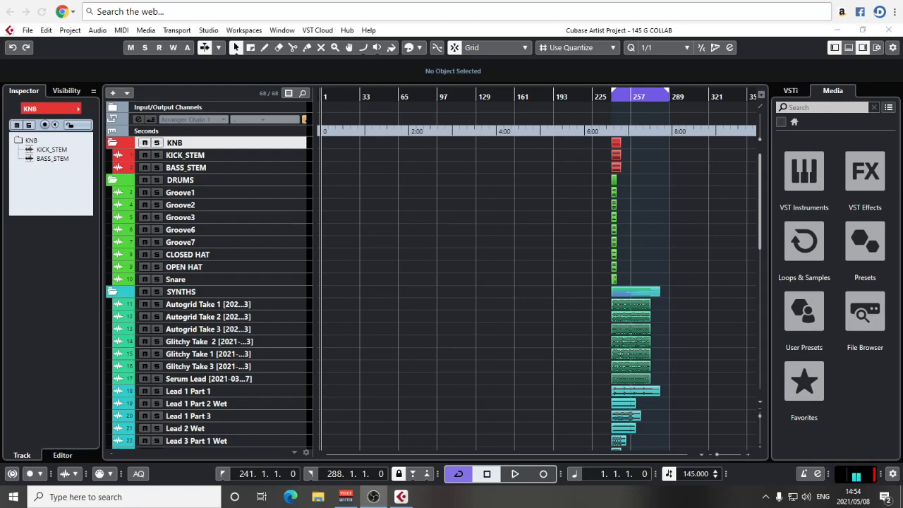
Look through the whole track list, from the KNB folder down to the 8 Bar Riser tracks in FX.
{"action": "left_click", "coordinate": [875, 480]}
{"action": "scroll", "coordinate": [720, 372], "scroll_direction": "down", "scroll_amount": 1}
{"action": "scroll", "coordinate": [711, 366], "scroll_direction": "up", "scroll_amount": 1}
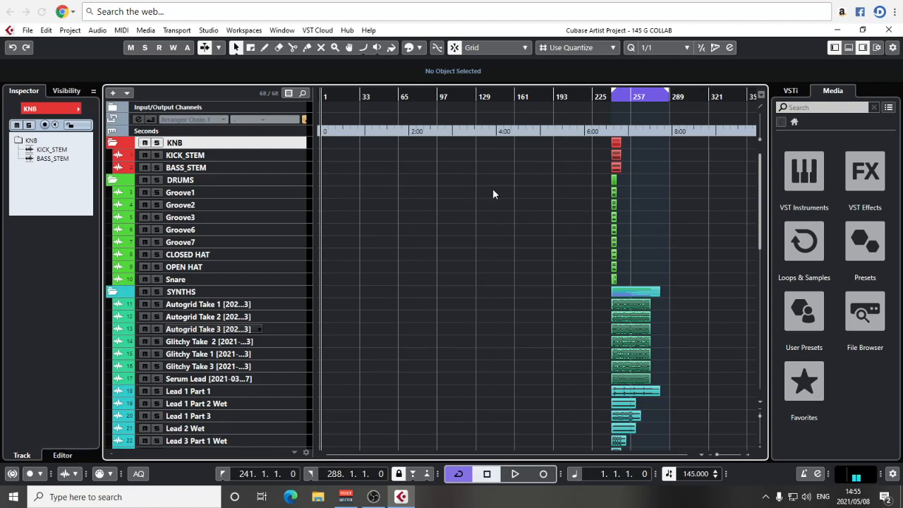
{"action": "scroll", "coordinate": [683, 147], "scroll_direction": "down", "scroll_amount": 10}
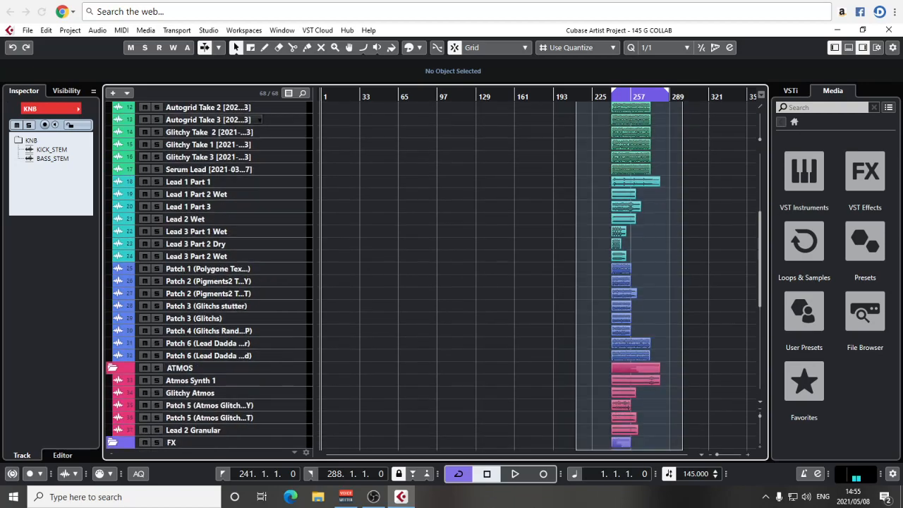
{"action": "left_click", "coordinate": [578, 353]}
{"action": "scroll", "coordinate": [582, 339], "scroll_direction": "down", "scroll_amount": 3}
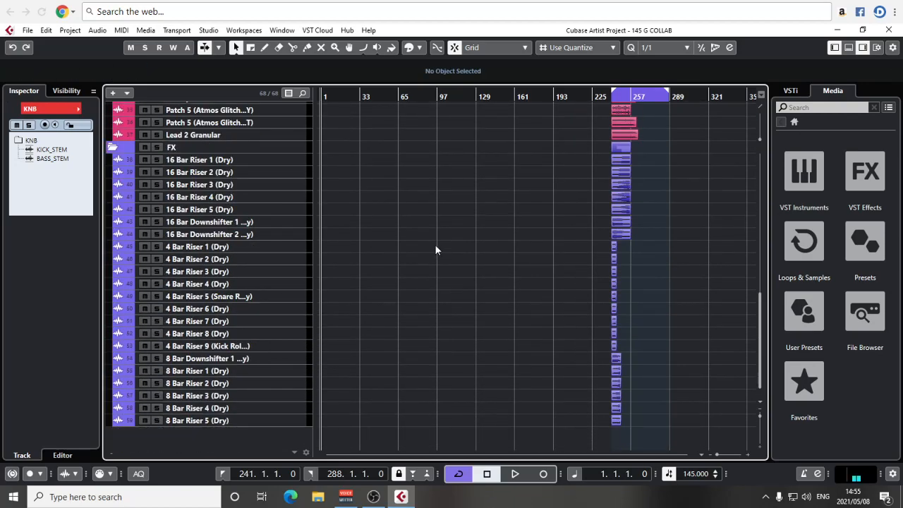
{"action": "scroll", "coordinate": [431, 257], "scroll_direction": "up", "scroll_amount": 15}
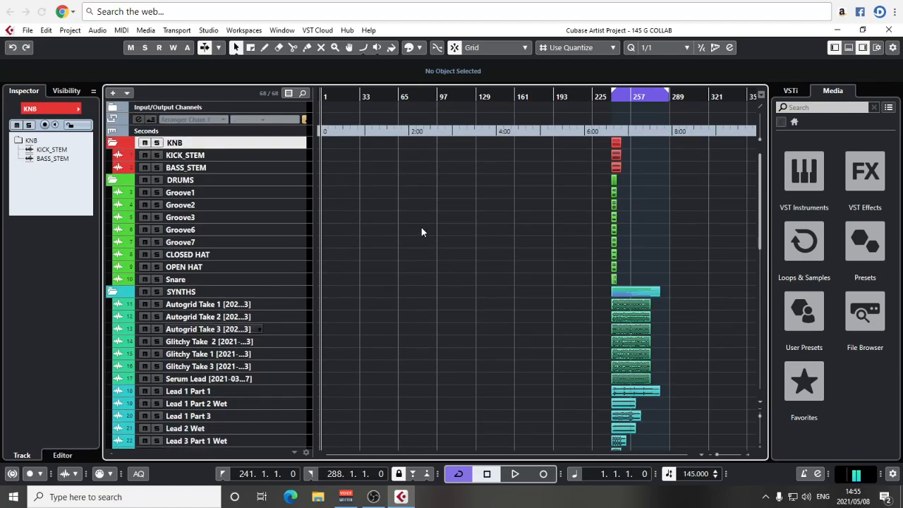
Examine the loop clips in the KNB and DRUMS folders.
{"action": "left_click_drag", "start_coordinate": [590, 140], "coordinate": [649, 163]}
{"action": "left_click", "coordinate": [279, 181]}
{"action": "left_click_drag", "start_coordinate": [591, 180], "coordinate": [673, 266]}
{"action": "left_click", "coordinate": [581, 265]}
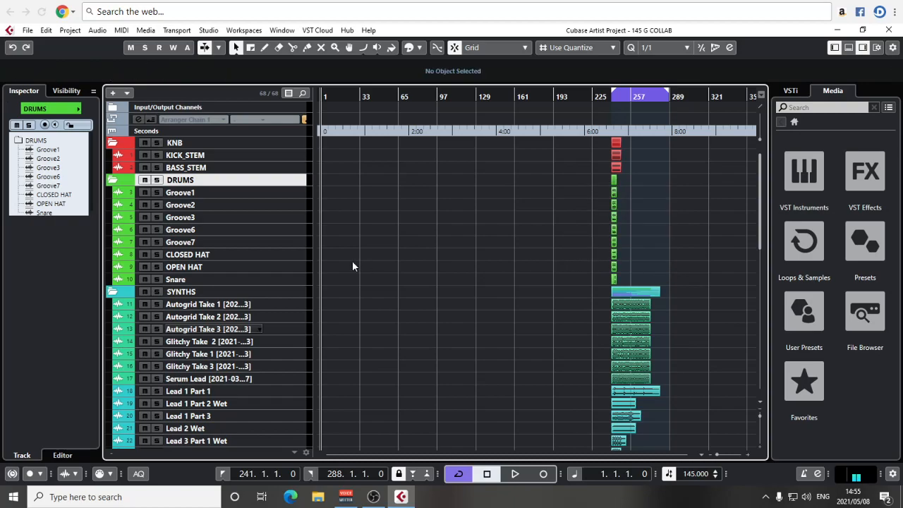
Examine the SYNTHS folder's clips group by group: the Autogrid, Glitchy and Serum takes, the Lead parts and the Patch tracks.
{"action": "scroll", "coordinate": [297, 233], "scroll_direction": "down", "scroll_amount": 2}
{"action": "left_click", "coordinate": [288, 214]}
{"action": "left_click", "coordinate": [290, 223]}
{"action": "scroll", "coordinate": [420, 222], "scroll_direction": "down", "scroll_amount": 2}
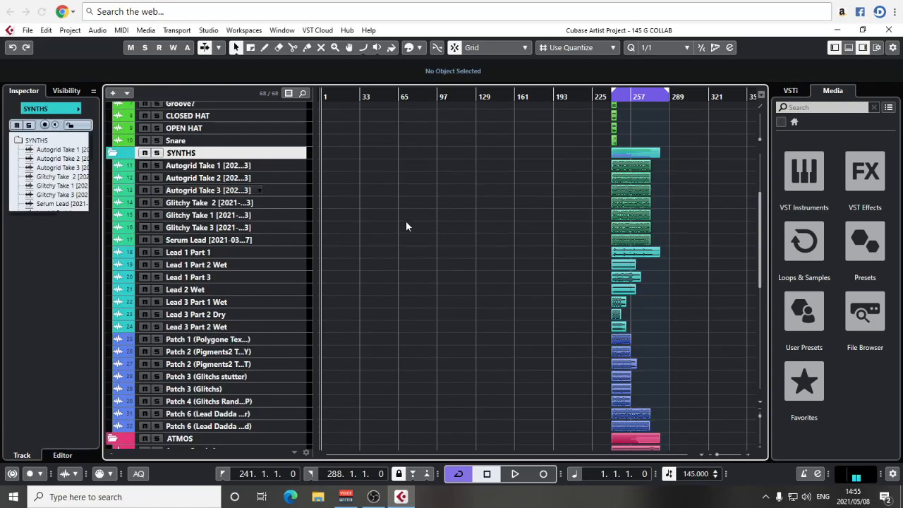
{"action": "left_click_drag", "start_coordinate": [602, 172], "coordinate": [584, 164]}
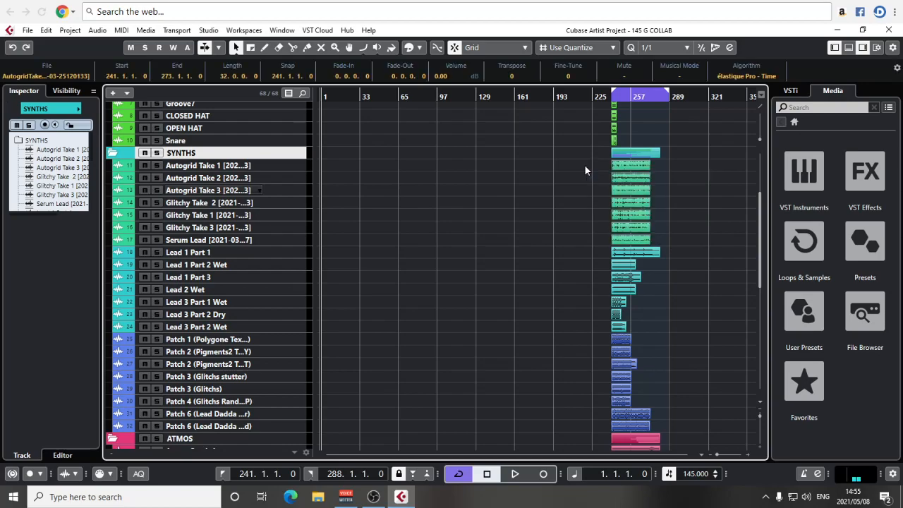
{"action": "left_click", "coordinate": [567, 210]}
{"action": "left_click_drag", "start_coordinate": [603, 247], "coordinate": [652, 325]}
{"action": "left_click", "coordinate": [658, 330]}
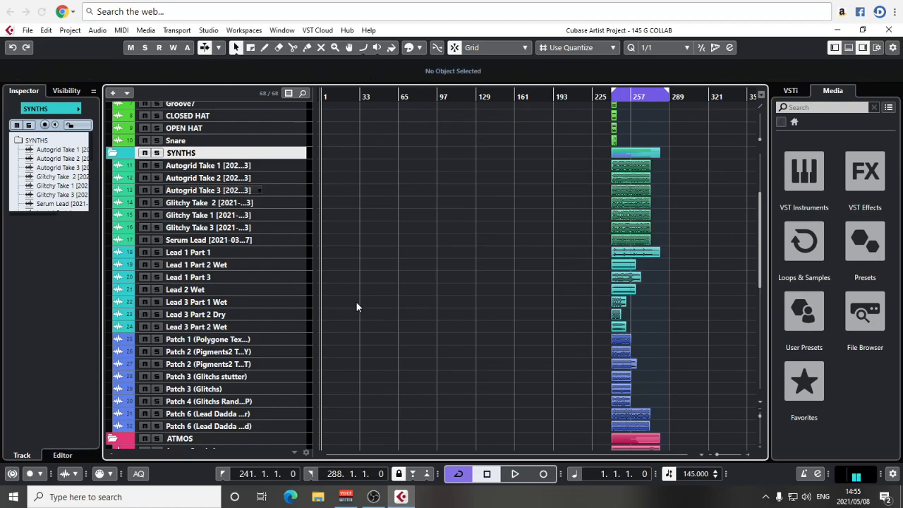
{"action": "left_click_drag", "start_coordinate": [604, 252], "coordinate": [653, 326]}
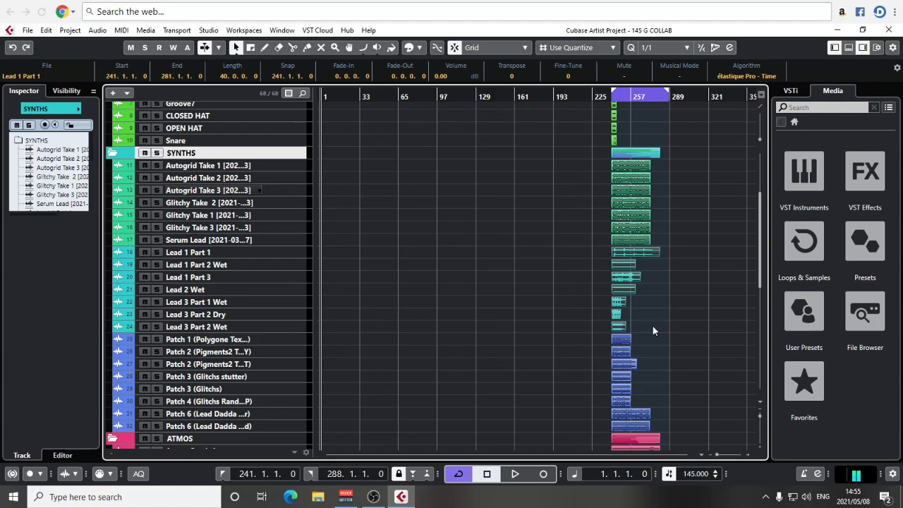
{"action": "left_click", "coordinate": [652, 328]}
{"action": "left_click_drag", "start_coordinate": [589, 339], "coordinate": [669, 417]}
{"action": "scroll", "coordinate": [657, 388], "scroll_direction": "down", "scroll_amount": 1}
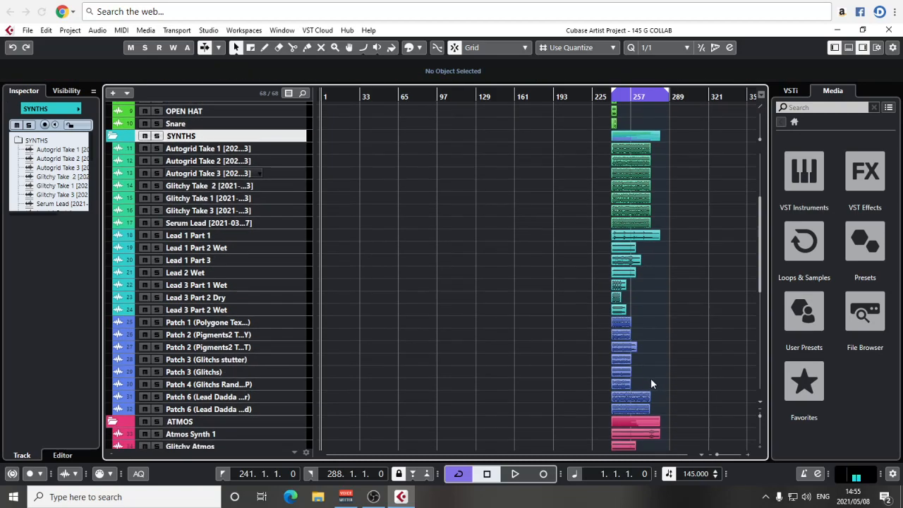
{"action": "left_click_drag", "start_coordinate": [657, 318], "coordinate": [579, 400]}
{"action": "left_click_drag", "start_coordinate": [594, 406], "coordinate": [693, 326]}
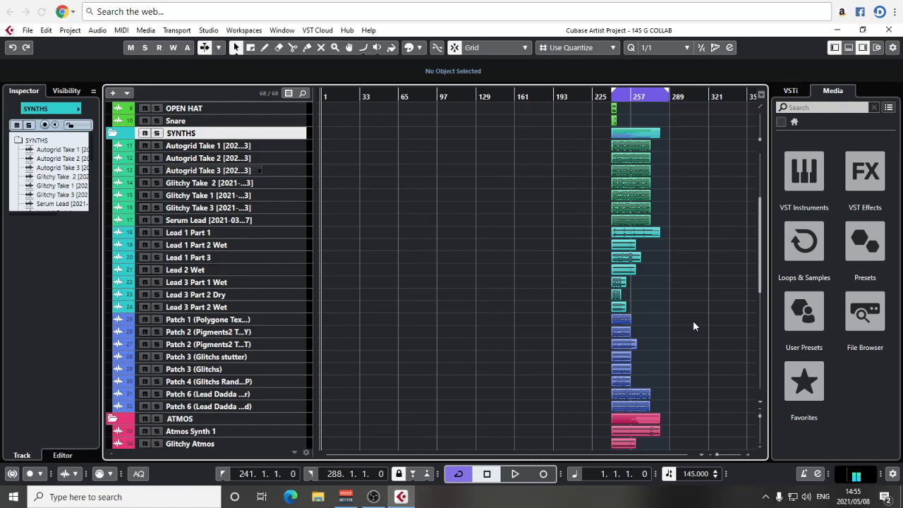
Examine the clips in the ATMOS folder and the riser and downshifter clips in the FX folder.
{"action": "scroll", "coordinate": [693, 326], "scroll_direction": "down", "scroll_amount": 5}
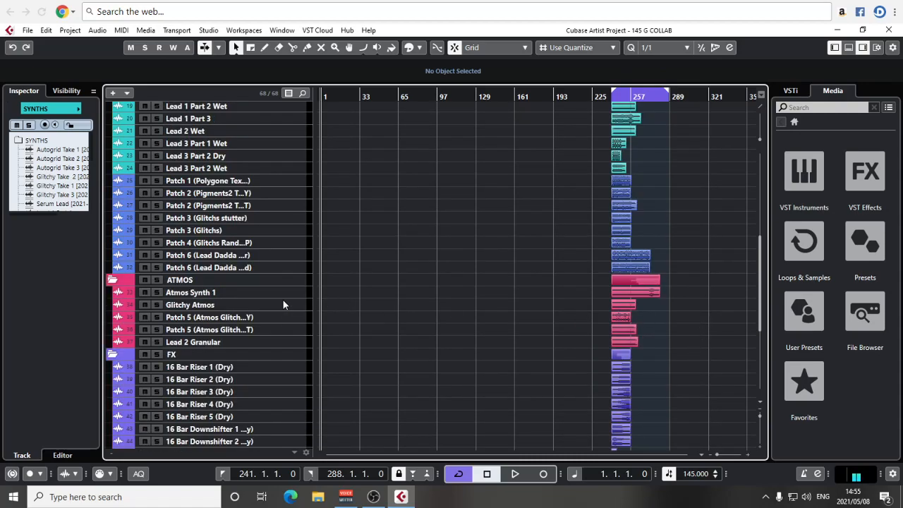
{"action": "left_click_drag", "start_coordinate": [604, 296], "coordinate": [678, 336]}
{"action": "left_click", "coordinate": [679, 336]}
{"action": "scroll", "coordinate": [624, 342], "scroll_direction": "down", "scroll_amount": 3}
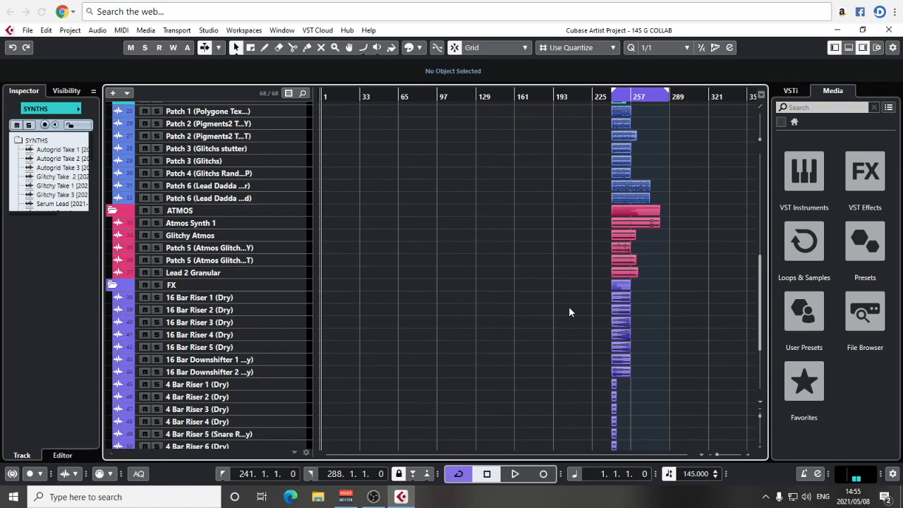
{"action": "left_click", "coordinate": [296, 286]}
{"action": "scroll", "coordinate": [494, 289], "scroll_direction": "down", "scroll_amount": 3}
{"action": "left_click_drag", "start_coordinate": [586, 241], "coordinate": [653, 418]}
{"action": "scroll", "coordinate": [582, 350], "scroll_direction": "down", "scroll_amount": 3}
{"action": "left_click", "coordinate": [660, 384]}
{"action": "scroll", "coordinate": [637, 367], "scroll_direction": "up", "scroll_amount": 10}
{"action": "scroll", "coordinate": [647, 356], "scroll_direction": "down", "scroll_amount": 10}
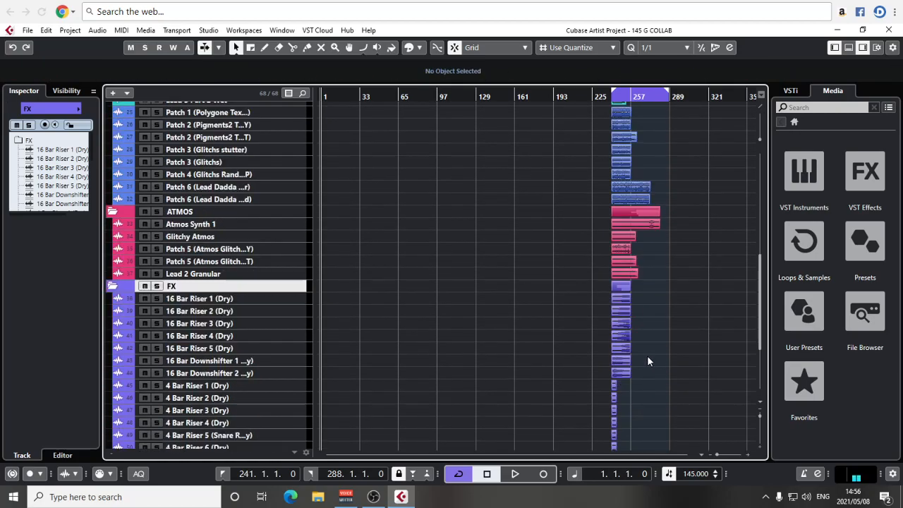
{"action": "scroll", "coordinate": [660, 376], "scroll_direction": "up", "scroll_amount": 15}
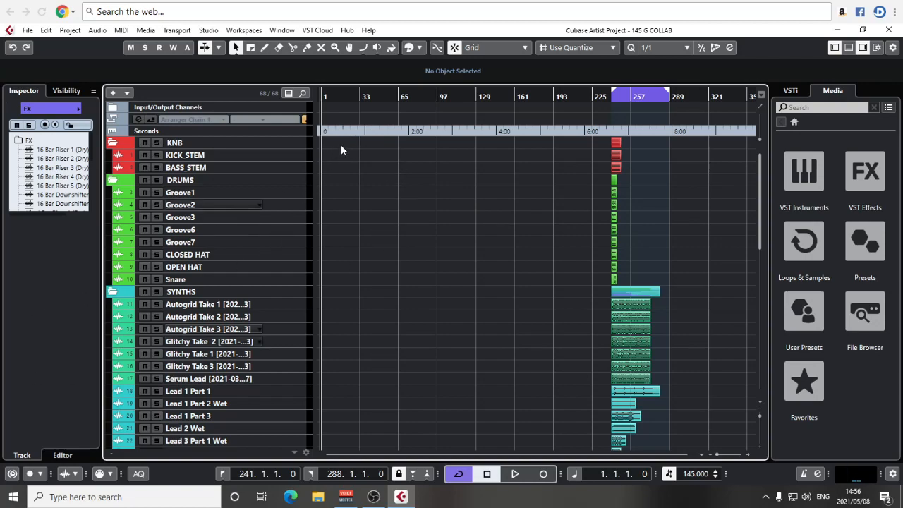
Enlarge the arranger track and draw a 16-bar arranger event A from bar 1 to bar 17.
{"action": "key", "text": "h"}
{"action": "key", "text": "h"}
{"action": "key", "text": "g"}
{"action": "key", "text": "g"}
{"action": "key", "text": "h"}
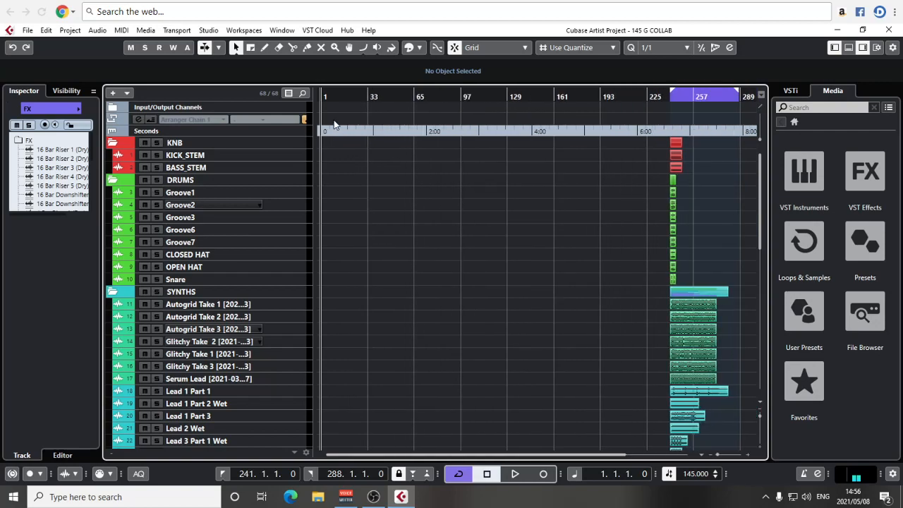
{"action": "left_click", "coordinate": [288, 125]}
{"action": "mouse_move", "coordinate": [290, 127]}
{"action": "left_mouse_down"}
{"action": "mouse_move", "coordinate": [292, 162]}
{"action": "mouse_move", "coordinate": [342, 137]}
{"action": "mouse_move", "coordinate": [361, 141]}
{"action": "left_mouse_up"}
{"action": "key", "text": "h"}
{"action": "key", "text": "h"}
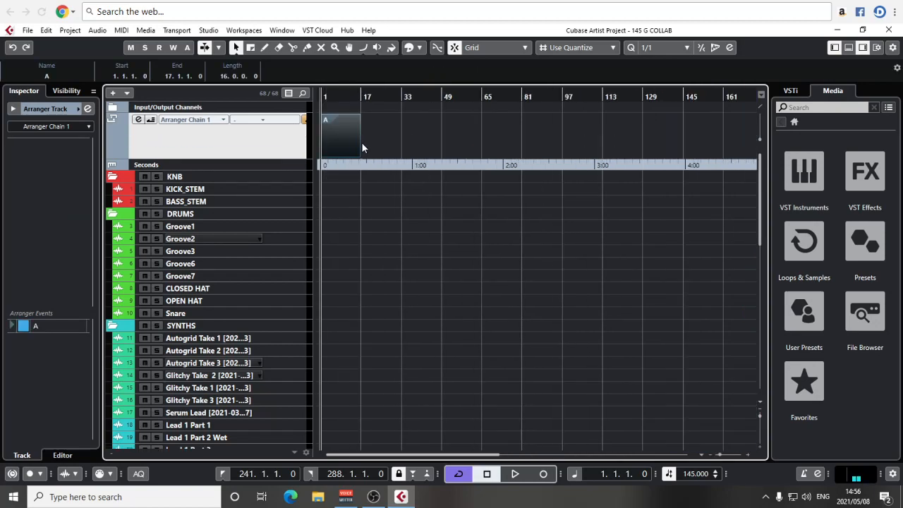
Inspect the bar range covered by arranger event A up close.
{"action": "key", "text": "h"}
{"action": "key", "text": "h"}
{"action": "key", "text": "h"}
{"action": "key", "text": "h"}
{"action": "key", "text": "h"}
{"action": "key", "text": "h"}
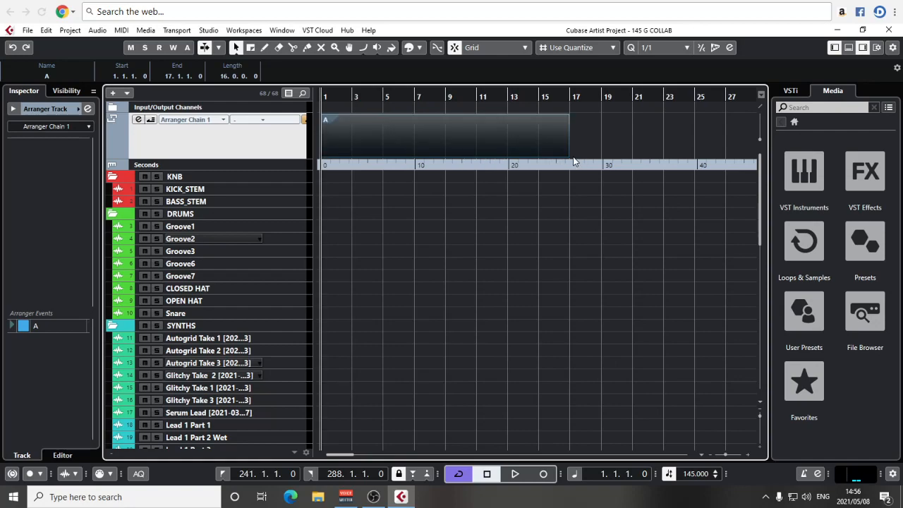
{"action": "key", "text": "g"}
{"action": "key", "text": "g"}
{"action": "key", "text": "g"}
{"action": "key", "text": "g"}
{"action": "key", "text": "g"}
{"action": "key", "text": "g"}
{"action": "key", "text": "g"}
{"action": "key", "text": "g"}
{"action": "key", "text": "g"}
{"action": "key", "text": "g"}
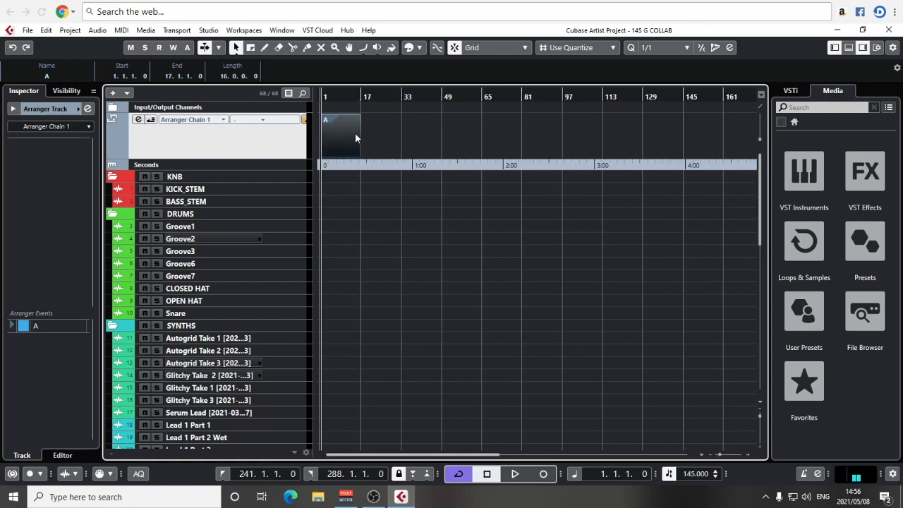
Draw two 16-bar arranger events after A: B from bar 17 to 33 and C from bar 33 to 49.
{"action": "left_click_drag", "start_coordinate": [366, 132], "coordinate": [403, 138]}
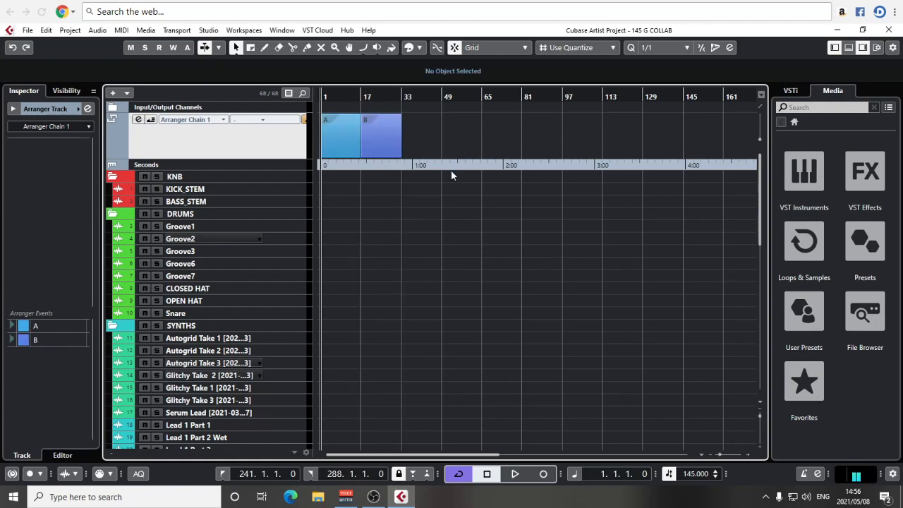
{"action": "mouse_move", "coordinate": [403, 132]}
{"action": "left_mouse_down"}
{"action": "mouse_move", "coordinate": [450, 131]}
{"action": "mouse_move", "coordinate": [441, 133]}
{"action": "left_mouse_up"}
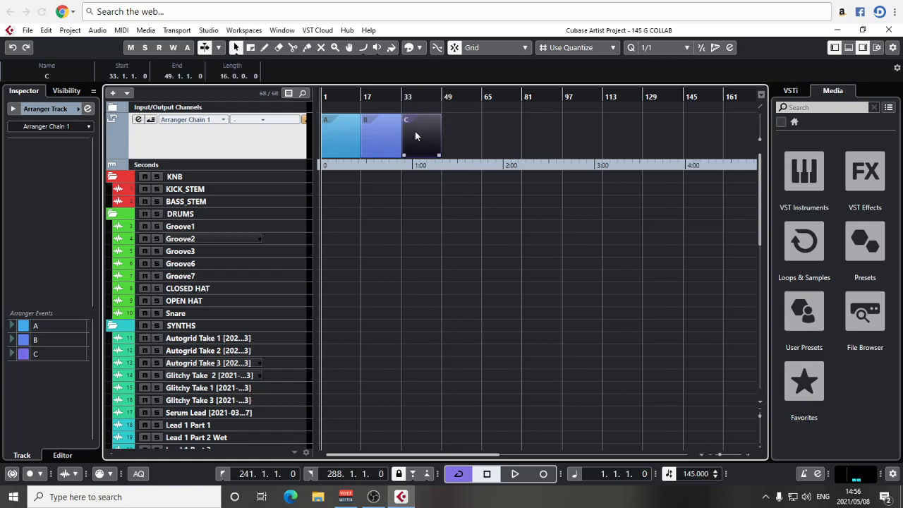
Duplicate arranger event C to bars 49–65 and draw a 16-bar event D from bar 65 to 81.
{"action": "left_click_drag", "start_coordinate": [475, 123], "coordinate": [433, 141]}
{"action": "key", "text": "ctrl+d"}
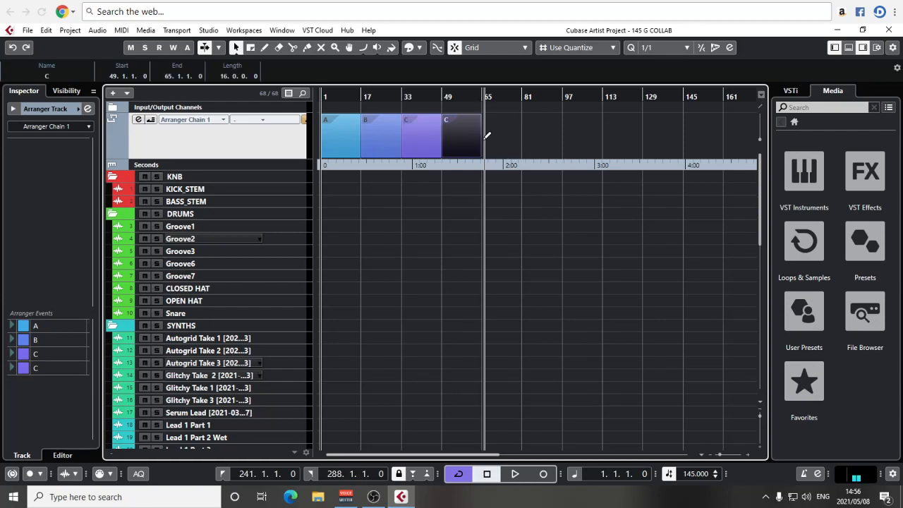
{"action": "left_click_drag", "start_coordinate": [486, 133], "coordinate": [526, 138]}
{"action": "left_click", "coordinate": [523, 213]}
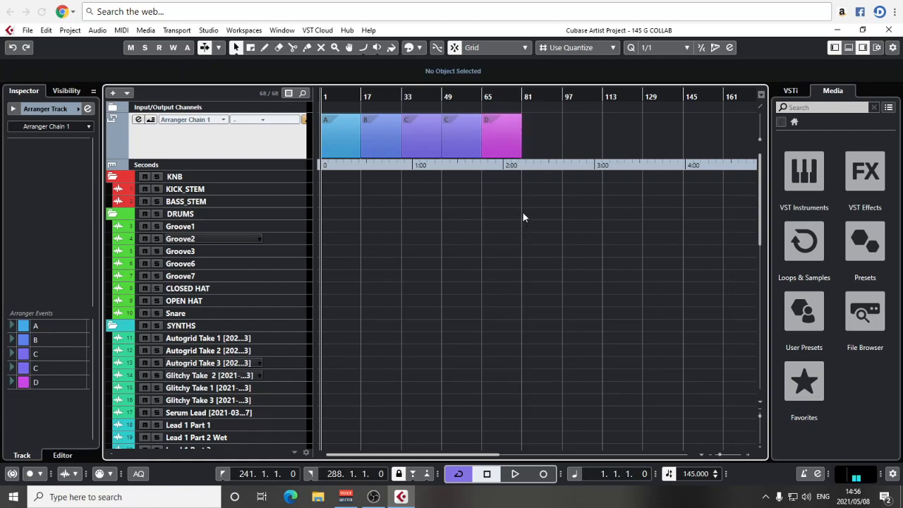
Go through the arranger events A, B, both Cs and D one by one to review the section order.
{"action": "left_click", "coordinate": [498, 151]}
{"action": "left_click", "coordinate": [331, 150]}
{"action": "left_click", "coordinate": [372, 148]}
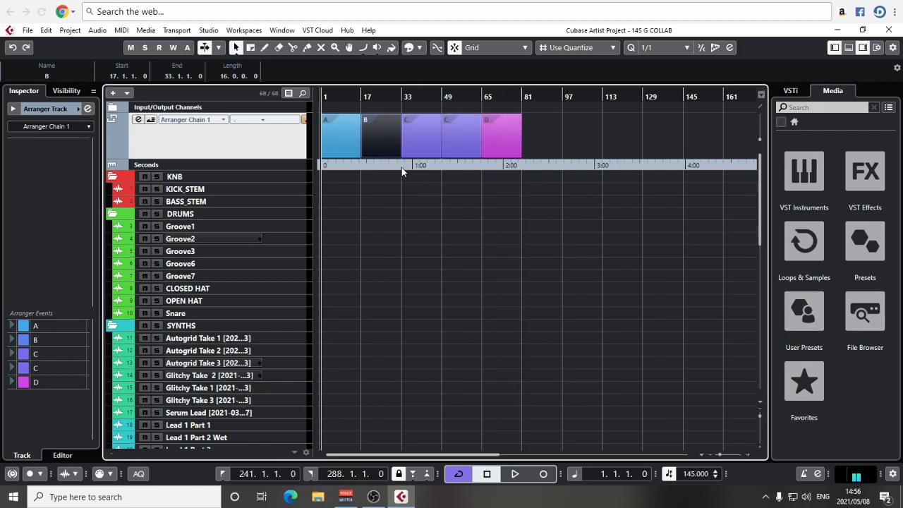
{"action": "left_click", "coordinate": [424, 109]}
{"action": "left_click", "coordinate": [433, 120]}
{"action": "left_click", "coordinate": [457, 110]}
{"action": "left_click", "coordinate": [458, 131]}
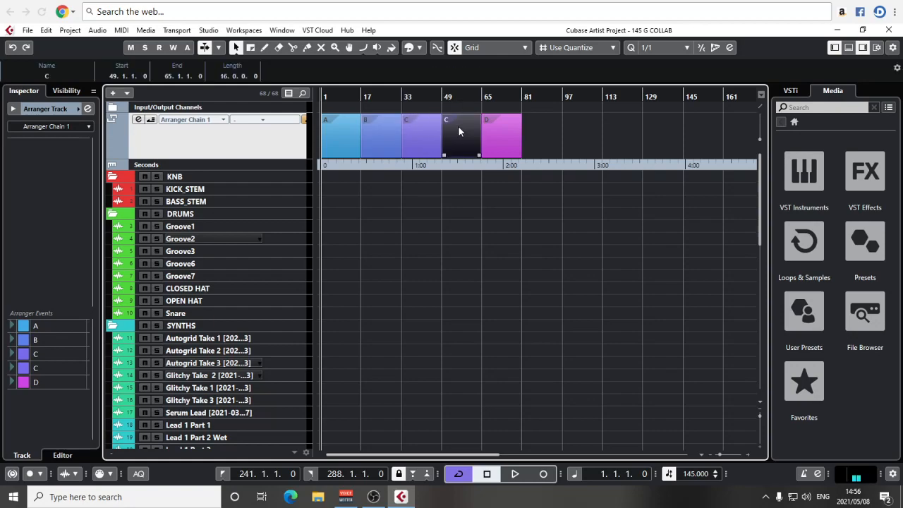
{"action": "left_click", "coordinate": [492, 144]}
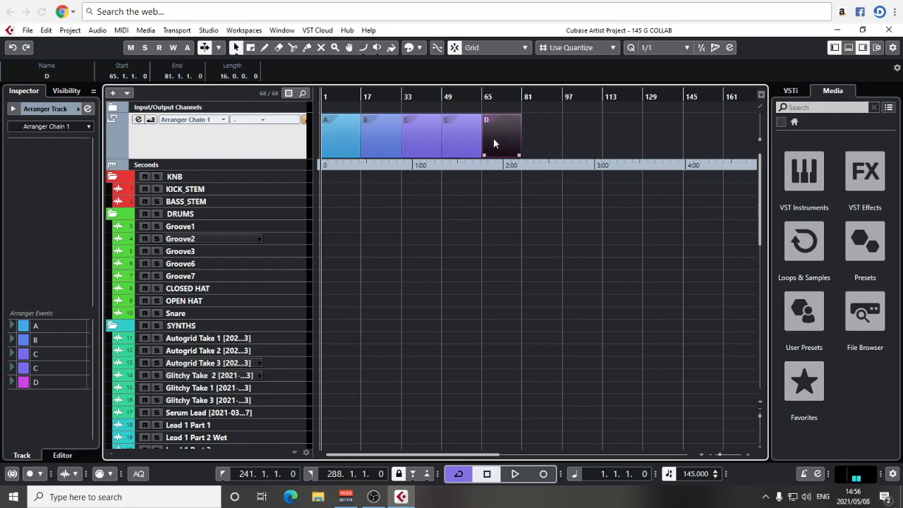
Duplicate arranger event D so that a second copy covers bars 81–97.
{"action": "key", "text": "g"}
{"action": "left_click", "coordinate": [507, 134]}
{"action": "left_click", "coordinate": [475, 136]}
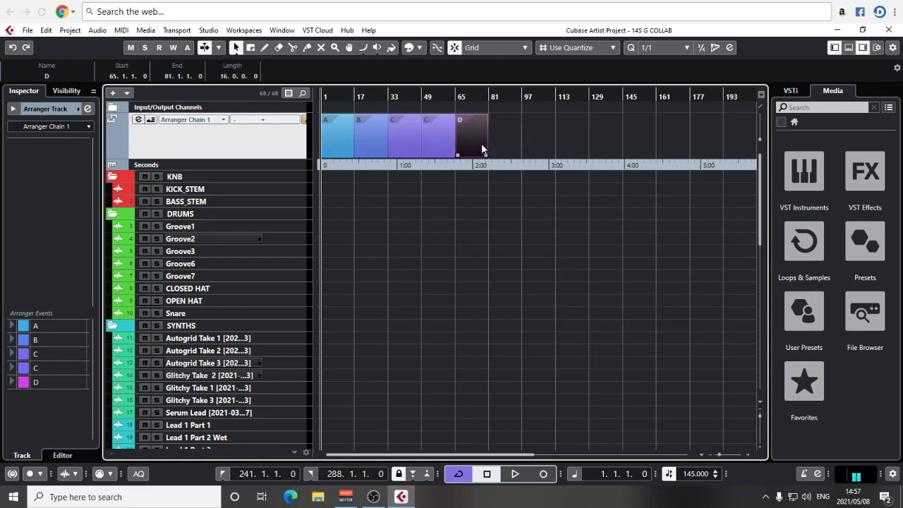
{"action": "left_click", "coordinate": [490, 142]}
{"action": "left_click", "coordinate": [486, 140]}
{"action": "scroll", "coordinate": [502, 141], "scroll_direction": "right", "scroll_amount": 1}
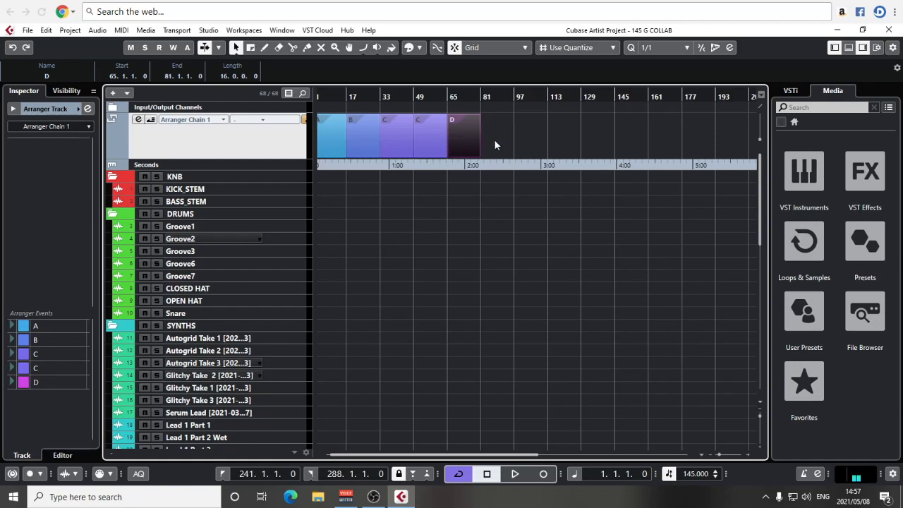
{"action": "key", "text": "ctrl+d"}
{"action": "left_click", "coordinate": [518, 121]}
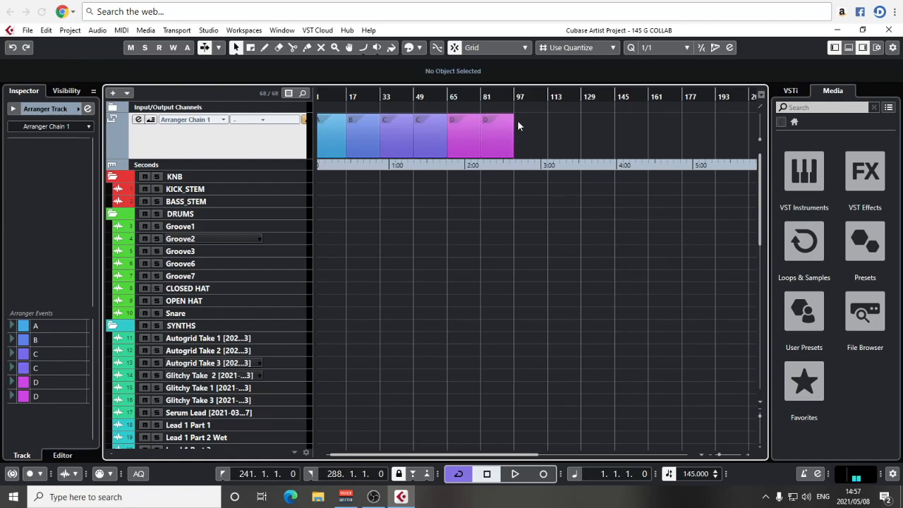
Draw two 16-bar arranger events after the second D: E from bar 97 to 113 and F from bar 113 to 129.
{"action": "left_click", "coordinate": [500, 127]}
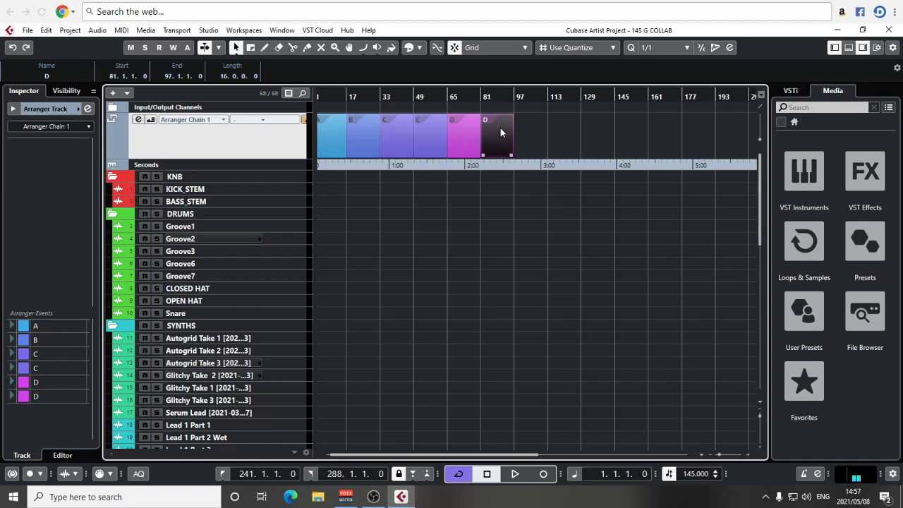
{"action": "left_click", "coordinate": [468, 138]}
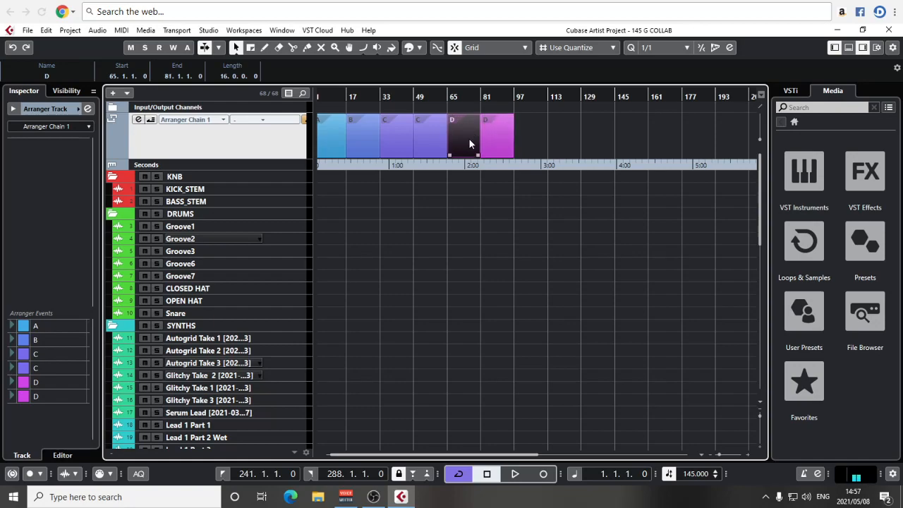
{"action": "left_click", "coordinate": [524, 130]}
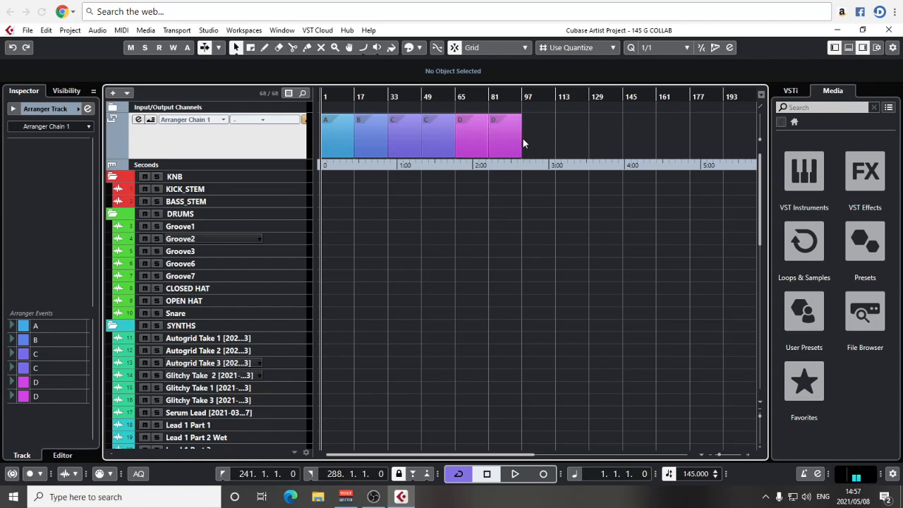
{"action": "mouse_move", "coordinate": [526, 134]}
{"action": "left_mouse_down"}
{"action": "mouse_move", "coordinate": [541, 145]}
{"action": "mouse_move", "coordinate": [566, 140]}
{"action": "left_mouse_up"}
{"action": "left_click", "coordinate": [565, 137]}
{"action": "left_click", "coordinate": [543, 139]}
{"action": "left_click", "coordinate": [569, 137]}
{"action": "scroll", "coordinate": [573, 142], "scroll_direction": "right", "scroll_amount": 1}
{"action": "scroll", "coordinate": [624, 142], "scroll_direction": "left", "scroll_amount": 1}
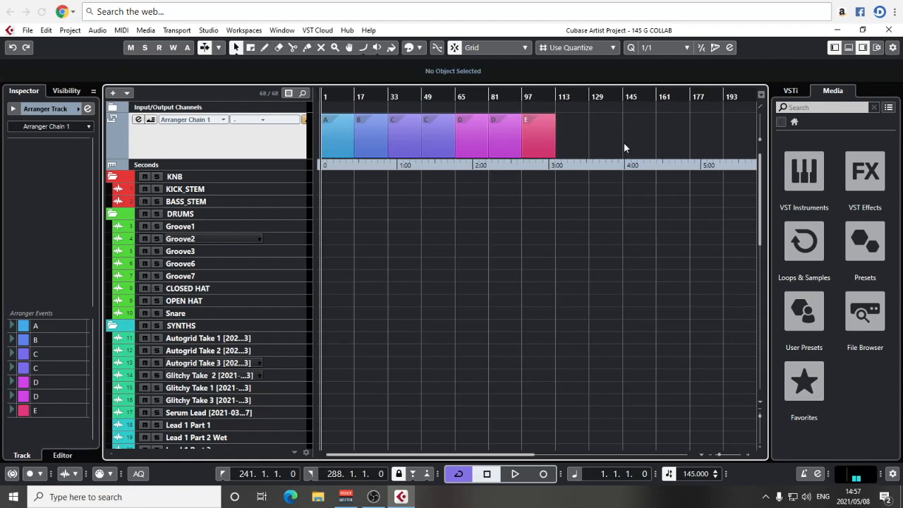
{"action": "left_click", "coordinate": [547, 137]}
{"action": "left_click_drag", "start_coordinate": [557, 137], "coordinate": [589, 139]}
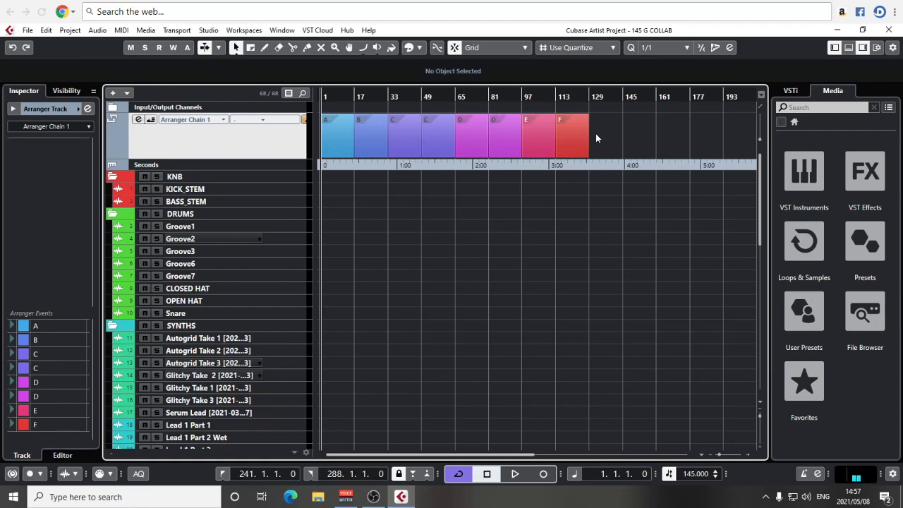
Copy arranger events A and B behind F so that the copies cover bars 129–161.
{"action": "left_click_drag", "start_coordinate": [464, 109], "coordinate": [505, 132]}
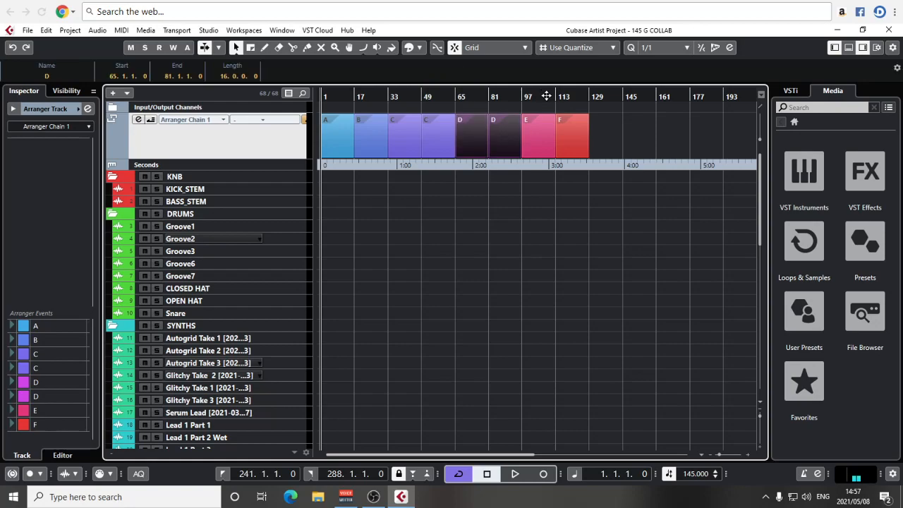
{"action": "left_click", "coordinate": [543, 133]}
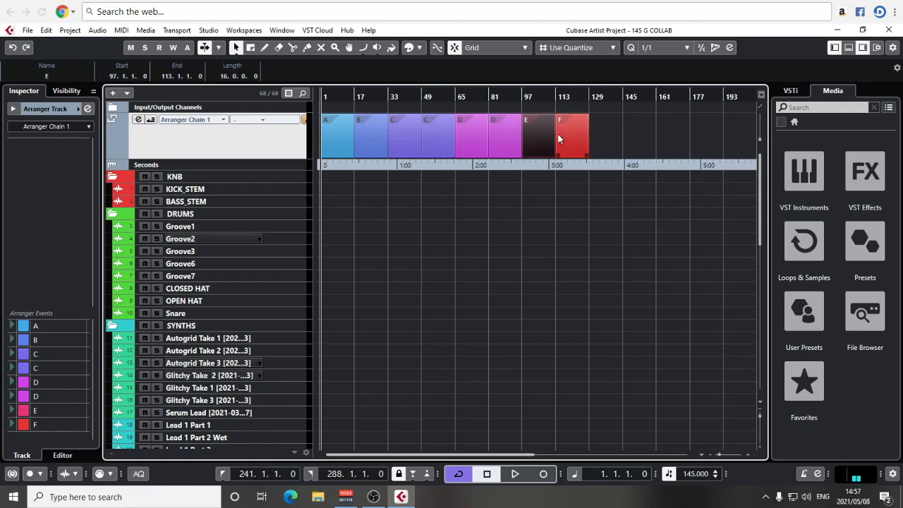
{"action": "left_click", "coordinate": [598, 136]}
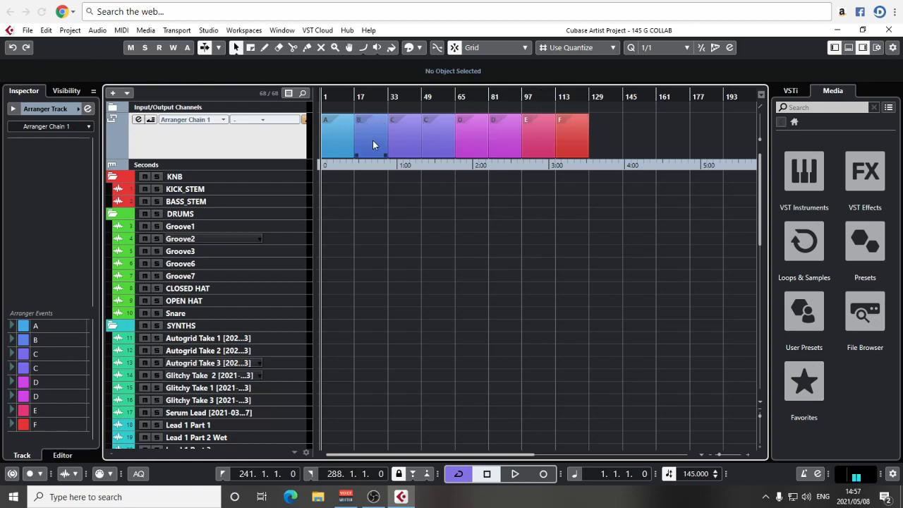
{"action": "left_click_drag", "start_coordinate": [368, 108], "coordinate": [602, 134]}
{"action": "left_click", "coordinate": [598, 134]}
{"action": "left_click", "coordinate": [632, 133]}
{"action": "left_click", "coordinate": [662, 134]}
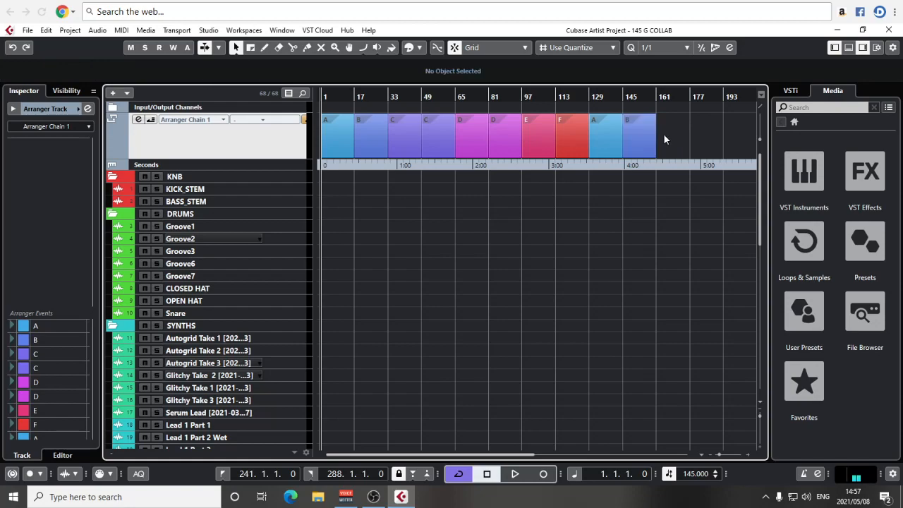
Draw a 16-bar arranger event G from bar 161 to 177 and duplicate it once to bar 193.
{"action": "left_click_drag", "start_coordinate": [693, 139], "coordinate": [708, 131]}
{"action": "left_click", "coordinate": [694, 137]}
{"action": "left_click", "coordinate": [676, 137]}
{"action": "scroll", "coordinate": [681, 143], "scroll_direction": "right", "scroll_amount": 2}
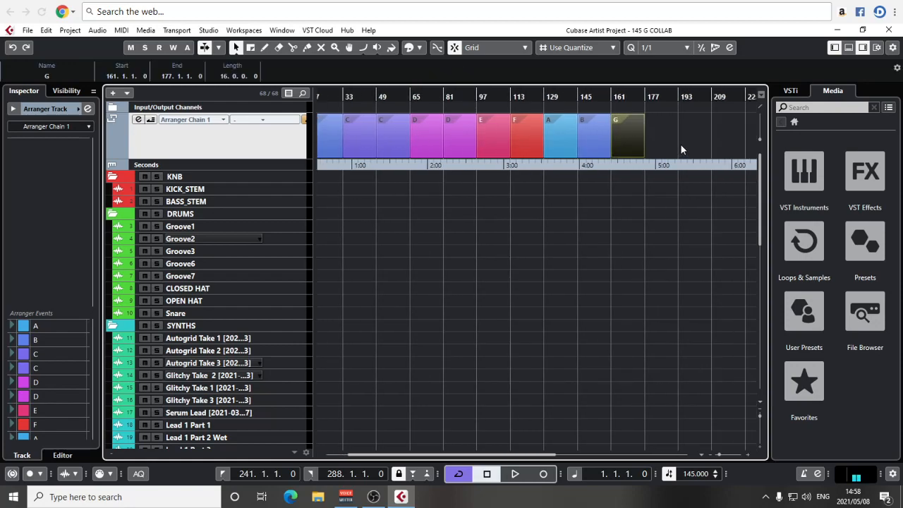
{"action": "key", "text": "ctrl+d"}
{"action": "left_click", "coordinate": [690, 136]}
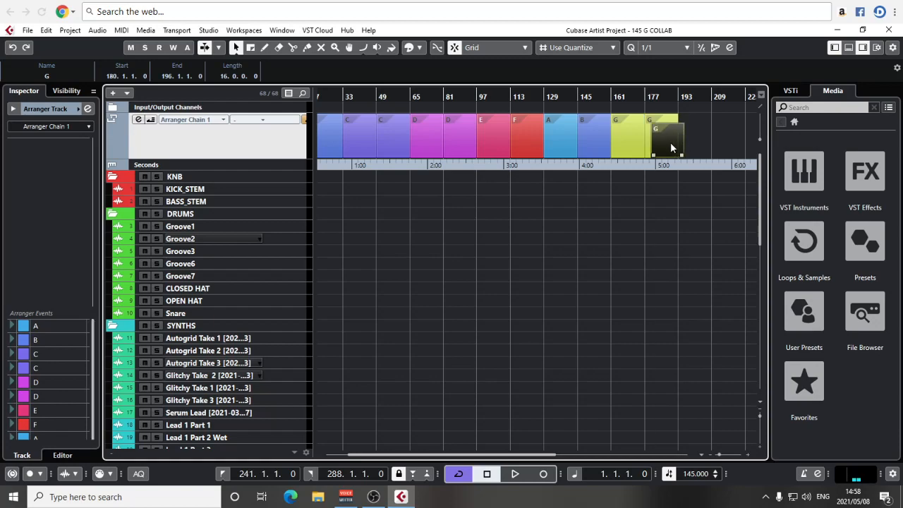
{"action": "key", "text": "ctrl+z"}
Add a 16-bar arranger event H from bar 193 to 209 and duplicate it to bar 225.
{"action": "mouse_move", "coordinate": [682, 141]}
{"action": "left_mouse_down"}
{"action": "mouse_move", "coordinate": [710, 139]}
{"action": "mouse_move", "coordinate": [677, 156]}
{"action": "left_mouse_up"}
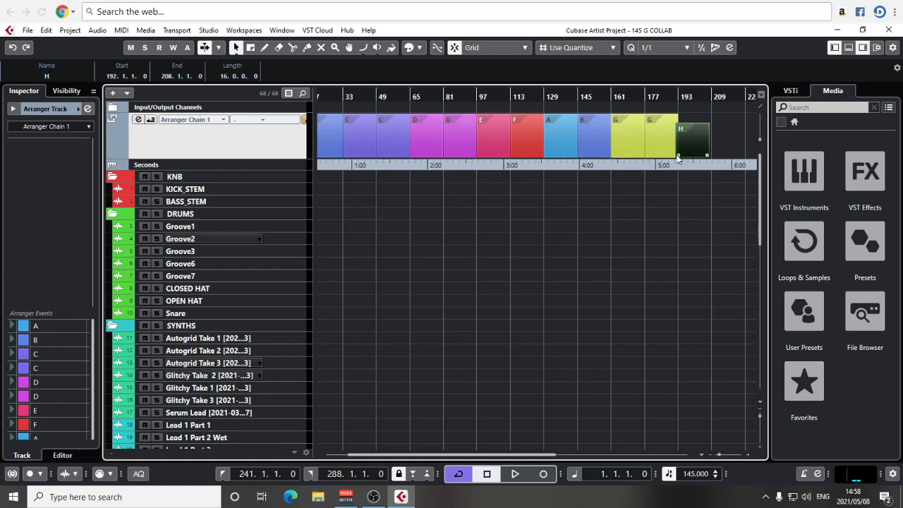
{"action": "scroll", "coordinate": [703, 156], "scroll_direction": "right", "scroll_amount": 3}
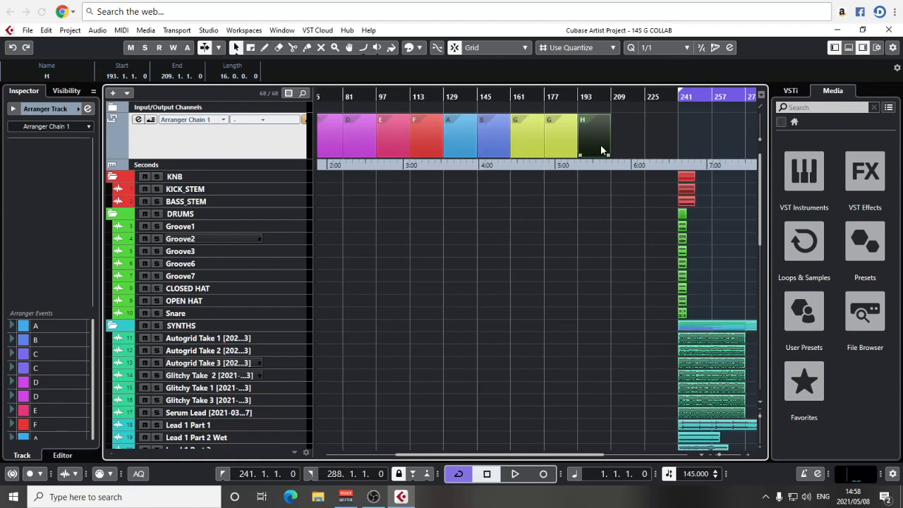
{"action": "key", "text": "ctrl+d"}
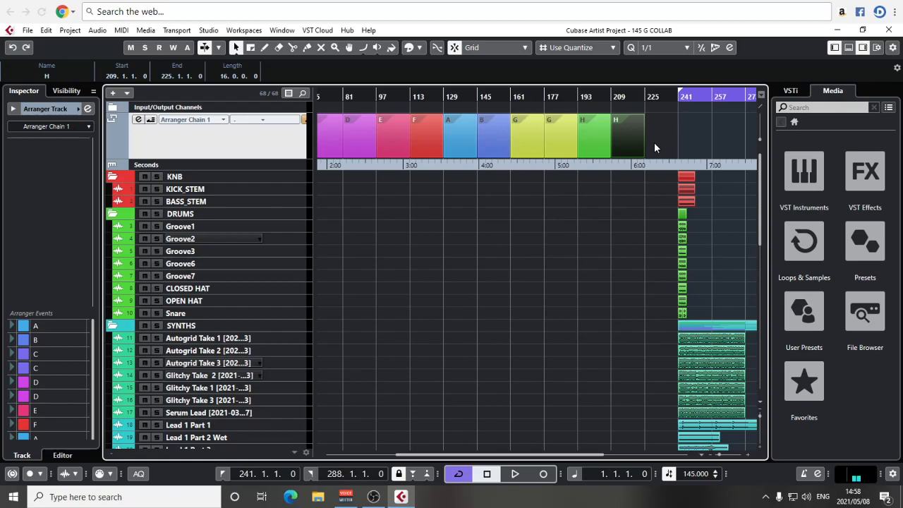
{"action": "left_click", "coordinate": [654, 141]}
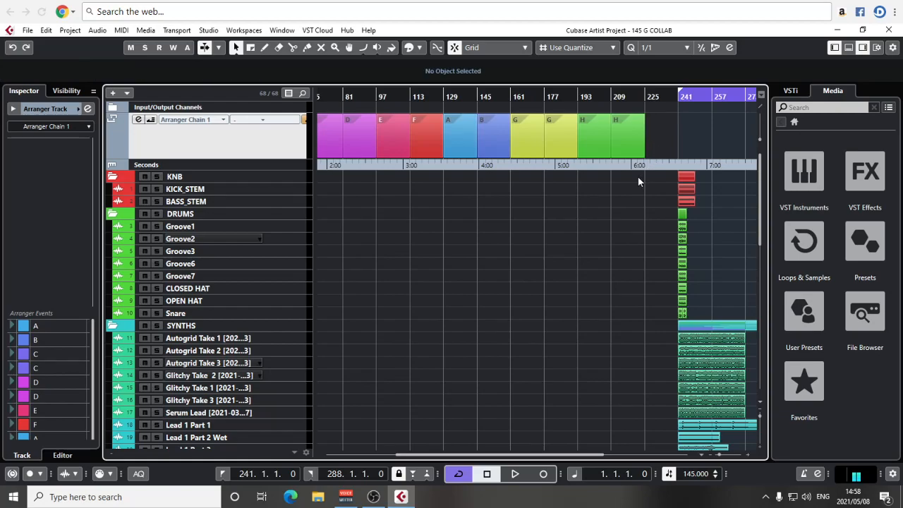
Copy the 8-bar KNB kick and bass parts from bar 241 to bar 68 in the first D section.
{"action": "key", "text": "g"}
{"action": "key", "text": "g"}
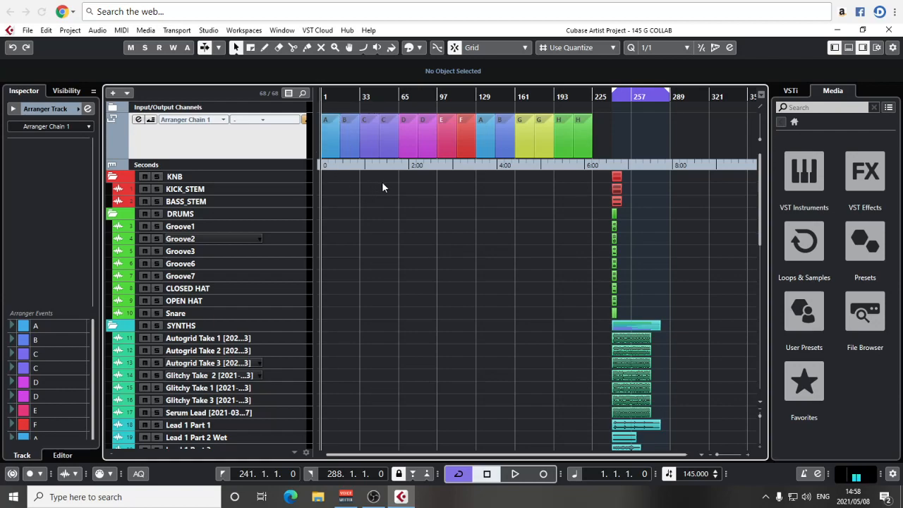
{"action": "scroll", "coordinate": [635, 353], "scroll_direction": "down", "scroll_amount": 10}
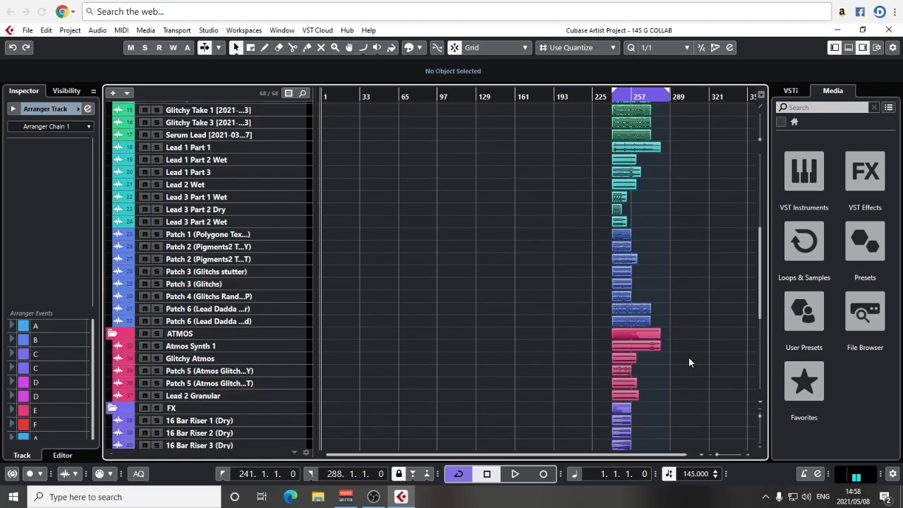
{"action": "scroll", "coordinate": [628, 409], "scroll_direction": "up", "scroll_amount": 10}
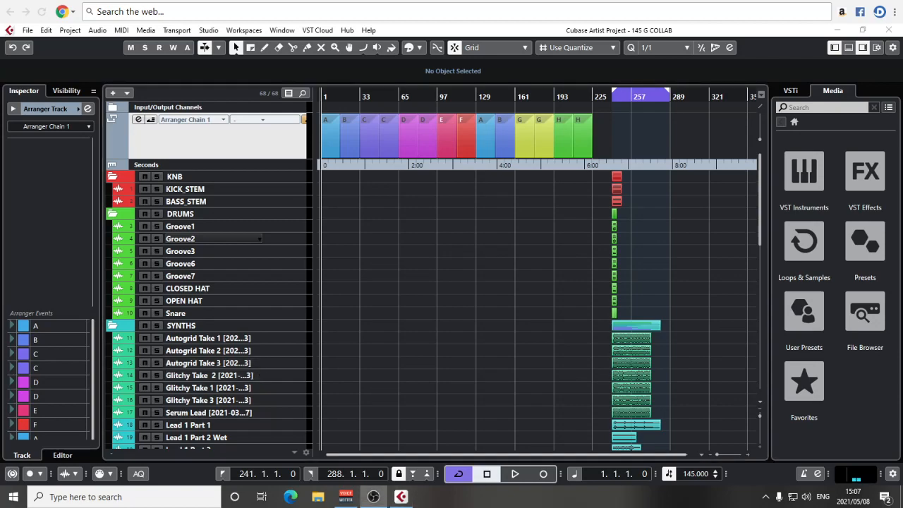
{"action": "left_click", "coordinate": [443, 316]}
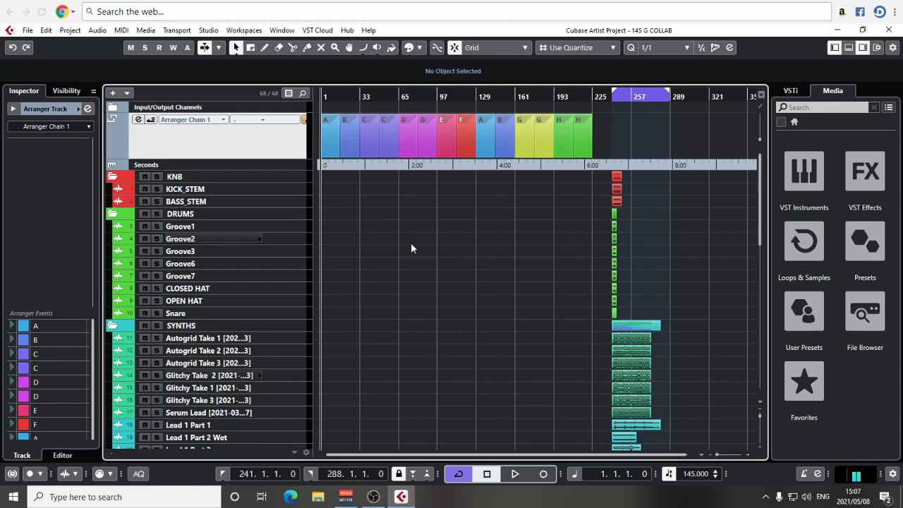
{"action": "left_click_drag", "start_coordinate": [616, 201], "coordinate": [412, 209]}
{"action": "key", "text": "h"}
{"action": "key", "text": "h"}
{"action": "key", "text": "h"}
{"action": "key", "text": "h"}
{"action": "key", "text": "h"}
{"action": "key", "text": "h"}
{"action": "key", "text": "h"}
{"action": "key", "text": "h"}
{"action": "key", "text": "h"}
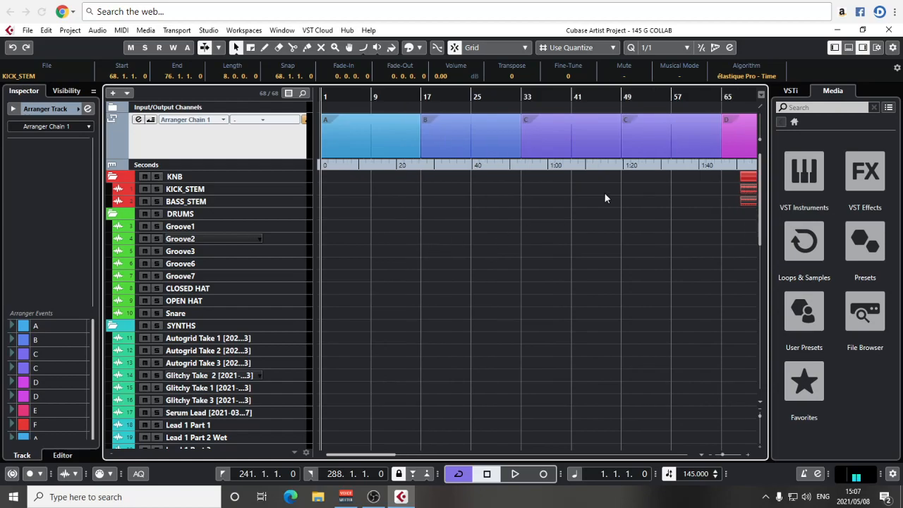
Move the copied kick and bass parts to bar 65 so they start with the first D section.
{"action": "scroll", "coordinate": [575, 210], "scroll_direction": "right", "scroll_amount": 5}
{"action": "left_click", "coordinate": [414, 139]}
{"action": "key", "text": "g"}
{"action": "key", "text": "g"}
{"action": "key", "text": "g"}
{"action": "key", "text": "g"}
{"action": "key", "text": "g"}
{"action": "key", "text": "g"}
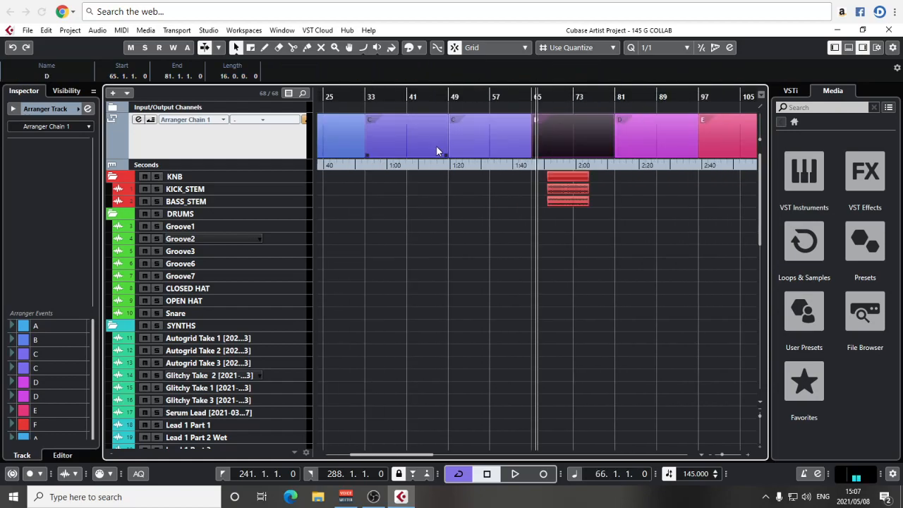
{"action": "left_click", "coordinate": [520, 188]}
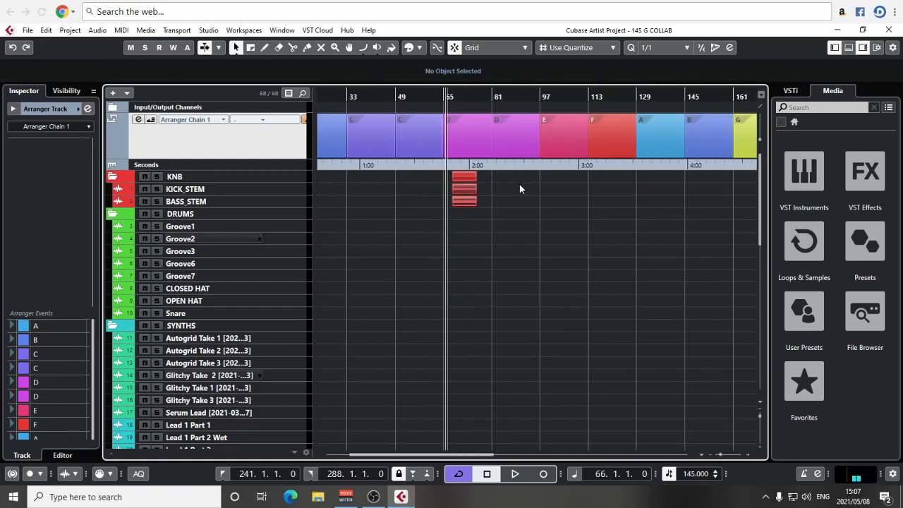
{"action": "key", "text": "h"}
{"action": "key", "text": "h"}
{"action": "key", "text": "h"}
{"action": "key", "text": "h"}
{"action": "key", "text": "h"}
{"action": "key", "text": "h"}
{"action": "left_click_drag", "start_coordinate": [543, 189], "coordinate": [482, 202]}
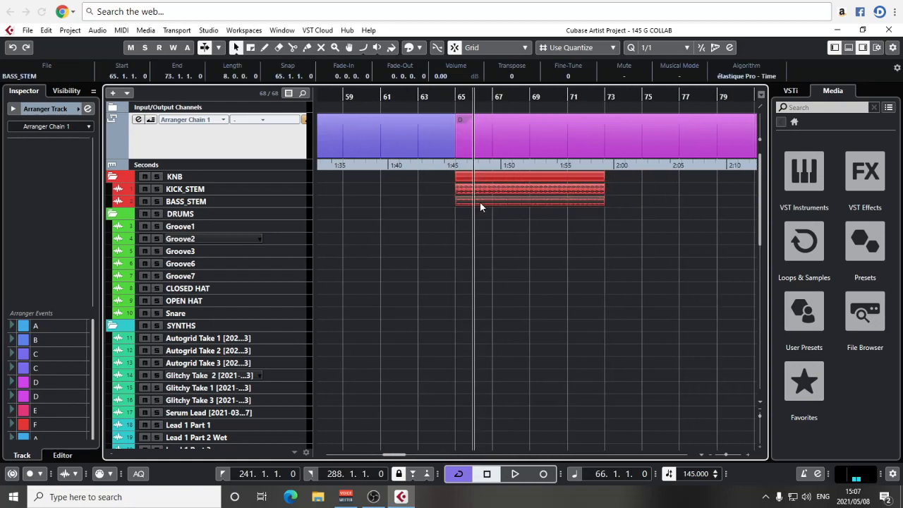
Duplicate the kick and bass parts three times so they fill both D sections up to bar 97.
{"action": "key", "text": "g"}
{"action": "key", "text": "g"}
{"action": "key", "text": "g"}
{"action": "key", "text": "g"}
{"action": "key", "text": "g"}
{"action": "key", "text": "g"}
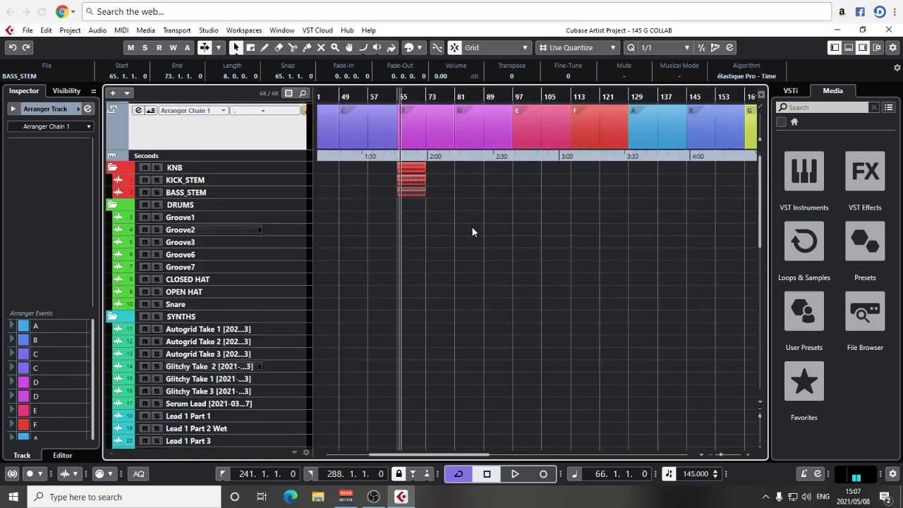
{"action": "key", "text": "h"}
{"action": "key", "text": "h"}
{"action": "key", "text": "h"}
{"action": "key", "text": "h"}
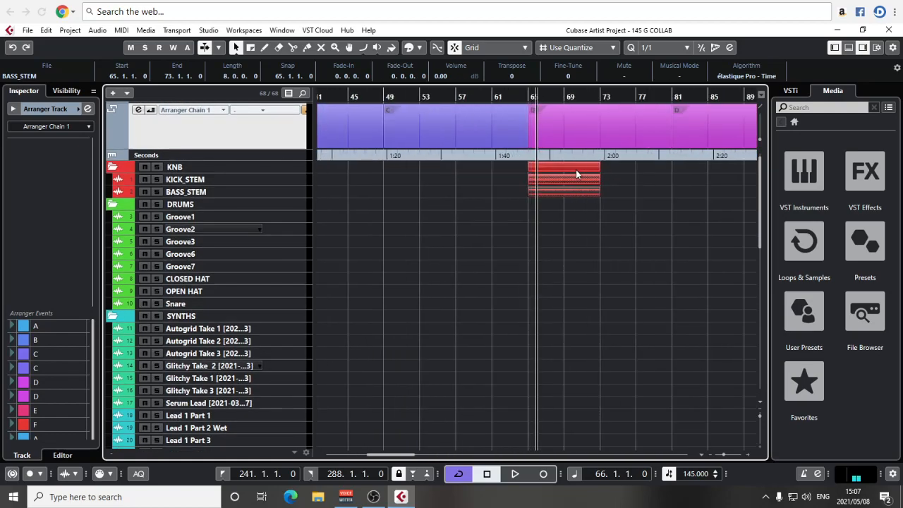
{"action": "key", "text": "ctrl+d"}
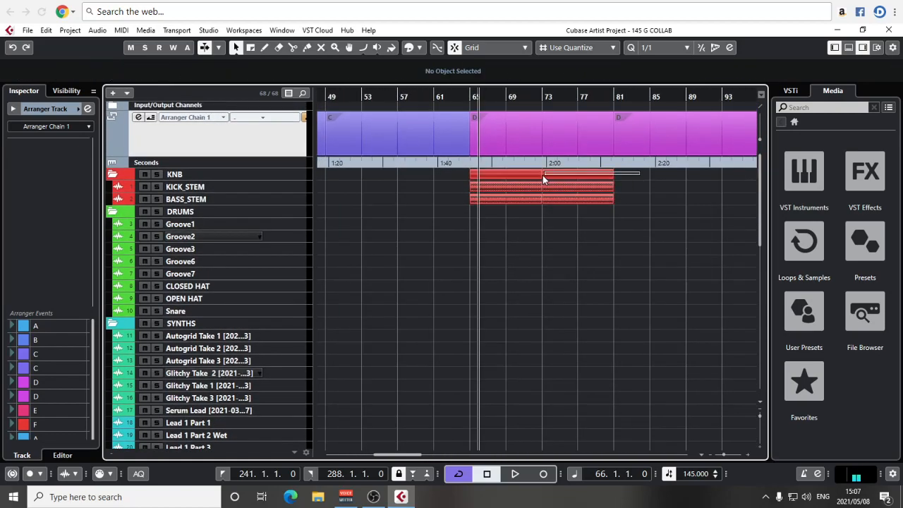
{"action": "key", "text": "ctrl+d"}
{"action": "key", "text": "ctrl+d"}
{"action": "left_click", "coordinate": [665, 241]}
{"action": "key", "text": "g"}
{"action": "key", "text": "g"}
{"action": "key", "text": "g"}
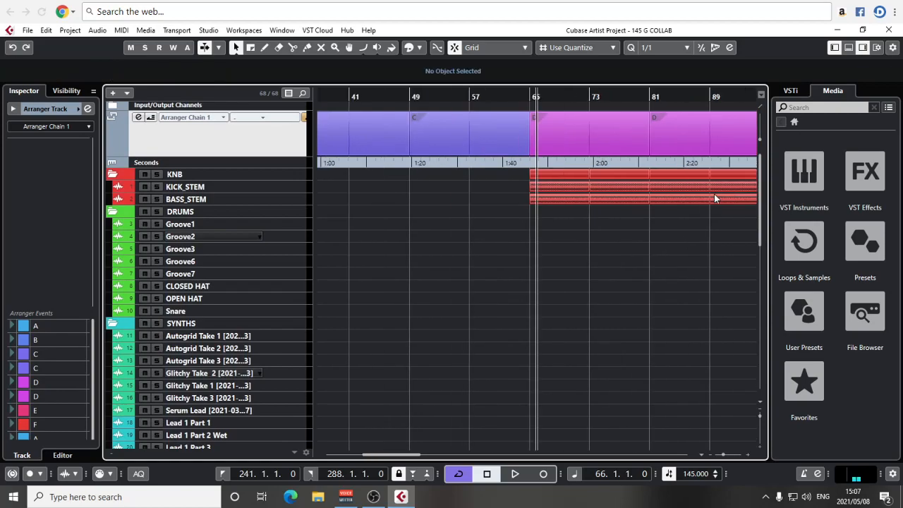
{"action": "scroll", "coordinate": [614, 170], "scroll_direction": "right", "scroll_amount": 3}
{"action": "left_click", "coordinate": [497, 139]}
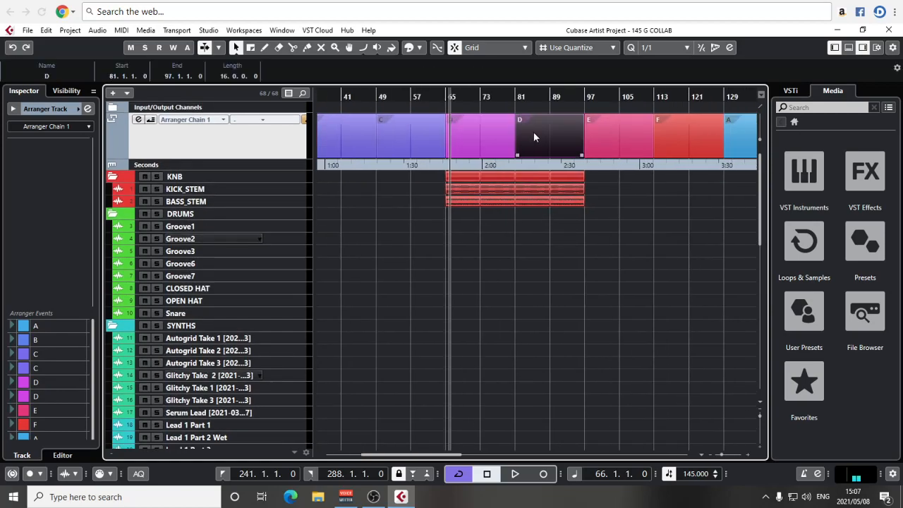
{"action": "left_click", "coordinate": [549, 145]}
Copy the 4-bar DRUMS folder parts from bar 241 to bar 65, the start of the first D section.
{"action": "key", "text": "g"}
{"action": "key", "text": "g"}
{"action": "key", "text": "g"}
{"action": "key", "text": "g"}
{"action": "key", "text": "g"}
{"action": "key", "text": "g"}
{"action": "key", "text": "g"}
{"action": "key", "text": "h"}
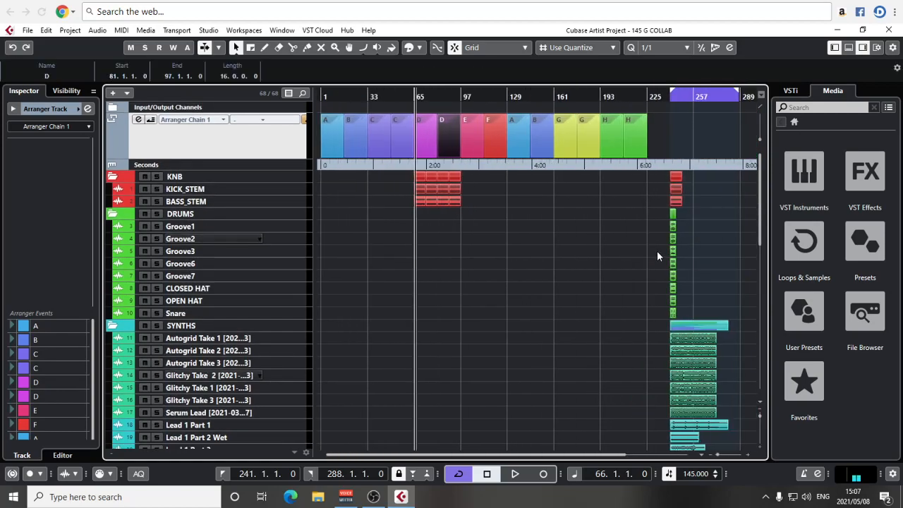
{"action": "left_click_drag", "start_coordinate": [672, 219], "coordinate": [415, 216]}
{"action": "key", "text": "h"}
{"action": "key", "text": "h"}
{"action": "key", "text": "h"}
{"action": "key", "text": "h"}
{"action": "key", "text": "h"}
{"action": "key", "text": "h"}
{"action": "key", "text": "h"}
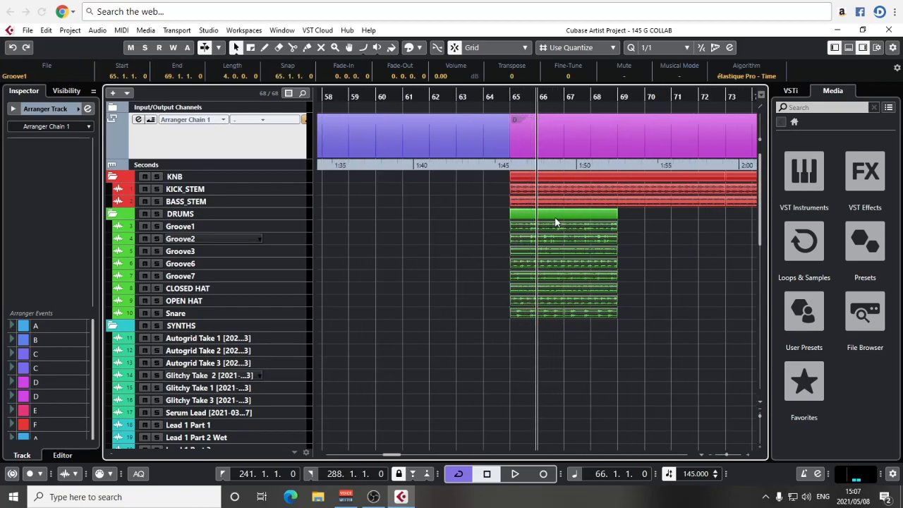
Enlarge the track heights to two rows so the drum parts and their names are readable.
{"action": "left_click_drag", "start_coordinate": [636, 254], "coordinate": [266, 245]}
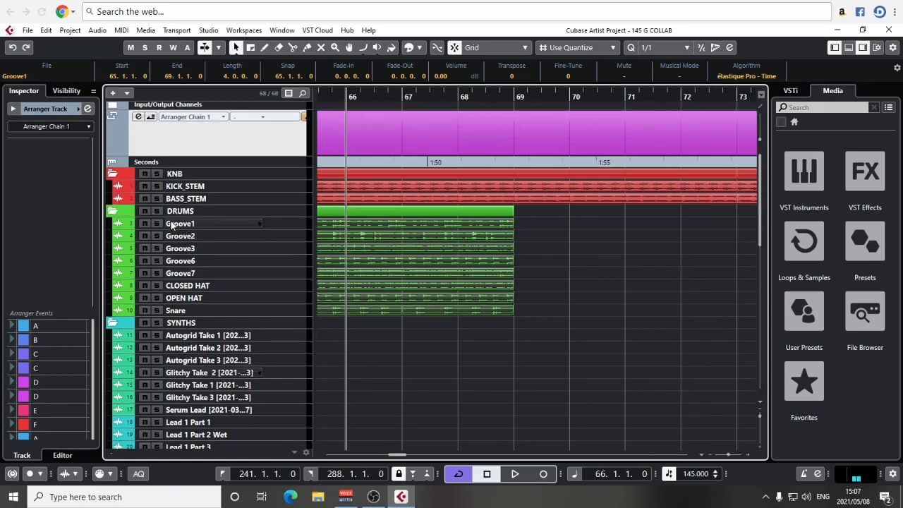
{"action": "left_click", "coordinate": [761, 406]}
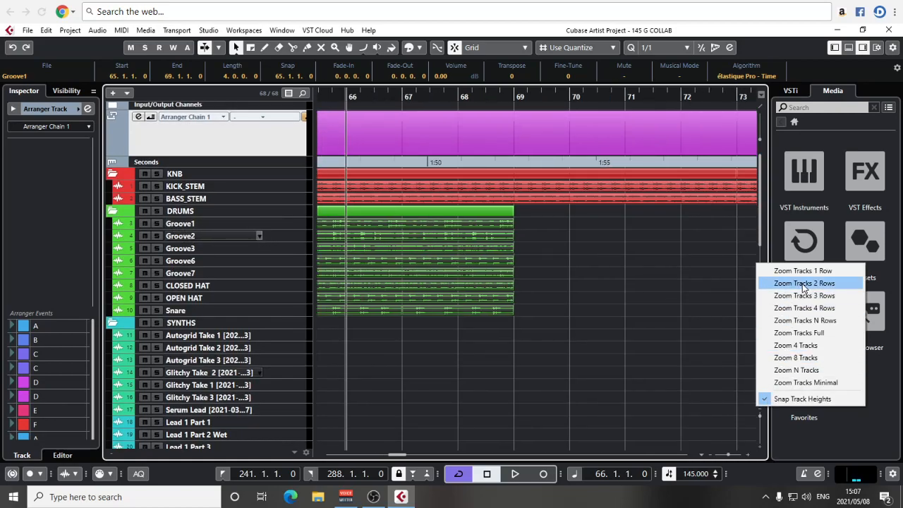
{"action": "left_click", "coordinate": [805, 284]}
{"action": "left_click_drag", "start_coordinate": [562, 282], "coordinate": [684, 274]}
{"action": "key", "text": "g"}
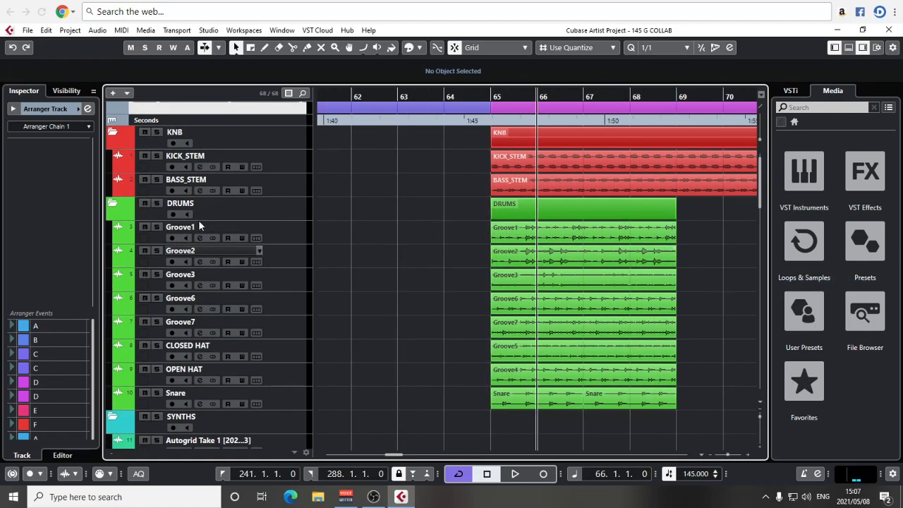
Solo and play the Groove1 loop in the D section, followed by the Groove2 loop on its own.
{"action": "left_click", "coordinate": [156, 227]}
{"action": "key", "text": "space"}
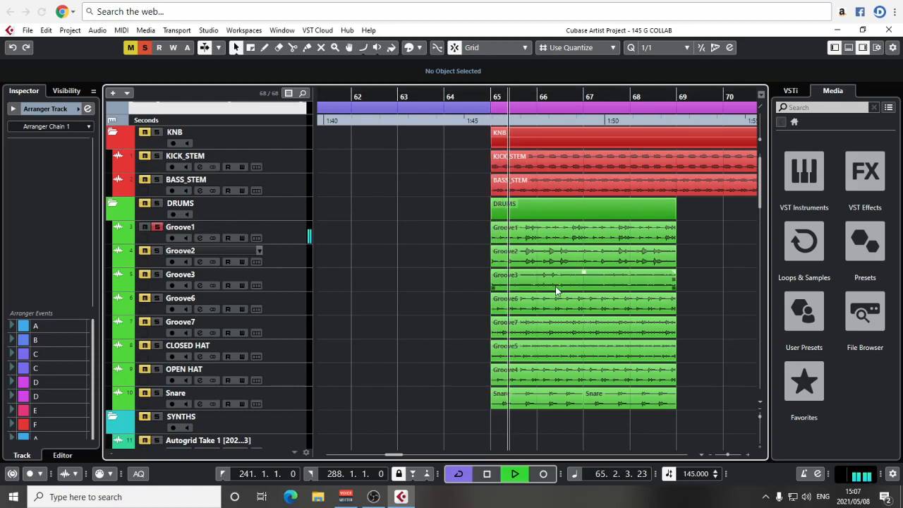
{"action": "key", "text": "g"}
{"action": "left_click_drag", "start_coordinate": [669, 245], "coordinate": [568, 250]}
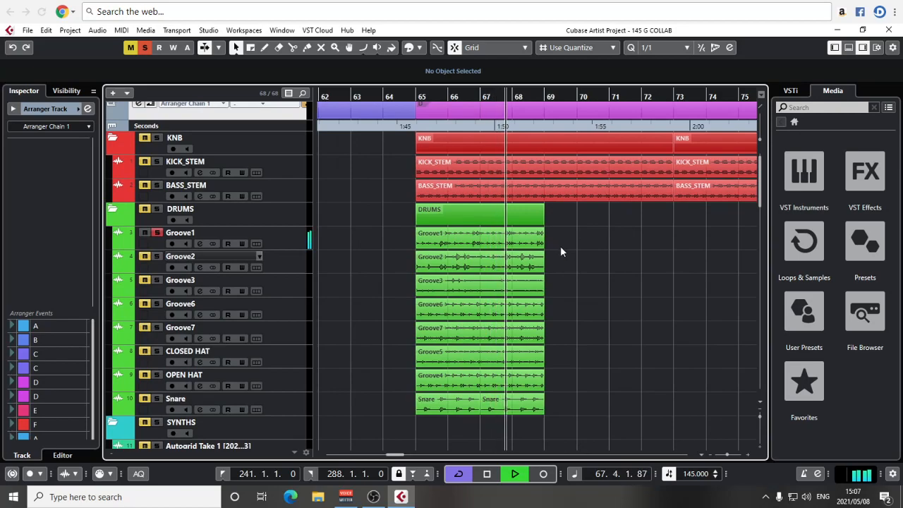
{"action": "key", "text": "space"}
{"action": "left_click", "coordinate": [157, 233]}
{"action": "key", "text": "space"}
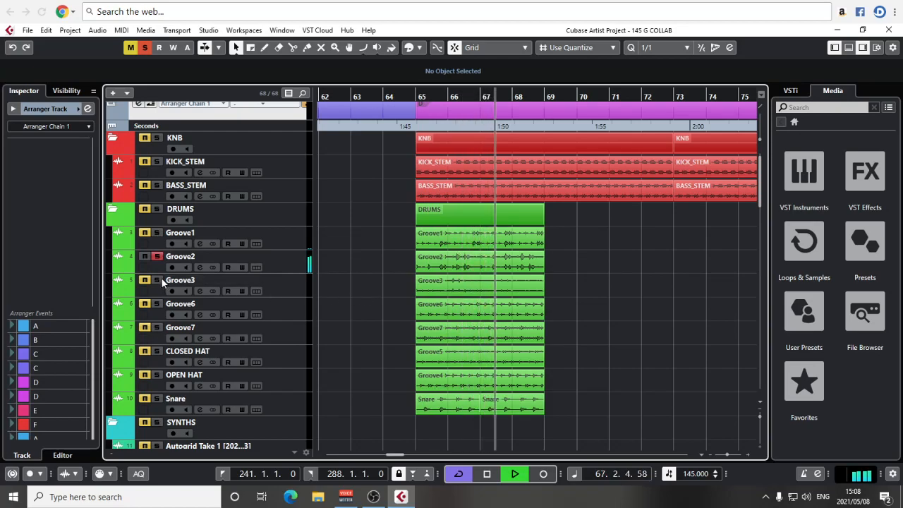
Solo the Groove3 track and play its loop from the start of the D section.
{"action": "key", "text": "space"}
{"action": "left_click", "coordinate": [157, 258]}
{"action": "key", "text": "space"}
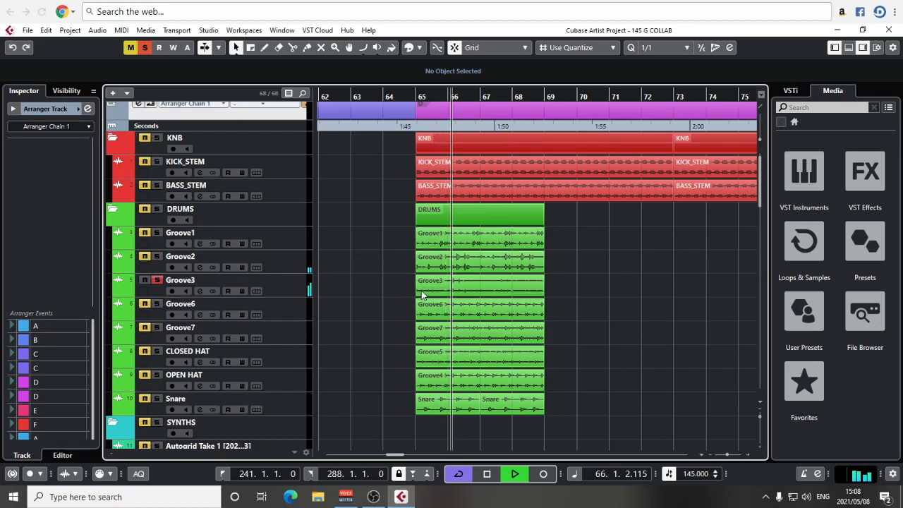
{"action": "left_click", "coordinate": [537, 288]}
{"action": "key", "text": "g"}
{"action": "key", "text": "g"}
{"action": "key", "text": "h"}
{"action": "key", "text": "h"}
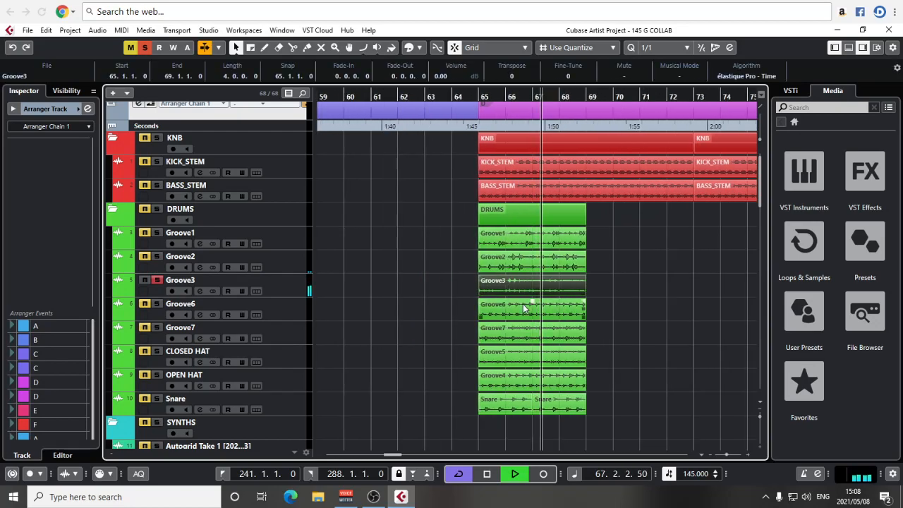
Switch the solo from Groove3 to Groove6 and play its loop from bar 65.
{"action": "key", "text": "space"}
{"action": "left_click", "coordinate": [157, 305]}
{"action": "left_click", "coordinate": [158, 281]}
{"action": "key", "text": "space"}
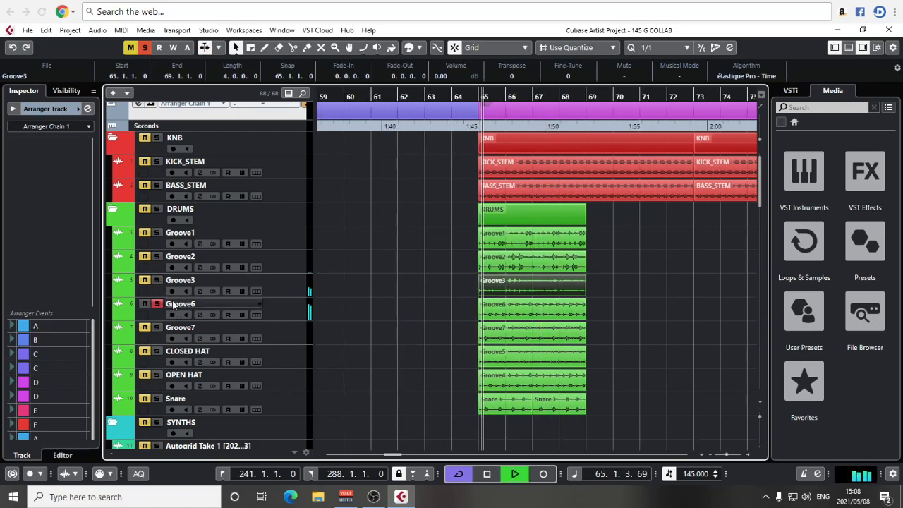
Rename the Groove6 track as "open hat".
{"action": "left_click", "coordinate": [181, 308]}
{"action": "double_click", "coordinate": [181, 304]}
{"action": "type", "text": "open hat"}
{"action": "key", "text": "Return"}
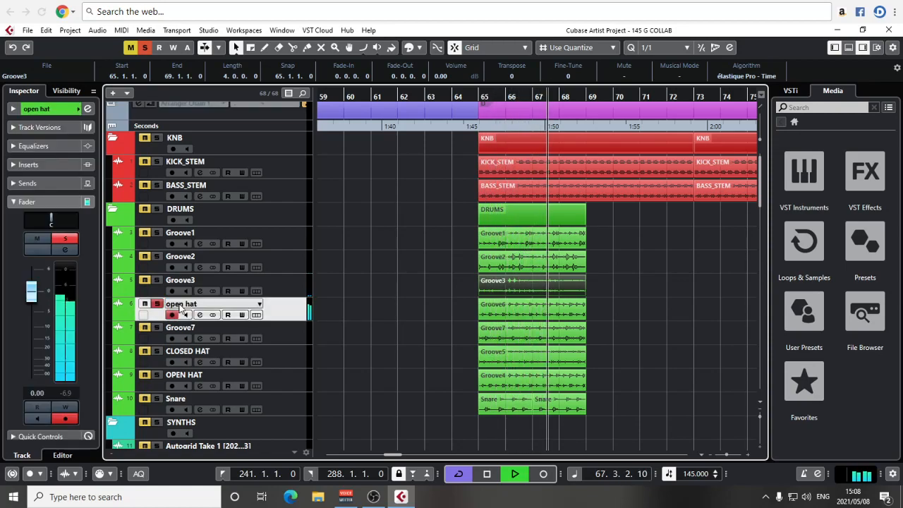
Place the Snare track beneath the open hat track and move both to the top of the DRUMS folder.
{"action": "left_click_drag", "start_coordinate": [160, 407], "coordinate": [162, 328]}
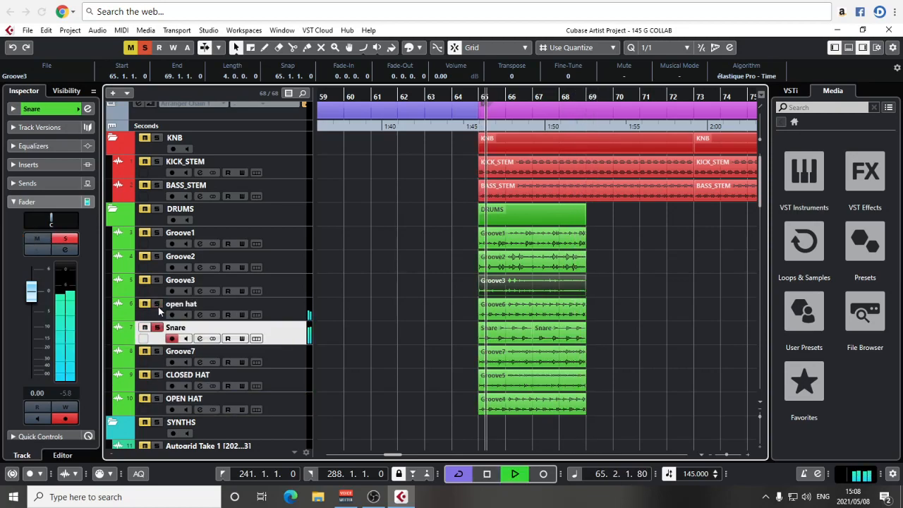
{"action": "key", "text": "space"}
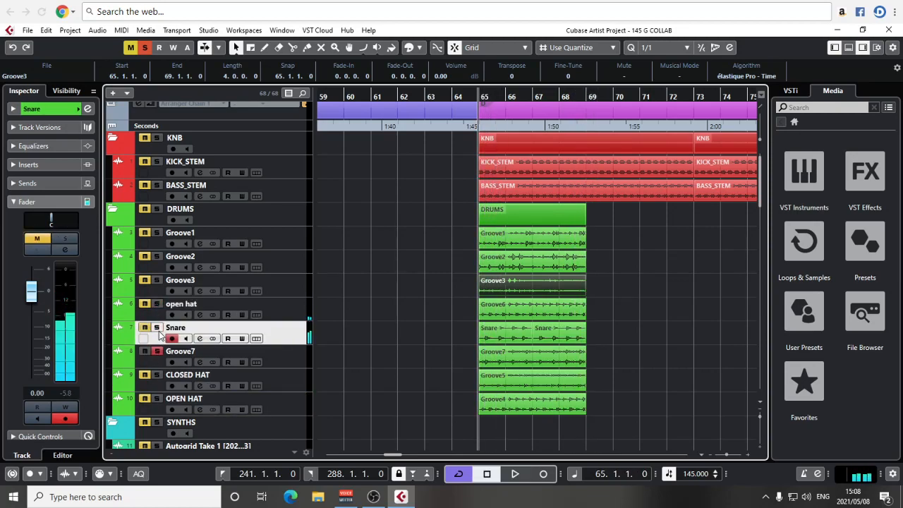
{"action": "key", "text": "space"}
{"action": "left_click", "coordinate": [162, 317], "text": "ctrl"}
{"action": "left_click_drag", "start_coordinate": [163, 318], "coordinate": [168, 229]}
{"action": "left_click", "coordinate": [668, 379]}
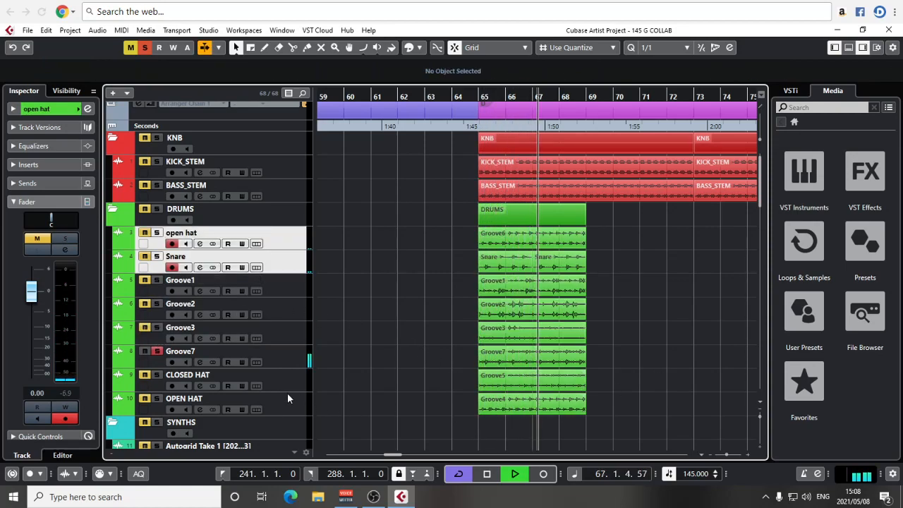
Play the CLOSED HAT loop soloed, move its track to the top of the DRUMS folder and clear the solo.
{"action": "key", "text": "space"}
{"action": "left_click", "coordinate": [157, 360]}
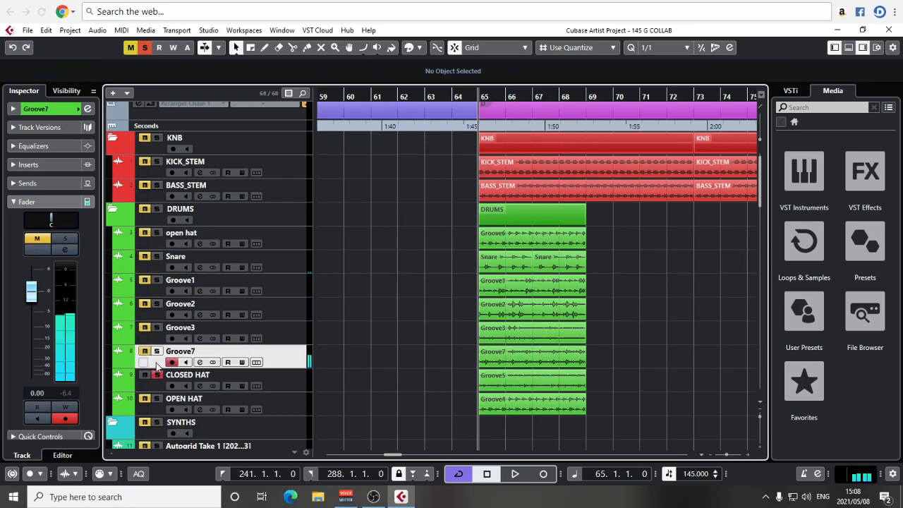
{"action": "left_click", "coordinate": [158, 386]}
{"action": "key", "text": "space"}
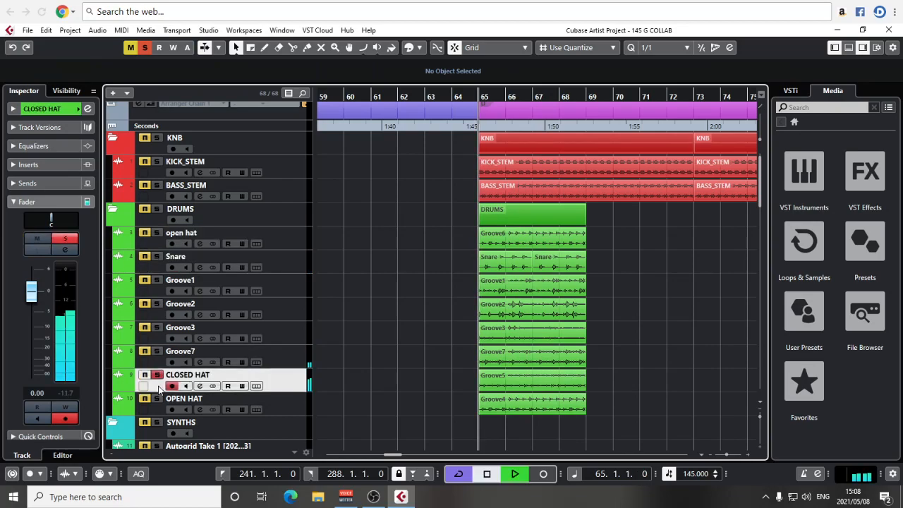
{"action": "left_click_drag", "start_coordinate": [160, 388], "coordinate": [177, 229]}
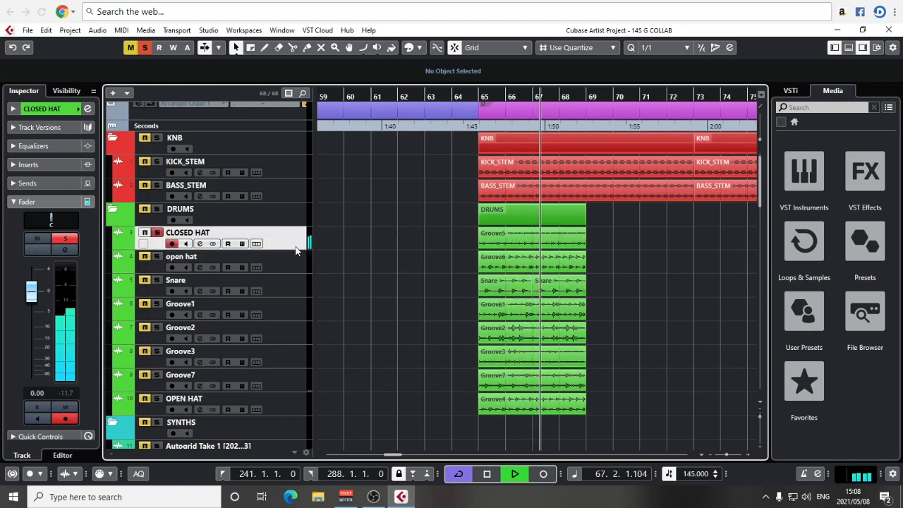
{"action": "key", "text": "Down"}
{"action": "left_click", "coordinate": [292, 287]}
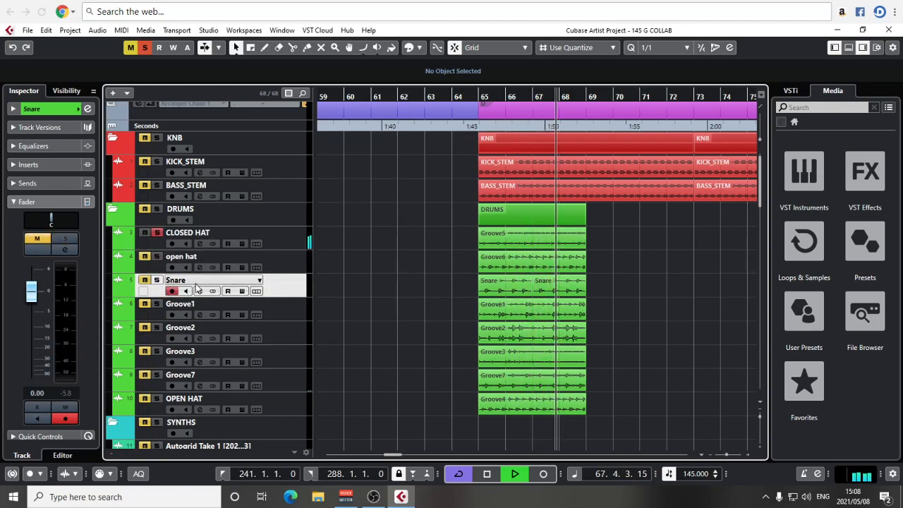
{"action": "key", "text": "space"}
{"action": "left_click", "coordinate": [156, 232]}
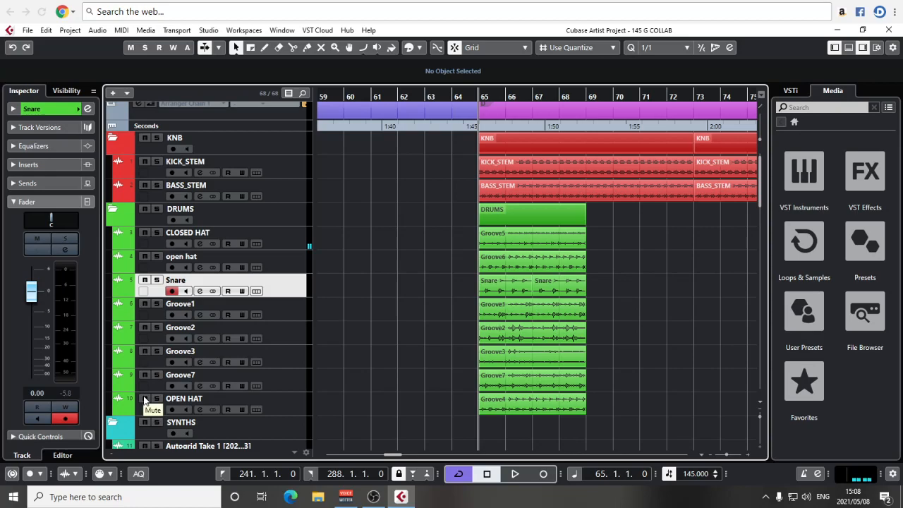
Mute the OPEN HAT track, play the D section, and play the OPEN HAT loop soloed.
{"action": "left_click", "coordinate": [144, 399]}
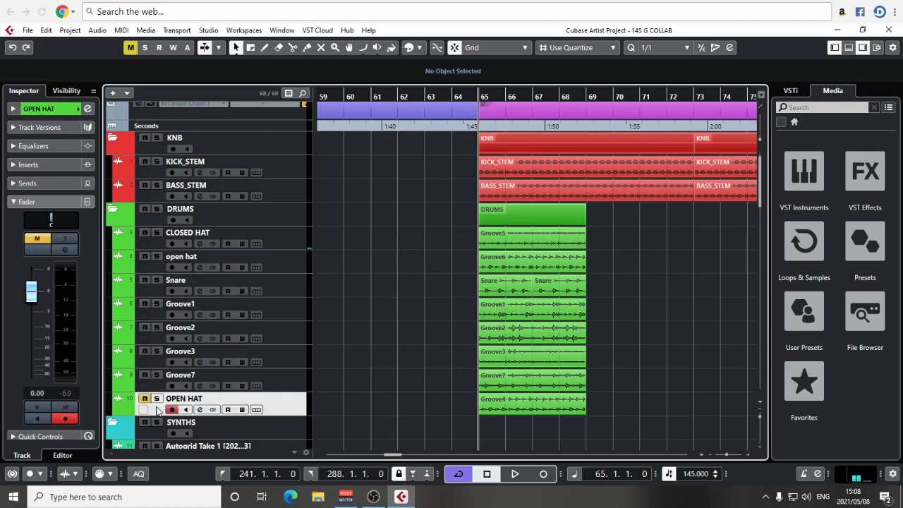
{"action": "key", "text": "space"}
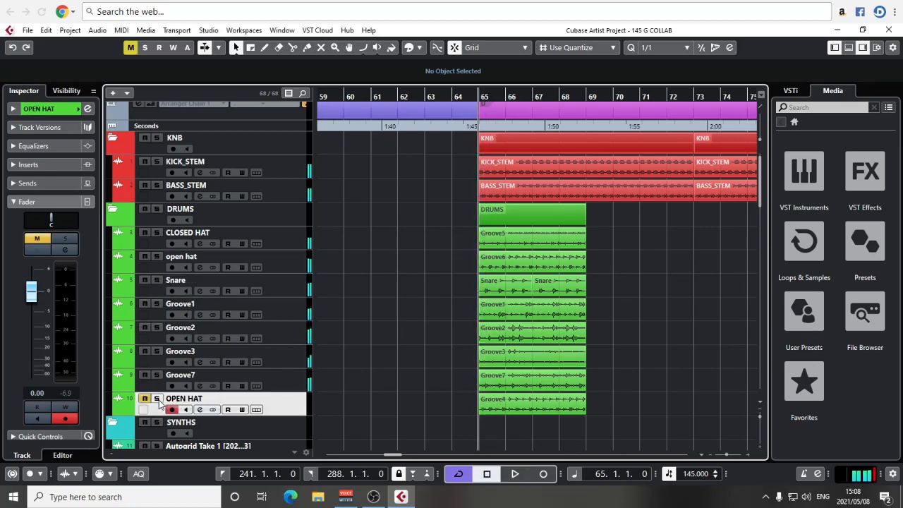
{"action": "left_click", "coordinate": [157, 399]}
{"action": "key", "text": "space"}
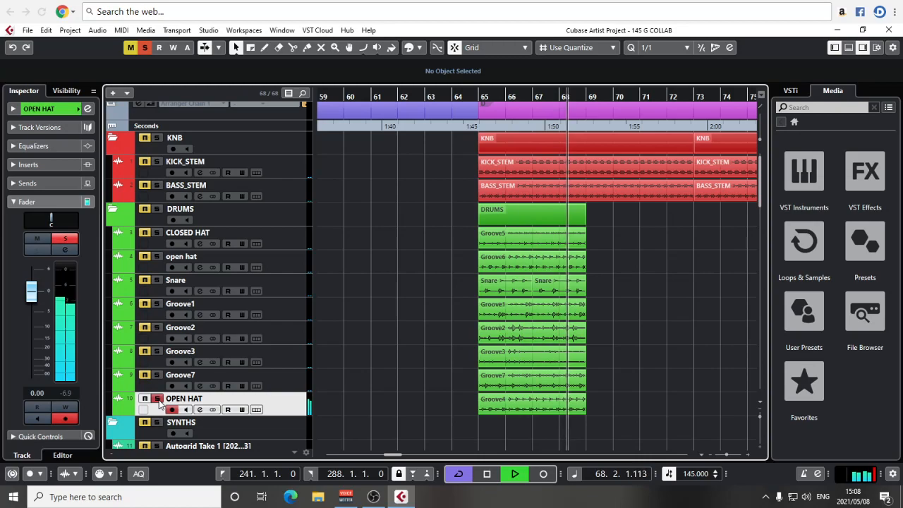
{"action": "key", "text": "space"}
{"action": "left_click", "coordinate": [158, 401]}
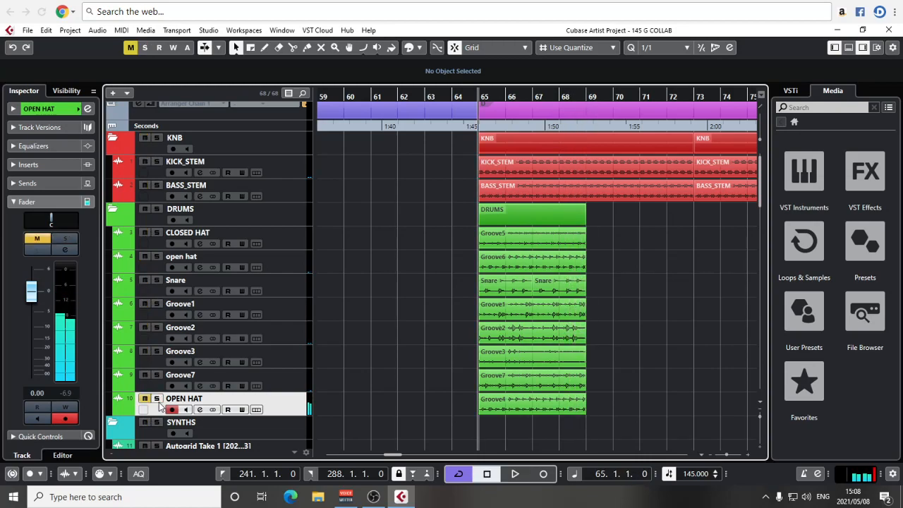
Play the open hat loop soloed from bar 65, adding the Snare and CLOSED HAT tracks to the solo.
{"action": "left_click", "coordinate": [158, 259]}
{"action": "key", "text": "space"}
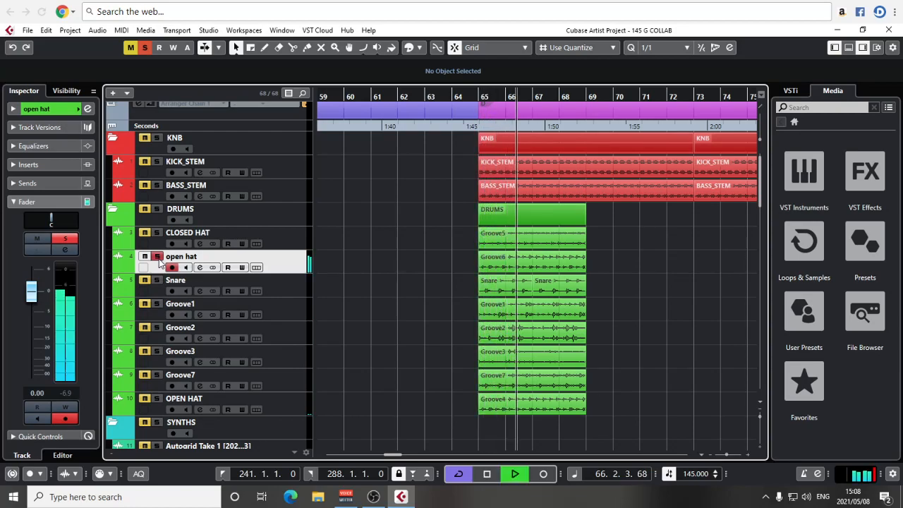
{"action": "left_click", "coordinate": [159, 282]}
{"action": "left_click", "coordinate": [157, 233]}
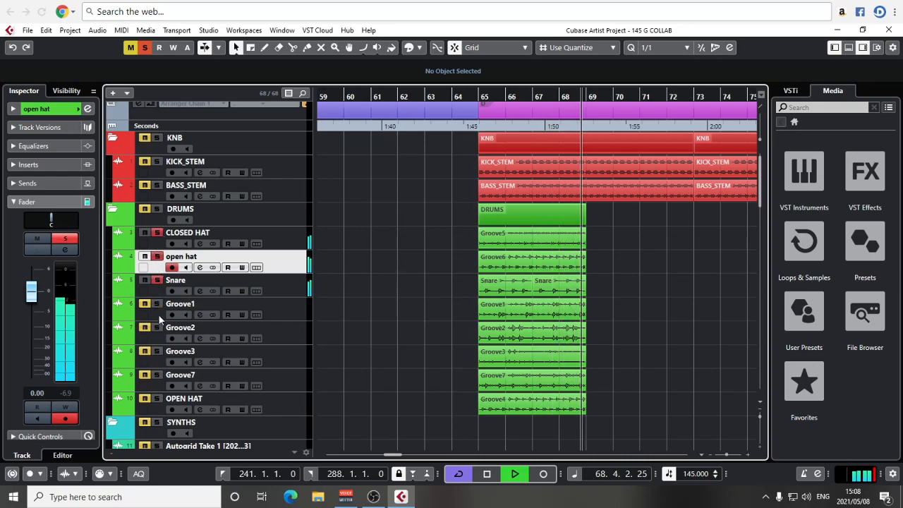
{"action": "key", "text": "space"}
Clear the solos and move the Groove2, Groove7 and Groove4 clips from bar 65 to bar 81.
{"action": "left_click_drag", "start_coordinate": [639, 290], "coordinate": [587, 291]}
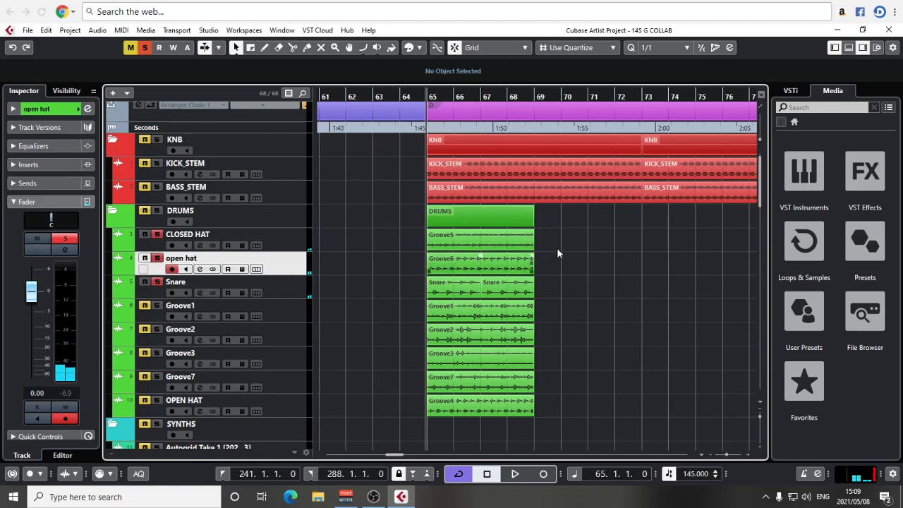
{"action": "left_click_drag", "start_coordinate": [461, 287], "coordinate": [420, 287]}
{"action": "left_click", "coordinate": [419, 288]}
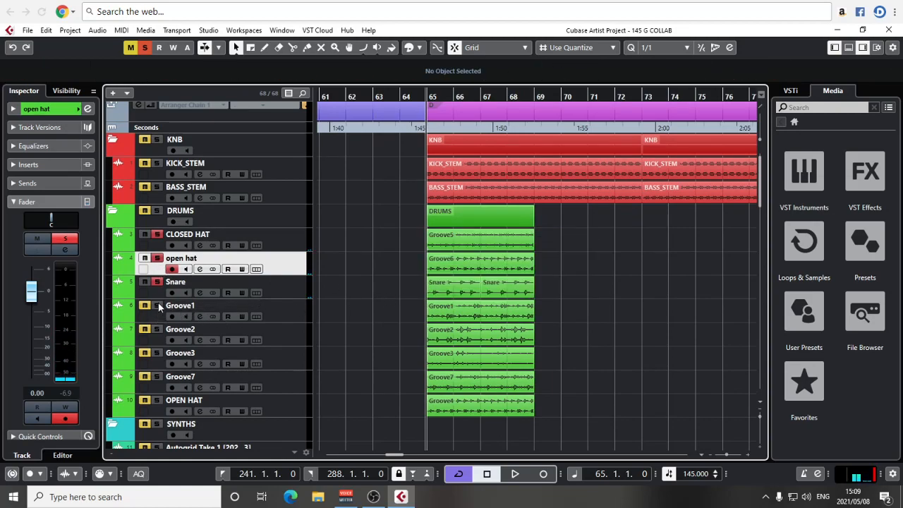
{"action": "left_click", "coordinate": [156, 234]}
{"action": "left_click_drag", "start_coordinate": [467, 339], "coordinate": [689, 339]}
{"action": "left_click_drag", "start_coordinate": [563, 388], "coordinate": [661, 403]}
{"action": "key", "text": "g"}
{"action": "key", "text": "g"}
{"action": "key", "text": "g"}
{"action": "scroll", "coordinate": [474, 335], "scroll_direction": "right", "scroll_amount": 5}
{"action": "left_click_drag", "start_coordinate": [581, 317], "coordinate": [496, 408]}
{"action": "left_click_drag", "start_coordinate": [495, 409], "coordinate": [617, 407]}
Duplicate the remaining drum loops at bar 65 three times to fill the first D section up to bar 81.
{"action": "left_click", "coordinate": [393, 362]}
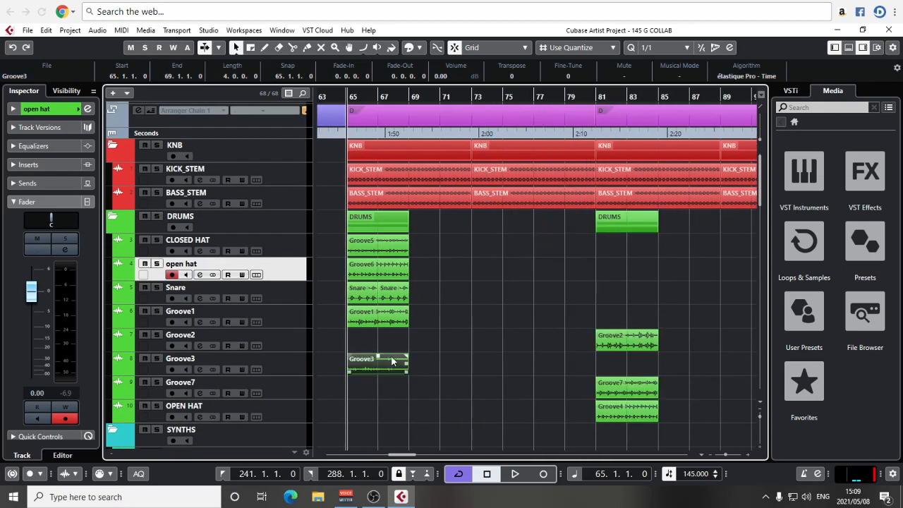
{"action": "key", "text": "space"}
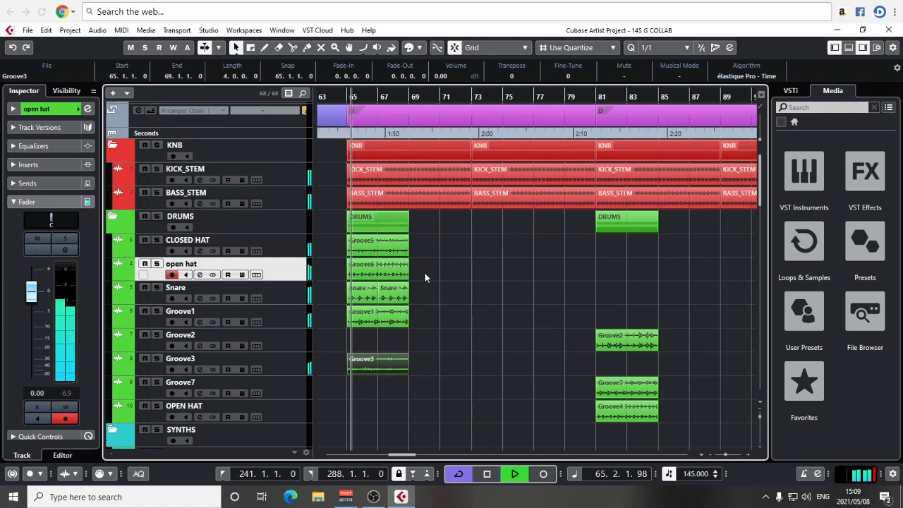
{"action": "left_click", "coordinate": [452, 266]}
{"action": "key", "text": "ctrl+d"}
{"action": "key", "text": "ctrl+d"}
{"action": "key", "text": "ctrl+d"}
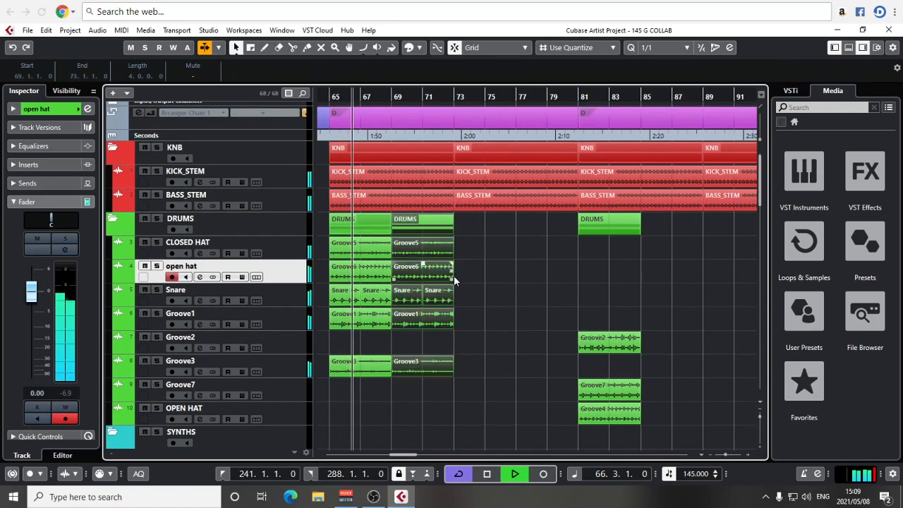
{"action": "key", "text": "space"}
Play the D section from bar 65, and play it again with the Snare track muted.
{"action": "key", "text": "h"}
{"action": "key", "text": "h"}
{"action": "key", "text": "h"}
{"action": "key", "text": "h"}
{"action": "key", "text": "h"}
{"action": "key", "text": "h"}
{"action": "key", "text": "h"}
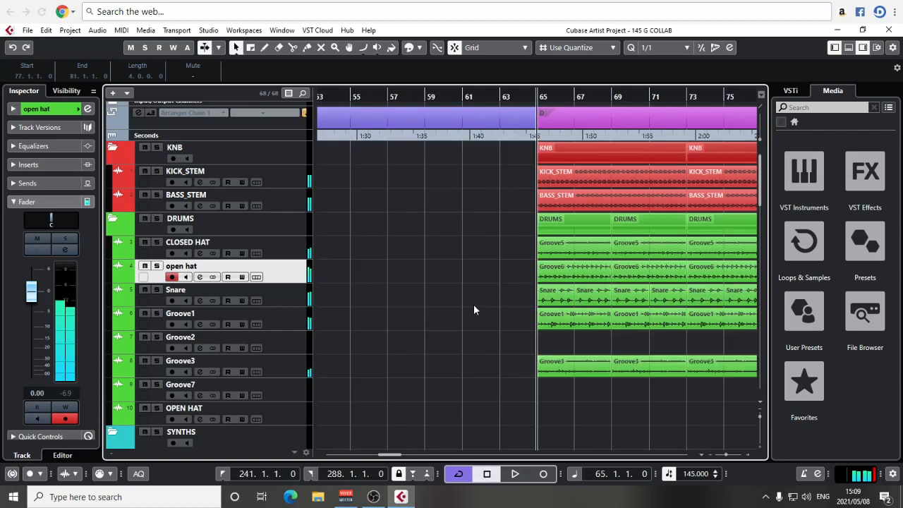
{"action": "left_click_drag", "start_coordinate": [595, 337], "coordinate": [441, 326]}
{"action": "left_click", "coordinate": [488, 309]}
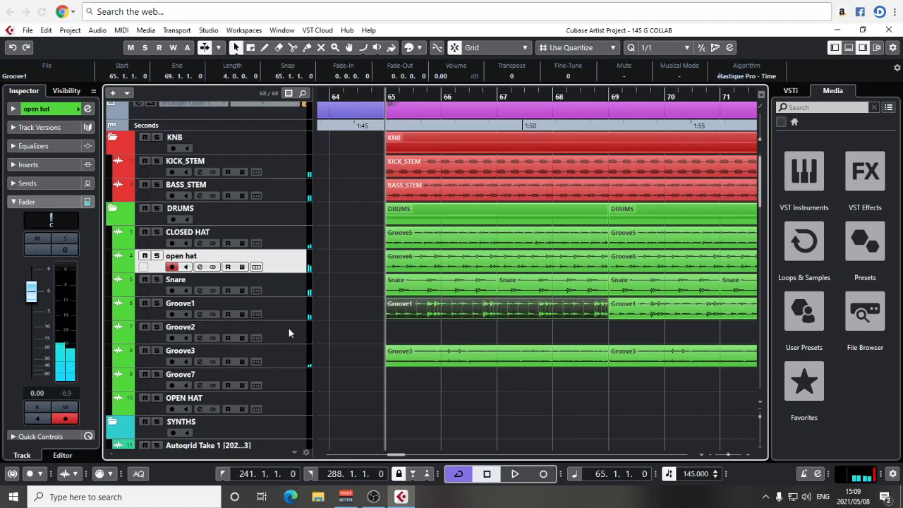
{"action": "left_click", "coordinate": [288, 328]}
{"action": "left_click", "coordinate": [333, 315]}
{"action": "key", "text": "space"}
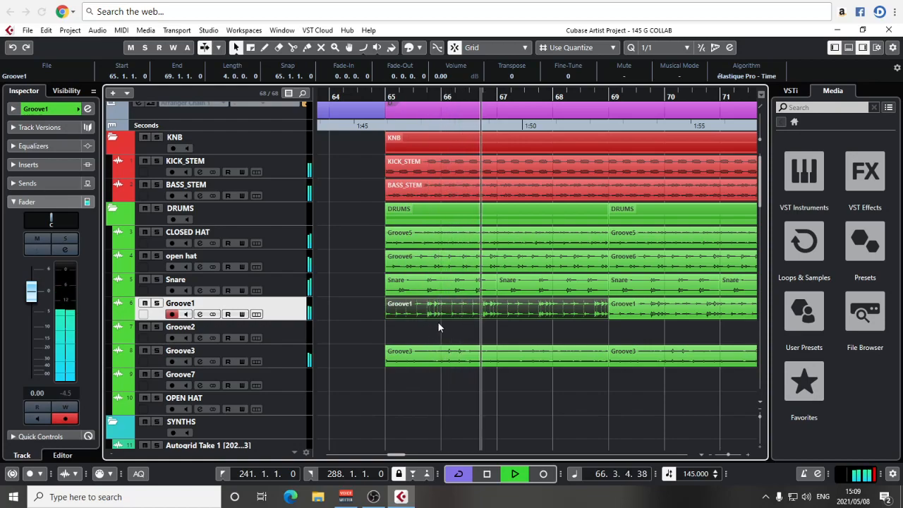
{"action": "key", "text": "space"}
{"action": "key", "text": "space"}
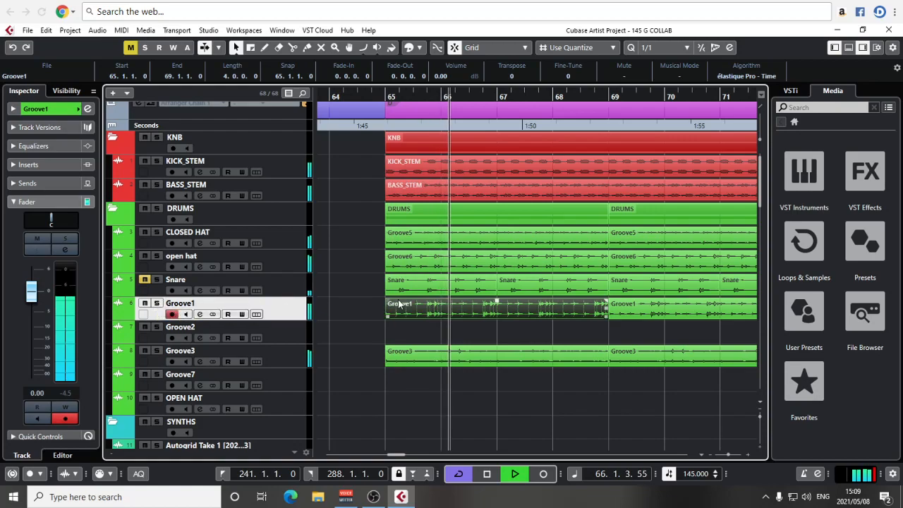
{"action": "key", "text": "space"}
Set the grid quantize to 1/2 and cut the Snare loop at bar 65 down to its first half bar, deleting the rest up to bar 69.
{"action": "scroll", "coordinate": [663, 49], "scroll_direction": "down", "scroll_amount": 1}
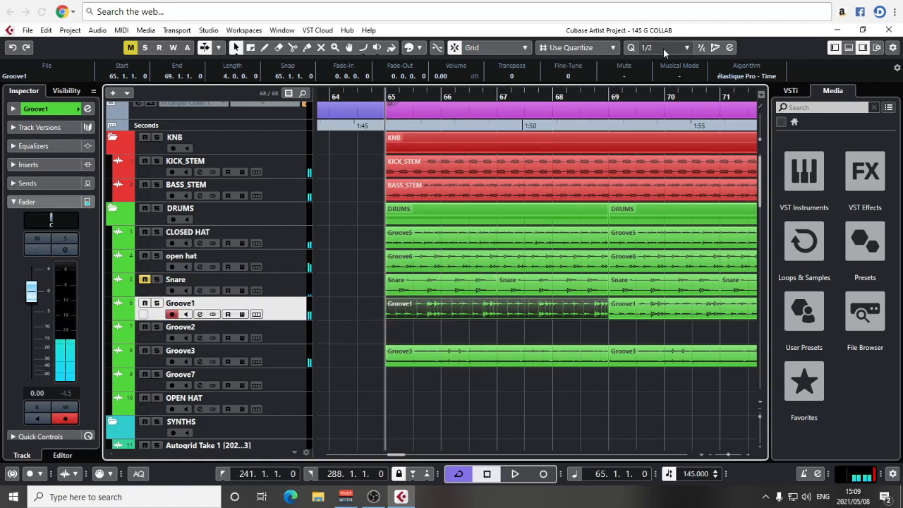
{"action": "left_click", "coordinate": [462, 283]}
{"action": "key", "text": "Delete"}
{"action": "key", "text": "Delete"}
{"action": "key", "text": "Delete"}
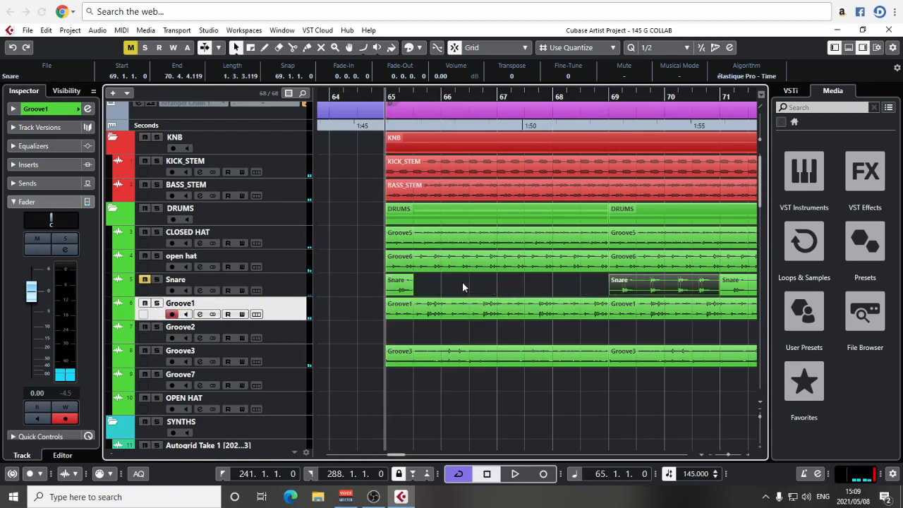
Delete the remaining Snare events between bars 69 and 81.
{"action": "key", "text": "g"}
{"action": "key", "text": "g"}
{"action": "scroll", "coordinate": [550, 298], "scroll_direction": "up", "scroll_amount": 1}
{"action": "scroll", "coordinate": [550, 298], "scroll_direction": "right", "scroll_amount": 8}
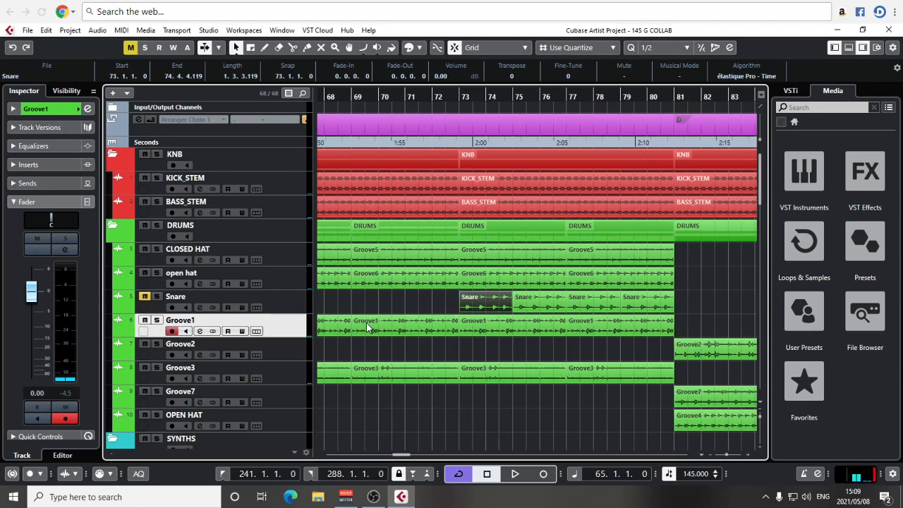
{"action": "key", "text": "Delete"}
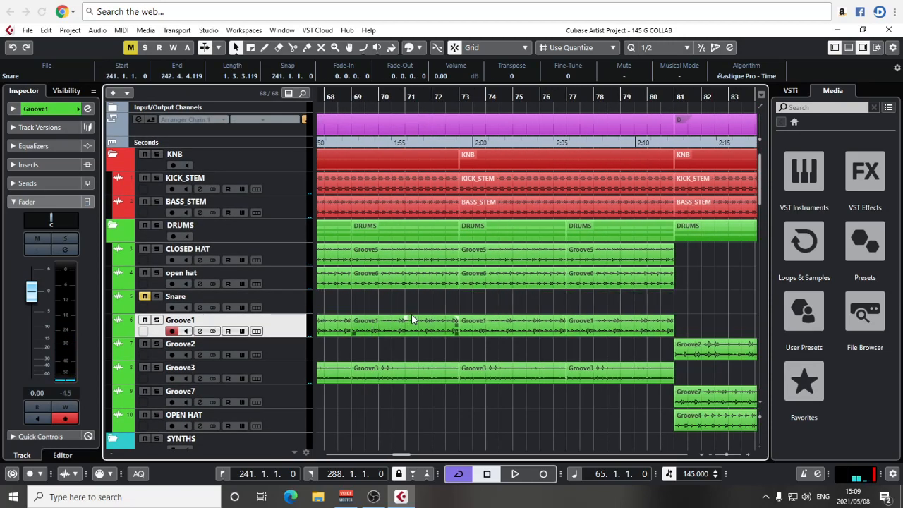
Range-select bar 65 on the Snare track, including its empty second half, and repeat that one-bar range up to bar 81.
{"action": "key", "text": "g"}
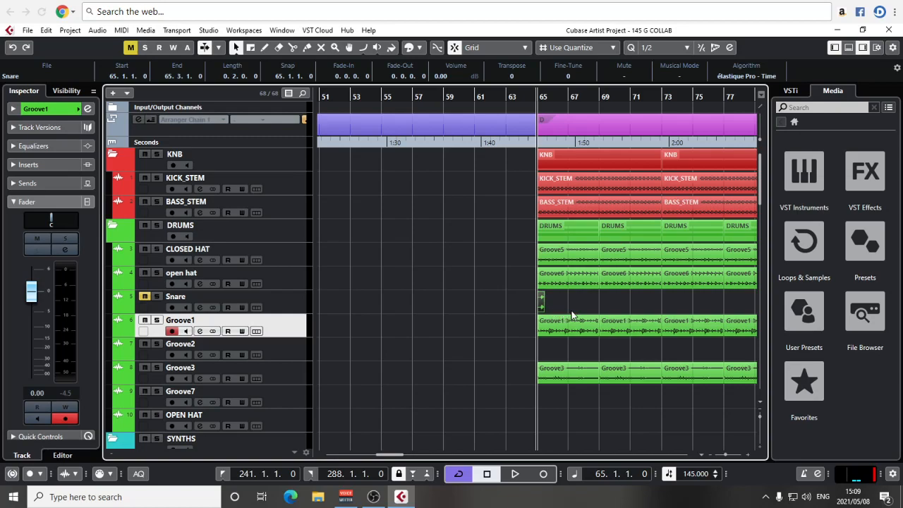
{"action": "scroll", "coordinate": [569, 315], "scroll_direction": "right", "scroll_amount": 1}
{"action": "key", "text": "g"}
{"action": "key", "text": "g"}
{"action": "key", "text": "g"}
{"action": "key", "text": "h"}
{"action": "key", "text": "h"}
{"action": "key", "text": "h"}
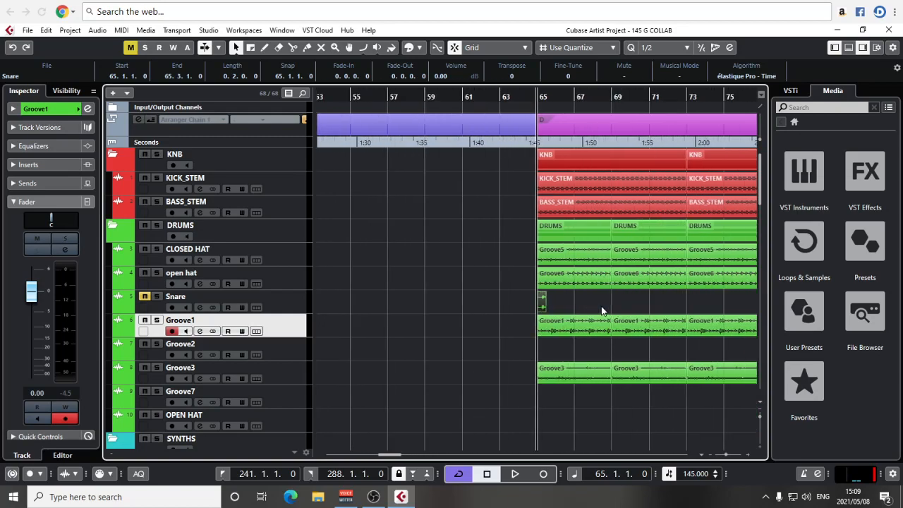
{"action": "key", "text": "h"}
{"action": "key", "text": "h"}
{"action": "key", "text": "h"}
{"action": "scroll", "coordinate": [494, 321], "scroll_direction": "right", "scroll_amount": 4}
{"action": "right_click", "coordinate": [457, 327]}
{"action": "left_click", "coordinate": [472, 326]}
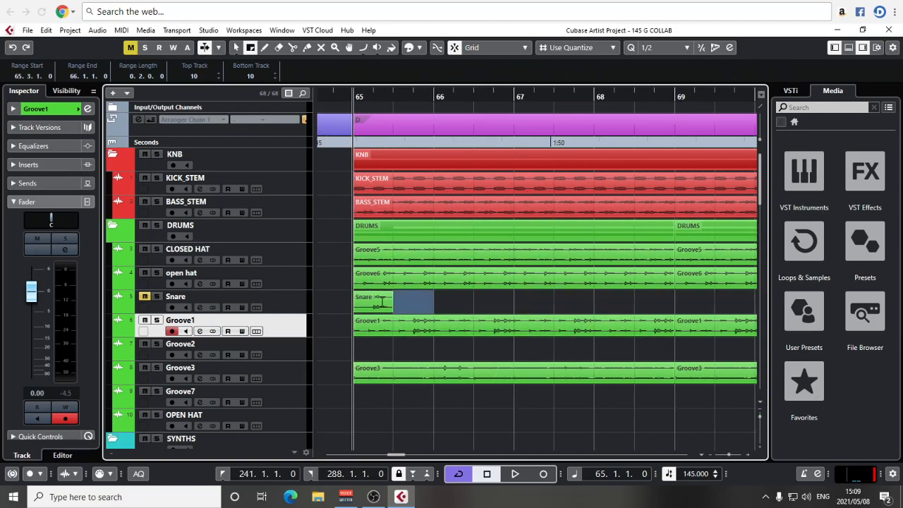
{"action": "key", "text": "g"}
{"action": "left_click_drag", "start_coordinate": [567, 307], "coordinate": [590, 308]}
{"action": "key", "text": "g"}
{"action": "key", "text": "g"}
{"action": "key", "text": "g"}
{"action": "key", "text": "g"}
{"action": "scroll", "coordinate": [553, 320], "scroll_direction": "right", "scroll_amount": 1}
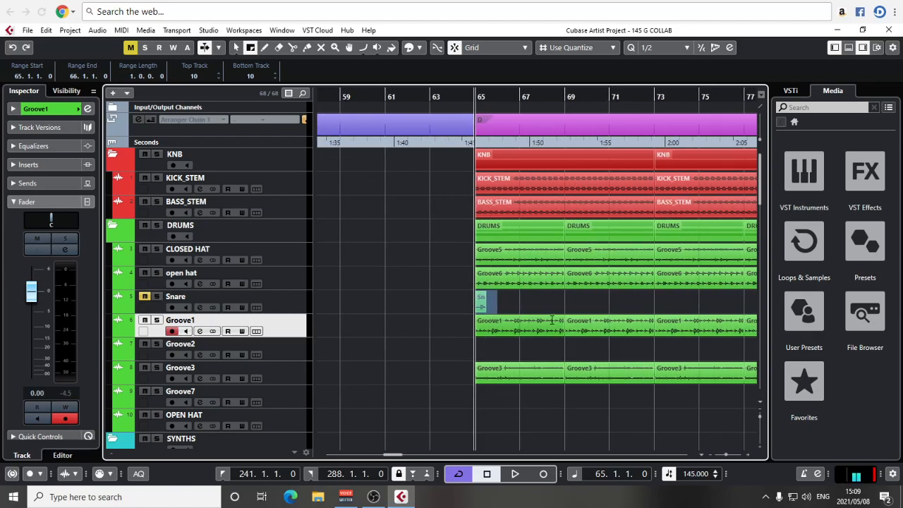
{"action": "scroll", "coordinate": [492, 333], "scroll_direction": "right", "scroll_amount": 3}
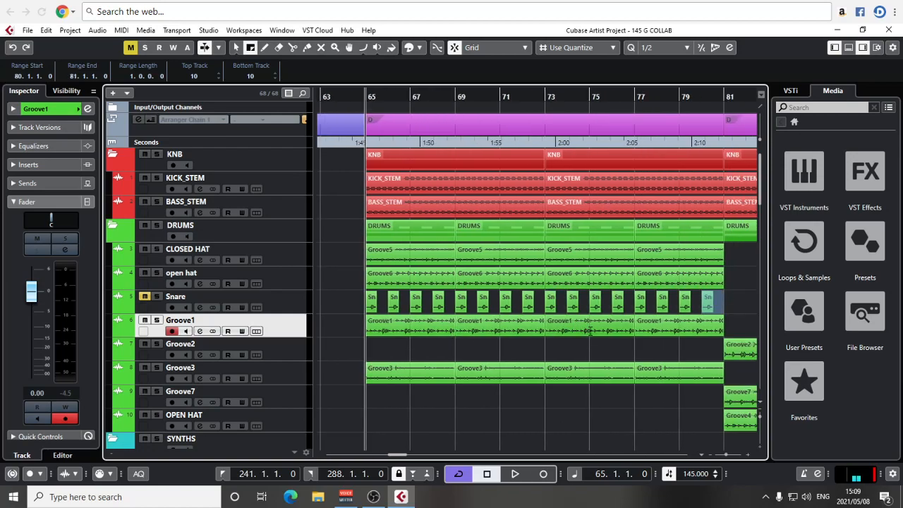
{"action": "scroll", "coordinate": [590, 330], "scroll_direction": "down", "scroll_amount": 4}
{"action": "scroll", "coordinate": [589, 330], "scroll_direction": "up", "scroll_amount": 3}
{"action": "right_click", "coordinate": [632, 301]}
{"action": "left_click", "coordinate": [634, 297]}
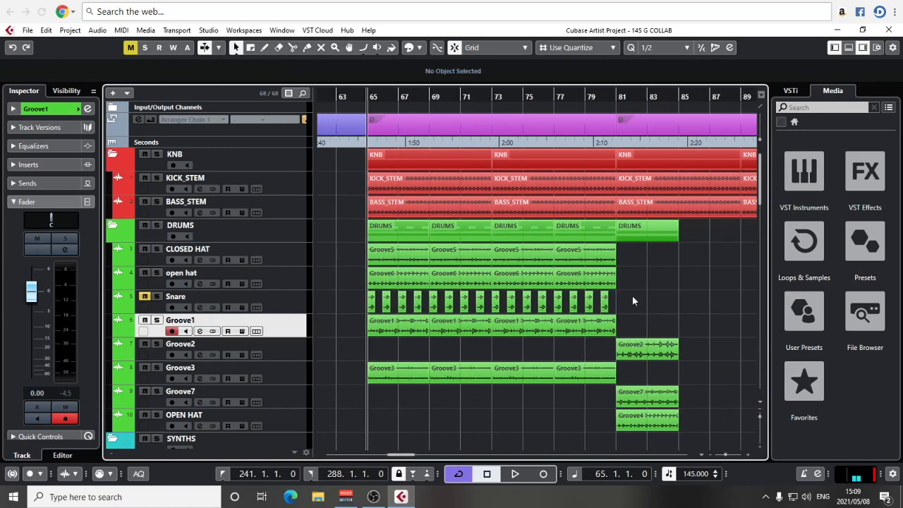
Unmute the Snare track and play the D section with all its drum loops from bar 65.
{"action": "key", "text": "space"}
{"action": "left_click", "coordinate": [145, 296]}
{"action": "key", "text": "space"}
{"action": "key", "text": "space"}
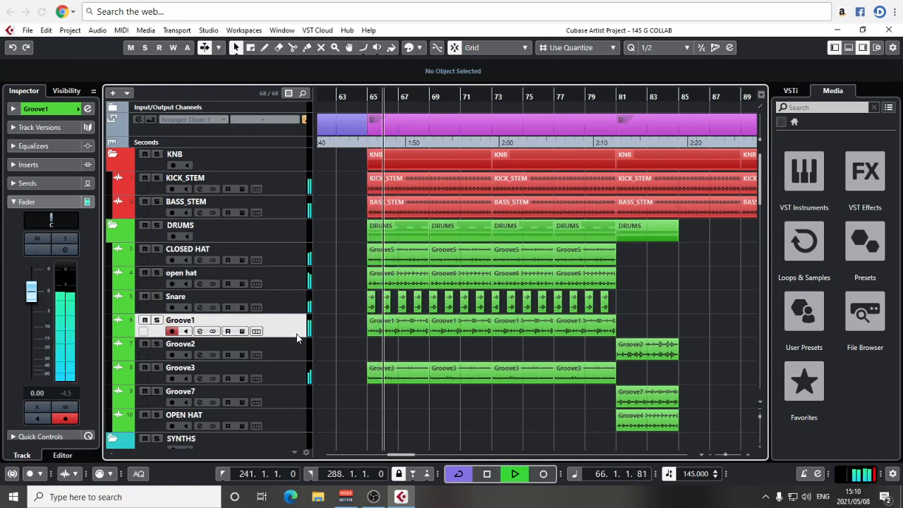
{"action": "key", "text": "g"}
{"action": "key", "text": "g"}
{"action": "key", "text": "g"}
{"action": "scroll", "coordinate": [534, 336], "scroll_direction": "right", "scroll_amount": 2}
{"action": "scroll", "coordinate": [534, 336], "scroll_direction": "down", "scroll_amount": 1}
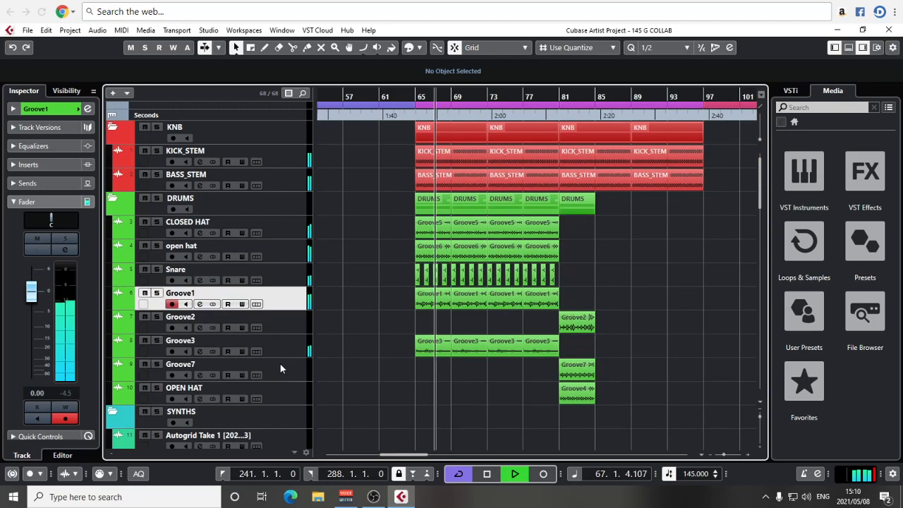
Move the Groove3 track directly above Groove2 in the DRUMS folder and stop playback.
{"action": "left_click_drag", "start_coordinate": [298, 349], "coordinate": [297, 323]}
{"action": "key", "text": "h"}
{"action": "left_click_drag", "start_coordinate": [534, 359], "coordinate": [423, 370]}
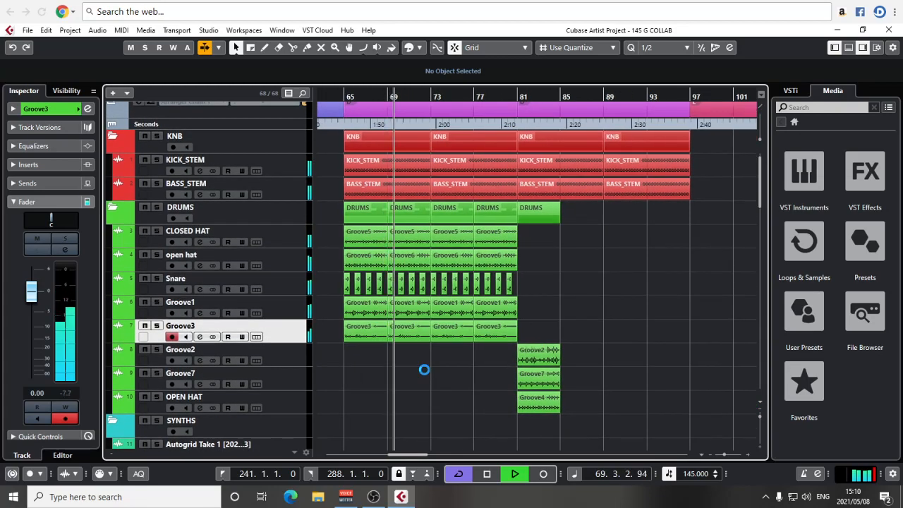
{"action": "key", "text": "g"}
{"action": "key", "text": "g"}
{"action": "key", "text": "g"}
{"action": "key", "text": "space"}
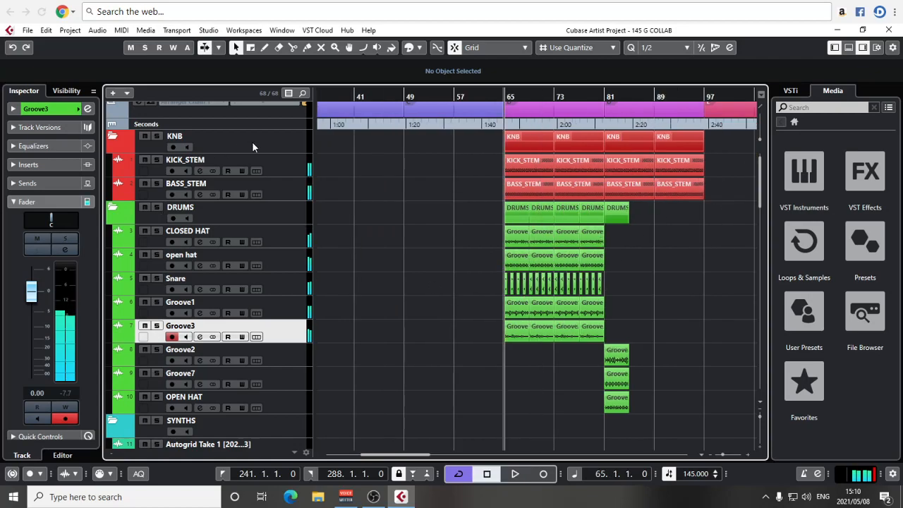
Play from bar 81 and duplicate the CLOSED HAT and open hat loops of bars 65–81 into the second D section.
{"action": "left_click_drag", "start_coordinate": [523, 301], "coordinate": [460, 351]}
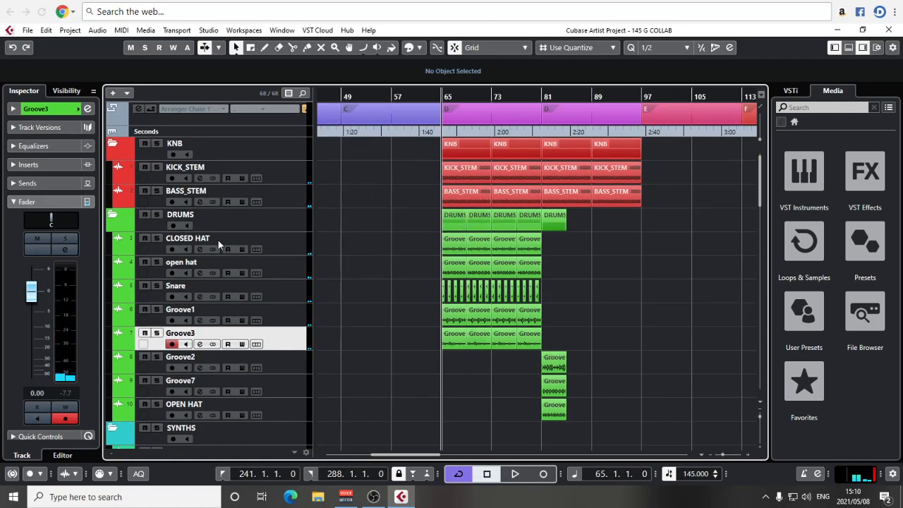
{"action": "scroll", "coordinate": [559, 260], "scroll_direction": "up", "scroll_amount": 2}
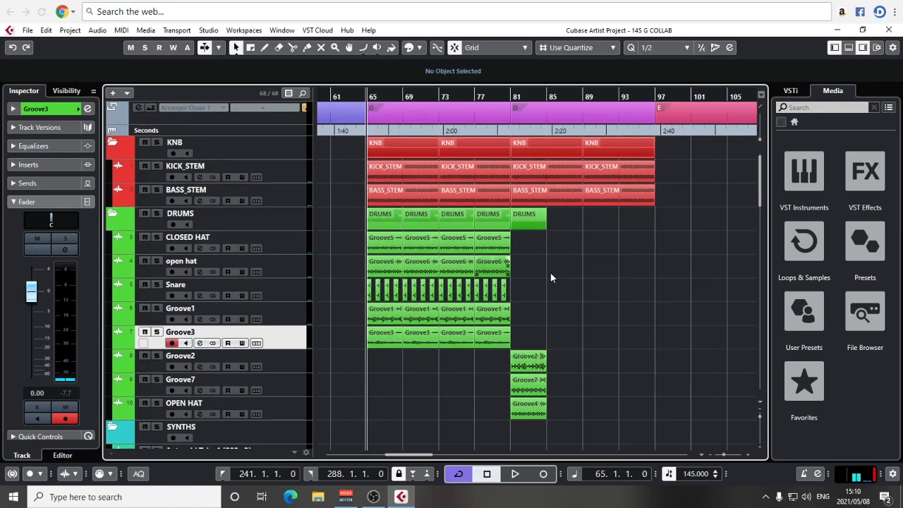
{"action": "left_click", "coordinate": [513, 96]}
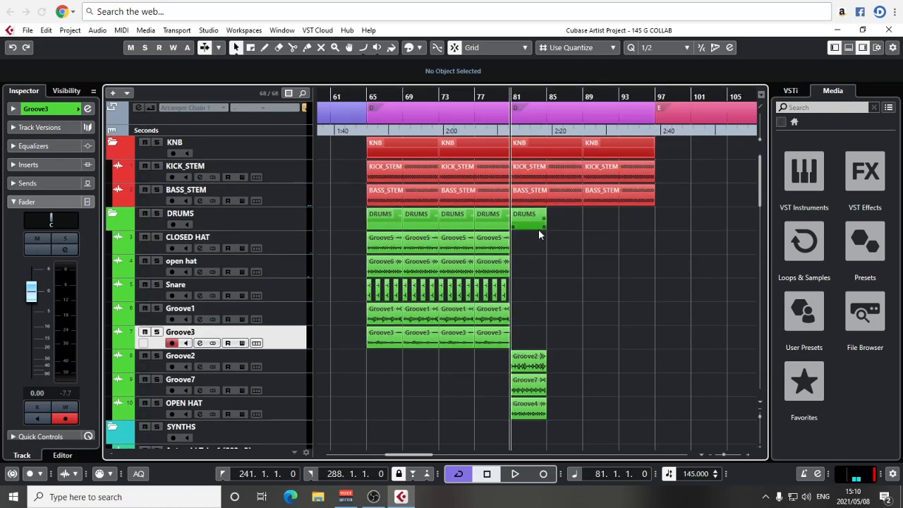
{"action": "key", "text": "space"}
{"action": "left_click_drag", "start_coordinate": [415, 259], "coordinate": [395, 262]}
{"action": "key", "text": "ctrl+d"}
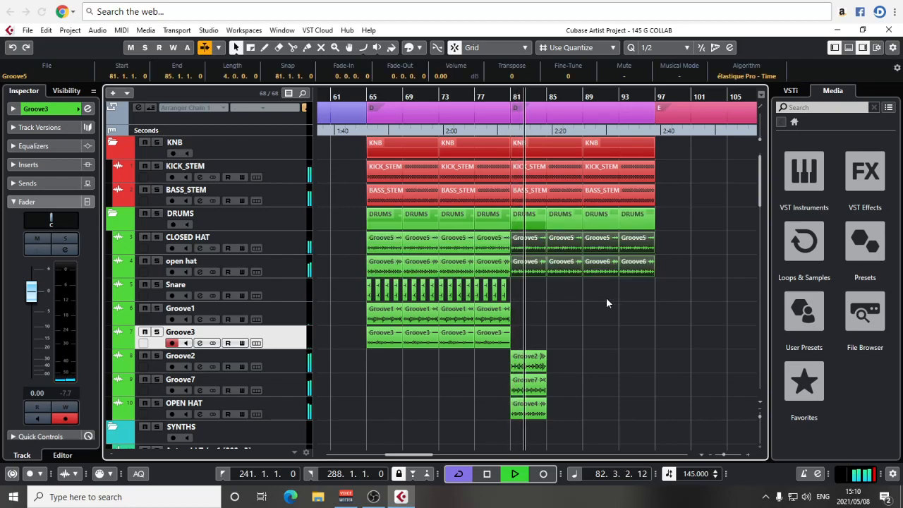
Range-select the Snare track from bar 65 to 81 and duplicate that 16-bar range up to bar 97.
{"action": "right_click", "coordinate": [551, 310]}
{"action": "left_click", "coordinate": [564, 311]}
{"action": "left_click_drag", "start_coordinate": [510, 299], "coordinate": [499, 302]}
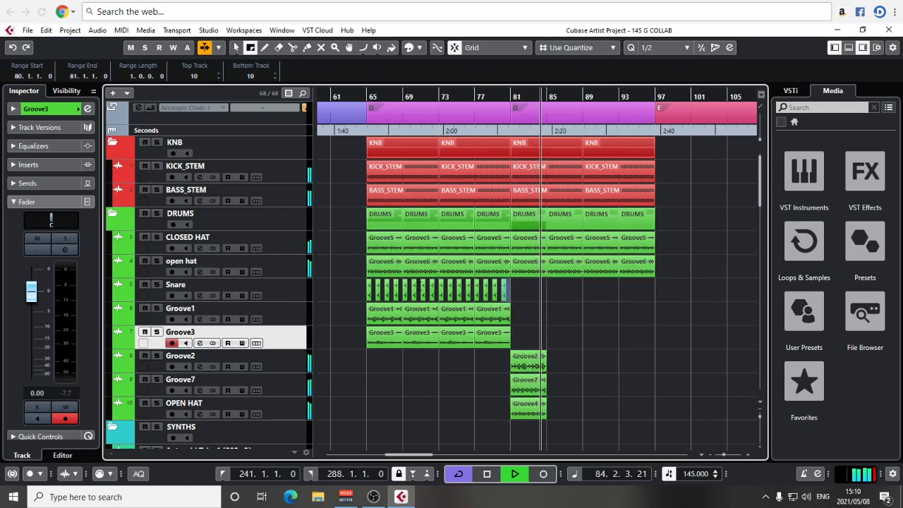
{"action": "left_click_drag", "start_coordinate": [369, 290], "coordinate": [509, 294]}
{"action": "key", "text": "ctrl+d"}
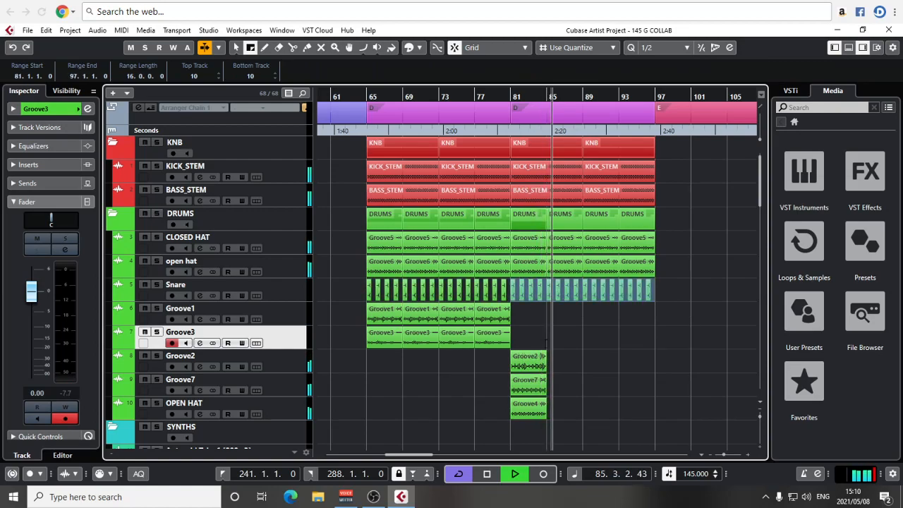
Repeat the four-bar Groove2, Groove7 and OPEN HAT loops from bar 81 three more times, up to bar 97.
{"action": "key", "text": "1"}
{"action": "left_click_drag", "start_coordinate": [554, 346], "coordinate": [506, 409]}
{"action": "key", "text": "ctrl+d"}
{"action": "key", "text": "ctrl+d"}
{"action": "key", "text": "ctrl+d"}
{"action": "left_click", "coordinate": [559, 327]}
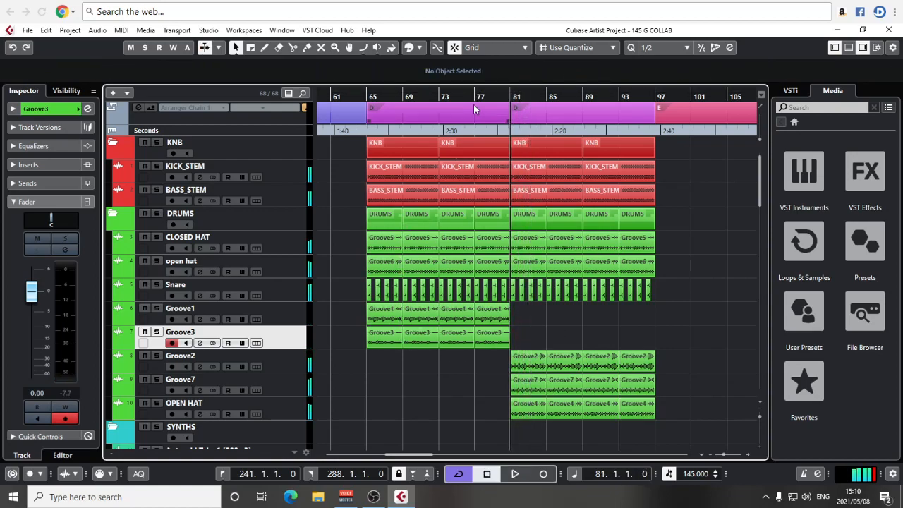
Play back the drum loops arranged in the first D section.
{"action": "key", "text": "space"}
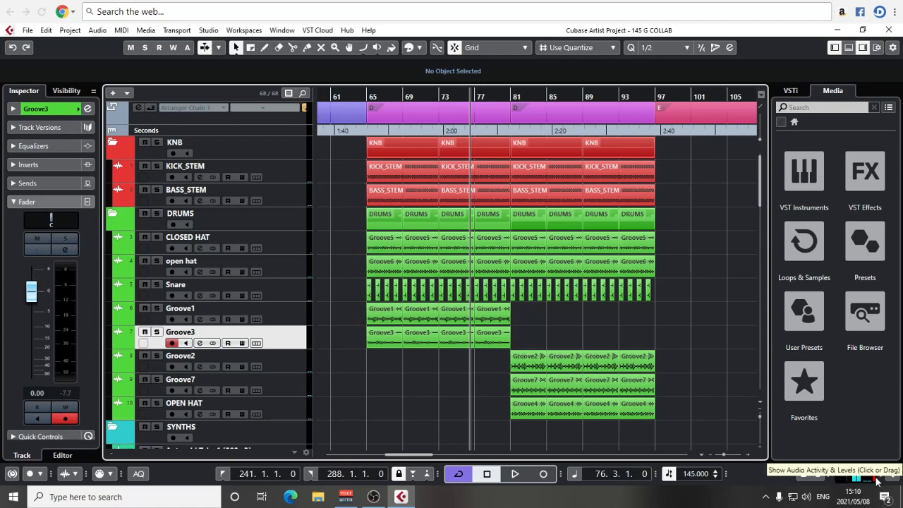
{"action": "left_click_drag", "start_coordinate": [683, 408], "coordinate": [682, 385]}
{"action": "scroll", "coordinate": [683, 352], "scroll_direction": "down", "scroll_amount": 3}
{"action": "left_click_drag", "start_coordinate": [686, 317], "coordinate": [555, 347]}
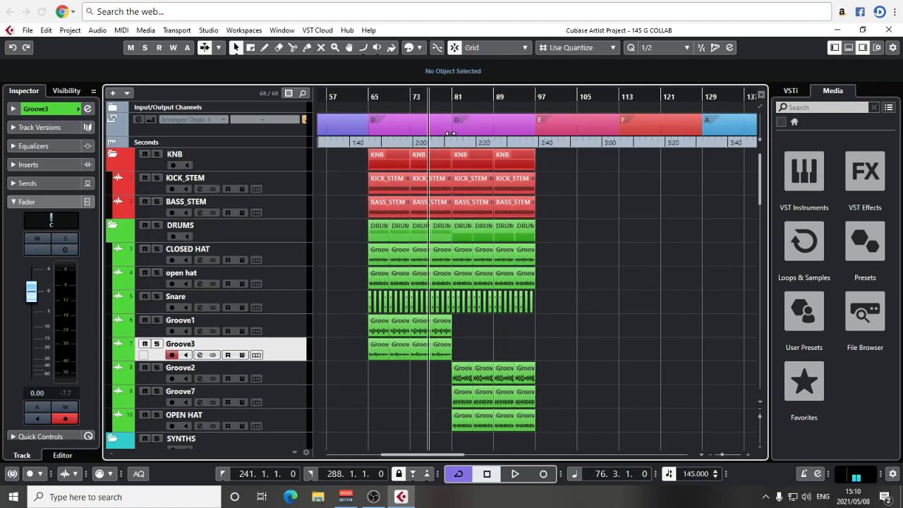
{"action": "key", "text": "h"}
{"action": "key", "text": "h"}
{"action": "key", "text": "h"}
{"action": "left_click_drag", "start_coordinate": [601, 276], "coordinate": [501, 294]}
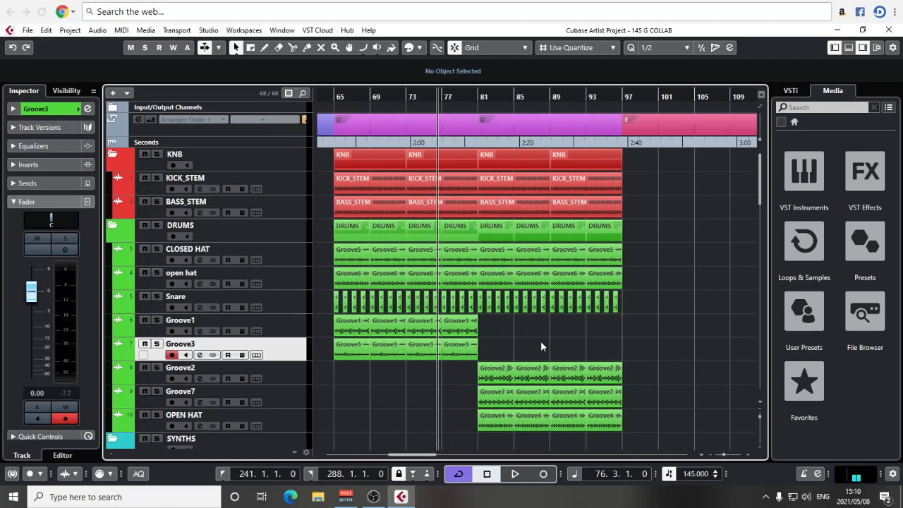
Play from bar 77 across the boundary between the two D sections to check the drum change.
{"action": "left_click", "coordinate": [455, 110]}
{"action": "key", "text": "space"}
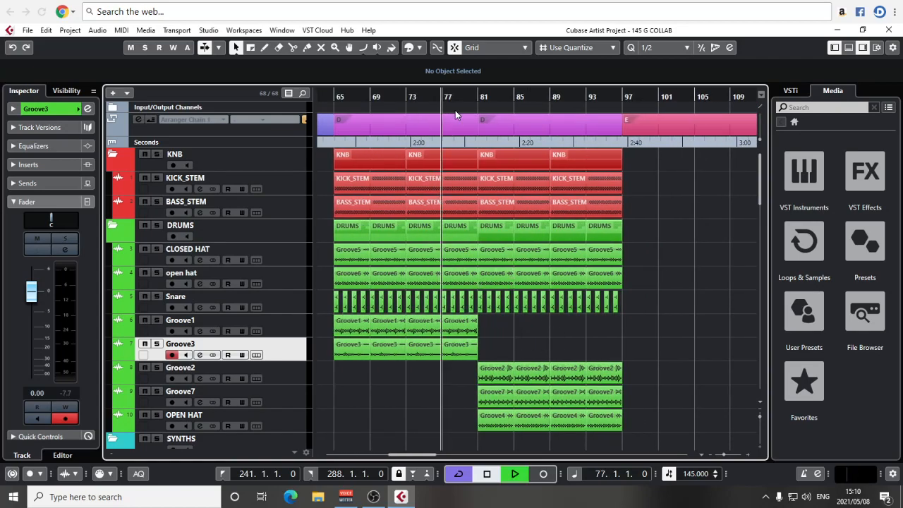
{"action": "key", "text": "h"}
{"action": "key", "text": "h"}
{"action": "key", "text": "h"}
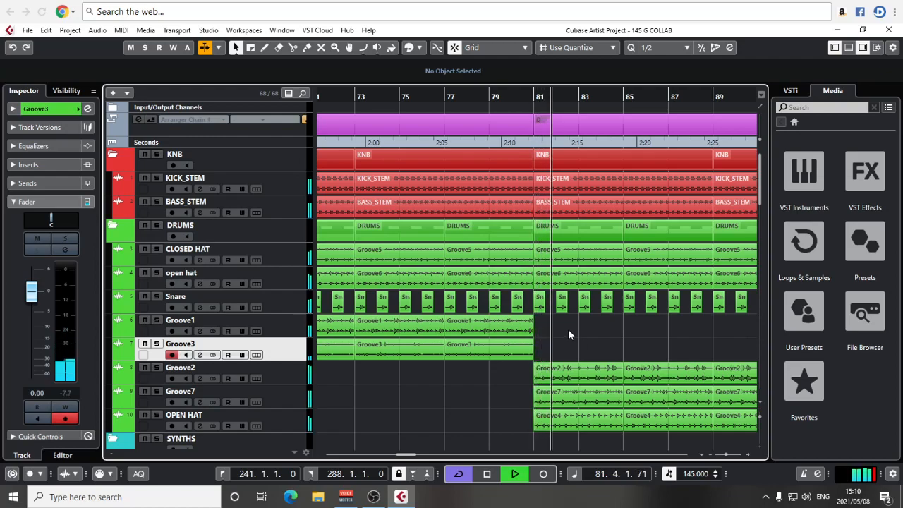
{"action": "key", "text": "g"}
{"action": "key", "text": "g"}
{"action": "key", "text": "g"}
{"action": "key", "text": "g"}
{"action": "key", "text": "g"}
{"action": "key", "text": "g"}
{"action": "key", "text": "g"}
{"action": "key", "text": "g"}
{"action": "key", "text": "g"}
{"action": "key", "text": "h"}
{"action": "key", "text": "h"}
{"action": "key", "text": "h"}
{"action": "key", "text": "g"}
{"action": "key", "text": "g"}
{"action": "scroll", "coordinate": [557, 331], "scroll_direction": "down", "scroll_amount": 1}
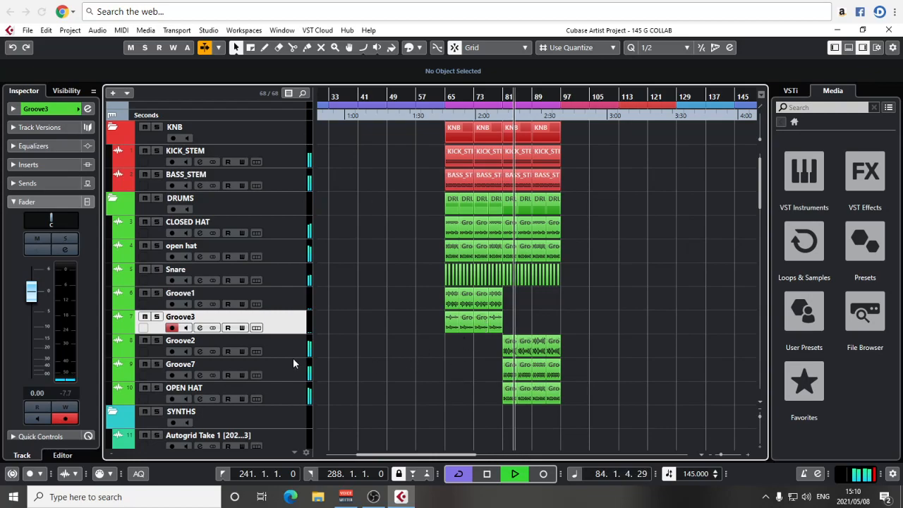
Solo the Groove2 track, lower its volume to -4.02 dB and unsolo it.
{"action": "left_click", "coordinate": [164, 349]}
{"action": "left_click", "coordinate": [73, 395]}
{"action": "key", "text": "h"}
{"action": "key", "text": "h"}
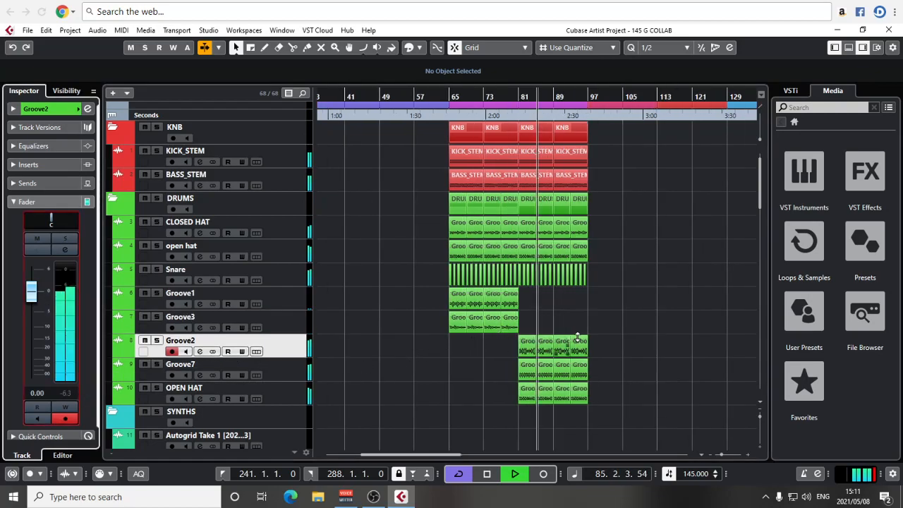
{"action": "key", "text": "h"}
{"action": "left_click", "coordinate": [157, 340]}
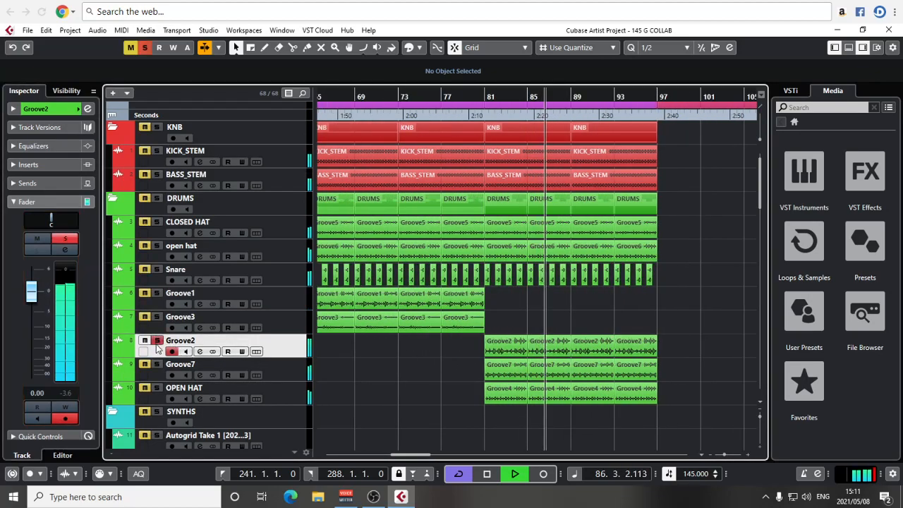
{"action": "left_click_drag", "start_coordinate": [31, 291], "coordinate": [31, 309]}
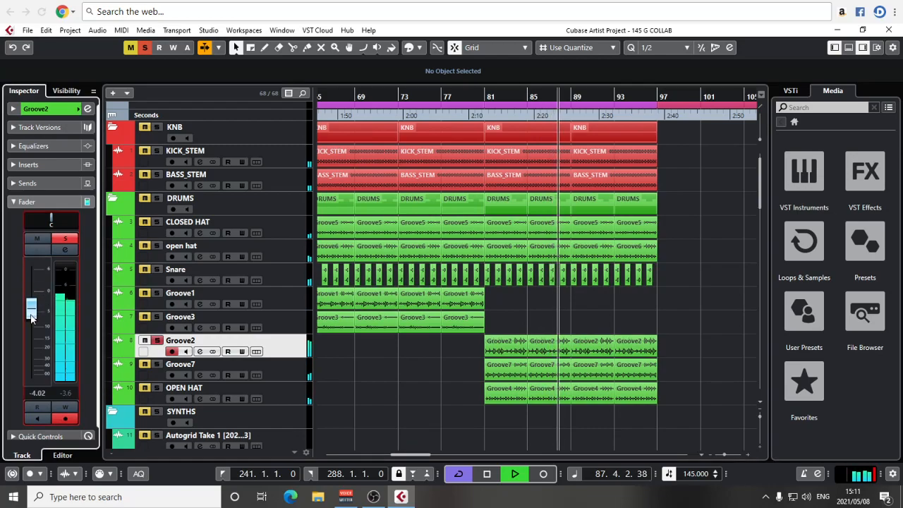
{"action": "key", "text": "s"}
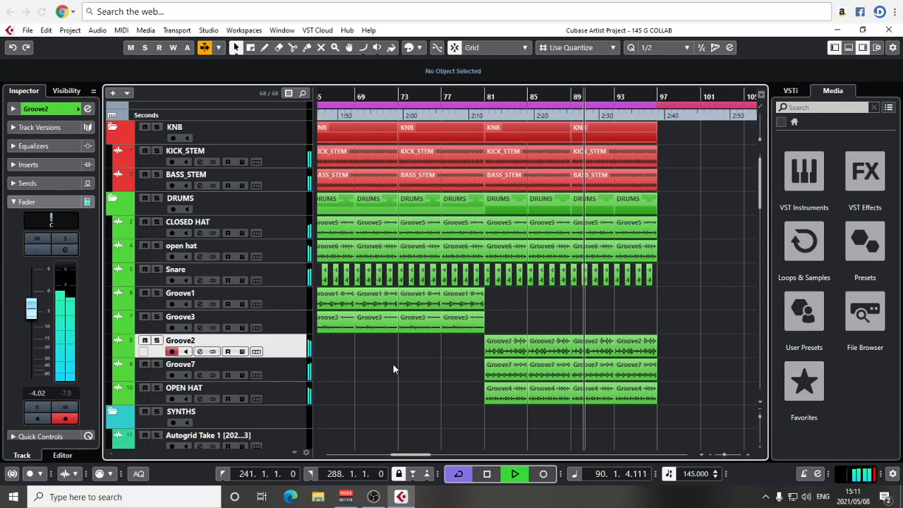
Stop playback and collapse the DRUMS and KNB folders.
{"action": "key", "text": "space"}
{"action": "key", "text": "g"}
{"action": "key", "text": "g"}
{"action": "key", "text": "g"}
{"action": "key", "text": "g"}
{"action": "key", "text": "g"}
{"action": "key", "text": "g"}
{"action": "key", "text": "g"}
{"action": "key", "text": "g"}
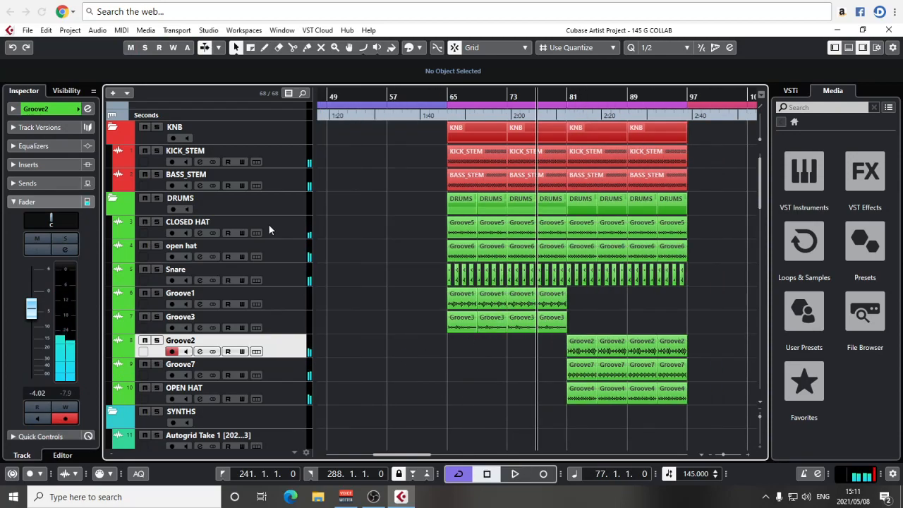
{"action": "key", "text": "h"}
{"action": "key", "text": "h"}
{"action": "scroll", "coordinate": [547, 169], "scroll_direction": "right", "scroll_amount": 2}
{"action": "scroll", "coordinate": [565, 164], "scroll_direction": "up", "scroll_amount": 1}
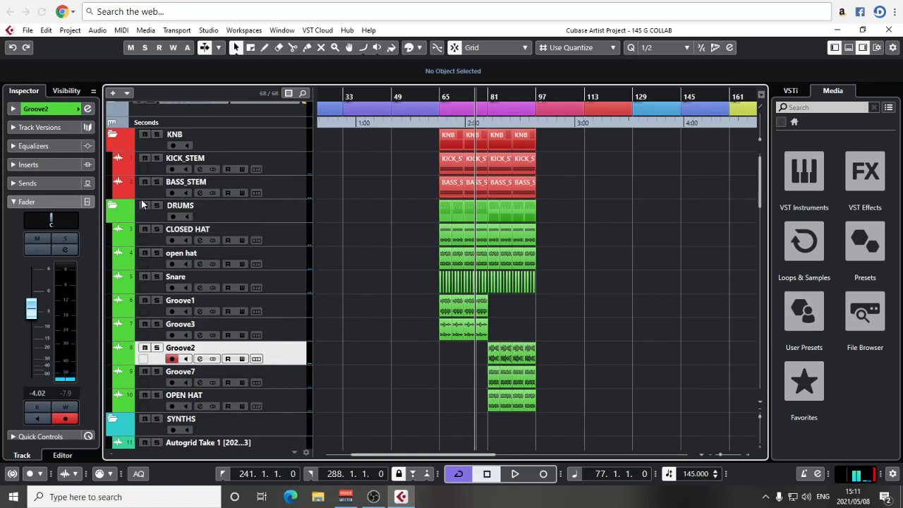
{"action": "left_click", "coordinate": [113, 206]}
{"action": "left_click", "coordinate": [113, 135]}
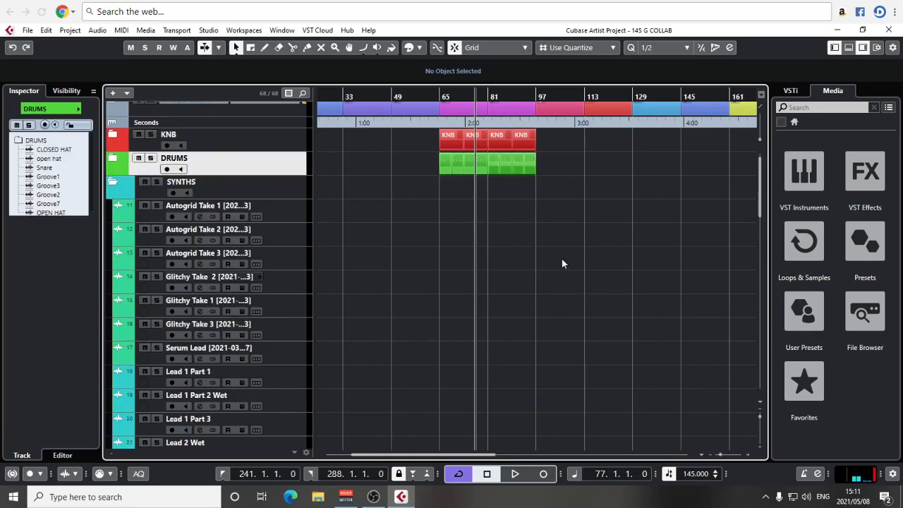
Move the Autogrid, Glitchy and Serum Lead loops at bar 241 to bar 96, near the start of section E.
{"action": "key", "text": "g"}
{"action": "key", "text": "g"}
{"action": "scroll", "coordinate": [586, 183], "scroll_direction": "right", "scroll_amount": 3}
{"action": "scroll", "coordinate": [566, 155], "scroll_direction": "up", "scroll_amount": 1}
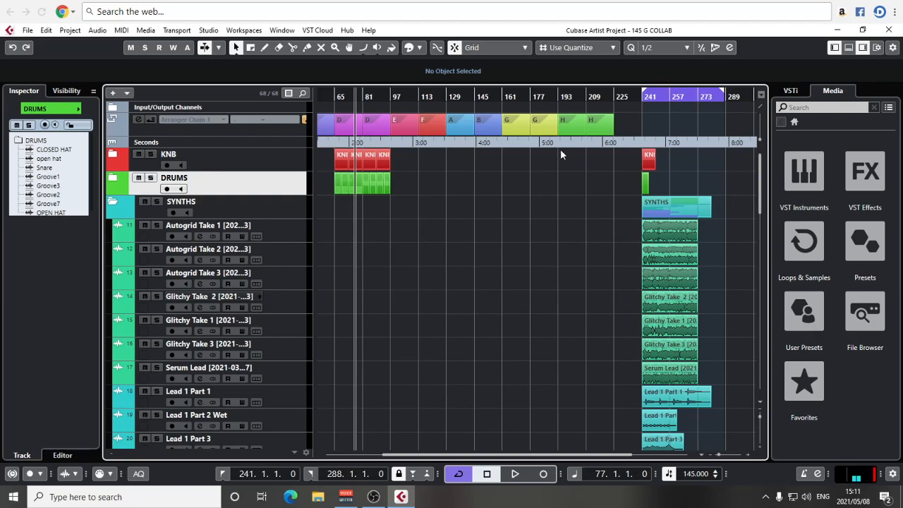
{"action": "scroll", "coordinate": [437, 252], "scroll_direction": "left", "scroll_amount": 1}
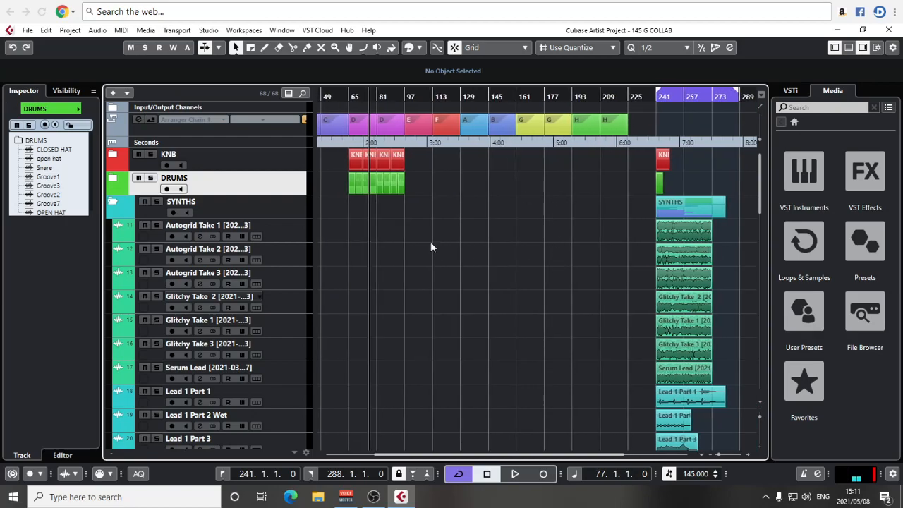
{"action": "scroll", "coordinate": [474, 220], "scroll_direction": "left", "scroll_amount": 2}
{"action": "scroll", "coordinate": [471, 229], "scroll_direction": "right", "scroll_amount": 2}
{"action": "scroll", "coordinate": [463, 242], "scroll_direction": "down", "scroll_amount": 1}
{"action": "scroll", "coordinate": [487, 258], "scroll_direction": "left", "scroll_amount": 2}
{"action": "scroll", "coordinate": [502, 270], "scroll_direction": "up", "scroll_amount": 1}
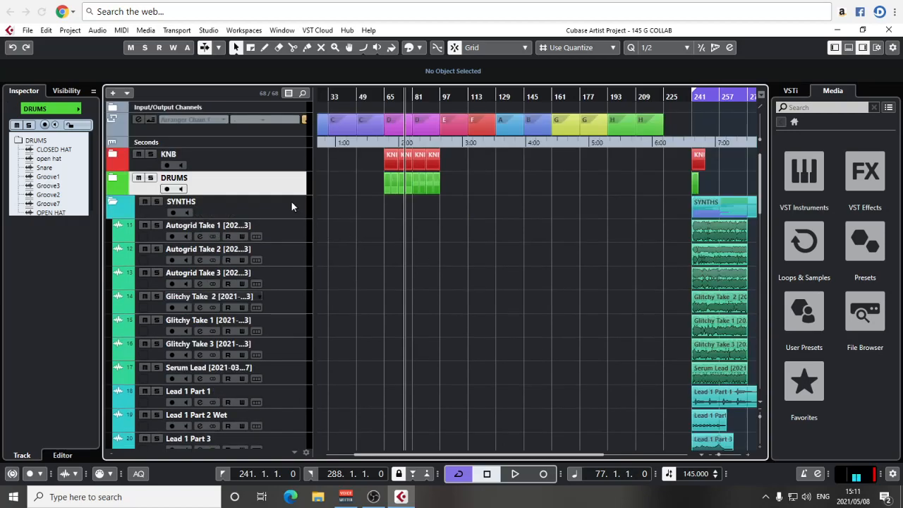
{"action": "left_click", "coordinate": [292, 207]}
{"action": "left_click", "coordinate": [298, 235]}
{"action": "scroll", "coordinate": [635, 261], "scroll_direction": "down", "scroll_amount": 1}
{"action": "scroll", "coordinate": [635, 261], "scroll_direction": "right", "scroll_amount": 1}
{"action": "left_click_drag", "start_coordinate": [729, 211], "coordinate": [417, 349]}
Set the grid quantize to 1/1 and shift the selected synth loops to start at bar 97.
{"action": "key", "text": "h"}
{"action": "key", "text": "h"}
{"action": "key", "text": "h"}
{"action": "key", "text": "h"}
{"action": "key", "text": "h"}
{"action": "key", "text": "h"}
{"action": "key", "text": "h"}
{"action": "key", "text": "h"}
{"action": "left_click", "coordinate": [670, 48]}
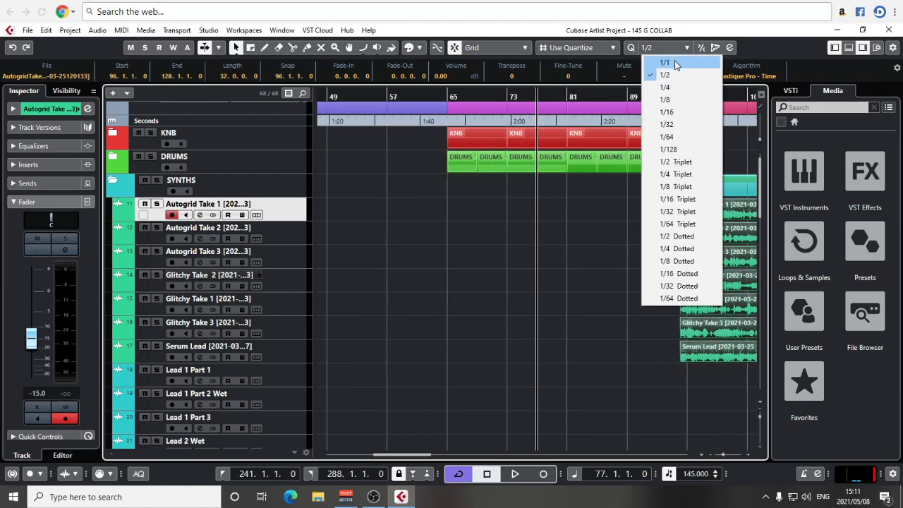
{"action": "left_click", "coordinate": [665, 63]}
{"action": "scroll", "coordinate": [516, 248], "scroll_direction": "right", "scroll_amount": 3}
{"action": "left_click_drag", "start_coordinate": [530, 228], "coordinate": [537, 227]}
{"action": "scroll", "coordinate": [534, 225], "scroll_direction": "right", "scroll_amount": 2}
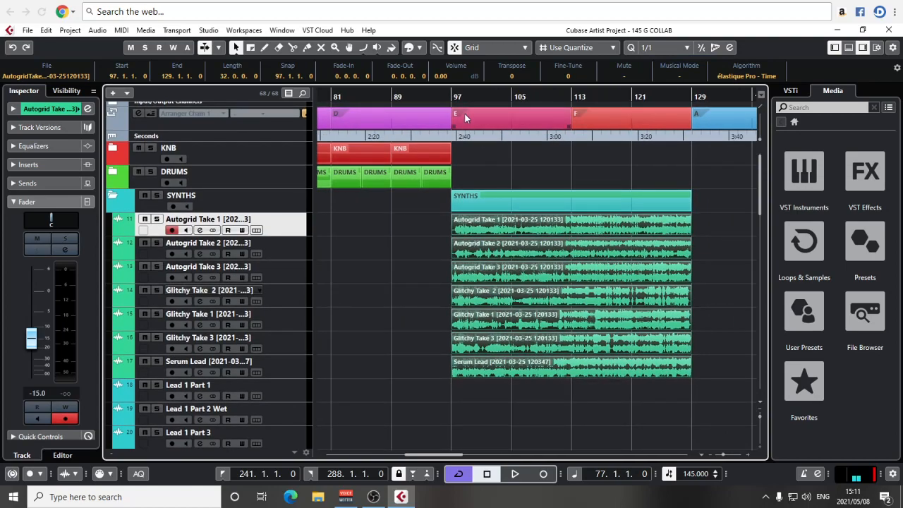
Solo Autogrid Take 1, Take 2 and Take 3 in turn and audition them from bar 97.
{"action": "left_click", "coordinate": [455, 100]}
{"action": "left_click", "coordinate": [156, 219]}
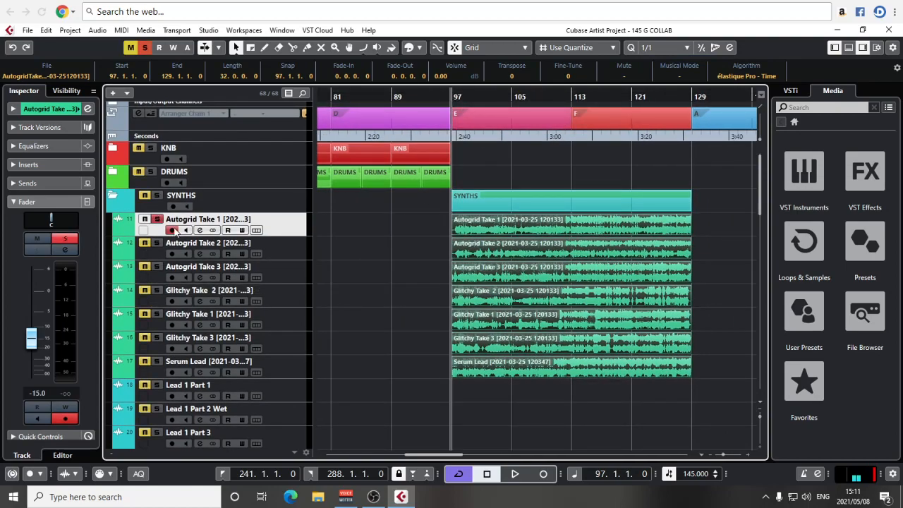
{"action": "key", "text": "space"}
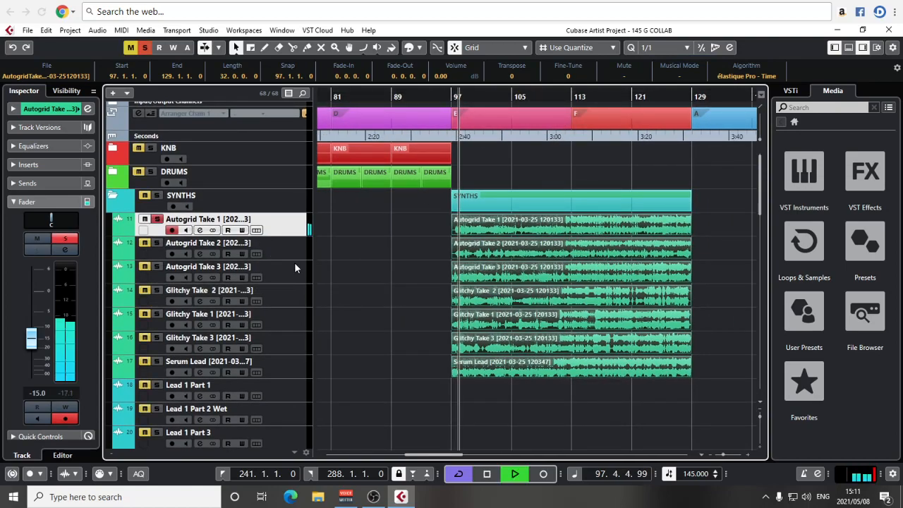
{"action": "key", "text": "g"}
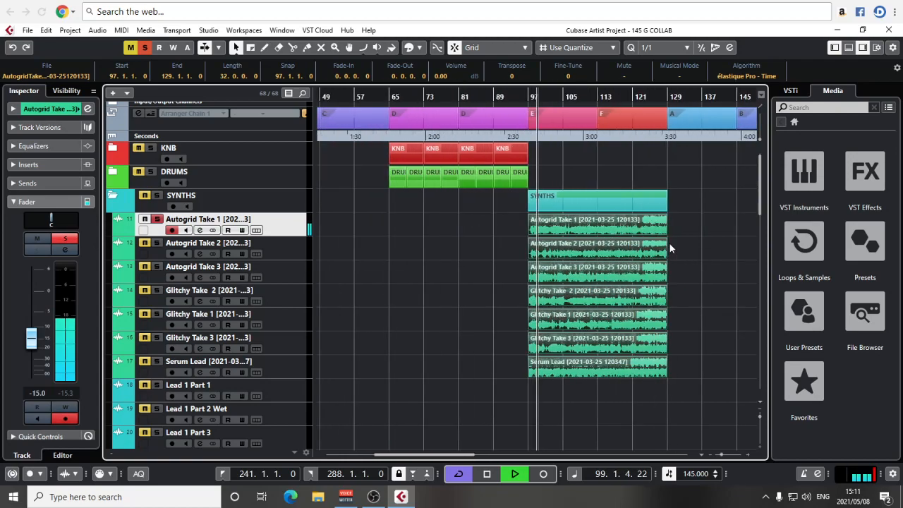
{"action": "left_click_drag", "start_coordinate": [685, 239], "coordinate": [672, 241]}
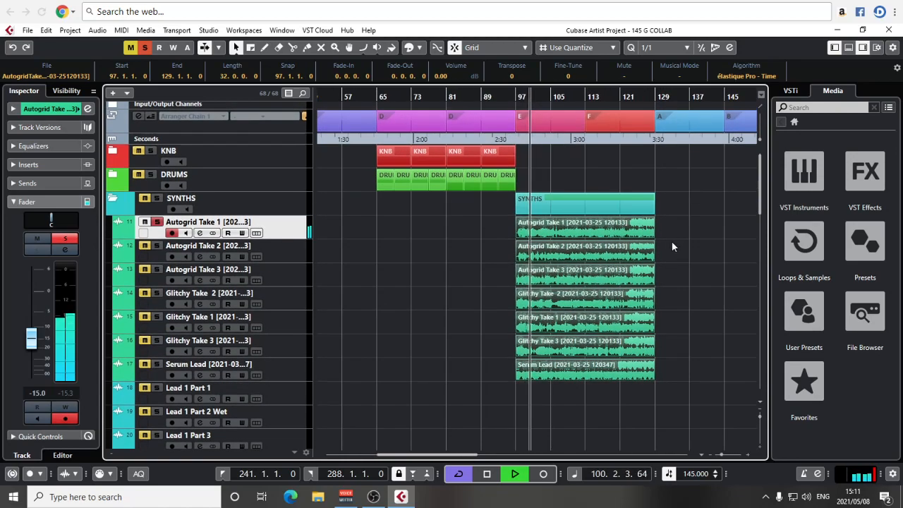
{"action": "left_click", "coordinate": [157, 245], "text": "ctrl"}
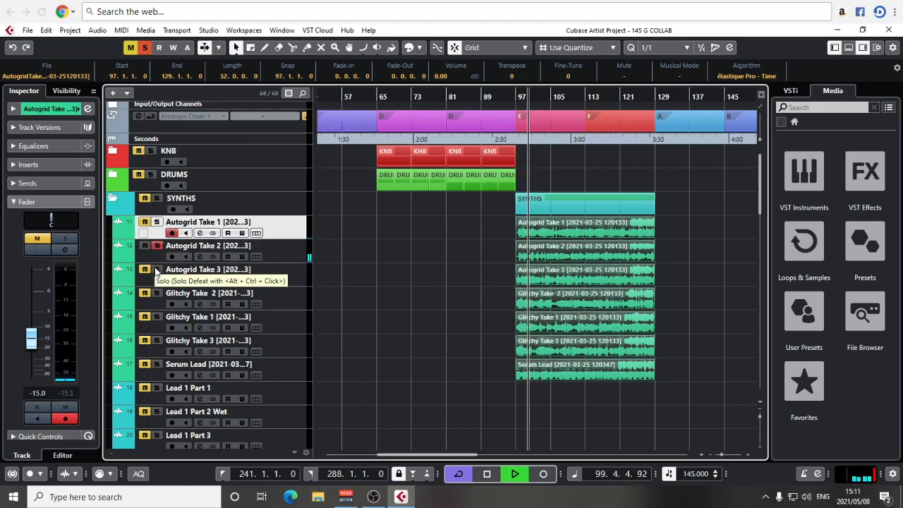
{"action": "key", "text": "space"}
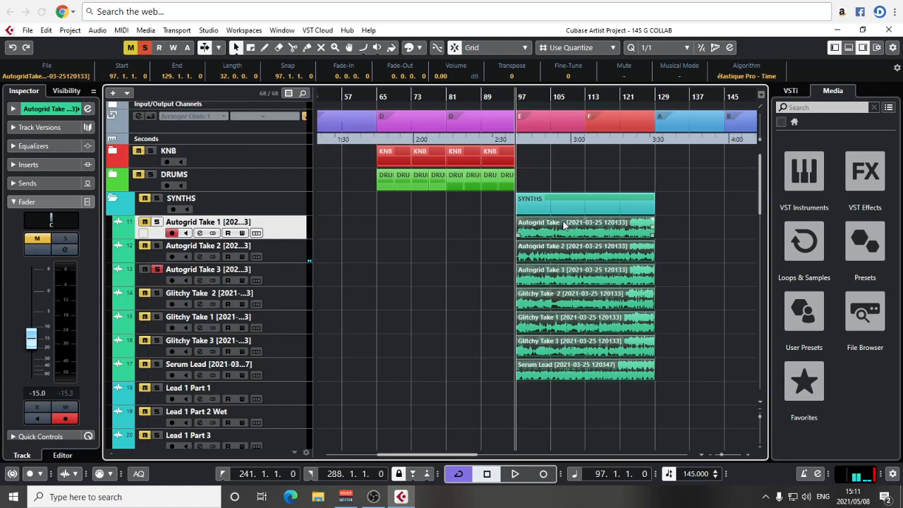
{"action": "scroll", "coordinate": [553, 277], "scroll_direction": "right", "scroll_amount": 2}
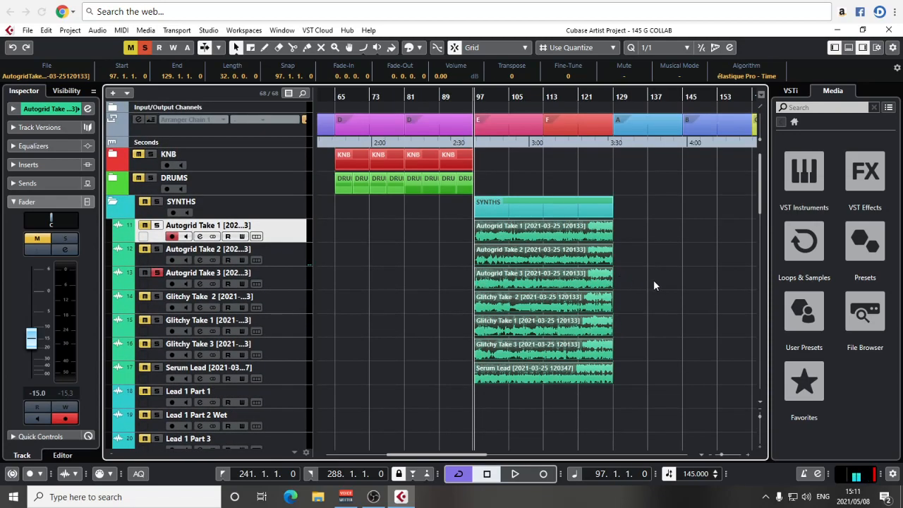
{"action": "scroll", "coordinate": [513, 230], "scroll_direction": "left", "scroll_amount": 1}
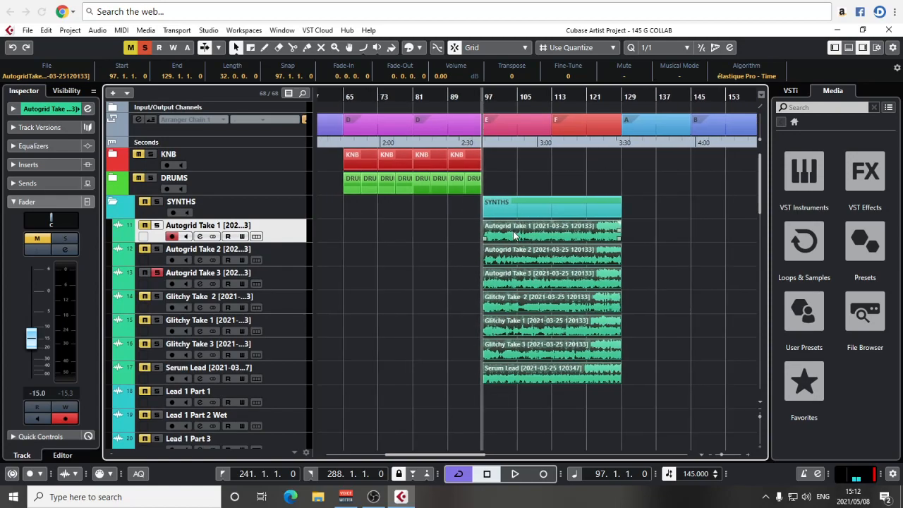
Audition Autogrid Take 3 and Glitchy Take 2 from bar 97, soloing each one in turn.
{"action": "key", "text": "h"}
{"action": "key", "text": "h"}
{"action": "scroll", "coordinate": [537, 267], "scroll_direction": "left", "scroll_amount": 1}
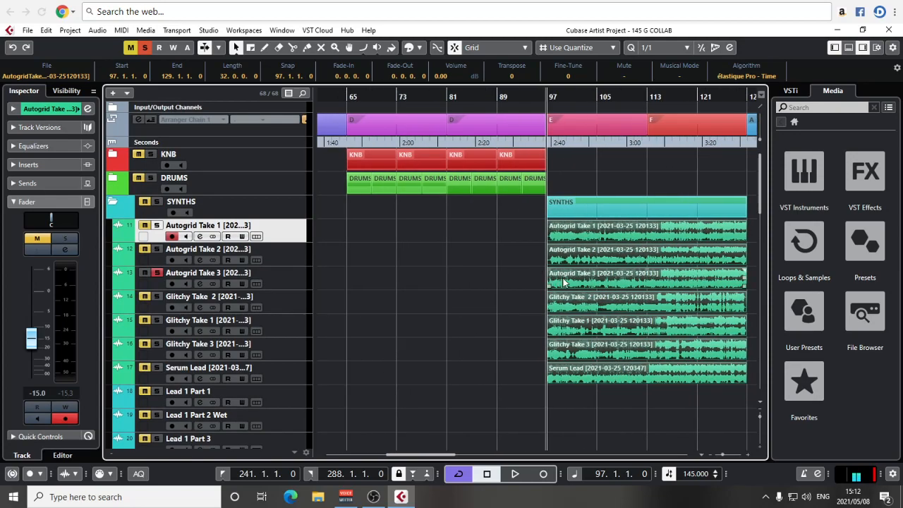
{"action": "left_click", "coordinate": [562, 283]}
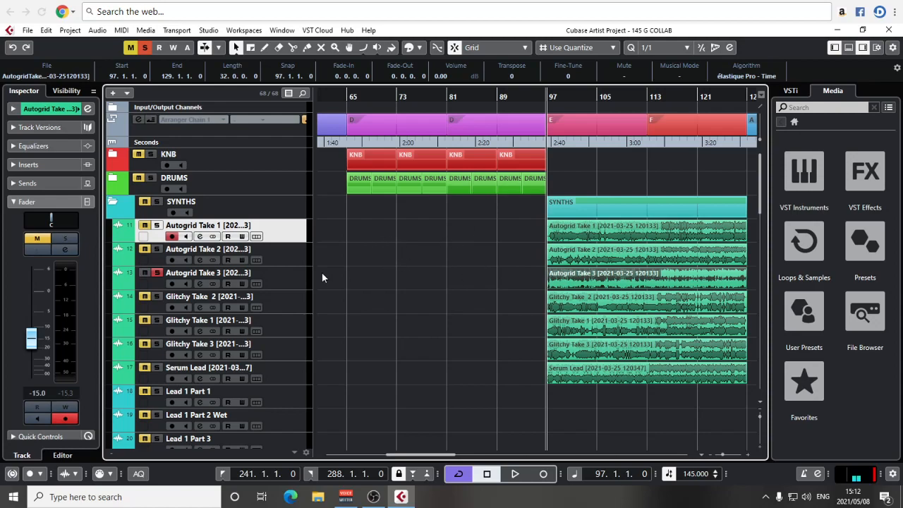
{"action": "key", "text": "space"}
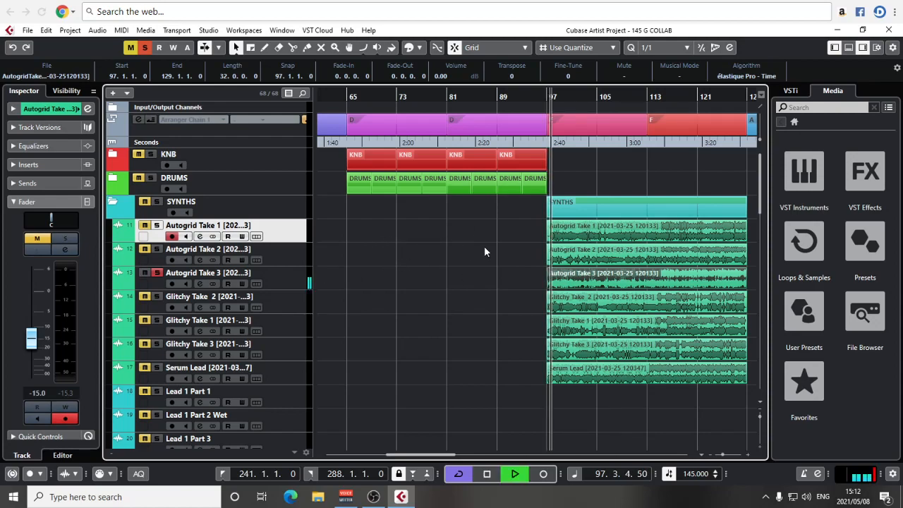
{"action": "key", "text": "space"}
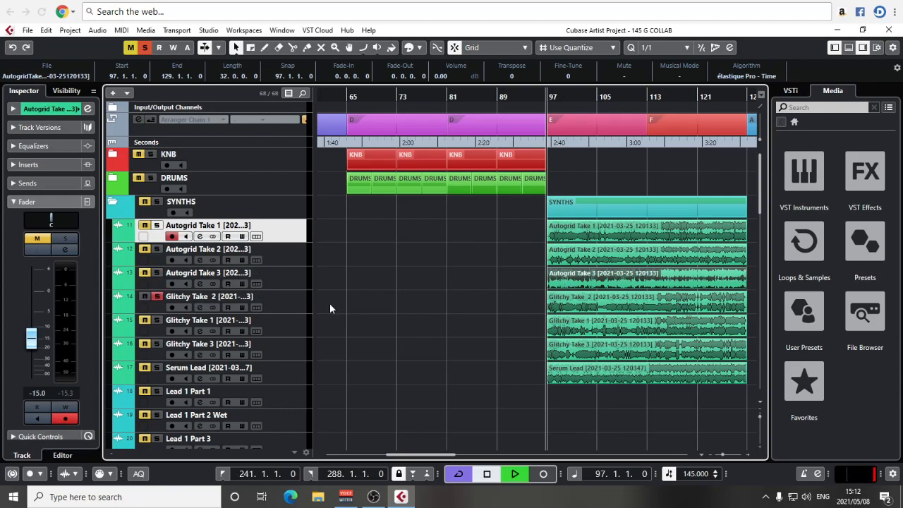
{"action": "key", "text": "space"}
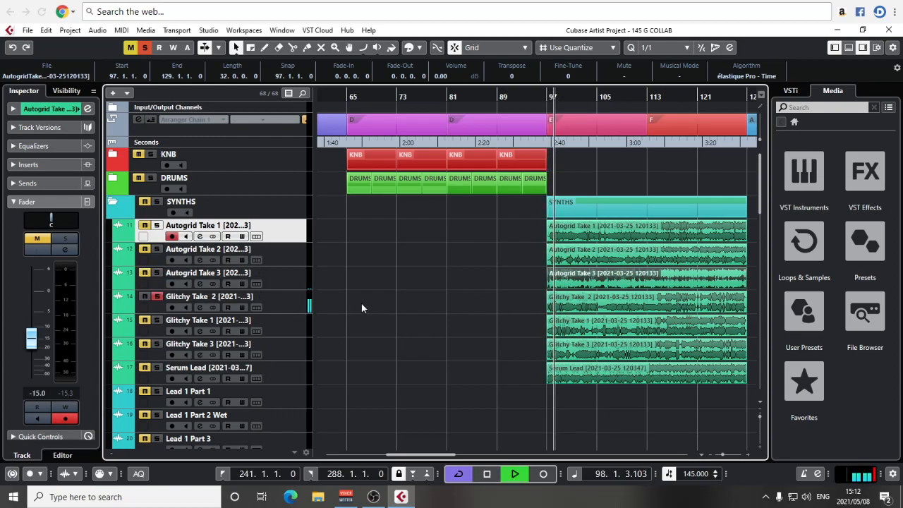
Solo Glitchy Take 1 in place of Glitchy Take 2, audition it from bar 97, and clear the solo.
{"action": "left_click", "coordinate": [158, 322]}
{"action": "left_click", "coordinate": [159, 298]}
{"action": "key", "text": "space"}
{"action": "key", "text": "space"}
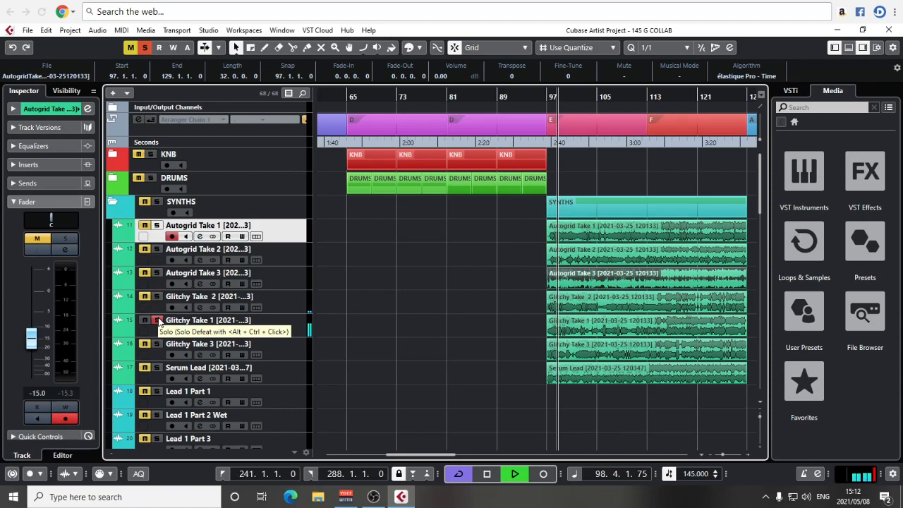
{"action": "key", "text": "space"}
{"action": "left_click", "coordinate": [158, 321]}
{"action": "left_click", "coordinate": [159, 330]}
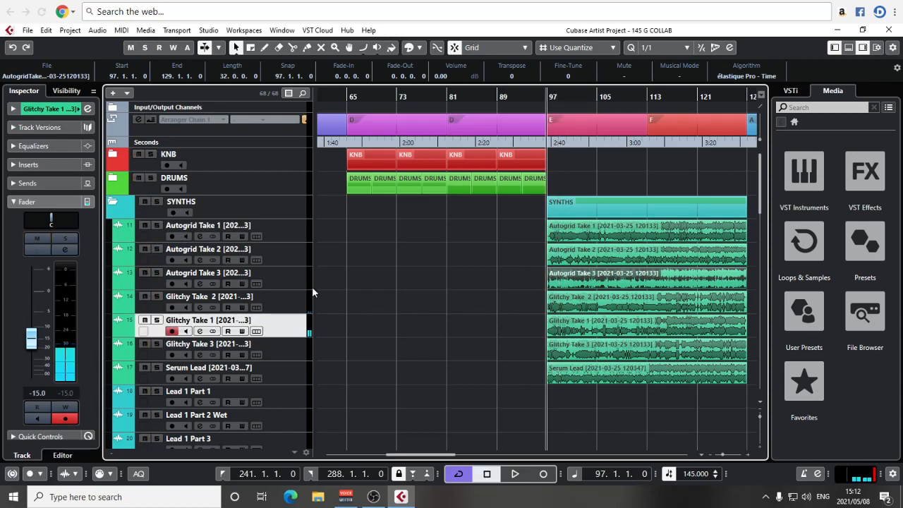
Move the Glitchy Take 1 loop to bar 65 and the Autogrid Take 3 loop to bar 81.
{"action": "left_click", "coordinate": [289, 285], "text": "ctrl"}
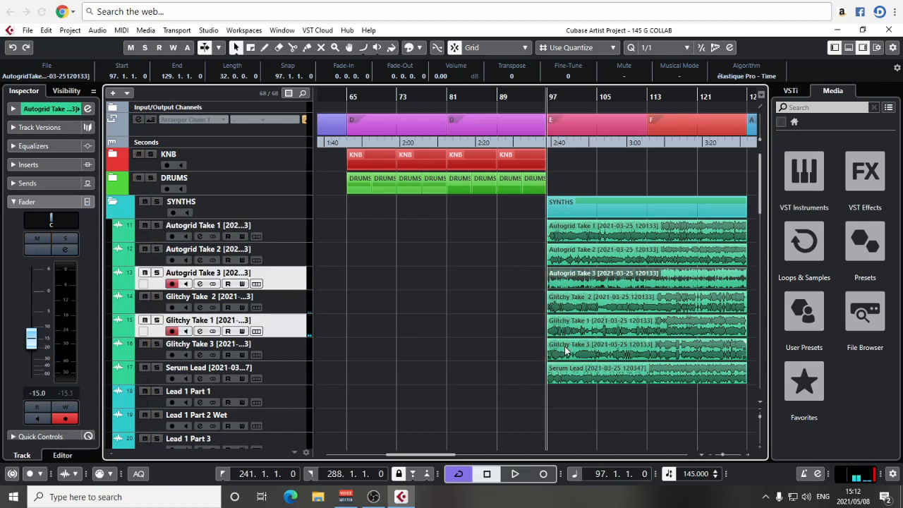
{"action": "left_click_drag", "start_coordinate": [564, 337], "coordinate": [365, 327]}
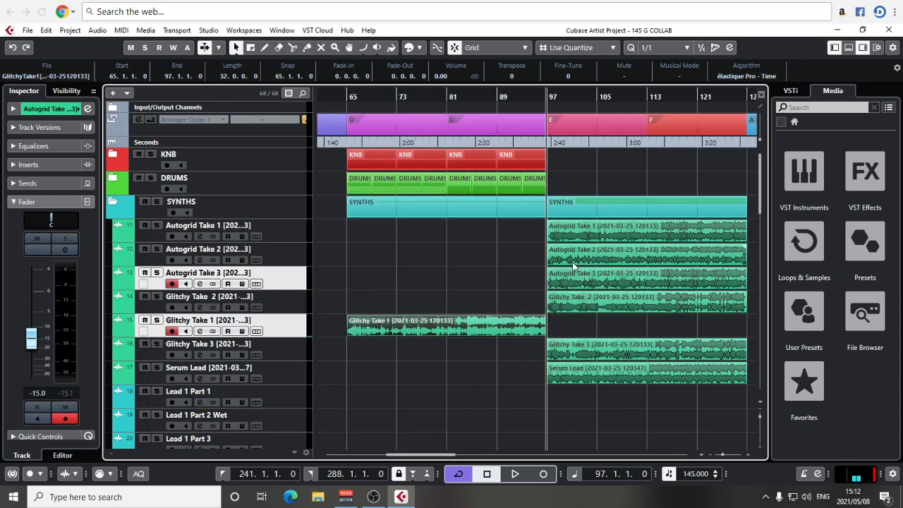
{"action": "left_click_drag", "start_coordinate": [584, 283], "coordinate": [483, 278]}
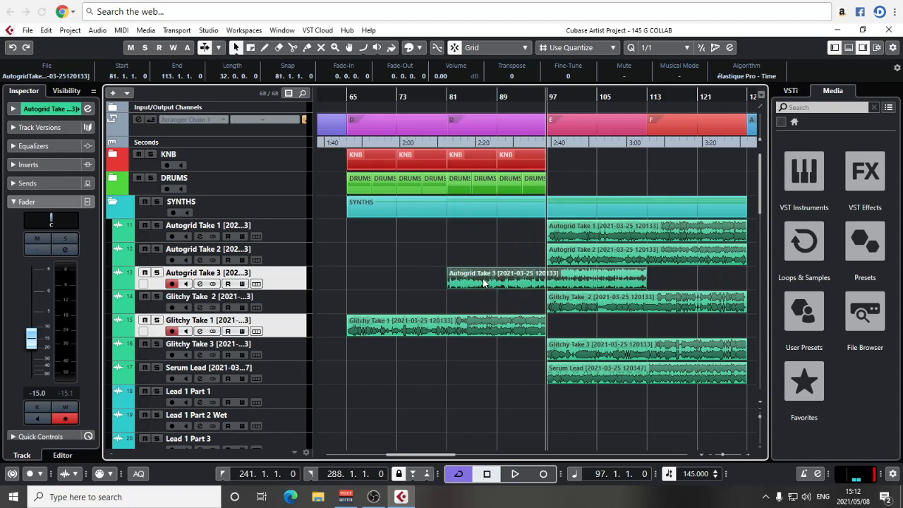
{"action": "left_click", "coordinate": [487, 260]}
Clear the remaining Autogrid, Glitchy and Serum Lead loops out of sections E and F.
{"action": "key", "text": "g"}
{"action": "key", "text": "g"}
{"action": "key", "text": "g"}
{"action": "scroll", "coordinate": [557, 265], "scroll_direction": "right", "scroll_amount": 3}
{"action": "left_click_drag", "start_coordinate": [583, 232], "coordinate": [522, 371]}
{"action": "left_click_drag", "start_coordinate": [463, 379], "coordinate": [580, 375]}
{"action": "key", "text": "g"}
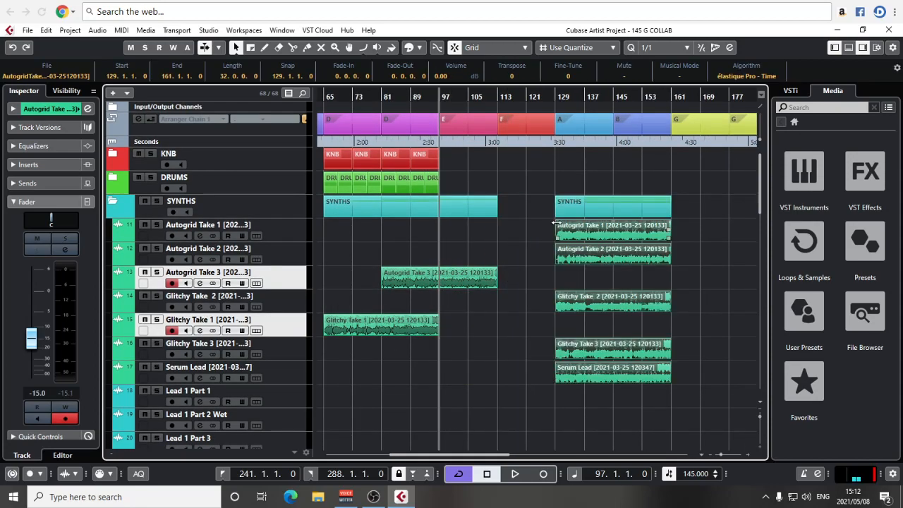
{"action": "key", "text": "g"}
{"action": "key", "text": "g"}
{"action": "key", "text": "g"}
{"action": "key", "text": "g"}
{"action": "left_click_drag", "start_coordinate": [552, 217], "coordinate": [479, 388]}
{"action": "key", "text": "Delete"}
Trim Glitchy Take 1 to end at bar 81 and Autogrid Take 3 to end at bar 97.
{"action": "key", "text": "h"}
{"action": "key", "text": "h"}
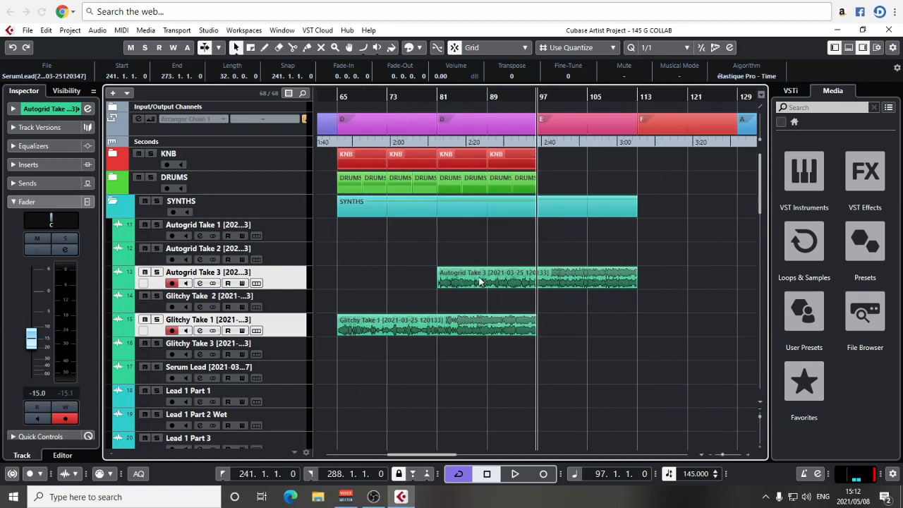
{"action": "left_click_drag", "start_coordinate": [535, 333], "coordinate": [437, 332]}
{"action": "left_click_drag", "start_coordinate": [637, 288], "coordinate": [536, 288]}
Play the first D section from about bar 65 while looking through the synth, patch and atmos tracks for more loops.
{"action": "key", "text": "g"}
{"action": "key", "text": "g"}
{"action": "left_click", "coordinate": [393, 99]}
{"action": "key", "text": "space"}
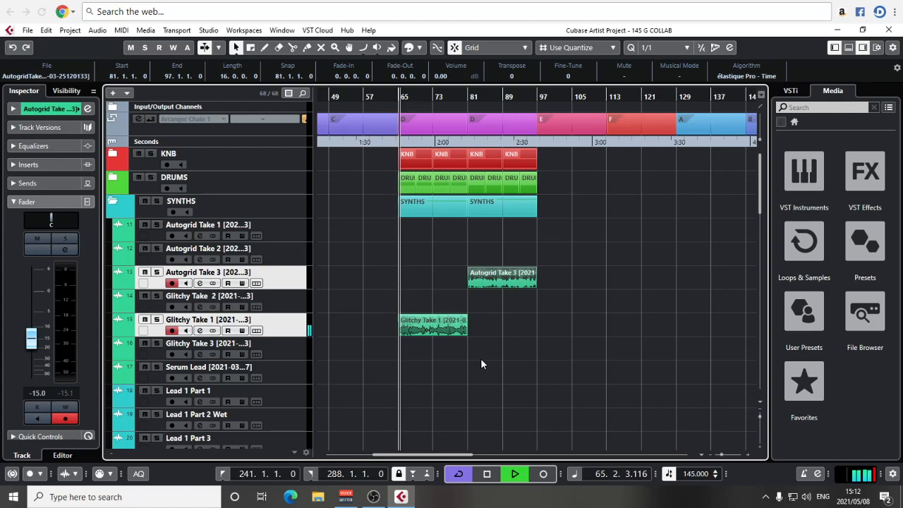
{"action": "key", "text": "g"}
{"action": "key", "text": "g"}
{"action": "key", "text": "g"}
{"action": "key", "text": "g"}
{"action": "key", "text": "g"}
{"action": "key", "text": "g"}
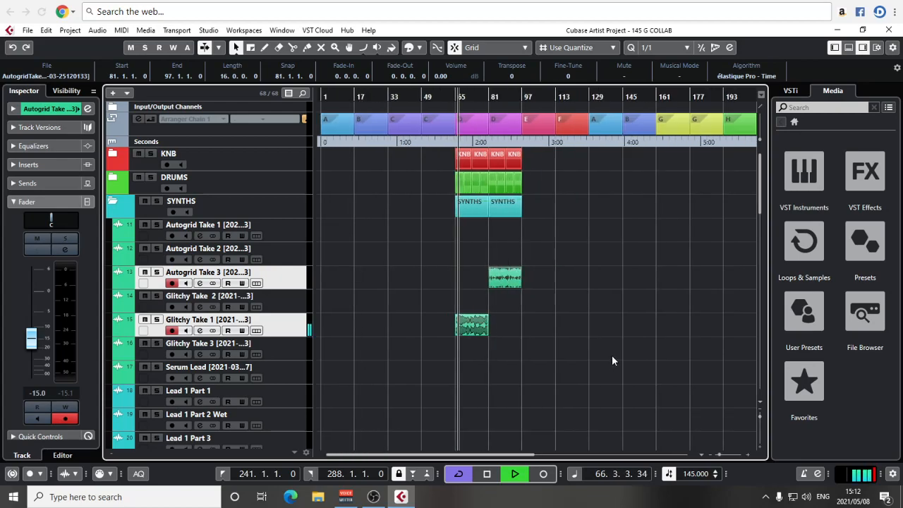
{"action": "scroll", "coordinate": [537, 318], "scroll_direction": "down", "scroll_amount": 3}
{"action": "scroll", "coordinate": [499, 288], "scroll_direction": "right", "scroll_amount": 1}
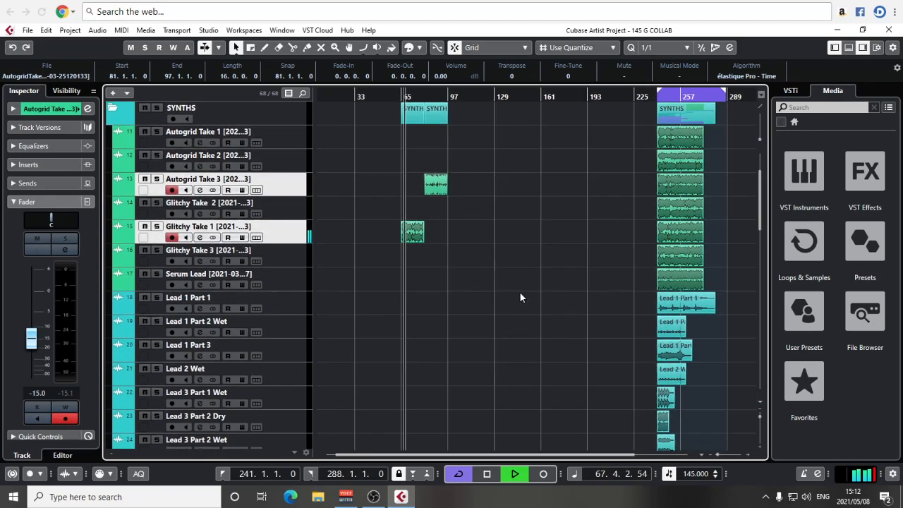
{"action": "scroll", "coordinate": [526, 299], "scroll_direction": "down", "scroll_amount": 3}
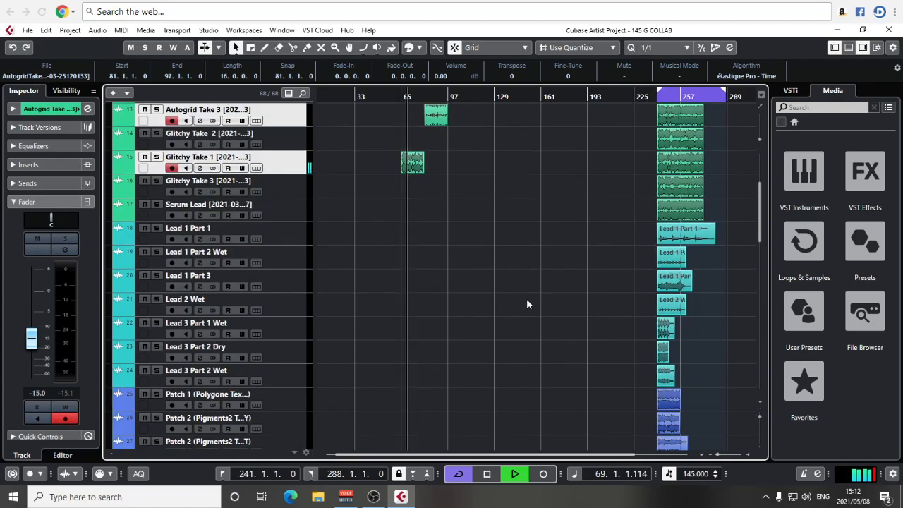
{"action": "scroll", "coordinate": [526, 304], "scroll_direction": "up", "scroll_amount": 4}
{"action": "scroll", "coordinate": [526, 304], "scroll_direction": "down", "scroll_amount": 7}
{"action": "scroll", "coordinate": [526, 304], "scroll_direction": "down", "scroll_amount": 4}
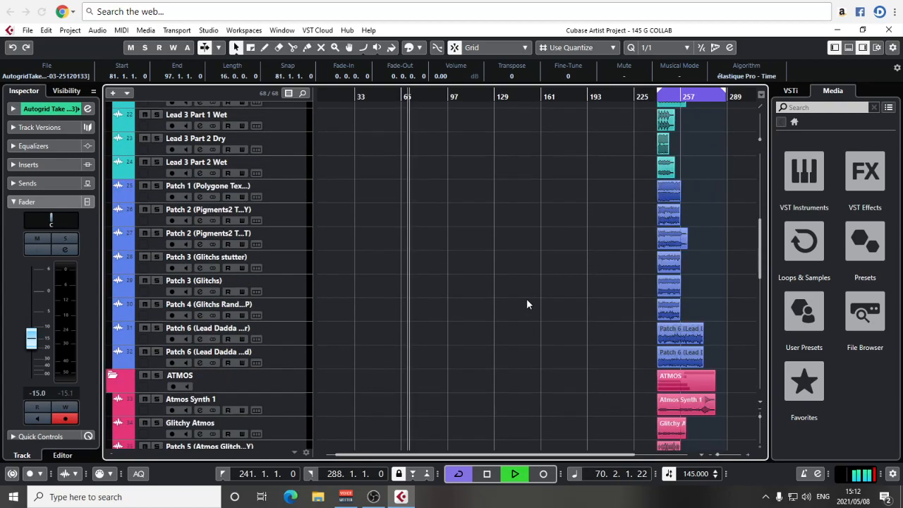
{"action": "scroll", "coordinate": [527, 304], "scroll_direction": "up", "scroll_amount": 20}
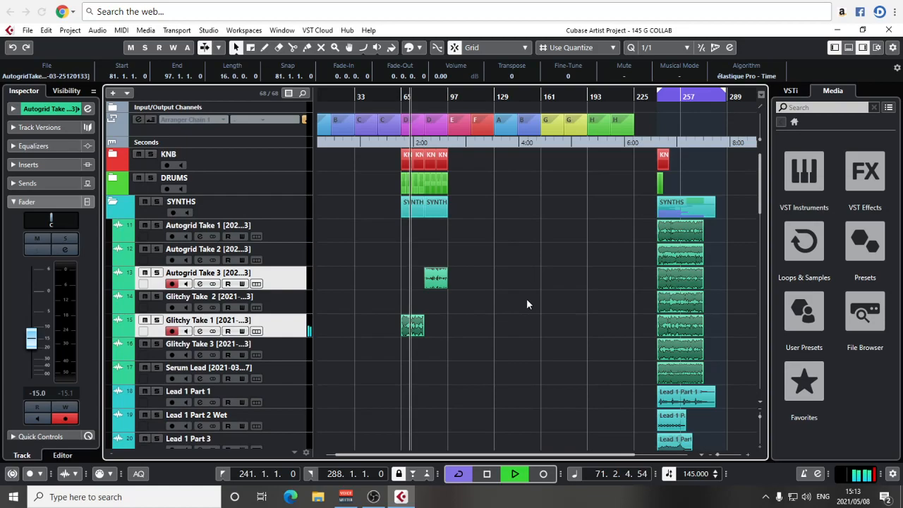
{"action": "key", "text": "space"}
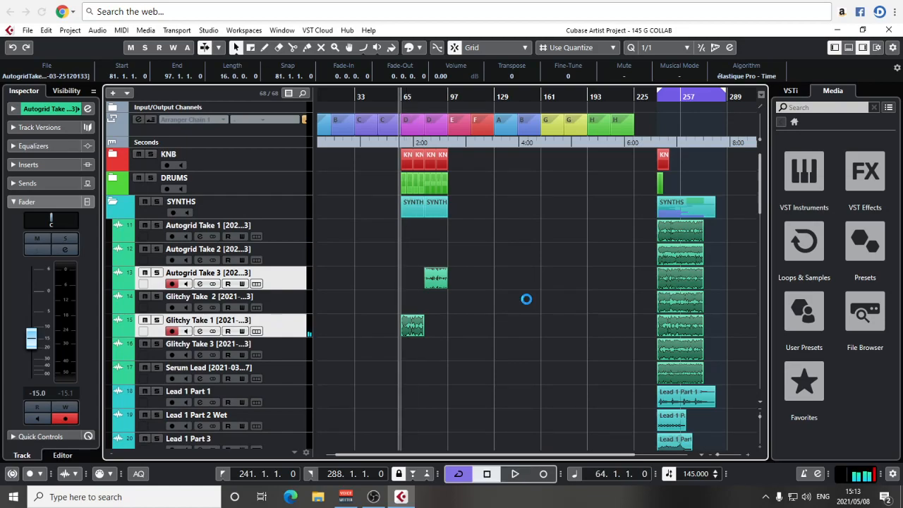
{"action": "left_click", "coordinate": [529, 307]}
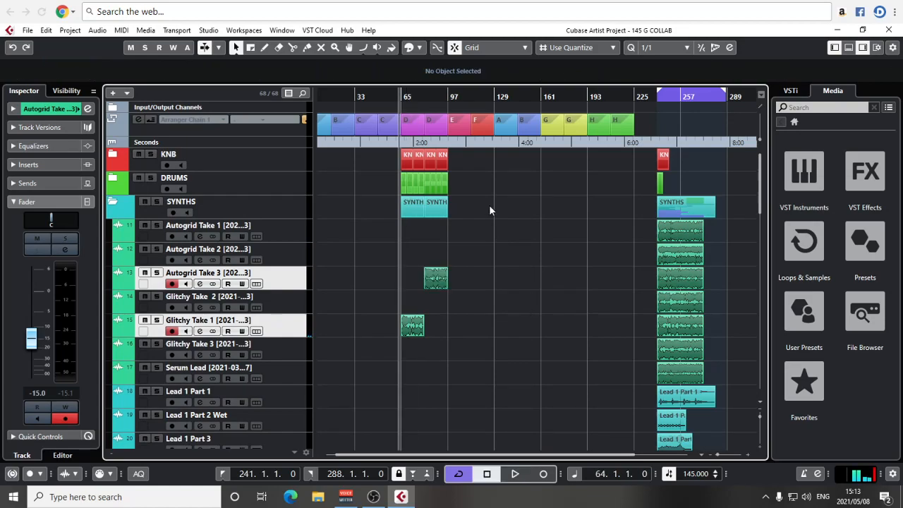
{"action": "scroll", "coordinate": [541, 291], "scroll_direction": "down", "scroll_amount": 4}
{"action": "scroll", "coordinate": [494, 254], "scroll_direction": "up", "scroll_amount": 5}
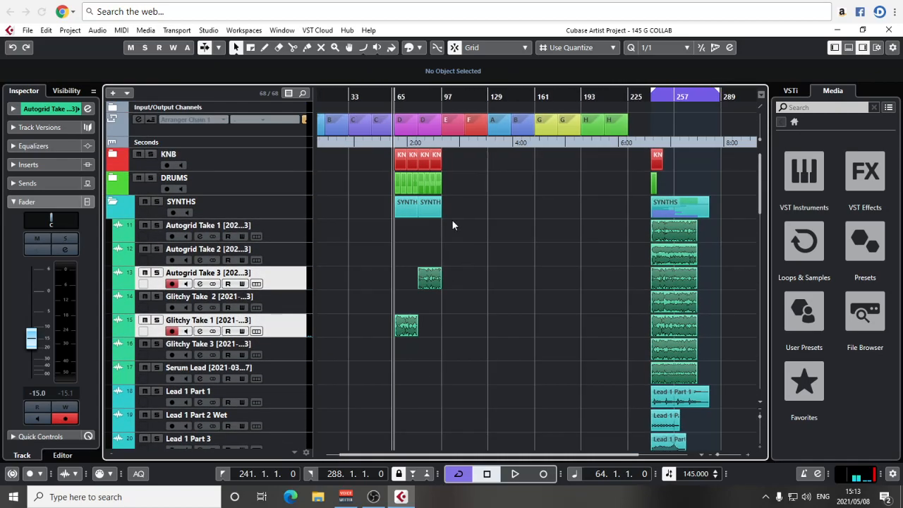
Play the transition between the two D sections from bar 78 to check the change from Glitchy to Autogrid.
{"action": "left_click_drag", "start_coordinate": [410, 104], "coordinate": [404, 125]}
{"action": "key", "text": "space"}
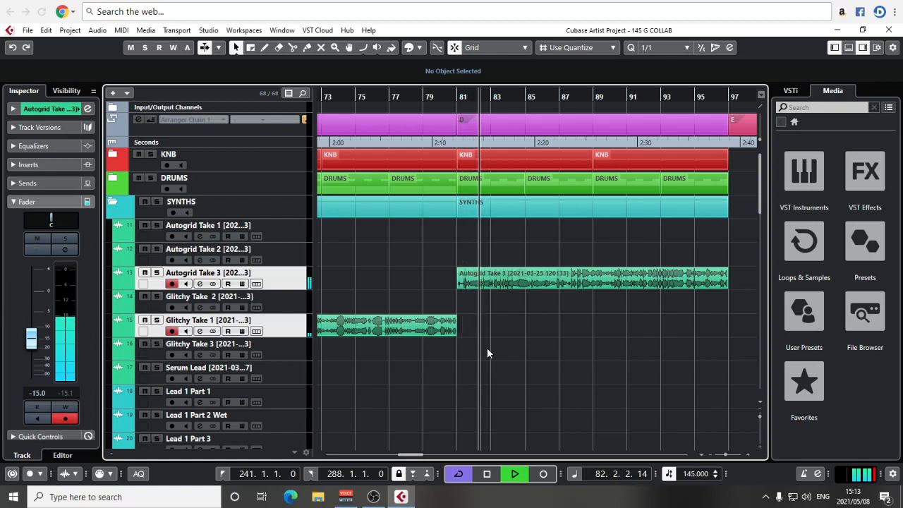
{"action": "key", "text": "g"}
{"action": "key", "text": "g"}
{"action": "key", "text": "g"}
{"action": "key", "text": "g"}
{"action": "key", "text": "g"}
{"action": "key", "text": "g"}
{"action": "key", "text": "g"}
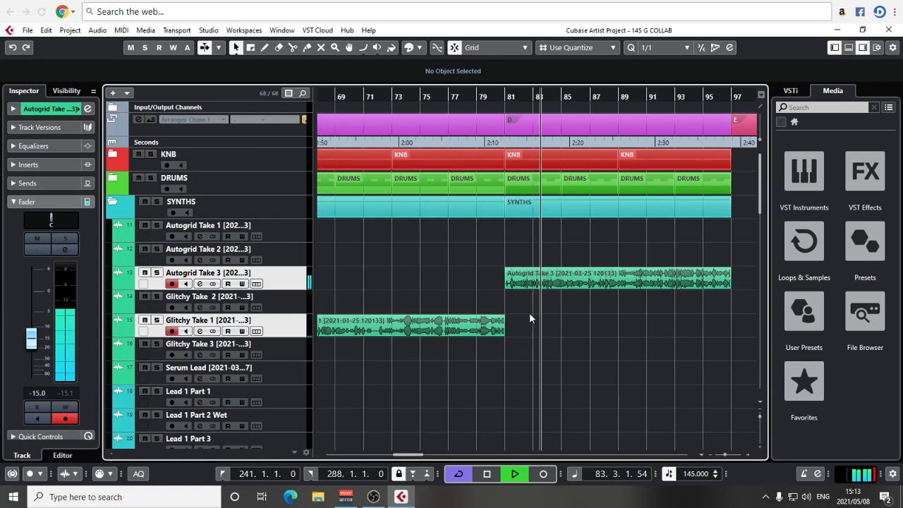
{"action": "left_click", "coordinate": [520, 315]}
{"action": "key", "text": "g"}
{"action": "key", "text": "g"}
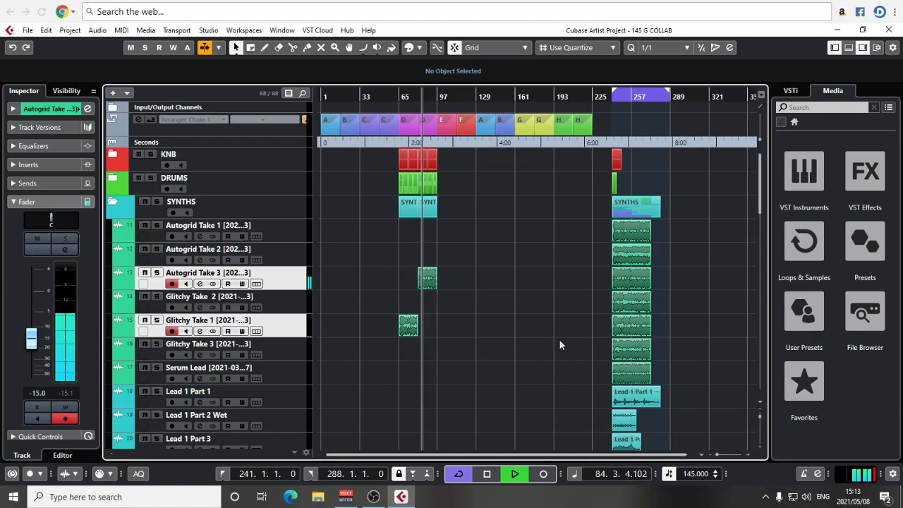
{"action": "key", "text": "space"}
Look through the unused Autogrid, Glitchy, Lead and Patch loops at bar 241 for further material.
{"action": "scroll", "coordinate": [546, 324], "scroll_direction": "down", "scroll_amount": 1}
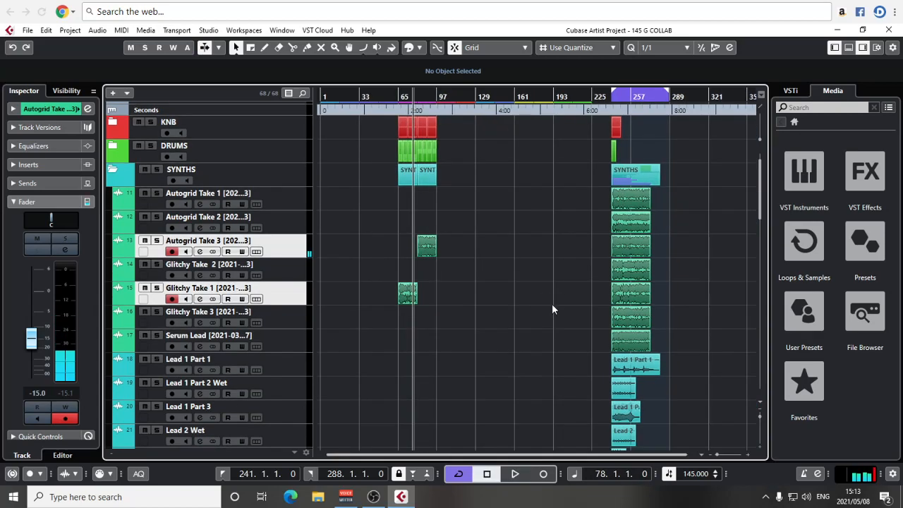
{"action": "scroll", "coordinate": [556, 356], "scroll_direction": "down", "scroll_amount": 3}
{"action": "left_click_drag", "start_coordinate": [586, 152], "coordinate": [690, 263]}
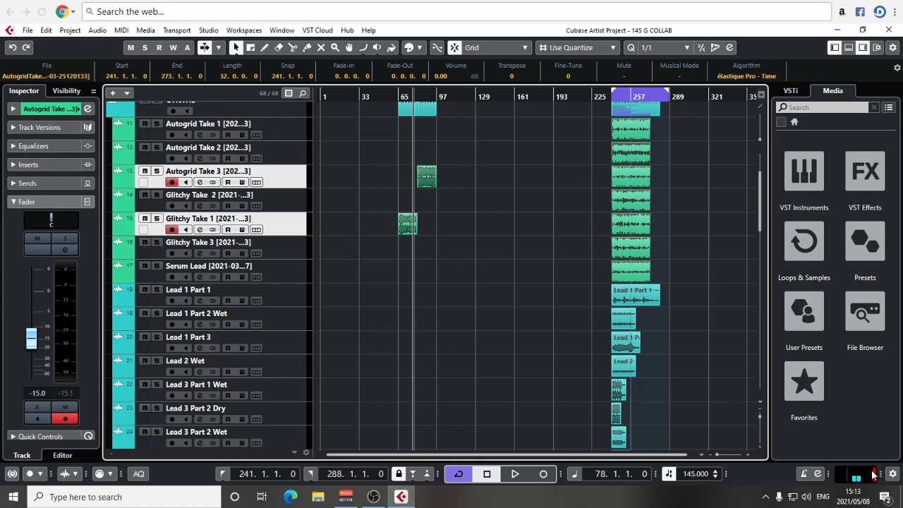
{"action": "left_click", "coordinate": [723, 346]}
{"action": "scroll", "coordinate": [579, 303], "scroll_direction": "down", "scroll_amount": 1}
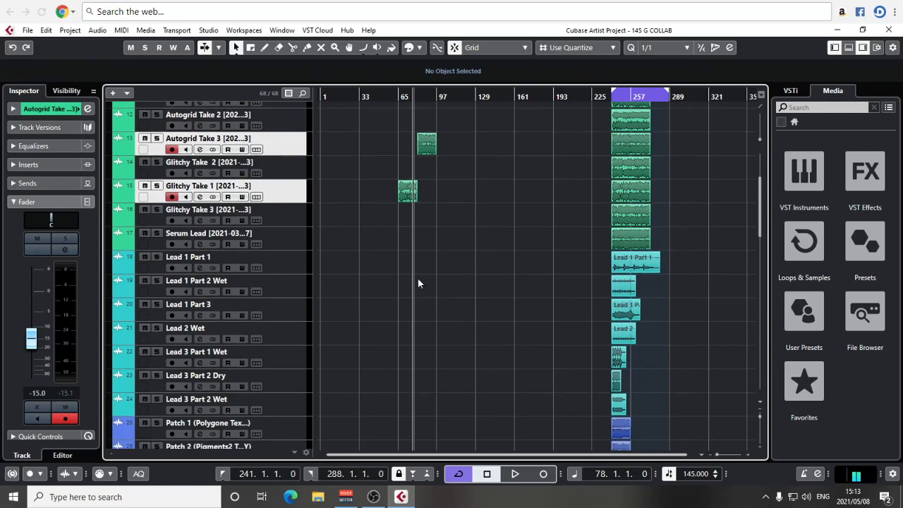
{"action": "left_click", "coordinate": [289, 414]}
{"action": "left_click", "coordinate": [294, 271]}
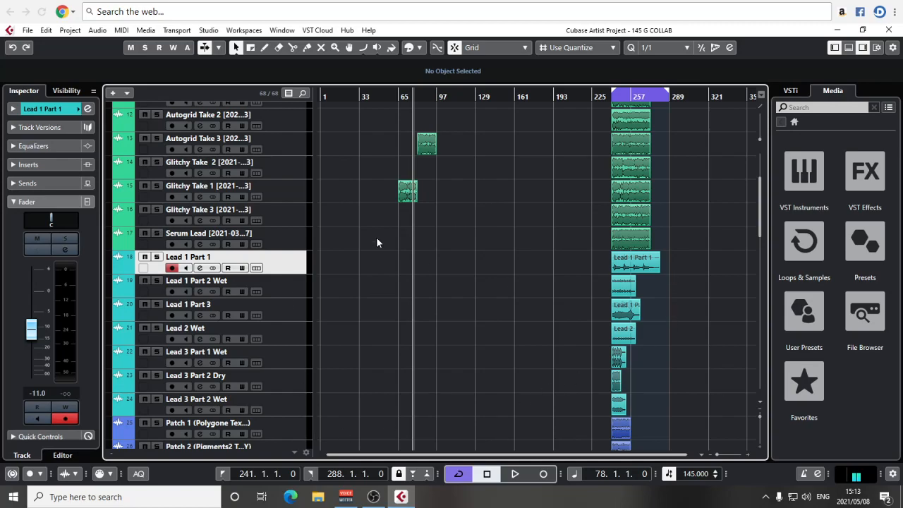
{"action": "scroll", "coordinate": [376, 243], "scroll_direction": "up", "scroll_amount": 5}
{"action": "scroll", "coordinate": [468, 383], "scroll_direction": "down", "scroll_amount": 2}
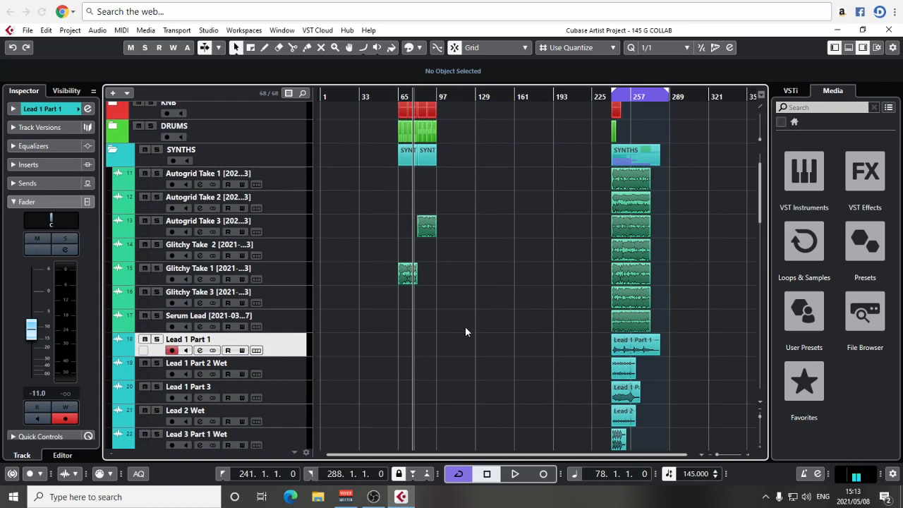
{"action": "scroll", "coordinate": [465, 332], "scroll_direction": "down", "scroll_amount": 12}
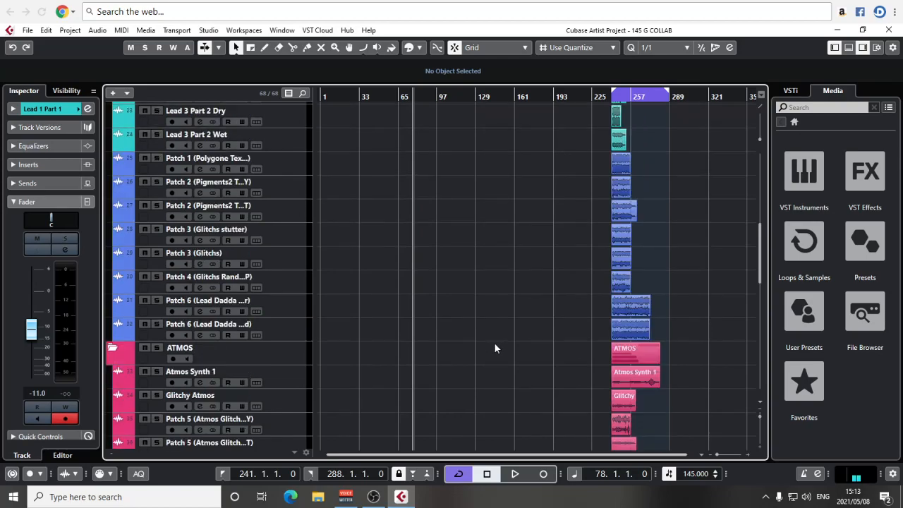
{"action": "scroll", "coordinate": [553, 351], "scroll_direction": "up", "scroll_amount": 4}
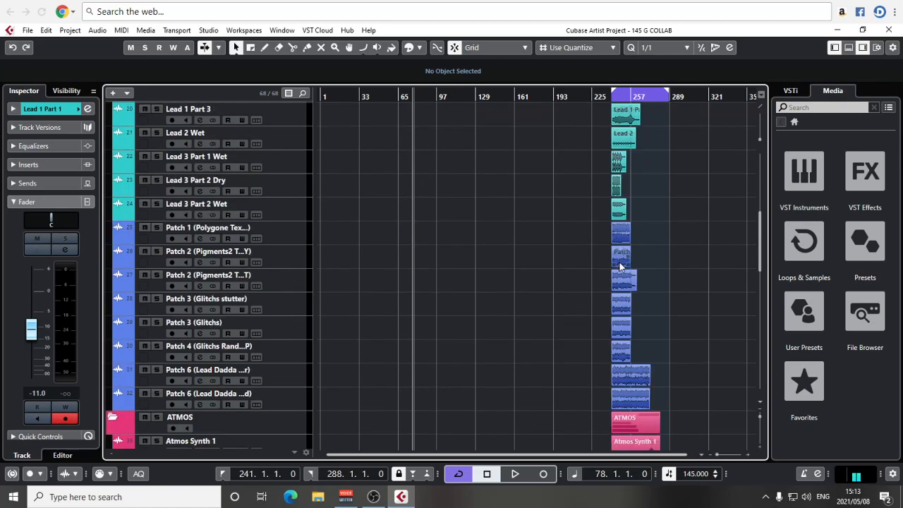
Copy all the ATMOS loops at bar 241 to bar 65, the start of the first D section.
{"action": "scroll", "coordinate": [621, 261], "scroll_direction": "down", "scroll_amount": 9}
{"action": "key", "text": "h"}
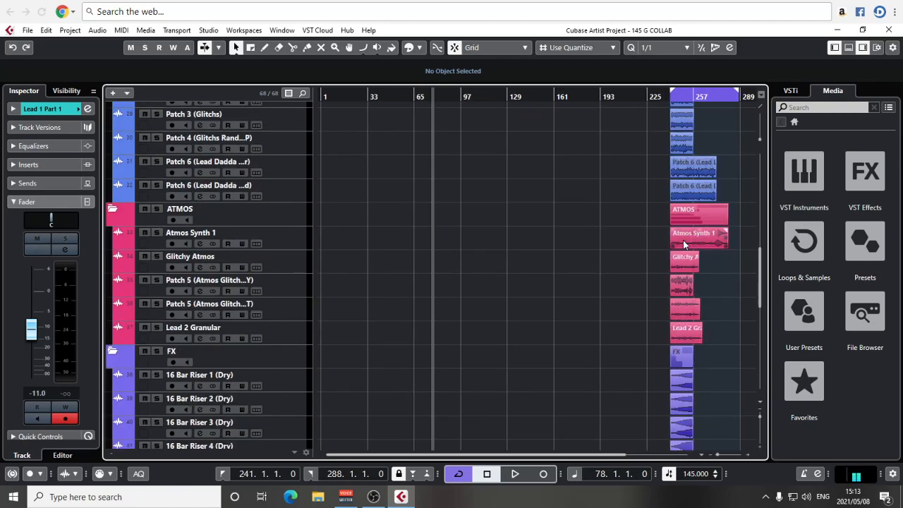
{"action": "left_click_drag", "start_coordinate": [743, 235], "coordinate": [680, 337]}
{"action": "left_click_drag", "start_coordinate": [680, 337], "coordinate": [428, 332]}
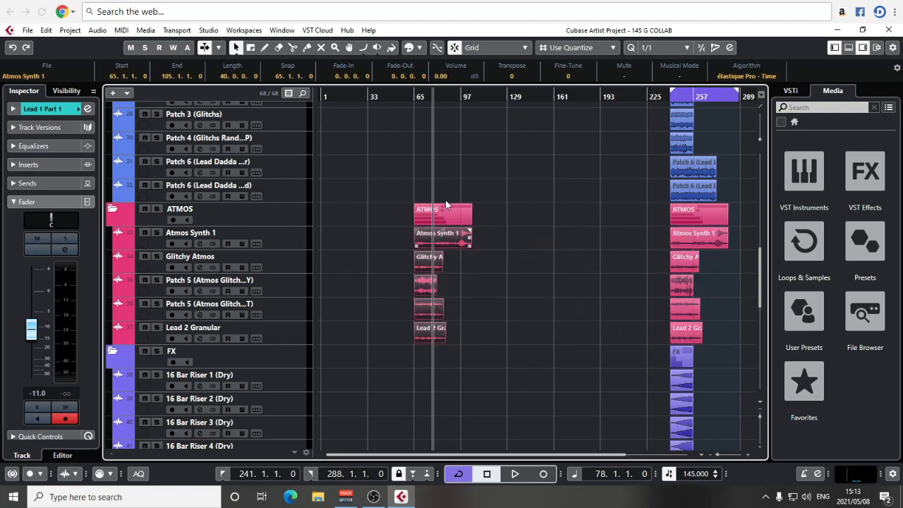
Place the playback cursor at bar 65 and examine the copied ATMOS loops across the D sections.
{"action": "scroll", "coordinate": [443, 212], "scroll_direction": "up", "scroll_amount": 20}
{"action": "key", "text": "h"}
{"action": "key", "text": "h"}
{"action": "key", "text": "h"}
{"action": "key", "text": "h"}
{"action": "key", "text": "h"}
{"action": "key", "text": "h"}
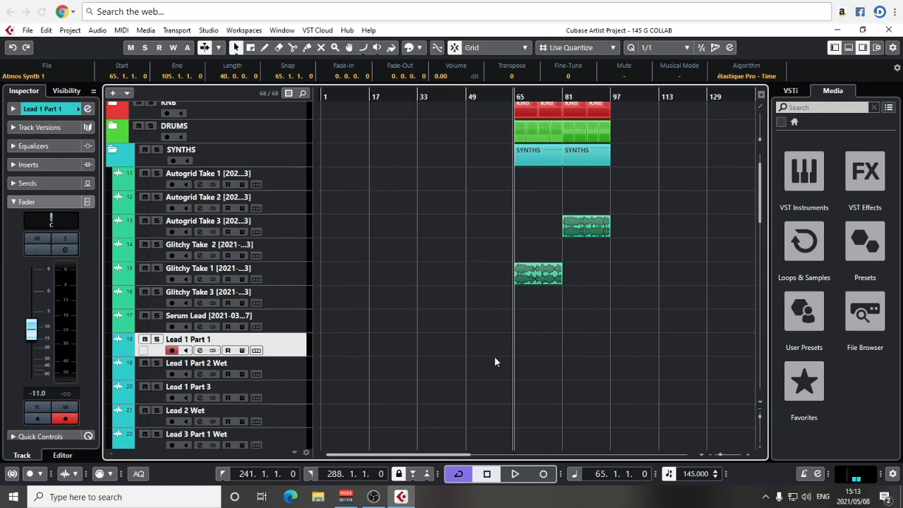
{"action": "scroll", "coordinate": [494, 356], "scroll_direction": "down", "scroll_amount": 7}
{"action": "scroll", "coordinate": [565, 328], "scroll_direction": "right", "scroll_amount": 3}
{"action": "scroll", "coordinate": [388, 252], "scroll_direction": "up", "scroll_amount": 1}
{"action": "left_click", "coordinate": [387, 252]}
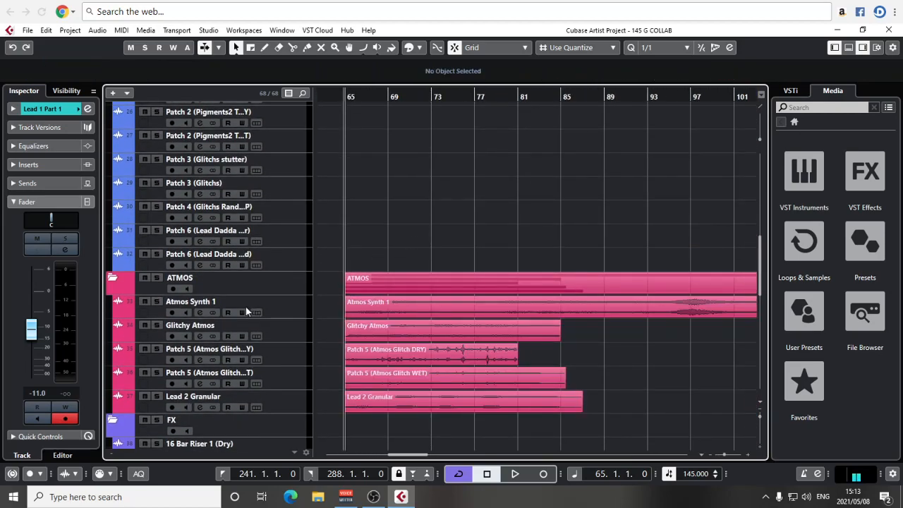
Play Atmos Synth 1 in solo from bar 65, around bar 79 and around bar 95 to judge its sound.
{"action": "left_click", "coordinate": [160, 301]}
{"action": "key", "text": "space"}
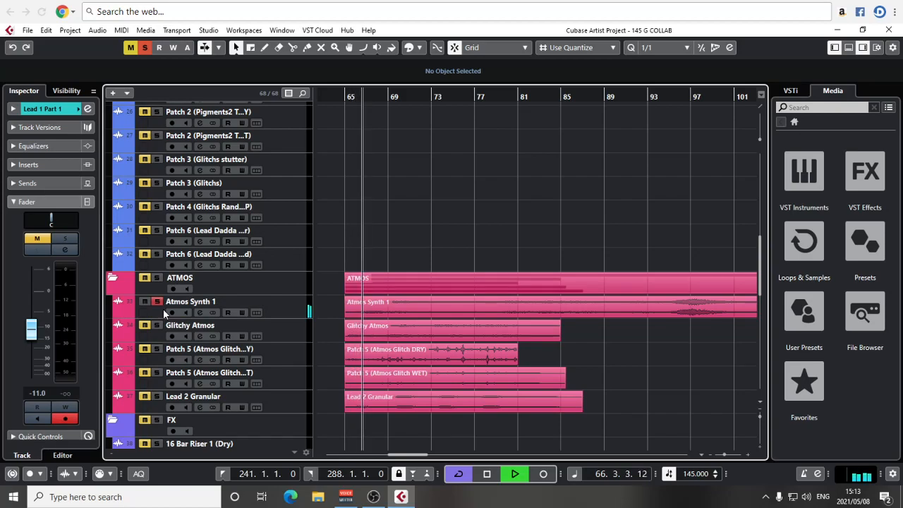
{"action": "key", "text": "g"}
{"action": "key", "text": "g"}
{"action": "left_click_drag", "start_coordinate": [564, 350], "coordinate": [425, 332]}
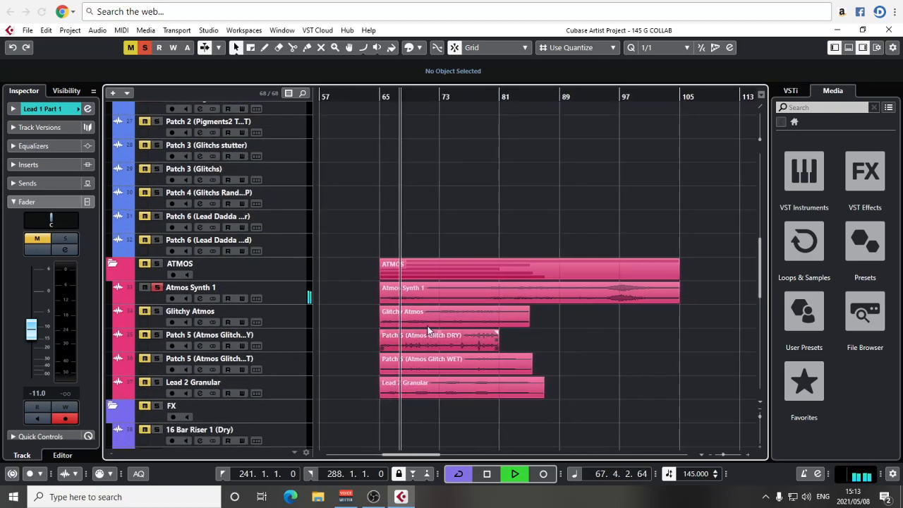
{"action": "left_click", "coordinate": [486, 97]}
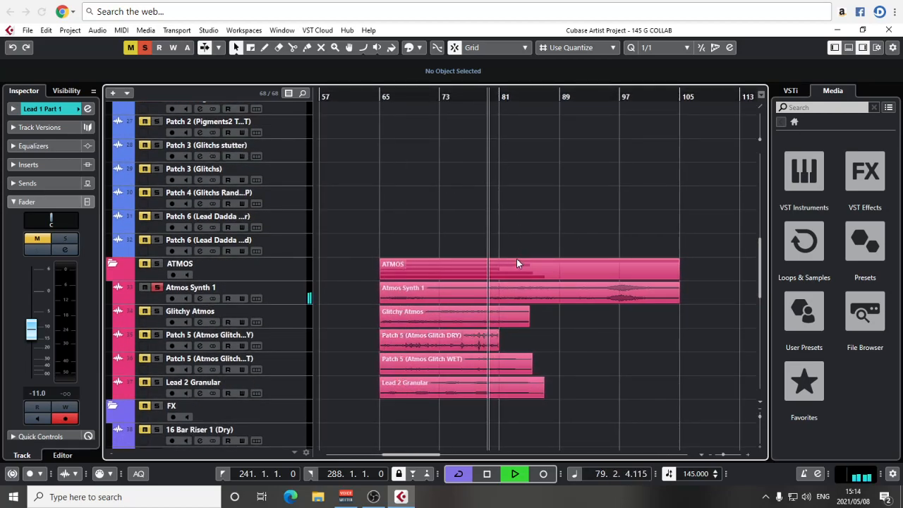
{"action": "left_click", "coordinate": [603, 96]}
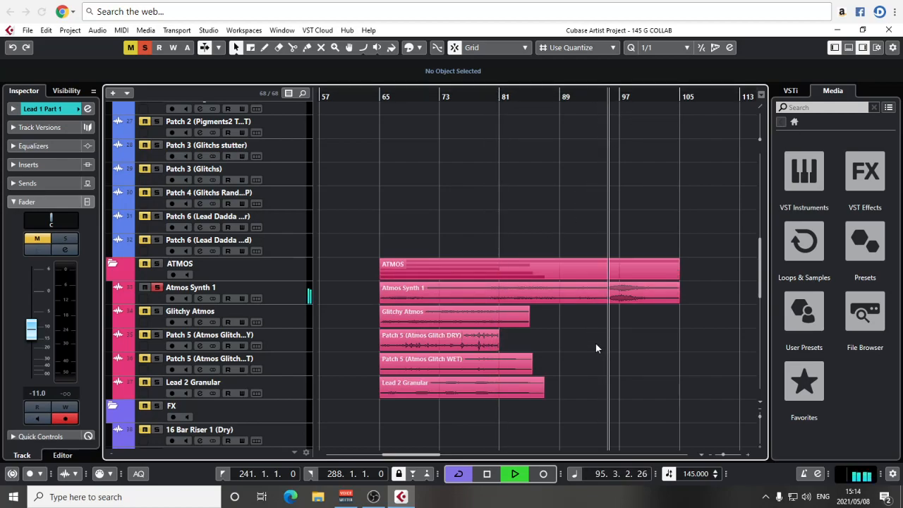
{"action": "key", "text": "space"}
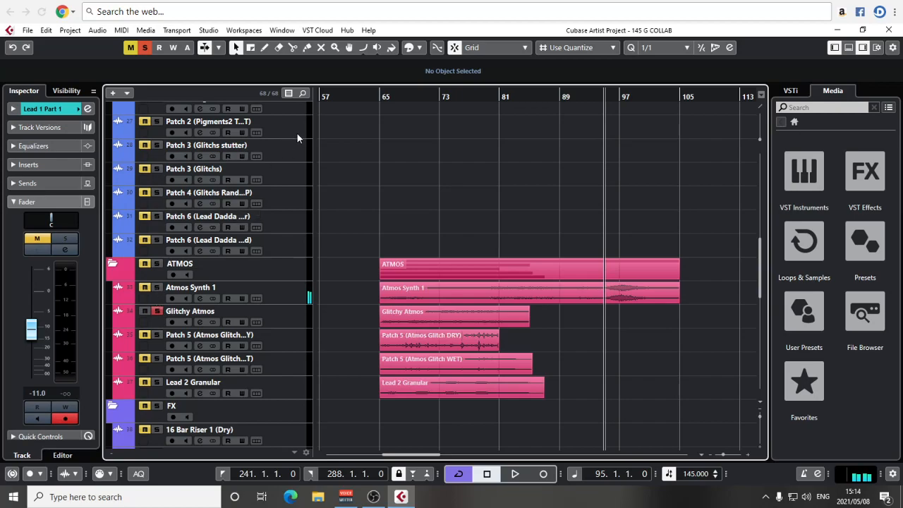
Audition Glitchy Atmos and Patch 5 (Atmos Glitch DRY) one after the other in solo from bar 65.
{"action": "left_click", "coordinate": [374, 95]}
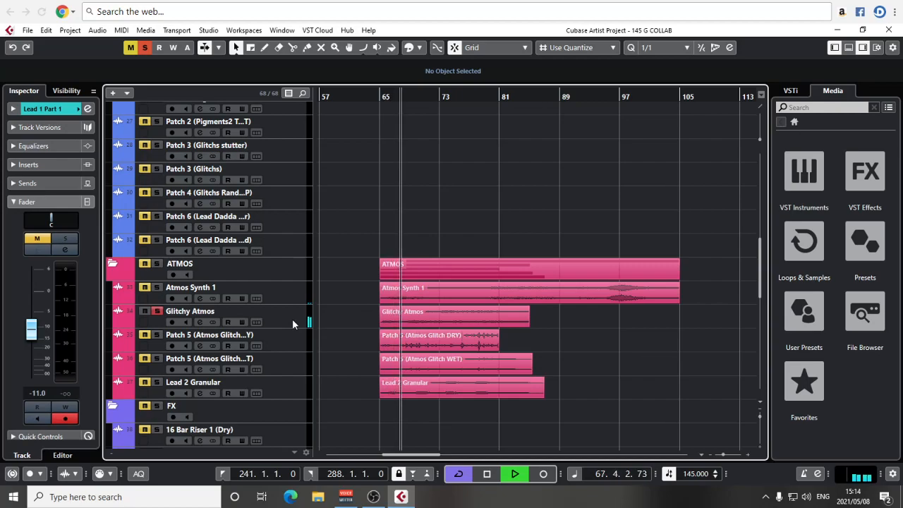
{"action": "left_click", "coordinate": [157, 335]}
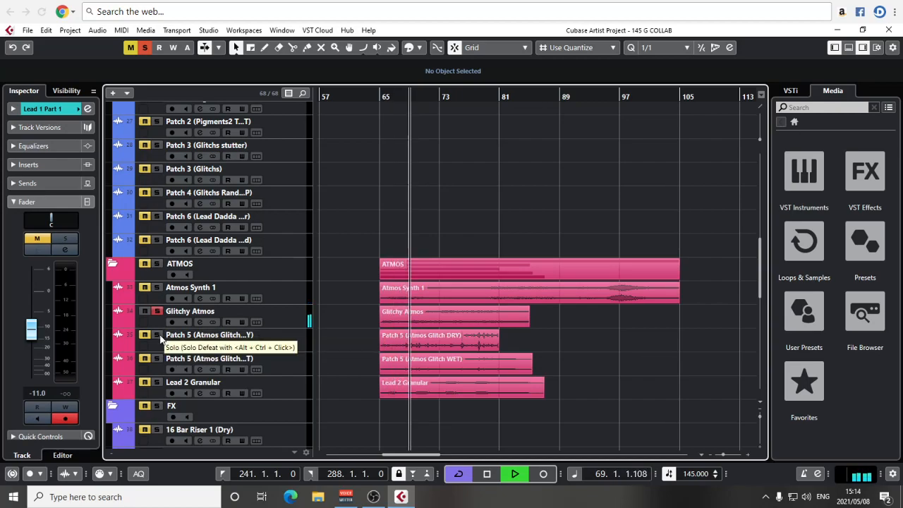
{"action": "key", "text": "space"}
{"action": "left_click", "coordinate": [157, 312]}
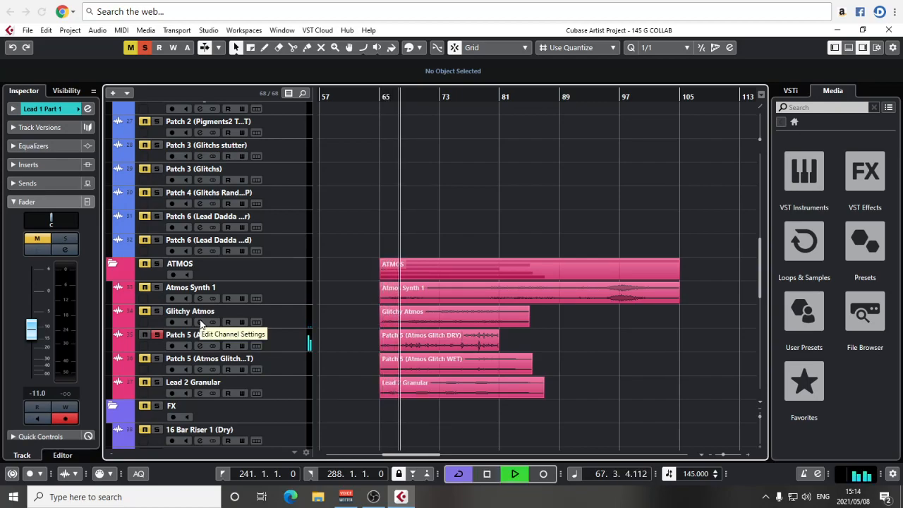
{"action": "key", "text": "space"}
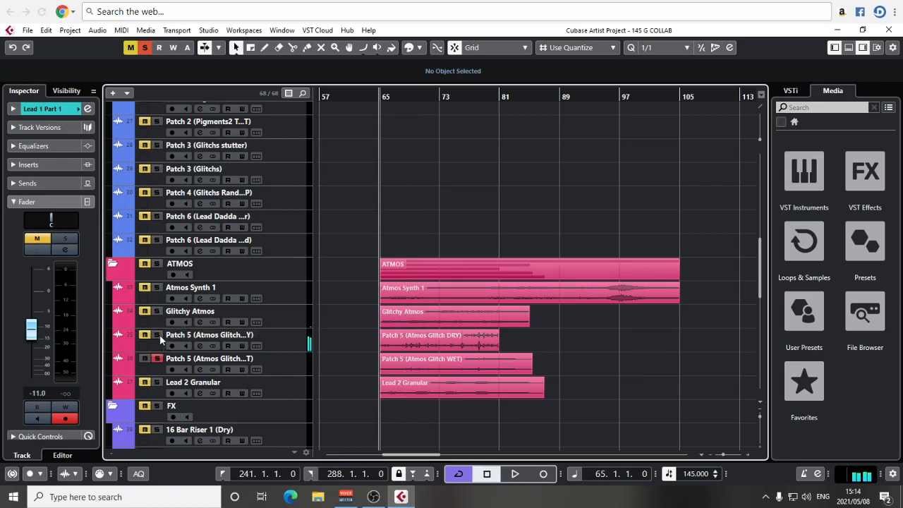
Audition Patch 5 (Atmos Glitch WET) in solo from bar 65 and enlarge its track to inspect the waveform.
{"action": "key", "text": "space"}
{"action": "left_click", "coordinate": [155, 369]}
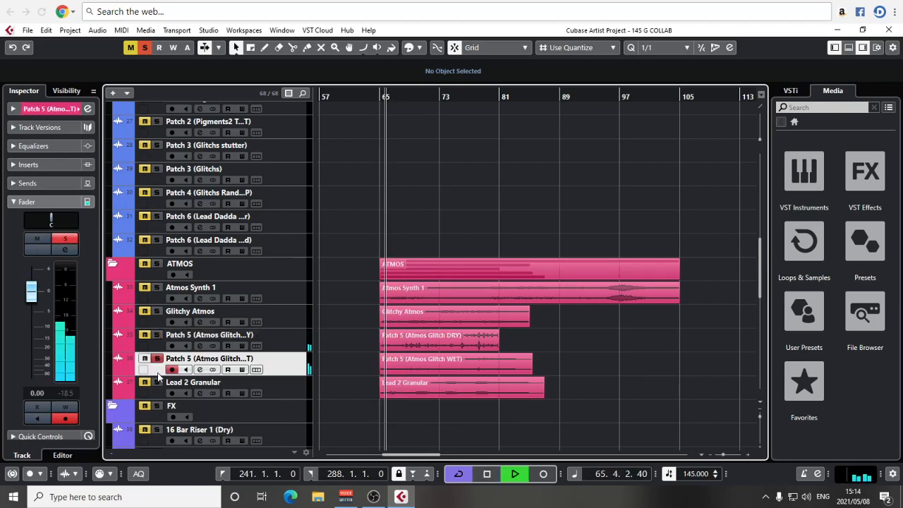
{"action": "left_click_drag", "start_coordinate": [158, 374], "coordinate": [159, 405]}
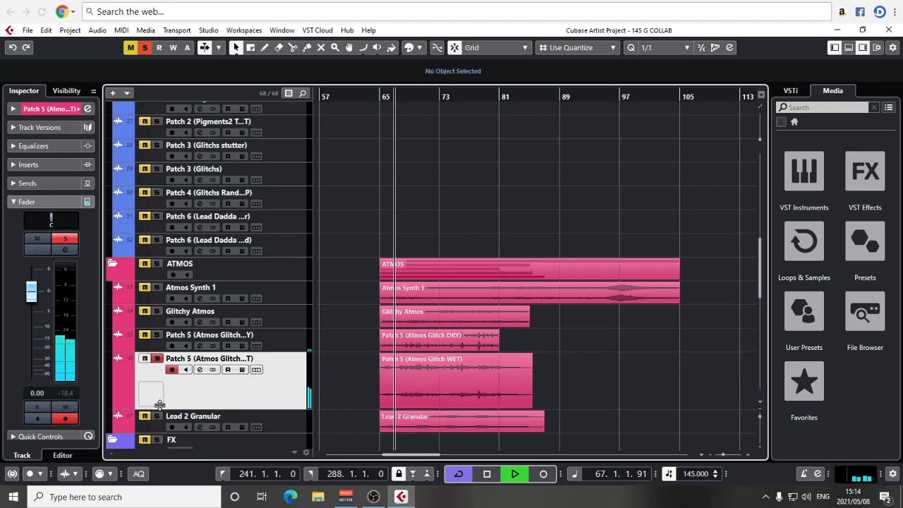
{"action": "scroll", "coordinate": [235, 385], "scroll_direction": "down", "scroll_amount": 3}
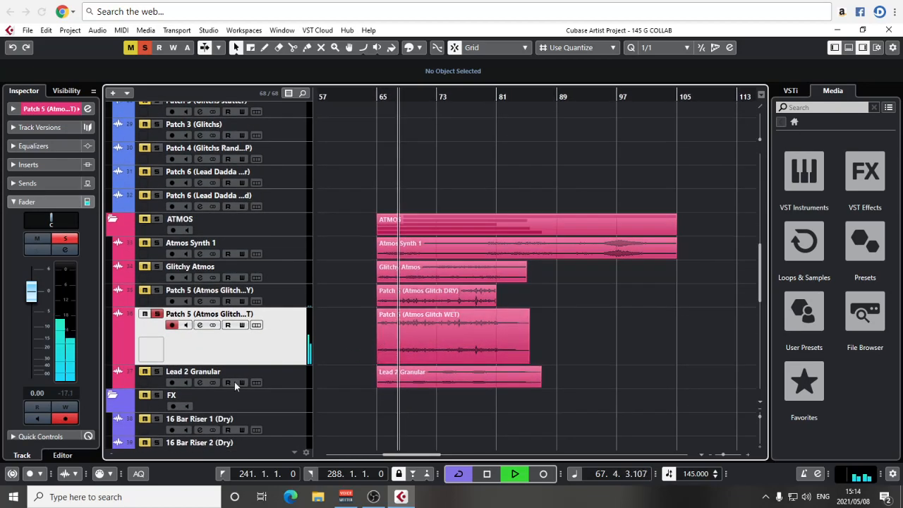
Audition Lead 2 Granular in solo from bar 65 and enlarge its track to inspect the waveform.
{"action": "key", "text": "space"}
{"action": "left_click", "coordinate": [158, 372]}
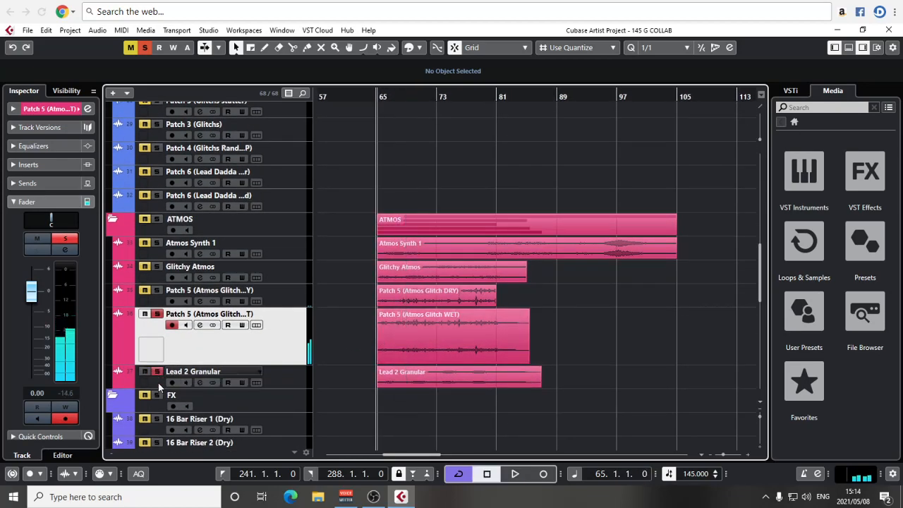
{"action": "left_click", "coordinate": [158, 386]}
{"action": "key", "text": "space"}
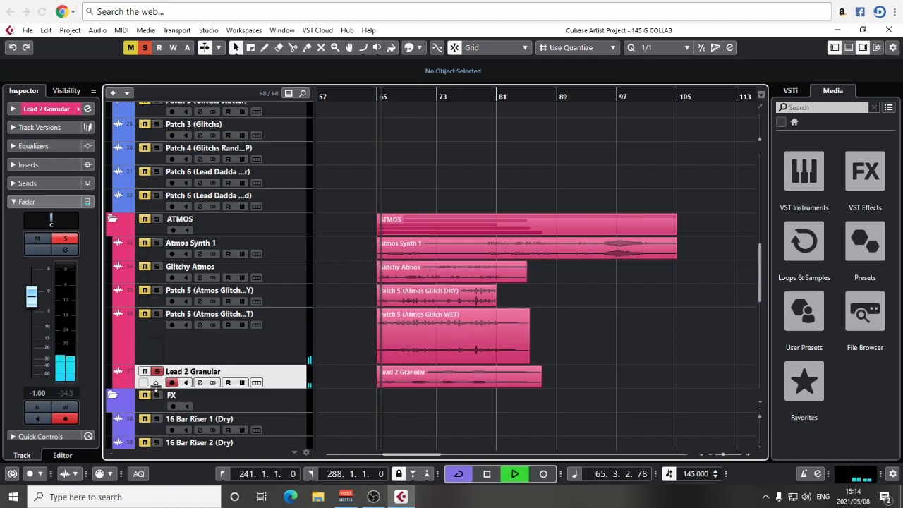
{"action": "left_click_drag", "start_coordinate": [155, 388], "coordinate": [159, 422]}
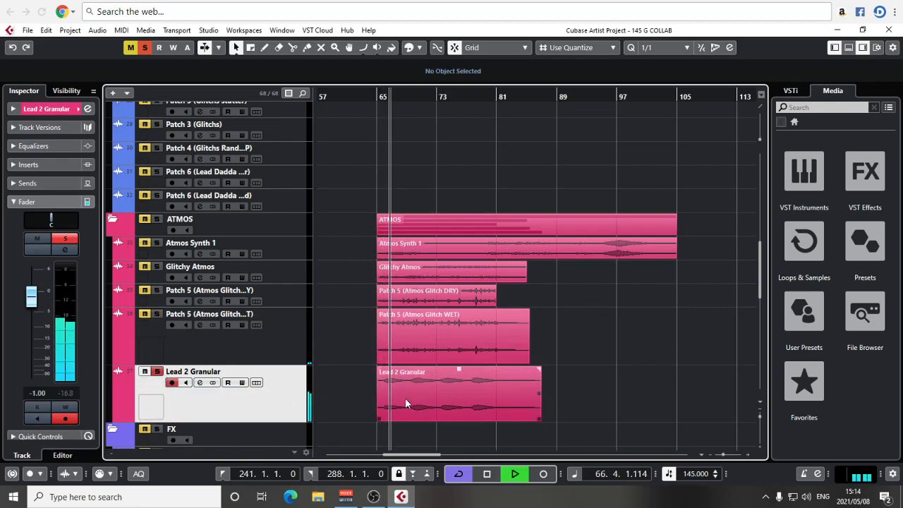
{"action": "mouse_move", "coordinate": [506, 410]}
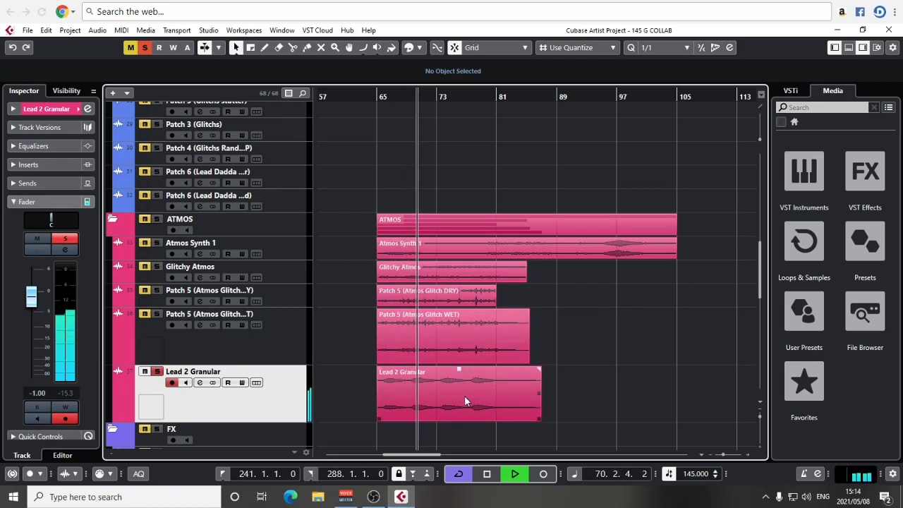
{"action": "key", "text": "space"}
Delete the copied Atmos Synth 1, Patch 5 (Atmos Glitch WET) and Lead 2 Granular loops from the D sections.
{"action": "scroll", "coordinate": [426, 353], "scroll_direction": "down", "scroll_amount": 3}
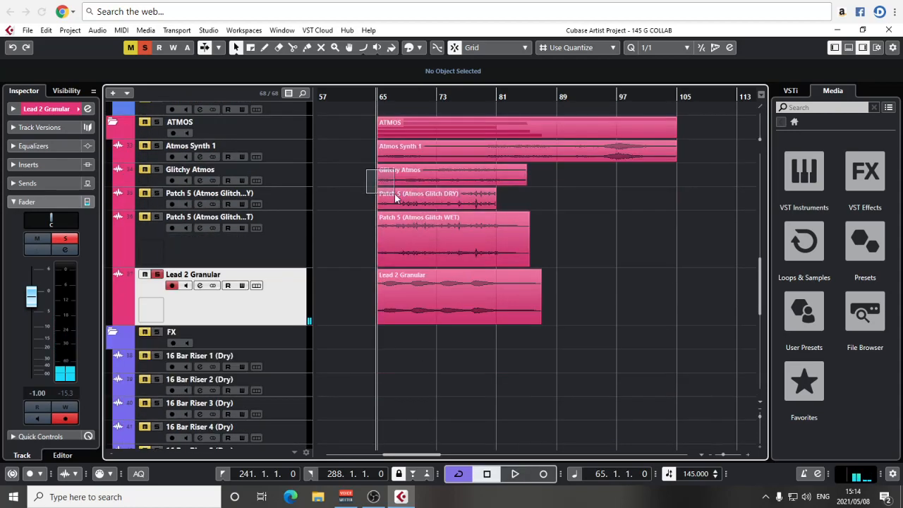
{"action": "left_click_drag", "start_coordinate": [394, 195], "coordinate": [396, 196]}
{"action": "key", "text": "g"}
{"action": "key", "text": "g"}
{"action": "key", "text": "g"}
{"action": "left_click_drag", "start_coordinate": [542, 213], "coordinate": [293, 315]}
{"action": "left_click_drag", "start_coordinate": [550, 246], "coordinate": [361, 368]}
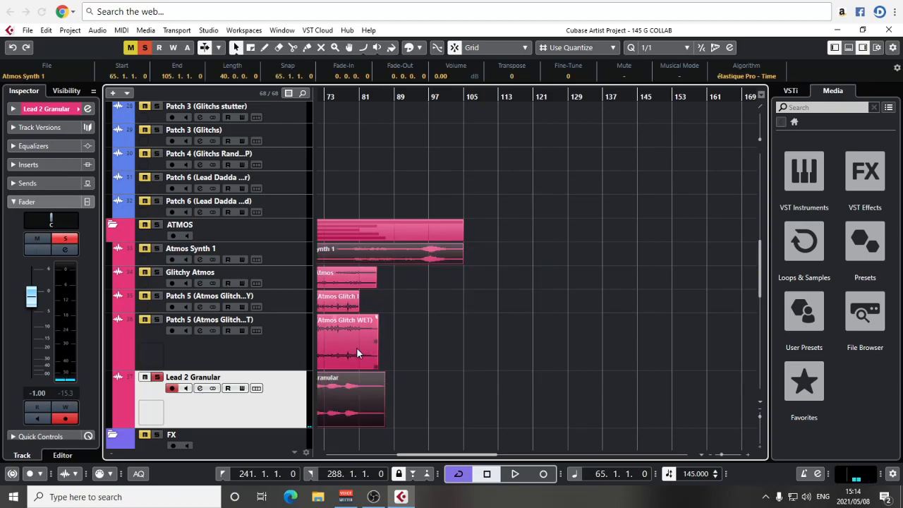
{"action": "left_click", "coordinate": [356, 349], "text": "shift"}
{"action": "key", "text": "Delete"}
Turn off solo on all tracks so the ATMOS loops can be heard with the rest of the arrangement.
{"action": "key", "text": "g"}
{"action": "key", "text": "g"}
{"action": "key", "text": "h"}
{"action": "key", "text": "h"}
{"action": "key", "text": "h"}
{"action": "key", "text": "h"}
{"action": "key", "text": "h"}
{"action": "left_click_drag", "start_coordinate": [607, 293], "coordinate": [457, 359]}
{"action": "left_click", "coordinate": [458, 363]}
{"action": "left_click", "coordinate": [146, 48]}
Trim Glitchy Atmos to end at bar 81 and move Patch 5 (Atmos Glitch DRY) to bar 81.
{"action": "scroll", "coordinate": [422, 217], "scroll_direction": "up", "scroll_amount": 10}
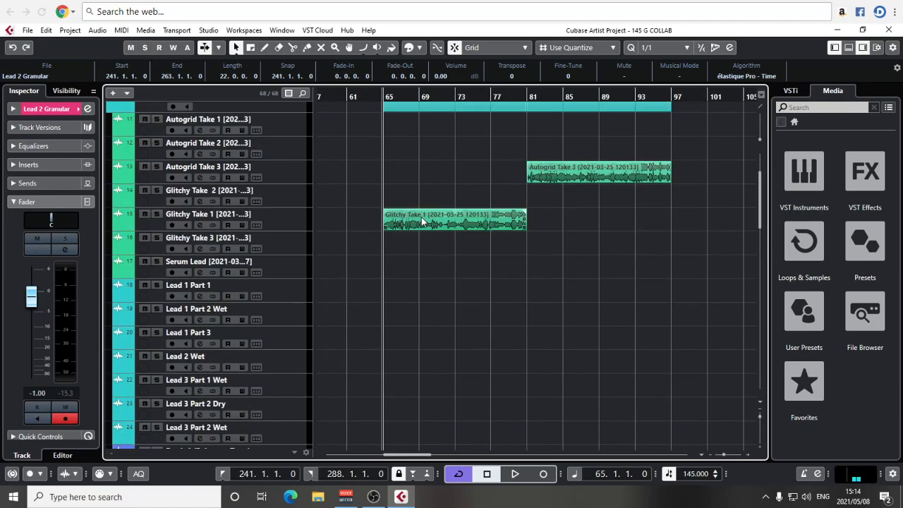
{"action": "scroll", "coordinate": [529, 248], "scroll_direction": "down", "scroll_amount": 10}
{"action": "left_click_drag", "start_coordinate": [413, 408], "coordinate": [527, 390]}
Play the first D section from bar 65 and enlarge the Glitchy Atmos track to see its waveform.
{"action": "left_click", "coordinate": [386, 97]}
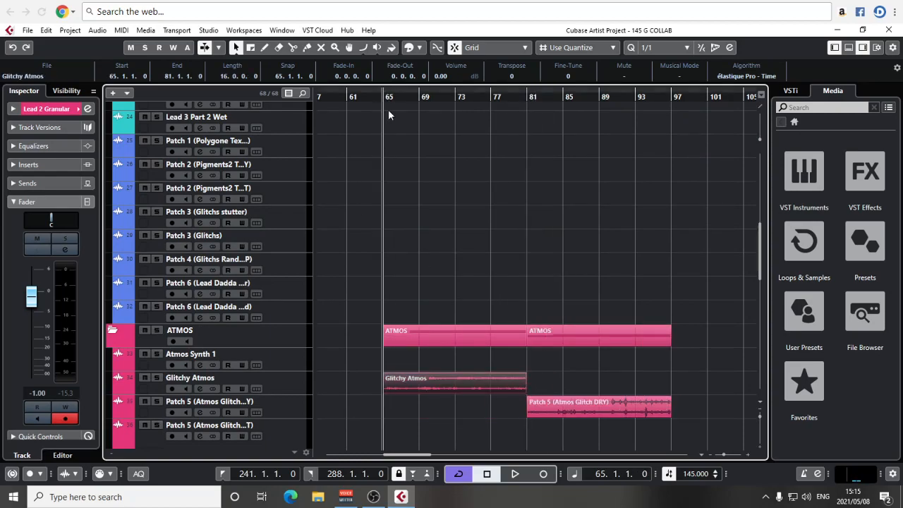
{"action": "key", "text": "space"}
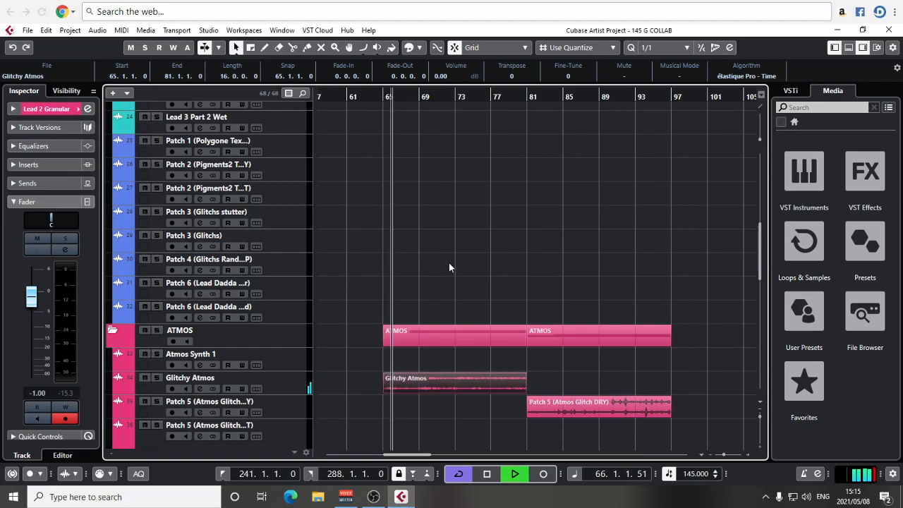
{"action": "key", "text": "h"}
{"action": "key", "text": "h"}
{"action": "key", "text": "h"}
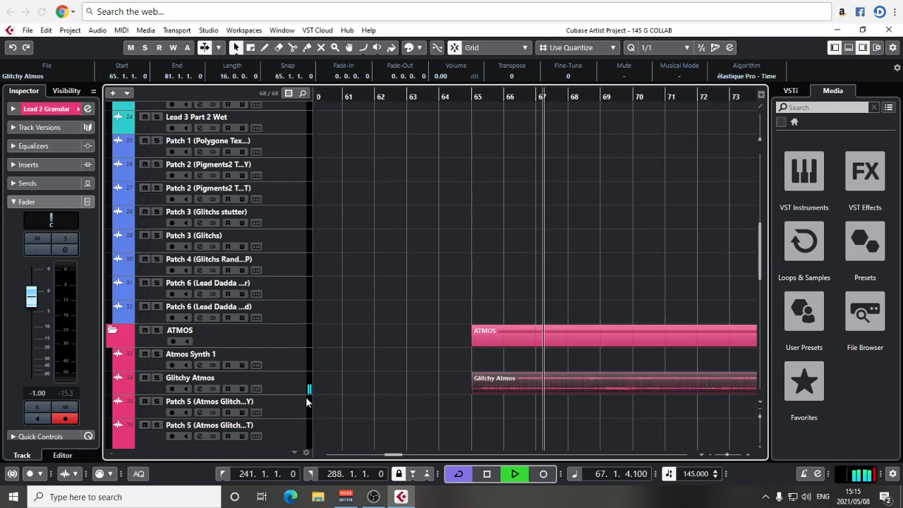
{"action": "left_click_drag", "start_coordinate": [303, 394], "coordinate": [308, 451]}
{"action": "scroll", "coordinate": [470, 382], "scroll_direction": "down", "scroll_amount": 2}
{"action": "key", "text": "h"}
{"action": "key", "text": "h"}
{"action": "key", "text": "h"}
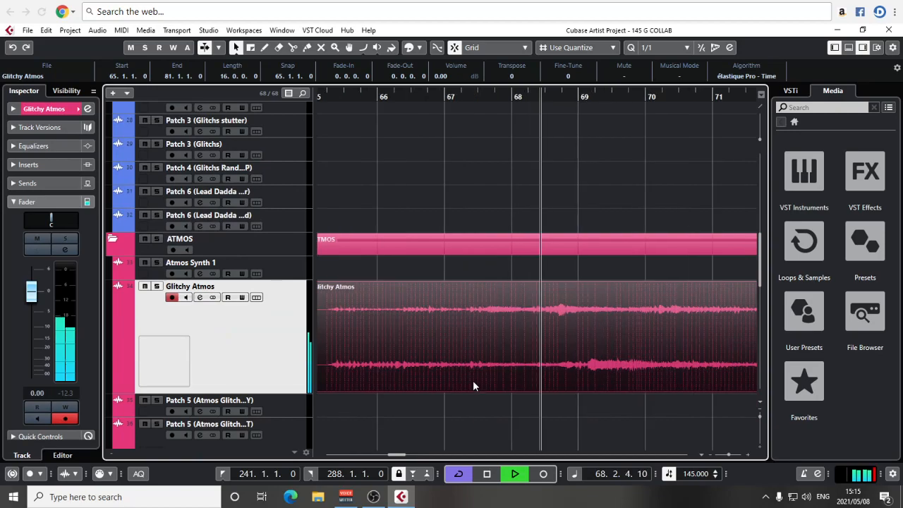
Lower the Glitchy Atmos track volume to -3.21 dB.
{"action": "scroll", "coordinate": [614, 329], "scroll_direction": "left", "scroll_amount": 3}
{"action": "key", "text": "g"}
{"action": "key", "text": "g"}
{"action": "key", "text": "g"}
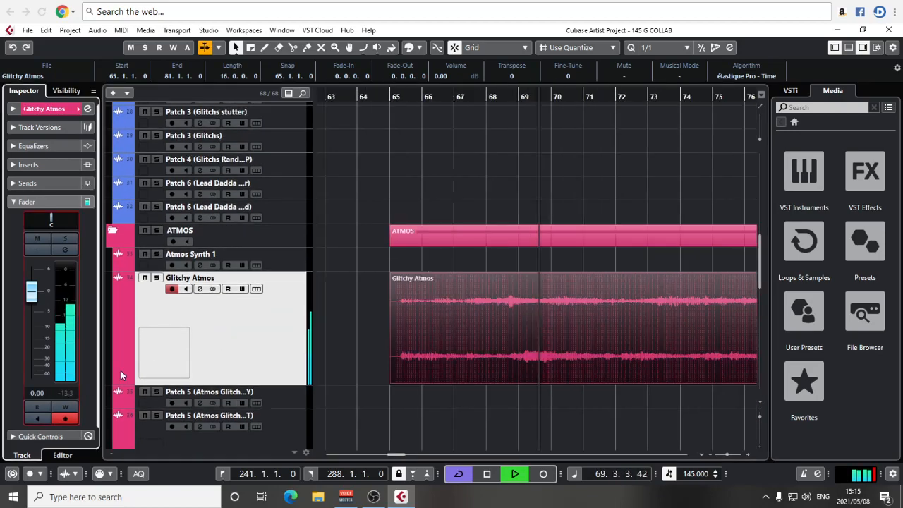
{"action": "left_click_drag", "start_coordinate": [31, 290], "coordinate": [31, 303]}
Check the Glitchy Take 1 track's level against Glitchy Atmos while the first D section plays.
{"action": "key", "text": "g"}
{"action": "key", "text": "g"}
{"action": "key", "text": "g"}
{"action": "scroll", "coordinate": [487, 240], "scroll_direction": "up", "scroll_amount": 7}
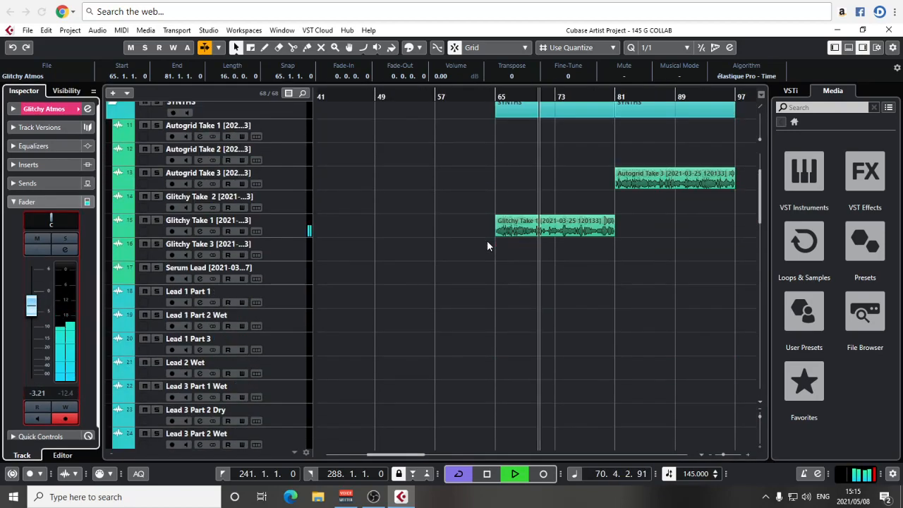
{"action": "left_click", "coordinate": [295, 298]}
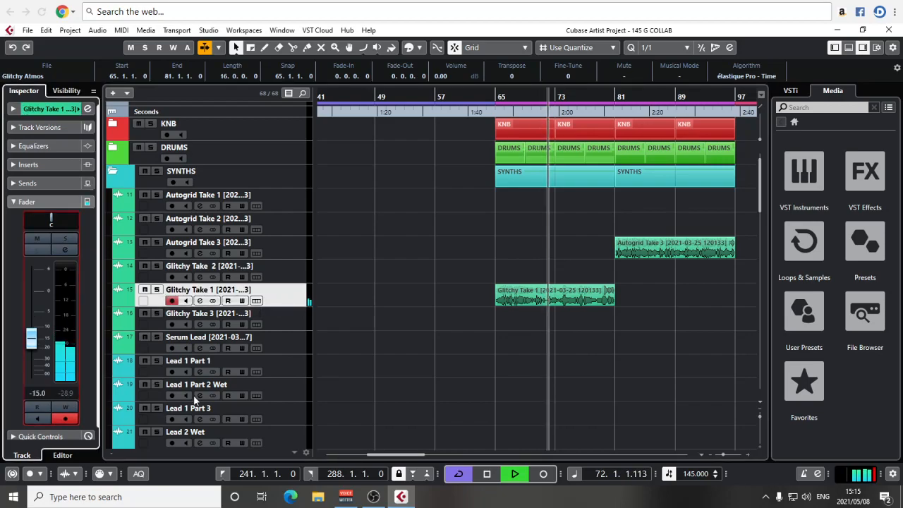
{"action": "left_click_drag", "start_coordinate": [648, 336], "coordinate": [531, 236]}
Lower the Patch 5 (Atmos Glitch DRY) track volume to -3.90 dB.
{"action": "left_click", "coordinate": [226, 285]}
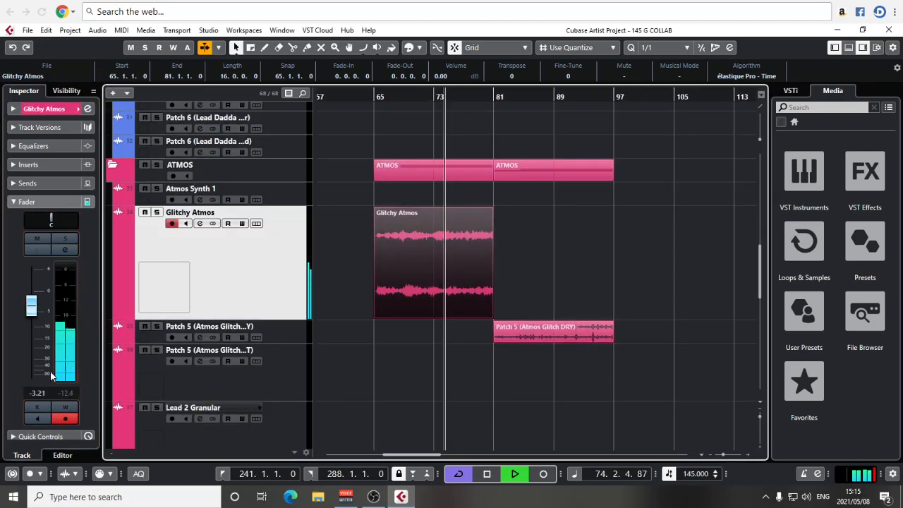
{"action": "left_click", "coordinate": [261, 338]}
{"action": "left_click_drag", "start_coordinate": [34, 295], "coordinate": [32, 309]}
Reduce the height of all tracks to one row.
{"action": "scroll", "coordinate": [573, 262], "scroll_direction": "up", "scroll_amount": 5}
{"action": "scroll", "coordinate": [575, 261], "scroll_direction": "up", "scroll_amount": 5}
{"action": "left_click", "coordinate": [628, 350]}
{"action": "scroll", "coordinate": [635, 342], "scroll_direction": "down", "scroll_amount": 3}
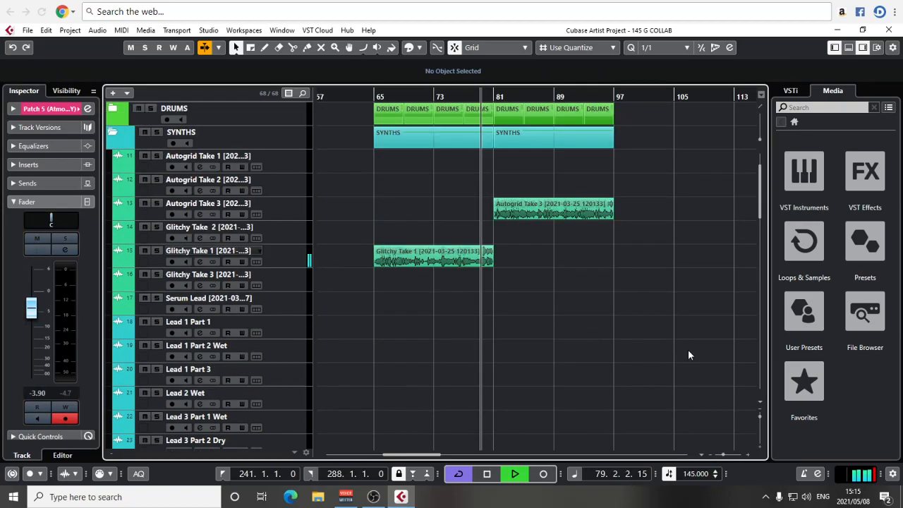
{"action": "left_click", "coordinate": [760, 416]}
{"action": "left_click", "coordinate": [803, 271]}
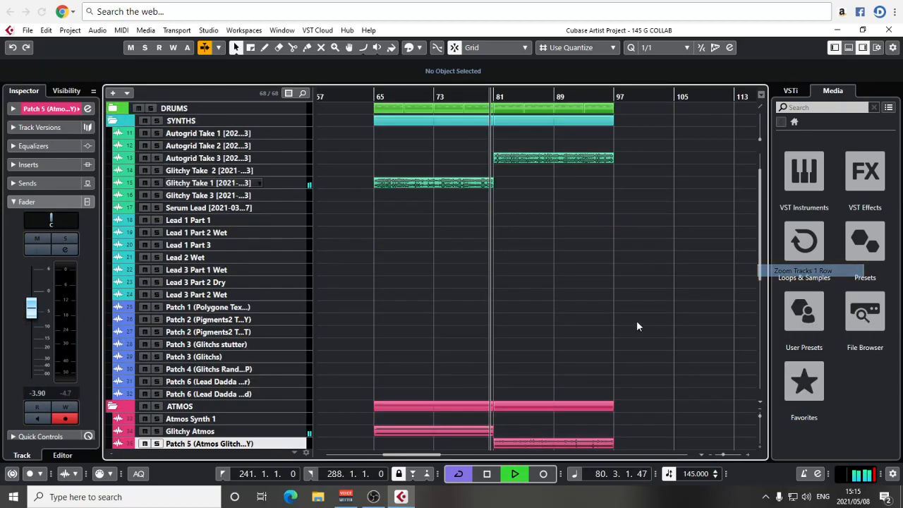
Examine the ATMOS and FX tracks while playback runs into the second D section, and stop playback.
{"action": "scroll", "coordinate": [613, 321], "scroll_direction": "up", "scroll_amount": 2}
{"action": "scroll", "coordinate": [612, 320], "scroll_direction": "down", "scroll_amount": 5}
{"action": "key", "text": "h"}
{"action": "key", "text": "h"}
{"action": "key", "text": "h"}
{"action": "key", "text": "h"}
{"action": "key", "text": "h"}
{"action": "key", "text": "h"}
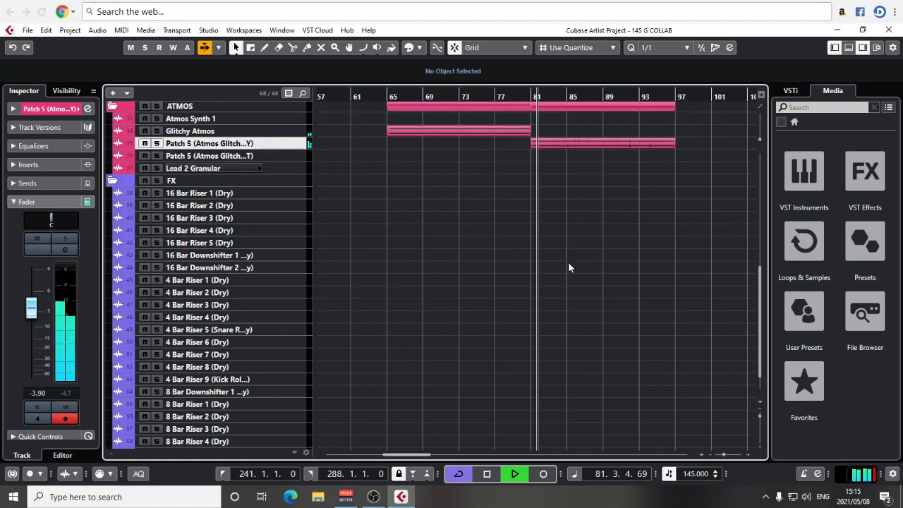
{"action": "scroll", "coordinate": [582, 194], "scroll_direction": "up", "scroll_amount": 5}
{"action": "key", "text": "g"}
{"action": "key", "text": "g"}
{"action": "key", "text": "g"}
{"action": "scroll", "coordinate": [581, 299], "scroll_direction": "down", "scroll_amount": 5}
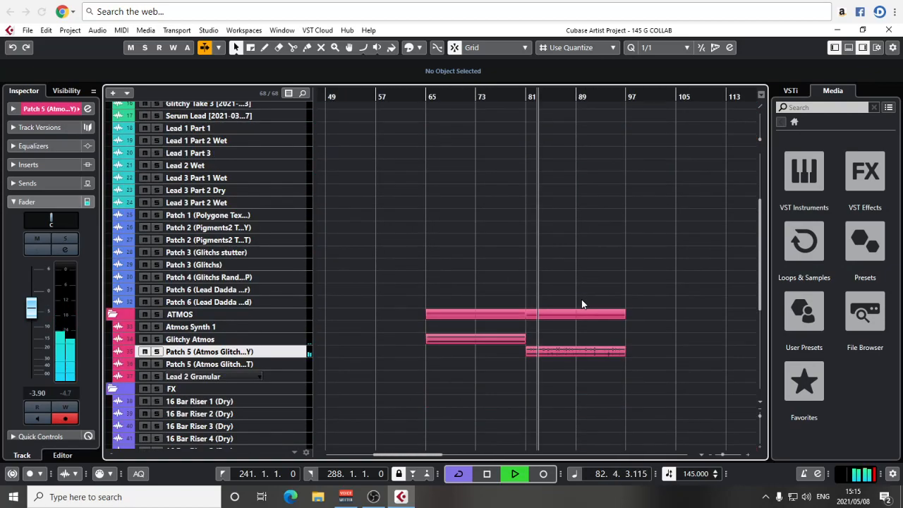
{"action": "key", "text": "space"}
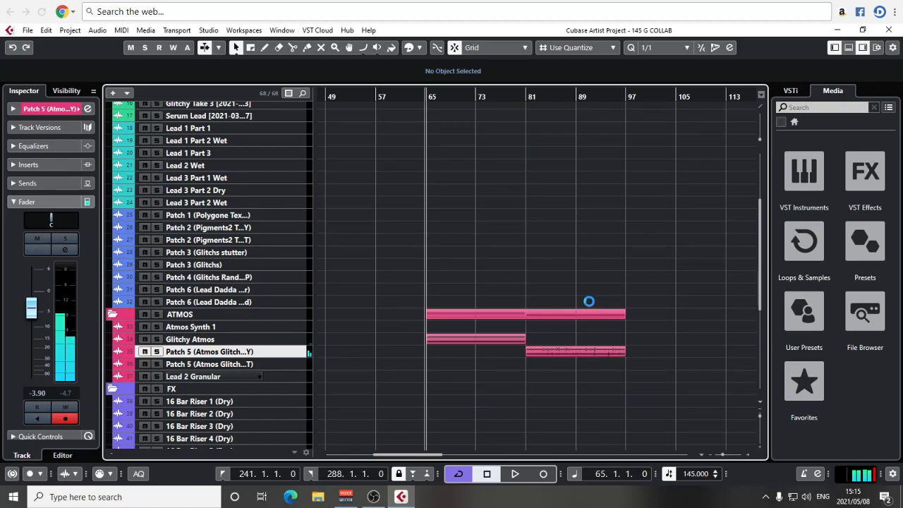
Look over the whole arrangement and the remaining synth, ATMOS and FX loops at bar 241.
{"action": "scroll", "coordinate": [592, 300], "scroll_direction": "down", "scroll_amount": 4}
{"action": "key", "text": "g"}
{"action": "key", "text": "g"}
{"action": "key", "text": "g"}
{"action": "key", "text": "g"}
{"action": "key", "text": "g"}
{"action": "key", "text": "g"}
{"action": "key", "text": "g"}
{"action": "key", "text": "g"}
{"action": "key", "text": "g"}
{"action": "scroll", "coordinate": [525, 299], "scroll_direction": "up", "scroll_amount": 7}
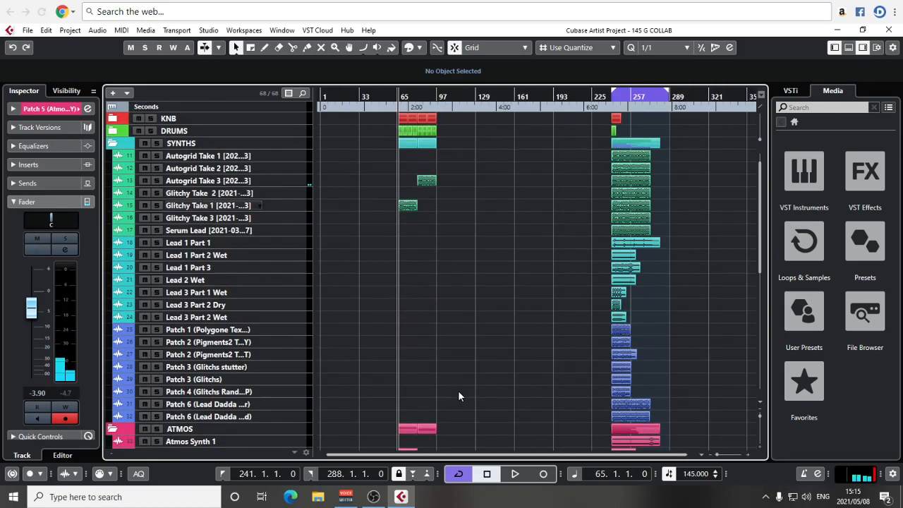
{"action": "scroll", "coordinate": [494, 299], "scroll_direction": "up", "scroll_amount": 2}
{"action": "left_click_drag", "start_coordinate": [555, 189], "coordinate": [685, 233]}
{"action": "scroll", "coordinate": [477, 201], "scroll_direction": "down", "scroll_amount": 4}
{"action": "left_click", "coordinate": [572, 361]}
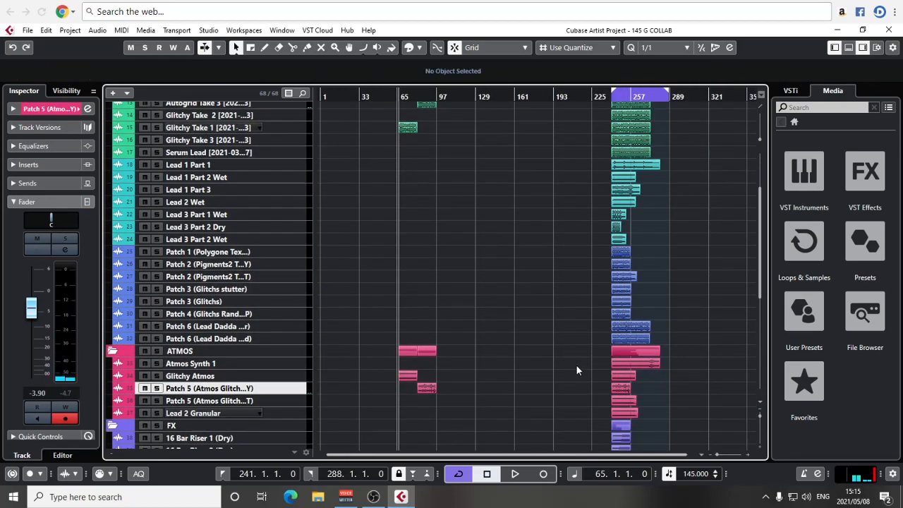
{"action": "scroll", "coordinate": [558, 339], "scroll_direction": "down", "scroll_amount": 5}
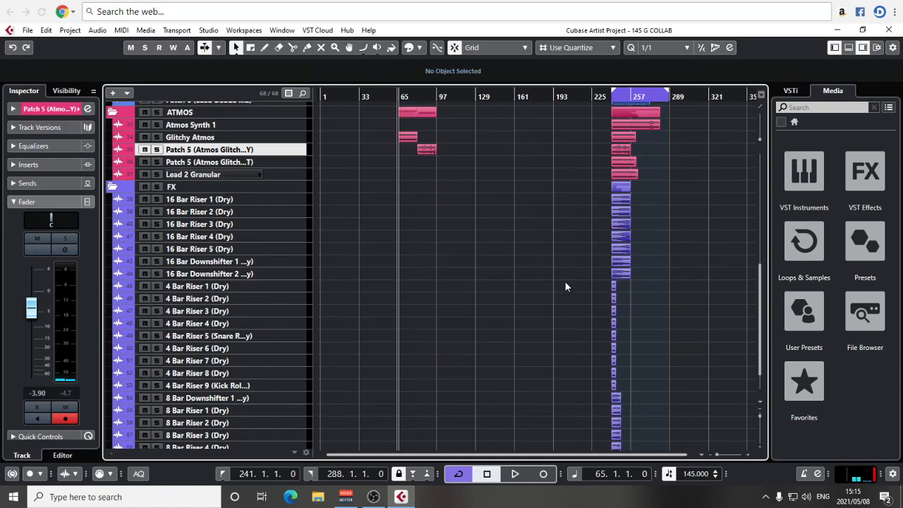
Solo the 16 Bar Riser 1 track and audition its loop from bar 253.
{"action": "key", "text": "h"}
{"action": "key", "text": "h"}
{"action": "left_click_drag", "start_coordinate": [621, 229], "coordinate": [547, 221]}
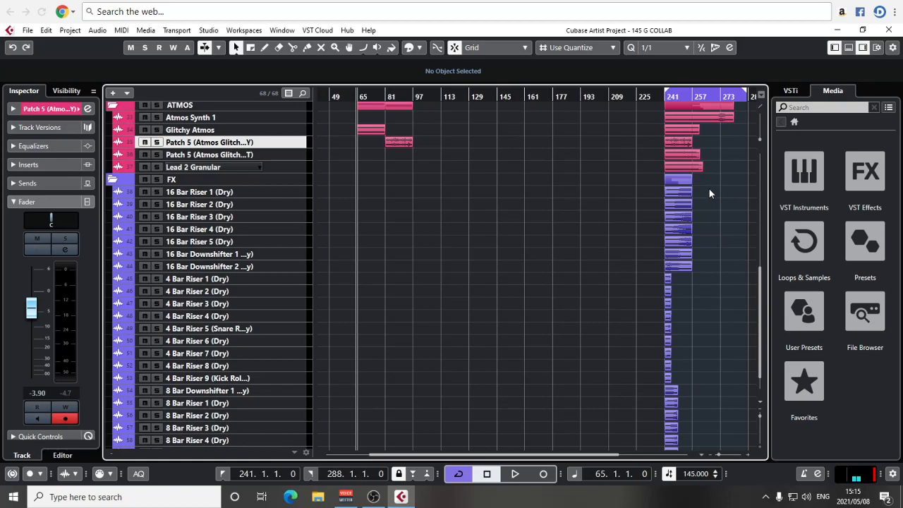
{"action": "left_click", "coordinate": [666, 98]}
{"action": "key", "text": "h"}
{"action": "key", "text": "h"}
{"action": "key", "text": "h"}
{"action": "key", "text": "h"}
{"action": "key", "text": "h"}
{"action": "key", "text": "h"}
{"action": "key", "text": "h"}
{"action": "key", "text": "h"}
{"action": "key", "text": "h"}
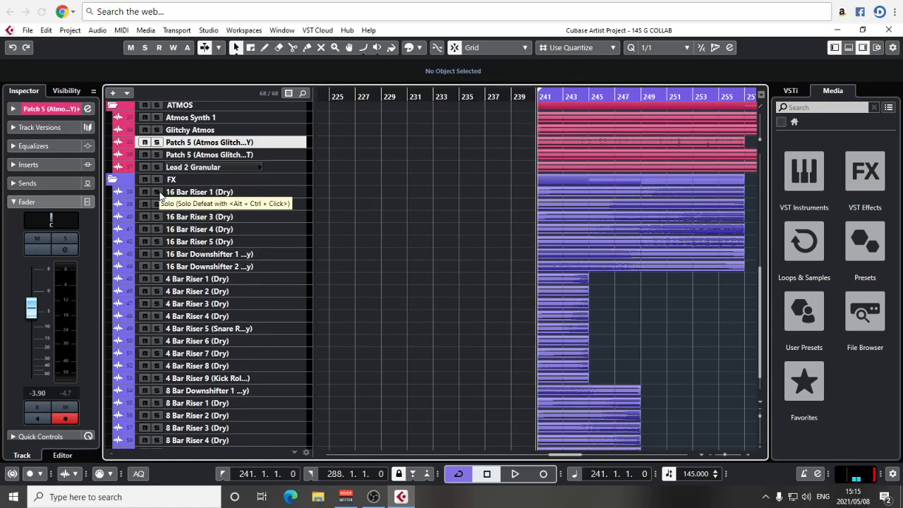
{"action": "key", "text": "g"}
{"action": "key", "text": "g"}
{"action": "key", "text": "g"}
{"action": "key", "text": "g"}
{"action": "scroll", "coordinate": [596, 228], "scroll_direction": "up", "scroll_amount": 1}
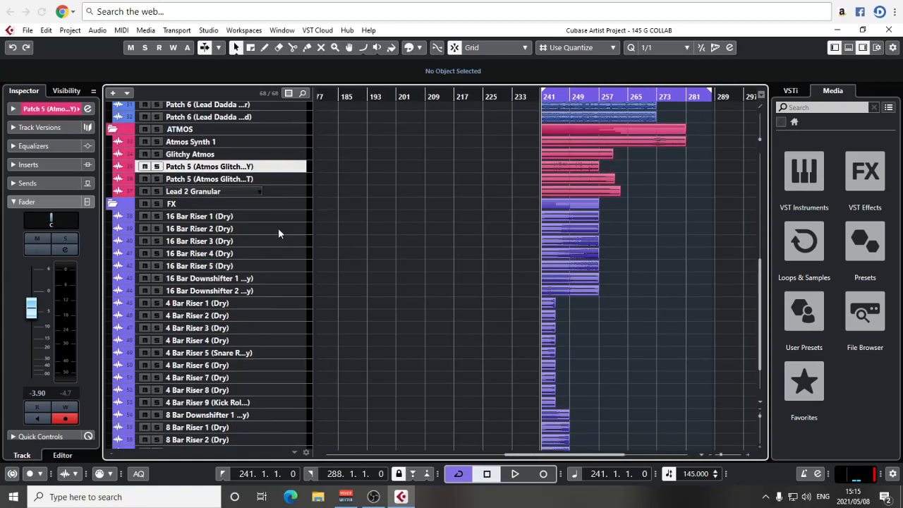
{"action": "left_click", "coordinate": [157, 216]}
{"action": "left_click", "coordinate": [585, 93]}
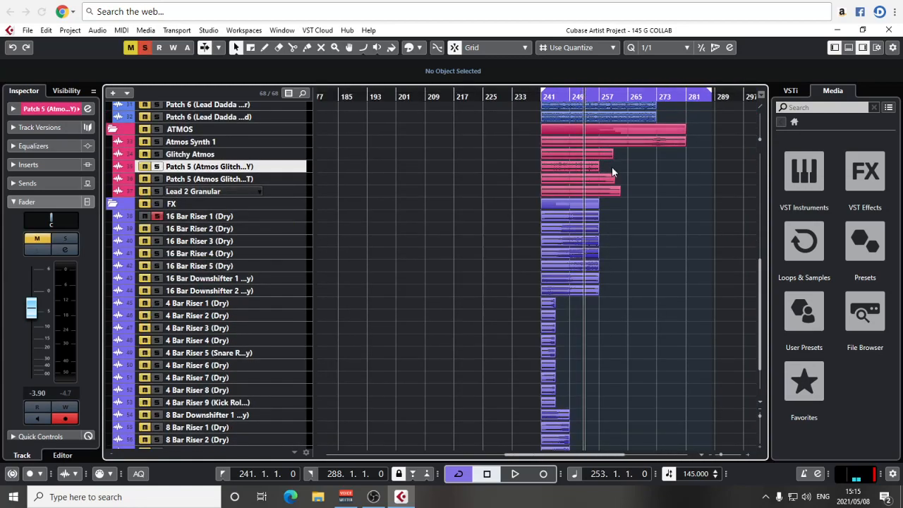
{"action": "key", "text": "space"}
{"action": "key", "text": "space"}
{"action": "key", "text": "space"}
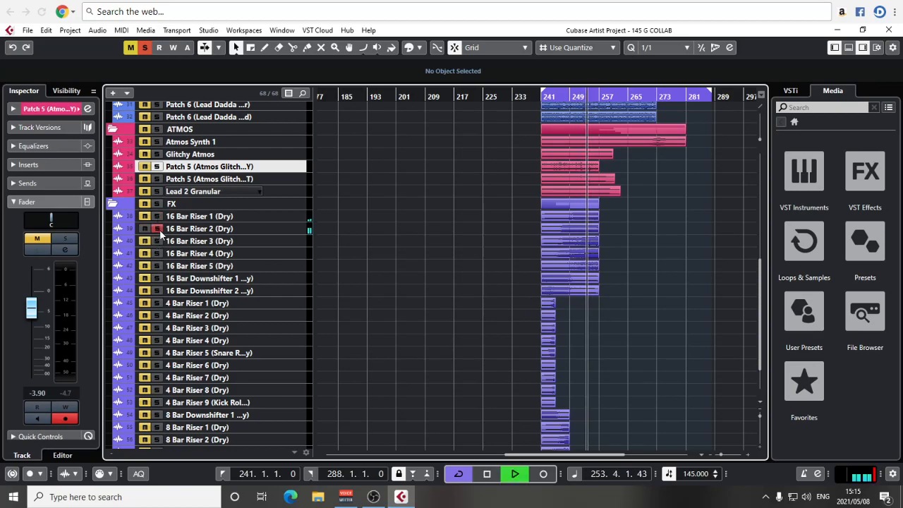
Audition the 16 Bar Riser 2, 3 and 4 loops in solo, and clear the solo.
{"action": "key", "text": "space"}
{"action": "left_click", "coordinate": [158, 229]}
{"action": "left_click", "coordinate": [159, 241]}
{"action": "key", "text": "space"}
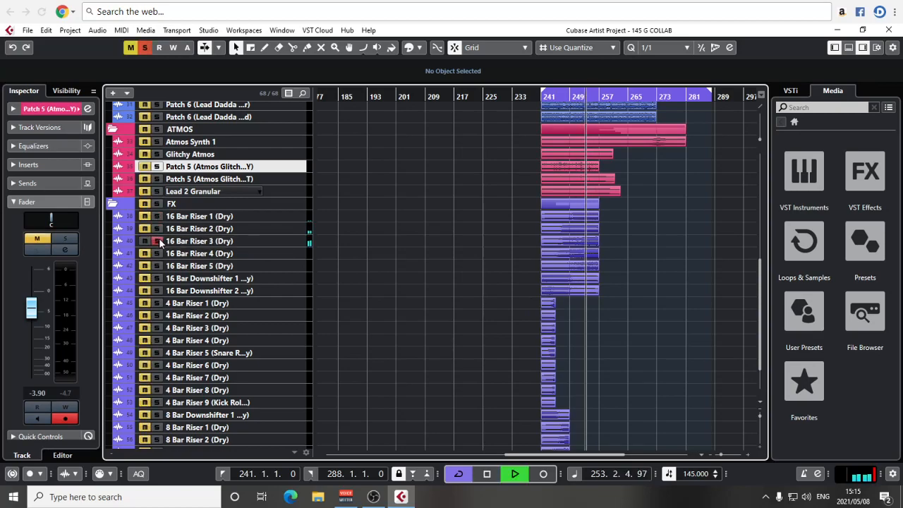
{"action": "key", "text": "space"}
{"action": "key", "text": "space"}
{"action": "key", "text": "space"}
{"action": "left_click", "coordinate": [157, 254]}
{"action": "left_click", "coordinate": [159, 254]}
Copy the 16 Bar Riser 4 loop to bar 81 and the 16 Bar Riser 1 loop to bar 65 on the 16 Bar Riser 2 track.
{"action": "key", "text": "g"}
{"action": "key", "text": "g"}
{"action": "left_click_drag", "start_coordinate": [514, 264], "coordinate": [657, 304]}
{"action": "left_click_drag", "start_coordinate": [559, 320], "coordinate": [540, 321]}
{"action": "scroll", "coordinate": [648, 336], "scroll_direction": "right", "scroll_amount": 10}
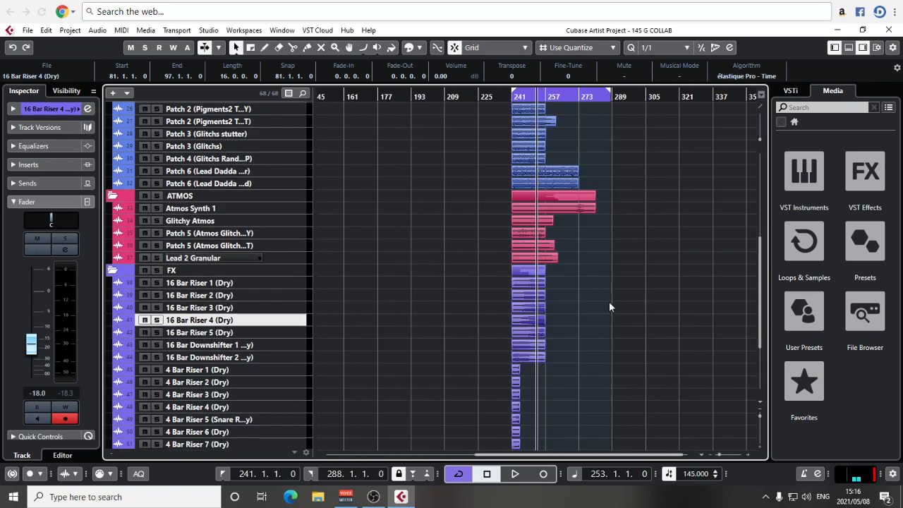
{"action": "scroll", "coordinate": [706, 294], "scroll_direction": "left", "scroll_amount": 4}
{"action": "left_click_drag", "start_coordinate": [717, 292], "coordinate": [349, 304]}
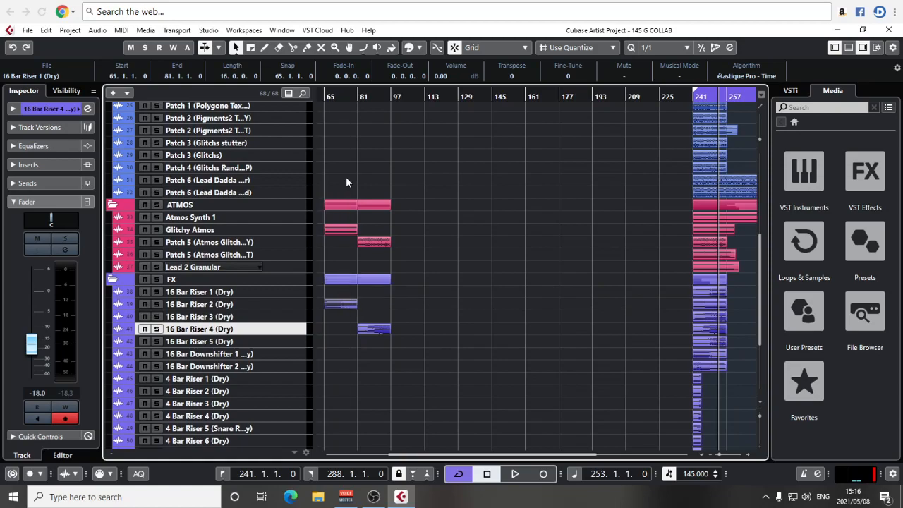
Play the arrangement from bar 75 and check the 16 Bar Riser 2 track leading into bar 81.
{"action": "left_click_drag", "start_coordinate": [346, 101], "coordinate": [526, 303]}
{"action": "key", "text": "h"}
{"action": "key", "text": "h"}
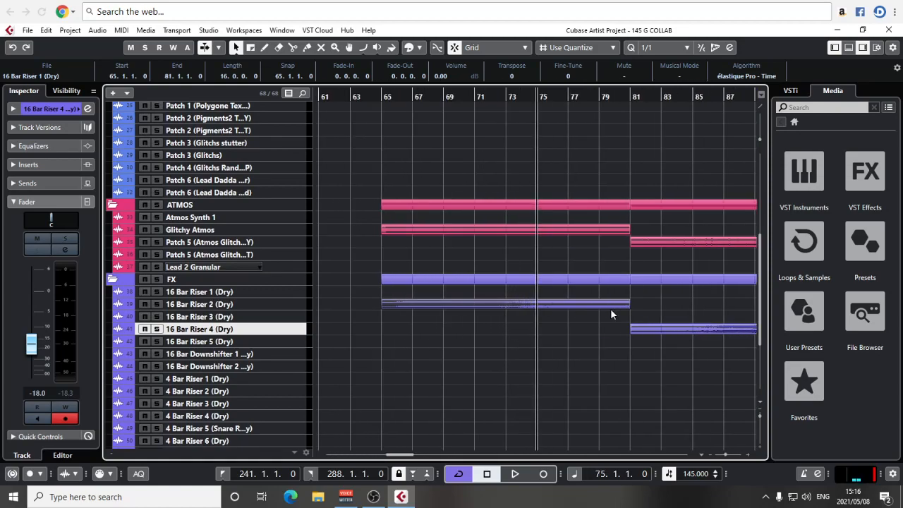
{"action": "key", "text": "space"}
{"action": "left_click", "coordinate": [259, 305]}
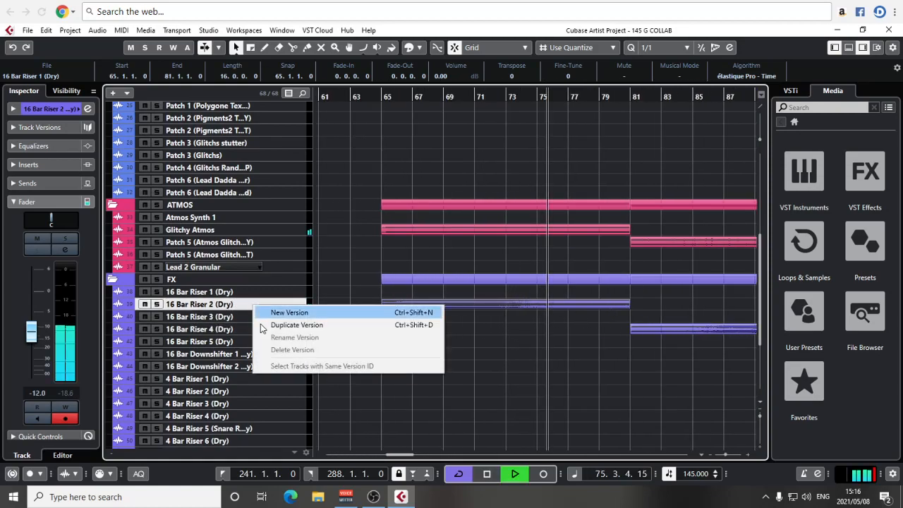
{"action": "left_click", "coordinate": [70, 390]}
{"action": "key", "text": "g"}
{"action": "key", "text": "g"}
{"action": "key", "text": "g"}
{"action": "key", "text": "g"}
{"action": "key", "text": "g"}
{"action": "key", "text": "g"}
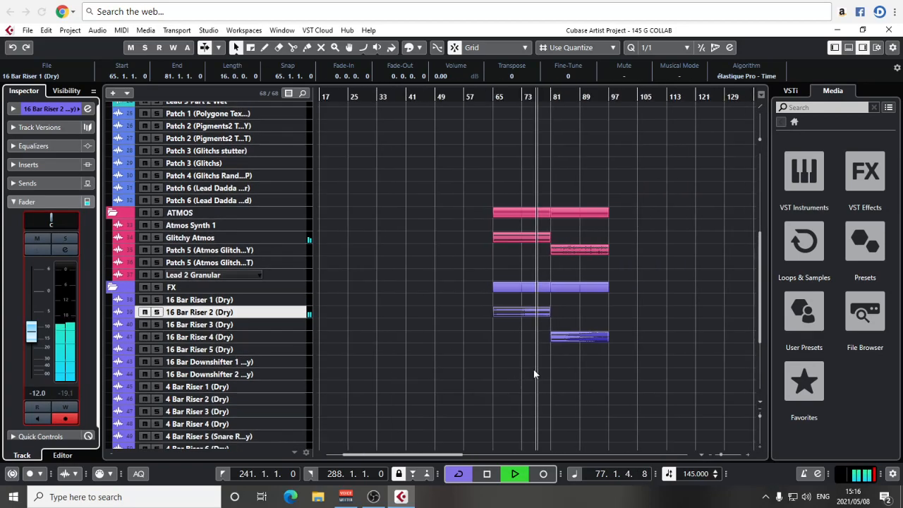
{"action": "left_click", "coordinate": [493, 353]}
{"action": "key", "text": "h"}
{"action": "key", "text": "h"}
{"action": "key", "text": "h"}
{"action": "key", "text": "h"}
{"action": "key", "text": "h"}
{"action": "left_click_drag", "start_coordinate": [561, 366], "coordinate": [491, 367]}
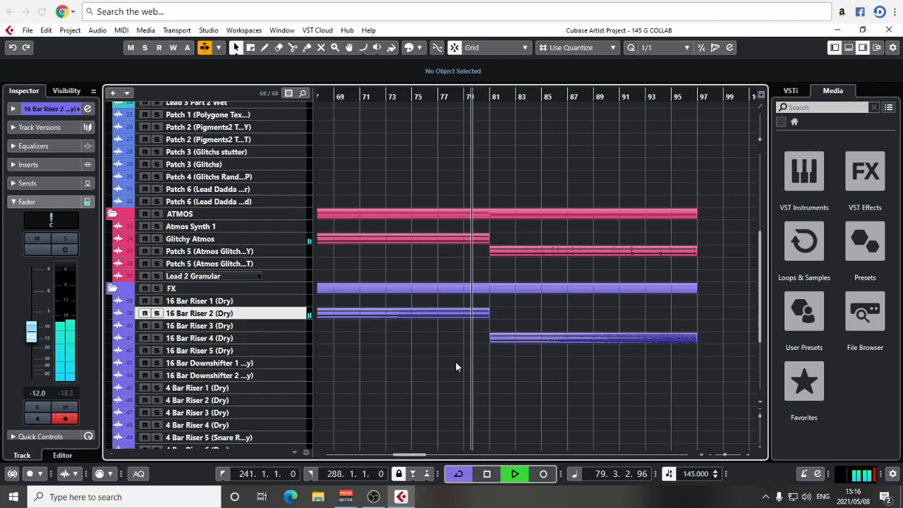
Examine the synth tracks and the expanded DRUMS folder around bar 81 during playback.
{"action": "scroll", "coordinate": [514, 370], "scroll_direction": "up", "scroll_amount": 10}
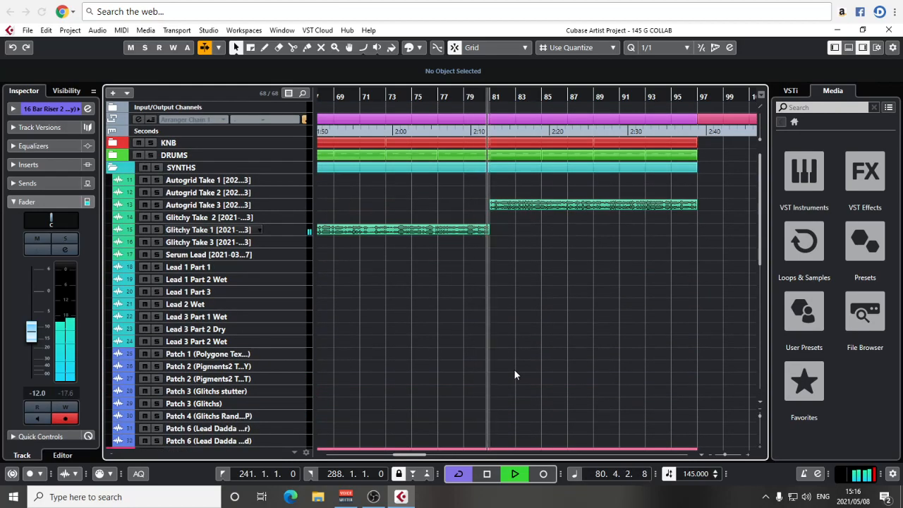
{"action": "scroll", "coordinate": [514, 370], "scroll_direction": "down", "scroll_amount": 10}
{"action": "scroll", "coordinate": [515, 370], "scroll_direction": "up", "scroll_amount": 10}
{"action": "key", "text": "g"}
{"action": "key", "text": "g"}
{"action": "key", "text": "g"}
{"action": "key", "text": "g"}
{"action": "key", "text": "g"}
{"action": "key", "text": "g"}
{"action": "key", "text": "g"}
{"action": "key", "text": "g"}
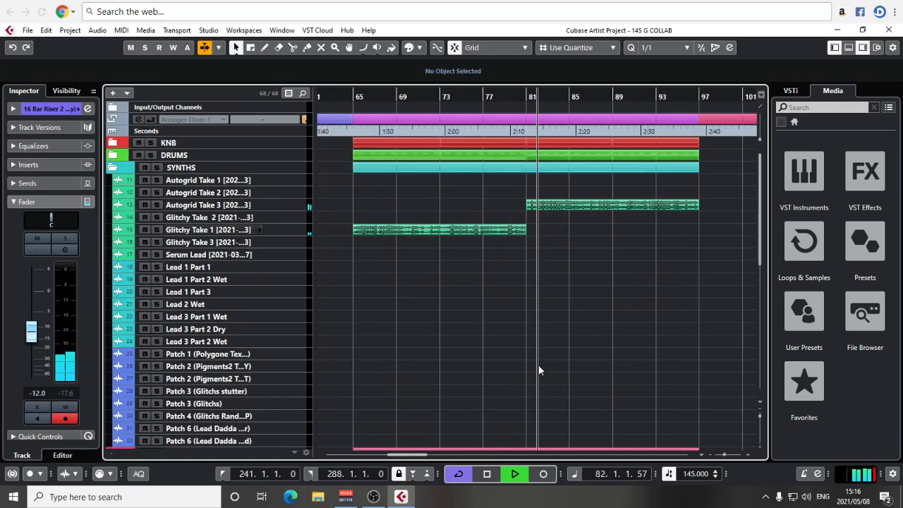
{"action": "scroll", "coordinate": [521, 295], "scroll_direction": "down", "scroll_amount": 8}
{"action": "scroll", "coordinate": [517, 259], "scroll_direction": "right", "scroll_amount": 1}
{"action": "scroll", "coordinate": [506, 268], "scroll_direction": "up", "scroll_amount": 10}
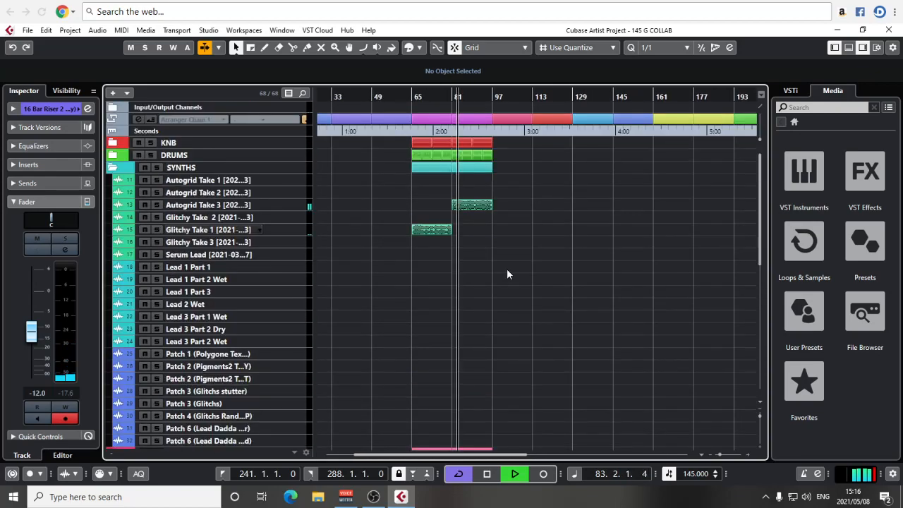
{"action": "key", "text": "h"}
{"action": "key", "text": "h"}
{"action": "key", "text": "h"}
{"action": "key", "text": "h"}
{"action": "scroll", "coordinate": [592, 256], "scroll_direction": "down", "scroll_amount": 3}
{"action": "key", "text": "h"}
{"action": "key", "text": "h"}
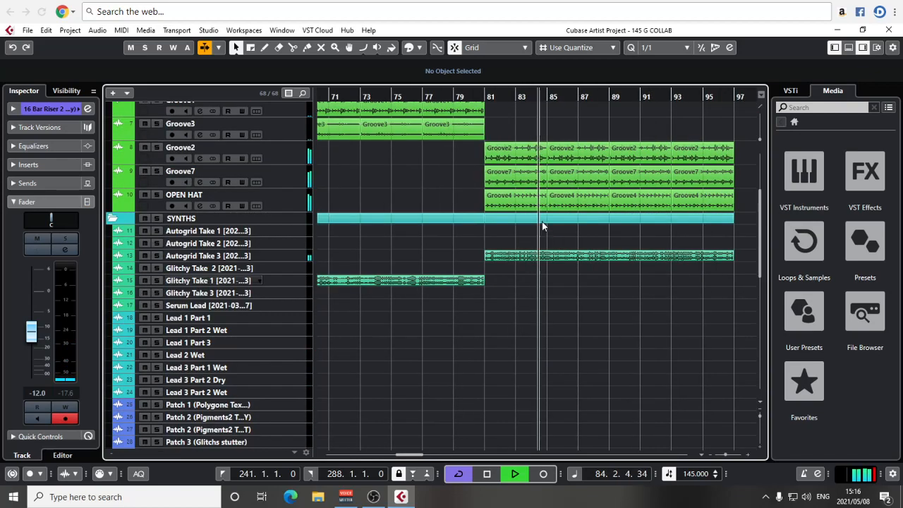
{"action": "scroll", "coordinate": [521, 179], "scroll_direction": "up", "scroll_amount": 3}
{"action": "scroll", "coordinate": [519, 209], "scroll_direction": "down", "scroll_amount": 3}
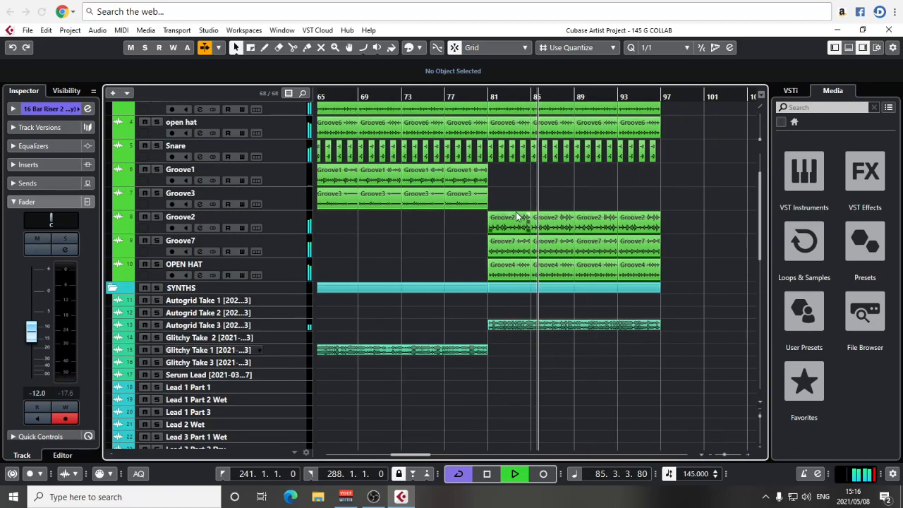
Duplicate the four Groove3 loops into the second D section, from bar 81 to bar 97.
{"action": "left_click_drag", "start_coordinate": [529, 197], "coordinate": [603, 205]}
{"action": "left_click_drag", "start_coordinate": [585, 202], "coordinate": [487, 232]}
{"action": "key", "text": "ctrl+d"}
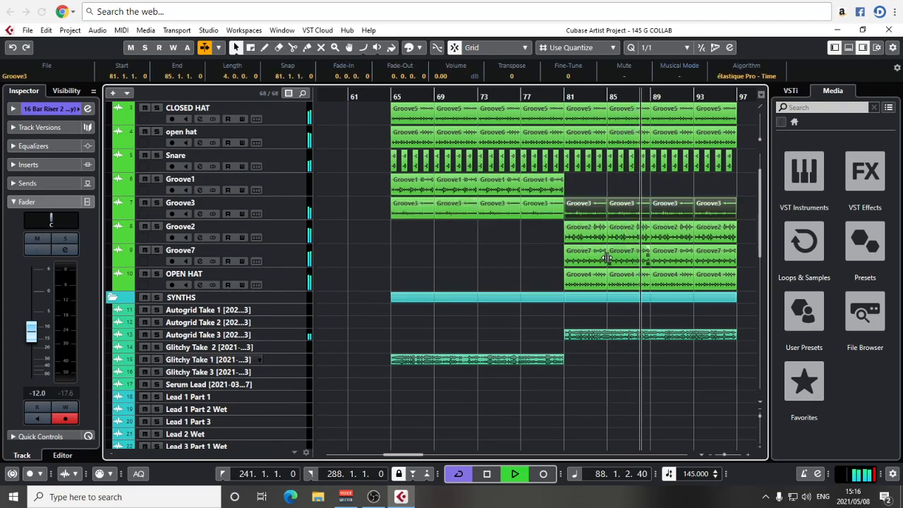
{"action": "left_click", "coordinate": [535, 263]}
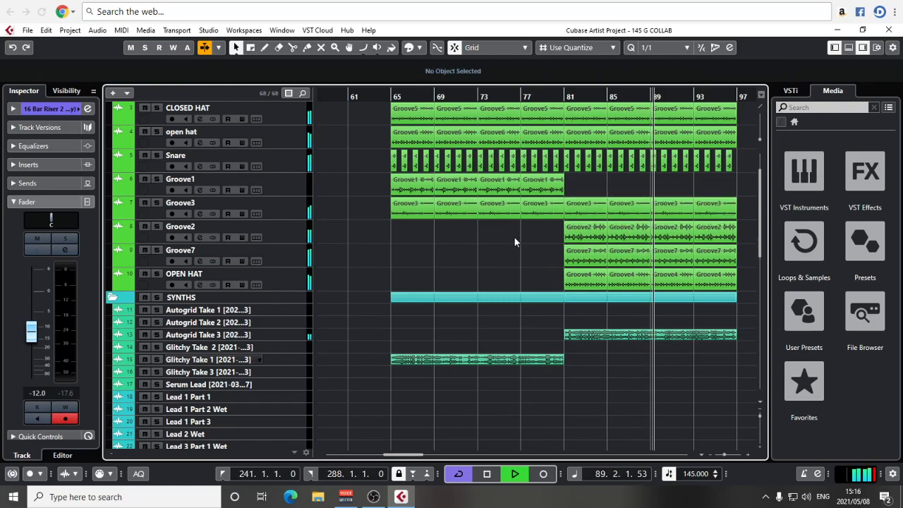
Compare the second D section's drums with Groove2 muted and unmuted.
{"action": "scroll", "coordinate": [494, 247], "scroll_direction": "up", "scroll_amount": 2}
{"action": "scroll", "coordinate": [480, 254], "scroll_direction": "right", "scroll_amount": 2}
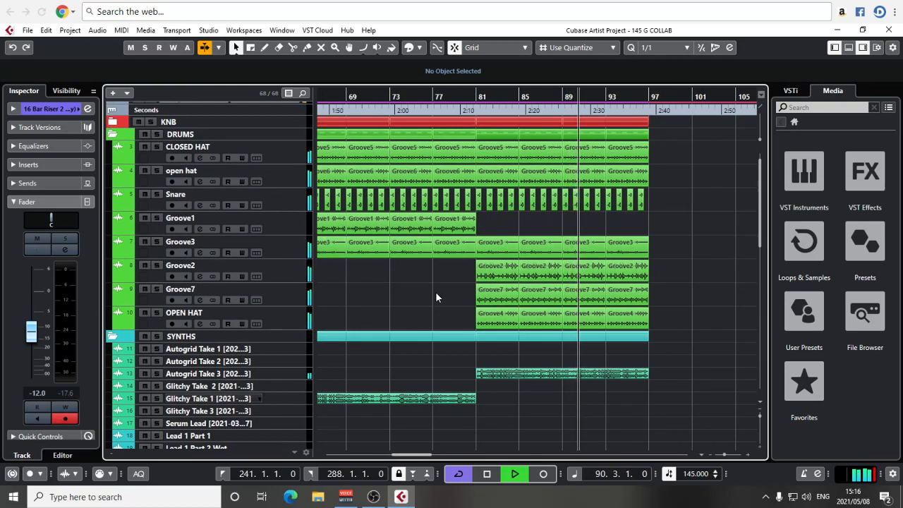
{"action": "left_click", "coordinate": [143, 266]}
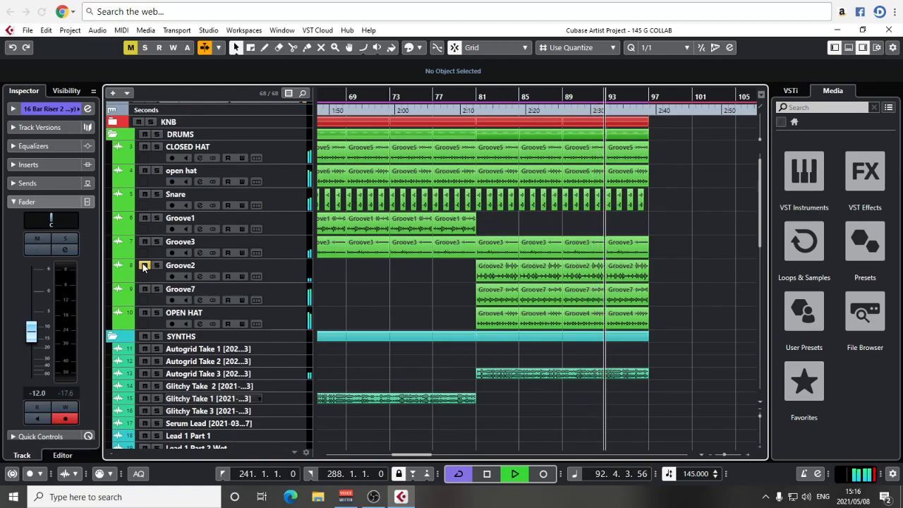
{"action": "left_click", "coordinate": [144, 266]}
Listen to the 16 Bar Riser 4 track in solo near the end of the second D section, and stop playback.
{"action": "scroll", "coordinate": [436, 270], "scroll_direction": "down", "scroll_amount": 3}
{"action": "scroll", "coordinate": [436, 273], "scroll_direction": "down", "scroll_amount": 10}
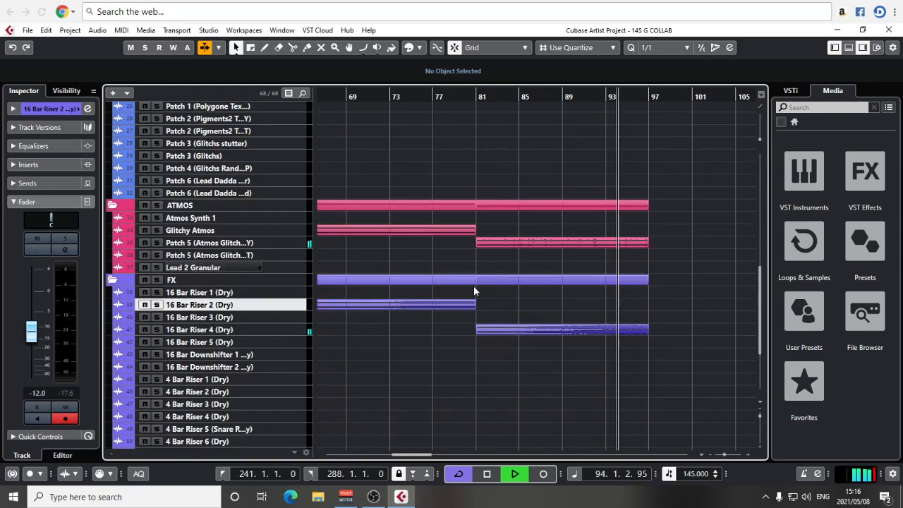
{"action": "left_click", "coordinate": [157, 330]}
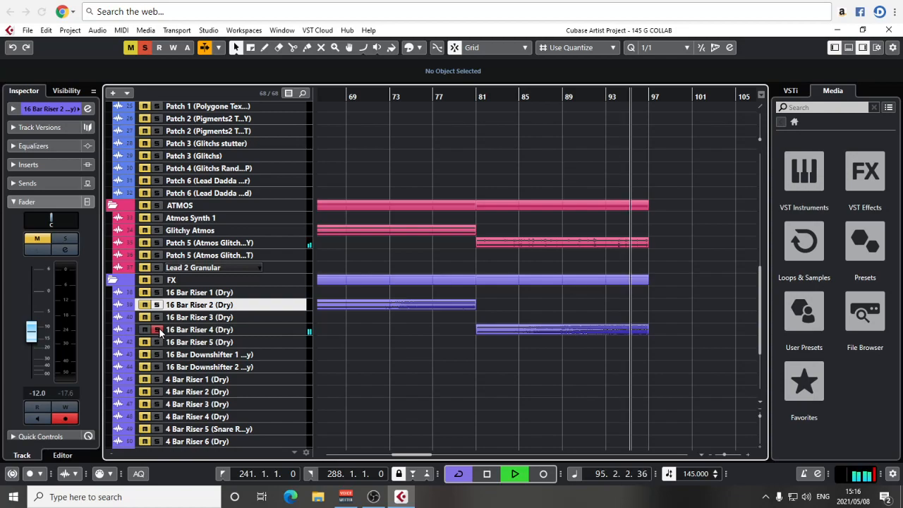
{"action": "key", "text": "g"}
{"action": "key", "text": "g"}
{"action": "key", "text": "g"}
{"action": "key", "text": "g"}
{"action": "key", "text": "g"}
{"action": "key", "text": "g"}
{"action": "key", "text": "g"}
{"action": "key", "text": "g"}
{"action": "key", "text": "g"}
{"action": "key", "text": "g"}
{"action": "key", "text": "g"}
{"action": "key", "text": "g"}
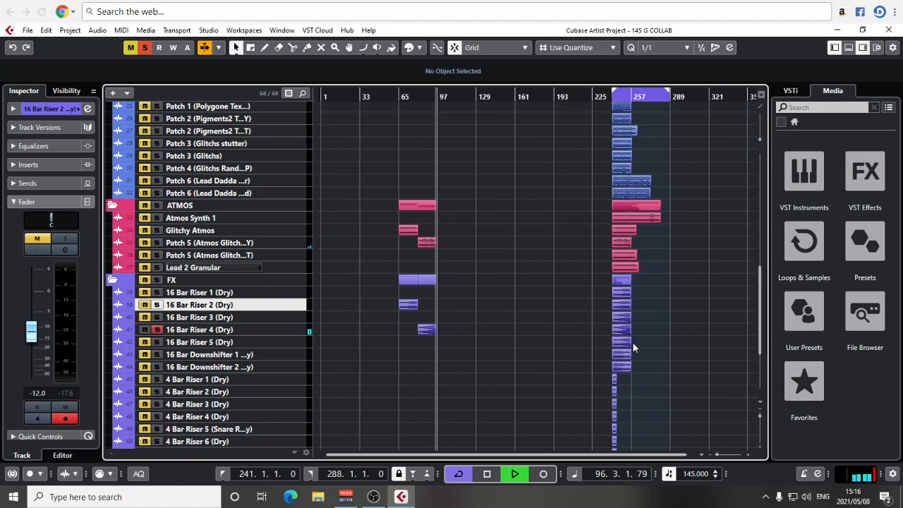
{"action": "key", "text": "space"}
Copy the 16 Bar Riser 3 loop to bar 81 alongside 16 Bar Riser 4, and clear the solo on 16 Bar Riser 4.
{"action": "left_click_drag", "start_coordinate": [614, 317], "coordinate": [427, 318]}
{"action": "left_click", "coordinate": [155, 329]}
{"action": "left_click", "coordinate": [155, 330]}
{"action": "key", "text": "h"}
{"action": "key", "text": "h"}
{"action": "key", "text": "h"}
{"action": "key", "text": "h"}
{"action": "key", "text": "h"}
{"action": "key", "text": "h"}
{"action": "key", "text": "h"}
{"action": "key", "text": "h"}
{"action": "key", "text": "h"}
{"action": "key", "text": "h"}
{"action": "key", "text": "h"}
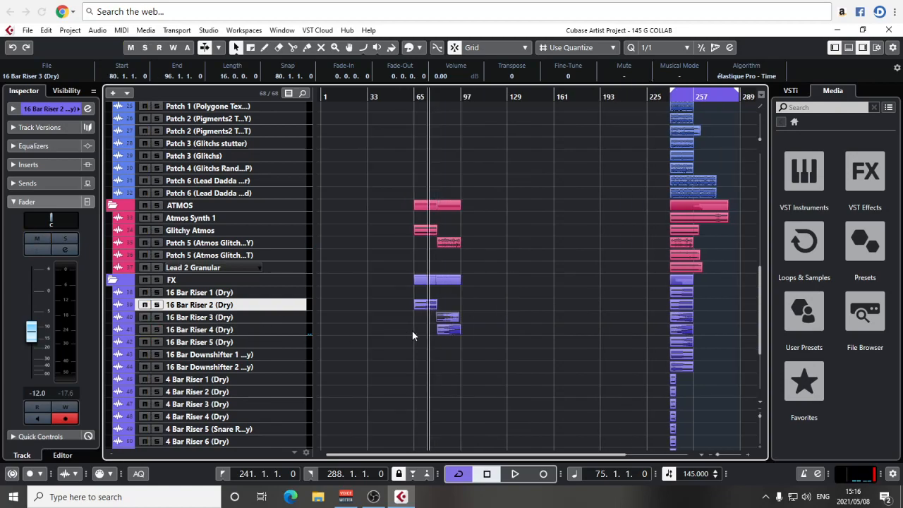
{"action": "left_click_drag", "start_coordinate": [677, 335], "coordinate": [382, 327]}
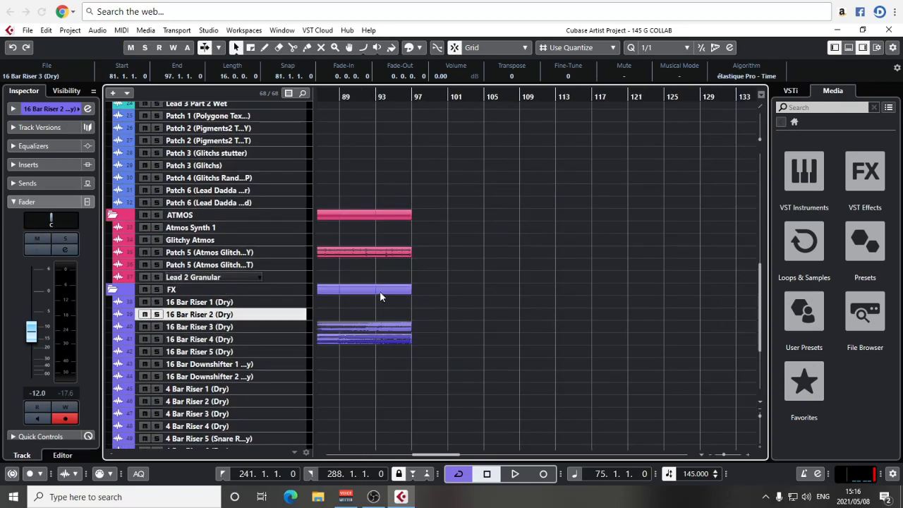
Listen to the layered 16 Bar Riser 3 and 4 loops from bar 91, and stop playback.
{"action": "left_click", "coordinate": [365, 99]}
{"action": "key", "text": "h"}
{"action": "key", "text": "h"}
{"action": "key", "text": "h"}
{"action": "key", "text": "h"}
{"action": "key", "text": "space"}
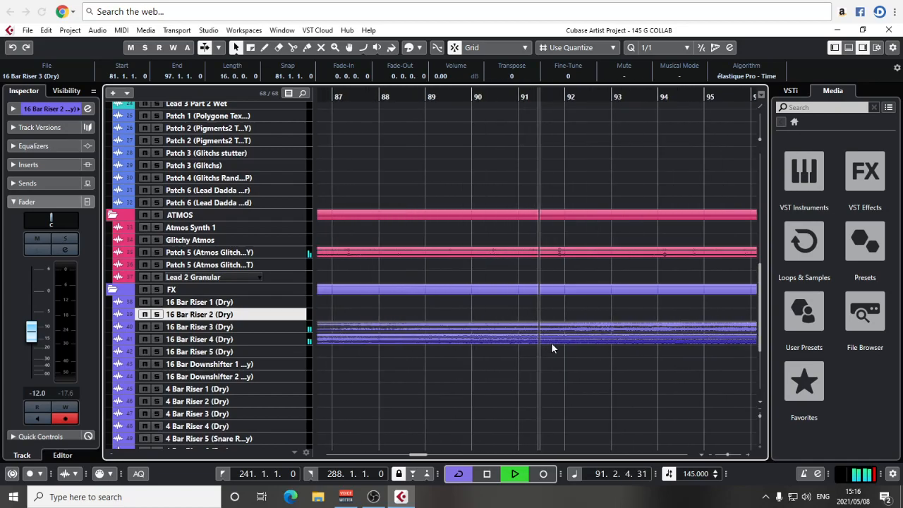
{"action": "key", "text": "g"}
{"action": "key", "text": "g"}
{"action": "key", "text": "g"}
{"action": "key", "text": "g"}
{"action": "key", "text": "space"}
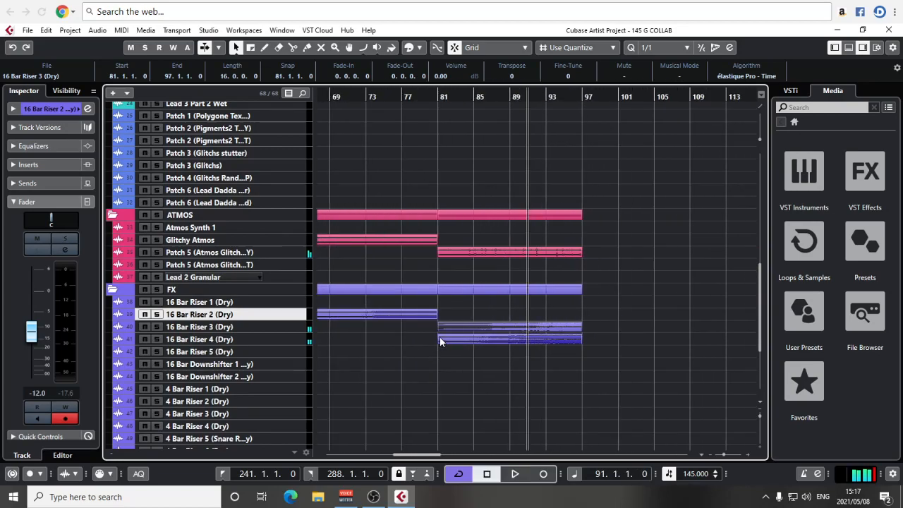
Enlarge the 16 Bar Riser 4 track and add a fade-in across the full length of its loop at bar 81.
{"action": "left_click", "coordinate": [437, 340]}
{"action": "key", "text": "h"}
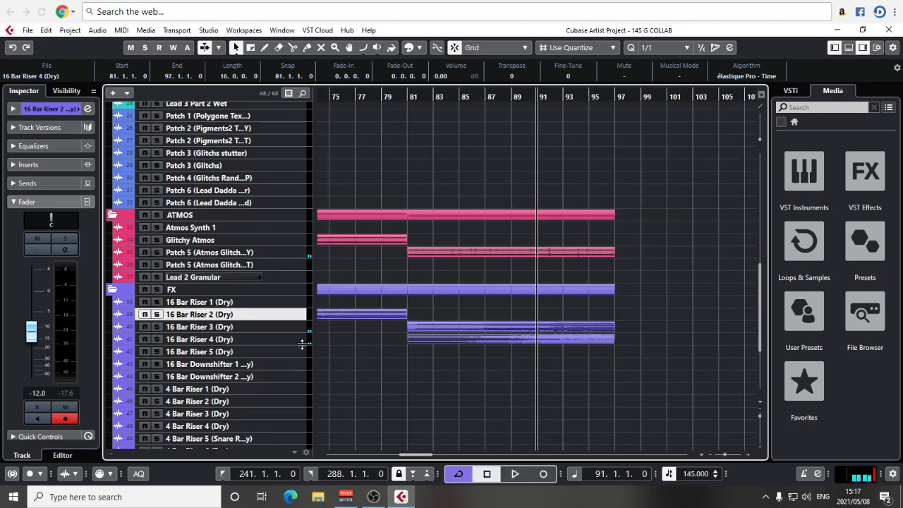
{"action": "left_click_drag", "start_coordinate": [302, 345], "coordinate": [303, 411]}
{"action": "left_click_drag", "start_coordinate": [410, 340], "coordinate": [618, 369]}
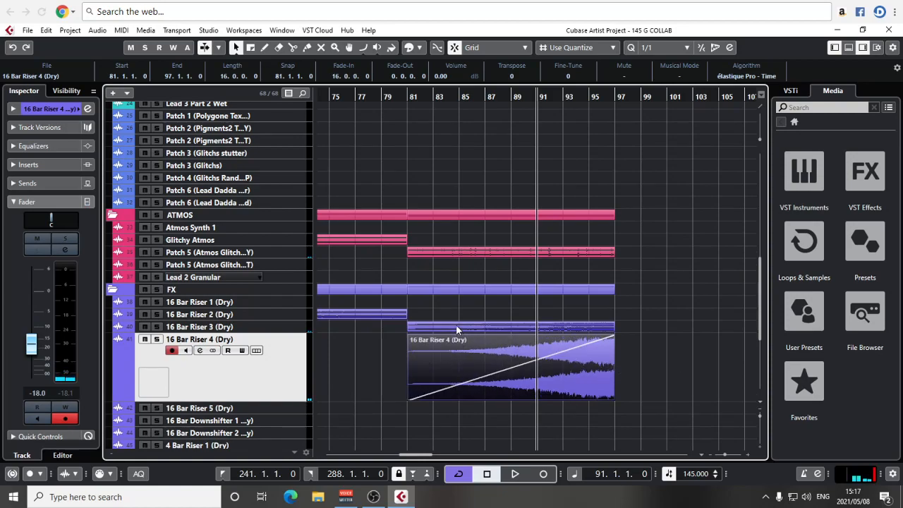
Enlarge the 16 Bar Riser 3 track, pan 16 Bar Riser 4 left and pan 16 Bar Riser 3 to R34.
{"action": "left_click", "coordinate": [456, 326]}
{"action": "left_click_drag", "start_coordinate": [289, 332], "coordinate": [289, 355]}
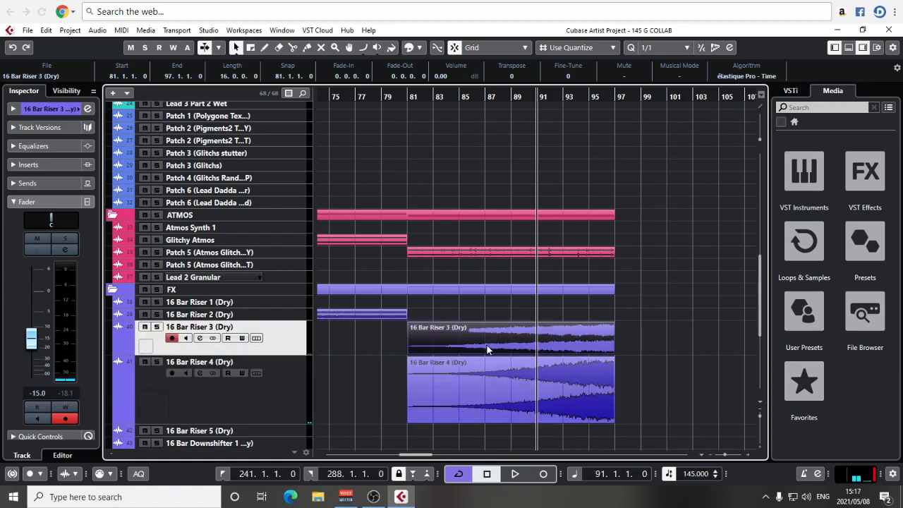
{"action": "left_click_drag", "start_coordinate": [57, 224], "coordinate": [48, 223]}
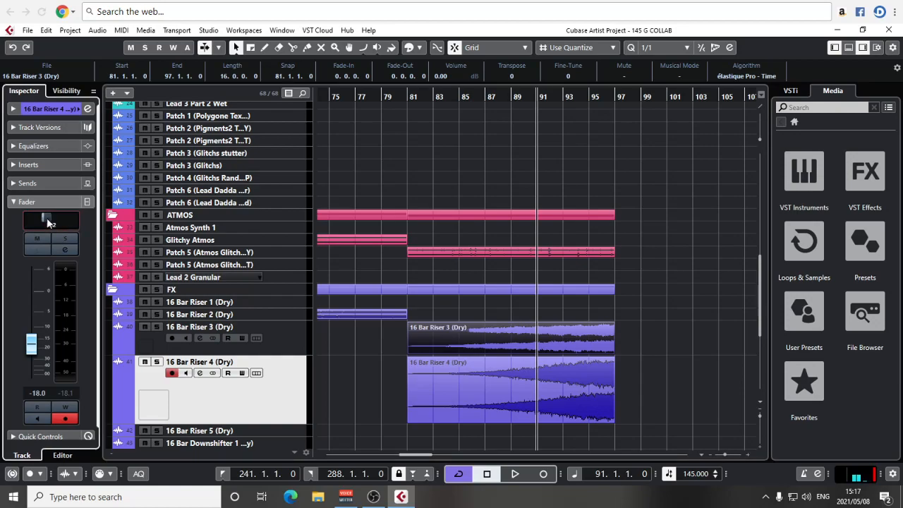
{"action": "left_click", "coordinate": [209, 347]}
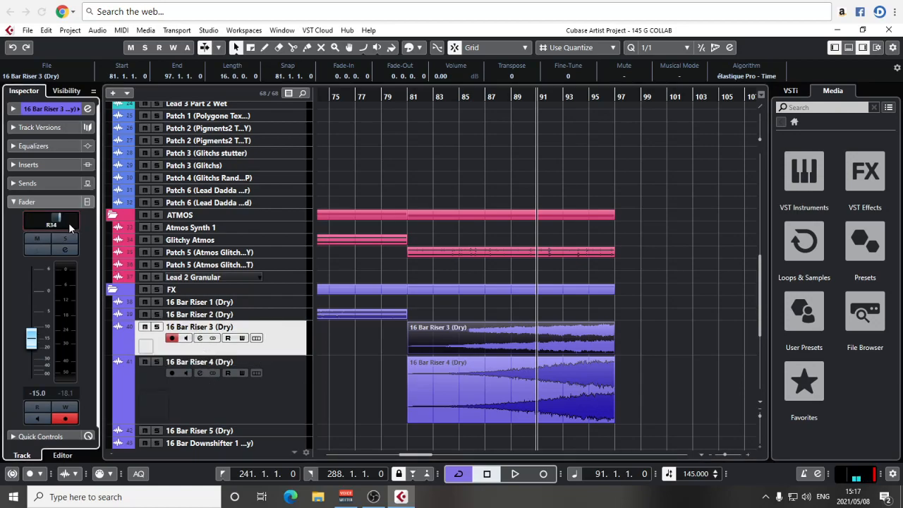
Collapse the track's fader section and set all tracks to a height of two rows.
{"action": "left_click", "coordinate": [58, 203]}
{"action": "key", "text": "g"}
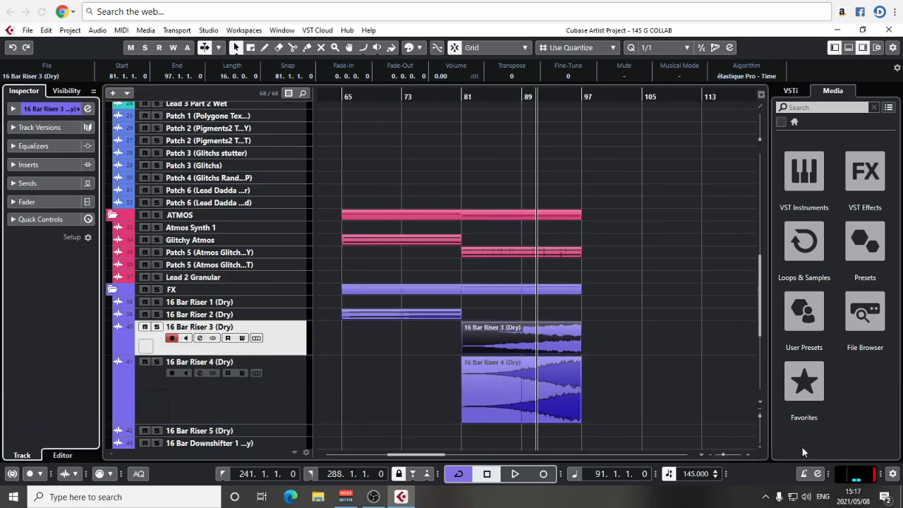
{"action": "left_click", "coordinate": [765, 408]}
{"action": "left_click", "coordinate": [782, 286]}
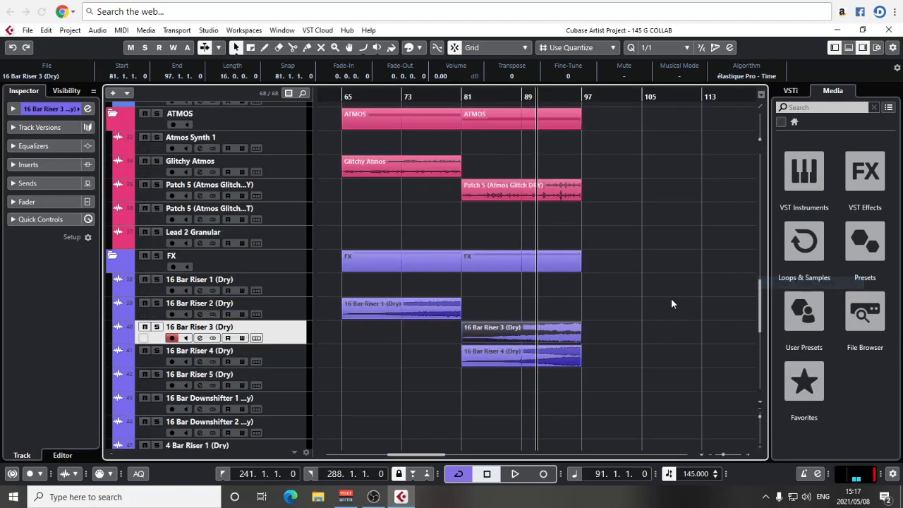
Set all tracks to a height of one row and place the playhead at bar 65.
{"action": "key", "text": "g"}
{"action": "left_click", "coordinate": [762, 407]}
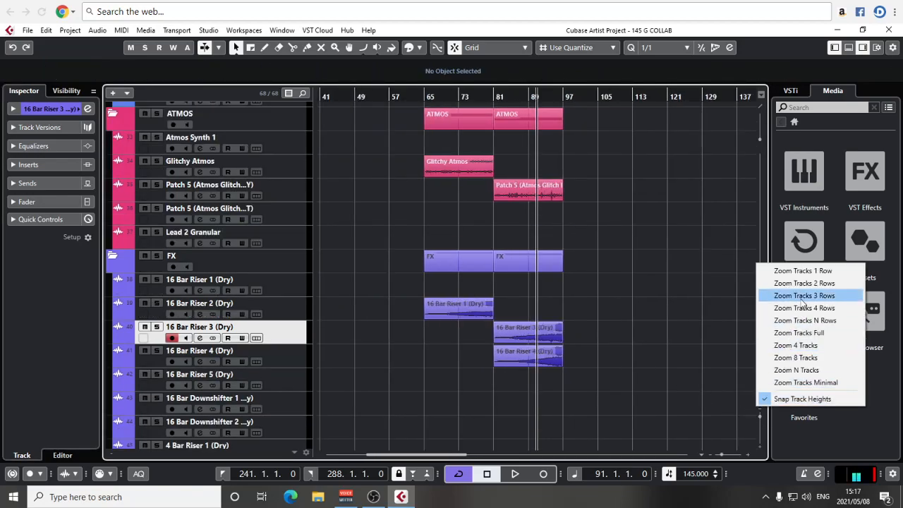
{"action": "left_click", "coordinate": [805, 269]}
{"action": "key", "text": "g"}
{"action": "key", "text": "g"}
{"action": "key", "text": "g"}
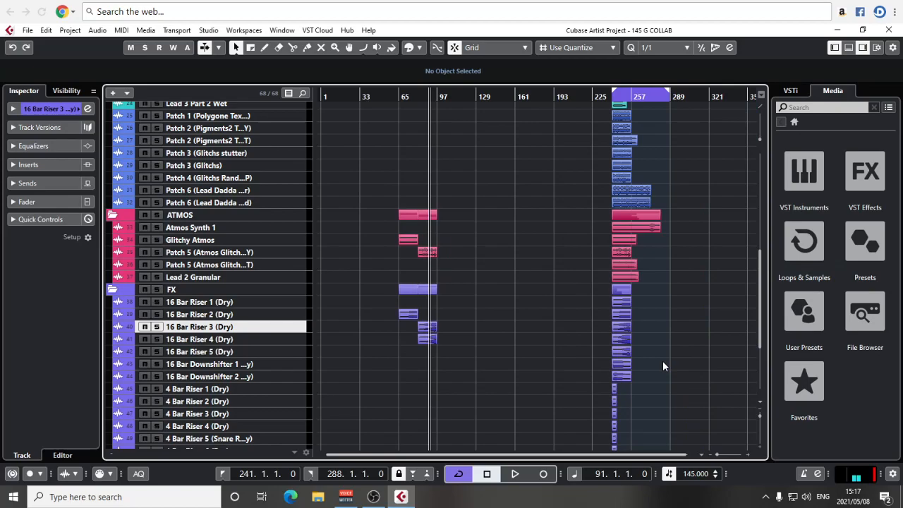
{"action": "scroll", "coordinate": [531, 328], "scroll_direction": "up", "scroll_amount": 10}
{"action": "key", "text": "h"}
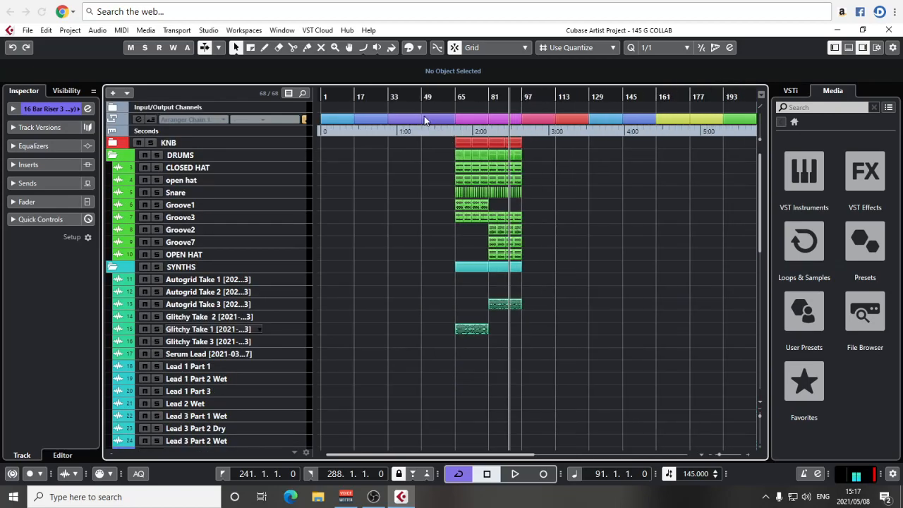
{"action": "left_click", "coordinate": [450, 96]}
Set all tracks to a height of two rows so the source FX loops at bar 241 are readable.
{"action": "scroll", "coordinate": [543, 238], "scroll_direction": "down", "scroll_amount": 10}
{"action": "key", "text": "g"}
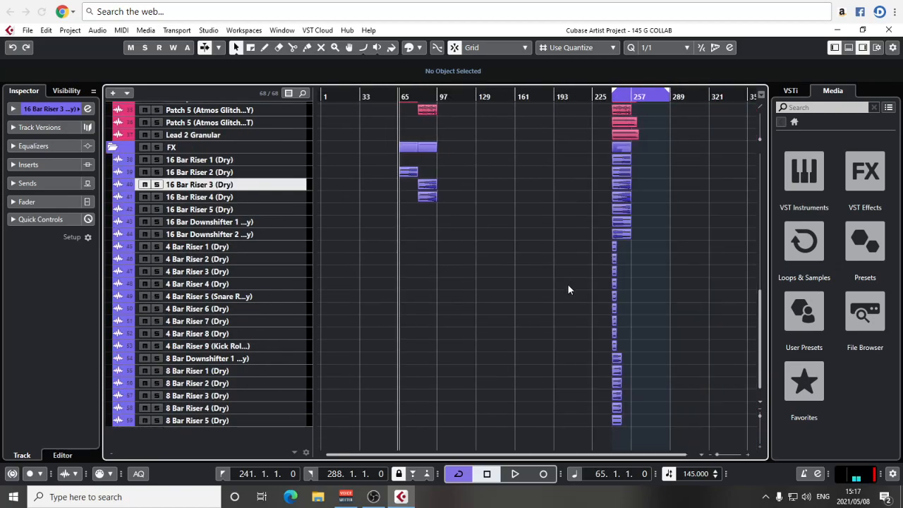
{"action": "scroll", "coordinate": [614, 359], "scroll_direction": "up", "scroll_amount": 6}
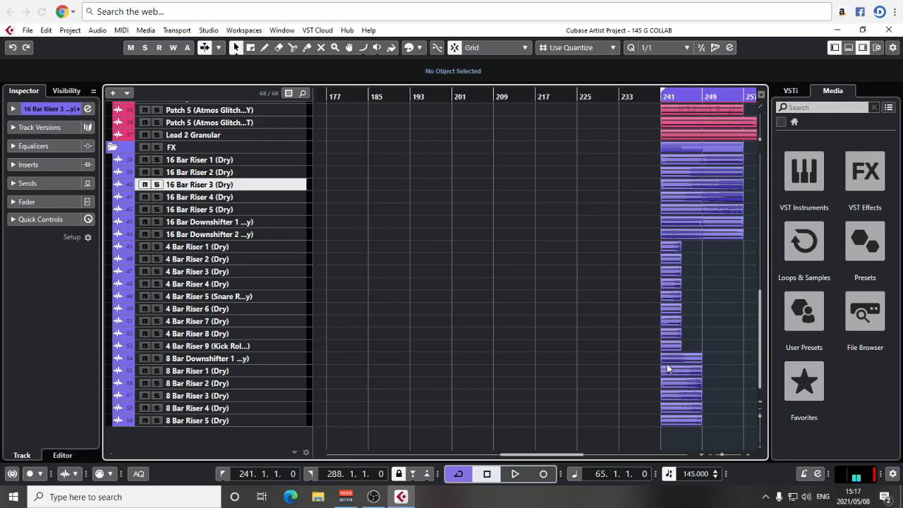
{"action": "scroll", "coordinate": [669, 322], "scroll_direction": "up", "scroll_amount": 5}
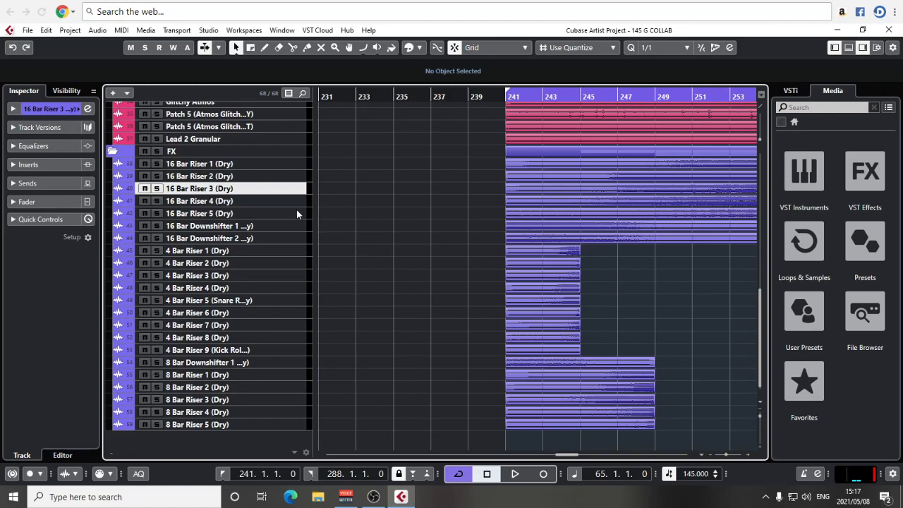
{"action": "left_click", "coordinate": [760, 401]}
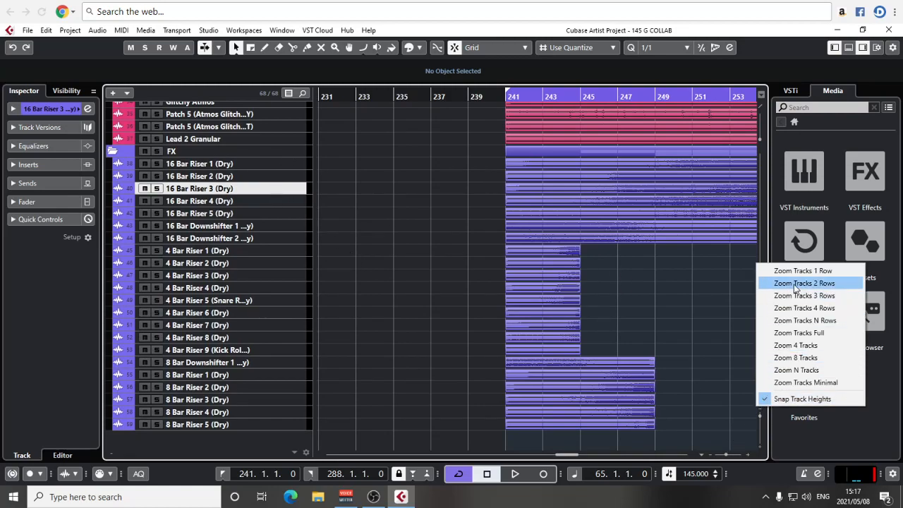
{"action": "left_click", "coordinate": [800, 283]}
{"action": "scroll", "coordinate": [556, 290], "scroll_direction": "up", "scroll_amount": 4}
{"action": "scroll", "coordinate": [557, 290], "scroll_direction": "down", "scroll_amount": 9}
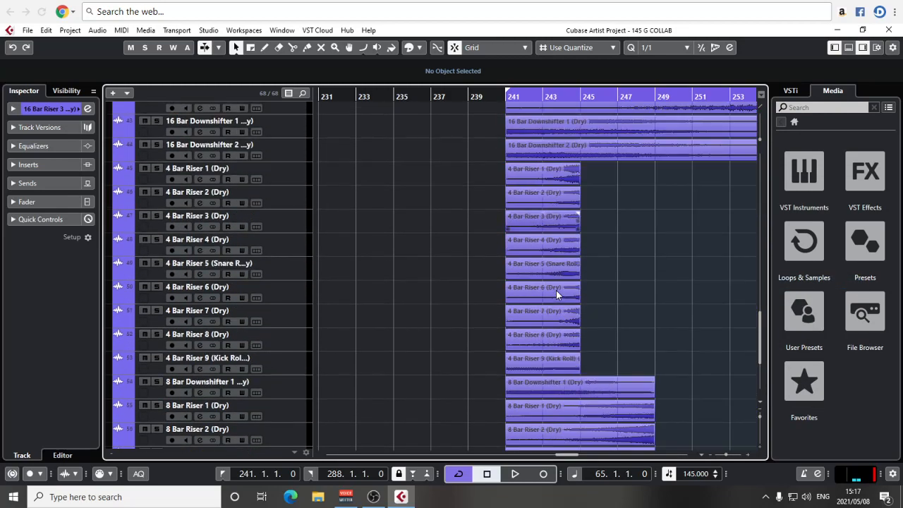
Look through the source riser and downshifter loops at bar 241, including 4 Bar Riser 7 to 9 and 8 Bar Downshifter 1.
{"action": "left_click", "coordinate": [553, 294]}
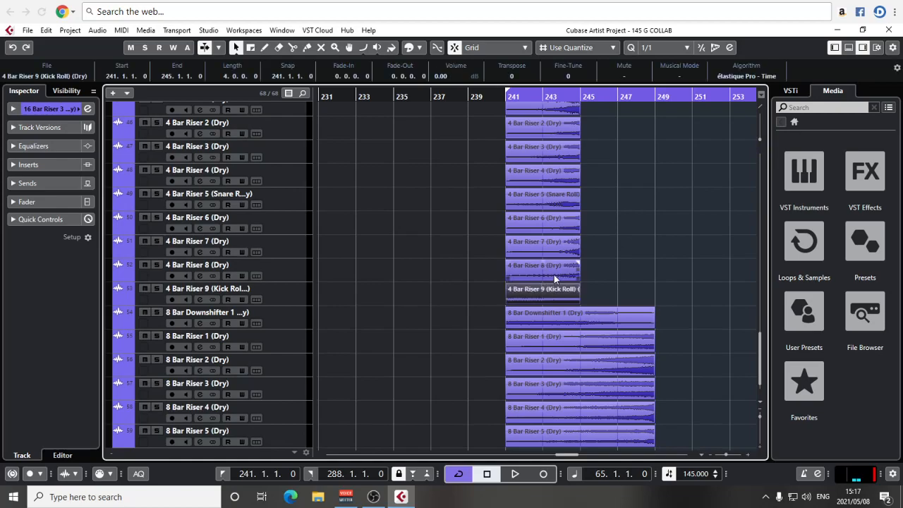
{"action": "left_click", "coordinate": [555, 273]}
{"action": "left_click", "coordinate": [555, 250]}
{"action": "scroll", "coordinate": [559, 337], "scroll_direction": "down", "scroll_amount": 1}
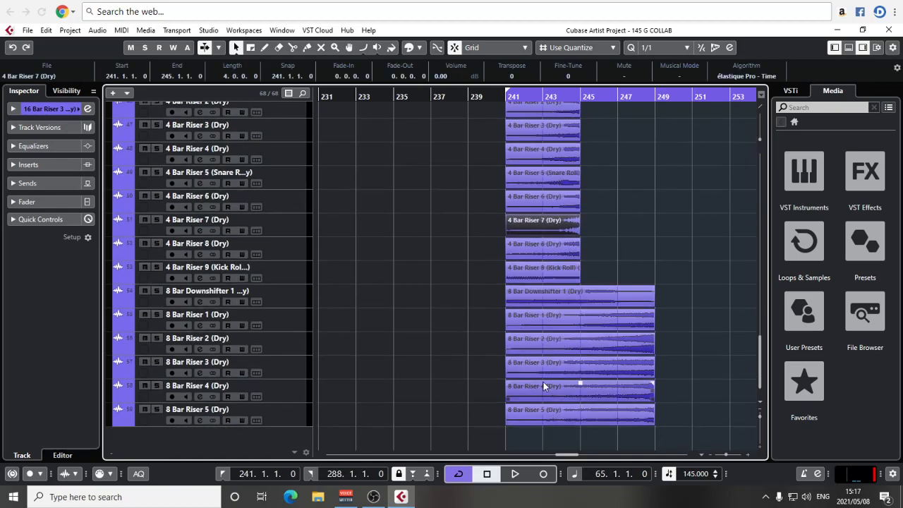
{"action": "left_click", "coordinate": [556, 304]}
{"action": "scroll", "coordinate": [556, 305], "scroll_direction": "down", "scroll_amount": 6, "text": "ctrl"}
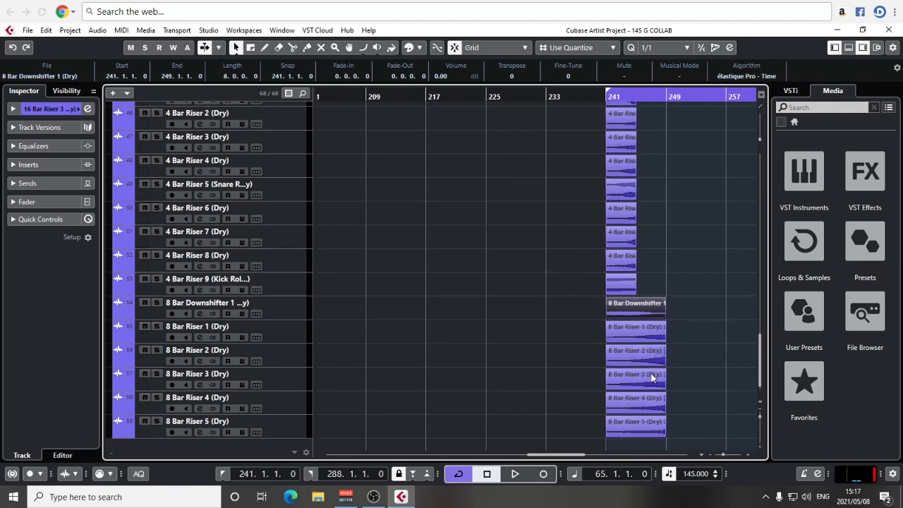
{"action": "scroll", "coordinate": [638, 298], "scroll_direction": "up", "scroll_amount": 9}
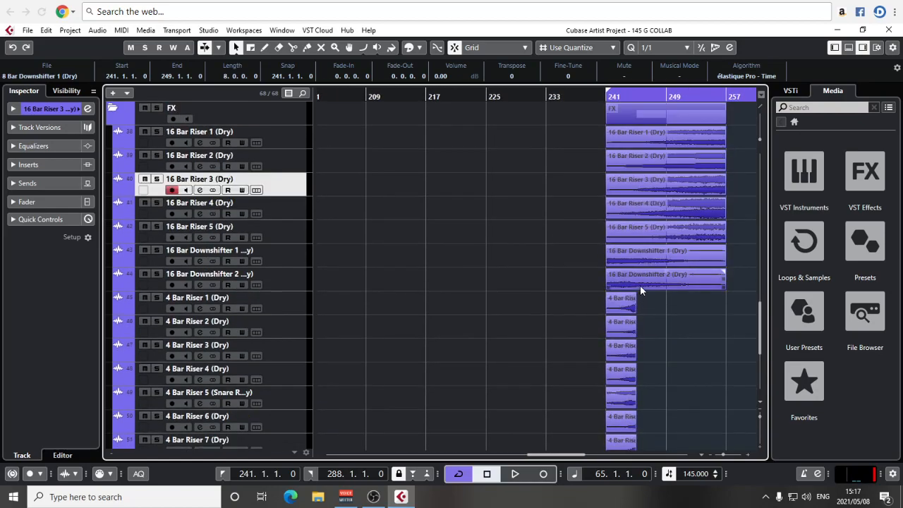
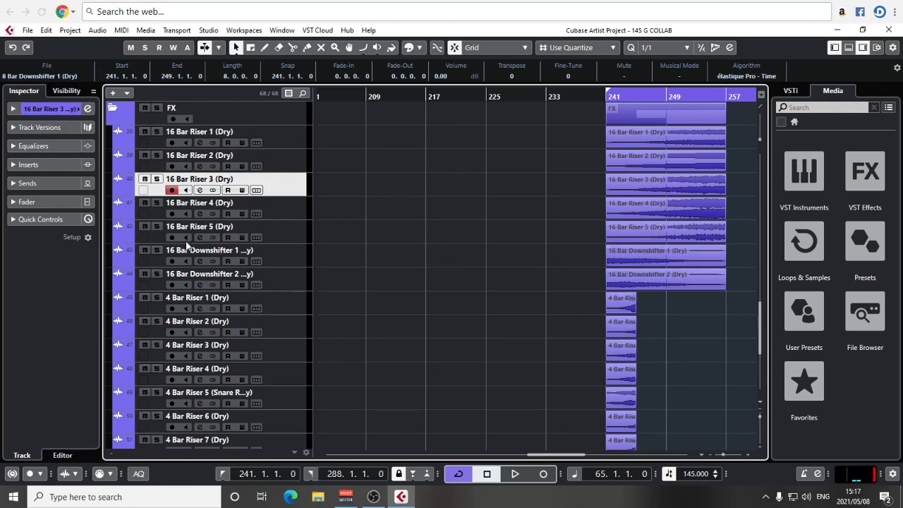
Solo the 16 Bar Downshifter 1 track and listen to its loop from bar 241.
{"action": "left_click", "coordinate": [157, 250]}
{"action": "left_click", "coordinate": [614, 96]}
{"action": "key", "text": "space"}
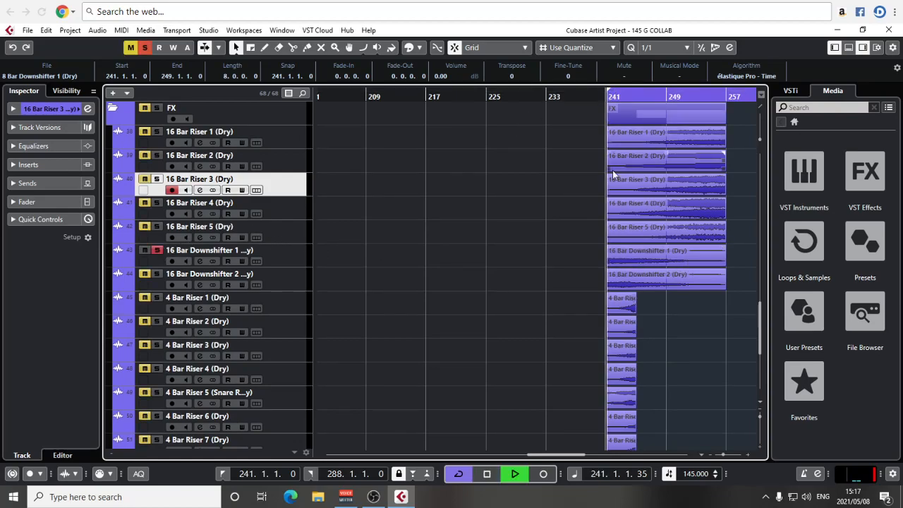
{"action": "key", "text": "h"}
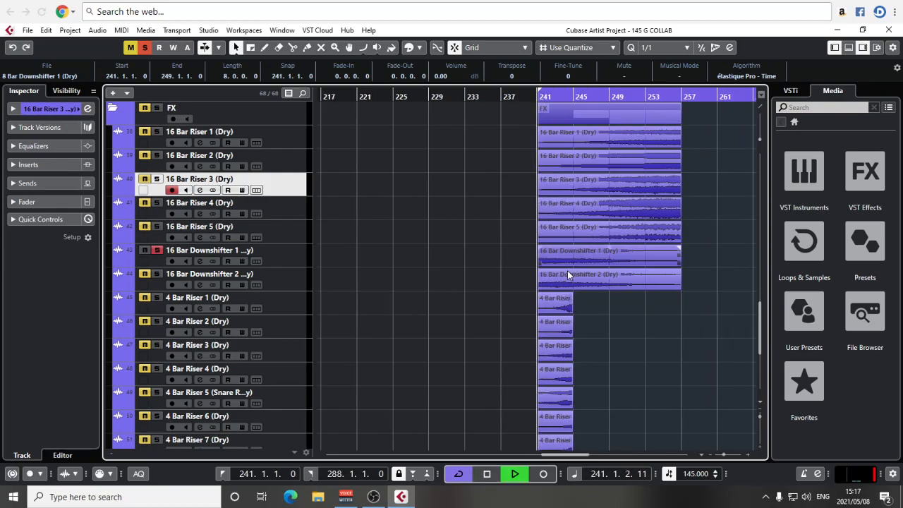
{"action": "left_click", "coordinate": [298, 261]}
{"action": "key", "text": "space"}
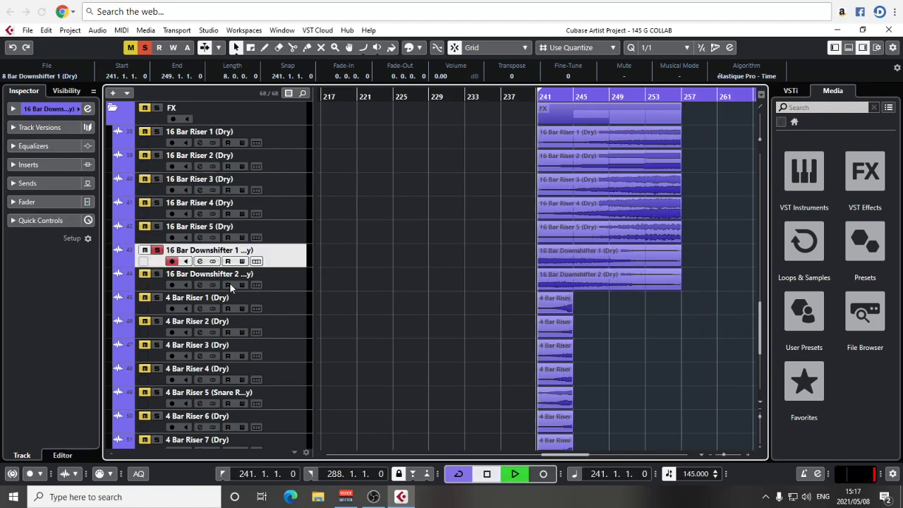
{"action": "key", "text": "space"}
Solo 16 Bar Downshifter 2 instead of 16 Bar Downshifter 1, listen to it from bar 241, and clear the solo.
{"action": "left_click", "coordinate": [156, 274]}
{"action": "left_click", "coordinate": [158, 251]}
{"action": "key", "text": "space"}
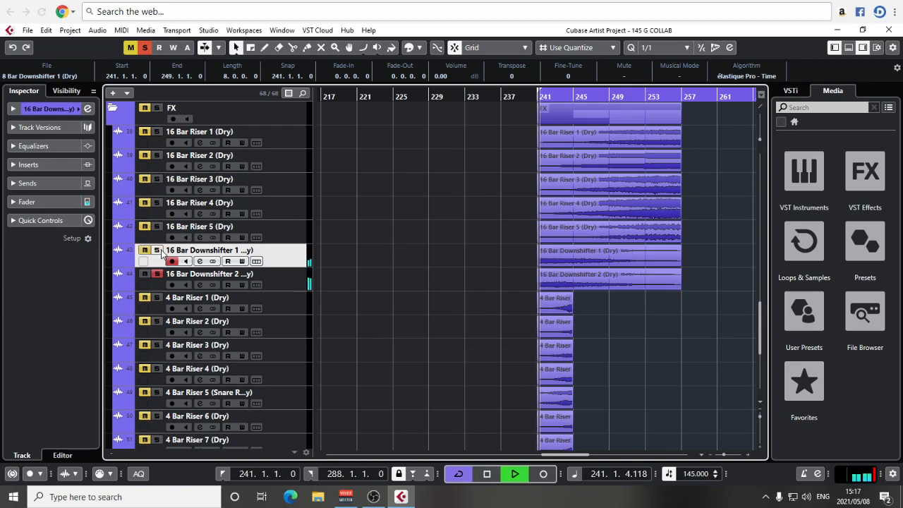
{"action": "key", "text": "space"}
{"action": "left_click", "coordinate": [157, 274]}
Copy the 16 Bar Downshifter 1 loop from bar 241 to bar 81 on the same track.
{"action": "key", "text": "g"}
{"action": "key", "text": "g"}
{"action": "key", "text": "g"}
{"action": "key", "text": "g"}
{"action": "left_click_drag", "start_coordinate": [564, 257], "coordinate": [378, 284]}
{"action": "key", "text": "g"}
{"action": "key", "text": "g"}
{"action": "scroll", "coordinate": [412, 282], "scroll_direction": "up", "scroll_amount": 6}
{"action": "key", "text": "g"}
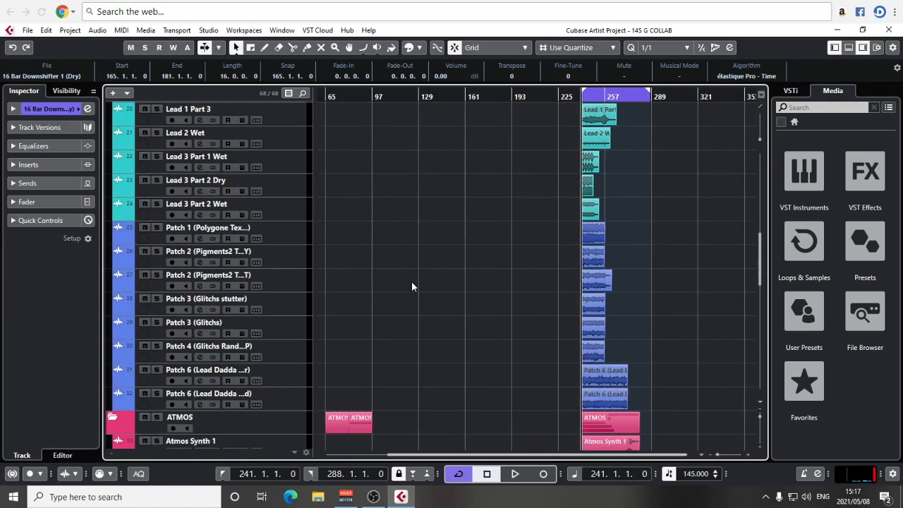
{"action": "key", "text": "g"}
{"action": "scroll", "coordinate": [412, 284], "scroll_direction": "down", "scroll_amount": 6}
{"action": "left_click_drag", "start_coordinate": [522, 297], "coordinate": [430, 288]}
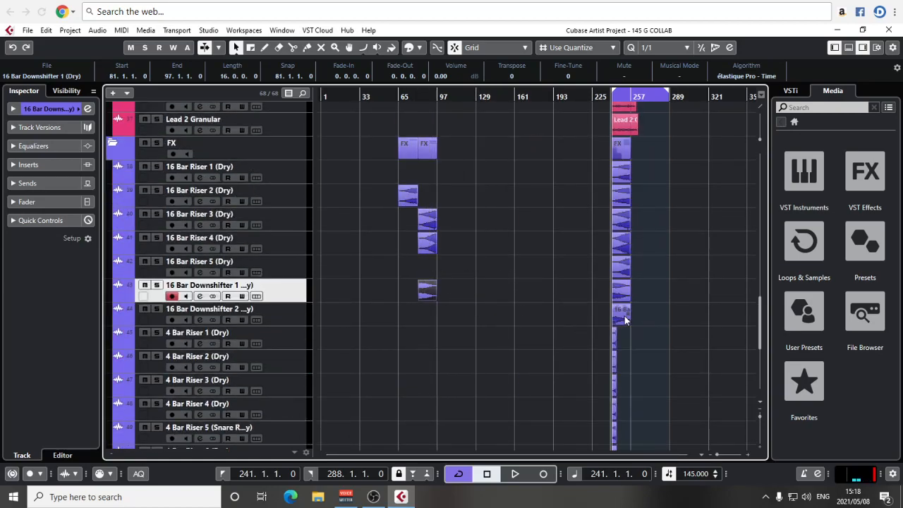
Copy the 16 Bar Downshifter 2 loop from bar 241 to bar 65 on the same track.
{"action": "left_click_drag", "start_coordinate": [620, 316], "coordinate": [410, 315]}
{"action": "key", "text": "h"}
{"action": "key", "text": "h"}
{"action": "key", "text": "h"}
{"action": "key", "text": "h"}
{"action": "key", "text": "h"}
{"action": "scroll", "coordinate": [436, 284], "scroll_direction": "up", "scroll_amount": 1}
{"action": "left_click_drag", "start_coordinate": [436, 282], "coordinate": [748, 296]}
{"action": "left_click_drag", "start_coordinate": [409, 321], "coordinate": [601, 309]}
{"action": "key", "text": "h"}
{"action": "key", "text": "h"}
{"action": "key", "text": "h"}
{"action": "key", "text": "h"}
{"action": "key", "text": "h"}
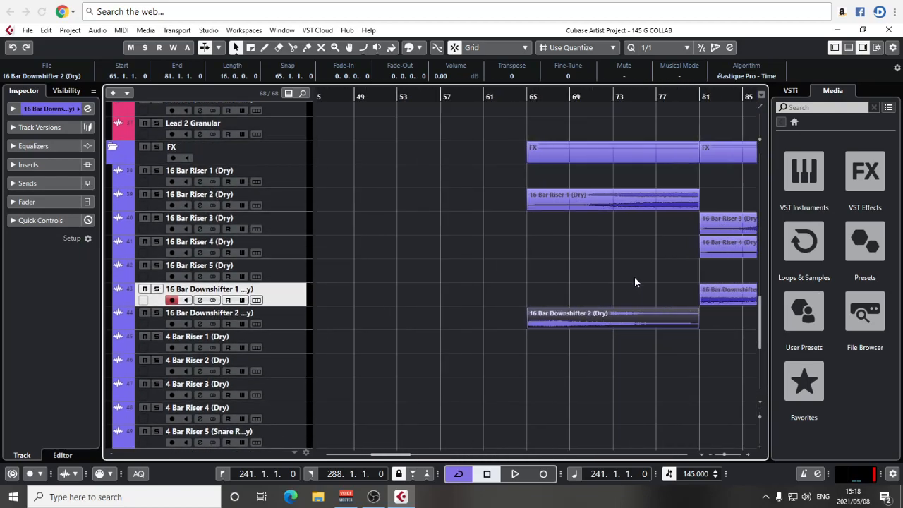
Shorten the 16 Bar Downshifter 2 loop at bar 65 to 4 bars with a 4-bar fade-out, and play it from bar 65.
{"action": "left_click_drag", "start_coordinate": [645, 280], "coordinate": [564, 294]}
{"action": "key", "text": "h"}
{"action": "key", "text": "h"}
{"action": "left_click_drag", "start_coordinate": [602, 336], "coordinate": [398, 324]}
{"action": "left_click", "coordinate": [396, 98]}
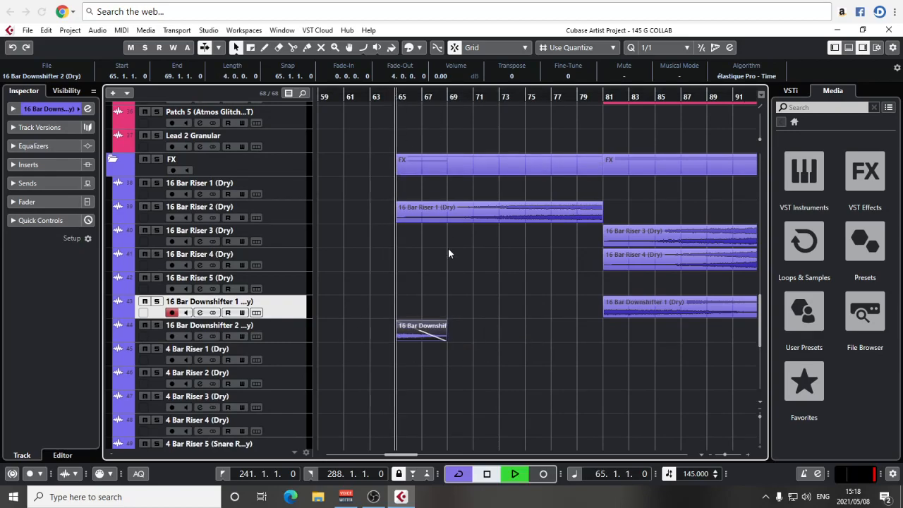
{"action": "left_click", "coordinate": [496, 334]}
{"action": "key", "text": "g"}
{"action": "key", "text": "g"}
{"action": "scroll", "coordinate": [551, 318], "scroll_direction": "right", "scroll_amount": 2}
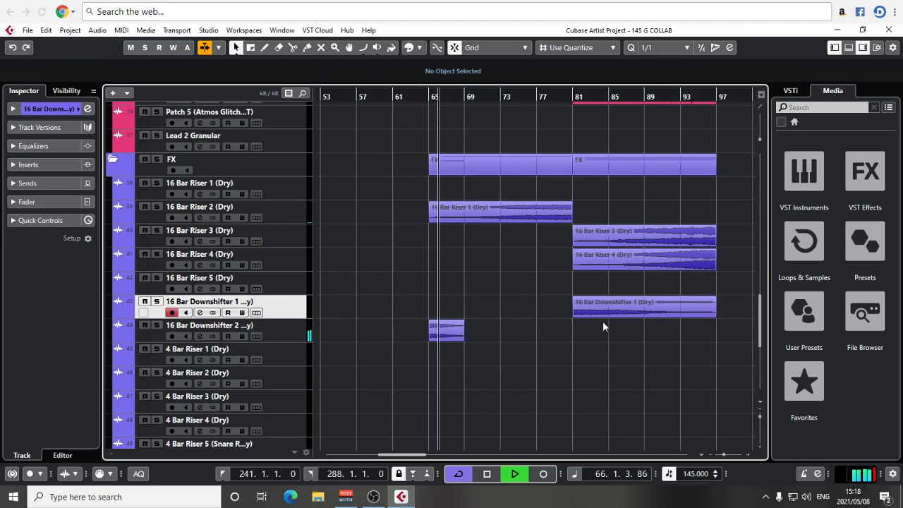
Play from bar 80, add a fade-out across the full length of the 16 Bar Downshifter 1 loop at bar 81, and stop playback.
{"action": "left_click", "coordinate": [565, 102]}
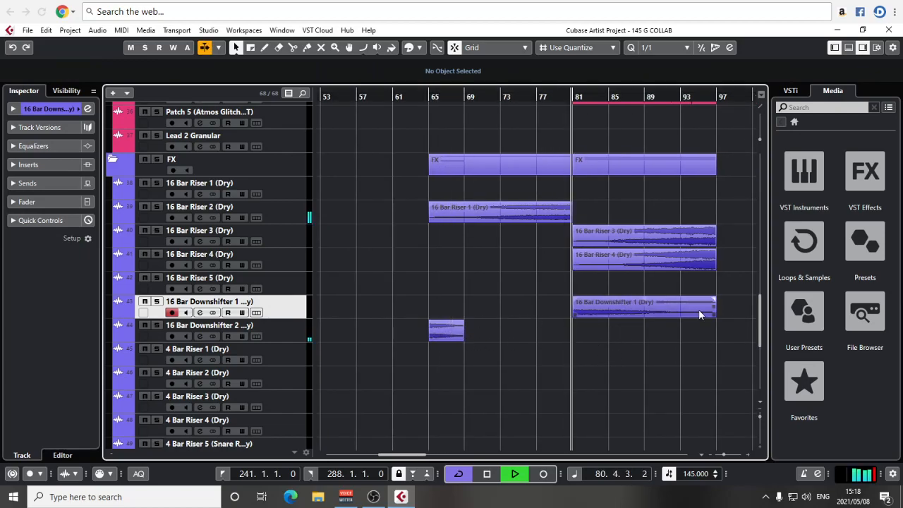
{"action": "left_click_drag", "start_coordinate": [714, 300], "coordinate": [547, 309]}
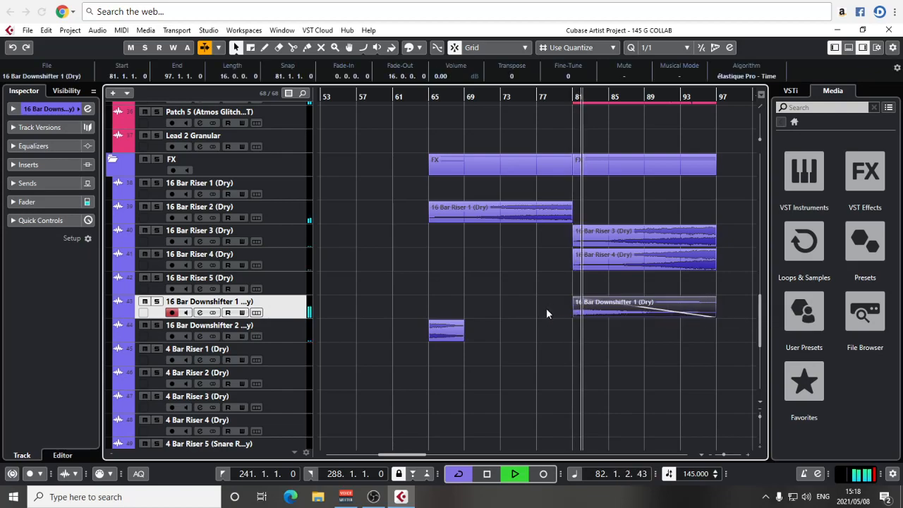
{"action": "left_click", "coordinate": [566, 325]}
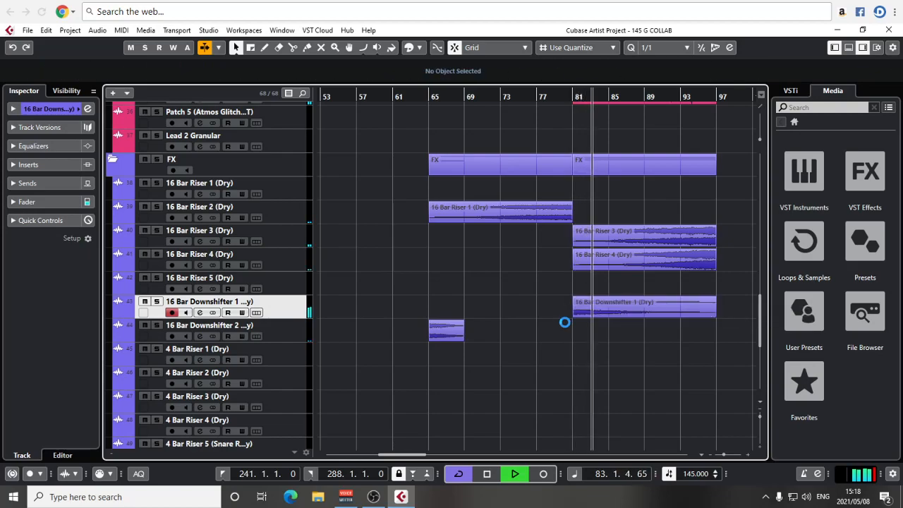
{"action": "key", "text": "g"}
{"action": "key", "text": "g"}
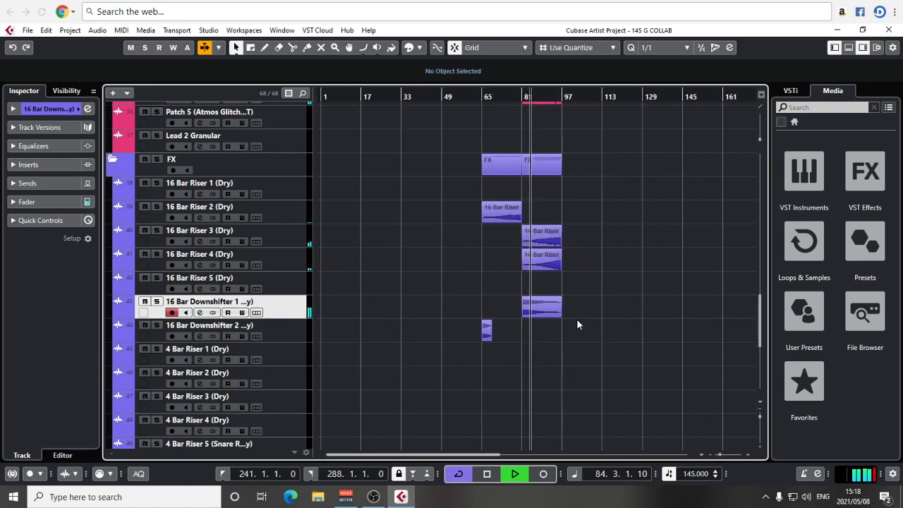
{"action": "key", "text": "g"}
{"action": "key", "text": "space"}
Solo the 4 Bar Riser 9 (Kick Roll) track, listen to its loop from bar 241, and clear the solo.
{"action": "scroll", "coordinate": [576, 319], "scroll_direction": "down", "scroll_amount": 8}
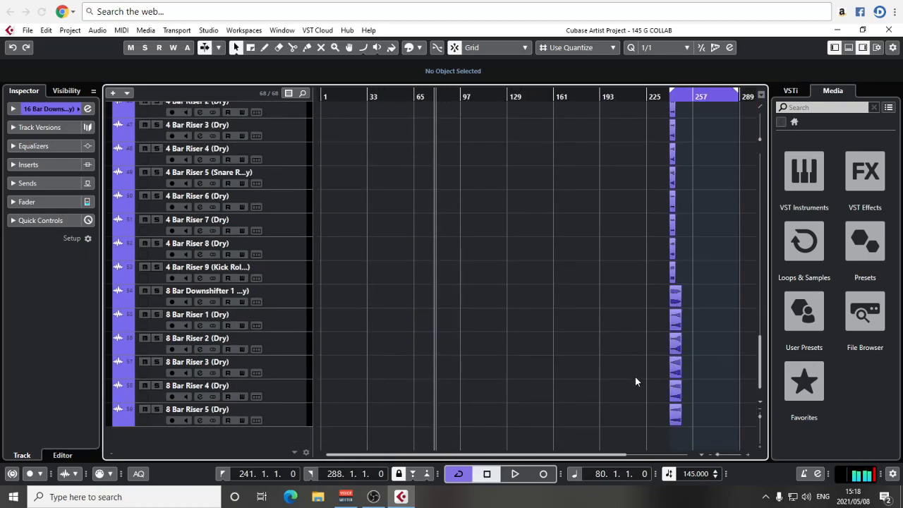
{"action": "scroll", "coordinate": [526, 380], "scroll_direction": "up", "scroll_amount": 1}
{"action": "scroll", "coordinate": [482, 352], "scroll_direction": "right", "scroll_amount": 3}
{"action": "scroll", "coordinate": [559, 308], "scroll_direction": "up", "scroll_amount": 6}
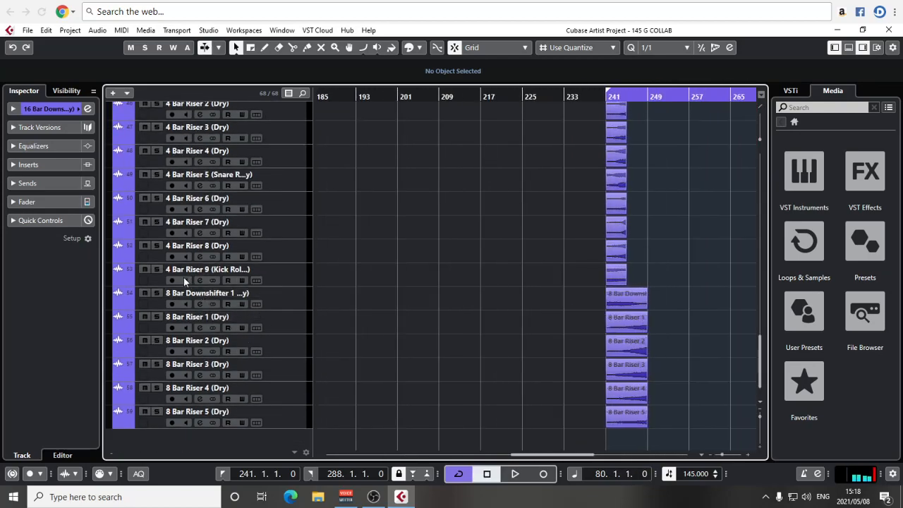
{"action": "left_click", "coordinate": [157, 268]}
{"action": "left_click", "coordinate": [617, 96]}
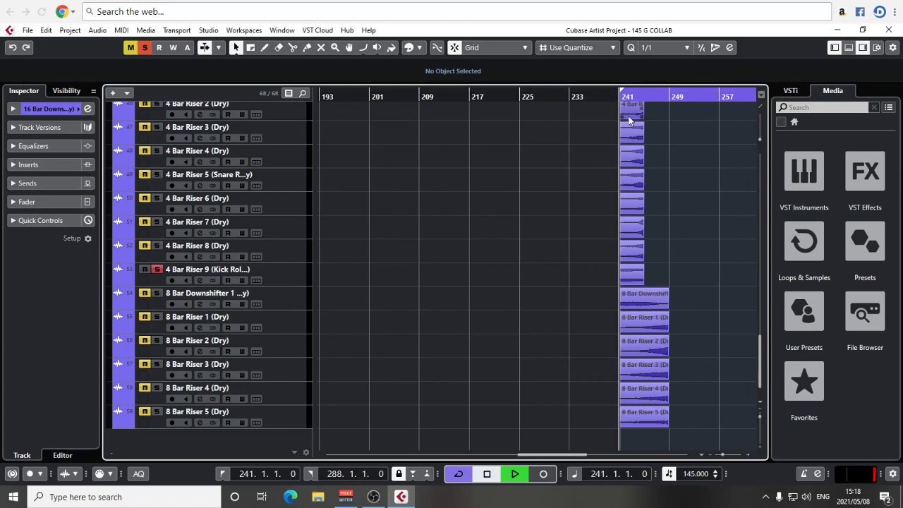
{"action": "left_click", "coordinate": [298, 276]}
{"action": "key", "text": "g"}
{"action": "key", "text": "g"}
{"action": "scroll", "coordinate": [565, 274], "scroll_direction": "up", "scroll_amount": 1}
{"action": "key", "text": "g"}
{"action": "key", "text": "g"}
{"action": "key", "text": "g"}
{"action": "left_click", "coordinate": [156, 297]}
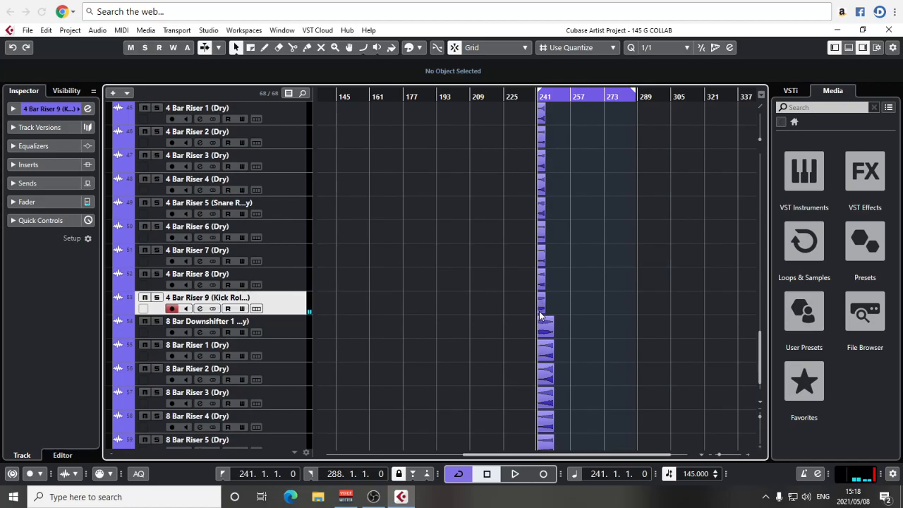
Copy the 4 Bar Riser 9 (Kick Roll) loop from bar 241 to bar 163.
{"action": "left_click_drag", "start_coordinate": [542, 305], "coordinate": [375, 301]}
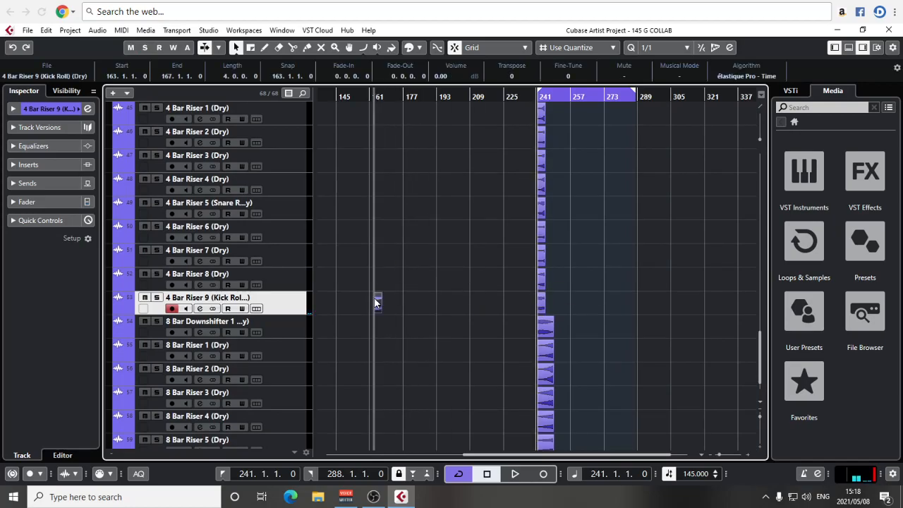
{"action": "scroll", "coordinate": [375, 299], "scroll_direction": "up", "scroll_amount": 12}
{"action": "scroll", "coordinate": [373, 274], "scroll_direction": "up", "scroll_amount": 5}
{"action": "scroll", "coordinate": [579, 244], "scroll_direction": "left", "scroll_amount": 8}
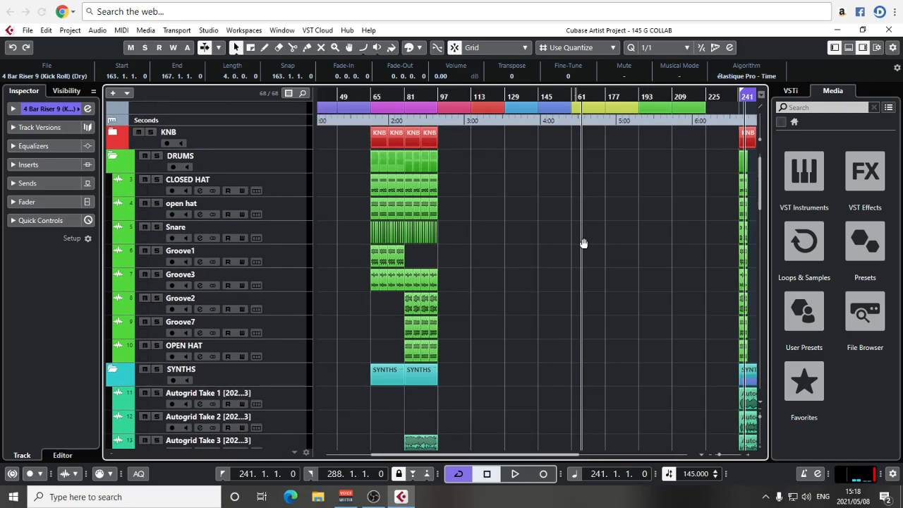
{"action": "scroll", "coordinate": [625, 278], "scroll_direction": "down", "scroll_amount": 15}
{"action": "scroll", "coordinate": [620, 285], "scroll_direction": "down", "scroll_amount": 15}
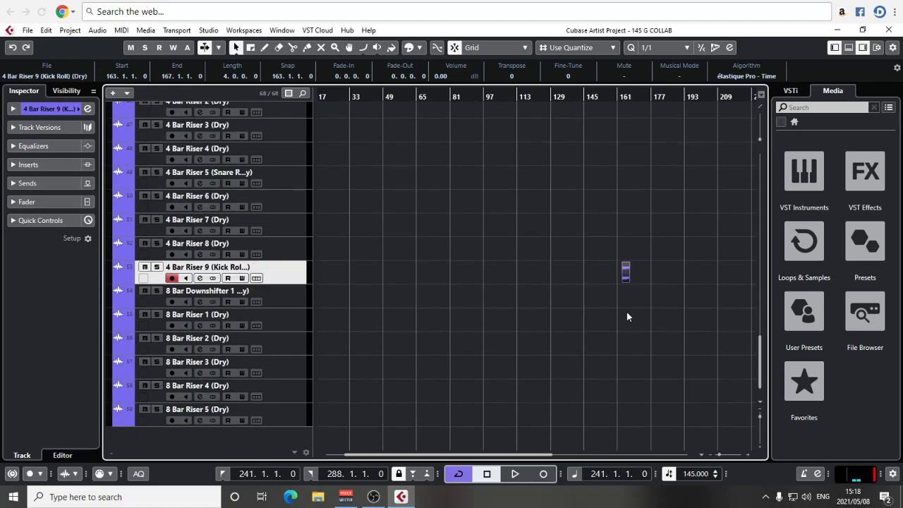
Copy the Kick Roll loop from bar 163 to bar 77 so that it ends at bar 81.
{"action": "left_click_drag", "start_coordinate": [623, 274], "coordinate": [470, 270]}
{"action": "scroll", "coordinate": [469, 269], "scroll_direction": "up", "scroll_amount": 10}
{"action": "scroll", "coordinate": [468, 317], "scroll_direction": "down", "scroll_amount": 8}
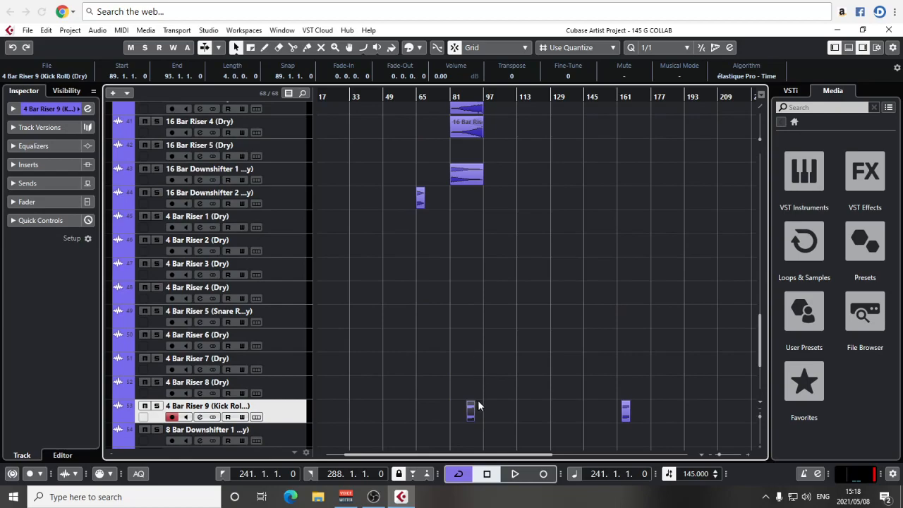
{"action": "left_click_drag", "start_coordinate": [469, 414], "coordinate": [443, 411]}
{"action": "key", "text": "h"}
{"action": "key", "text": "h"}
{"action": "key", "text": "h"}
{"action": "key", "text": "h"}
{"action": "key", "text": "h"}
{"action": "key", "text": "h"}
{"action": "key", "text": "h"}
{"action": "left_click_drag", "start_coordinate": [406, 315], "coordinate": [592, 266]}
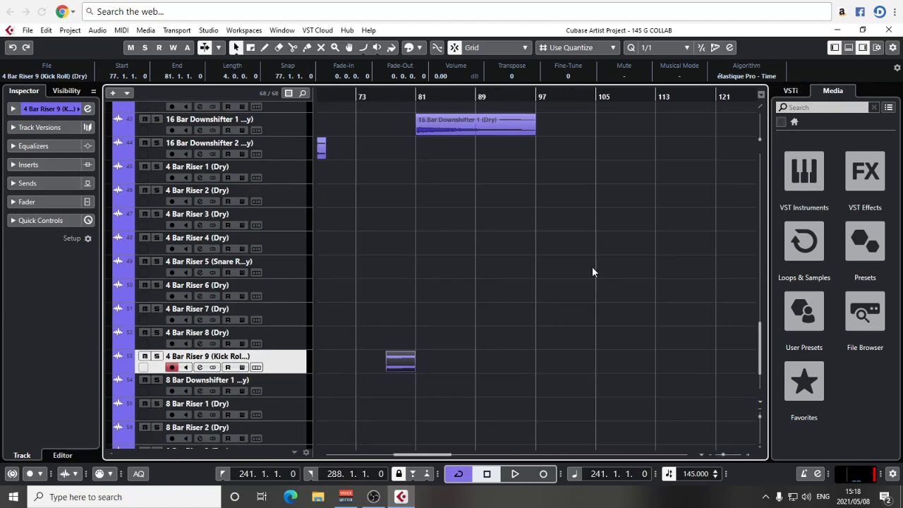
Set the playback position to bar 77 and delete the leftover Kick Roll loop copy at bar 163.
{"action": "key", "text": "g"}
{"action": "left_click", "coordinate": [408, 95]}
{"action": "key", "text": "g"}
{"action": "key", "text": "g"}
{"action": "key", "text": "g"}
{"action": "key", "text": "g"}
{"action": "key", "text": "g"}
{"action": "key", "text": "g"}
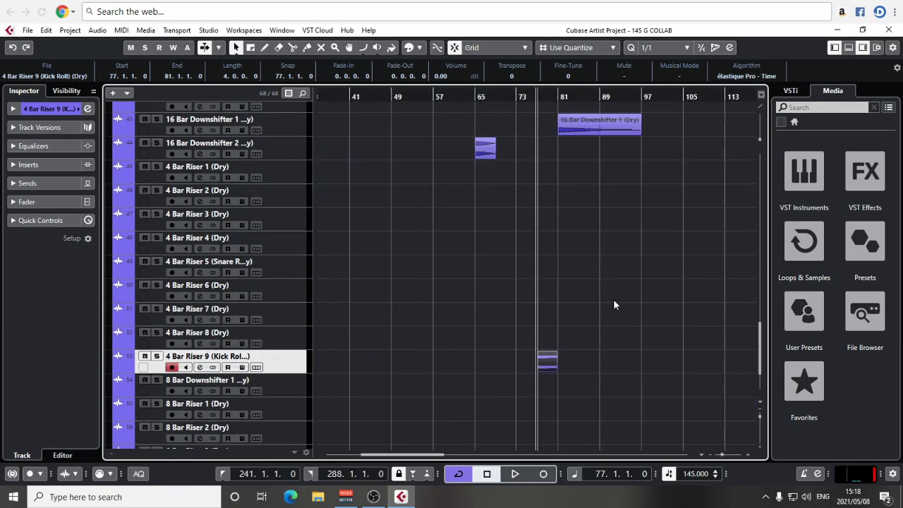
{"action": "key", "text": "Delete"}
Split the KICK_STEM and BASS_STEM loops at bar 77 and delete their parts between bars 77 and 81.
{"action": "key", "text": "h"}
{"action": "key", "text": "h"}
{"action": "key", "text": "h"}
{"action": "key", "text": "h"}
{"action": "key", "text": "h"}
{"action": "key", "text": "h"}
{"action": "key", "text": "h"}
{"action": "key", "text": "h"}
{"action": "key", "text": "h"}
{"action": "key", "text": "h"}
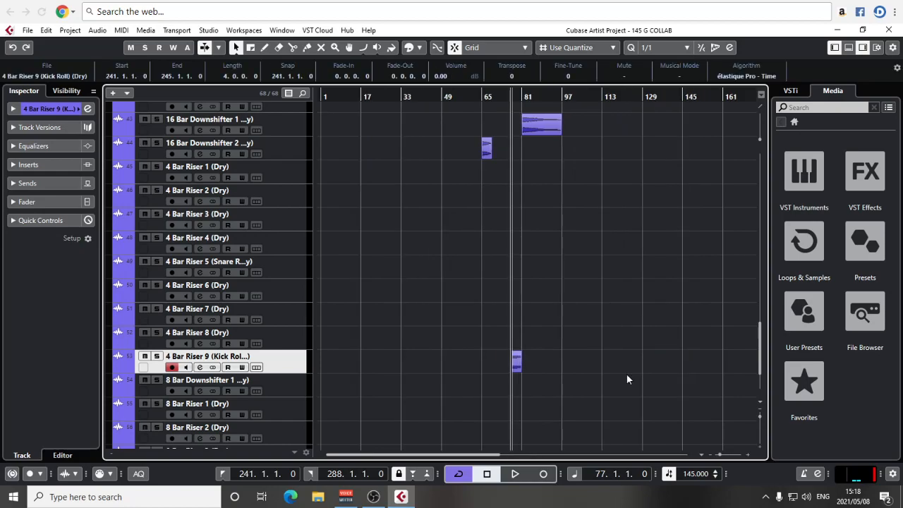
{"action": "scroll", "coordinate": [618, 196], "scroll_direction": "up", "scroll_amount": 15}
{"action": "key", "text": "h"}
{"action": "key", "text": "h"}
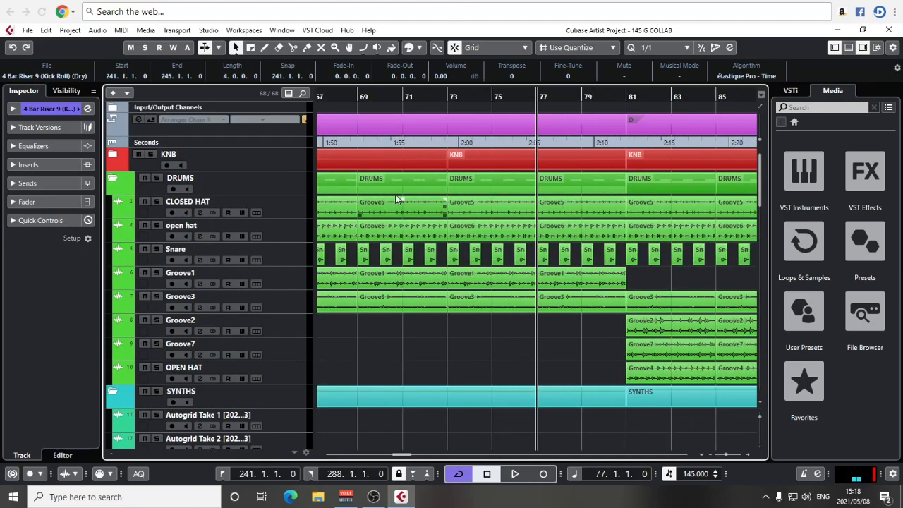
{"action": "left_click", "coordinate": [112, 157]}
{"action": "left_click", "coordinate": [542, 186], "text": "alt"}
{"action": "left_click", "coordinate": [545, 204], "text": "alt"}
{"action": "left_click", "coordinate": [557, 191]}
{"action": "key", "text": "Delete"}
{"action": "left_click", "coordinate": [561, 198]}
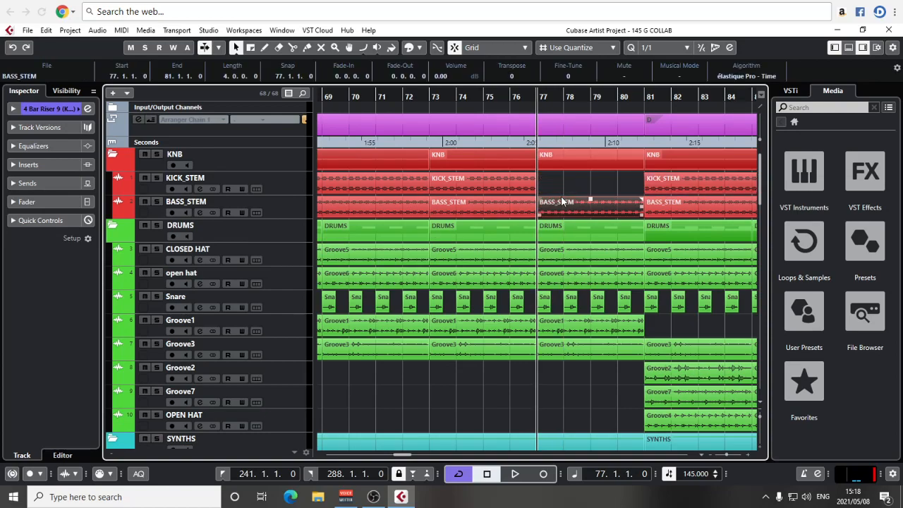
{"action": "key", "text": "Delete"}
Play from bar 77 to check the Kick Roll riser leading into bar 81, show its track's fader, and stop playback.
{"action": "key", "text": "space"}
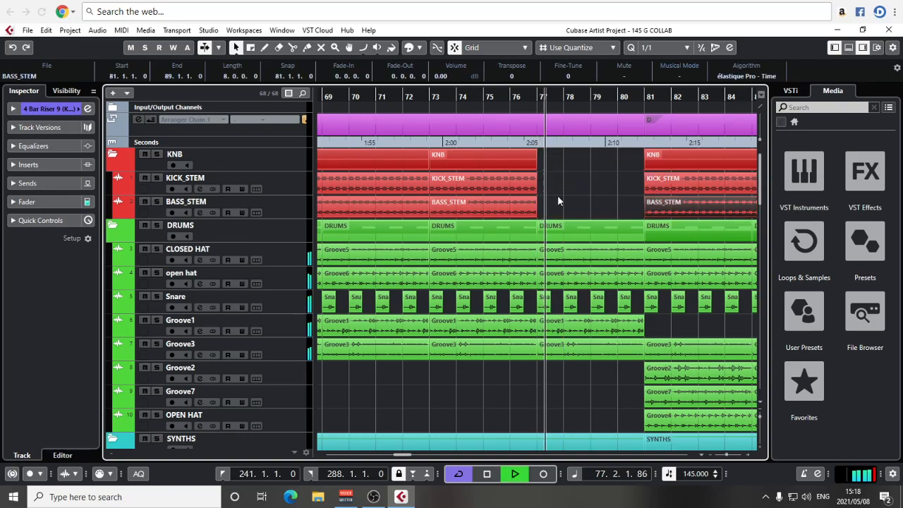
{"action": "scroll", "coordinate": [559, 195], "scroll_direction": "down", "scroll_amount": 3}
{"action": "scroll", "coordinate": [559, 195], "scroll_direction": "up", "scroll_amount": 1}
{"action": "scroll", "coordinate": [566, 202], "scroll_direction": "down", "scroll_amount": 15}
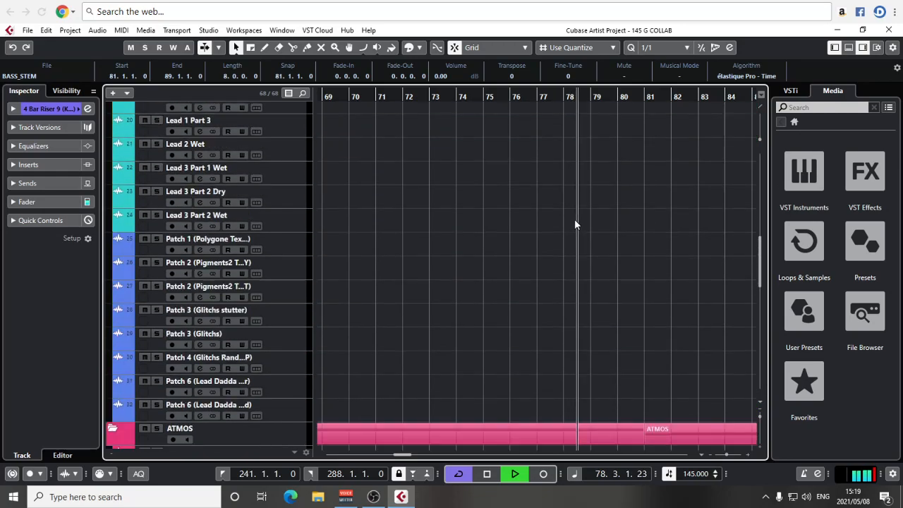
{"action": "left_click", "coordinate": [624, 277]}
{"action": "key", "text": "g"}
{"action": "key", "text": "g"}
{"action": "key", "text": "g"}
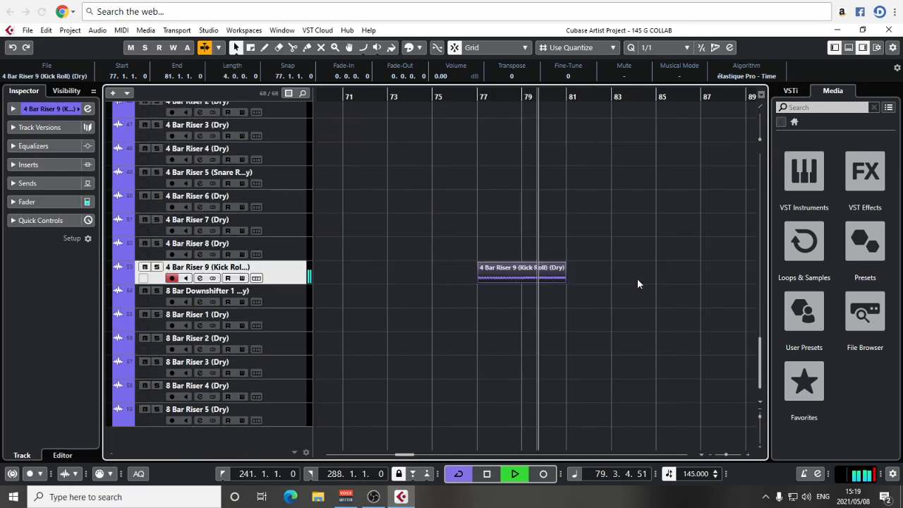
{"action": "key", "text": "h"}
{"action": "key", "text": "h"}
{"action": "key", "text": "h"}
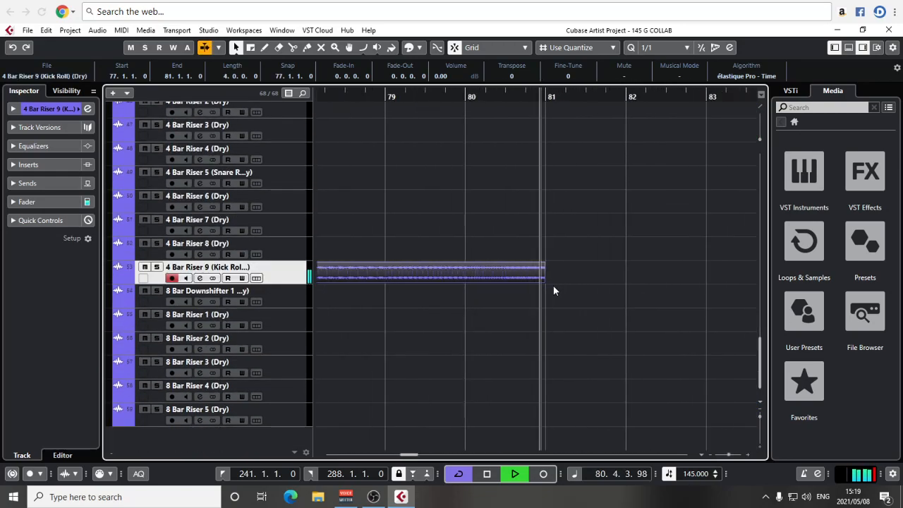
{"action": "key", "text": "g"}
{"action": "key", "text": "g"}
{"action": "key", "text": "g"}
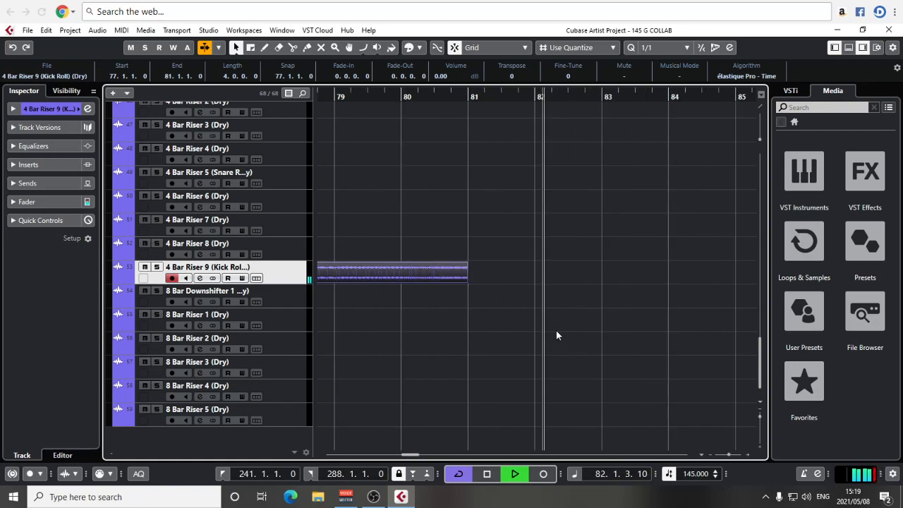
{"action": "left_click", "coordinate": [27, 202]}
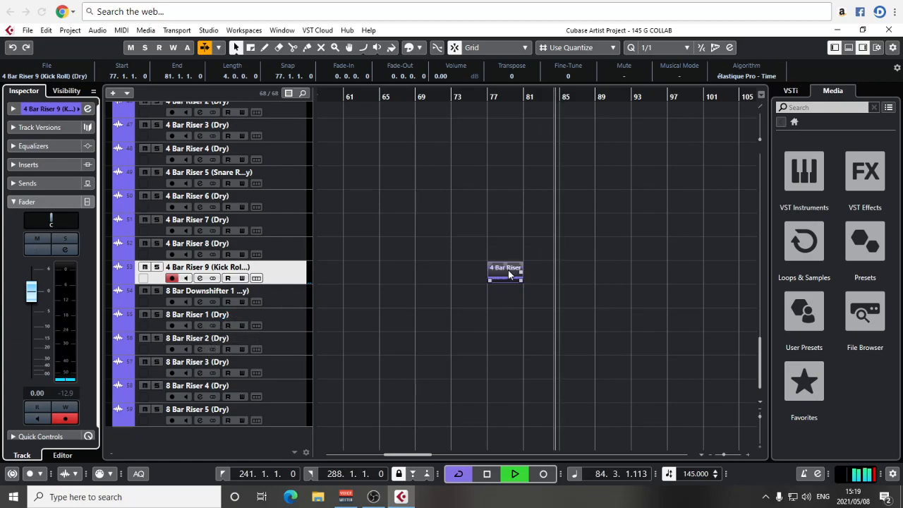
{"action": "scroll", "coordinate": [566, 222], "scroll_direction": "up", "scroll_amount": 10}
{"action": "scroll", "coordinate": [536, 200], "scroll_direction": "up", "scroll_amount": 3}
{"action": "key", "text": "space"}
Move the playback position to bar 65, the start of the first D section.
{"action": "key", "text": "g"}
{"action": "key", "text": "g"}
{"action": "key", "text": "g"}
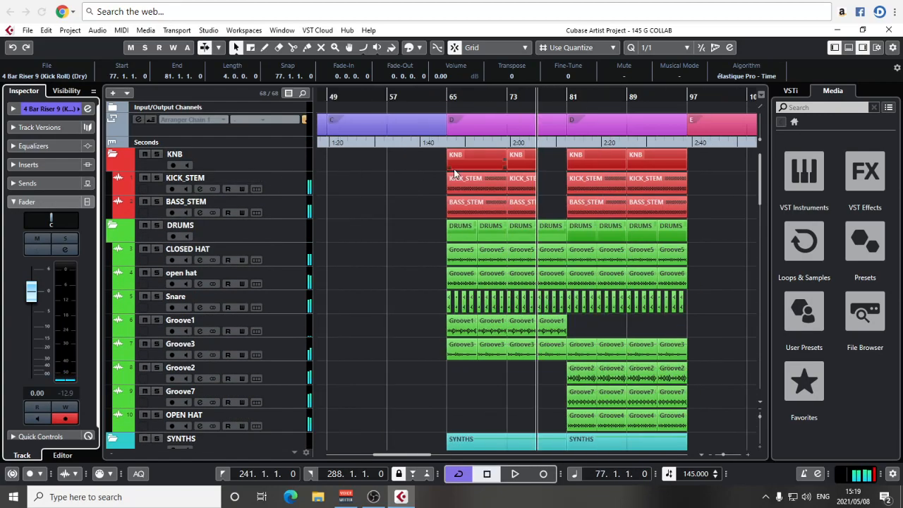
{"action": "left_click", "coordinate": [489, 89]}
{"action": "left_click", "coordinate": [488, 99]}
{"action": "key", "text": "g"}
{"action": "key", "text": "g"}
{"action": "key", "text": "g"}
{"action": "key", "text": "g"}
{"action": "key", "text": "g"}
{"action": "key", "text": "g"}
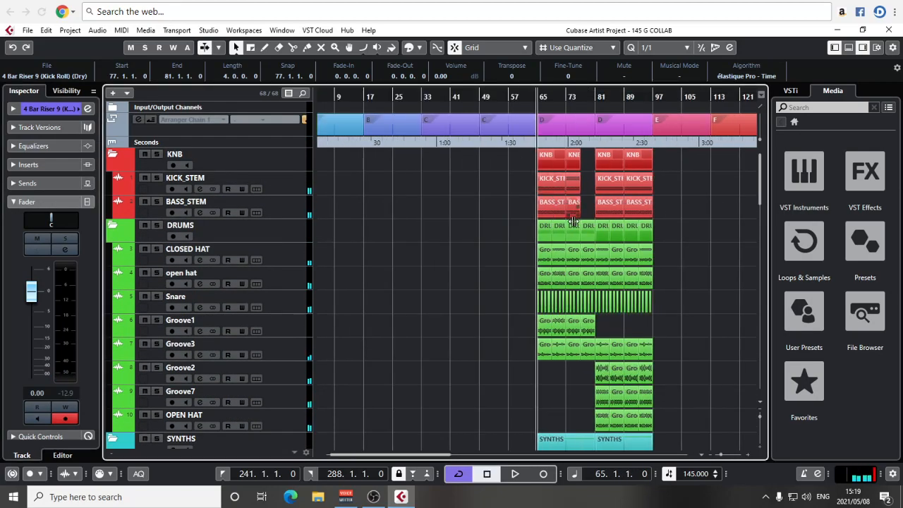
Review the synth, ATMOS and FX tracks, comparing the loops placed in the D sections with the source loops at bar 241.
{"action": "scroll", "coordinate": [500, 200], "scroll_direction": "down", "scroll_amount": 1}
{"action": "scroll", "coordinate": [456, 204], "scroll_direction": "down", "scroll_amount": 5}
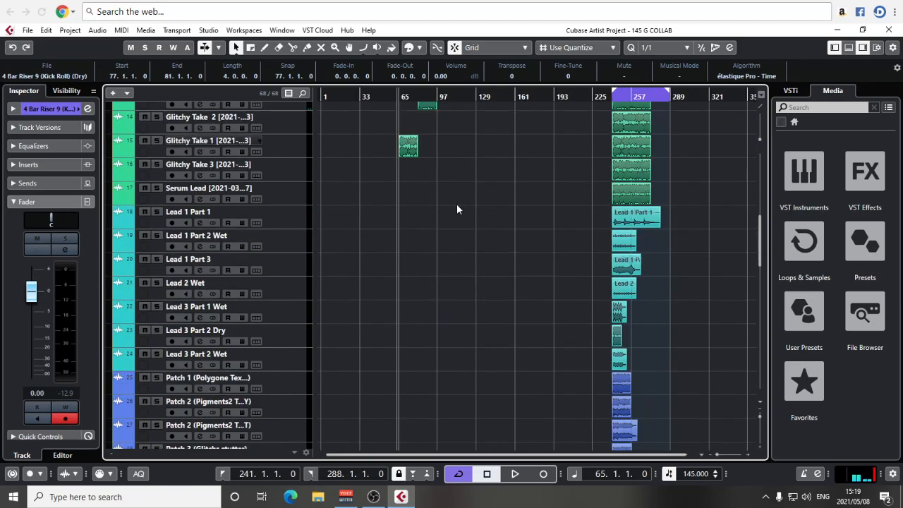
{"action": "scroll", "coordinate": [457, 204], "scroll_direction": "up", "scroll_amount": 8}
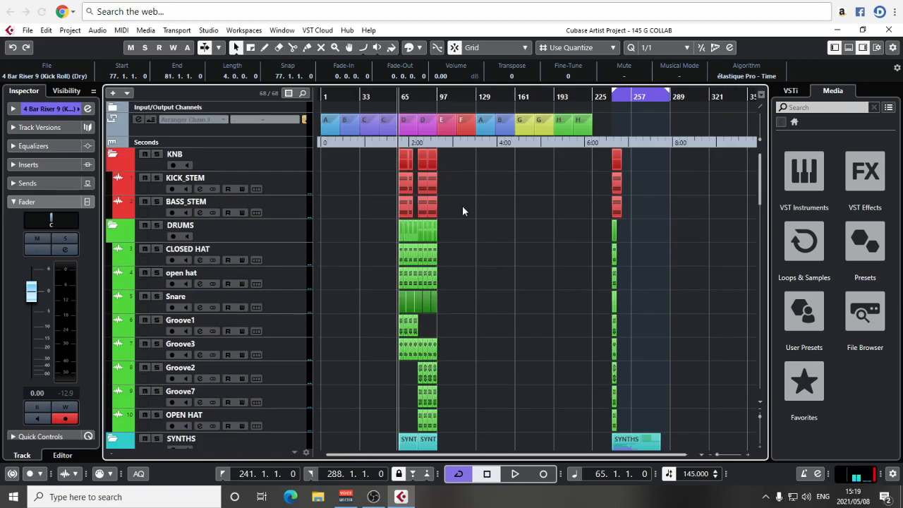
{"action": "scroll", "coordinate": [457, 204], "scroll_direction": "down", "scroll_amount": 3}
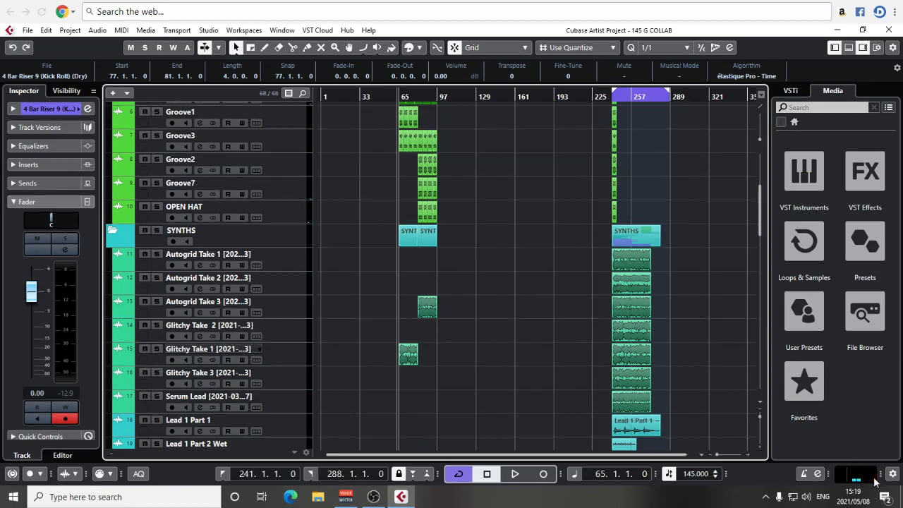
{"action": "scroll", "coordinate": [527, 259], "scroll_direction": "up", "scroll_amount": 4}
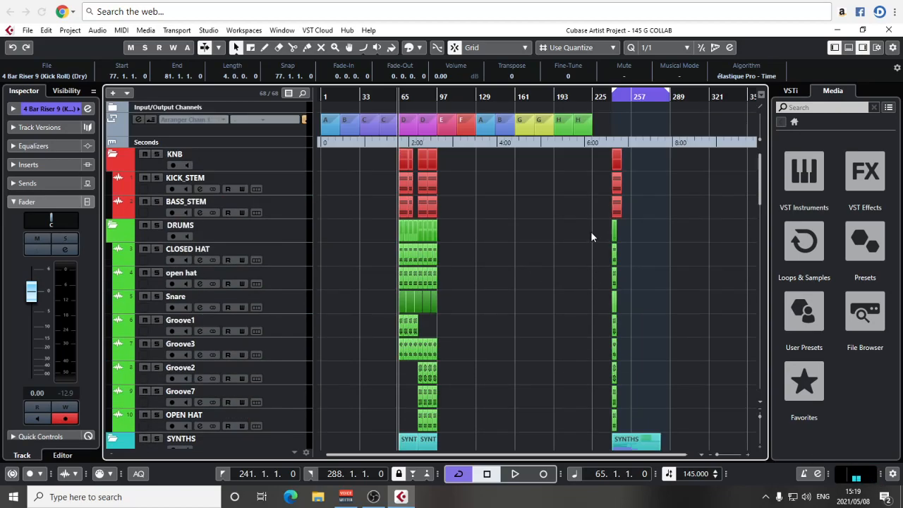
{"action": "scroll", "coordinate": [580, 244], "scroll_direction": "down", "scroll_amount": 4}
{"action": "left_click_drag", "start_coordinate": [673, 192], "coordinate": [625, 308]}
{"action": "left_click_drag", "start_coordinate": [517, 232], "coordinate": [416, 283]}
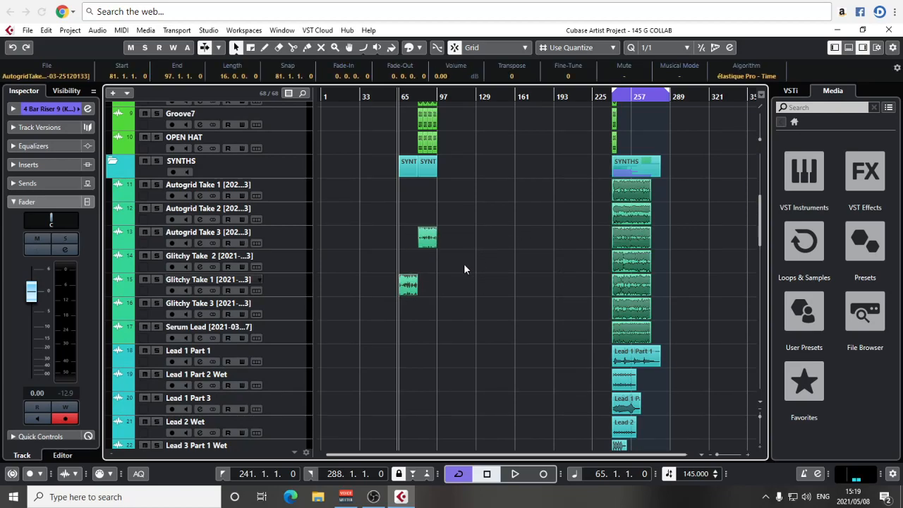
{"action": "scroll", "coordinate": [480, 319], "scroll_direction": "down", "scroll_amount": 1}
{"action": "left_click_drag", "start_coordinate": [692, 181], "coordinate": [624, 316]}
{"action": "left_click_drag", "start_coordinate": [569, 175], "coordinate": [685, 312]}
{"action": "left_click", "coordinate": [684, 312]}
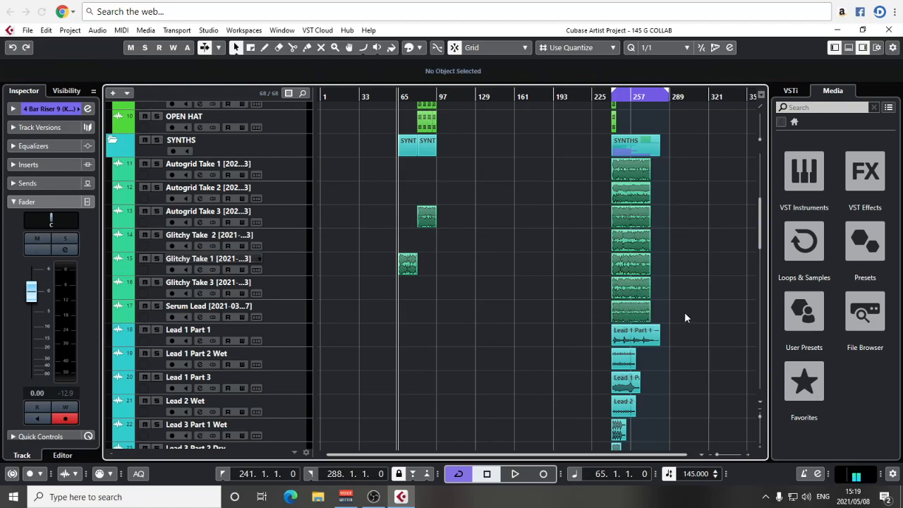
{"action": "scroll", "coordinate": [685, 312], "scroll_direction": "down", "scroll_amount": 5}
{"action": "scroll", "coordinate": [685, 311], "scroll_direction": "up", "scroll_amount": 5}
{"action": "scroll", "coordinate": [685, 311], "scroll_direction": "down", "scroll_amount": 12}
{"action": "scroll", "coordinate": [678, 266], "scroll_direction": "down", "scroll_amount": 20}
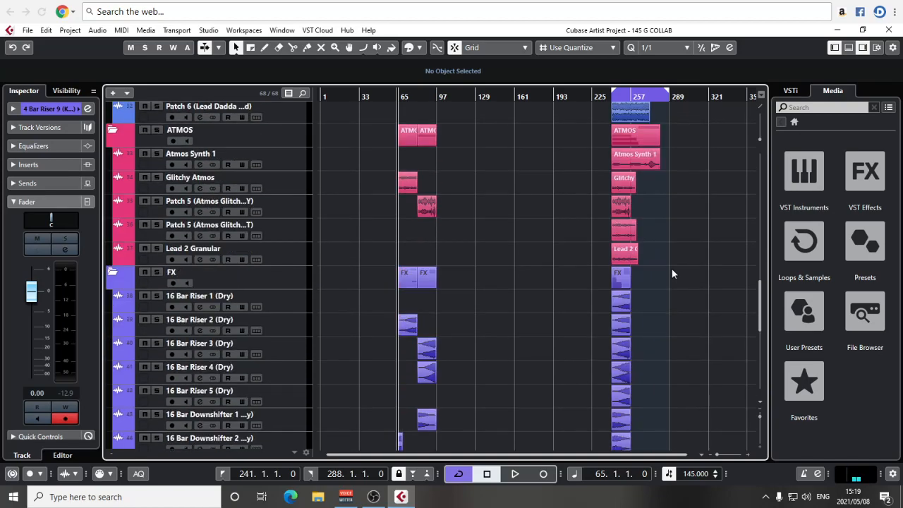
{"action": "scroll", "coordinate": [662, 293], "scroll_direction": "down", "scroll_amount": 5}
{"action": "scroll", "coordinate": [662, 295], "scroll_direction": "up", "scroll_amount": 19}
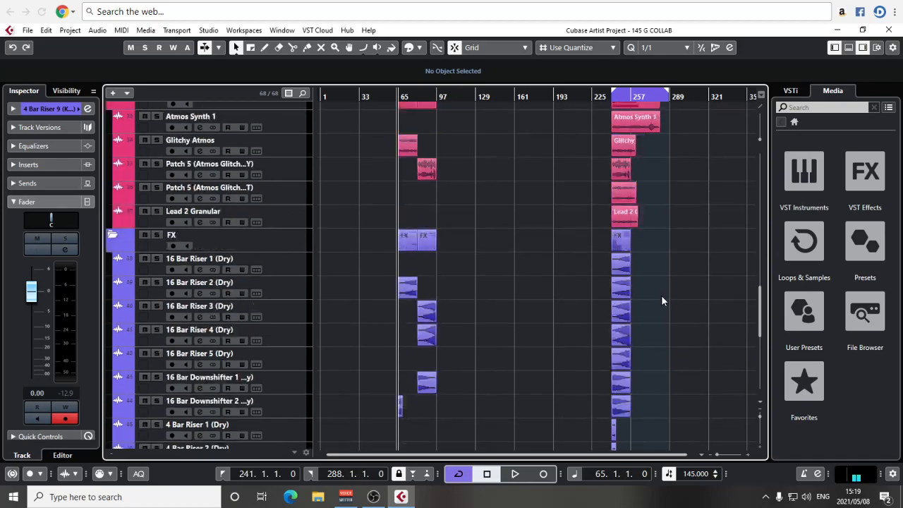
{"action": "scroll", "coordinate": [663, 304], "scroll_direction": "up", "scroll_amount": 9}
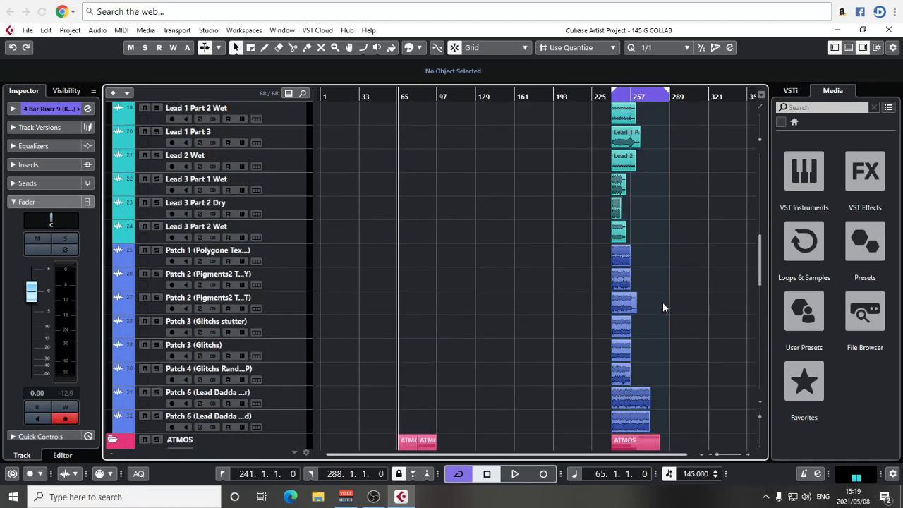
{"action": "scroll", "coordinate": [663, 308], "scroll_direction": "up", "scroll_amount": 4}
{"action": "scroll", "coordinate": [663, 308], "scroll_direction": "down", "scroll_amount": 7}
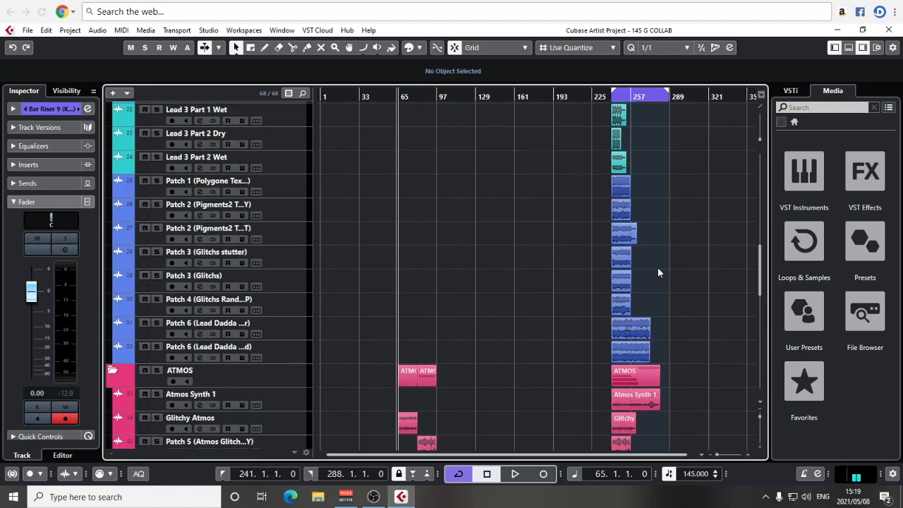
{"action": "scroll", "coordinate": [658, 273], "scroll_direction": "up", "scroll_amount": 20}
{"action": "scroll", "coordinate": [656, 325], "scroll_direction": "down", "scroll_amount": 20}
{"action": "scroll", "coordinate": [654, 339], "scroll_direction": "up", "scroll_amount": 12}
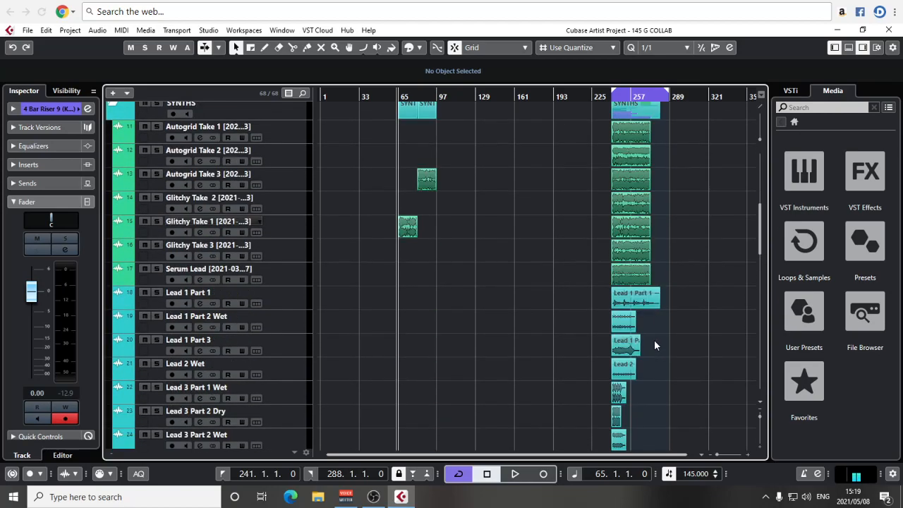
{"action": "scroll", "coordinate": [631, 337], "scroll_direction": "down", "scroll_amount": 3}
Solo the Lead 1 Part 1 track and listen to its loop from bar 241.
{"action": "left_click", "coordinate": [612, 97]}
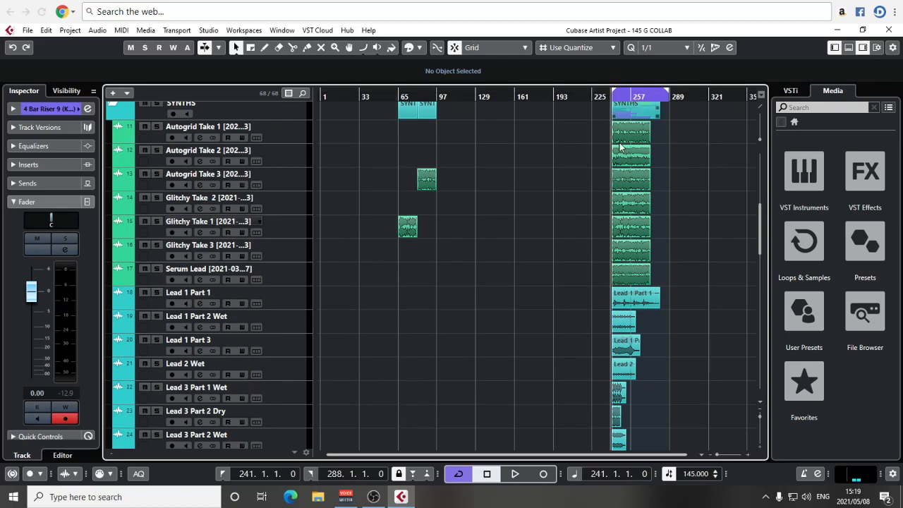
{"action": "key", "text": "h"}
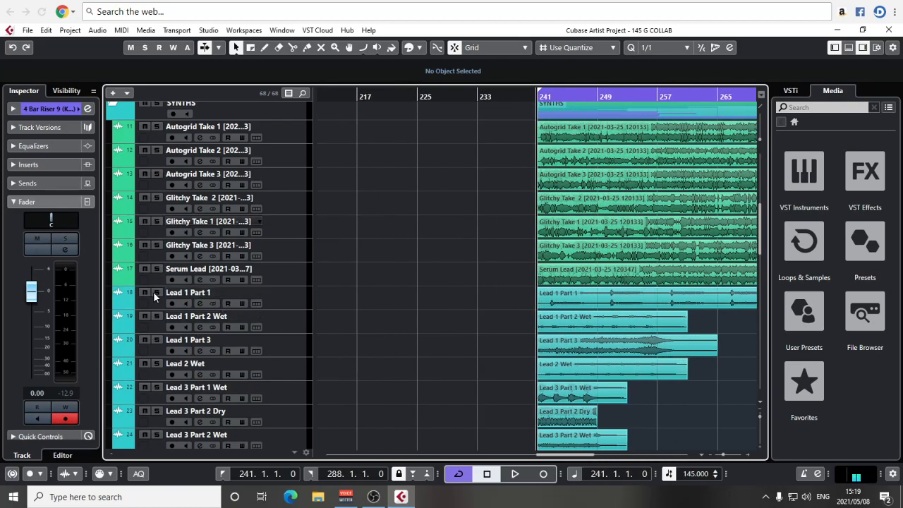
{"action": "left_click", "coordinate": [157, 293]}
{"action": "key", "text": "space"}
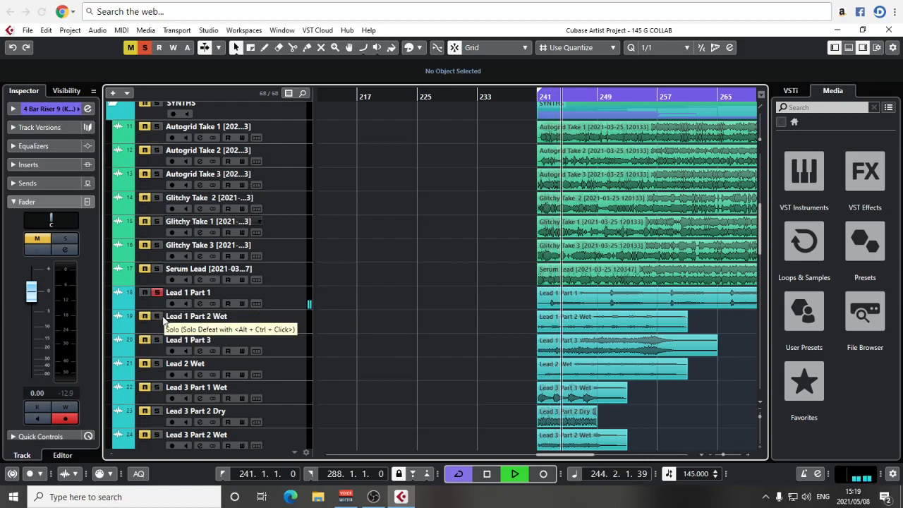
{"action": "key", "text": "space"}
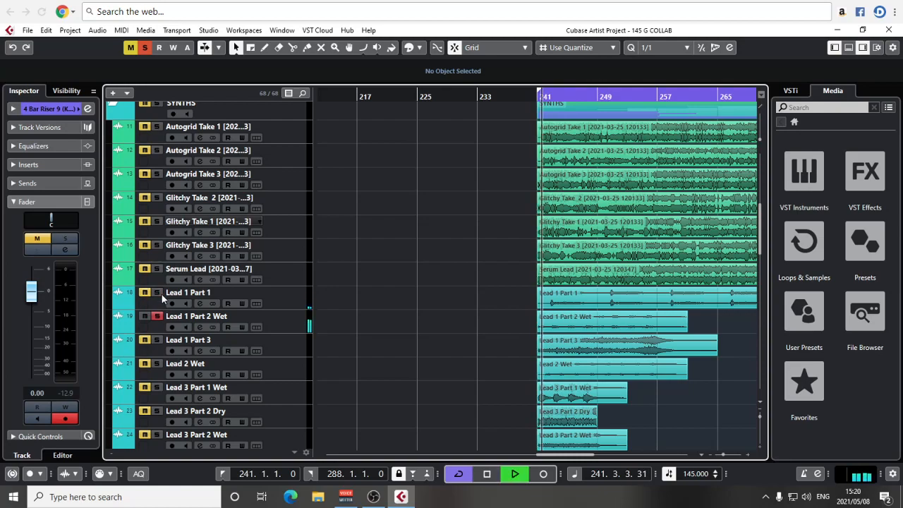
Listen to the soloed Lead 1 Part 2 Wet loop from bar 241, stop playback, and clear the solo.
{"action": "scroll", "coordinate": [675, 371], "scroll_direction": "down", "scroll_amount": 3}
{"action": "left_click_drag", "start_coordinate": [440, 331], "coordinate": [630, 343]}
{"action": "key", "text": "g"}
{"action": "key", "text": "g"}
{"action": "left_click_drag", "start_coordinate": [556, 343], "coordinate": [659, 350]}
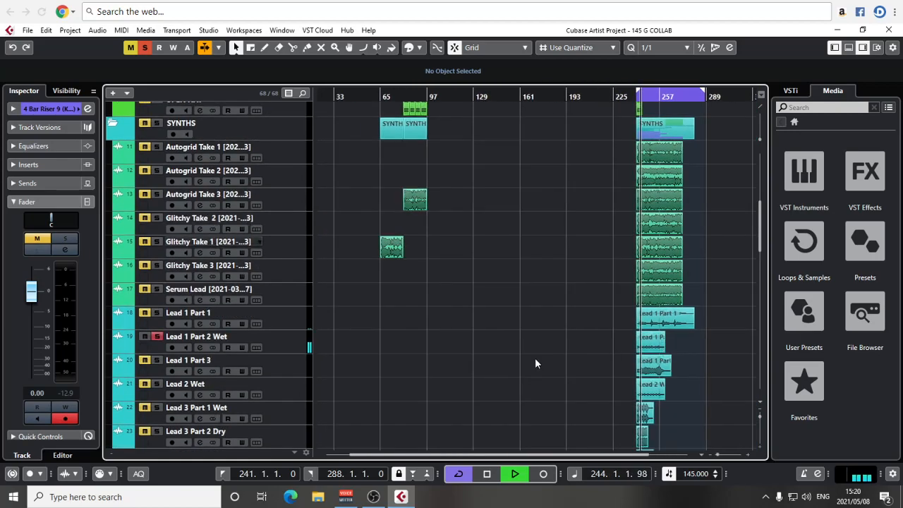
{"action": "key", "text": "space"}
{"action": "left_click", "coordinate": [158, 336]}
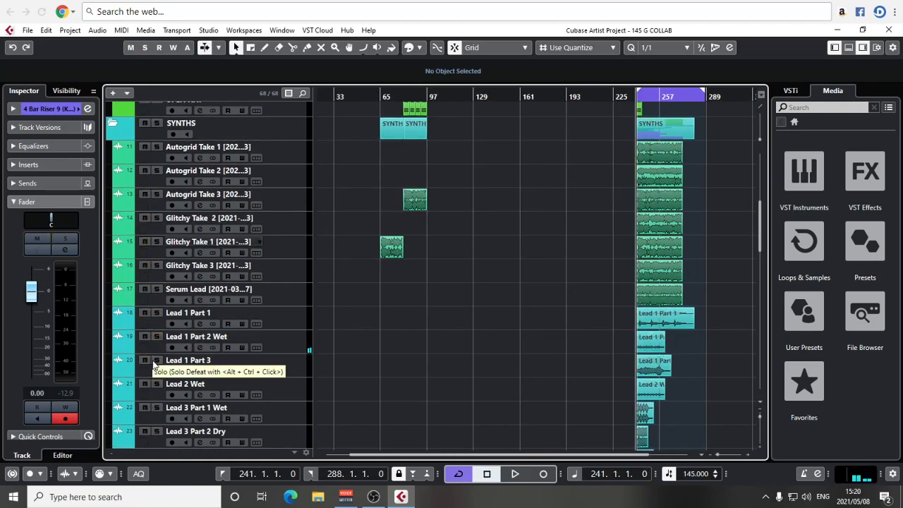
Solo the Lead 1 Part 3 track, listen to its loop from bar 241, and stop playback.
{"action": "left_click", "coordinate": [157, 361]}
{"action": "key", "text": "space"}
{"action": "key", "text": "h"}
{"action": "key", "text": "h"}
{"action": "key", "text": "h"}
{"action": "key", "text": "h"}
{"action": "key", "text": "g"}
{"action": "key", "text": "g"}
{"action": "key", "text": "g"}
{"action": "left_click_drag", "start_coordinate": [499, 340], "coordinate": [571, 346]}
{"action": "left_click", "coordinate": [292, 366]}
{"action": "key", "text": "space"}
Copy the Lead 1 Part 3 loop from bar 241 to bar 65, aligned with the start of the first D section.
{"action": "left_click_drag", "start_coordinate": [645, 375], "coordinate": [356, 371]}
{"action": "left_click_drag", "start_coordinate": [431, 363], "coordinate": [648, 355]}
{"action": "left_click_drag", "start_coordinate": [570, 359], "coordinate": [489, 357]}
{"action": "key", "text": "h"}
{"action": "key", "text": "h"}
{"action": "key", "text": "h"}
{"action": "key", "text": "h"}
{"action": "key", "text": "h"}
{"action": "key", "text": "h"}
{"action": "key", "text": "h"}
{"action": "key", "text": "h"}
{"action": "key", "text": "h"}
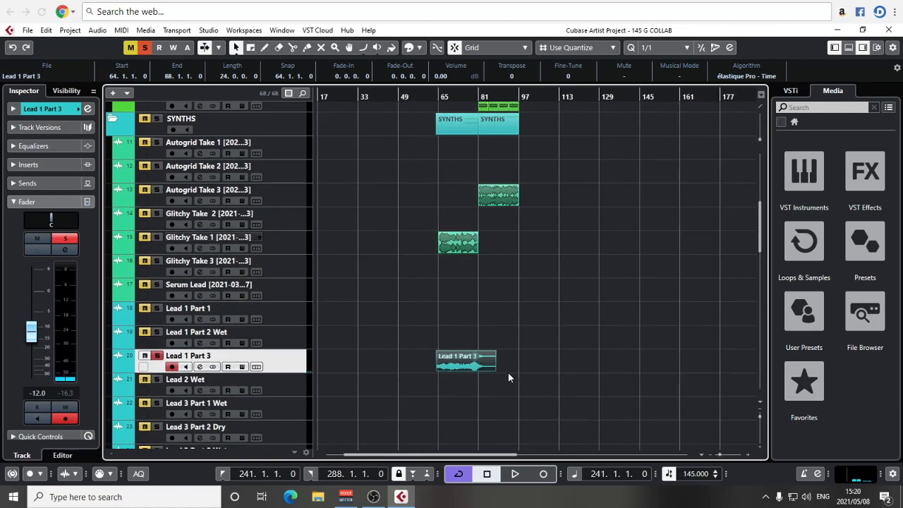
{"action": "left_click_drag", "start_coordinate": [342, 365], "coordinate": [637, 373]}
{"action": "left_click_drag", "start_coordinate": [567, 378], "coordinate": [540, 376]}
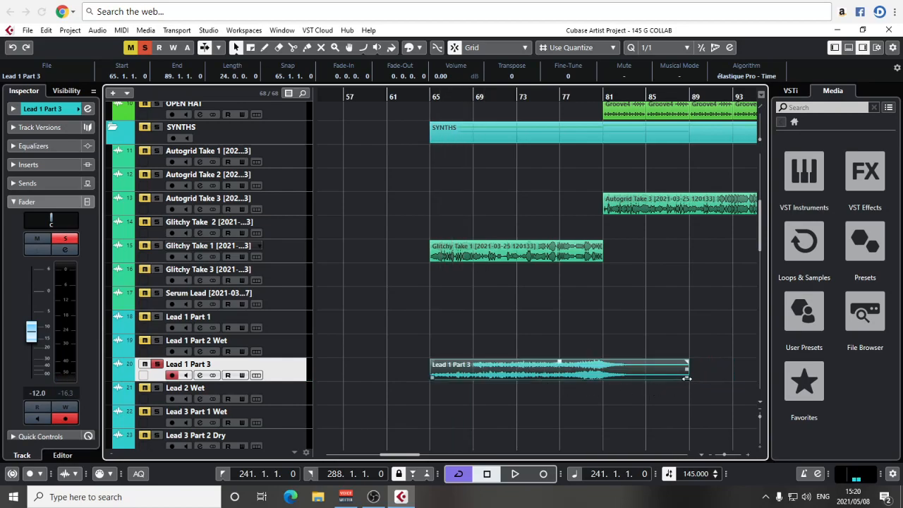
Add a fade-out of about three bars and a fade-in to the Lead 1 Part 3 loop, playing from bar 65 with solo cleared.
{"action": "left_click_drag", "start_coordinate": [687, 378], "coordinate": [687, 377]}
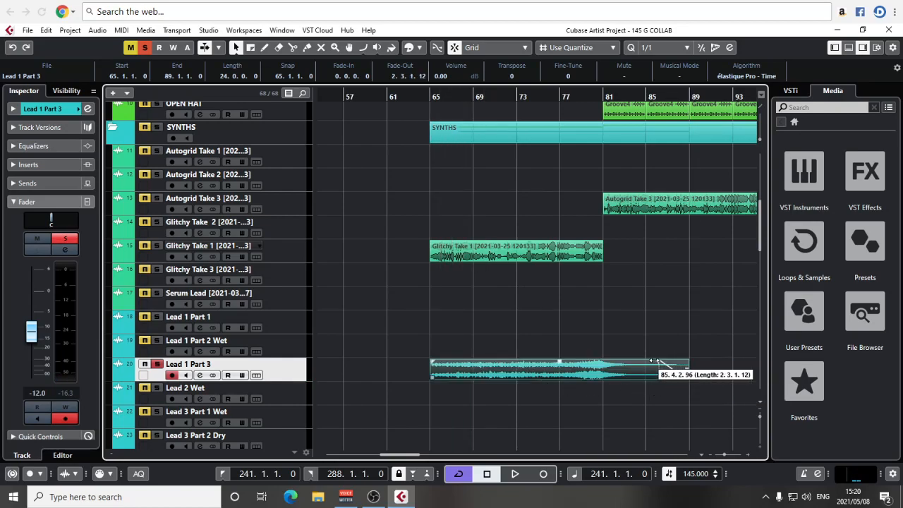
{"action": "left_click", "coordinate": [430, 95]}
{"action": "key", "text": "space"}
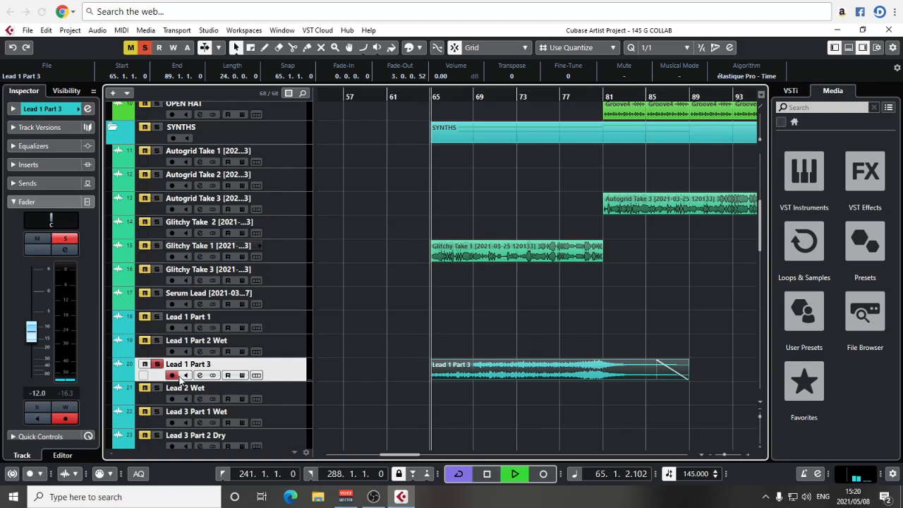
{"action": "left_click", "coordinate": [157, 365]}
{"action": "key", "text": "space"}
{"action": "key", "text": "space"}
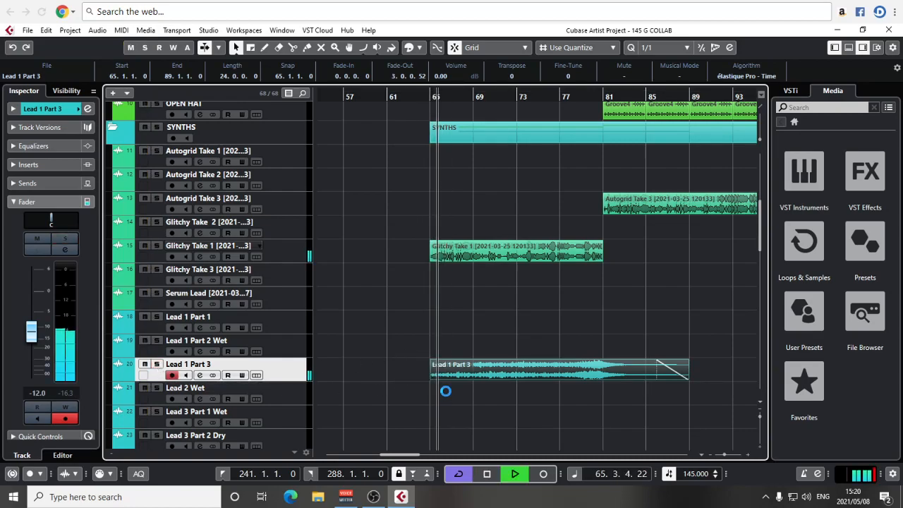
{"action": "left_click_drag", "start_coordinate": [432, 361], "coordinate": [495, 374]}
{"action": "left_click", "coordinate": [585, 402]}
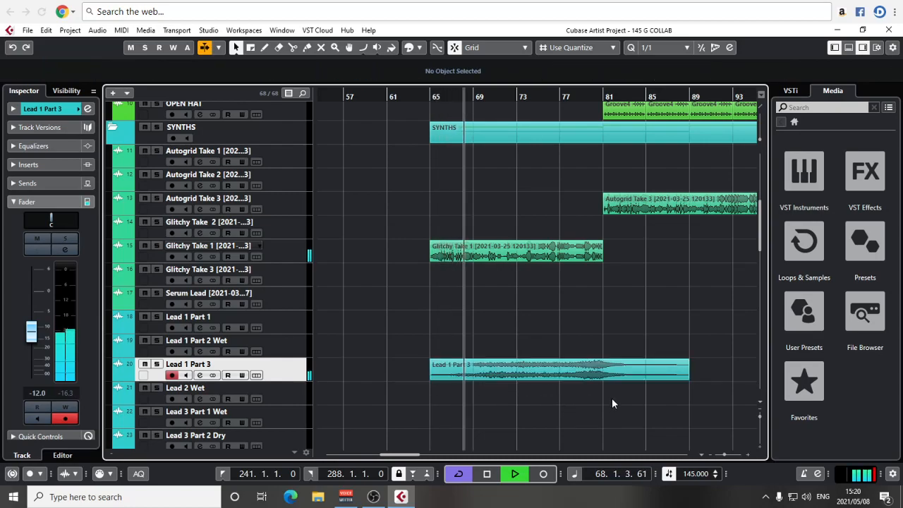
Listen to the D sections while examining how the synth, lead and drum loops line up across their tracks.
{"action": "scroll", "coordinate": [689, 390], "scroll_direction": "right", "scroll_amount": 5}
{"action": "scroll", "coordinate": [689, 390], "scroll_direction": "down", "scroll_amount": 1}
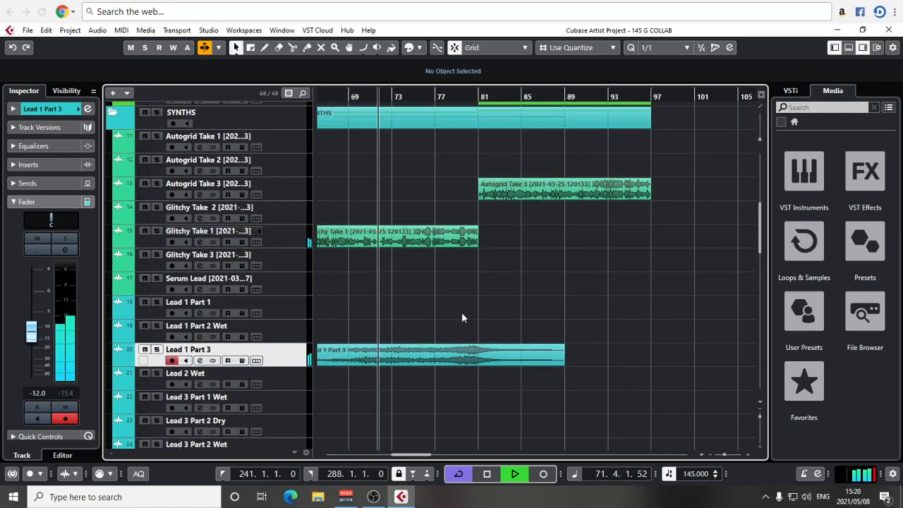
{"action": "scroll", "coordinate": [462, 316], "scroll_direction": "up", "scroll_amount": 3}
{"action": "scroll", "coordinate": [463, 317], "scroll_direction": "up", "scroll_amount": 3}
{"action": "scroll", "coordinate": [463, 317], "scroll_direction": "down", "scroll_amount": 10}
{"action": "key", "text": "g"}
{"action": "key", "text": "g"}
{"action": "key", "text": "g"}
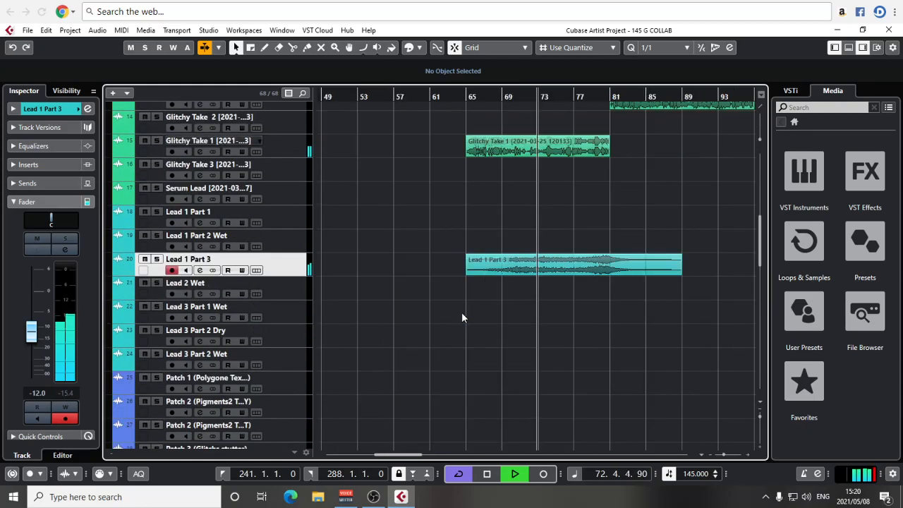
{"action": "left_click_drag", "start_coordinate": [559, 305], "coordinate": [511, 336]}
{"action": "key", "text": "h"}
{"action": "key", "text": "h"}
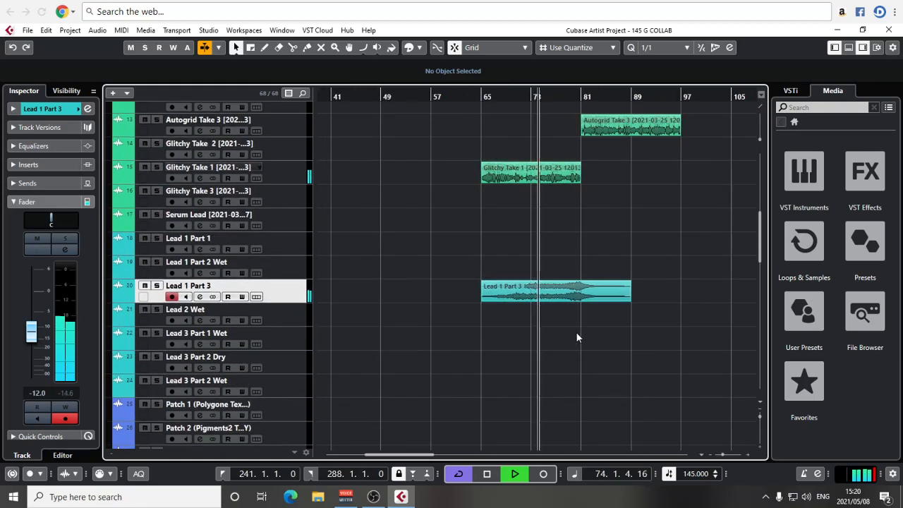
{"action": "scroll", "coordinate": [586, 338], "scroll_direction": "up", "scroll_amount": 4}
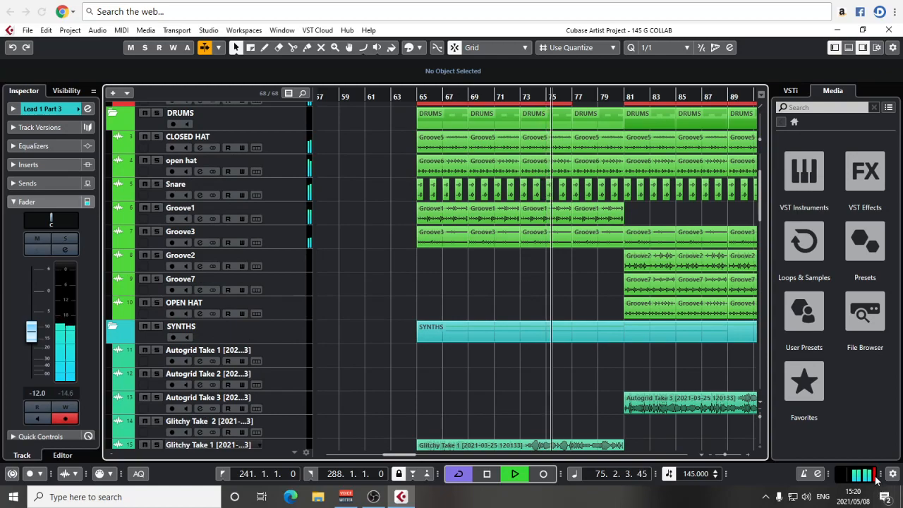
{"action": "left_click_drag", "start_coordinate": [666, 444], "coordinate": [497, 344]}
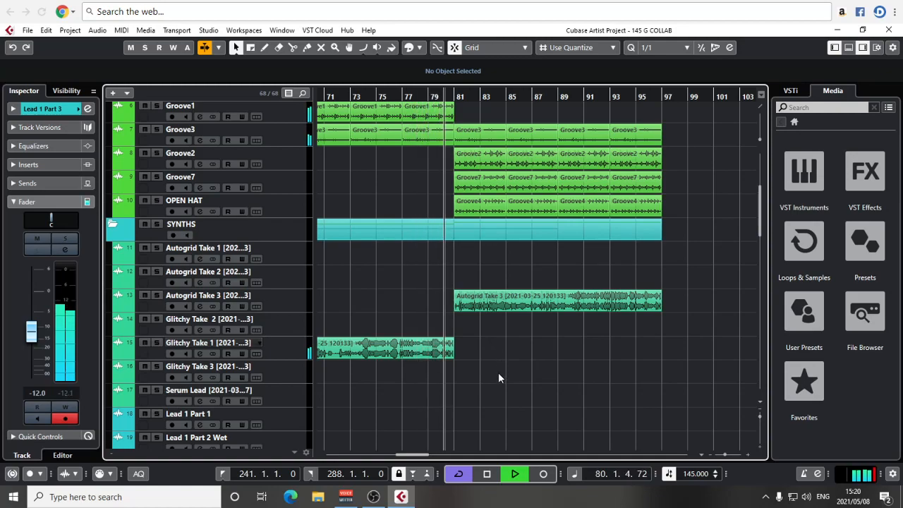
{"action": "scroll", "coordinate": [498, 372], "scroll_direction": "up", "scroll_amount": 4}
{"action": "scroll", "coordinate": [498, 373], "scroll_direction": "down", "scroll_amount": 7}
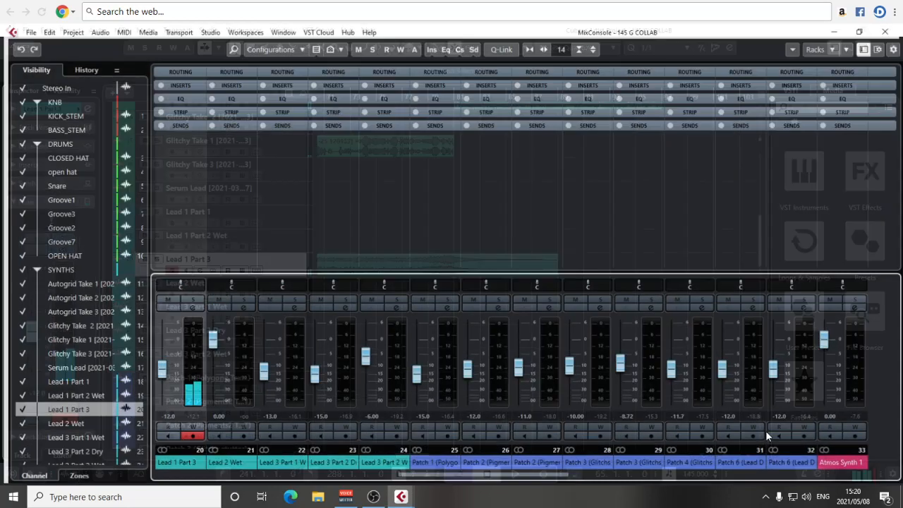
Insert a Brickwall Limiter on the Stereo Out channel, reset its clip indicator, and return to the project arrangement.
{"action": "key", "text": "F3"}
{"action": "left_click", "coordinate": [840, 479]}
{"action": "left_click", "coordinate": [864, 480]}
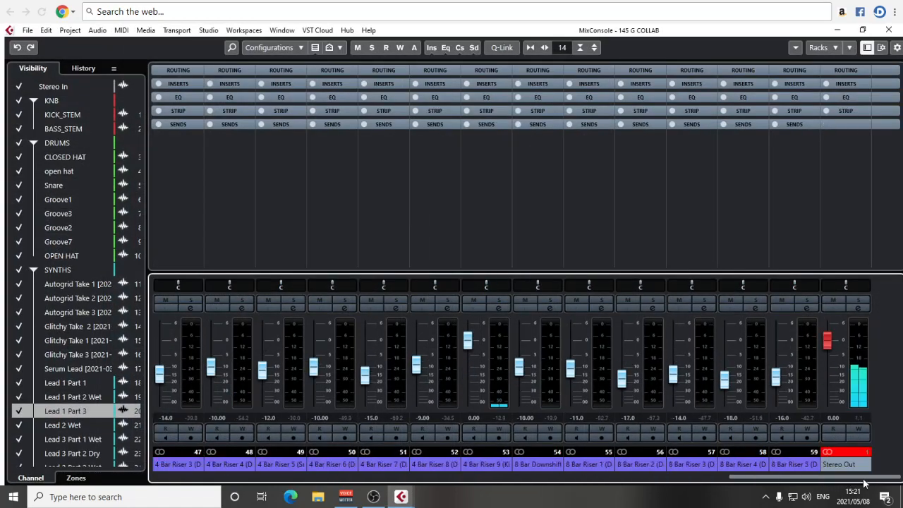
{"action": "left_click", "coordinate": [846, 83]}
{"action": "left_click", "coordinate": [846, 96]}
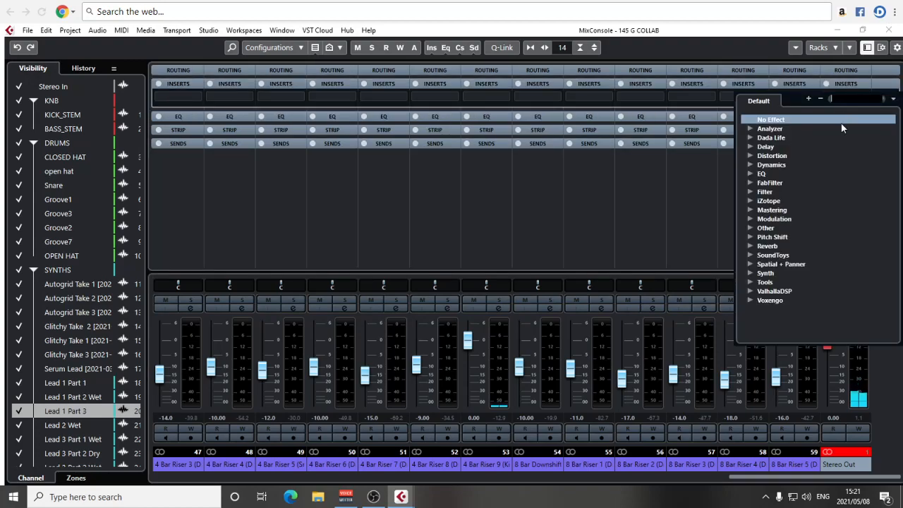
{"action": "type", "text": "br"}
{"action": "left_click", "coordinate": [792, 130]}
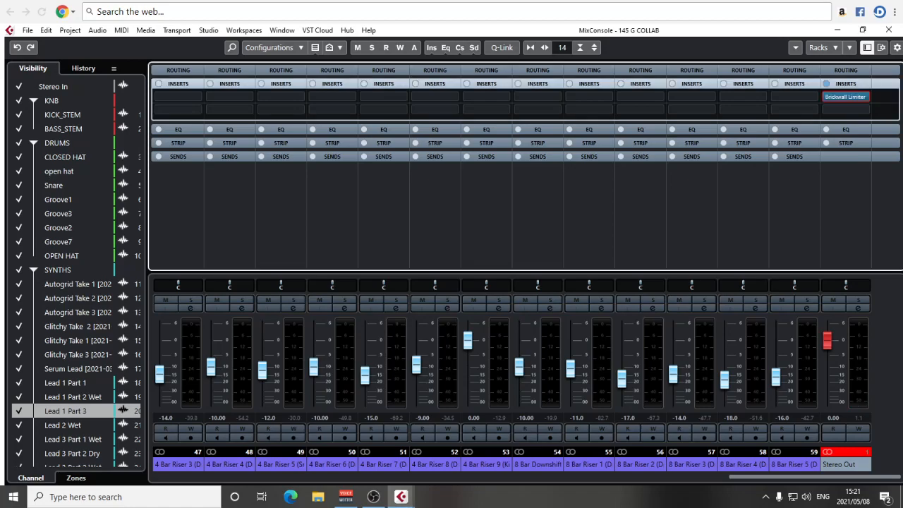
{"action": "left_click", "coordinate": [850, 456]}
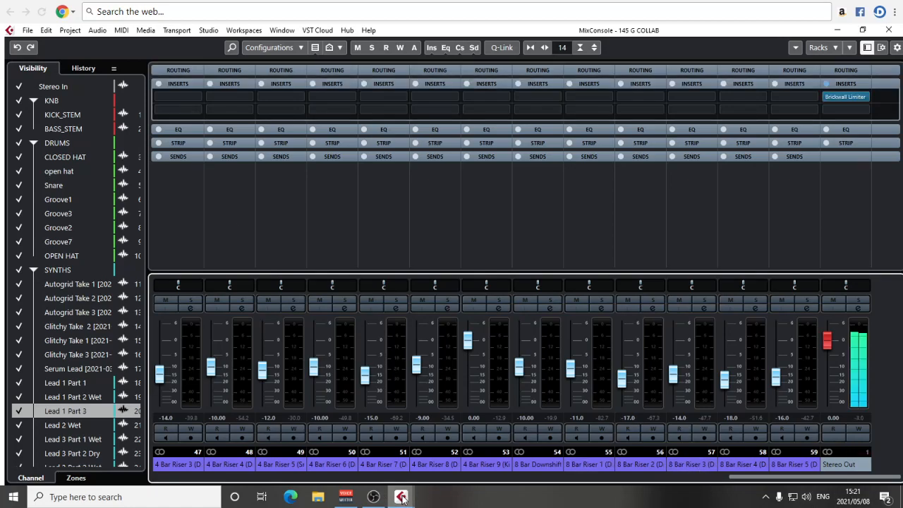
{"action": "key", "text": "F3"}
Stop playback and shorten the last kick and bass clips of the second D section so they end at bar 96.
{"action": "key", "text": "g"}
{"action": "key", "text": "g"}
{"action": "key", "text": "g"}
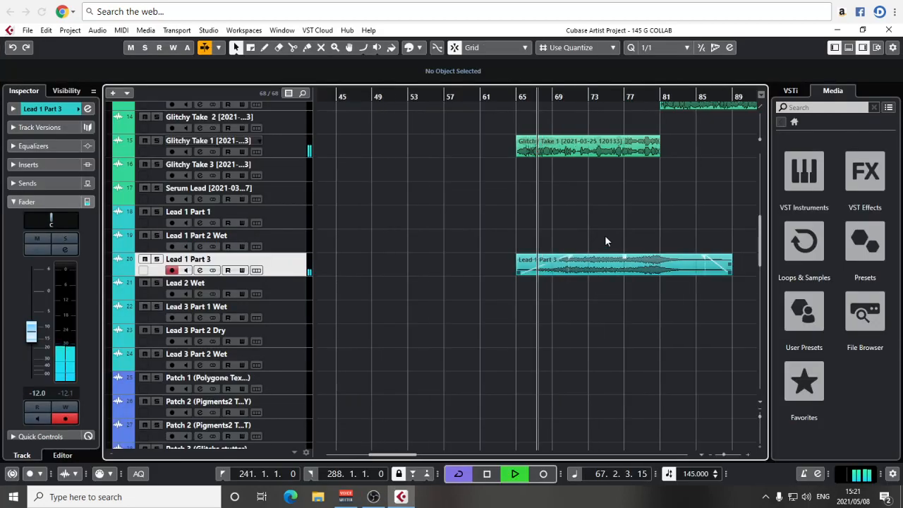
{"action": "key", "text": "space"}
{"action": "left_click", "coordinate": [621, 96]}
{"action": "key", "text": "g"}
{"action": "key", "text": "g"}
{"action": "key", "text": "g"}
{"action": "key", "text": "g"}
{"action": "scroll", "coordinate": [610, 227], "scroll_direction": "up", "scroll_amount": 6}
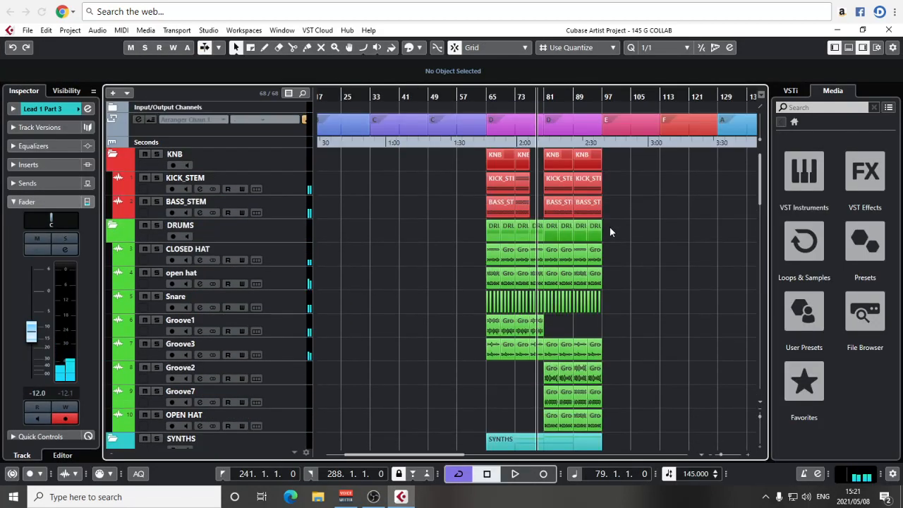
{"action": "key", "text": "h"}
{"action": "key", "text": "h"}
{"action": "key", "text": "h"}
{"action": "key", "text": "h"}
{"action": "key", "text": "h"}
{"action": "key", "text": "h"}
{"action": "key", "text": "h"}
{"action": "left_click_drag", "start_coordinate": [646, 202], "coordinate": [525, 177]}
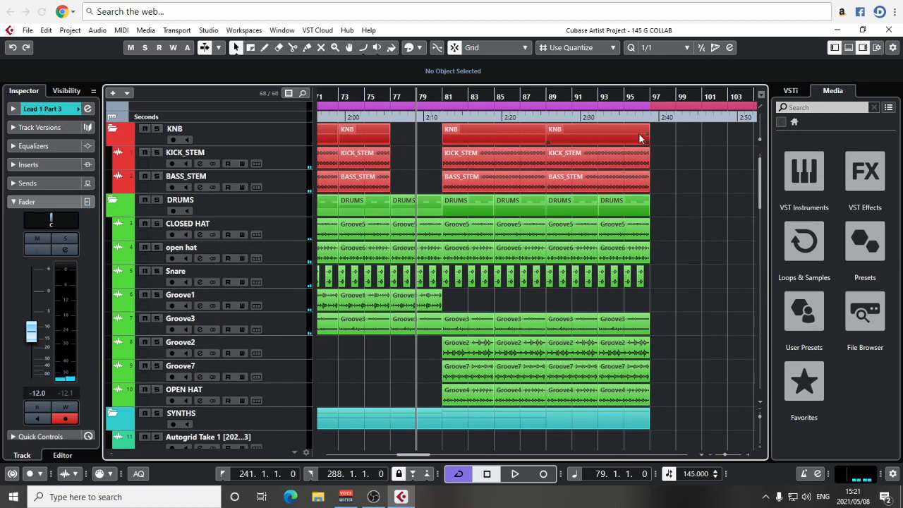
{"action": "left_click", "coordinate": [643, 100]}
{"action": "key", "text": "h"}
{"action": "key", "text": "h"}
{"action": "key", "text": "h"}
{"action": "key", "text": "h"}
{"action": "left_click_drag", "start_coordinate": [565, 165], "coordinate": [544, 190]}
Copy the 4 Bar Riser 9 (Kick Roll) clip from bar 77 to bar 96 and trim it to one bar.
{"action": "scroll", "coordinate": [543, 192], "scroll_direction": "down", "scroll_amount": 10}
{"action": "scroll", "coordinate": [543, 192], "scroll_direction": "down", "scroll_amount": 10}
{"action": "key", "text": "g"}
{"action": "key", "text": "g"}
{"action": "key", "text": "g"}
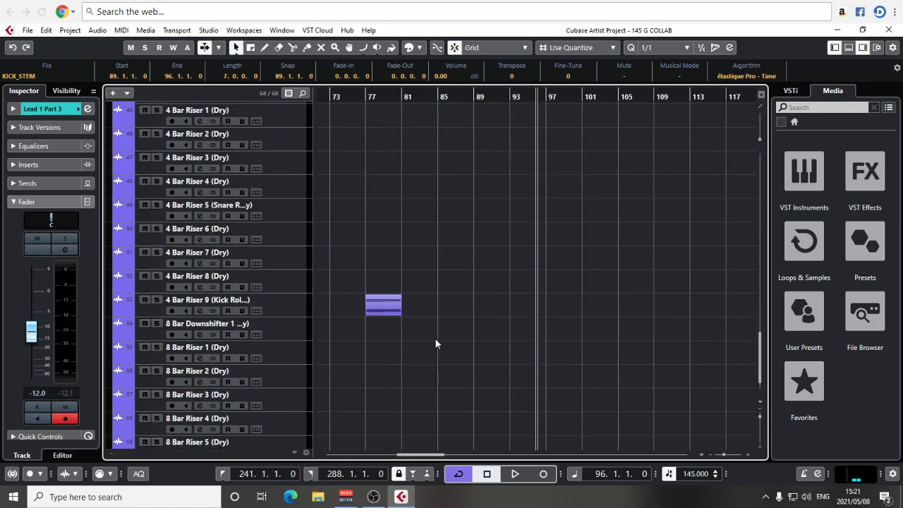
{"action": "left_click_drag", "start_coordinate": [380, 314], "coordinate": [543, 315]}
{"action": "key", "text": "h"}
{"action": "key", "text": "space"}
{"action": "key", "text": "h"}
{"action": "key", "text": "h"}
{"action": "key", "text": "h"}
{"action": "key", "text": "h"}
{"action": "key", "text": "g"}
Play from bar 95 to hear the kick roll leading into the E section, and stop playback at its start.
{"action": "left_click", "coordinate": [437, 98]}
{"action": "scroll", "coordinate": [478, 234], "scroll_direction": "up", "scroll_amount": 20}
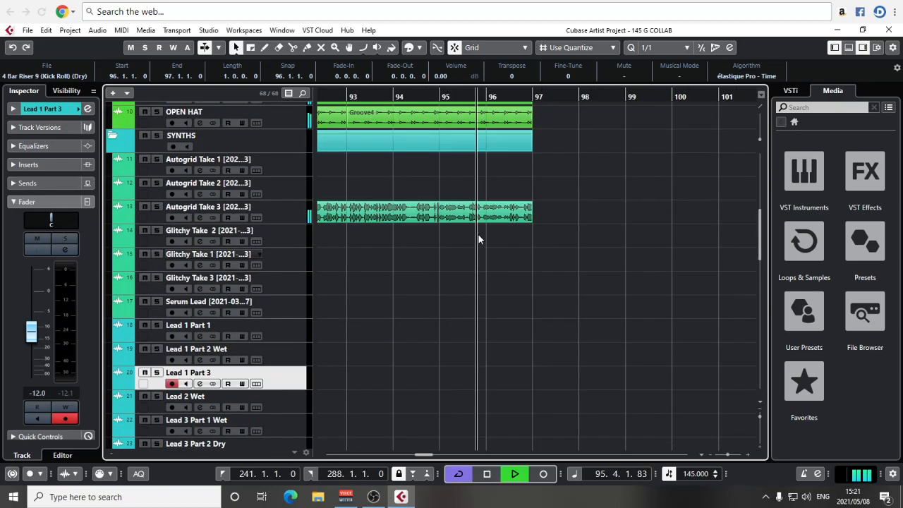
{"action": "scroll", "coordinate": [466, 238], "scroll_direction": "up", "scroll_amount": 2}
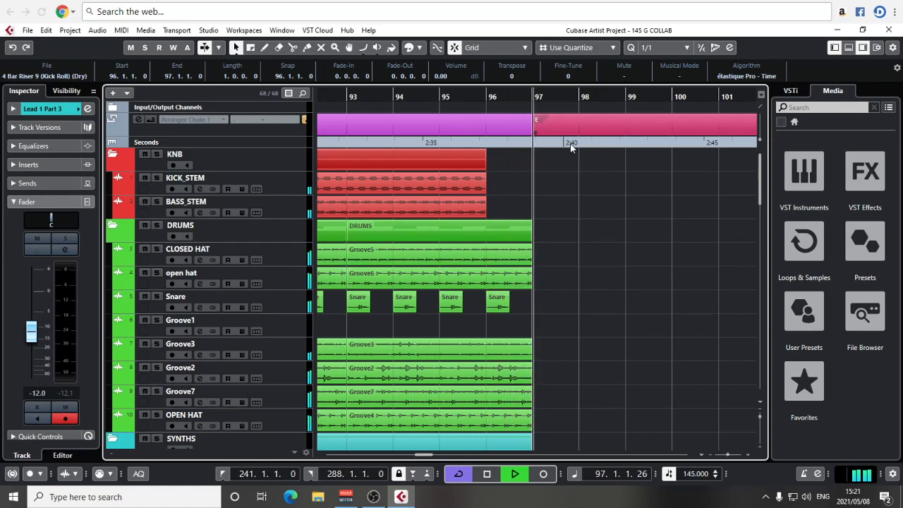
{"action": "key", "text": "space"}
Collapse the KNB and DRUMS folder tracks, with the D sections and their neighbouring sections in view.
{"action": "key", "text": "g"}
{"action": "key", "text": "g"}
{"action": "key", "text": "g"}
{"action": "key", "text": "g"}
{"action": "key", "text": "g"}
{"action": "key", "text": "g"}
{"action": "key", "text": "g"}
{"action": "key", "text": "g"}
{"action": "key", "text": "g"}
{"action": "key", "text": "g"}
{"action": "key", "text": "g"}
{"action": "key", "text": "g"}
{"action": "key", "text": "g"}
{"action": "key", "text": "g"}
{"action": "key", "text": "g"}
{"action": "key", "text": "g"}
{"action": "key", "text": "g"}
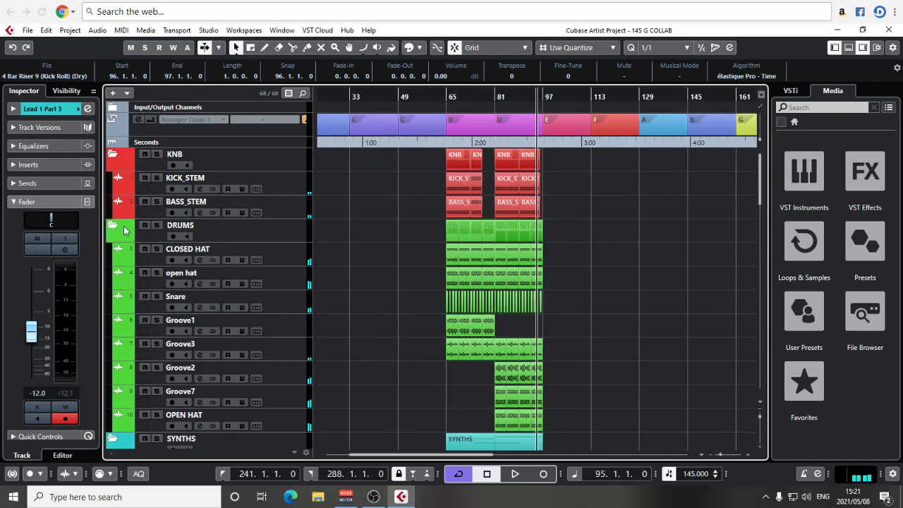
{"action": "scroll", "coordinate": [530, 179], "scroll_direction": "down", "scroll_amount": 10}
{"action": "scroll", "coordinate": [530, 180], "scroll_direction": "up", "scroll_amount": 10}
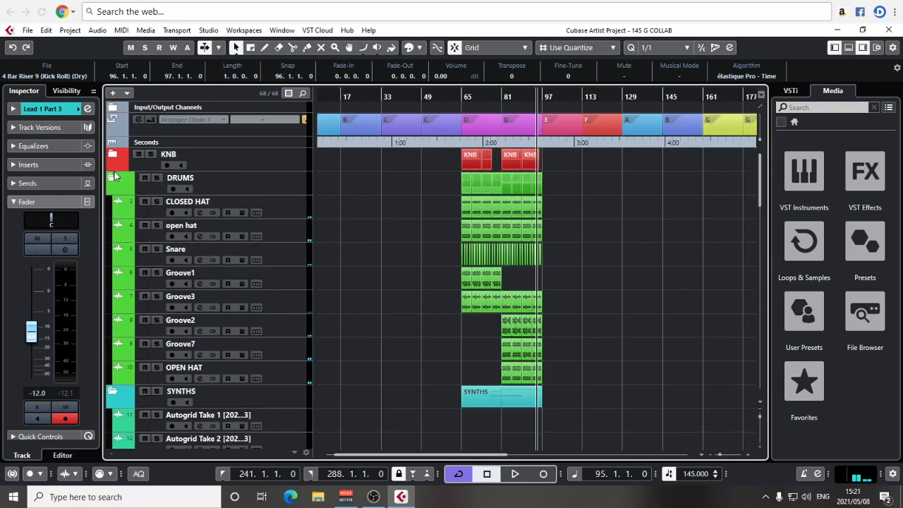
{"action": "left_click", "coordinate": [113, 178]}
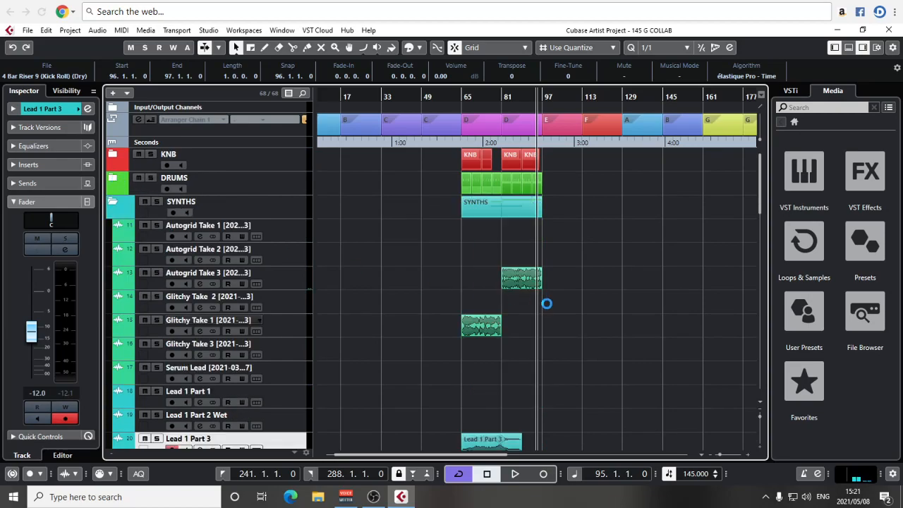
Reduce the height of all tracks so more of the arrangement fits on screen, and clear the clip selection.
{"action": "scroll", "coordinate": [547, 304], "scroll_direction": "down", "scroll_amount": 15}
{"action": "key", "text": "g"}
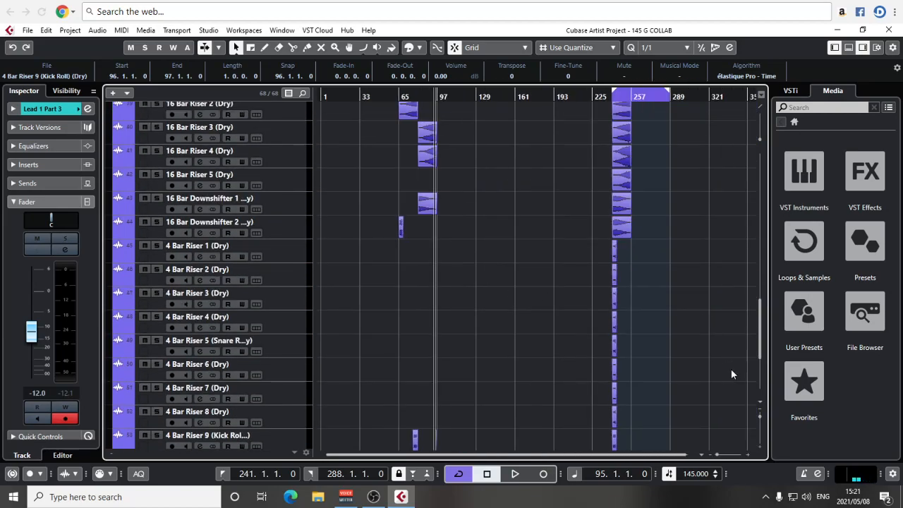
{"action": "left_click", "coordinate": [760, 402]}
{"action": "left_click", "coordinate": [778, 268]}
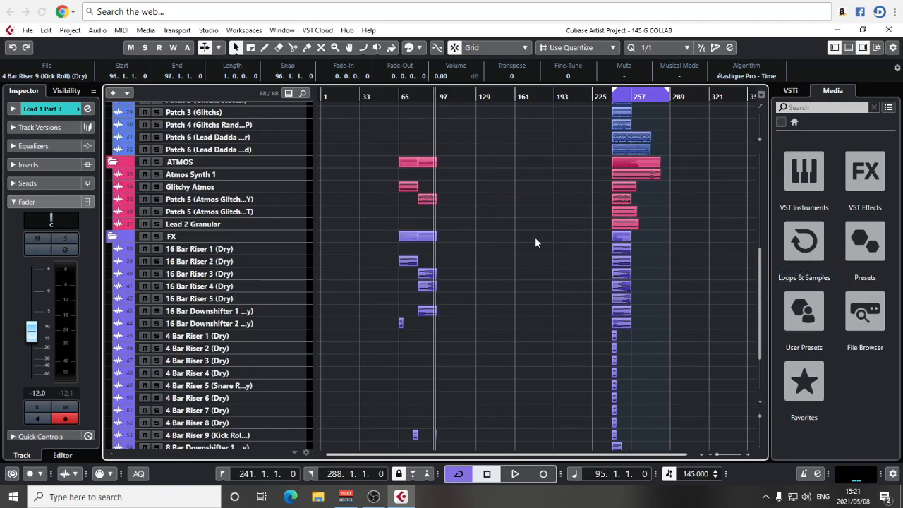
{"action": "left_click", "coordinate": [529, 244]}
Play from bar 65 and review the synth, lead and ATMOS clips across both D sections.
{"action": "scroll", "coordinate": [522, 254], "scroll_direction": "up", "scroll_amount": 6}
{"action": "scroll", "coordinate": [521, 259], "scroll_direction": "up", "scroll_amount": 3}
{"action": "left_click", "coordinate": [399, 95]}
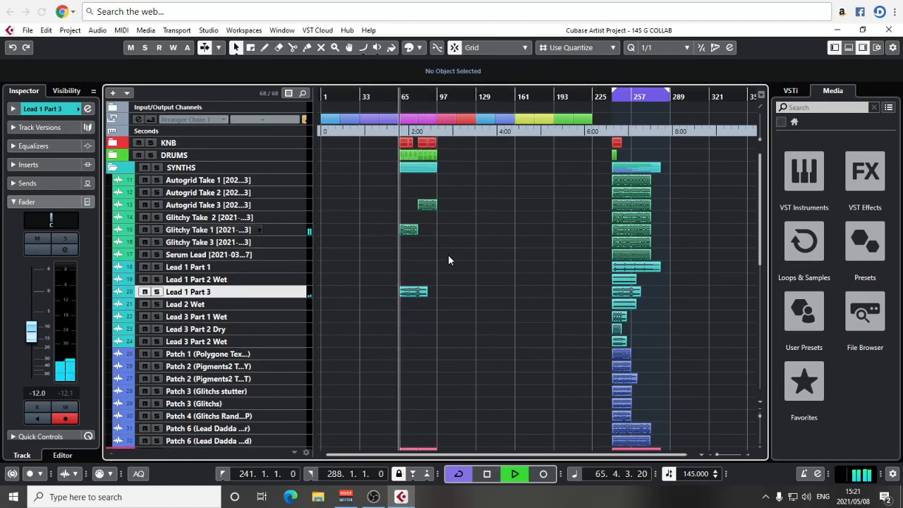
{"action": "scroll", "coordinate": [466, 261], "scroll_direction": "down", "scroll_amount": 1}
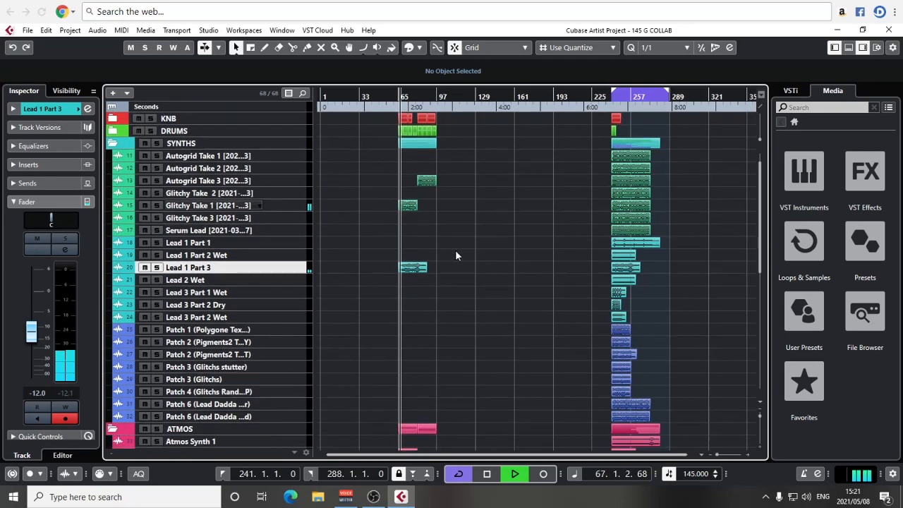
{"action": "scroll", "coordinate": [461, 252], "scroll_direction": "up", "scroll_amount": 1}
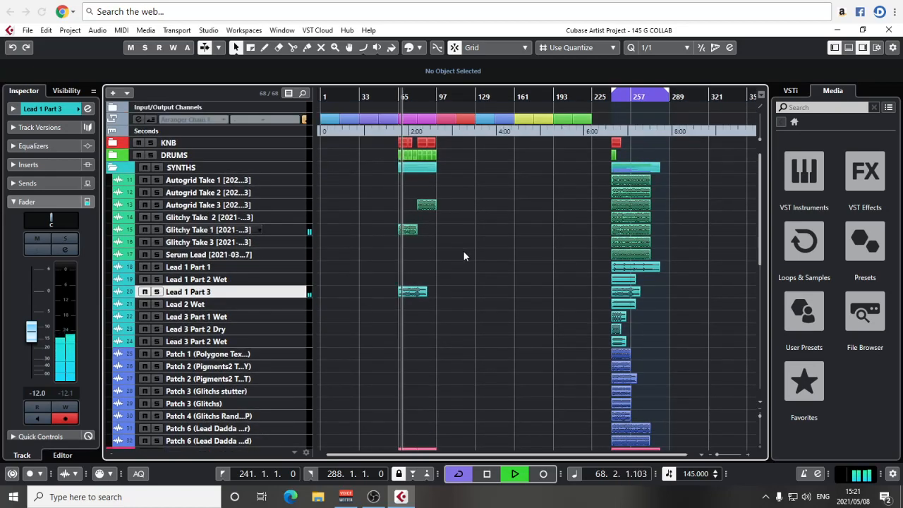
{"action": "scroll", "coordinate": [472, 265], "scroll_direction": "down", "scroll_amount": 1}
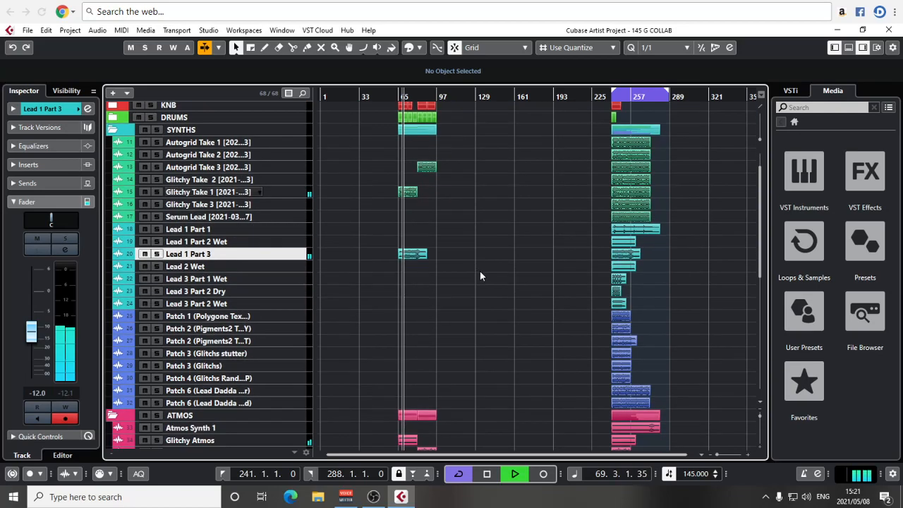
{"action": "key", "text": "h"}
{"action": "key", "text": "h"}
{"action": "key", "text": "h"}
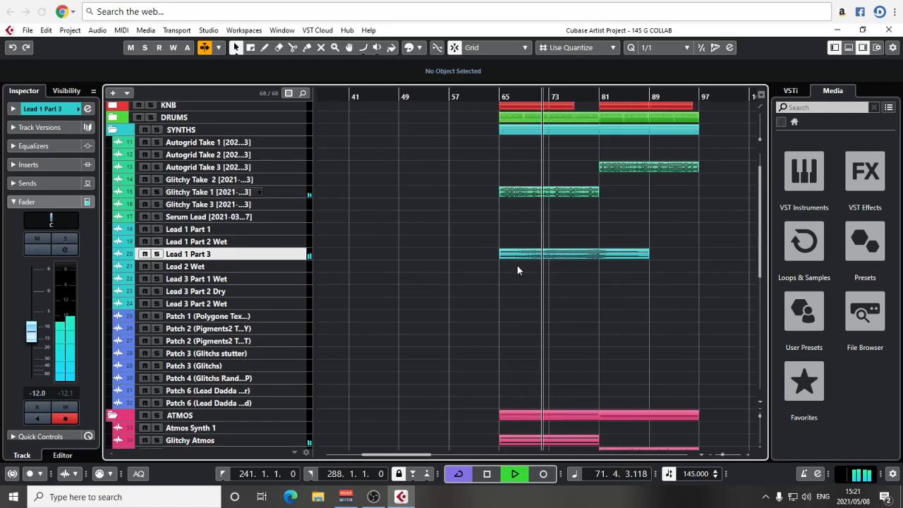
{"action": "key", "text": "g"}
{"action": "key", "text": "g"}
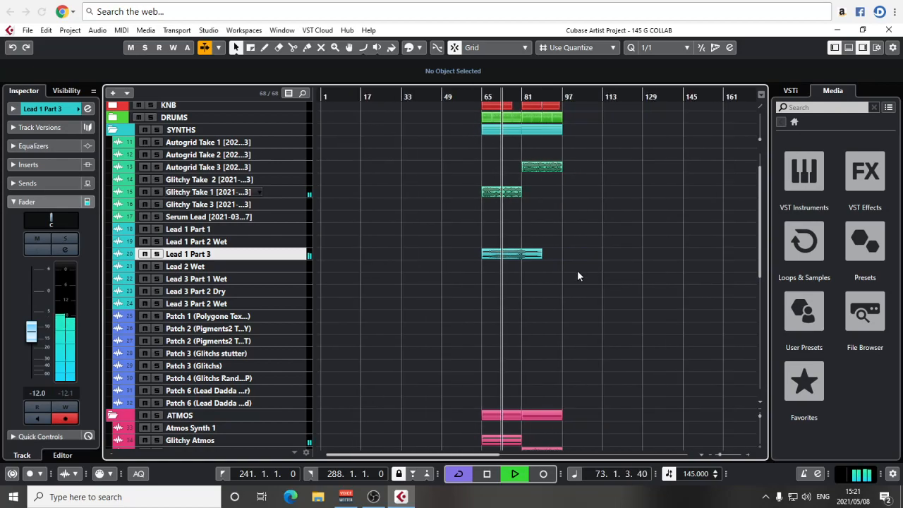
{"action": "scroll", "coordinate": [577, 276], "scroll_direction": "up", "scroll_amount": 3}
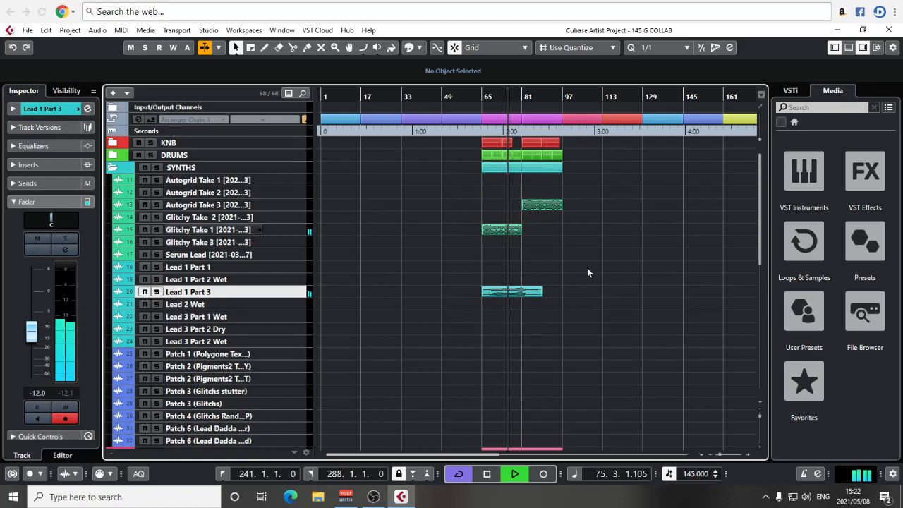
Examine how the synth clips between bars 65 and 97 line up while the arrangement plays.
{"action": "scroll", "coordinate": [567, 281], "scroll_direction": "right", "scroll_amount": 1}
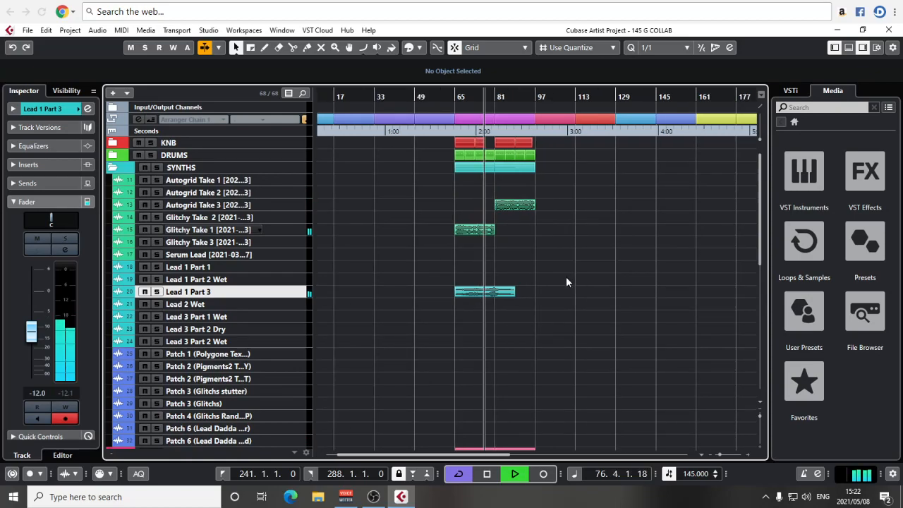
{"action": "key", "text": "h"}
{"action": "key", "text": "h"}
{"action": "key", "text": "h"}
{"action": "key", "text": "h"}
{"action": "key", "text": "h"}
{"action": "key", "text": "h"}
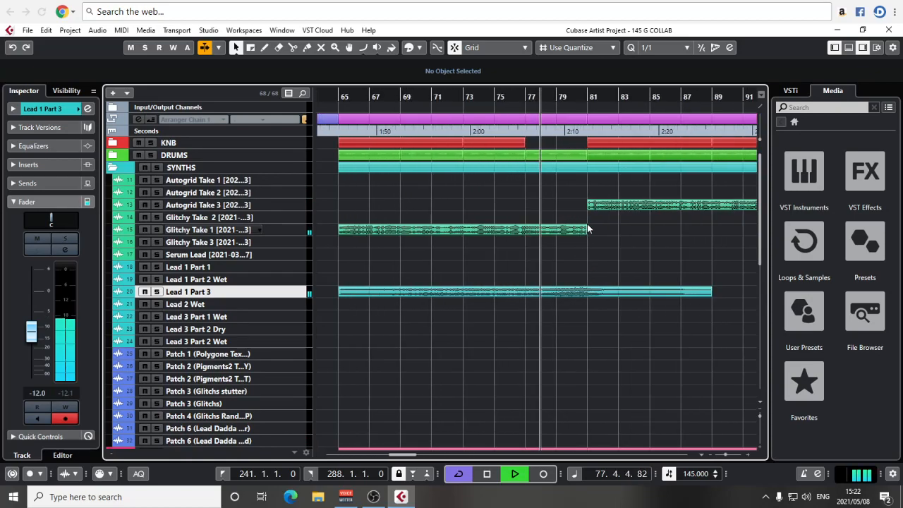
{"action": "scroll", "coordinate": [555, 244], "scroll_direction": "right", "scroll_amount": 1}
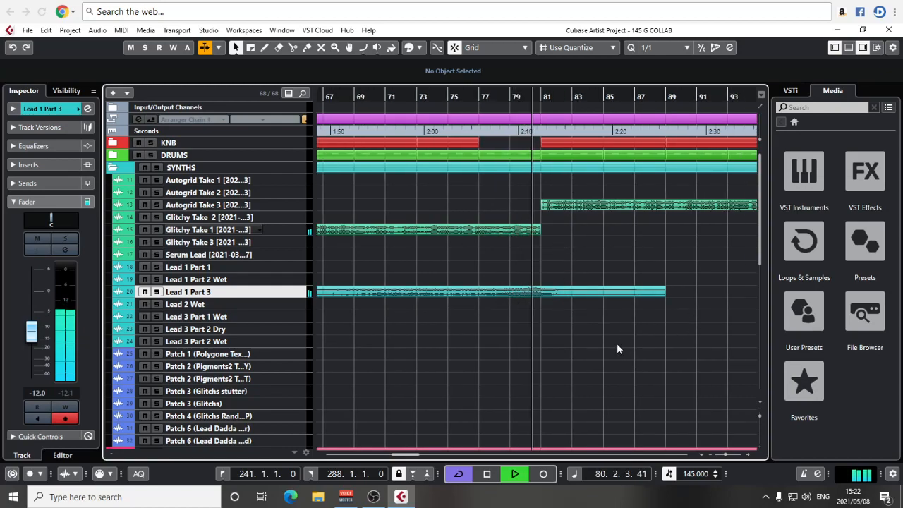
{"action": "scroll", "coordinate": [593, 329], "scroll_direction": "down", "scroll_amount": 5}
{"action": "scroll", "coordinate": [591, 327], "scroll_direction": "up", "scroll_amount": 5}
{"action": "key", "text": "g"}
{"action": "key", "text": "g"}
{"action": "key", "text": "g"}
{"action": "key", "text": "g"}
{"action": "key", "text": "g"}
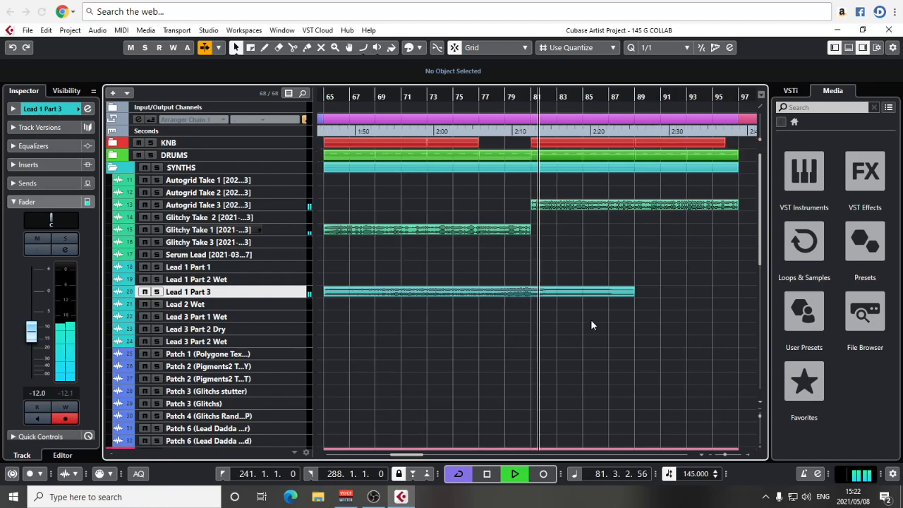
{"action": "key", "text": "h"}
{"action": "key", "text": "h"}
{"action": "left_click_drag", "start_coordinate": [616, 298], "coordinate": [545, 288]}
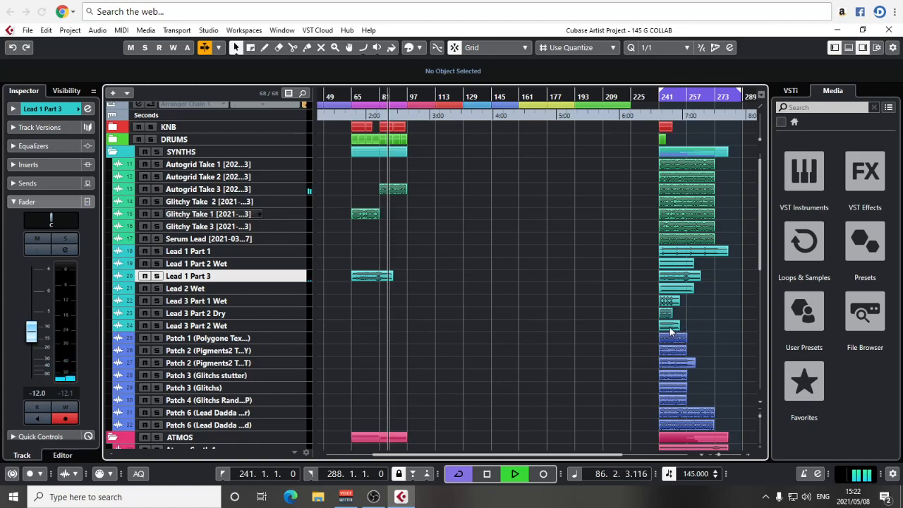
Extend the Glitchy Take 1 clip to end at bar 97 and give it a short fade-out of 0.1.1.2.
{"action": "scroll", "coordinate": [439, 308], "scroll_direction": "down", "scroll_amount": 3}
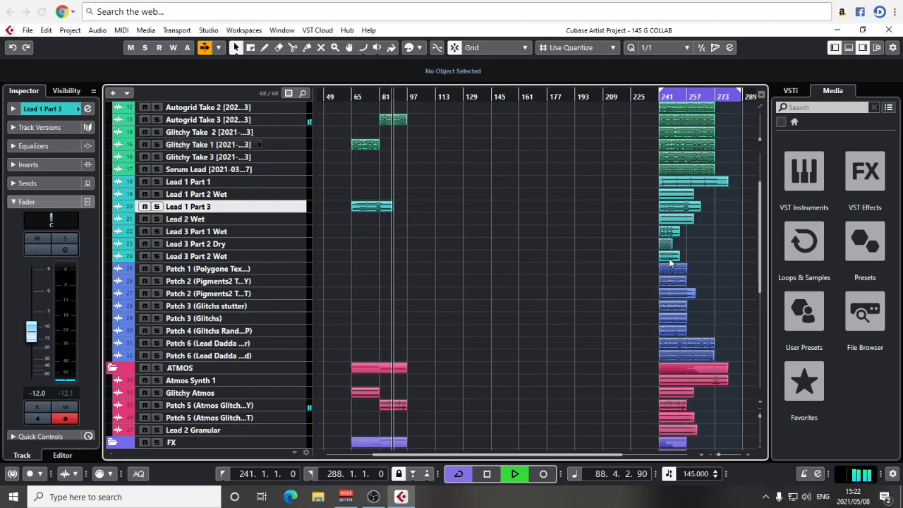
{"action": "left_click_drag", "start_coordinate": [379, 148], "coordinate": [406, 151]}
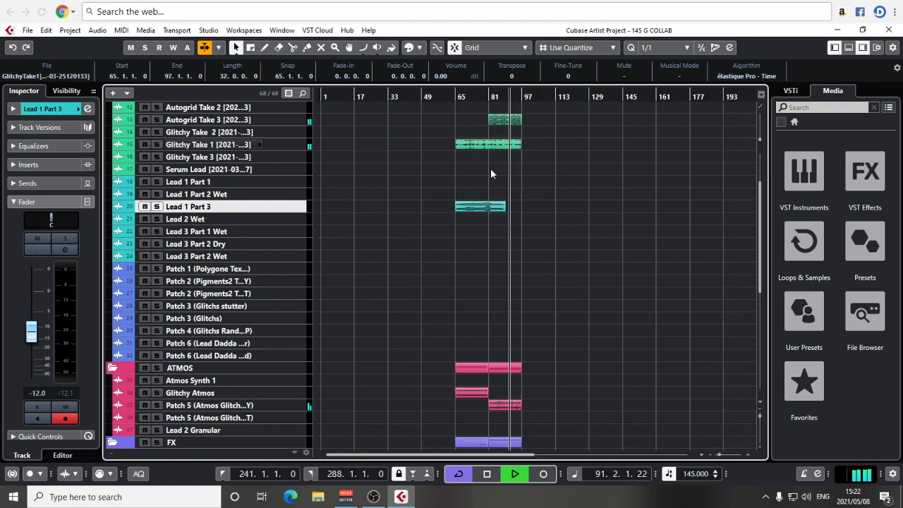
{"action": "key", "text": "h"}
{"action": "key", "text": "h"}
{"action": "key", "text": "h"}
{"action": "key", "text": "h"}
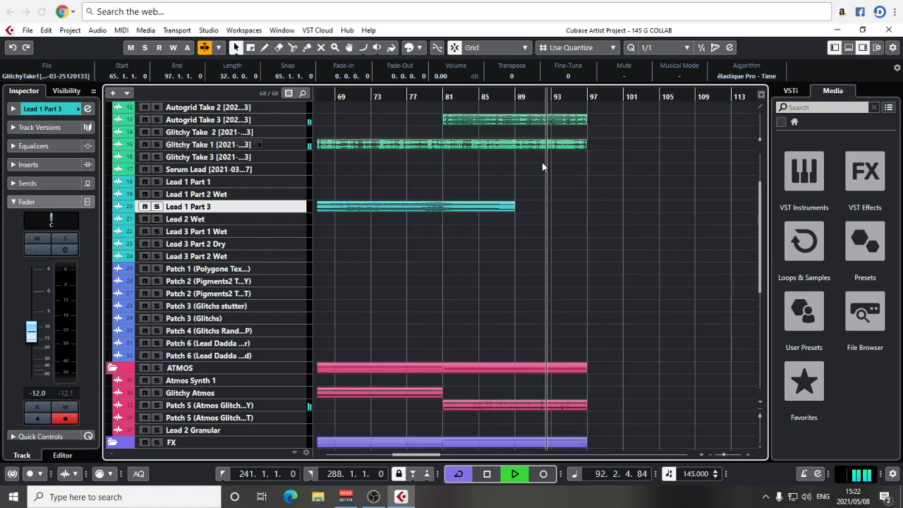
{"action": "left_click", "coordinate": [307, 148]}
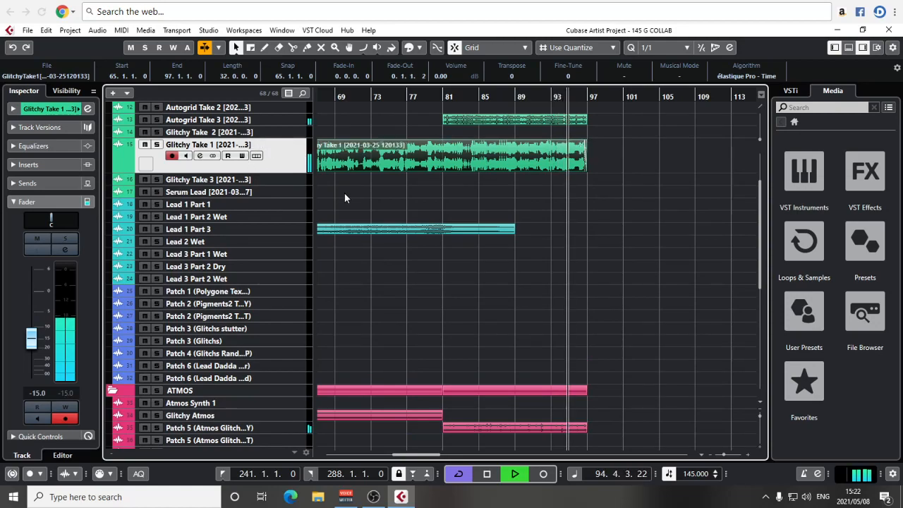
{"action": "left_click", "coordinate": [760, 402]}
{"action": "left_click", "coordinate": [783, 271]}
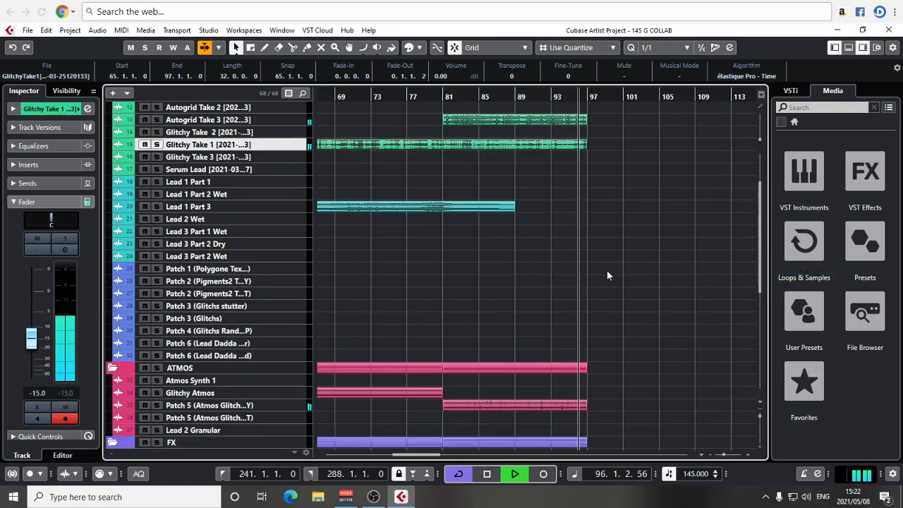
Stop playback and place a copy of the eight-bar KNB clip at bar 97.
{"action": "key", "text": "shift+f"}
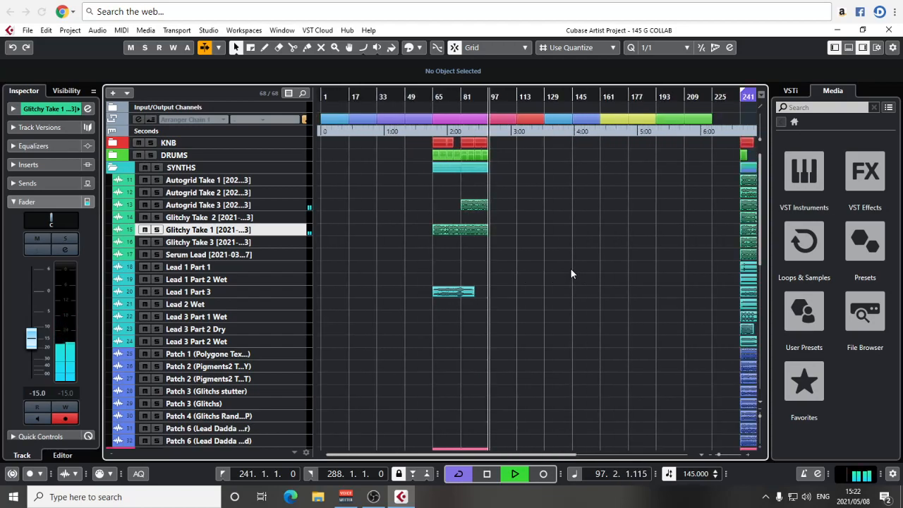
{"action": "key", "text": "space"}
{"action": "key", "text": "h"}
{"action": "key", "text": "h"}
{"action": "key", "text": "h"}
{"action": "key", "text": "h"}
{"action": "key", "text": "h"}
{"action": "key", "text": "h"}
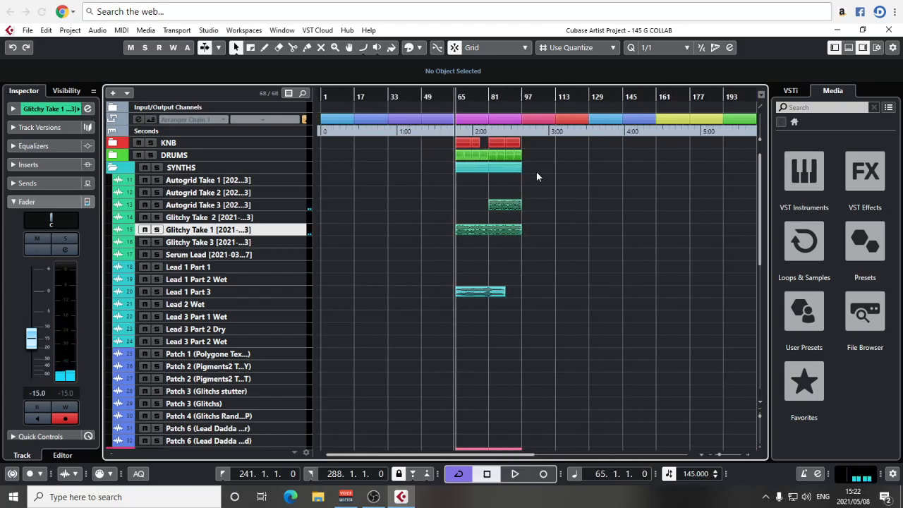
{"action": "scroll", "coordinate": [439, 156], "scroll_direction": "right", "scroll_amount": 3}
{"action": "left_click_drag", "start_coordinate": [384, 146], "coordinate": [551, 138]}
{"action": "key", "text": "g"}
{"action": "key", "text": "g"}
{"action": "left_click_drag", "start_coordinate": [635, 198], "coordinate": [501, 199]}
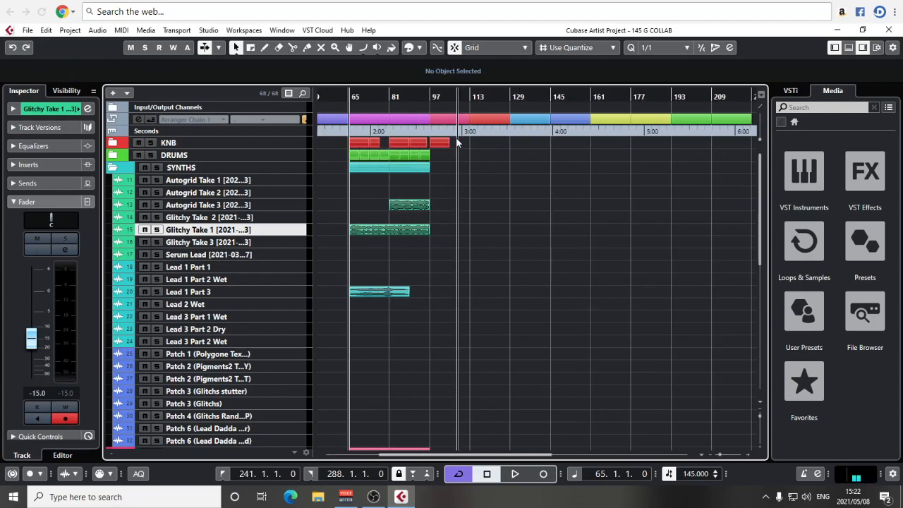
Set the project cursor to bar 94, just before the new section at bar 97.
{"action": "left_click", "coordinate": [428, 94]}
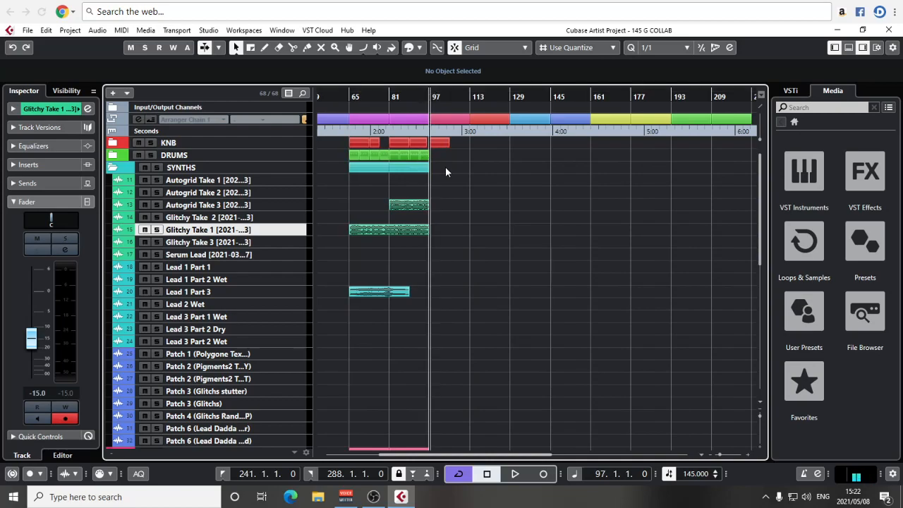
{"action": "left_click", "coordinate": [421, 93]}
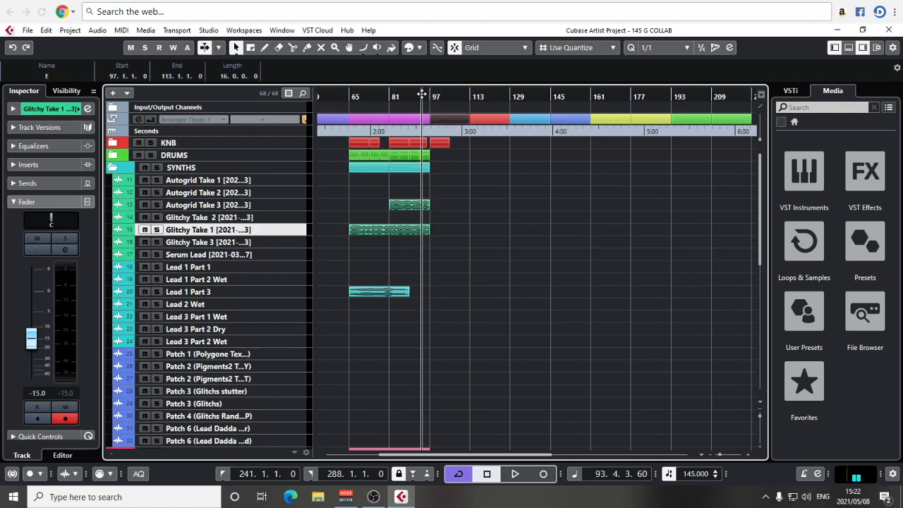
{"action": "left_click_drag", "start_coordinate": [494, 233], "coordinate": [484, 234]}
{"action": "left_click", "coordinate": [478, 193]}
Copy all the Patch 1 to Patch 6 clips from bar 241 to bar 97.
{"action": "scroll", "coordinate": [491, 199], "scroll_direction": "down", "scroll_amount": 8}
{"action": "left_click_drag", "start_coordinate": [576, 252], "coordinate": [460, 278]}
{"action": "scroll", "coordinate": [556, 348], "scroll_direction": "up", "scroll_amount": 6}
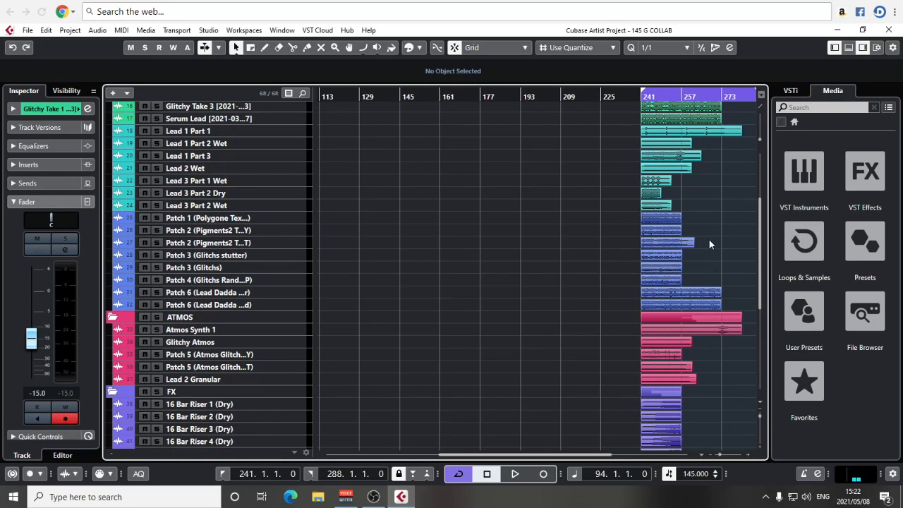
{"action": "left_click_drag", "start_coordinate": [670, 295], "coordinate": [626, 296]}
{"action": "left_click_drag", "start_coordinate": [730, 217], "coordinate": [569, 301]}
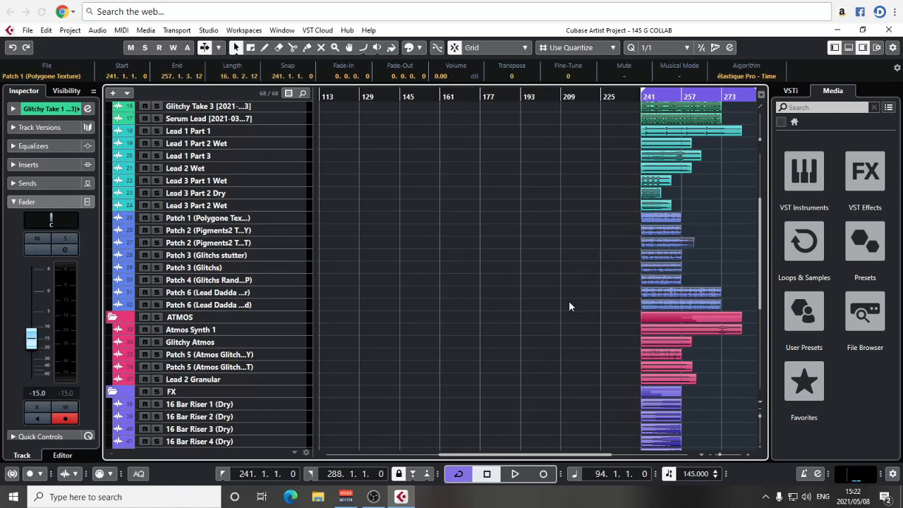
{"action": "scroll", "coordinate": [543, 299], "scroll_direction": "down", "scroll_amount": 2}
{"action": "left_click_drag", "start_coordinate": [628, 311], "coordinate": [380, 303]}
{"action": "scroll", "coordinate": [470, 279], "scroll_direction": "up", "scroll_amount": 6}
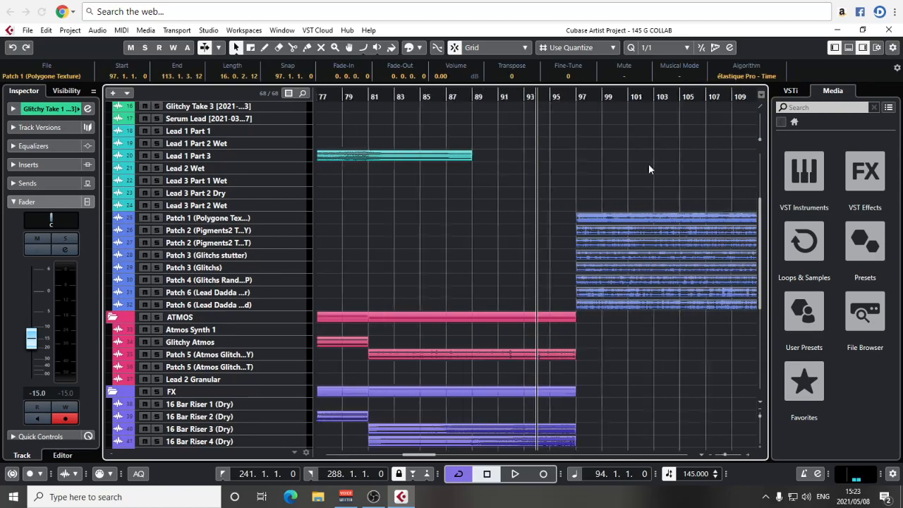
Audition Patch 1 (Polygone Tex...) and Patch 2 (Pigments2 T...Y) in solo from bar 97.
{"action": "scroll", "coordinate": [396, 209], "scroll_direction": "up", "scroll_amount": 2}
{"action": "left_click", "coordinate": [157, 262]}
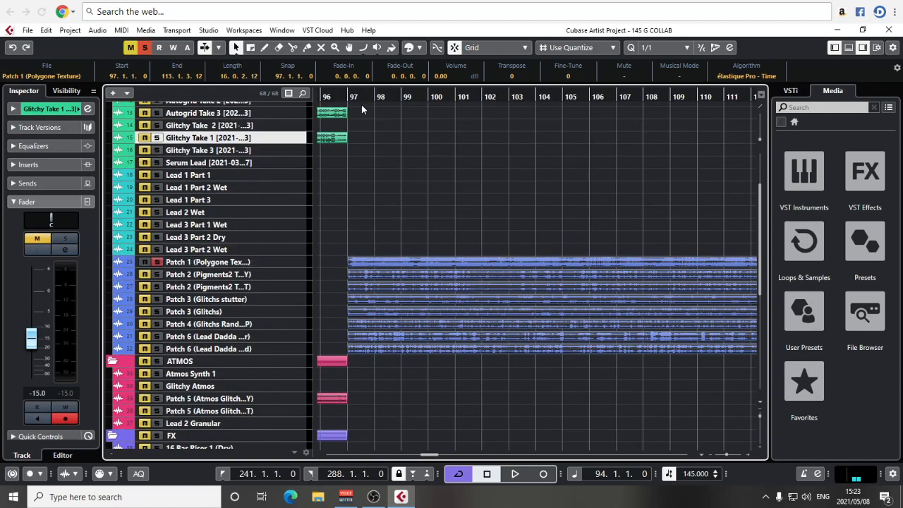
{"action": "double_click", "coordinate": [351, 93]}
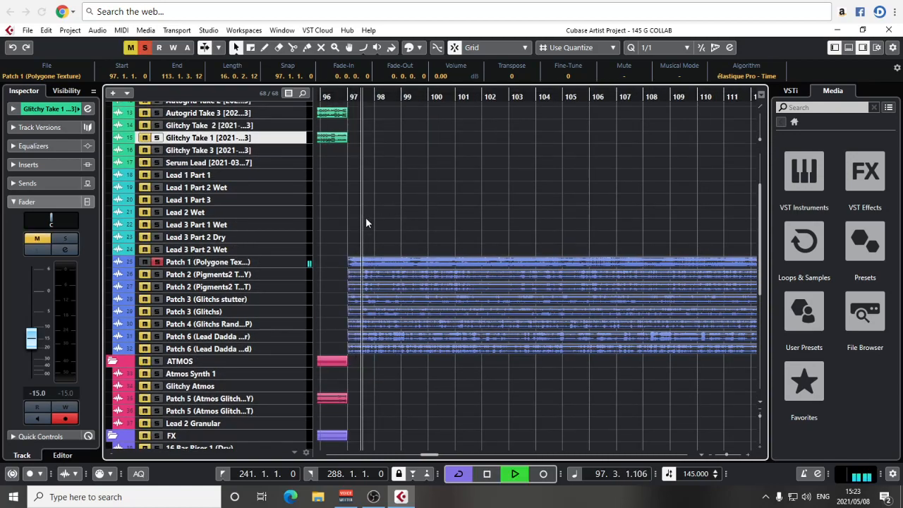
{"action": "left_click", "coordinate": [157, 274]}
{"action": "key", "text": "space"}
{"action": "key", "text": "space"}
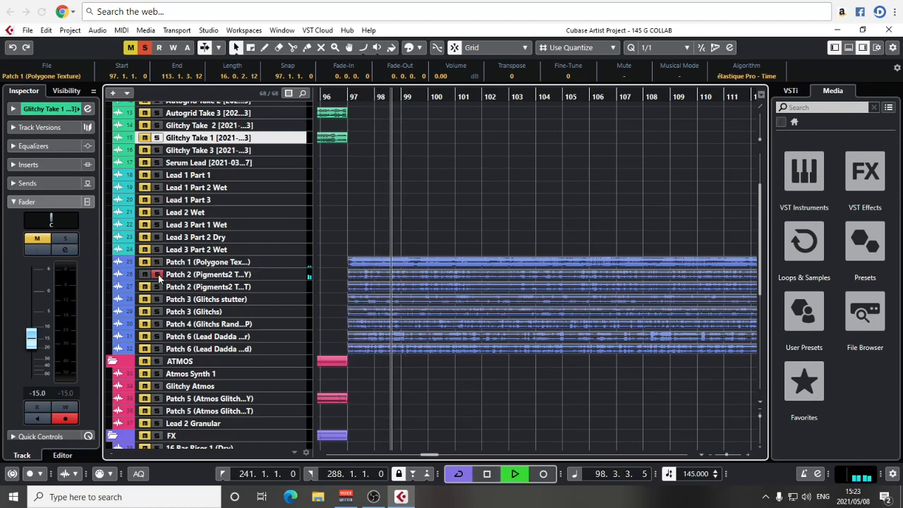
Solo the Patch 2 (Pigments2 T...T) track instead and play it from bar 97.
{"action": "key", "text": "space"}
{"action": "left_click", "coordinate": [158, 274]}
{"action": "left_click", "coordinate": [157, 286]}
{"action": "key", "text": "space"}
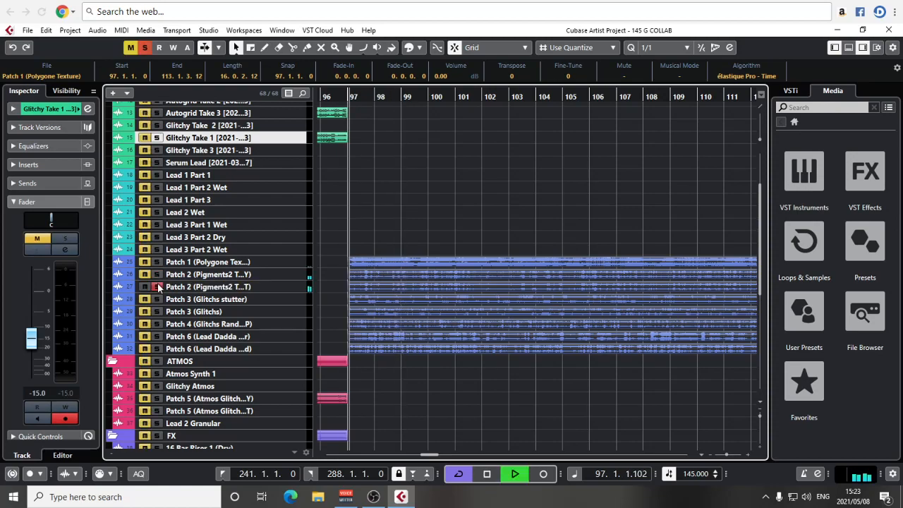
Stop playback and remove the Patch 2 (Pigments2 T...Y) track from the project.
{"action": "right_click", "coordinate": [261, 276]}
{"action": "right_click", "coordinate": [279, 280]}
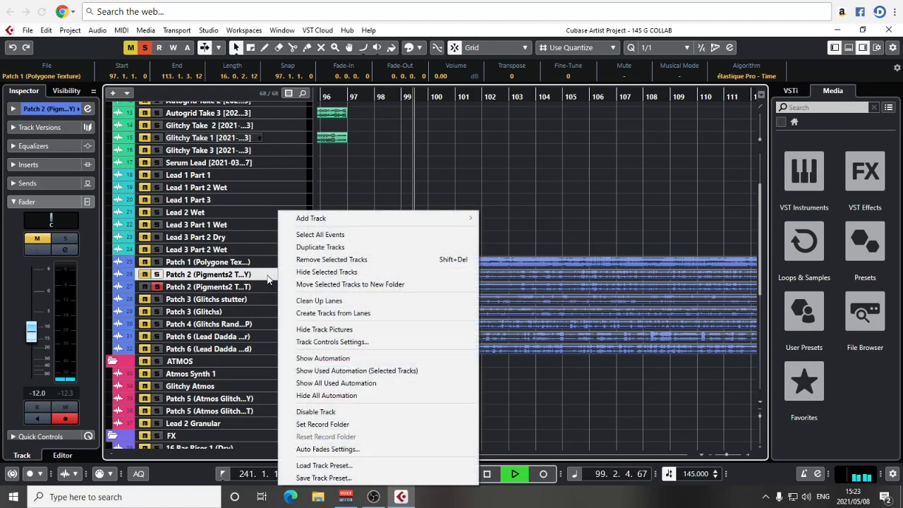
{"action": "key", "text": "Escape"}
{"action": "key", "text": "space"}
{"action": "right_click", "coordinate": [268, 280]}
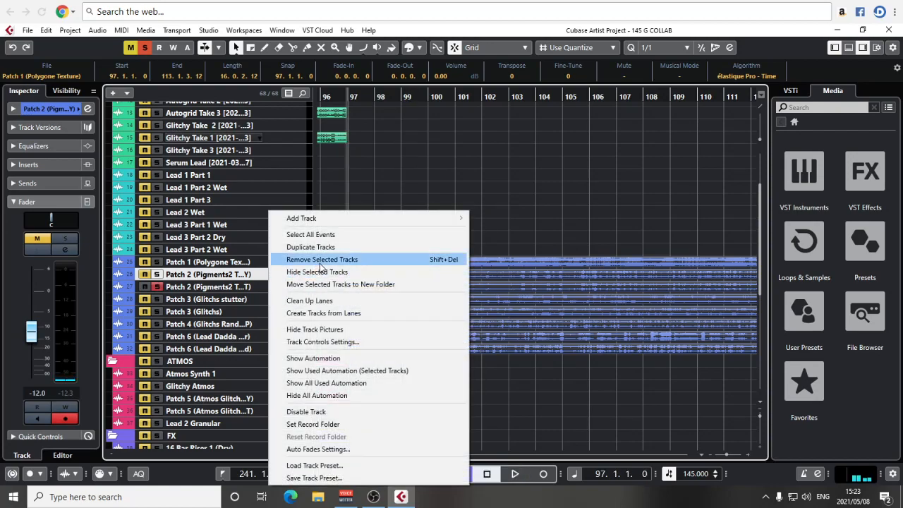
{"action": "left_click", "coordinate": [319, 262]}
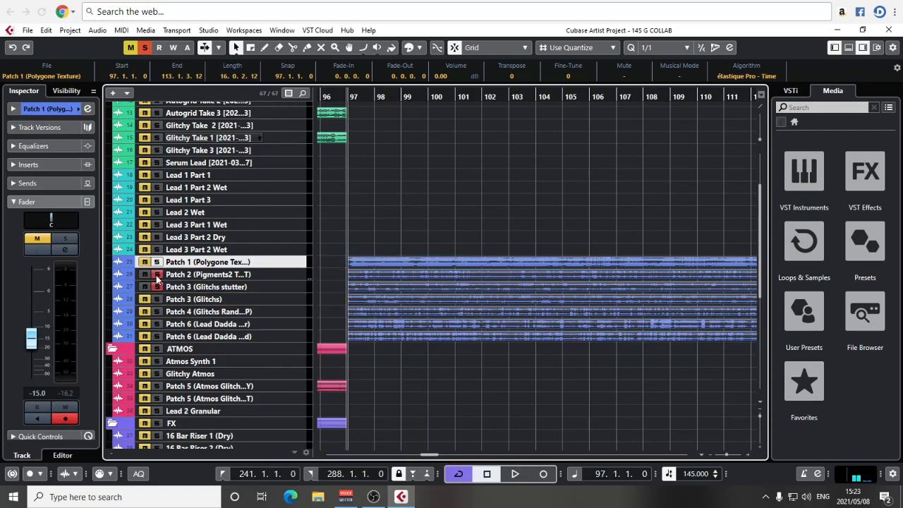
Select the Patch 3 (Glitchs stutter) track and listen to it in solo from bar 97.
{"action": "right_click", "coordinate": [264, 288]}
{"action": "key", "text": "Escape"}
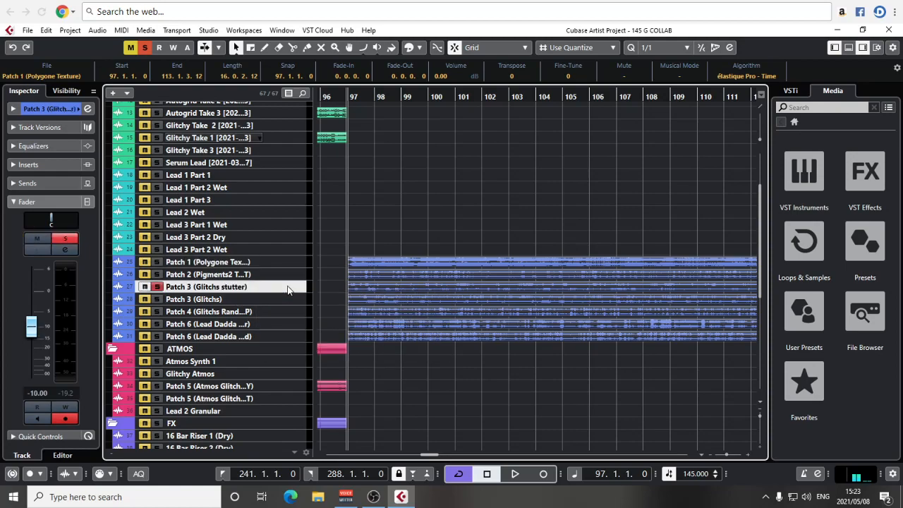
{"action": "key", "text": "space"}
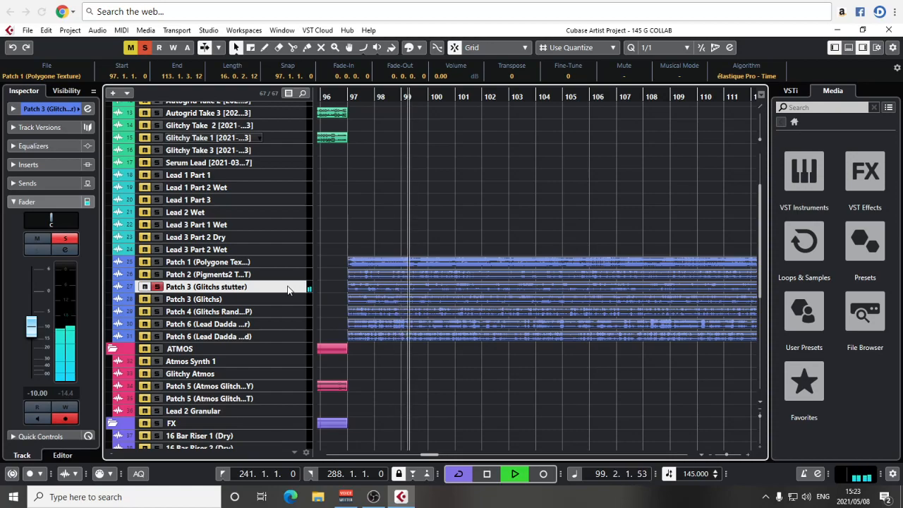
{"action": "key", "text": "space"}
Audition the Patch 3 (Glitchs) and Patch 4 (Glitchs Rand...P) tracks one after the other in solo.
{"action": "left_click", "coordinate": [157, 299]}
{"action": "left_click", "coordinate": [158, 288]}
{"action": "key", "text": "space"}
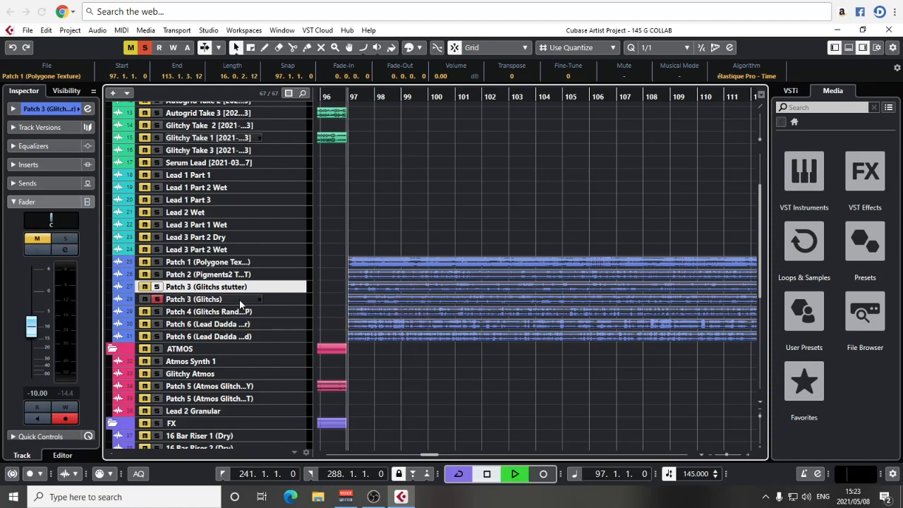
{"action": "left_click", "coordinate": [287, 301]}
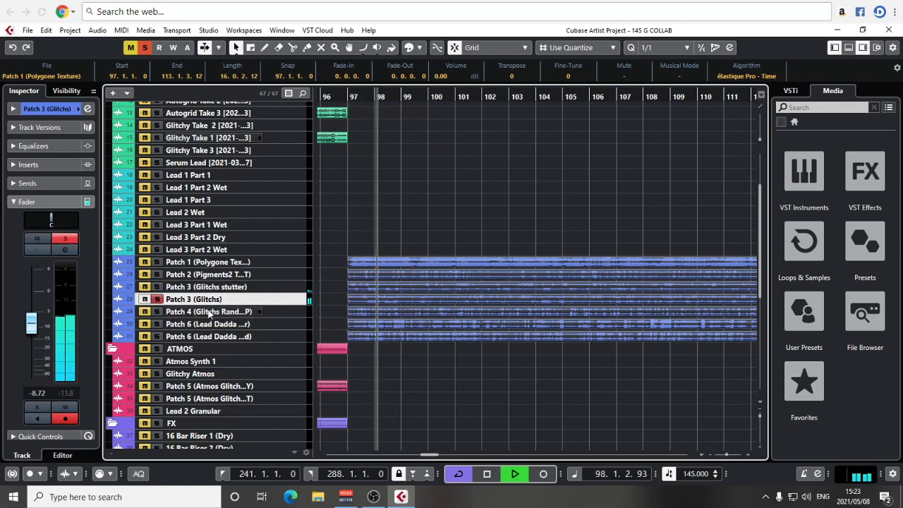
{"action": "key", "text": "space"}
{"action": "left_click", "coordinate": [290, 312]}
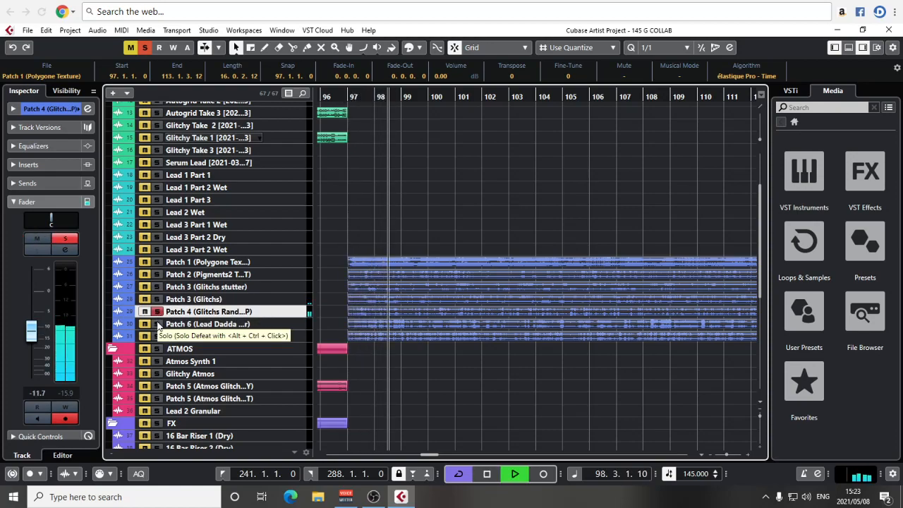
Audition each of the two Patch 6 (Lead Dadda) tracks in solo, clear the solo and stop playback.
{"action": "key", "text": "space"}
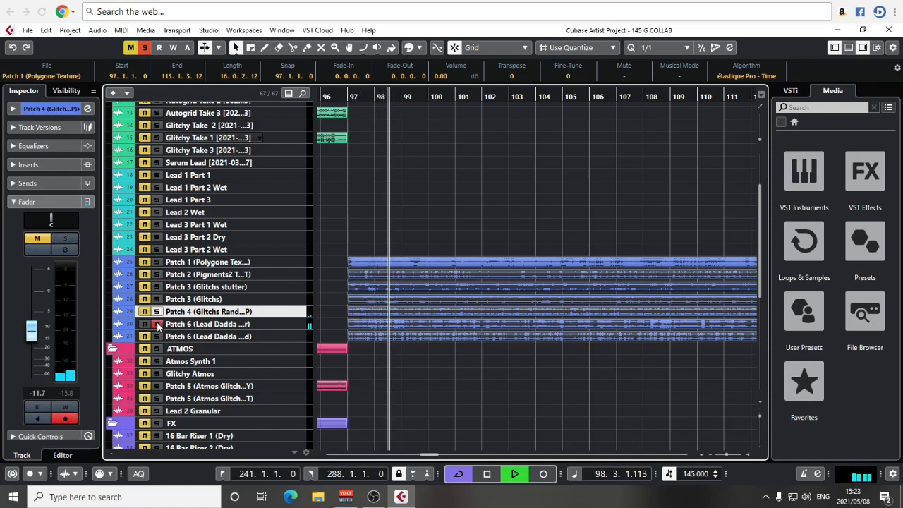
{"action": "left_click", "coordinate": [157, 324]}
{"action": "left_click", "coordinate": [159, 337]}
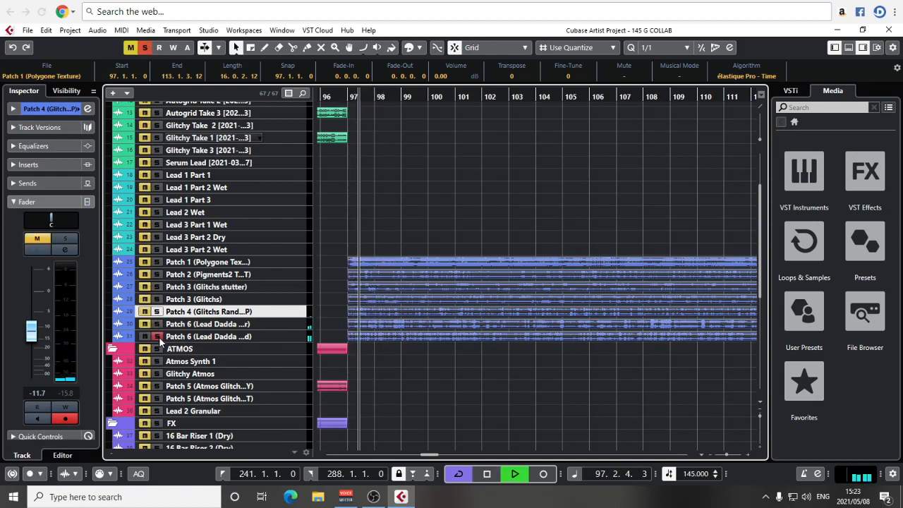
{"action": "left_click", "coordinate": [159, 336]}
{"action": "key", "text": "space"}
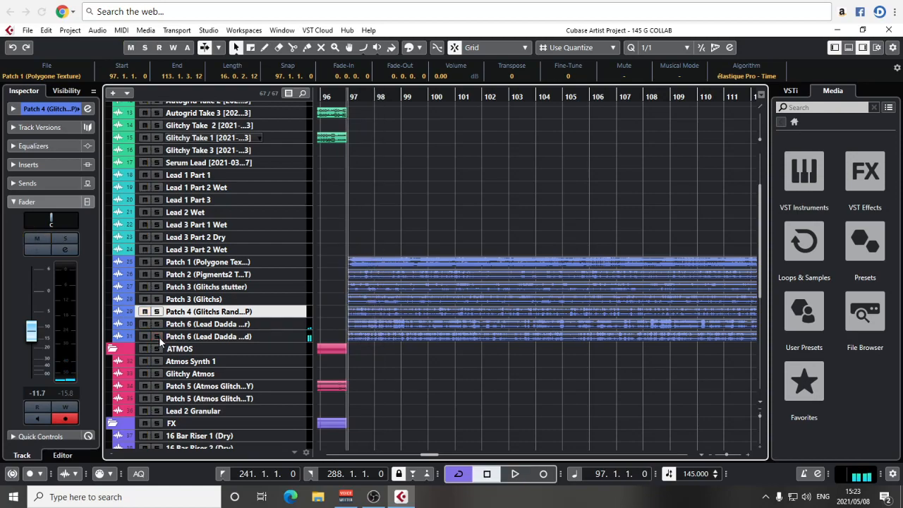
Compare Patch 3 (Glitchs) with Patch 3 (Glitchs stutter) by playing each in solo from bar 97.
{"action": "left_click", "coordinate": [158, 299]}
{"action": "key", "text": "space"}
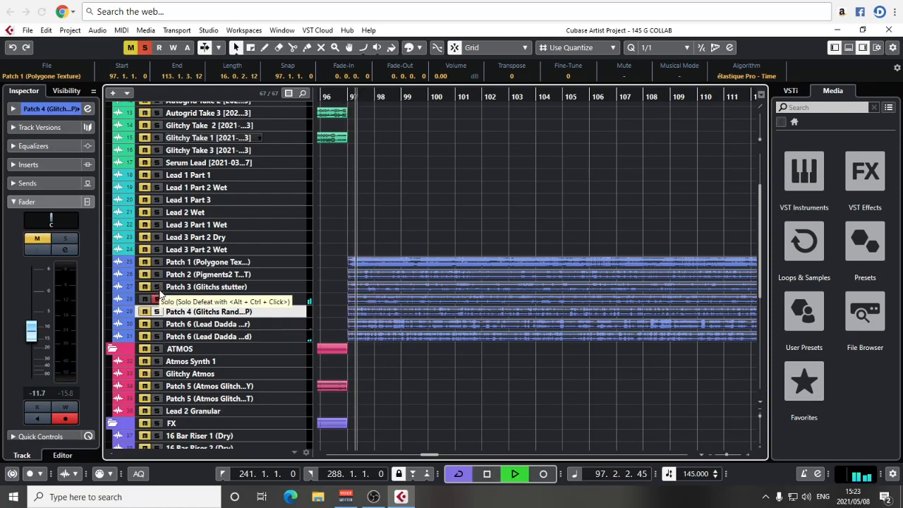
{"action": "left_click", "coordinate": [159, 298]}
{"action": "key", "text": "space"}
{"action": "left_click", "coordinate": [161, 287]}
{"action": "key", "text": "space"}
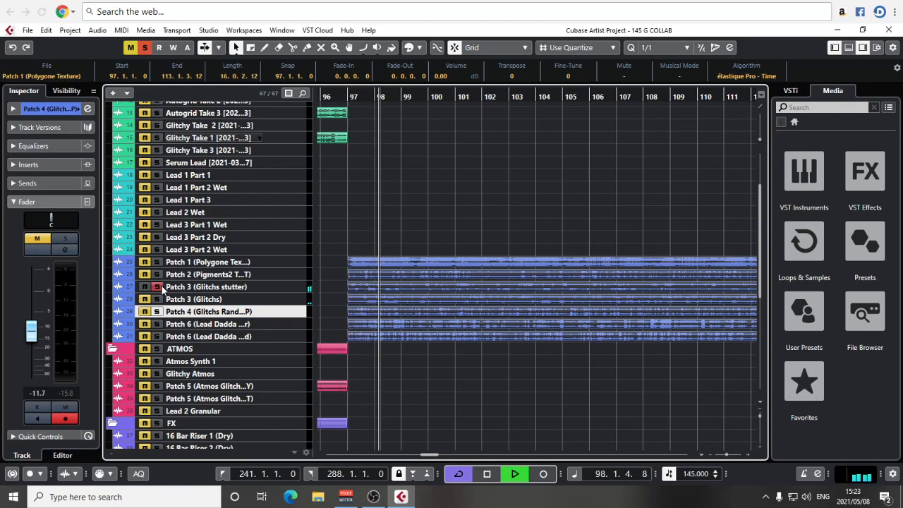
Audition the Patch 2 (Pigments2 Texture WET) track in solo from bar 97.
{"action": "key", "text": "space"}
{"action": "left_click", "coordinate": [158, 273]}
{"action": "left_click", "coordinate": [159, 287]}
{"action": "key", "text": "space"}
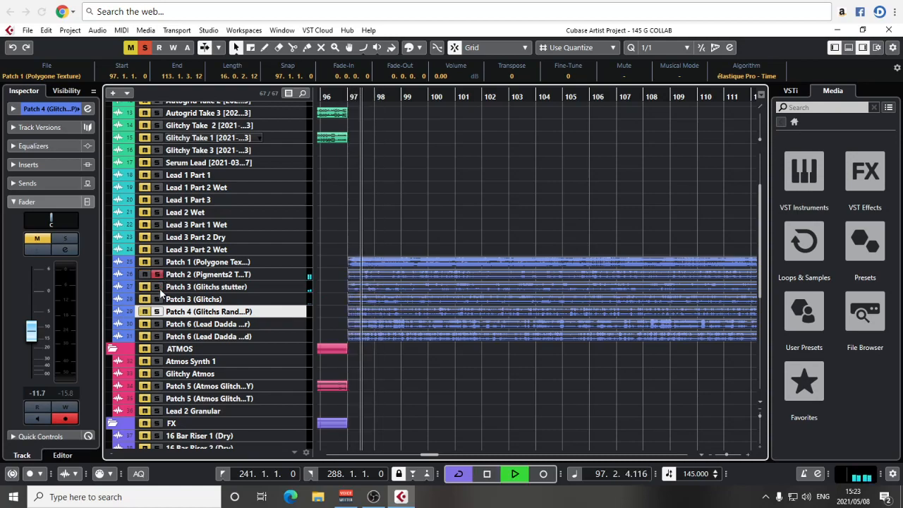
{"action": "left_click", "coordinate": [282, 275]}
{"action": "scroll", "coordinate": [454, 285], "scroll_direction": "down", "scroll_amount": 2}
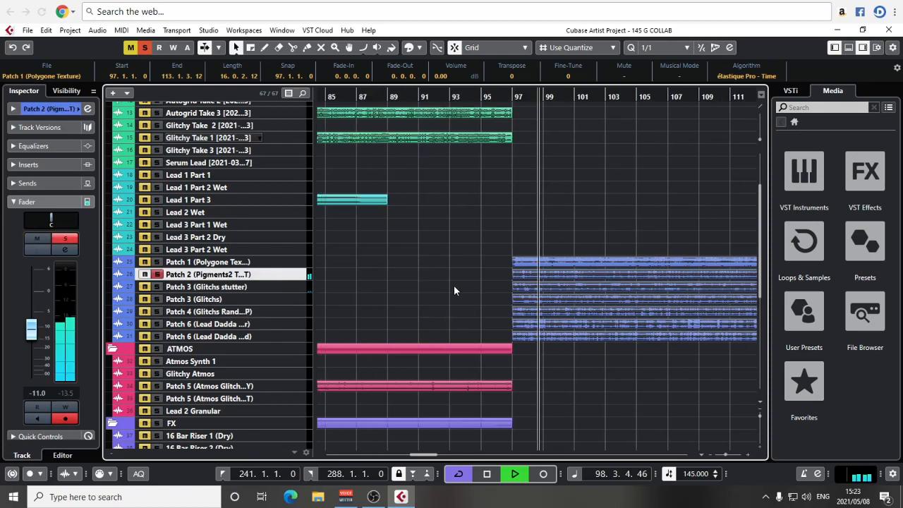
Enlarge the tracks to two rows and delete the Patch 1, 3, 4 and 6 clips at bar 97, keeping only Patch 2.
{"action": "left_click", "coordinate": [760, 401]}
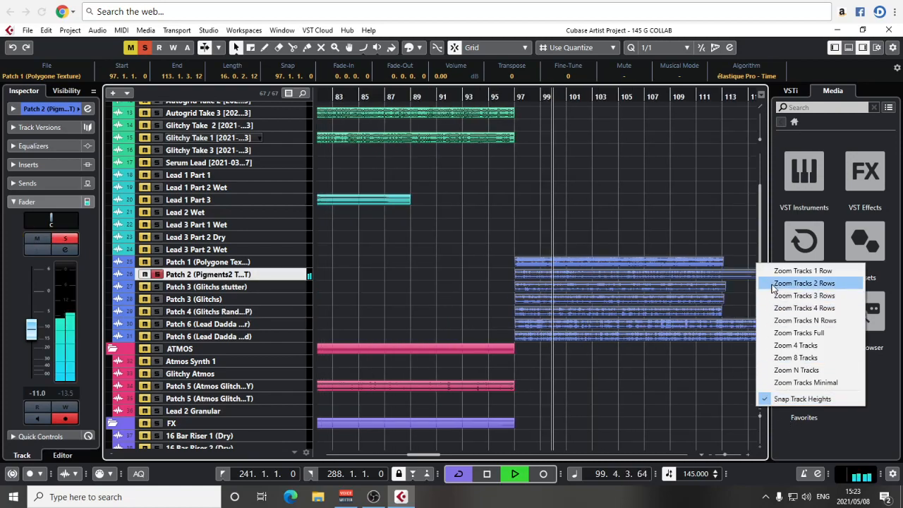
{"action": "left_click", "coordinate": [797, 286]}
{"action": "key", "text": "space"}
{"action": "left_click", "coordinate": [432, 269]}
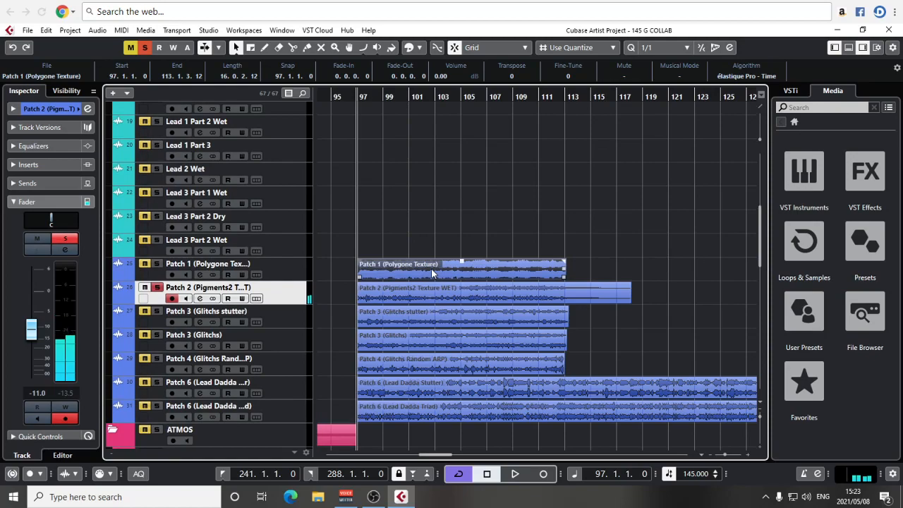
{"action": "key", "text": "Delete"}
{"action": "left_click_drag", "start_coordinate": [536, 387], "coordinate": [500, 414]}
{"action": "key", "text": "Delete"}
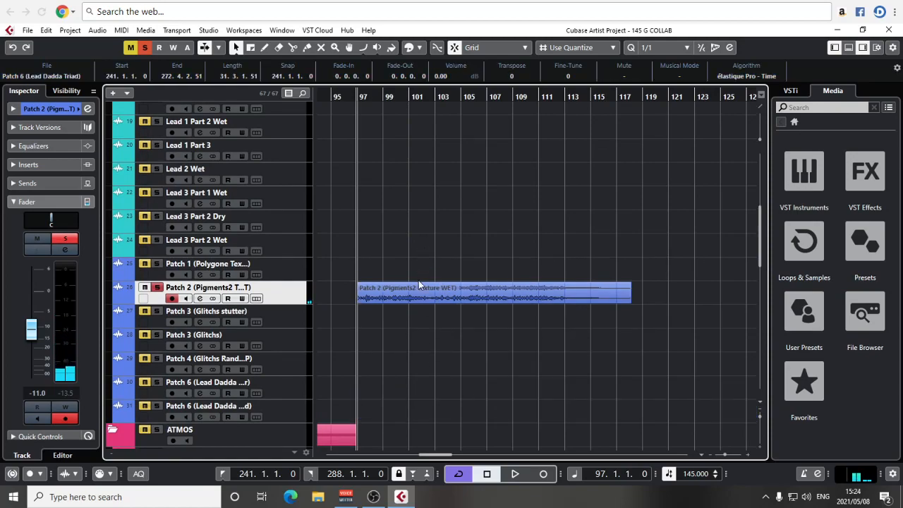
Clear the Patch 2 solo, play from bar 93 and copy the KNB clip at bar 97 to bar 105.
{"action": "left_click", "coordinate": [157, 288]}
{"action": "scroll", "coordinate": [448, 160], "scroll_direction": "left", "scroll_amount": 3}
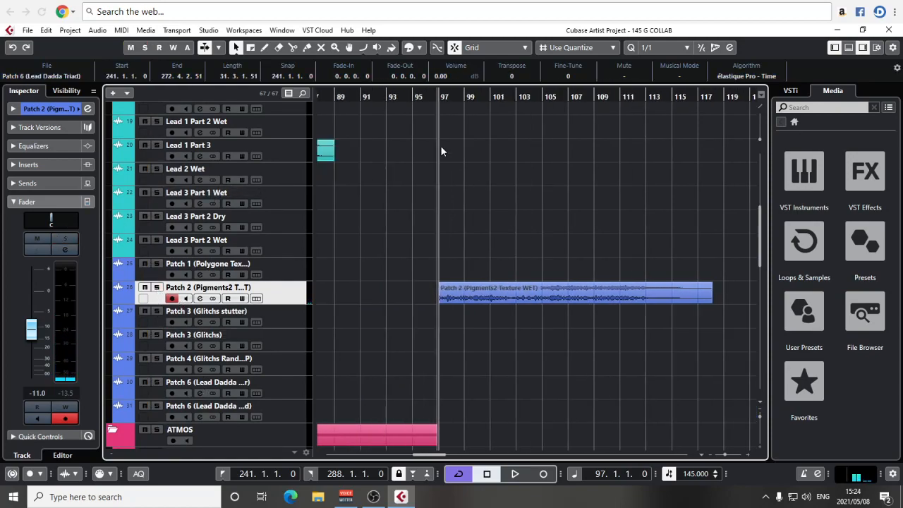
{"action": "left_click", "coordinate": [387, 97]}
{"action": "scroll", "coordinate": [397, 185], "scroll_direction": "up", "scroll_amount": 6}
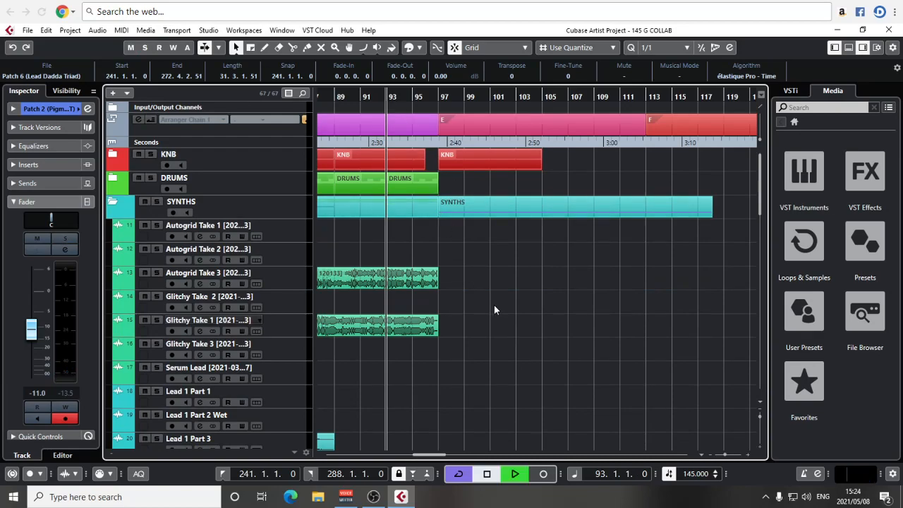
{"action": "scroll", "coordinate": [475, 308], "scroll_direction": "down", "scroll_amount": 6}
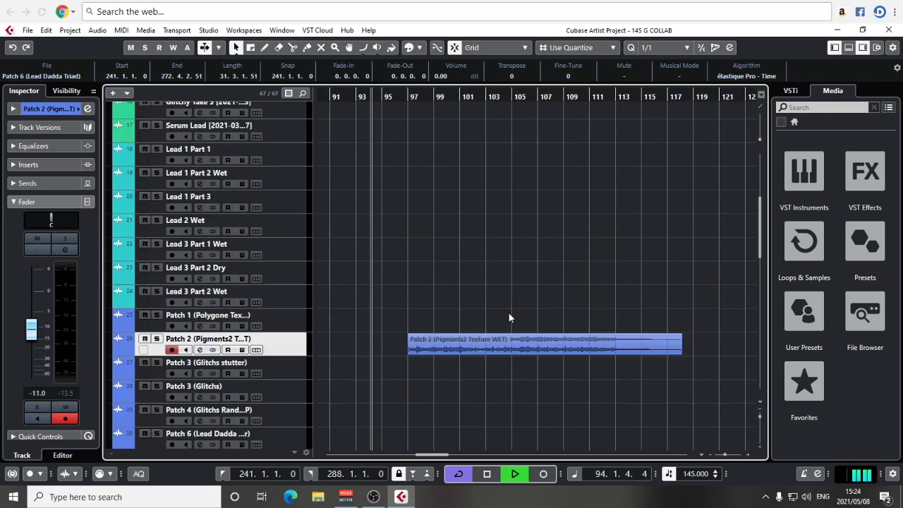
{"action": "scroll", "coordinate": [487, 233], "scroll_direction": "up", "scroll_amount": 6}
{"action": "scroll", "coordinate": [548, 264], "scroll_direction": "up", "scroll_amount": 2}
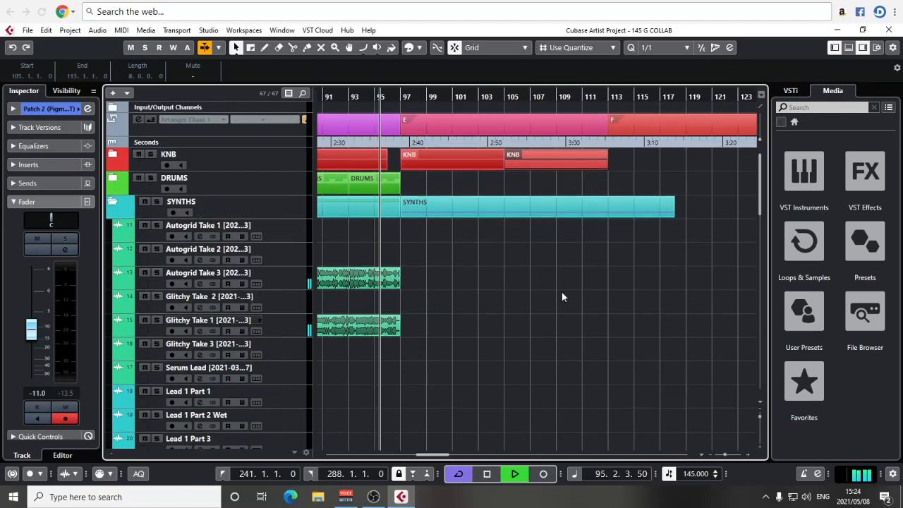
Split the Patch 2 (Pigments2 Texture WET) clip at bar 113 and delete the part after it.
{"action": "scroll", "coordinate": [496, 296], "scroll_direction": "down", "scroll_amount": 8}
{"action": "scroll", "coordinate": [626, 336], "scroll_direction": "up", "scroll_amount": 3}
{"action": "scroll", "coordinate": [687, 364], "scroll_direction": "up", "scroll_amount": 3}
{"action": "scroll", "coordinate": [675, 355], "scroll_direction": "down", "scroll_amount": 5}
{"action": "scroll", "coordinate": [669, 332], "scroll_direction": "up", "scroll_amount": 8}
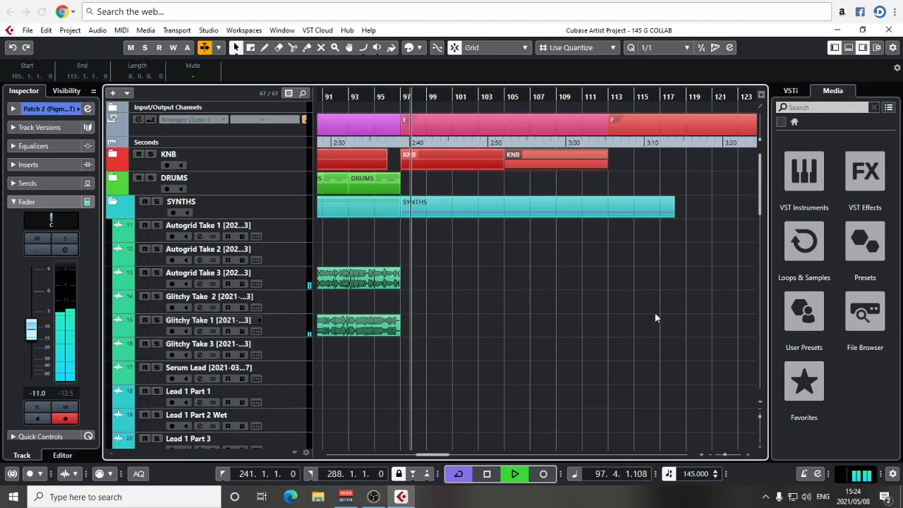
{"action": "scroll", "coordinate": [635, 310], "scroll_direction": "down", "scroll_amount": 7}
{"action": "left_click", "coordinate": [628, 238]}
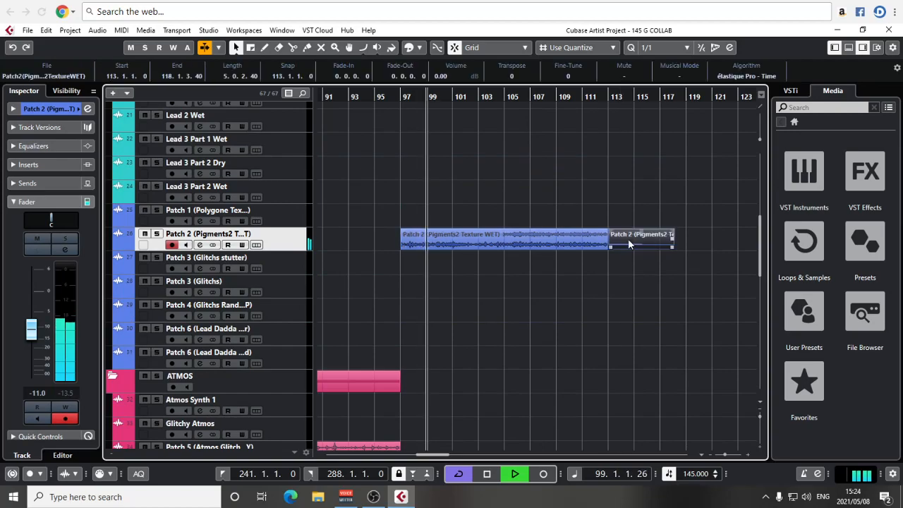
{"action": "key", "text": "Delete"}
Stop playback and look through the ATMOS and FX tracks along the whole song timeline.
{"action": "key", "text": "g"}
{"action": "key", "text": "g"}
{"action": "key", "text": "g"}
{"action": "key", "text": "g"}
{"action": "key", "text": "g"}
{"action": "key", "text": "g"}
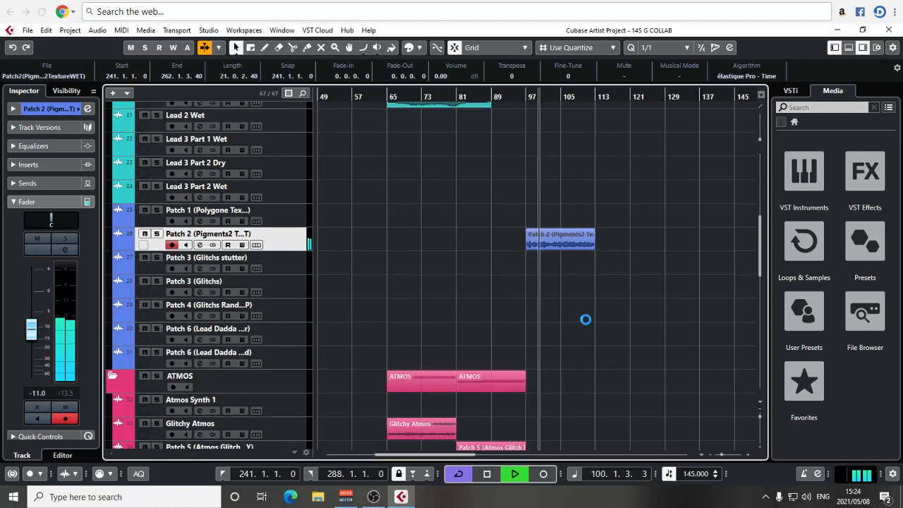
{"action": "key", "text": "space"}
{"action": "scroll", "coordinate": [587, 282], "scroll_direction": "right", "scroll_amount": 1}
{"action": "scroll", "coordinate": [583, 278], "scroll_direction": "down", "scroll_amount": 7}
{"action": "key", "text": "g"}
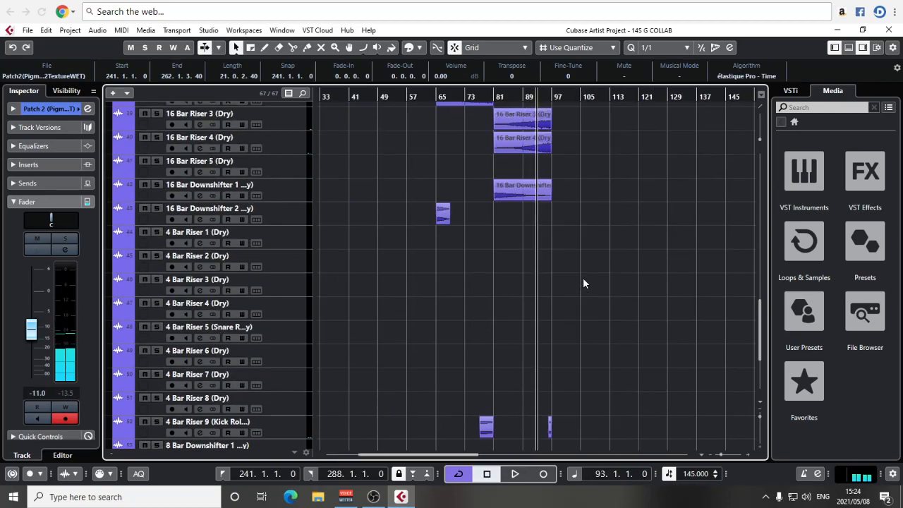
{"action": "scroll", "coordinate": [584, 280], "scroll_direction": "down", "scroll_amount": 5}
{"action": "key", "text": "g"}
{"action": "key", "text": "g"}
{"action": "key", "text": "g"}
{"action": "left_click", "coordinate": [636, 286]}
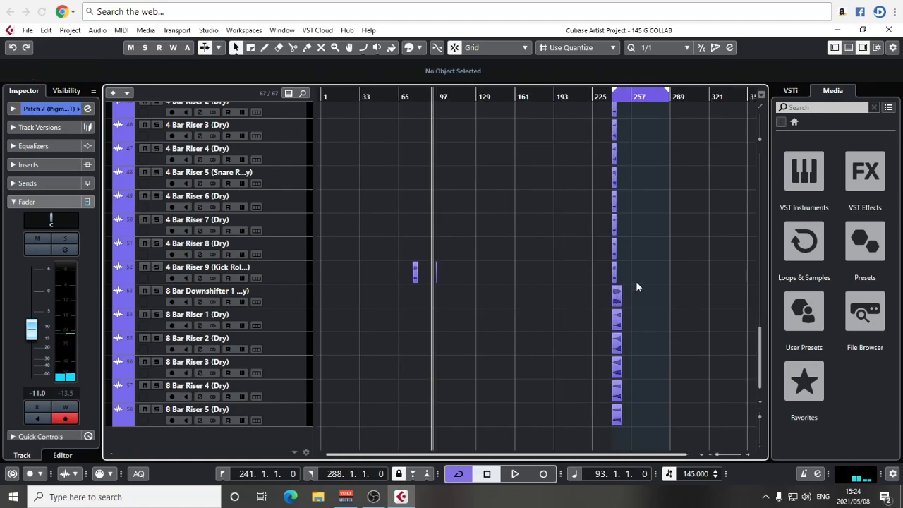
Review the arranger sections and the KNB, DRUMS and SYNTHS parts around bars 65 to 129.
{"action": "scroll", "coordinate": [638, 282], "scroll_direction": "up", "scroll_amount": 15}
{"action": "key", "text": "h"}
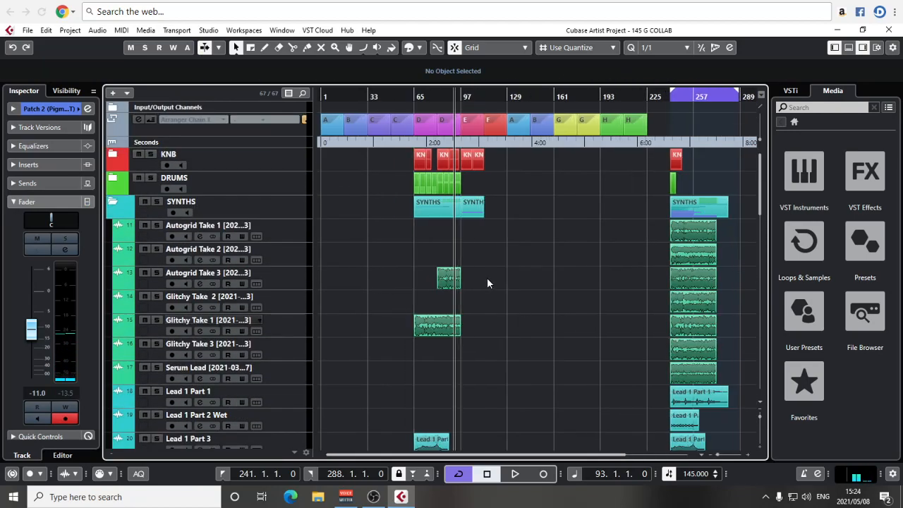
{"action": "key", "text": "h"}
{"action": "key", "text": "h"}
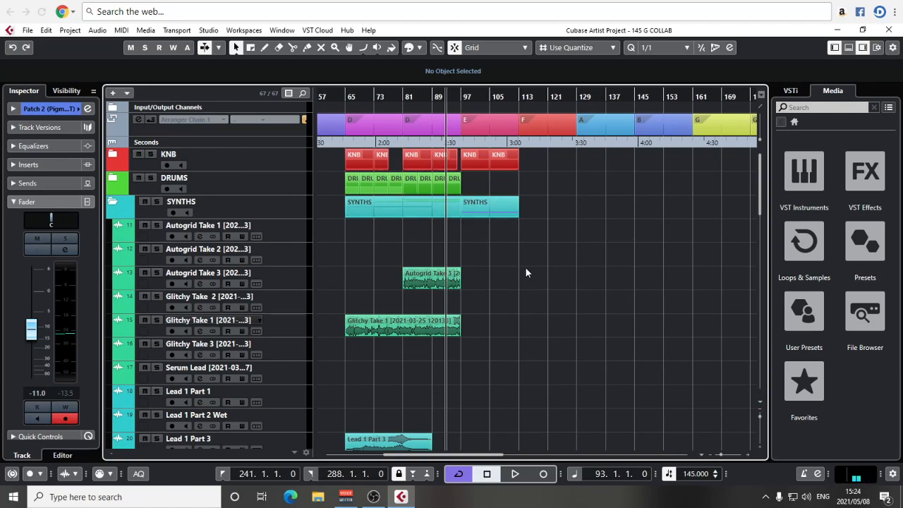
{"action": "scroll", "coordinate": [513, 275], "scroll_direction": "right", "scroll_amount": 3}
{"action": "key", "text": "g"}
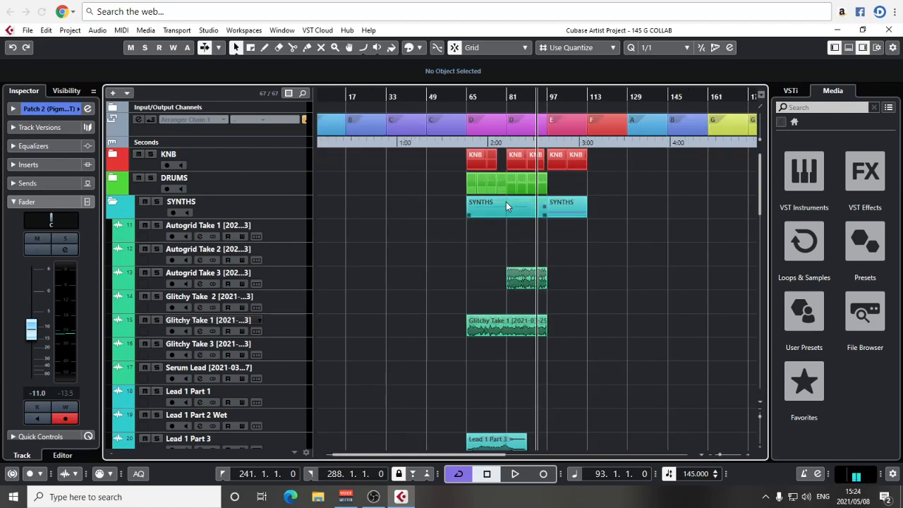
{"action": "scroll", "coordinate": [513, 206], "scroll_direction": "right", "scroll_amount": 1}
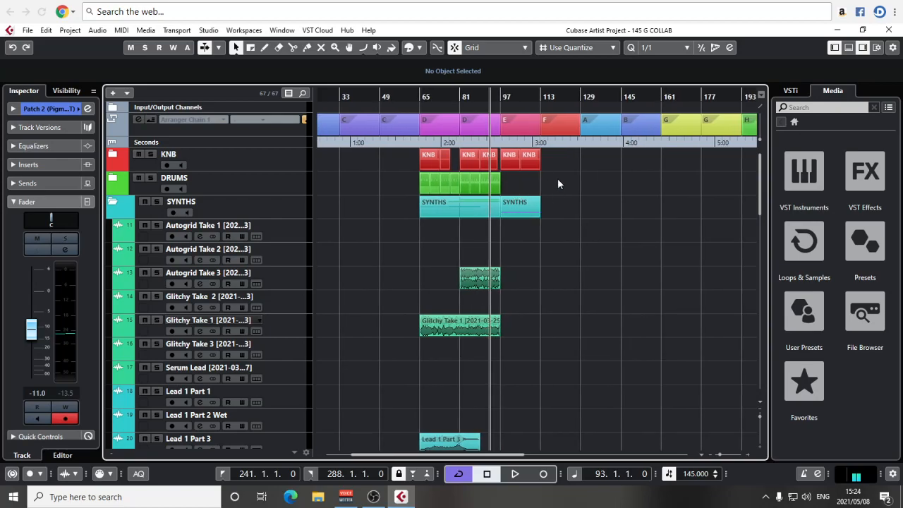
{"action": "key", "text": "h"}
{"action": "key", "text": "h"}
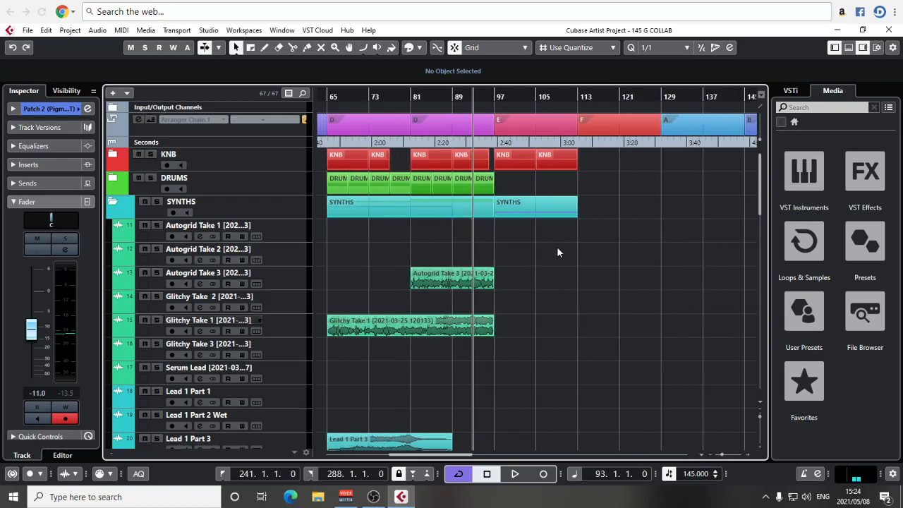
Collapse the SYNTHS, ATMOS and FX folders and expand the DRUMS folder.
{"action": "left_click", "coordinate": [113, 203]}
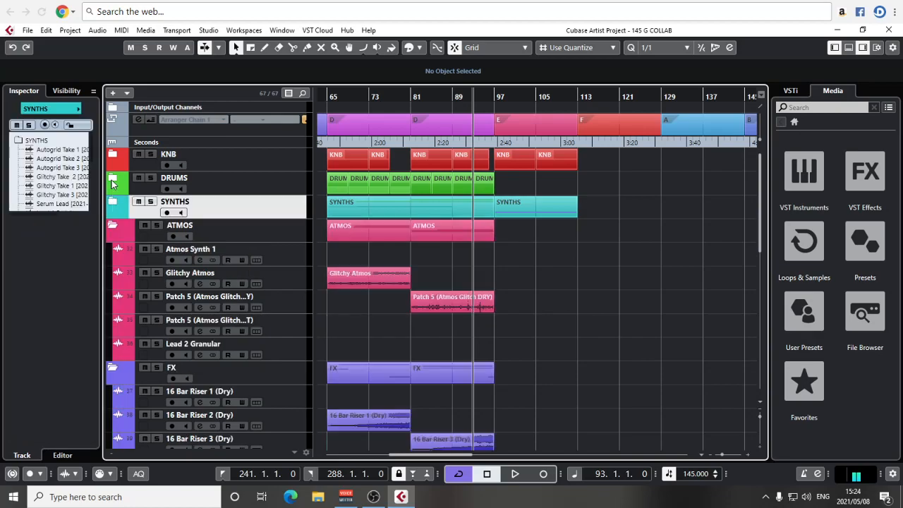
{"action": "left_click", "coordinate": [111, 225]}
{"action": "left_click", "coordinate": [112, 249]}
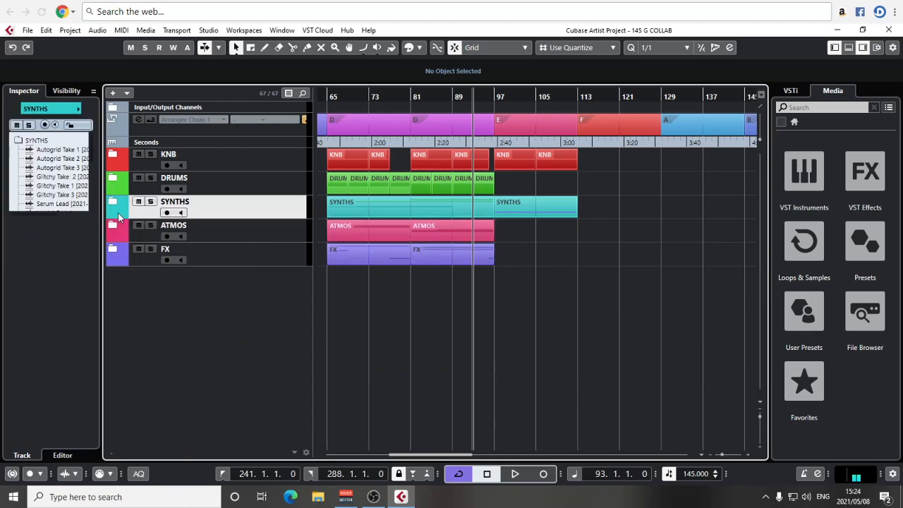
{"action": "left_click", "coordinate": [112, 179]}
Copy the four OPEN HAT clips starting at bar 81 to bar 105.
{"action": "left_click_drag", "start_coordinate": [542, 322], "coordinate": [583, 307]}
{"action": "left_click_drag", "start_coordinate": [467, 294], "coordinate": [465, 293]}
{"action": "left_click", "coordinate": [470, 267]}
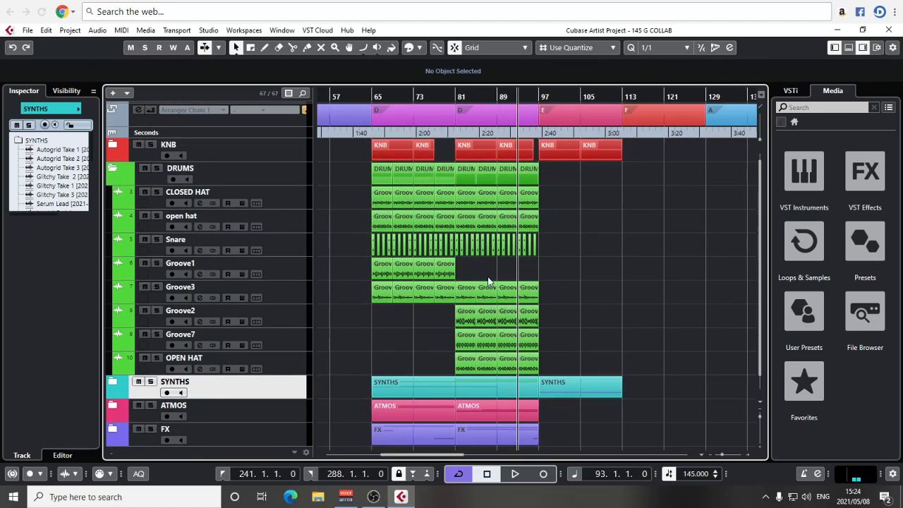
{"action": "left_click_drag", "start_coordinate": [467, 368], "coordinate": [594, 364]}
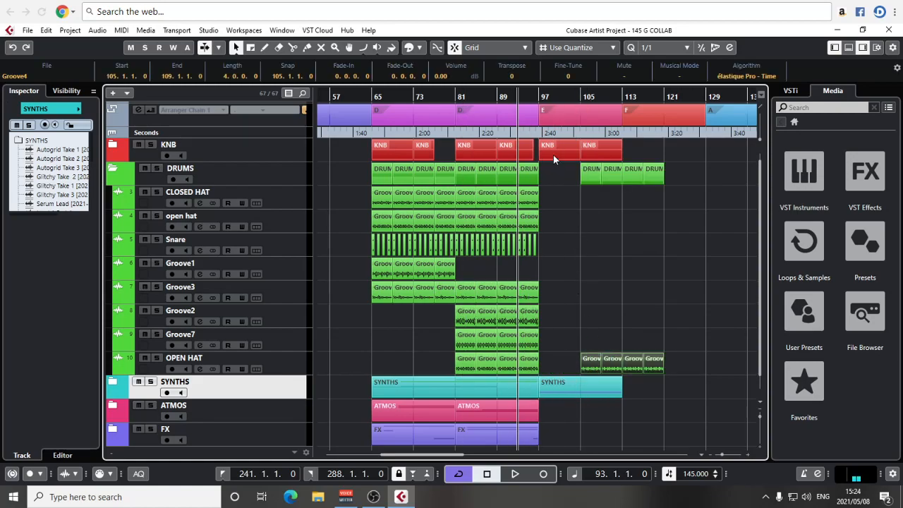
Play the transition from bar 93 and delete the two copied OPEN HAT clips that extend past bar 113.
{"action": "key", "text": "space"}
{"action": "left_click", "coordinate": [547, 262]}
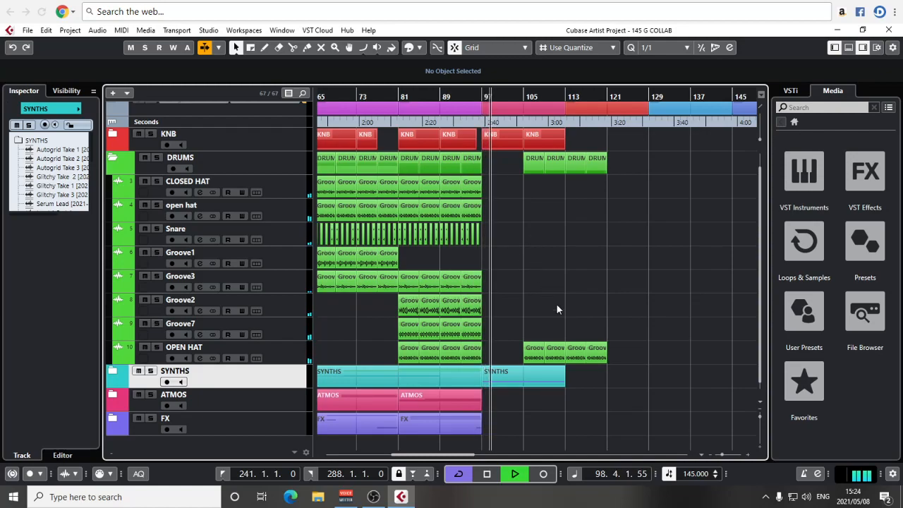
{"action": "left_click_drag", "start_coordinate": [619, 336], "coordinate": [576, 367]}
{"action": "key", "text": "Delete"}
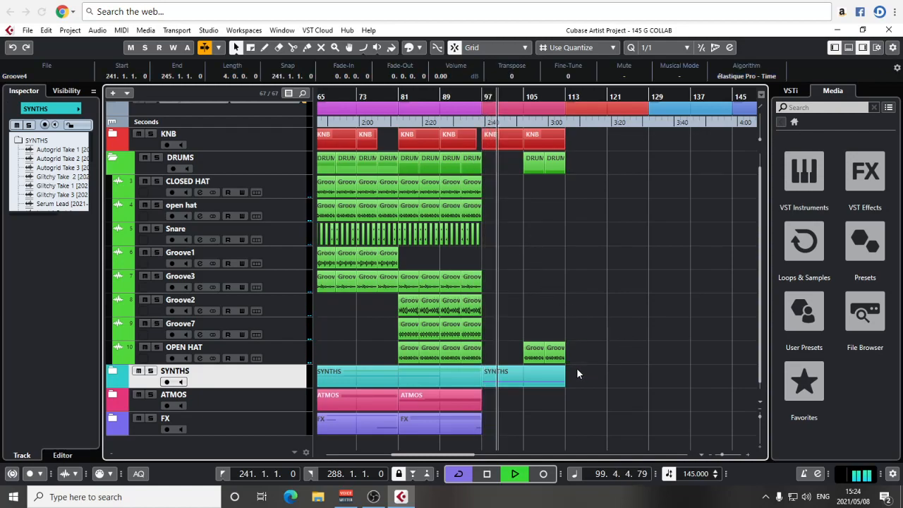
Listen to the section from bar 97 through the open hat entry at bar 105.
{"action": "key", "text": "h"}
{"action": "key", "text": "h"}
{"action": "key", "text": "h"}
{"action": "key", "text": "h"}
{"action": "key", "text": "h"}
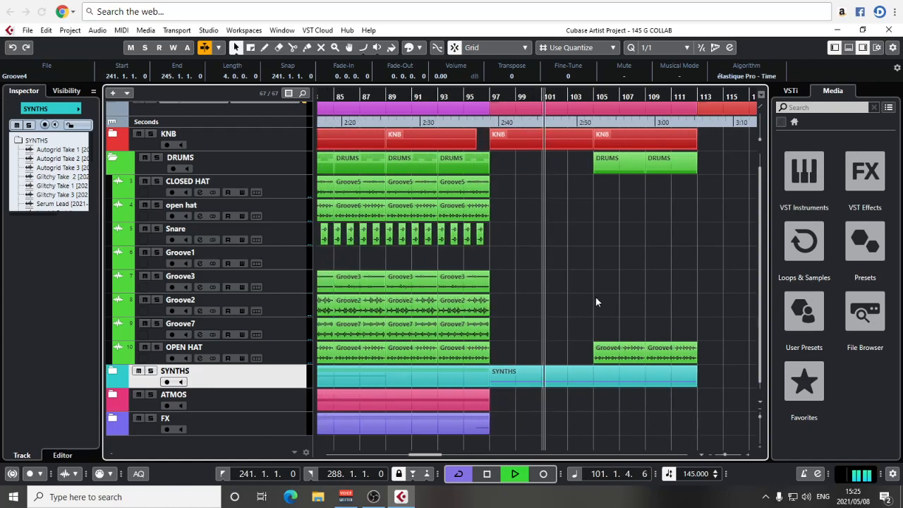
{"action": "key", "text": "g"}
{"action": "key", "text": "g"}
{"action": "scroll", "coordinate": [547, 322], "scroll_direction": "left", "scroll_amount": 1}
{"action": "right_click", "coordinate": [569, 269]}
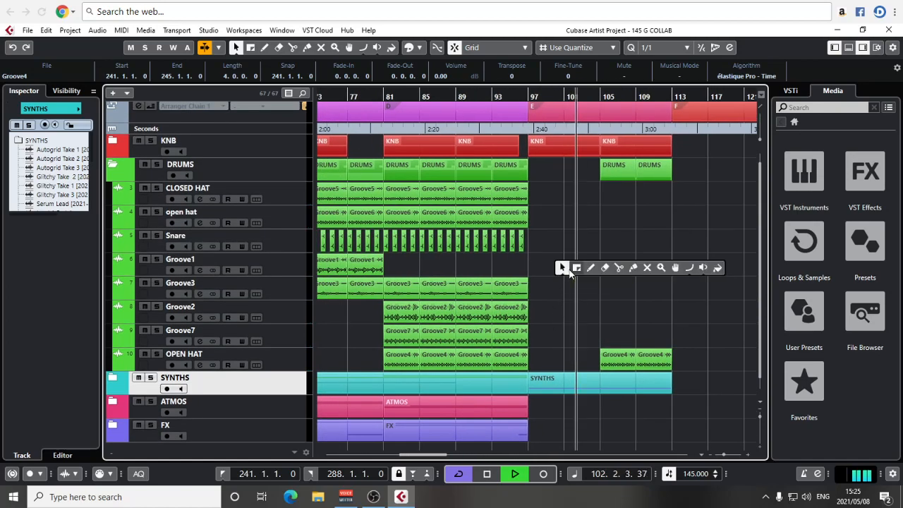
{"action": "left_click", "coordinate": [548, 241]}
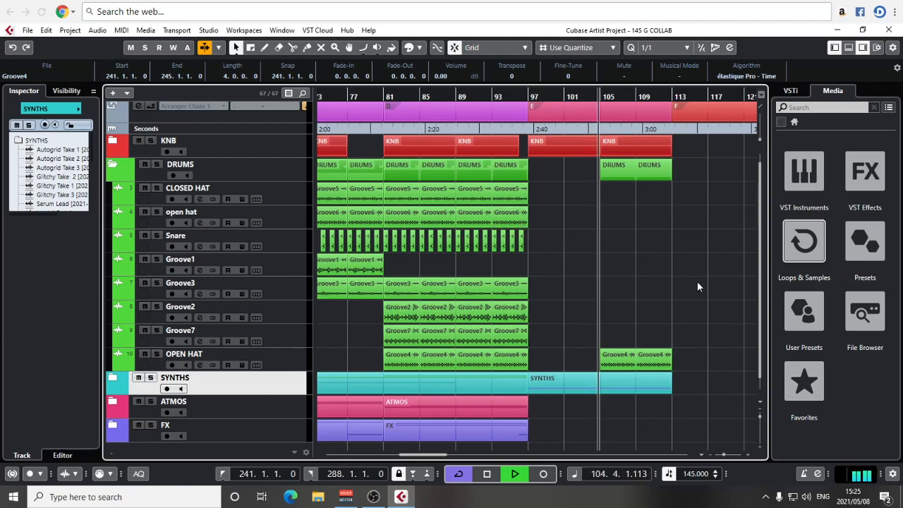
{"action": "scroll", "coordinate": [671, 283], "scroll_direction": "right", "scroll_amount": 1}
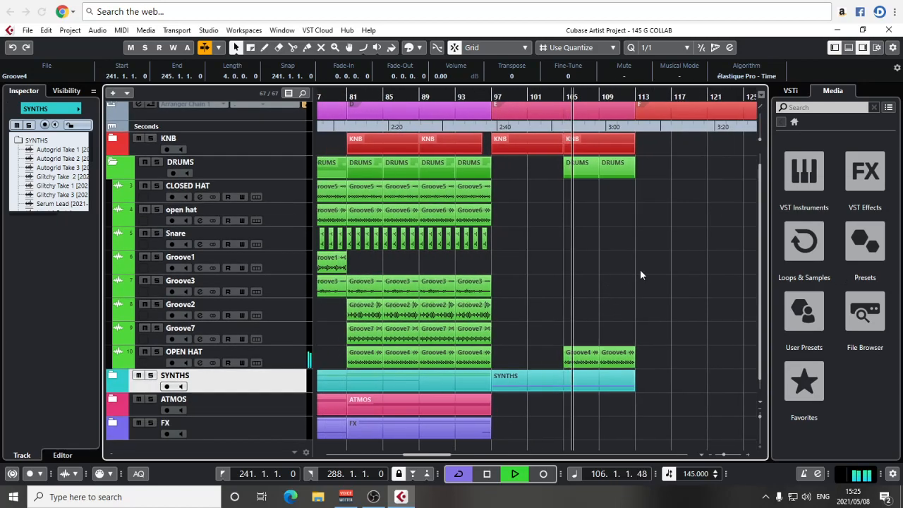
Copy the two KNB clips covering bars 97 to 113 so that the copies start at bar 113.
{"action": "key", "text": "g"}
{"action": "key", "text": "g"}
{"action": "left_click_drag", "start_coordinate": [511, 142], "coordinate": [592, 144]}
{"action": "left_click_drag", "start_coordinate": [554, 262], "coordinate": [633, 264]}
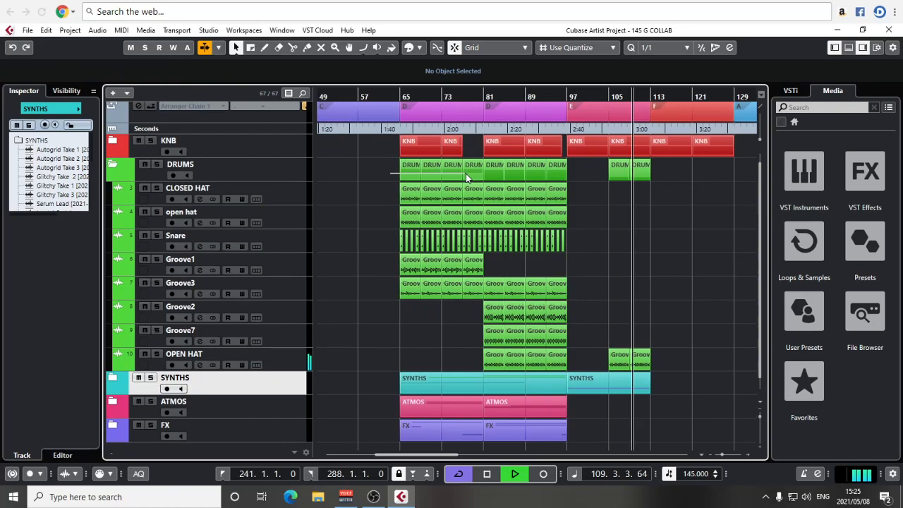
Copy the DRUMS clips from bars 65 to 81 to bar 113.
{"action": "left_click_drag", "start_coordinate": [466, 178], "coordinate": [466, 178]}
{"action": "left_click_drag", "start_coordinate": [409, 173], "coordinate": [660, 172]}
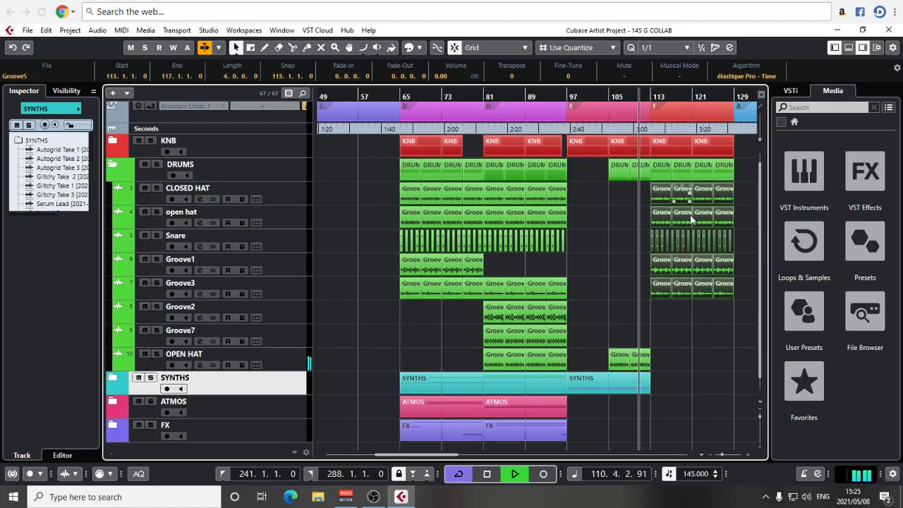
{"action": "left_click_drag", "start_coordinate": [686, 347], "coordinate": [553, 335]}
{"action": "left_click", "coordinate": [553, 336]}
Collapse DRUMS, expand KNB, and trim the kick, bass and drum clips before bar 113 to end at bar 112.
{"action": "key", "text": "h"}
{"action": "key", "text": "h"}
{"action": "key", "text": "h"}
{"action": "key", "text": "h"}
{"action": "key", "text": "h"}
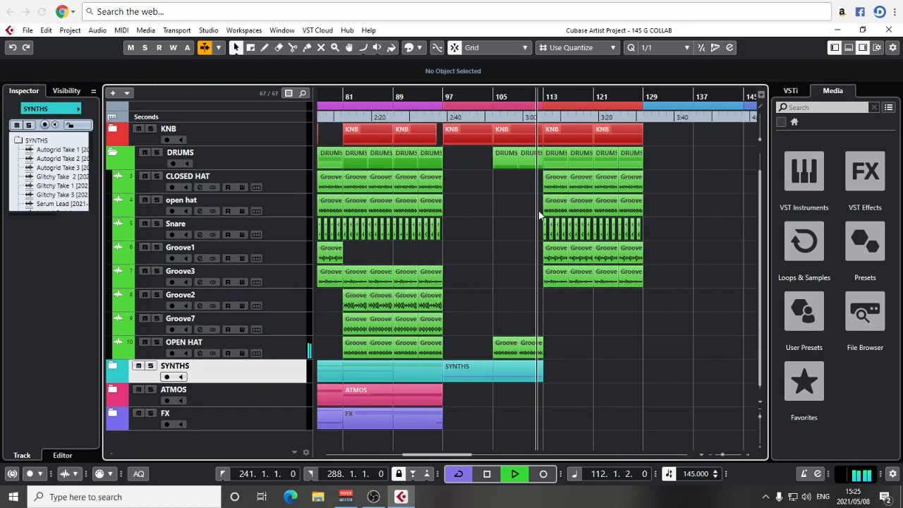
{"action": "key", "text": "h"}
{"action": "key", "text": "h"}
{"action": "key", "text": "h"}
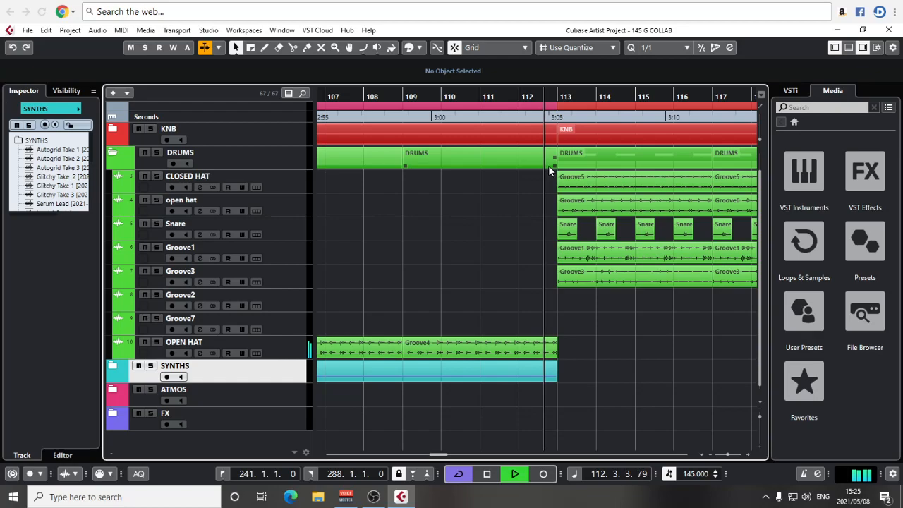
{"action": "left_click", "coordinate": [111, 157]}
{"action": "left_click", "coordinate": [112, 154]}
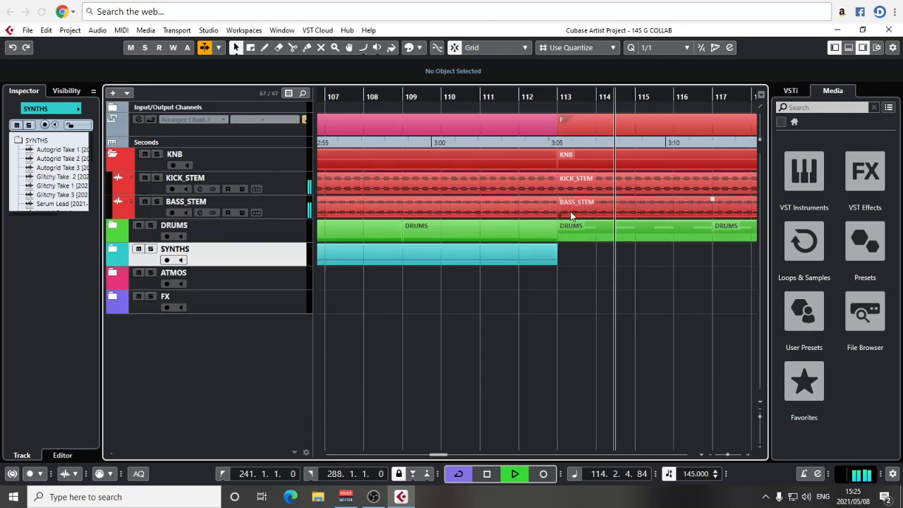
{"action": "key", "text": "space"}
{"action": "left_click_drag", "start_coordinate": [556, 190], "coordinate": [524, 239]}
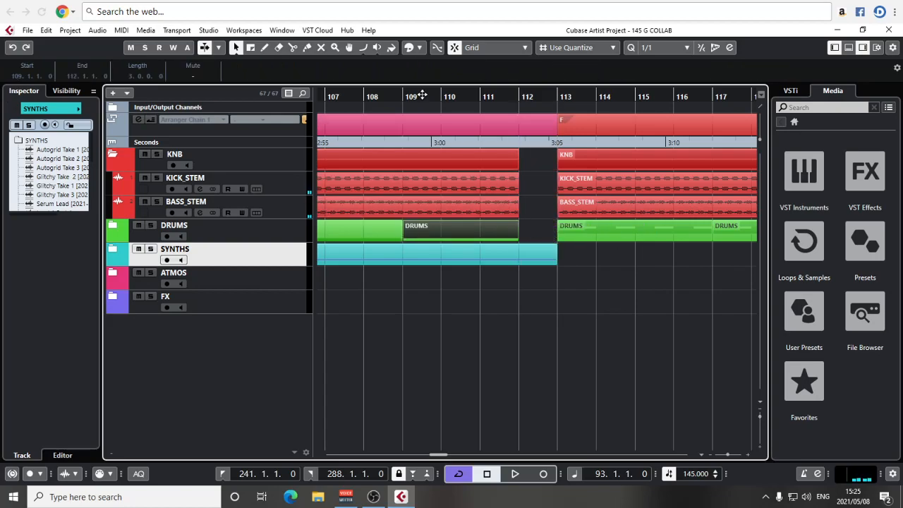
Play from bar 109 and collapse the KNB folder track.
{"action": "left_click", "coordinate": [422, 95]}
{"action": "key", "text": "space"}
{"action": "left_click", "coordinate": [113, 156]}
{"action": "left_click", "coordinate": [112, 156]}
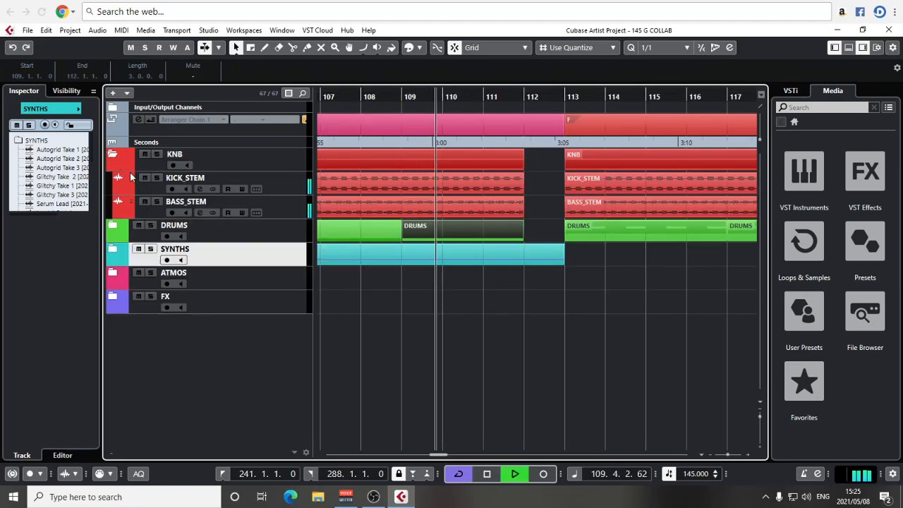
{"action": "key", "text": "g"}
{"action": "key", "text": "g"}
{"action": "key", "text": "g"}
{"action": "left_click", "coordinate": [112, 155]}
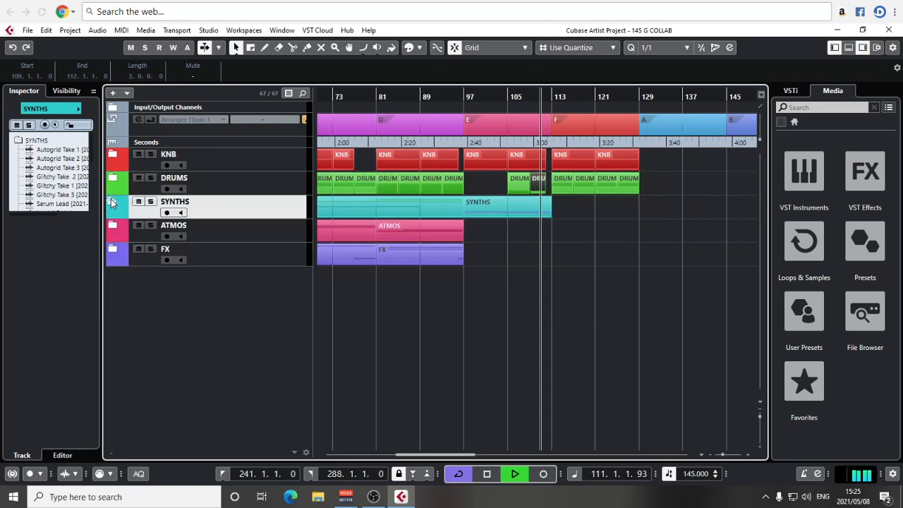
Expand the SYNTHS, ATMOS and FX folder tracks.
{"action": "left_click", "coordinate": [111, 203]}
{"action": "scroll", "coordinate": [483, 233], "scroll_direction": "down", "scroll_amount": 5}
{"action": "scroll", "coordinate": [183, 248], "scroll_direction": "down", "scroll_amount": 5}
{"action": "left_click", "coordinate": [115, 385]}
{"action": "scroll", "coordinate": [114, 390], "scroll_direction": "down", "scroll_amount": 3}
{"action": "left_click", "coordinate": [114, 409]}
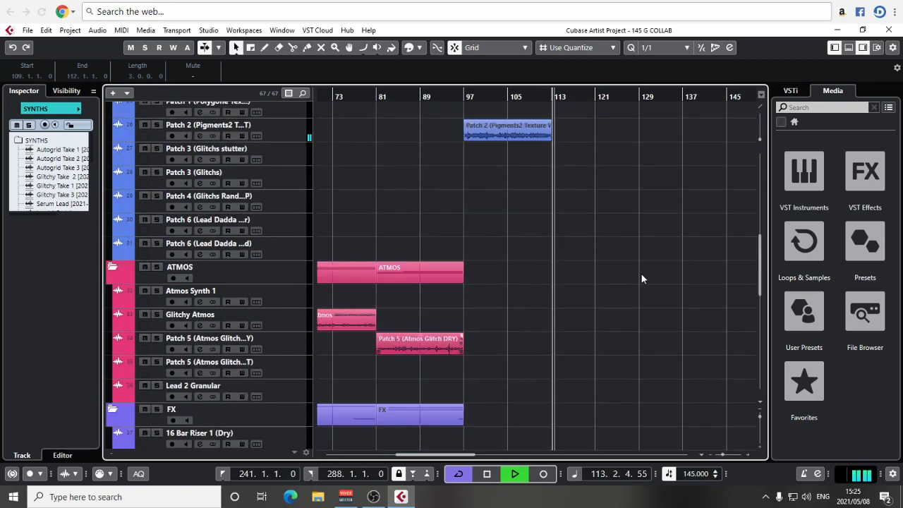
Copy the Lead 3 Part 1 Wet clip from bar 241 to bar 112 on its own track.
{"action": "scroll", "coordinate": [580, 298], "scroll_direction": "down", "scroll_amount": 6}
{"action": "scroll", "coordinate": [601, 223], "scroll_direction": "down", "scroll_amount": 5}
{"action": "scroll", "coordinate": [589, 220], "scroll_direction": "up", "scroll_amount": 10}
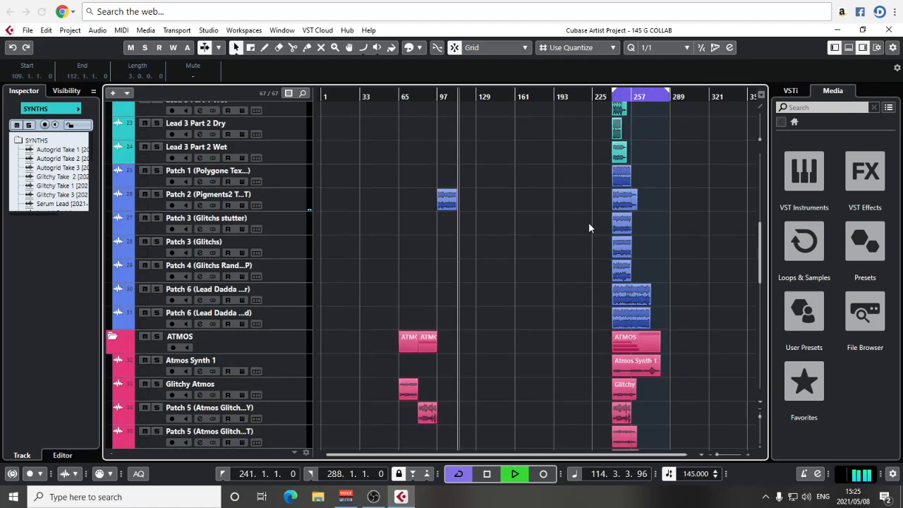
{"action": "scroll", "coordinate": [631, 266], "scroll_direction": "up", "scroll_amount": 2}
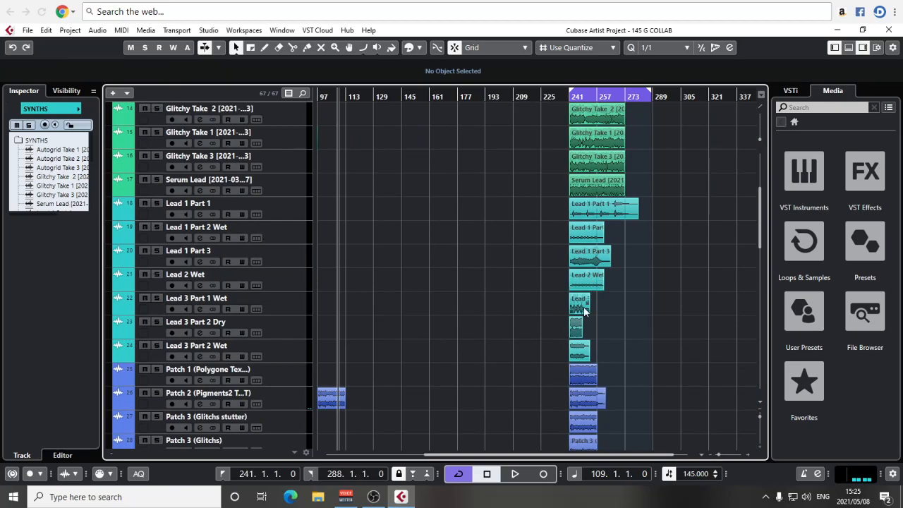
{"action": "left_click_drag", "start_coordinate": [582, 308], "coordinate": [352, 302]}
{"action": "key", "text": "h"}
{"action": "key", "text": "h"}
{"action": "key", "text": "h"}
{"action": "key", "text": "h"}
{"action": "key", "text": "h"}
{"action": "key", "text": "h"}
{"action": "key", "text": "h"}
{"action": "key", "text": "h"}
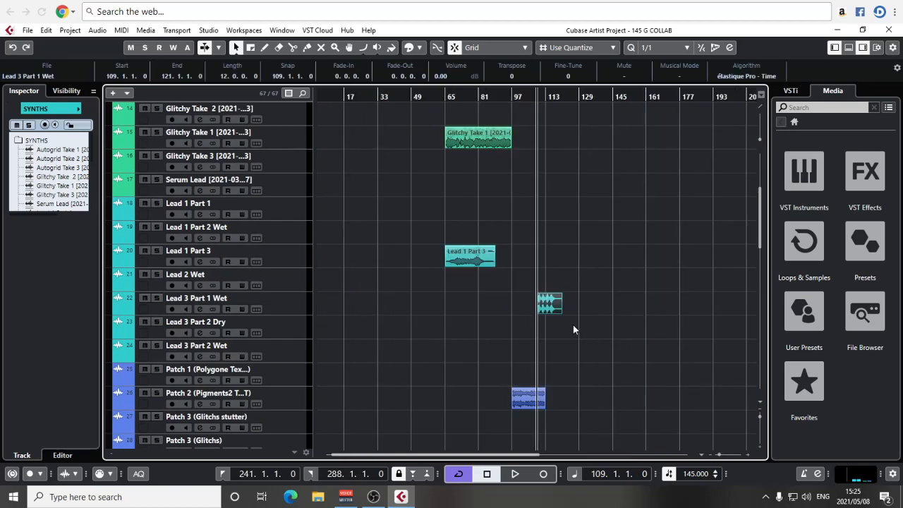
{"action": "key", "text": "h"}
{"action": "left_click_drag", "start_coordinate": [435, 305], "coordinate": [487, 320]}
Split the Lead 3 Part 1 Wet clip at bar 114 and delete the part after the split.
{"action": "scroll", "coordinate": [472, 297], "scroll_direction": "up", "scroll_amount": 3}
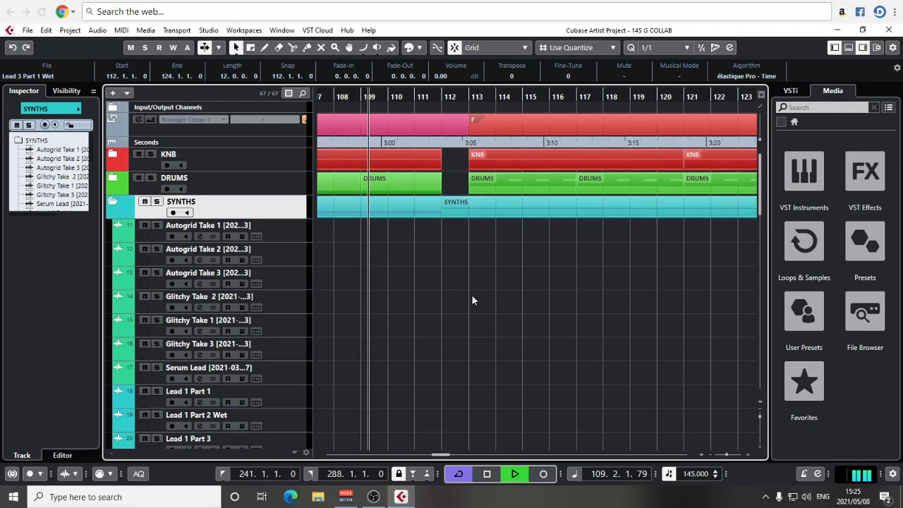
{"action": "scroll", "coordinate": [472, 297], "scroll_direction": "down", "scroll_amount": 5}
{"action": "left_click", "coordinate": [496, 218], "text": "alt"}
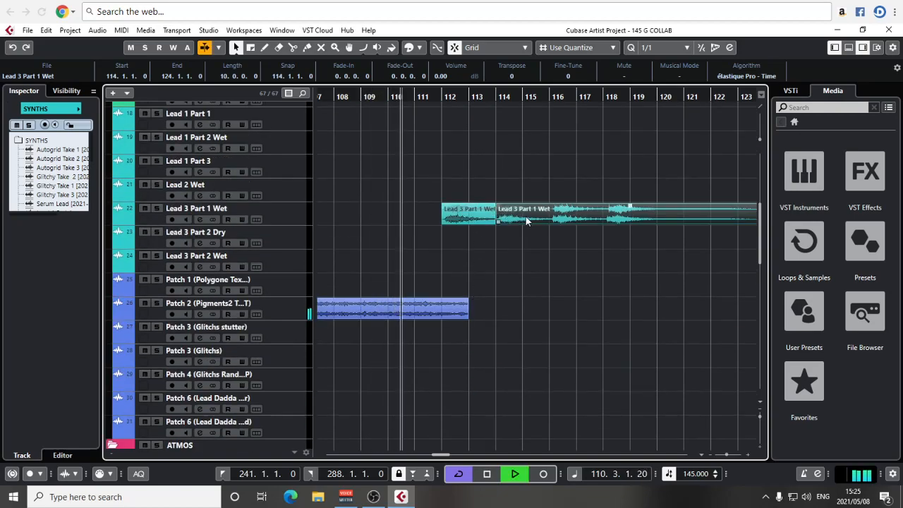
{"action": "key", "text": "Delete"}
{"action": "key", "text": "g"}
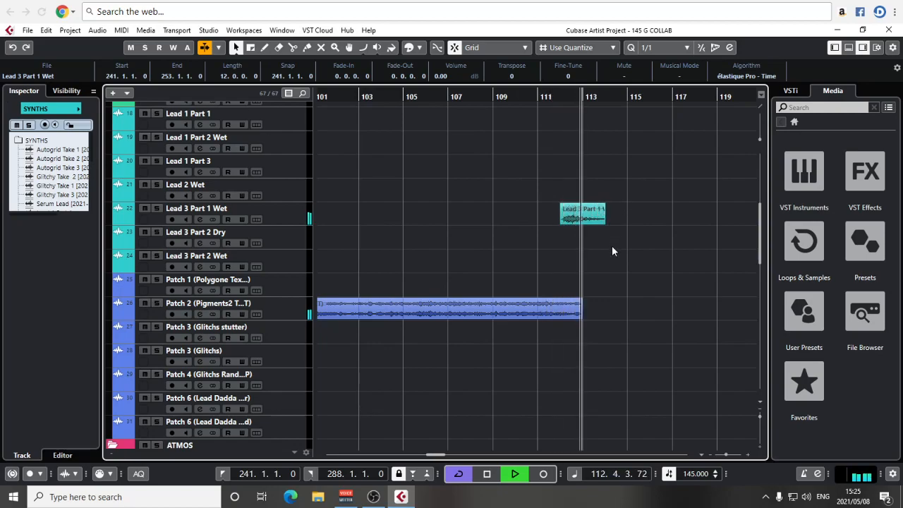
Extend the Lead 3 Part 1 Wet clip to bar 123 and cut off everything after bar 121.
{"action": "left_click_drag", "start_coordinate": [605, 219], "coordinate": [724, 228]}
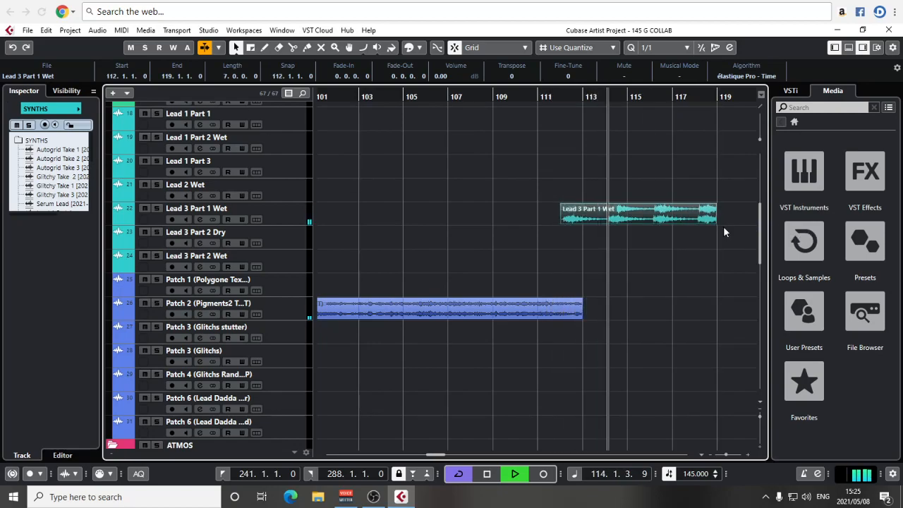
{"action": "key", "text": "g"}
{"action": "left_click_drag", "start_coordinate": [602, 220], "coordinate": [662, 226]}
{"action": "scroll", "coordinate": [663, 226], "scroll_direction": "up", "scroll_amount": 4}
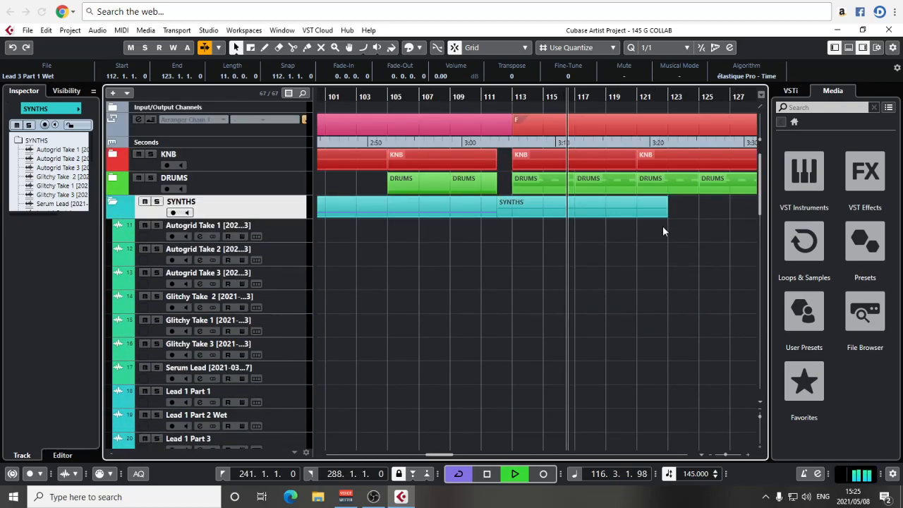
{"action": "scroll", "coordinate": [663, 229], "scroll_direction": "down", "scroll_amount": 3}
{"action": "left_click", "coordinate": [641, 284], "text": "alt"}
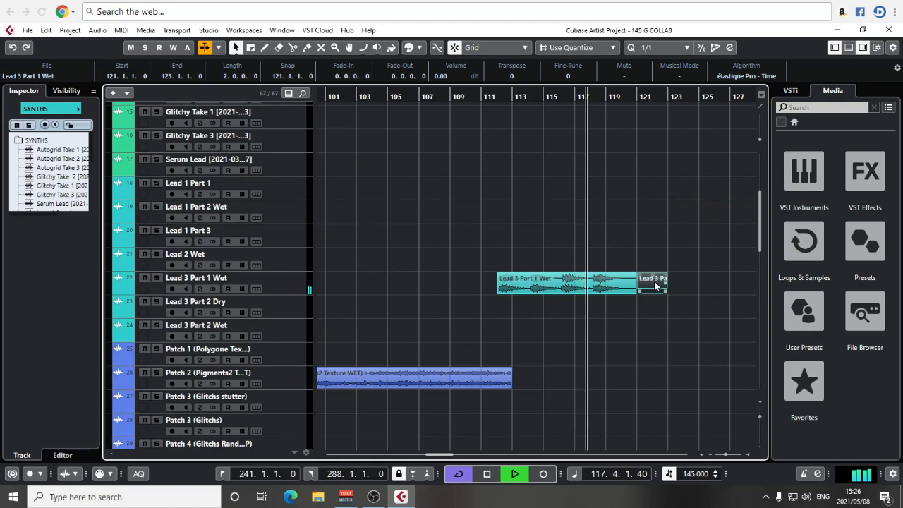
{"action": "left_click", "coordinate": [654, 283]}
{"action": "key", "text": "Delete"}
{"action": "key", "text": "g"}
{"action": "key", "text": "g"}
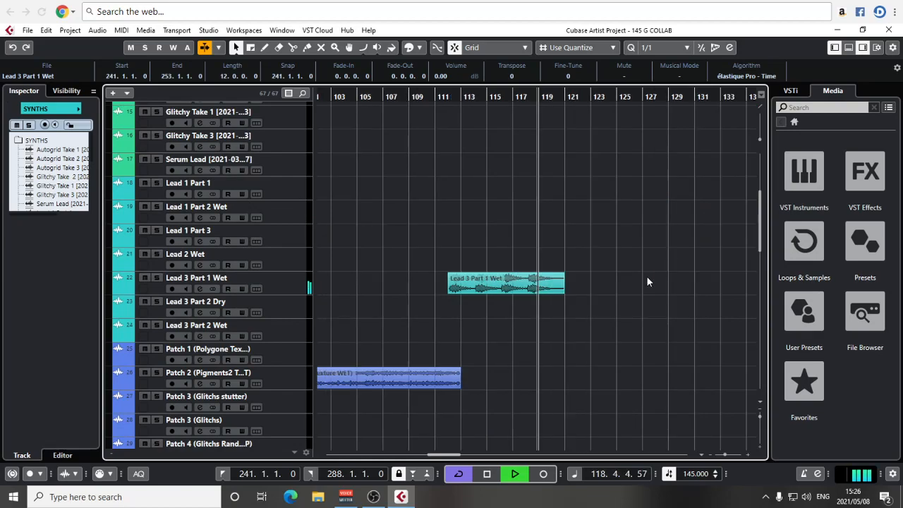
Stop playback and examine the overall arrangement of folders and sections from bar 65 onward.
{"action": "key", "text": "space"}
{"action": "key", "text": "g"}
{"action": "key", "text": "g"}
{"action": "scroll", "coordinate": [646, 277], "scroll_direction": "up", "scroll_amount": 4}
{"action": "key", "text": "g"}
{"action": "key", "text": "g"}
{"action": "key", "text": "g"}
{"action": "key", "text": "g"}
{"action": "key", "text": "g"}
{"action": "scroll", "coordinate": [613, 238], "scroll_direction": "right", "scroll_amount": 2}
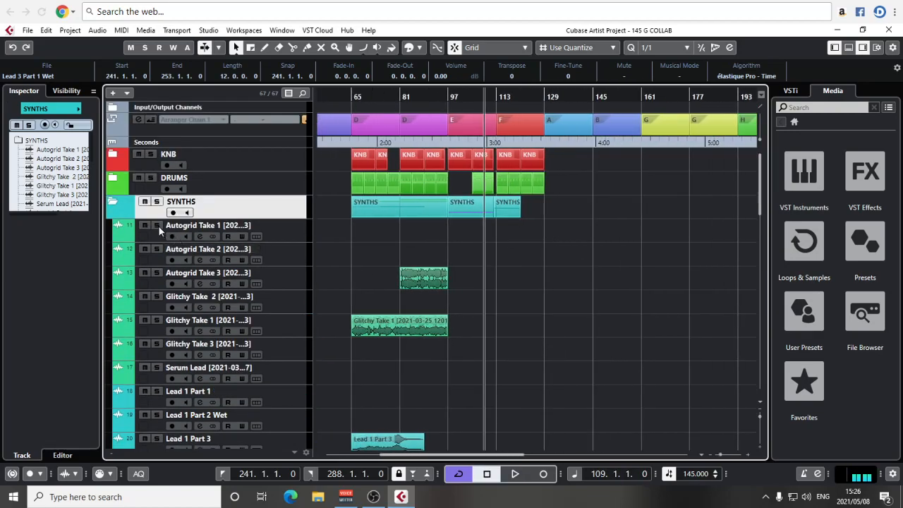
{"action": "key", "text": "g"}
{"action": "key", "text": "g"}
{"action": "scroll", "coordinate": [587, 203], "scroll_direction": "right", "scroll_amount": 2}
Go through the arranger sections D, E, F, G and H to review the track's structure.
{"action": "left_click", "coordinate": [565, 213]}
{"action": "scroll", "coordinate": [564, 212], "scroll_direction": "down", "scroll_amount": 1}
{"action": "scroll", "coordinate": [538, 194], "scroll_direction": "up", "scroll_amount": 1}
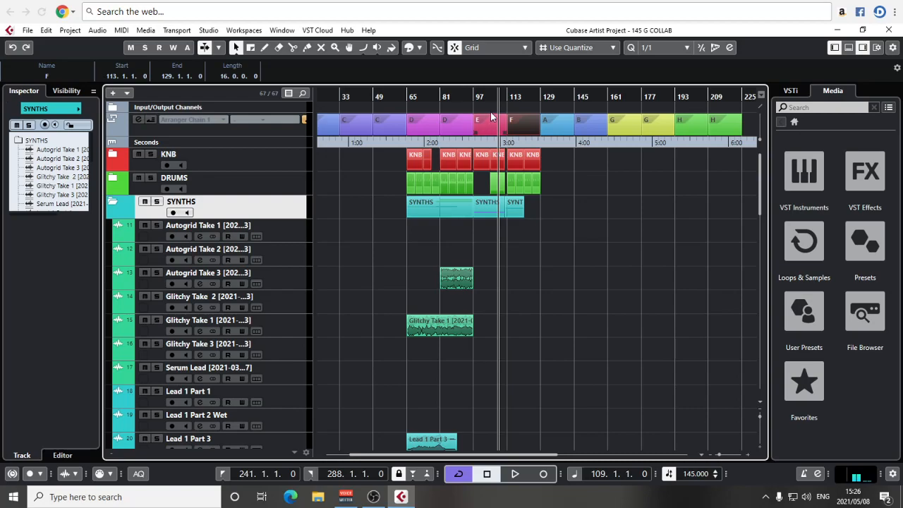
{"action": "left_click_drag", "start_coordinate": [425, 109], "coordinate": [443, 130]}
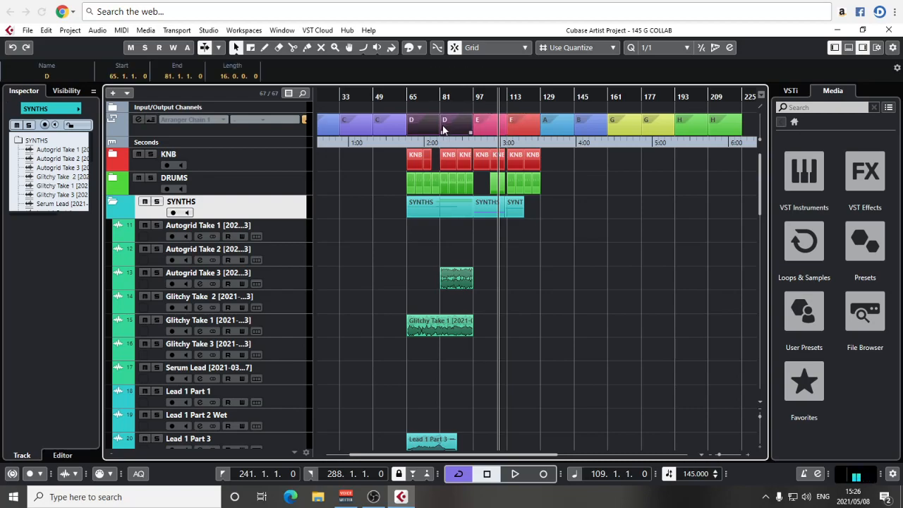
{"action": "left_click", "coordinate": [487, 123]}
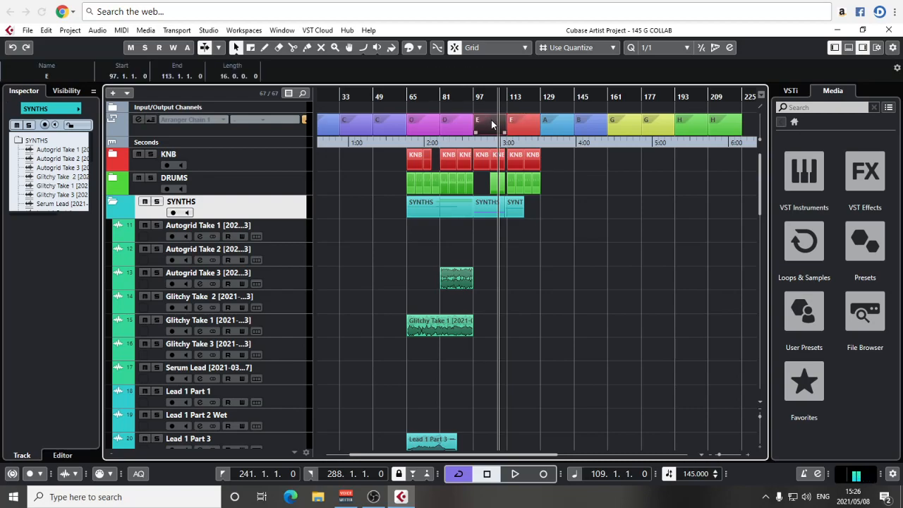
{"action": "left_click", "coordinate": [524, 129]}
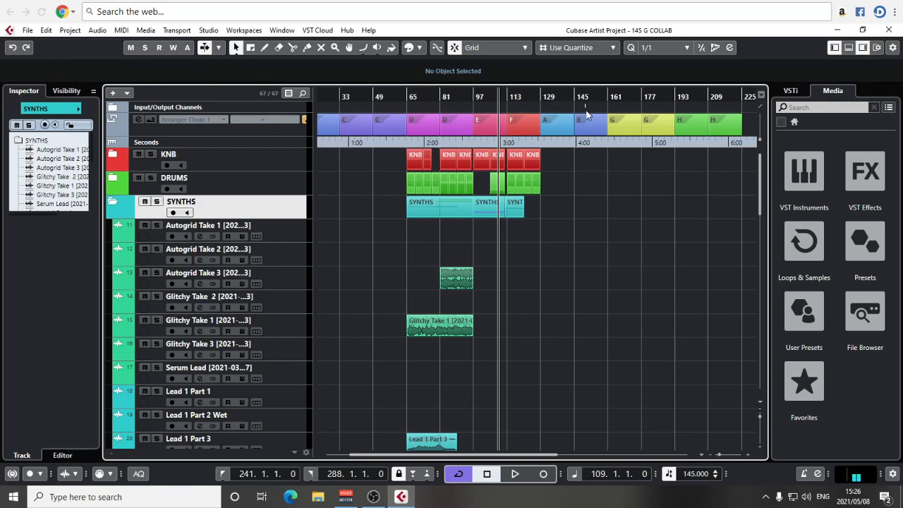
{"action": "left_click_drag", "start_coordinate": [619, 105], "coordinate": [714, 128]}
{"action": "left_click", "coordinate": [627, 198]}
Copy the Glitchy Take 1 clip from bar 241 onto the Glitchy Take 3 track at bar 113.
{"action": "scroll", "coordinate": [496, 225], "scroll_direction": "right", "scroll_amount": 3}
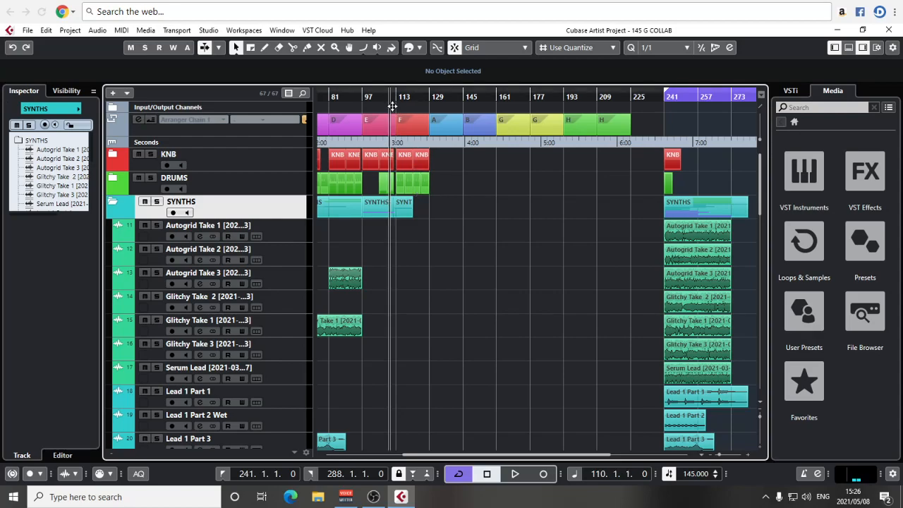
{"action": "scroll", "coordinate": [559, 245], "scroll_direction": "left", "scroll_amount": 3}
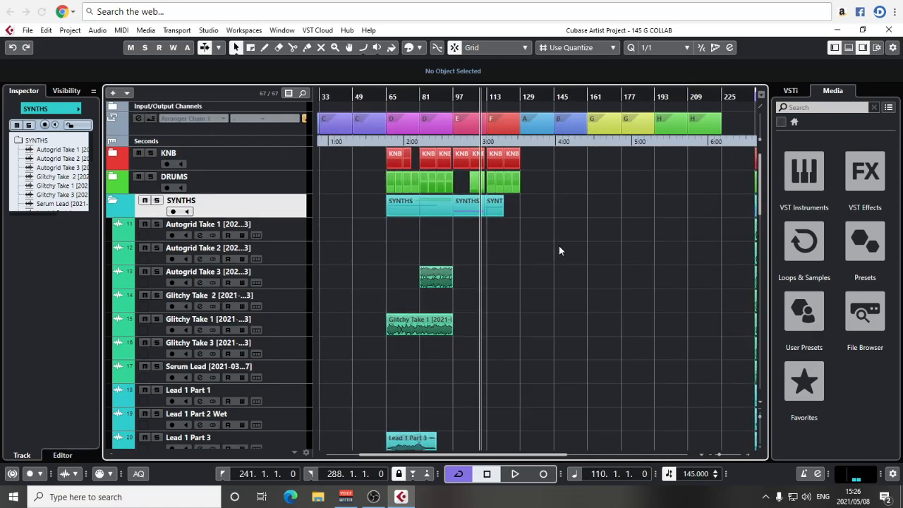
{"action": "scroll", "coordinate": [437, 232], "scroll_direction": "right", "scroll_amount": 3}
{"action": "scroll", "coordinate": [437, 232], "scroll_direction": "down", "scroll_amount": 1}
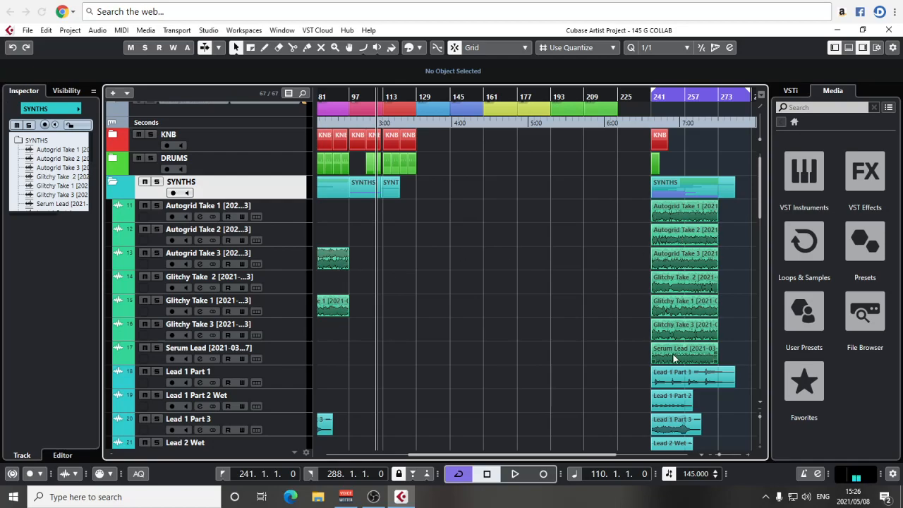
{"action": "left_click_drag", "start_coordinate": [674, 305], "coordinate": [409, 329]}
{"action": "key", "text": "h"}
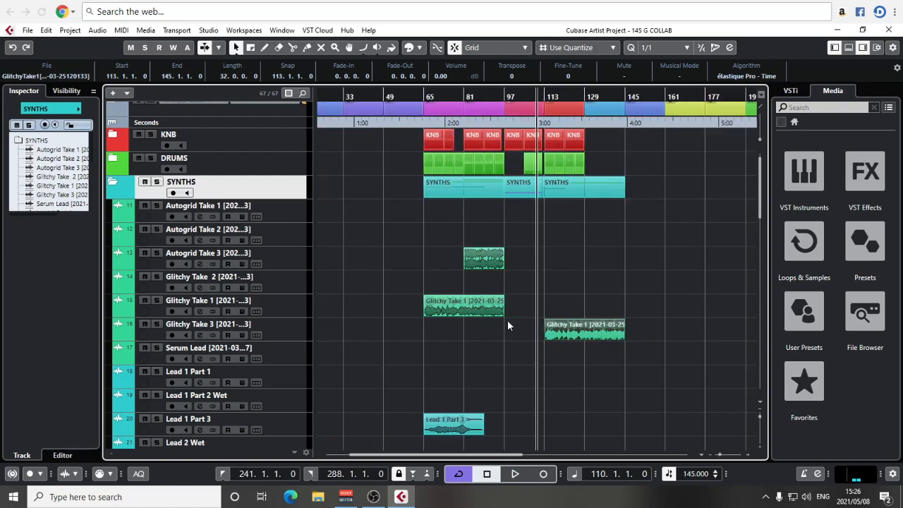
{"action": "key", "text": "h"}
Trim the copied Glitchy Take 1 clip to end at bar 129 during playback.
{"action": "key", "text": "space"}
{"action": "key", "text": "g"}
{"action": "key", "text": "g"}
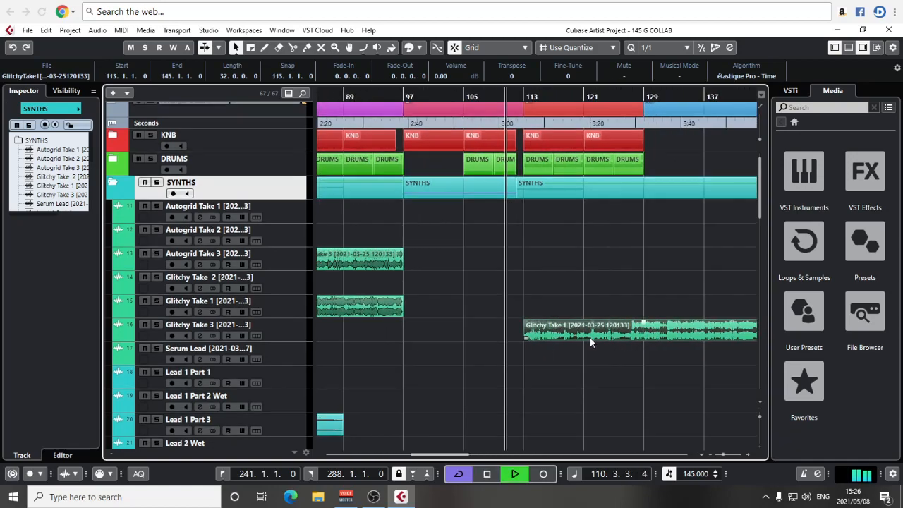
{"action": "left_click_drag", "start_coordinate": [652, 335], "coordinate": [530, 320]}
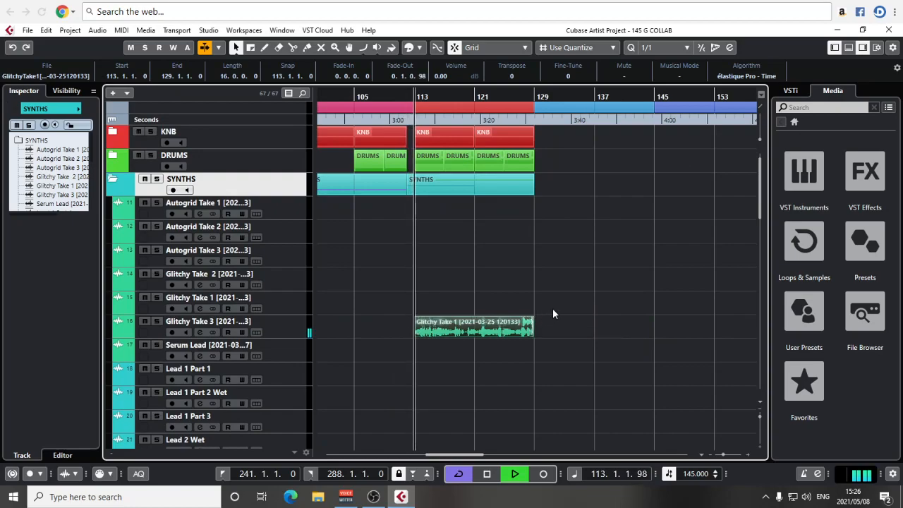
{"action": "key", "text": "g"}
{"action": "key", "text": "g"}
{"action": "key", "text": "g"}
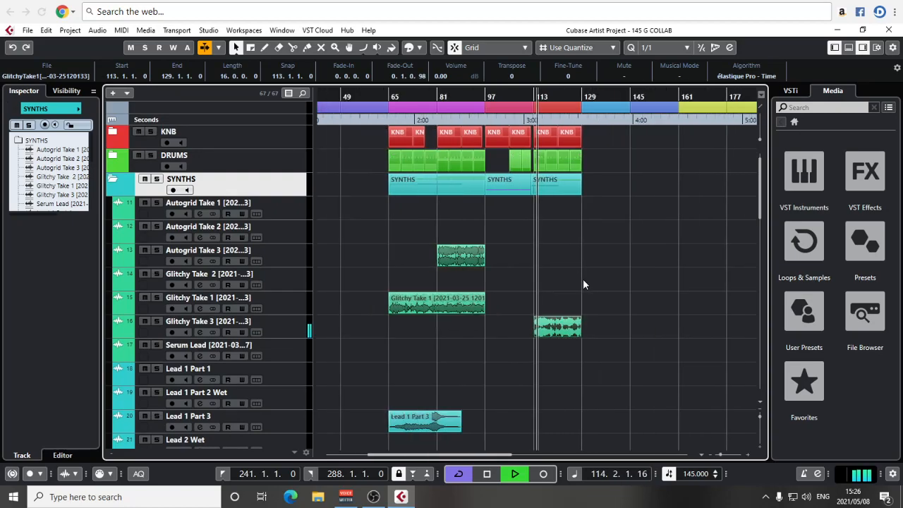
{"action": "scroll", "coordinate": [583, 279], "scroll_direction": "up", "scroll_amount": 1}
{"action": "scroll", "coordinate": [558, 298], "scroll_direction": "right", "scroll_amount": 3}
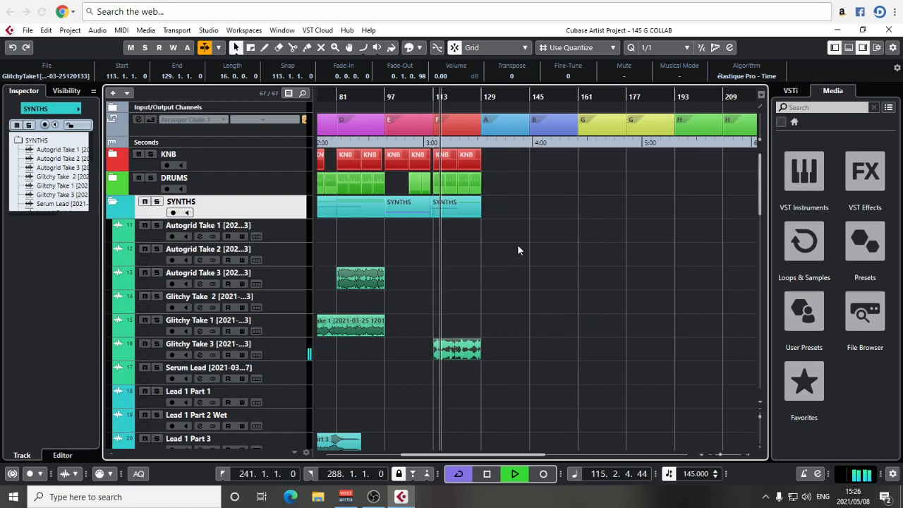
Copy the Lead 3 Part 1 Wet clip at bar 112 so that the copy spans bars 120 to 129.
{"action": "key", "text": "h"}
{"action": "key", "text": "h"}
{"action": "scroll", "coordinate": [500, 197], "scroll_direction": "right", "scroll_amount": 3}
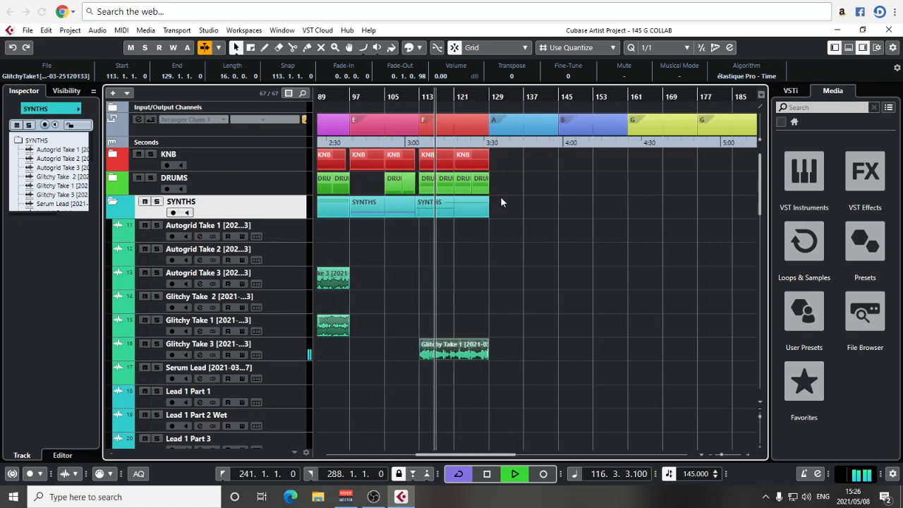
{"action": "scroll", "coordinate": [501, 208], "scroll_direction": "down", "scroll_amount": 4}
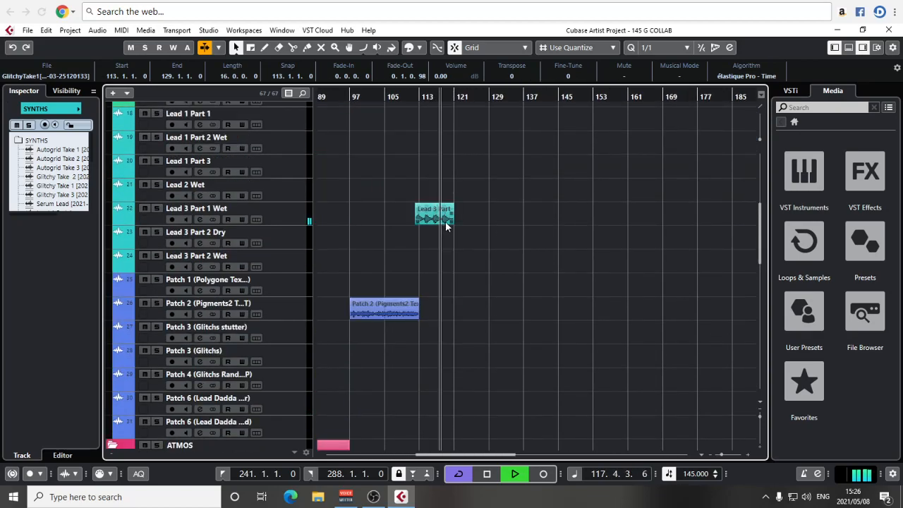
{"action": "left_click_drag", "start_coordinate": [453, 221], "coordinate": [547, 222]}
{"action": "key", "text": "h"}
{"action": "key", "text": "h"}
{"action": "key", "text": "h"}
{"action": "key", "text": "h"}
{"action": "key", "text": "h"}
{"action": "key", "text": "h"}
{"action": "key", "text": "h"}
{"action": "left_click_drag", "start_coordinate": [571, 221], "coordinate": [555, 221]}
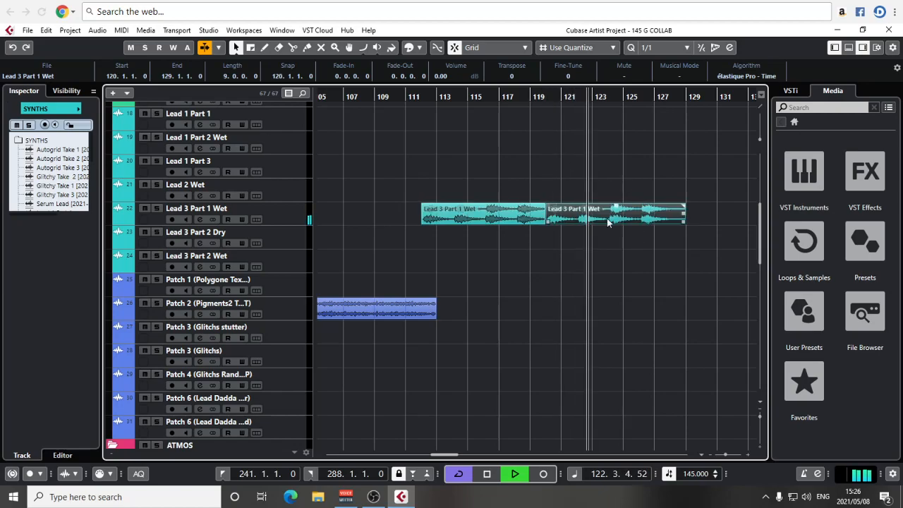
Replay the arrangement from bar 110 to check the new lead and glitch clips.
{"action": "key", "text": "space"}
{"action": "key", "text": "g"}
{"action": "key", "text": "g"}
{"action": "key", "text": "g"}
{"action": "left_click_drag", "start_coordinate": [637, 238], "coordinate": [536, 270]}
{"action": "key", "text": "g"}
{"action": "key", "text": "g"}
{"action": "left_click_drag", "start_coordinate": [591, 291], "coordinate": [510, 228]}
{"action": "key", "text": "g"}
{"action": "key", "text": "g"}
{"action": "scroll", "coordinate": [497, 265], "scroll_direction": "up", "scroll_amount": 5}
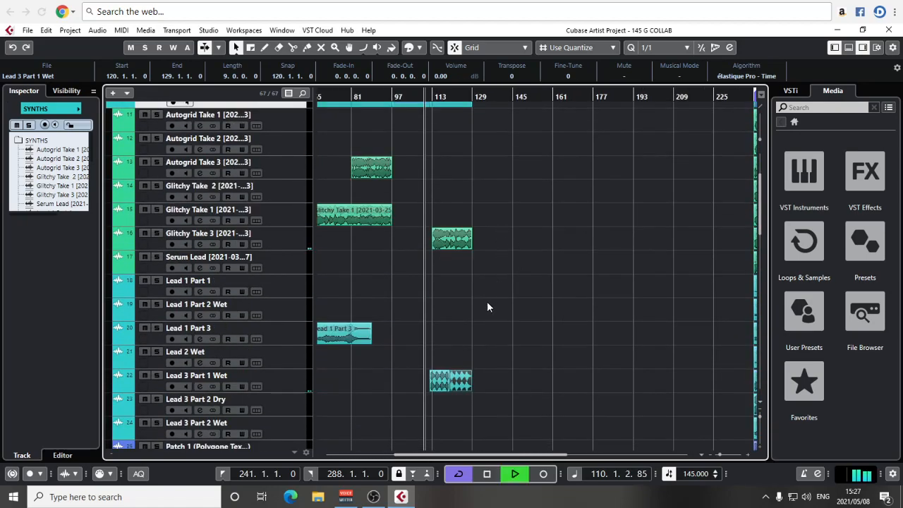
Look through the ATMOS, FX and SYNTHS tracks and the source clips at bar 241, and stop playback.
{"action": "scroll", "coordinate": [491, 301], "scroll_direction": "down", "scroll_amount": 7}
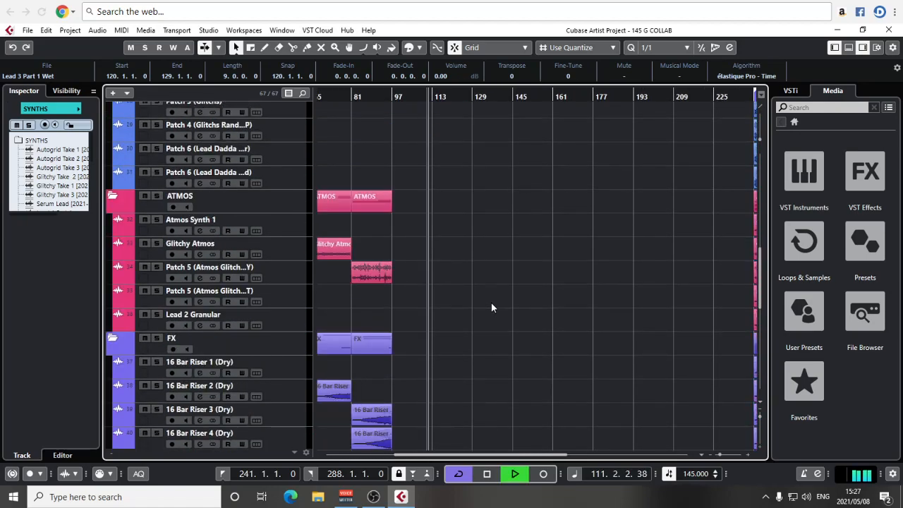
{"action": "scroll", "coordinate": [492, 308], "scroll_direction": "down", "scroll_amount": 5}
{"action": "scroll", "coordinate": [492, 307], "scroll_direction": "down", "scroll_amount": 2}
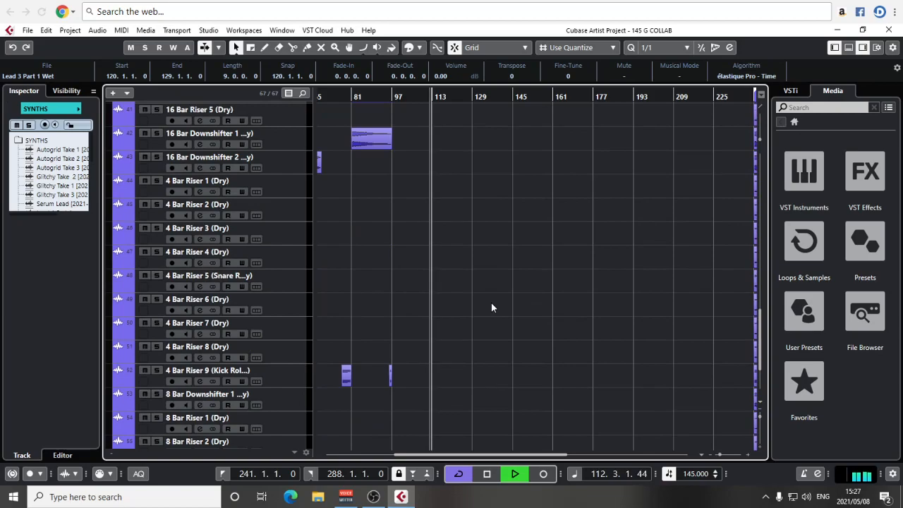
{"action": "scroll", "coordinate": [492, 303], "scroll_direction": "up", "scroll_amount": 6}
{"action": "scroll", "coordinate": [491, 303], "scroll_direction": "down", "scroll_amount": 4}
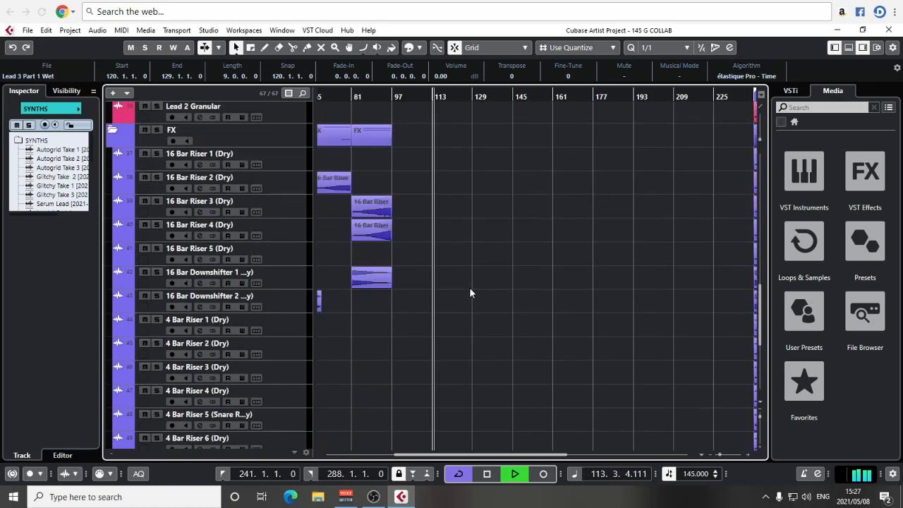
{"action": "scroll", "coordinate": [512, 271], "scroll_direction": "up", "scroll_amount": 10}
{"action": "key", "text": "g"}
{"action": "key", "text": "g"}
{"action": "key", "text": "g"}
{"action": "key", "text": "g"}
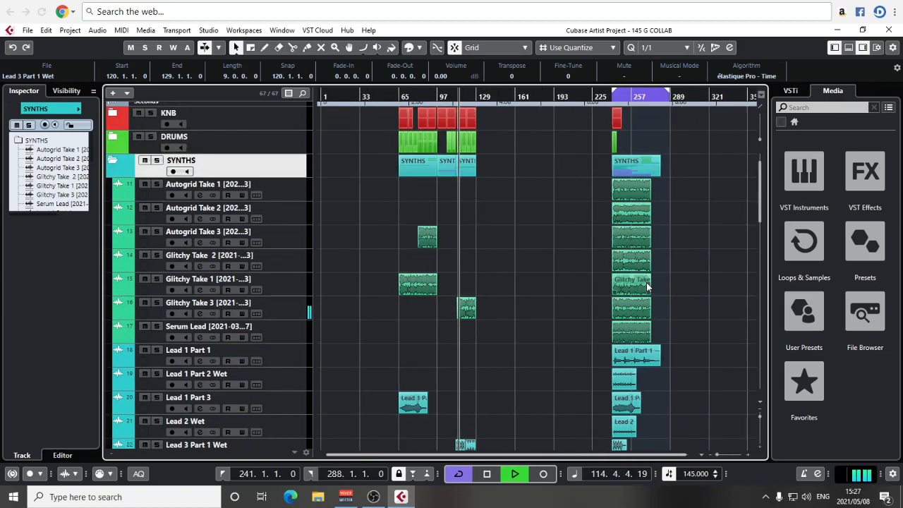
{"action": "key", "text": "space"}
{"action": "scroll", "coordinate": [647, 281], "scroll_direction": "down", "scroll_amount": 4}
{"action": "scroll", "coordinate": [653, 282], "scroll_direction": "up", "scroll_amount": 7}
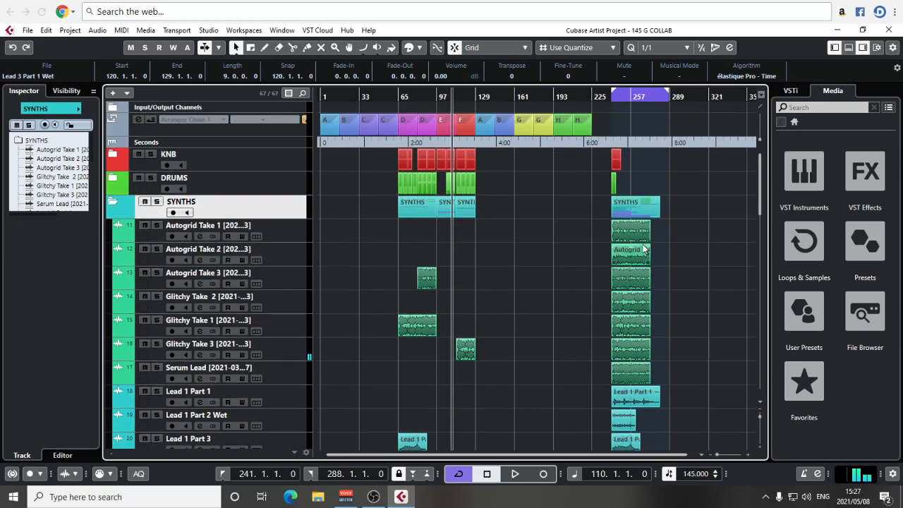
Review the lead, patch, atmosphere and riser source clips from bar 241 for material to use next.
{"action": "scroll", "coordinate": [643, 250], "scroll_direction": "down", "scroll_amount": 8}
{"action": "left_click", "coordinate": [663, 275]}
{"action": "scroll", "coordinate": [602, 295], "scroll_direction": "up", "scroll_amount": 2}
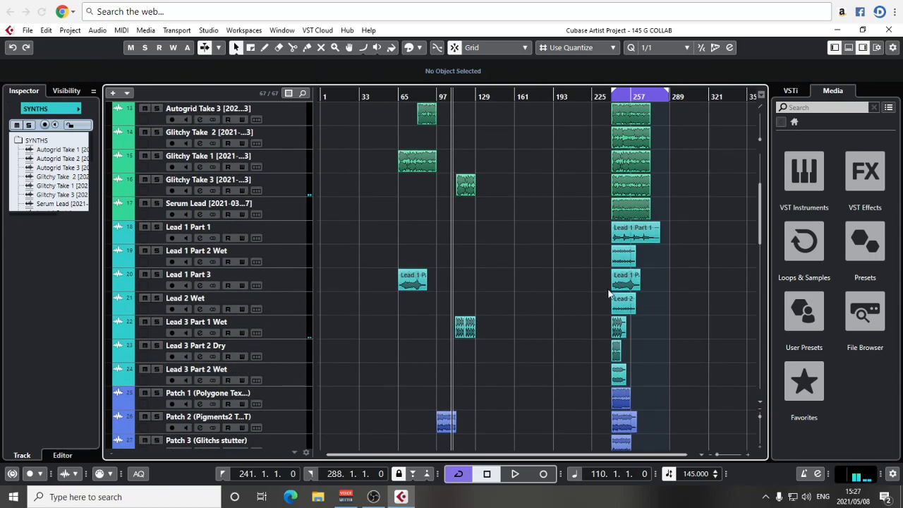
{"action": "scroll", "coordinate": [670, 291], "scroll_direction": "down", "scroll_amount": 5}
{"action": "scroll", "coordinate": [673, 292], "scroll_direction": "up", "scroll_amount": 1}
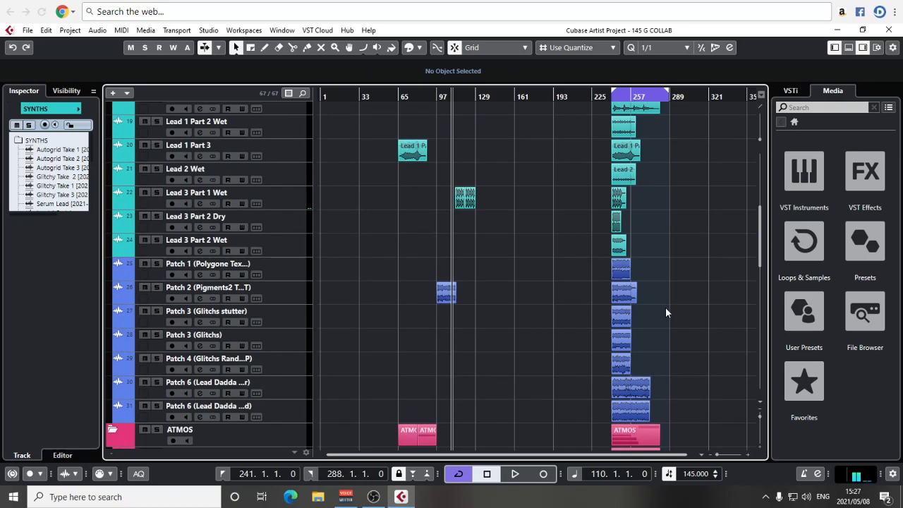
{"action": "scroll", "coordinate": [665, 307], "scroll_direction": "down", "scroll_amount": 3}
{"action": "scroll", "coordinate": [674, 285], "scroll_direction": "down", "scroll_amount": 5}
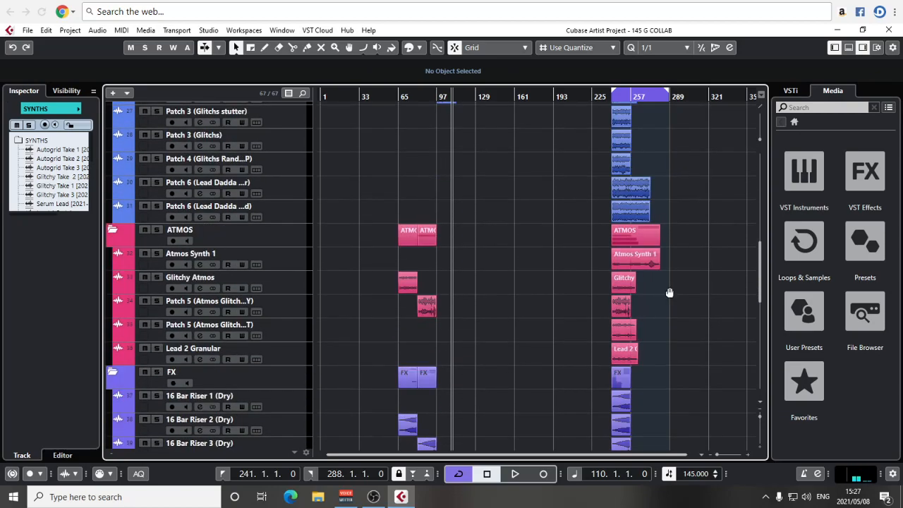
{"action": "scroll", "coordinate": [653, 299], "scroll_direction": "down", "scroll_amount": 1}
{"action": "scroll", "coordinate": [658, 311], "scroll_direction": "down", "scroll_amount": 12}
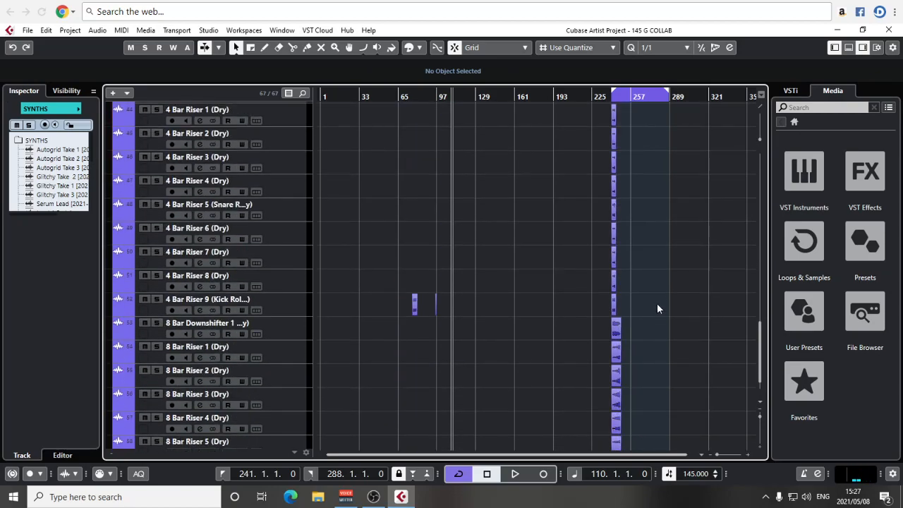
{"action": "scroll", "coordinate": [656, 293], "scroll_direction": "up", "scroll_amount": 14}
{"action": "scroll", "coordinate": [656, 295], "scroll_direction": "up", "scroll_amount": 10}
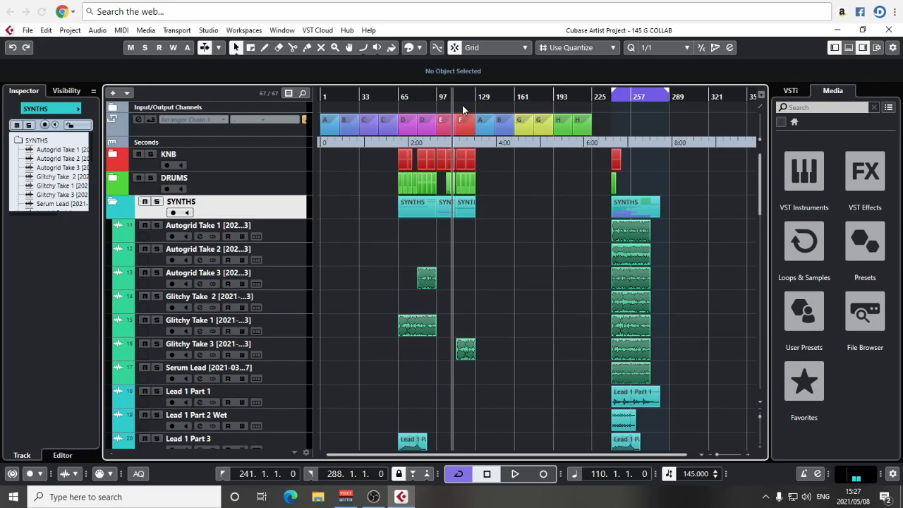
Replace arranger section A at bar 129 with a copy of section F spanning bars 129 to 145.
{"action": "left_click", "coordinate": [486, 123]}
{"action": "key", "text": "h"}
{"action": "key", "text": "h"}
{"action": "key", "text": "h"}
{"action": "key", "text": "h"}
{"action": "key", "text": "h"}
{"action": "key", "text": "h"}
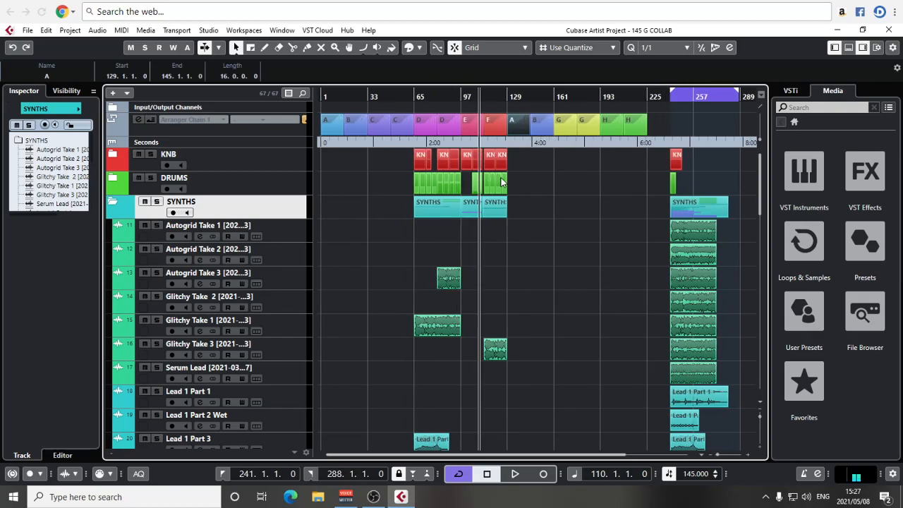
{"action": "scroll", "coordinate": [621, 166], "scroll_direction": "right", "scroll_amount": 3}
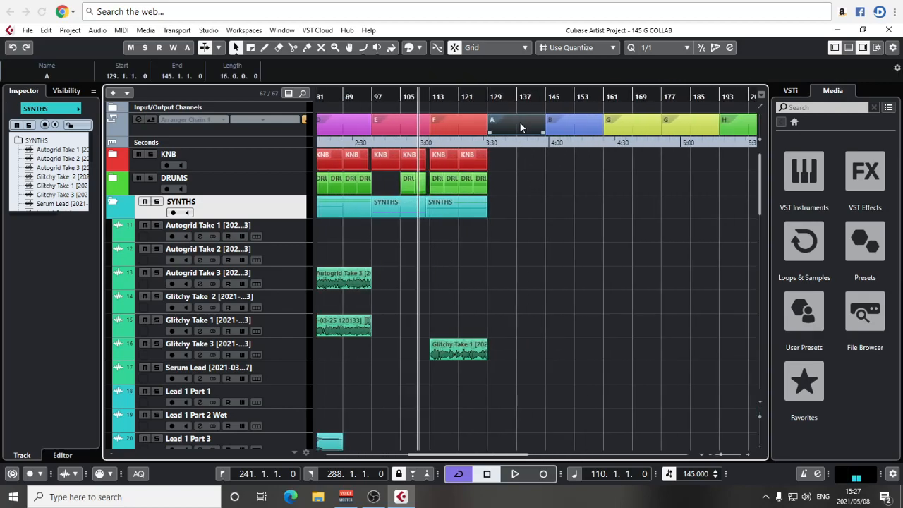
{"action": "key", "text": "Delete"}
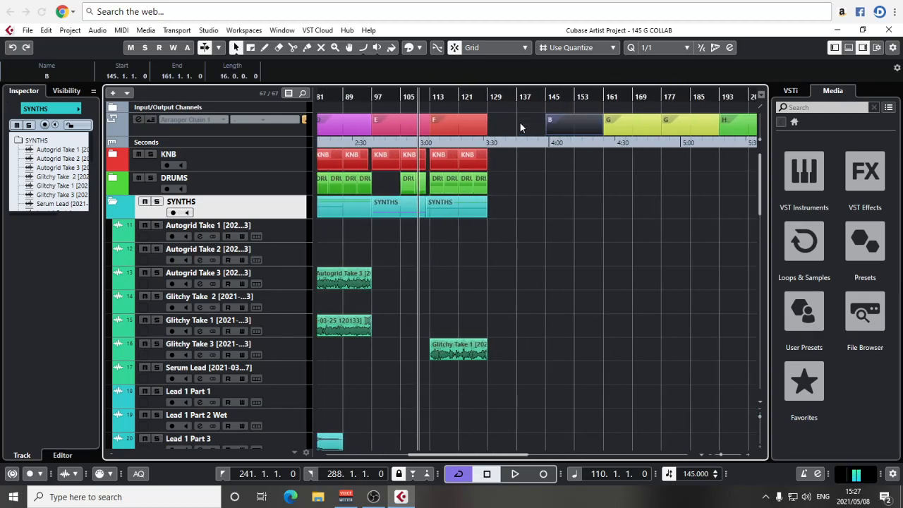
{"action": "left_click", "coordinate": [517, 189]}
{"action": "left_click", "coordinate": [473, 128]}
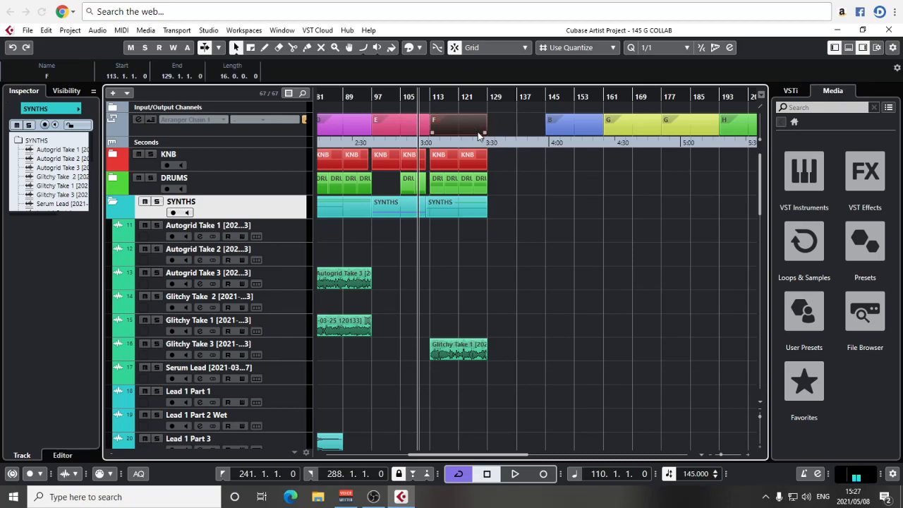
Copy the KNB and DRUMS clips from bars 113–129 to bar 129, and extend the Glitchy Take 1 clip to bar 145.
{"action": "left_click", "coordinate": [523, 179]}
{"action": "key", "text": "h"}
{"action": "key", "text": "h"}
{"action": "scroll", "coordinate": [405, 195], "scroll_direction": "right", "scroll_amount": 3}
{"action": "key", "text": "h"}
{"action": "key", "text": "h"}
{"action": "key", "text": "h"}
{"action": "key", "text": "h"}
{"action": "key", "text": "h"}
{"action": "key", "text": "h"}
{"action": "key", "text": "g"}
{"action": "key", "text": "g"}
{"action": "key", "text": "g"}
{"action": "key", "text": "g"}
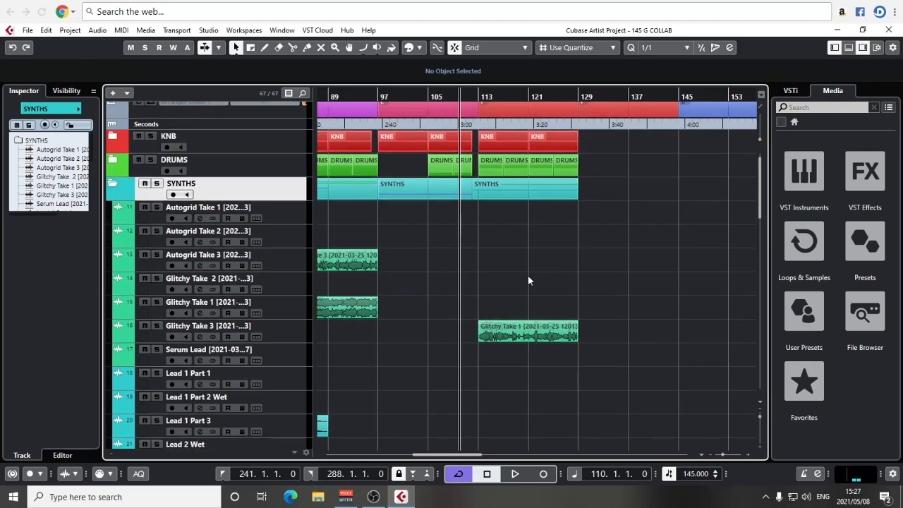
{"action": "left_click", "coordinate": [439, 339]}
{"action": "left_click_drag", "start_coordinate": [514, 351], "coordinate": [616, 350]}
{"action": "left_click_drag", "start_coordinate": [419, 336], "coordinate": [521, 349]}
{"action": "left_click_drag", "start_coordinate": [530, 152], "coordinate": [433, 181]}
{"action": "left_click_drag", "start_coordinate": [434, 179], "coordinate": [535, 176]}
{"action": "left_click", "coordinate": [528, 265]}
Play from bar 110 while examining the patch and ATMOS source clips, and stop playback.
{"action": "key", "text": "space"}
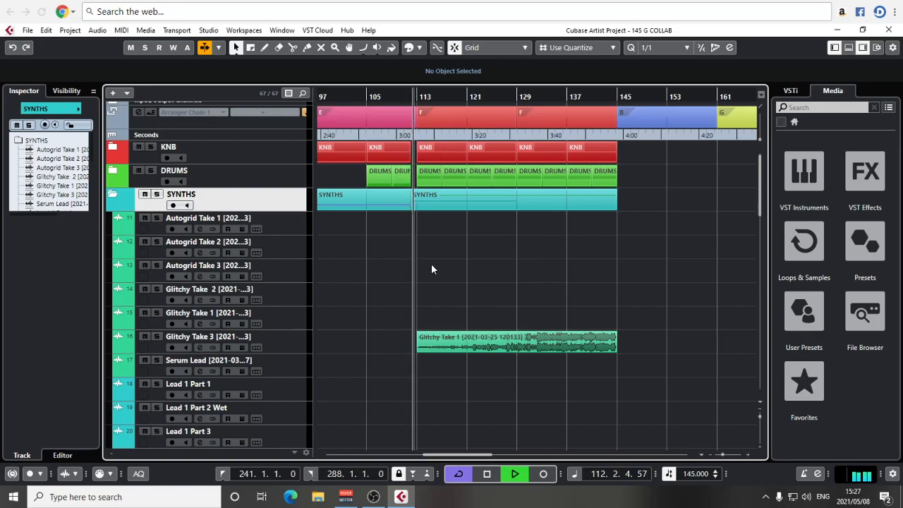
{"action": "scroll", "coordinate": [432, 264], "scroll_direction": "down", "scroll_amount": 5}
{"action": "scroll", "coordinate": [462, 258], "scroll_direction": "down", "scroll_amount": 2, "text": "ctrl"}
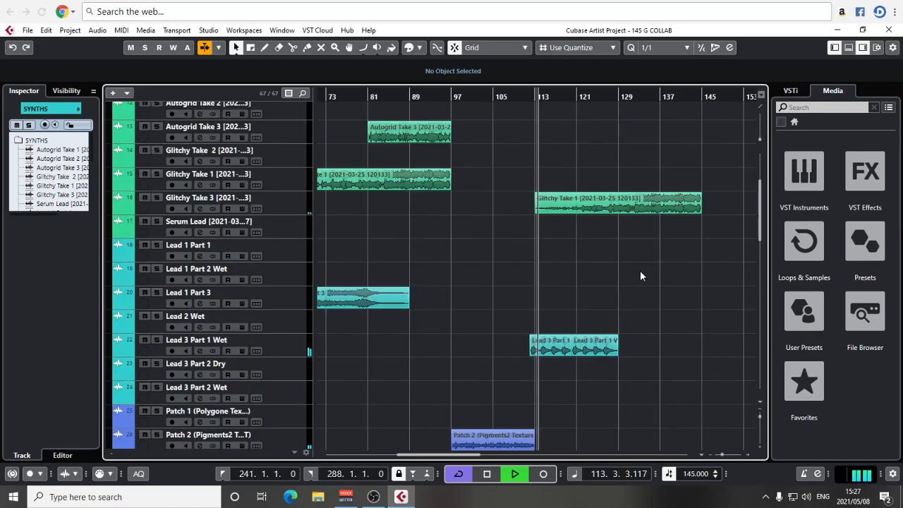
{"action": "scroll", "coordinate": [621, 254], "scroll_direction": "down", "scroll_amount": 3, "text": "ctrl"}
{"action": "scroll", "coordinate": [548, 211], "scroll_direction": "down", "scroll_amount": 2}
{"action": "scroll", "coordinate": [602, 266], "scroll_direction": "down", "scroll_amount": 3}
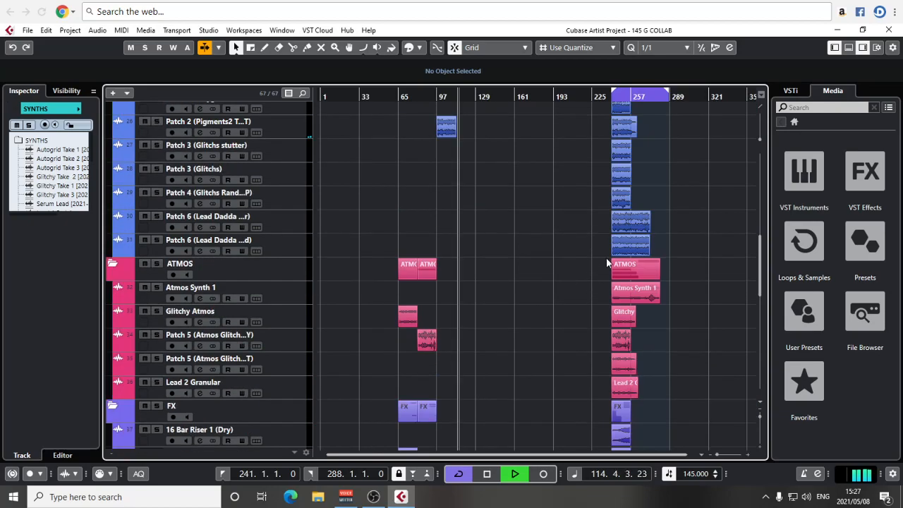
{"action": "scroll", "coordinate": [611, 258], "scroll_direction": "up", "scroll_amount": 3}
{"action": "key", "text": "space"}
{"action": "scroll", "coordinate": [575, 260], "scroll_direction": "up", "scroll_amount": 2}
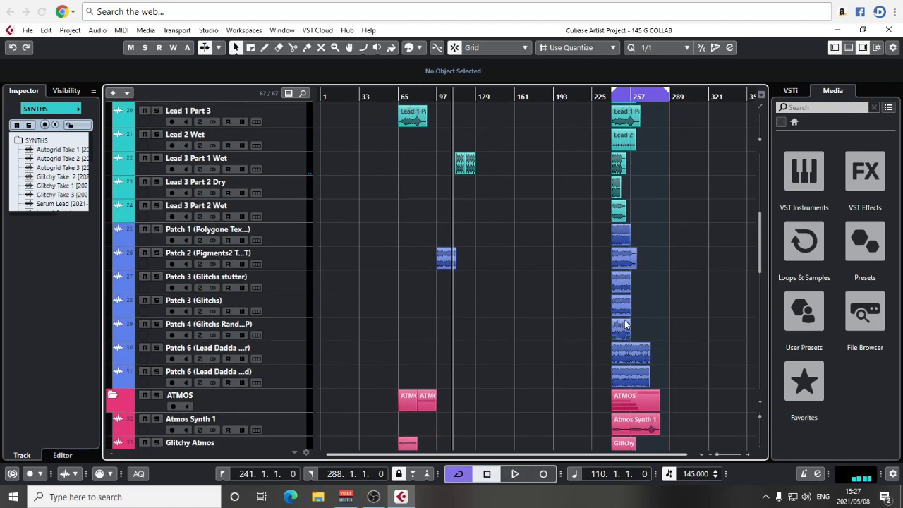
Copy the Patch 4 (Glitchs Random ARP) source clip from bar 241 to bar 113 on the same track.
{"action": "left_click_drag", "start_coordinate": [624, 329], "coordinate": [472, 330]}
{"action": "key", "text": "h"}
{"action": "key", "text": "h"}
{"action": "key", "text": "h"}
{"action": "key", "text": "h"}
{"action": "key", "text": "h"}
{"action": "key", "text": "h"}
{"action": "key", "text": "h"}
{"action": "key", "text": "h"}
{"action": "key", "text": "h"}
{"action": "key", "text": "h"}
{"action": "key", "text": "h"}
{"action": "scroll", "coordinate": [560, 329], "scroll_direction": "right", "scroll_amount": 2}
{"action": "left_click_drag", "start_coordinate": [559, 335], "coordinate": [540, 330]}
{"action": "key", "text": "h"}
{"action": "key", "text": "h"}
{"action": "key", "text": "h"}
{"action": "scroll", "coordinate": [564, 226], "scroll_direction": "right", "scroll_amount": 2}
{"action": "scroll", "coordinate": [480, 204], "scroll_direction": "up", "scroll_amount": 1}
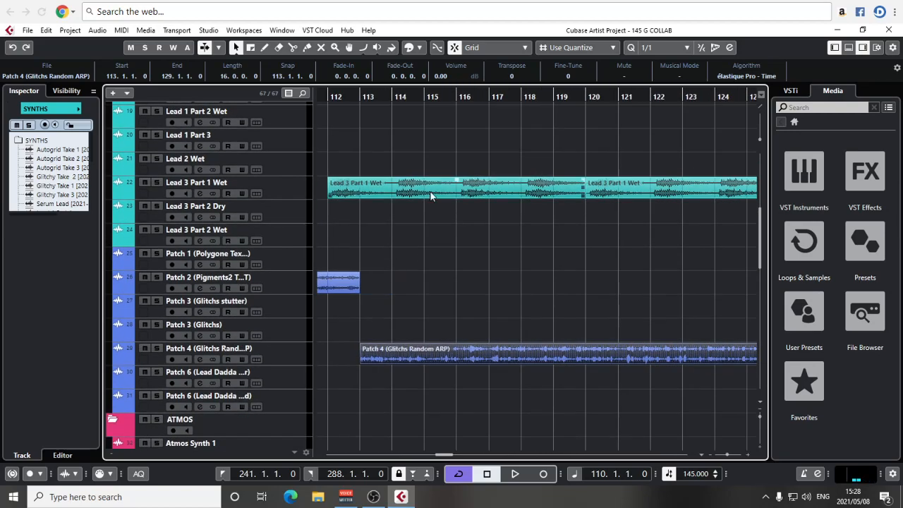
Split the copied Patch 4 clip at bar 114 and delete everything after the split.
{"action": "key", "text": "h"}
{"action": "key", "text": "h"}
{"action": "left_click", "coordinate": [389, 362], "text": "alt"}
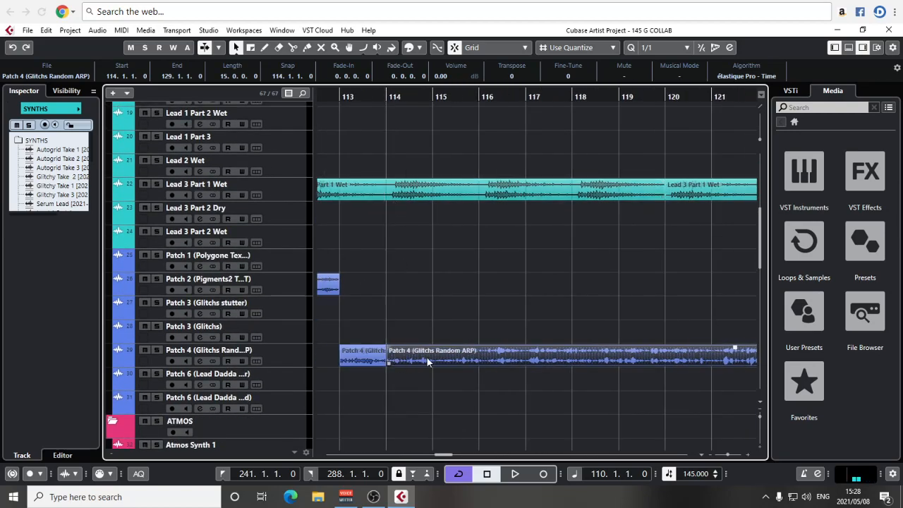
{"action": "key", "text": "Delete"}
Audition the transition from bar 110 and add a fade-out of about three beats to the Patch 2 clip ending at bar 113.
{"action": "key", "text": "g"}
{"action": "key", "text": "space"}
{"action": "key", "text": "g"}
{"action": "key", "text": "g"}
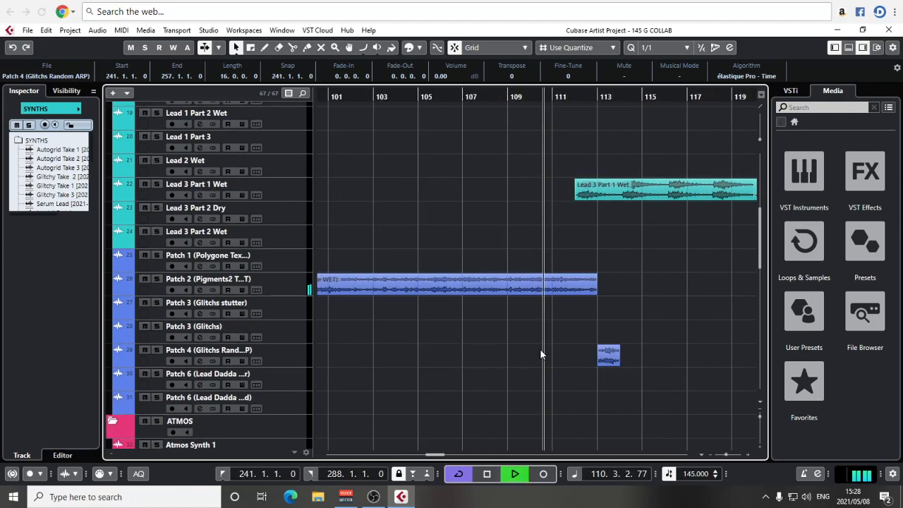
{"action": "scroll", "coordinate": [539, 351], "scroll_direction": "right", "scroll_amount": 3}
{"action": "left_click", "coordinate": [509, 336]}
{"action": "left_click_drag", "start_coordinate": [441, 270], "coordinate": [428, 272]}
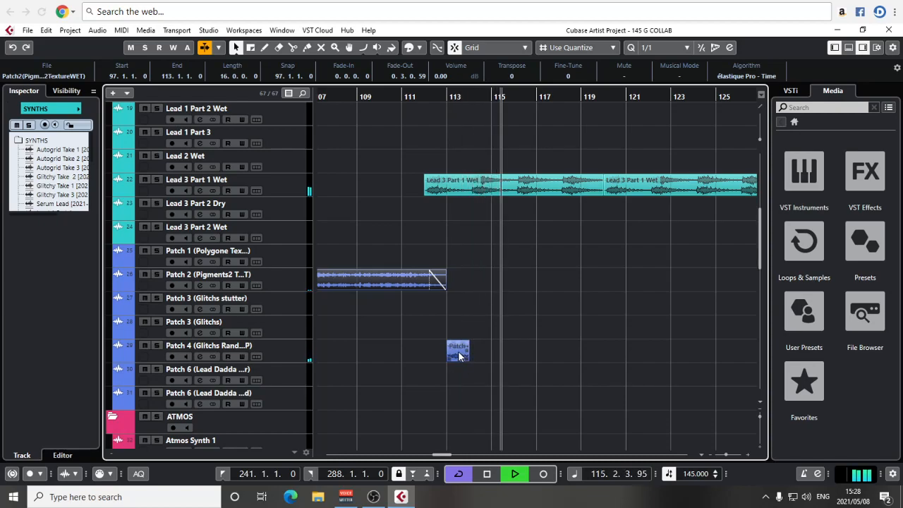
{"action": "key", "text": "space"}
Extend the Patch 4 clip to bar 129 and cut one-bar gaps into it at bars 114 and 116.
{"action": "left_click_drag", "start_coordinate": [463, 357], "coordinate": [608, 367]}
{"action": "scroll", "coordinate": [608, 366], "scroll_direction": "left", "scroll_amount": 5}
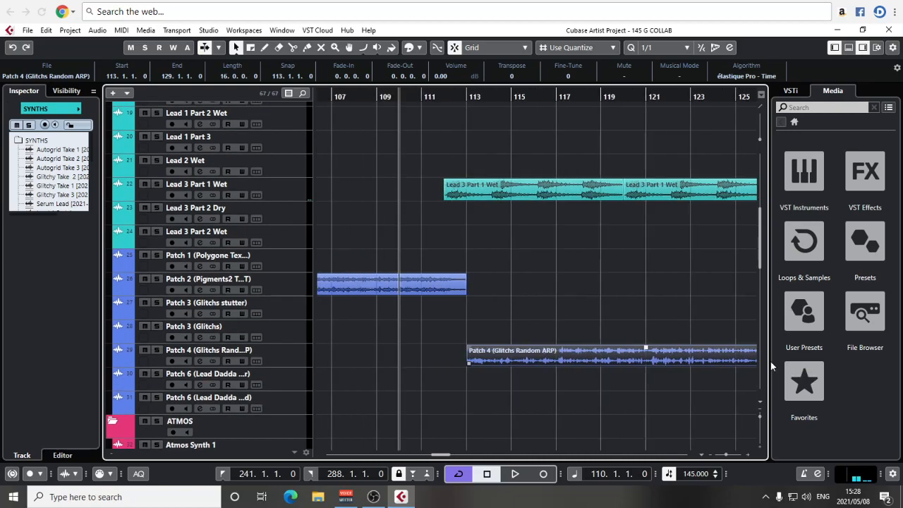
{"action": "left_click_drag", "start_coordinate": [526, 359], "coordinate": [540, 359]}
{"action": "left_click", "coordinate": [571, 360], "text": "alt"}
{"action": "left_click", "coordinate": [535, 358]}
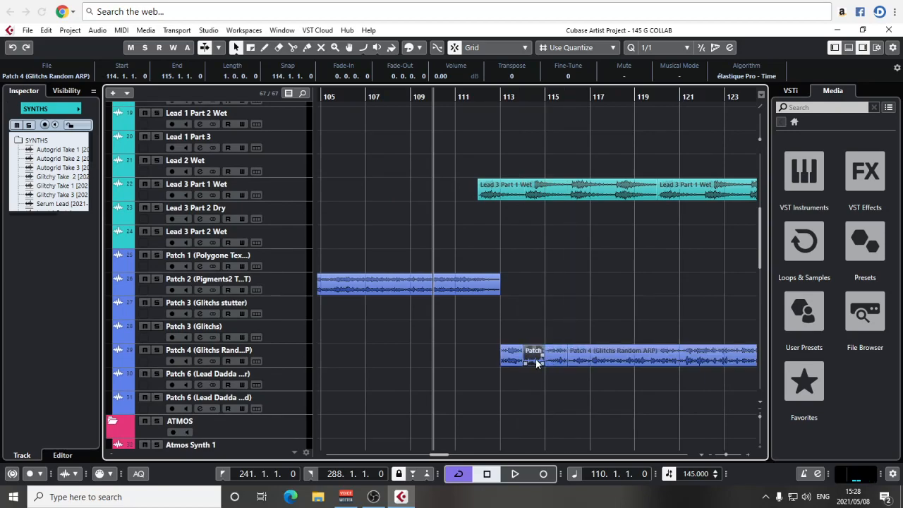
{"action": "left_click", "coordinate": [595, 359], "text": "alt"}
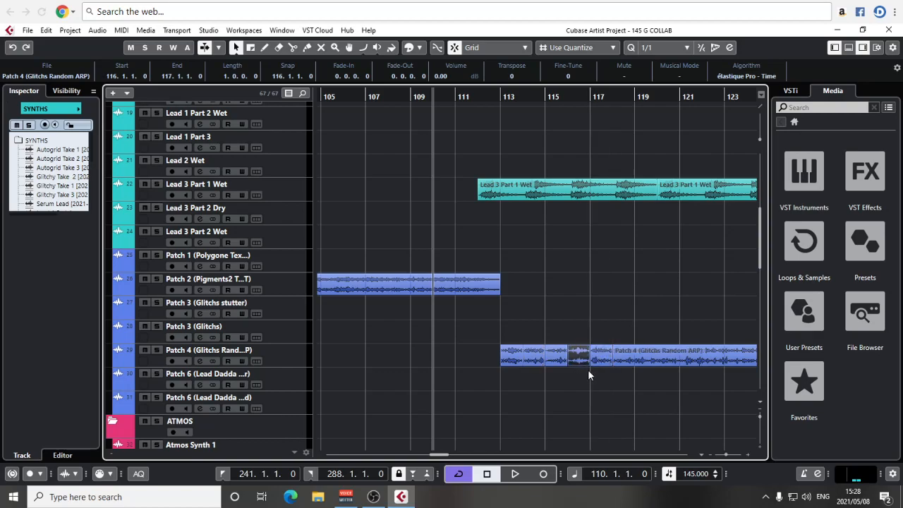
{"action": "left_click", "coordinate": [530, 359]}
{"action": "key", "text": "Delete"}
{"action": "scroll", "coordinate": [529, 367], "scroll_direction": "right", "scroll_amount": 5}
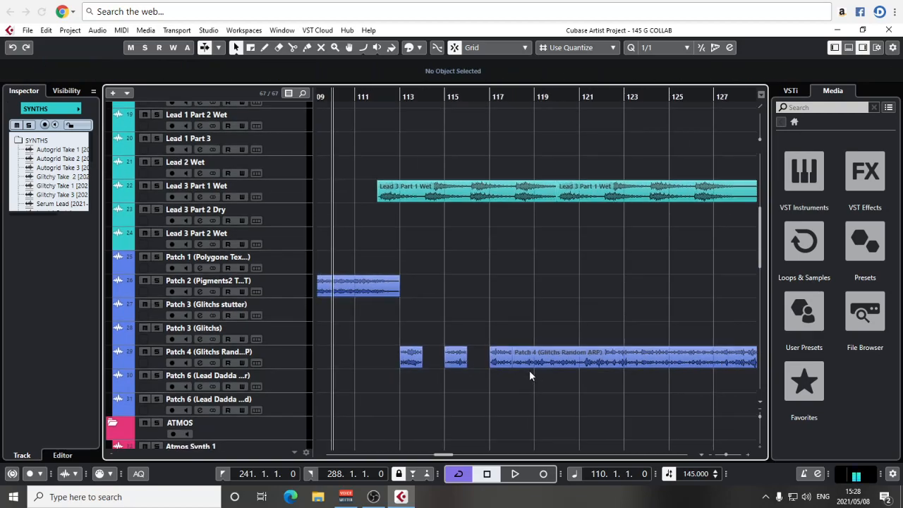
Split the rest of the Patch 4 clip into one-bar slices up to bar 126 and delete the slices at bars 119 and 125.
{"action": "left_click", "coordinate": [536, 360], "text": "alt"}
{"action": "left_click", "coordinate": [549, 359]}
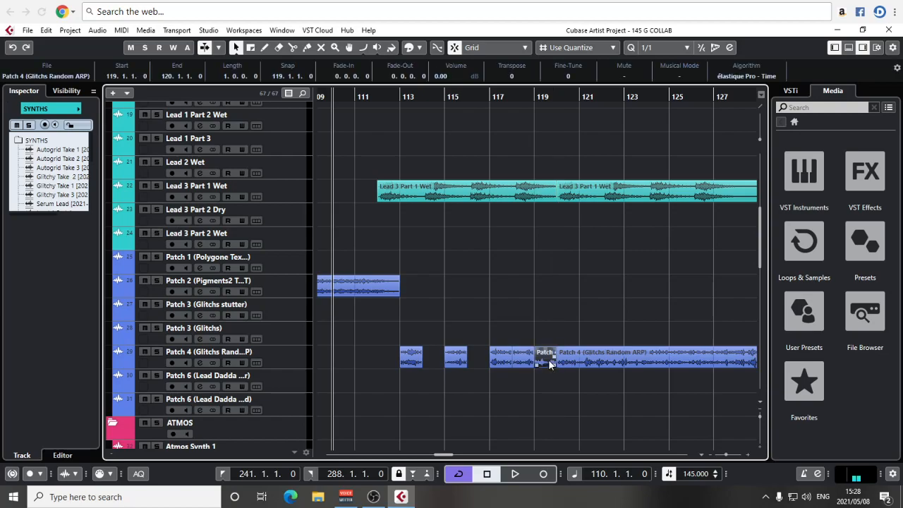
{"action": "key", "text": "Delete"}
{"action": "left_click", "coordinate": [598, 364]}
{"action": "left_click", "coordinate": [600, 360], "text": "alt"}
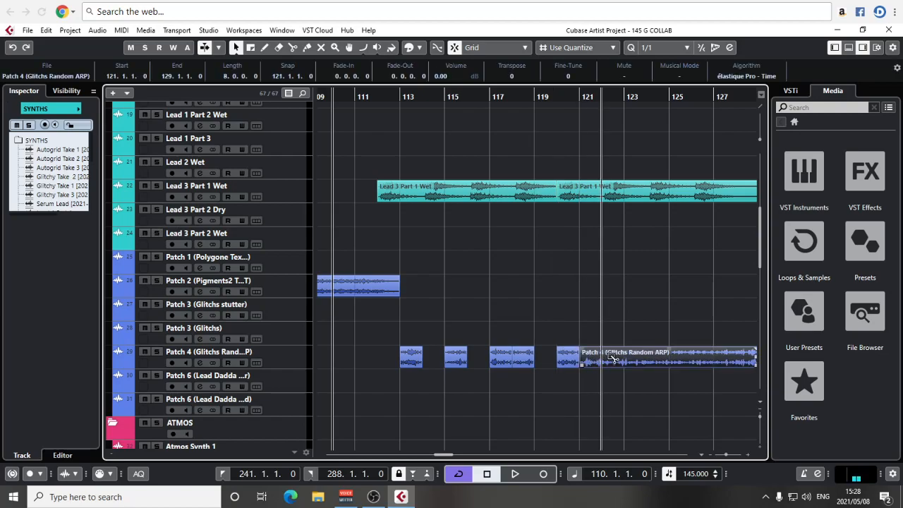
{"action": "left_click", "coordinate": [640, 362], "text": "alt"}
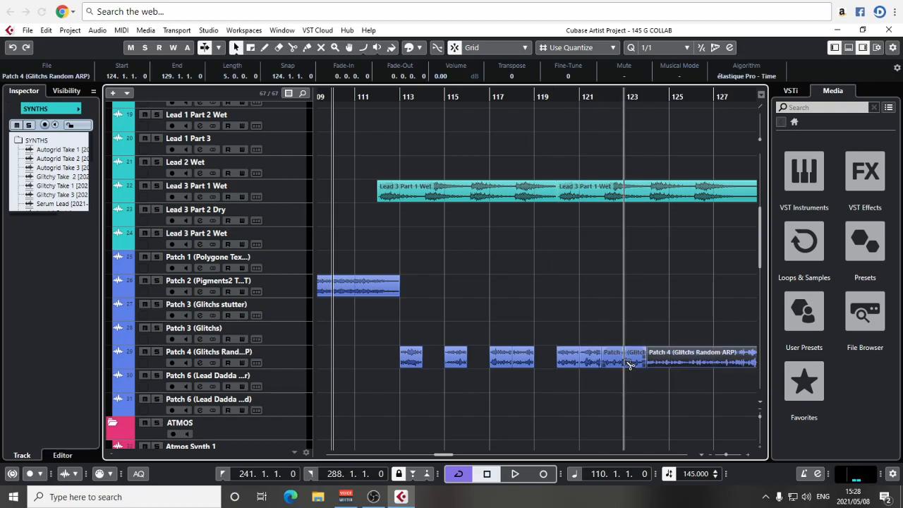
{"action": "left_click", "coordinate": [690, 361], "text": "alt"}
{"action": "left_click", "coordinate": [681, 362]}
{"action": "key", "text": "Delete"}
{"action": "left_click", "coordinate": [627, 357]}
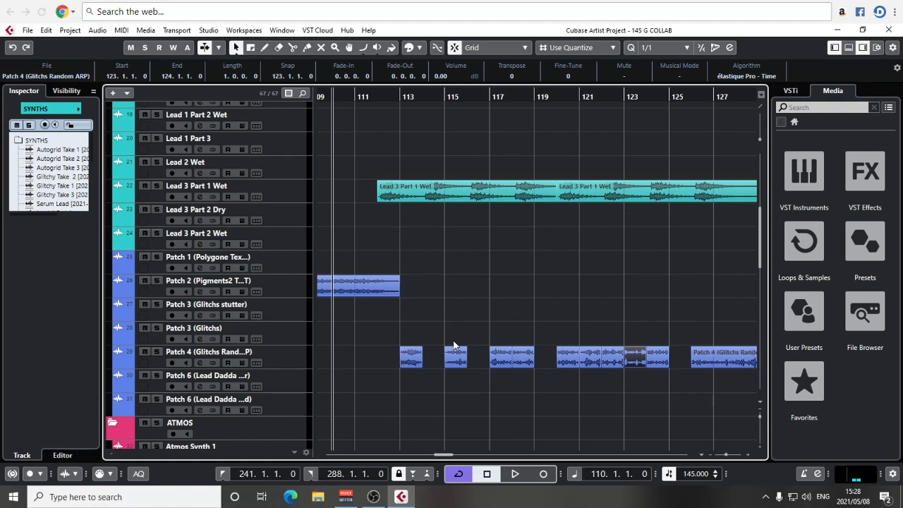
{"action": "left_click_drag", "start_coordinate": [446, 366], "coordinate": [424, 365]}
{"action": "key", "text": "ctrl+z"}
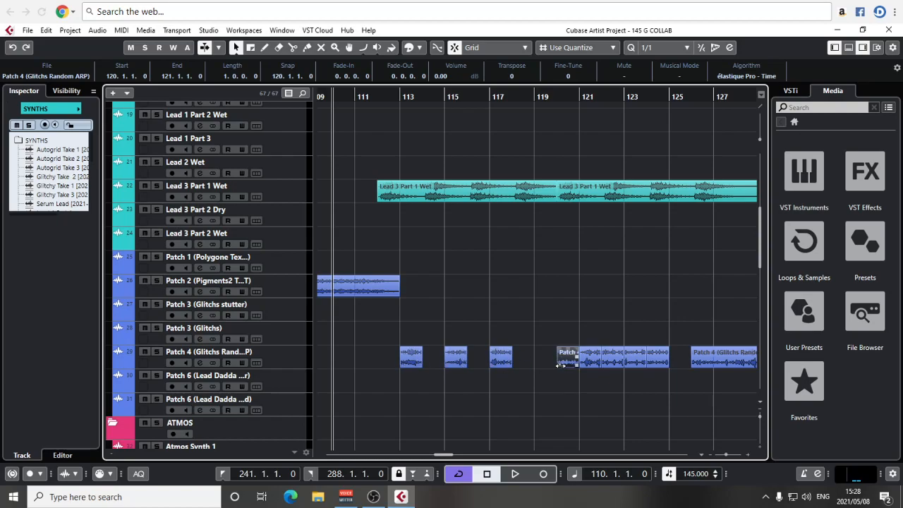
Alternate the Patch 4 slices by restoring those at bars 119 and 125 and deleting those at the even bars through 126.
{"action": "left_click_drag", "start_coordinate": [562, 364], "coordinate": [535, 364]}
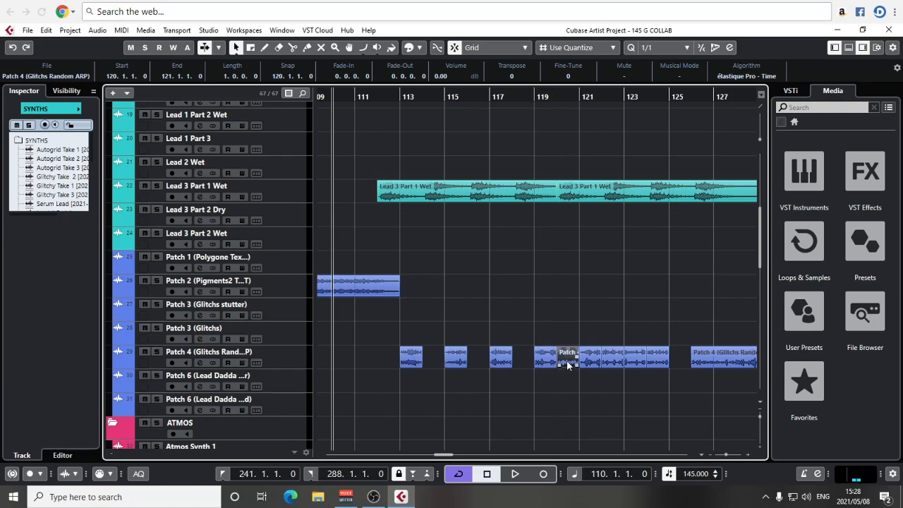
{"action": "scroll", "coordinate": [550, 378], "scroll_direction": "right", "scroll_amount": 3}
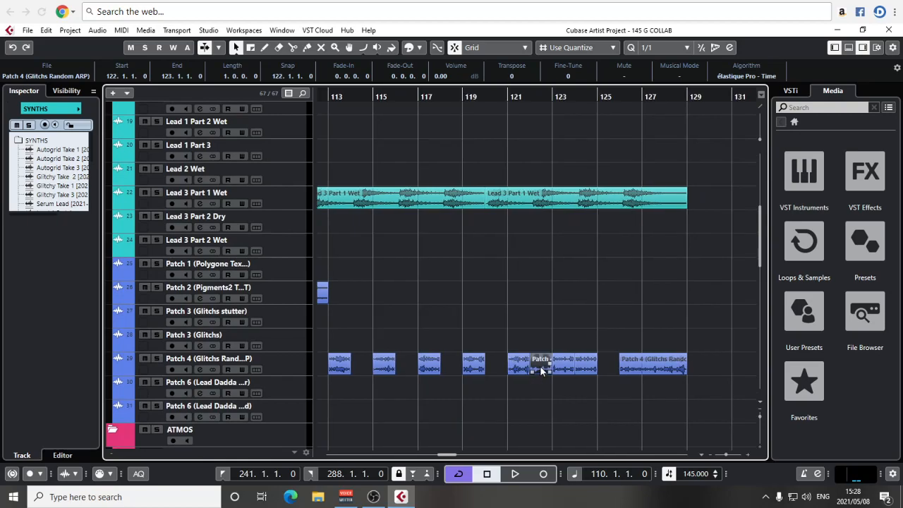
{"action": "left_click_drag", "start_coordinate": [623, 371], "coordinate": [599, 371]}
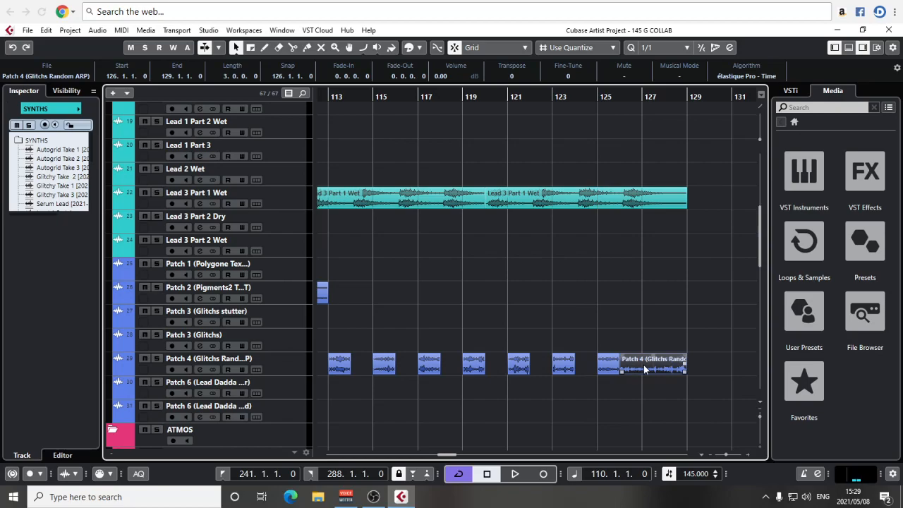
{"action": "left_click", "coordinate": [636, 368]}
{"action": "key", "text": "Delete"}
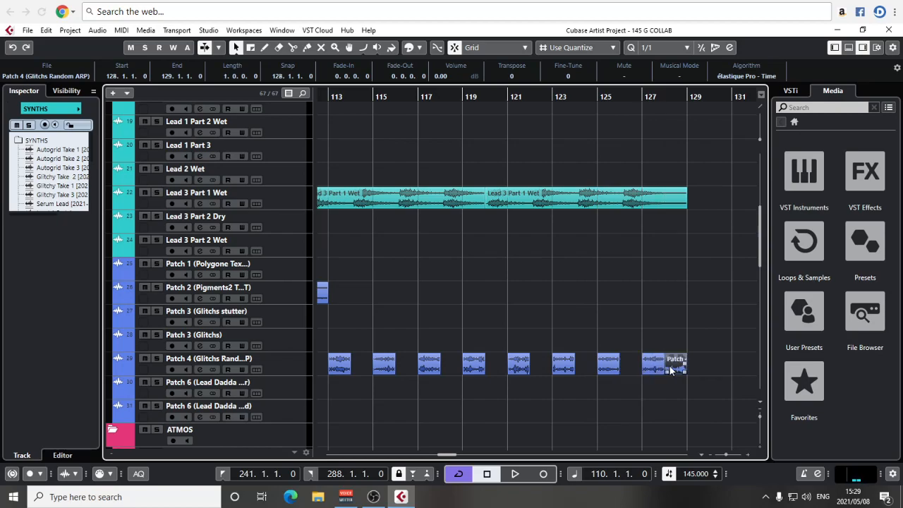
Extend the last Patch 4 slice at bar 127 so that it ends at bar 129.
{"action": "scroll", "coordinate": [673, 371], "scroll_direction": "up", "scroll_amount": 4}
{"action": "scroll", "coordinate": [674, 371], "scroll_direction": "down", "scroll_amount": 3}
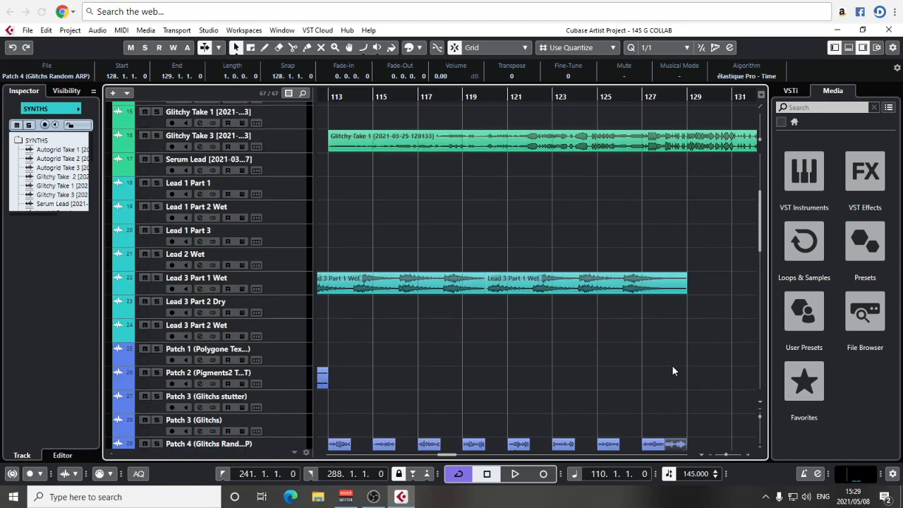
{"action": "scroll", "coordinate": [672, 370], "scroll_direction": "down", "scroll_amount": 3}
{"action": "left_click_drag", "start_coordinate": [660, 388], "coordinate": [687, 390]}
Play the arrangement from bar 110 and check the glitch, lead and chopped Patch 4 clips in section F.
{"action": "key", "text": "g"}
{"action": "key", "text": "g"}
{"action": "scroll", "coordinate": [652, 321], "scroll_direction": "up", "scroll_amount": 5}
{"action": "scroll", "coordinate": [506, 328], "scroll_direction": "right", "scroll_amount": 3}
{"action": "key", "text": "space"}
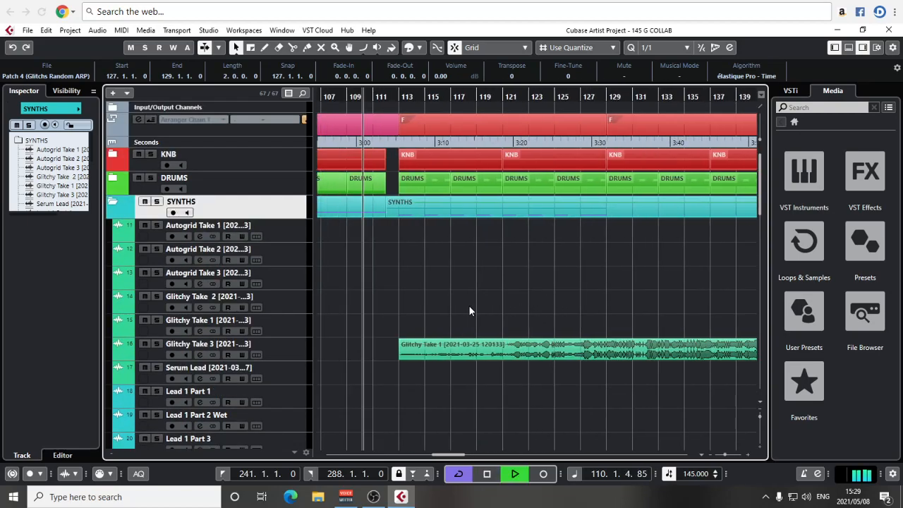
{"action": "scroll", "coordinate": [468, 311], "scroll_direction": "down", "scroll_amount": 15}
{"action": "left_click", "coordinate": [434, 361]}
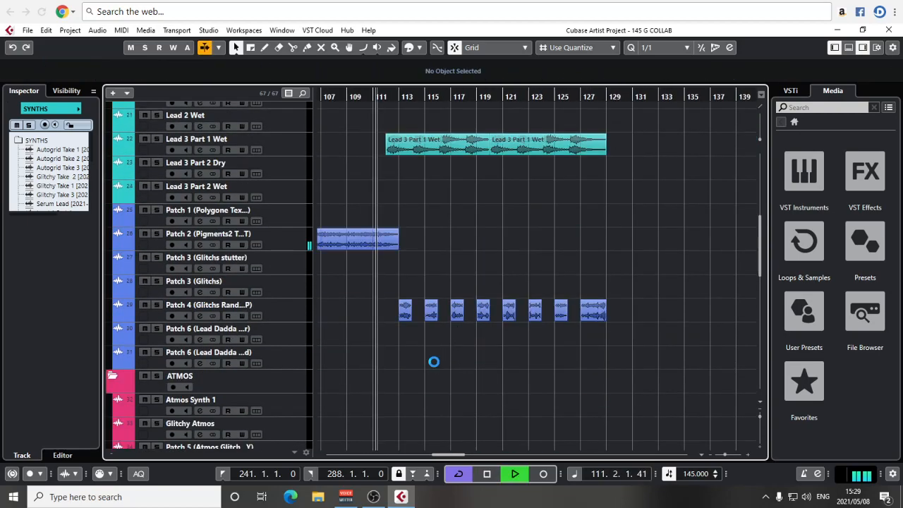
{"action": "scroll", "coordinate": [429, 360], "scroll_direction": "down", "scroll_amount": 5}
{"action": "scroll", "coordinate": [429, 360], "scroll_direction": "up", "scroll_amount": 7}
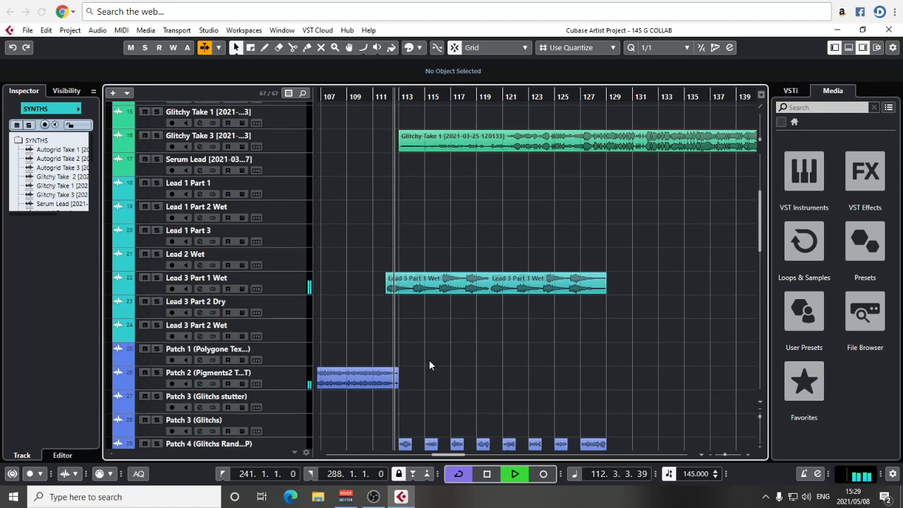
{"action": "scroll", "coordinate": [431, 364], "scroll_direction": "up", "scroll_amount": 5}
{"action": "scroll", "coordinate": [434, 361], "scroll_direction": "down", "scroll_amount": 2}
{"action": "scroll", "coordinate": [434, 361], "scroll_direction": "right", "scroll_amount": 2}
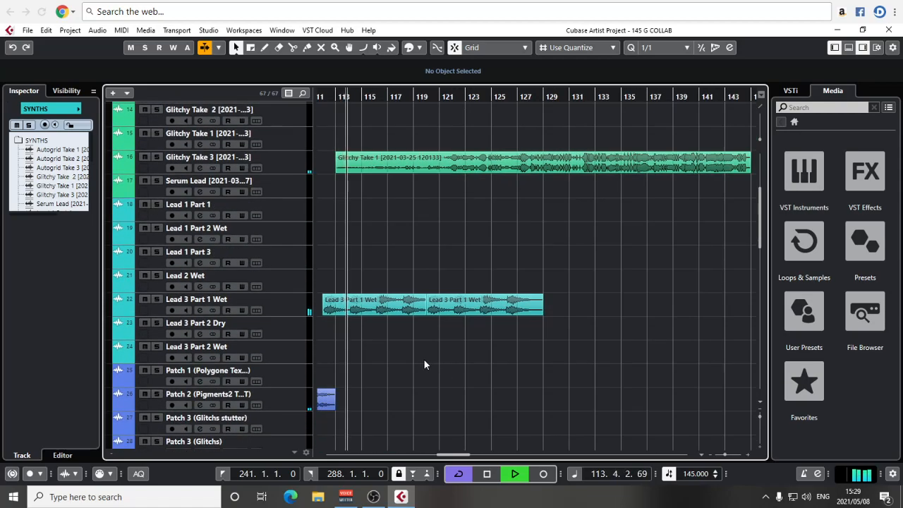
{"action": "left_click", "coordinate": [672, 48]}
{"action": "left_click", "coordinate": [665, 60]}
{"action": "scroll", "coordinate": [525, 315], "scroll_direction": "down", "scroll_amount": 5}
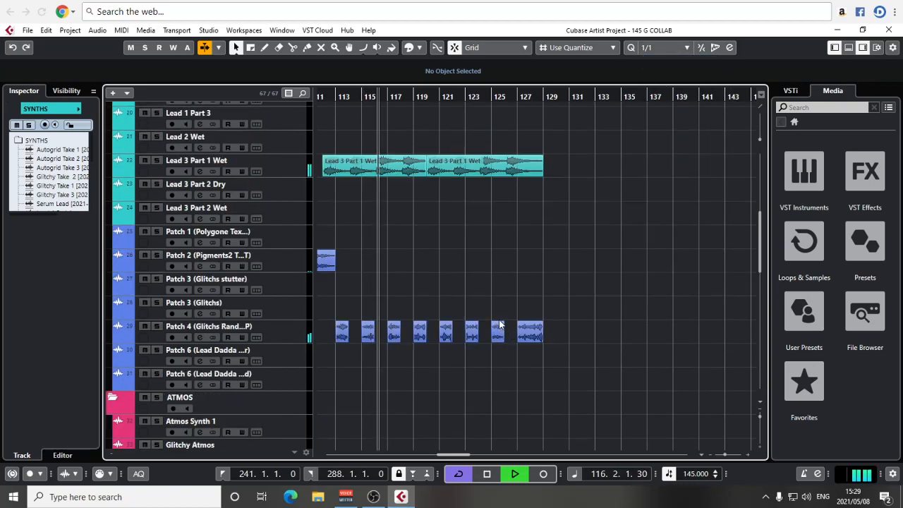
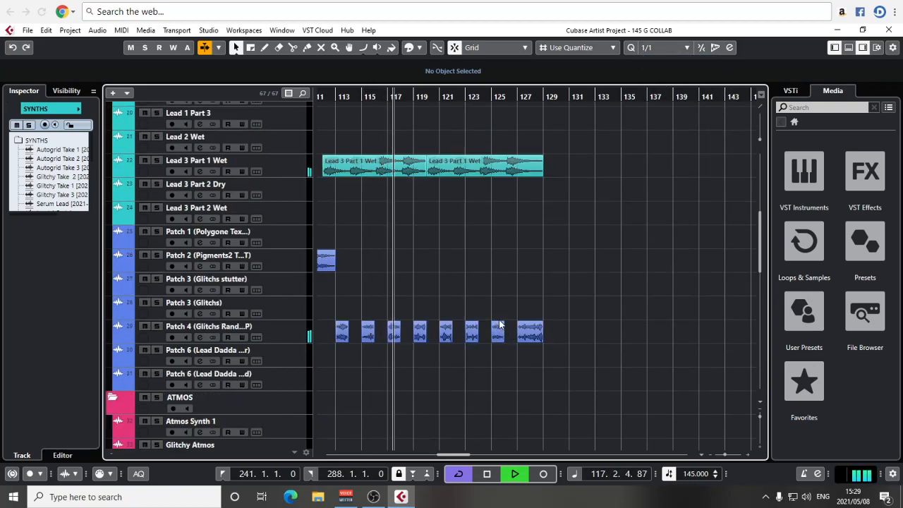
{"action": "scroll", "coordinate": [537, 291], "scroll_direction": "up", "scroll_amount": 12}
{"action": "scroll", "coordinate": [538, 290], "scroll_direction": "down", "scroll_amount": 7}
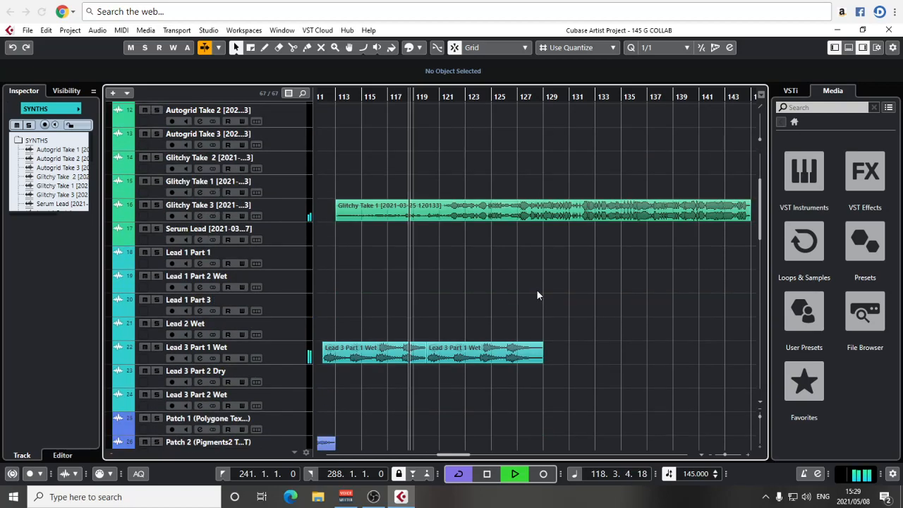
Look over the source synth clips at bar 241 and compare them with the synth clips in section F.
{"action": "key", "text": "g"}
{"action": "key", "text": "g"}
{"action": "left_click_drag", "start_coordinate": [586, 280], "coordinate": [471, 298]}
{"action": "left_click", "coordinate": [670, 48]}
{"action": "left_click", "coordinate": [670, 61]}
{"action": "key", "text": "g"}
{"action": "key", "text": "g"}
{"action": "key", "text": "g"}
{"action": "left_click_drag", "start_coordinate": [622, 327], "coordinate": [457, 257]}
{"action": "key", "text": "g"}
{"action": "key", "text": "g"}
{"action": "key", "text": "g"}
{"action": "key", "text": "g"}
{"action": "left_click_drag", "start_coordinate": [585, 266], "coordinate": [442, 254]}
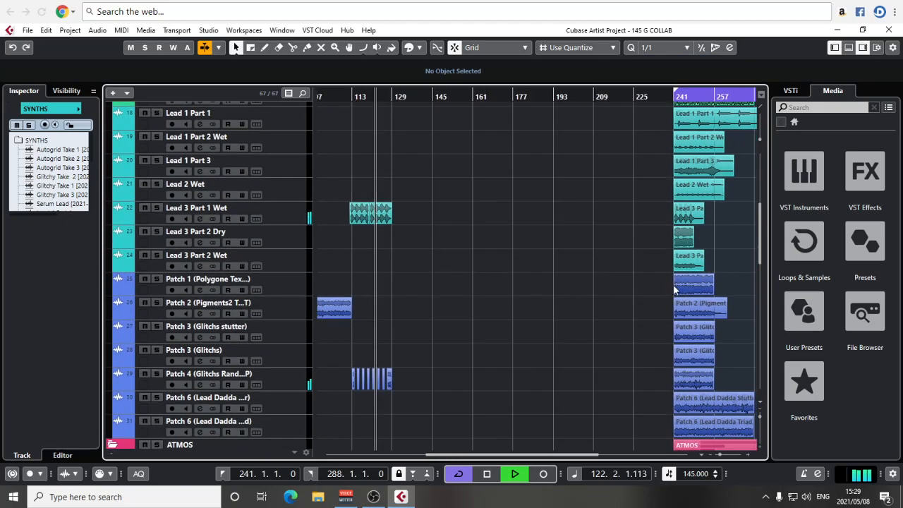
{"action": "key", "text": "h"}
{"action": "key", "text": "h"}
{"action": "key", "text": "h"}
{"action": "key", "text": "h"}
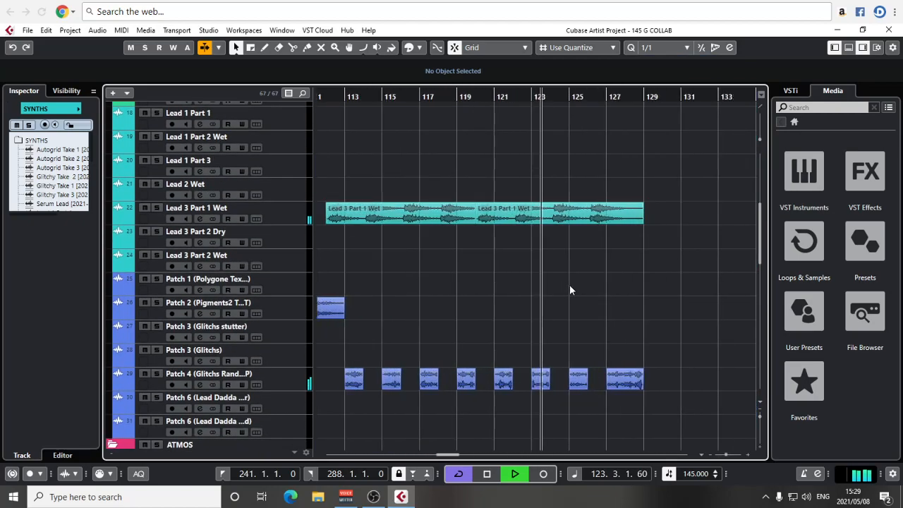
Collapse the SYNTHS folder, expand the KNB and DRUMS folders, and stop playback.
{"action": "scroll", "coordinate": [520, 276], "scroll_direction": "up", "scroll_amount": 10}
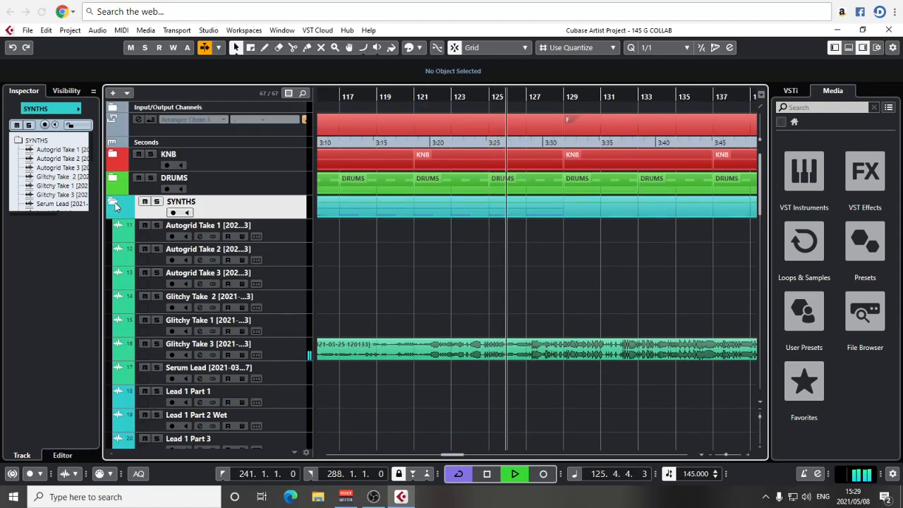
{"action": "left_click", "coordinate": [113, 202]}
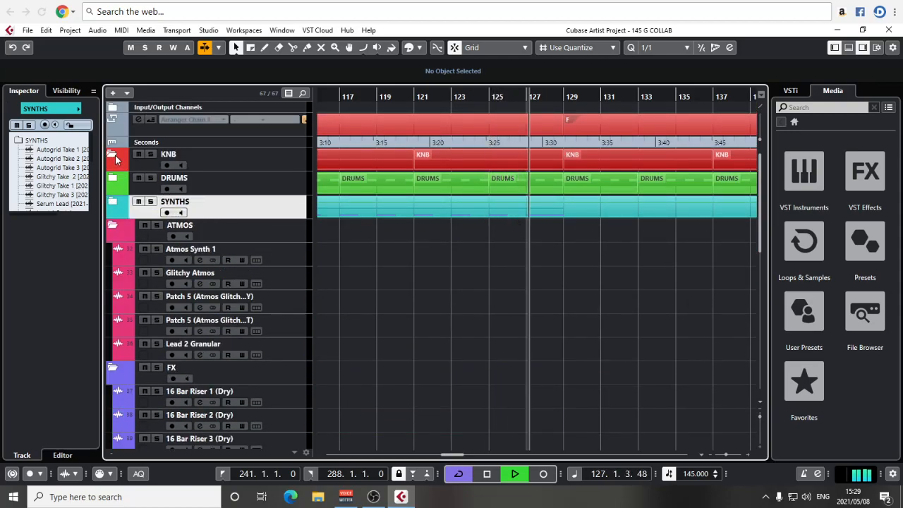
{"action": "left_click", "coordinate": [113, 154]}
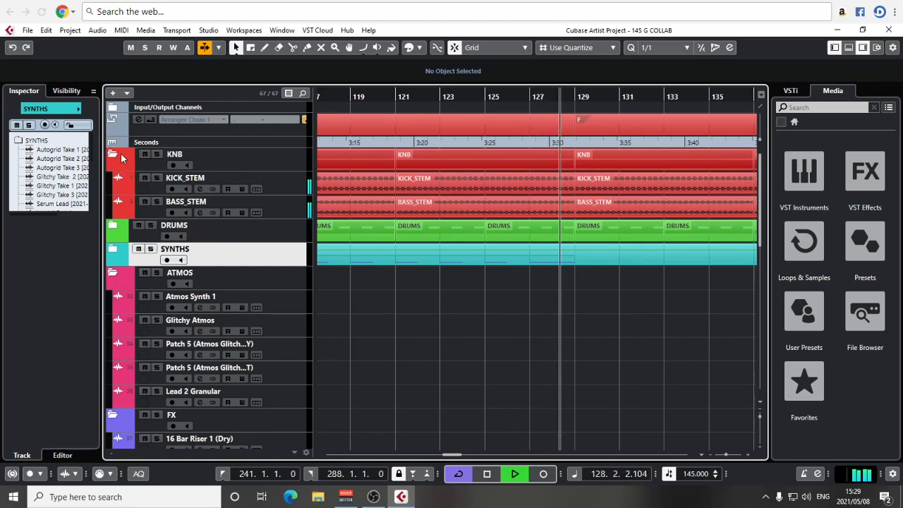
{"action": "left_click", "coordinate": [118, 228]}
{"action": "scroll", "coordinate": [633, 216], "scroll_direction": "down", "scroll_amount": 15}
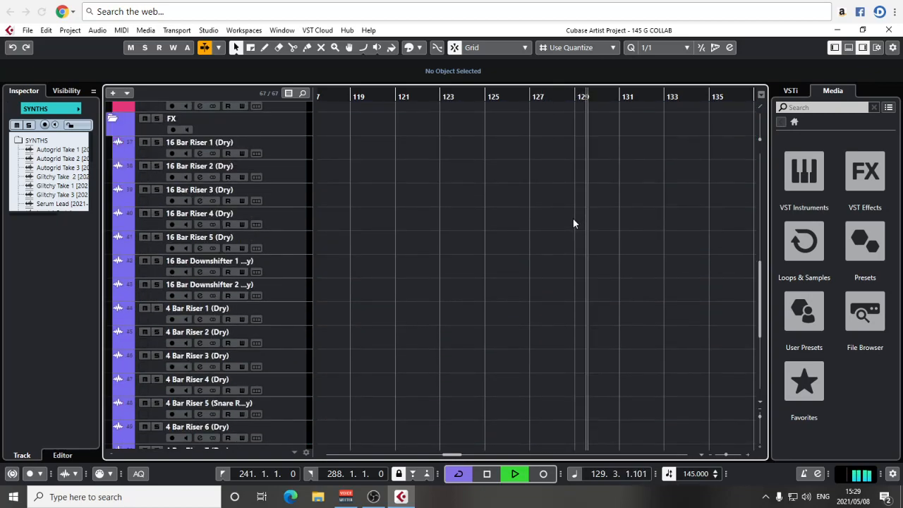
{"action": "key", "text": "space"}
{"action": "scroll", "coordinate": [570, 203], "scroll_direction": "up", "scroll_amount": 15}
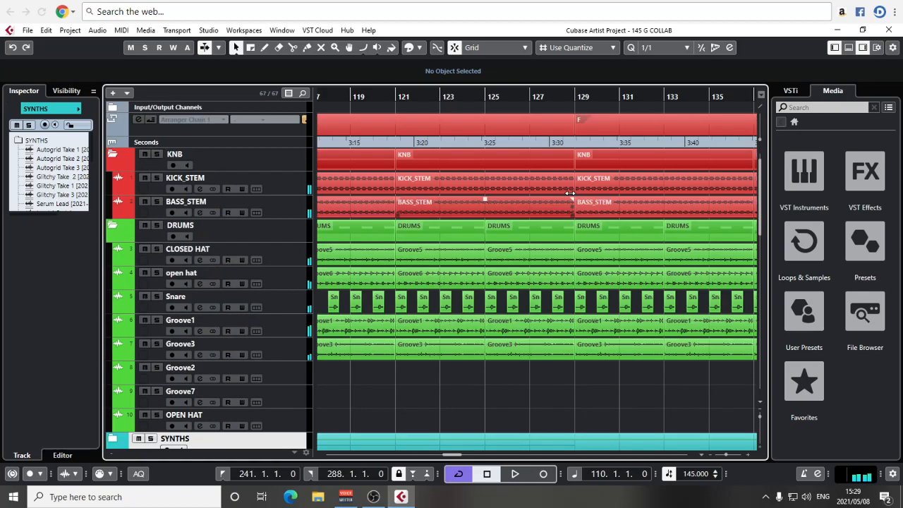
Reopen the SYNTHS folder and play the transition around bar 127 into the second F section.
{"action": "left_click", "coordinate": [533, 97]}
{"action": "scroll", "coordinate": [340, 228], "scroll_direction": "down", "scroll_amount": 3}
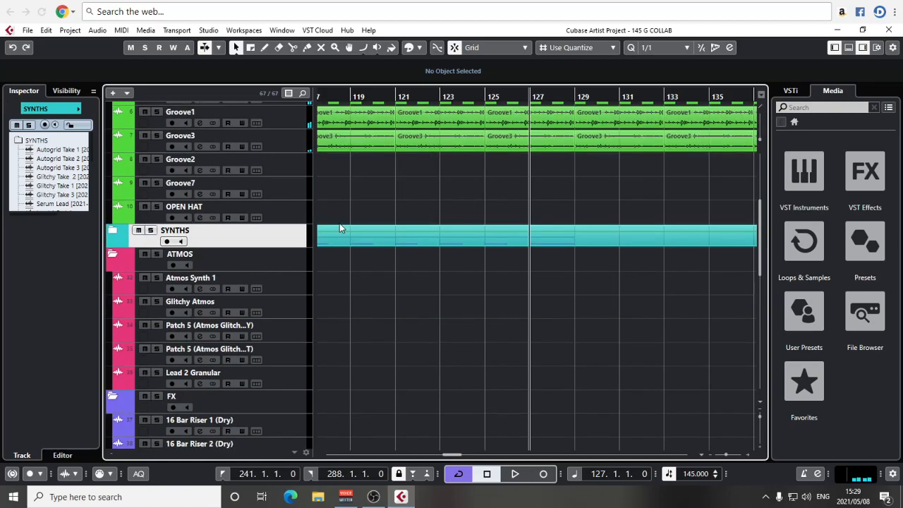
{"action": "left_click", "coordinate": [112, 232]}
{"action": "scroll", "coordinate": [568, 217], "scroll_direction": "down", "scroll_amount": 3}
{"action": "left_click", "coordinate": [484, 117]}
{"action": "key", "text": "space"}
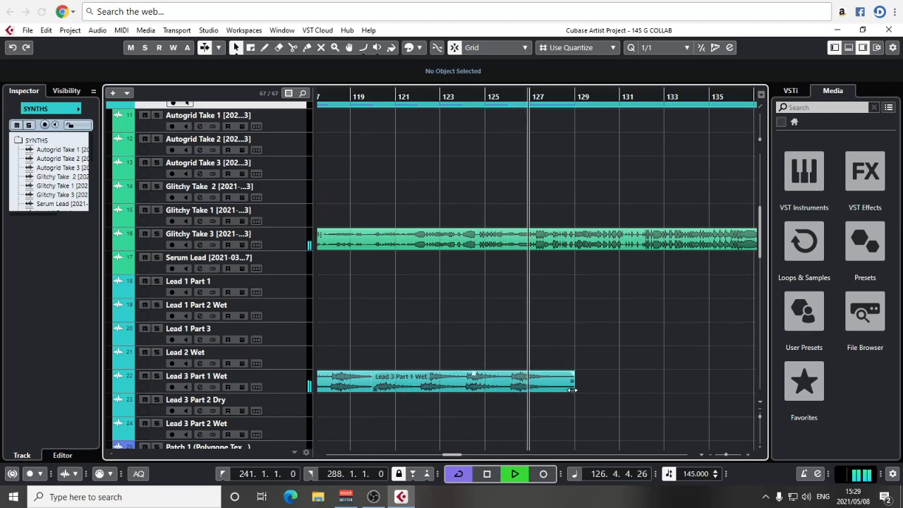
{"action": "scroll", "coordinate": [572, 389], "scroll_direction": "down", "scroll_amount": 5}
{"action": "left_click", "coordinate": [564, 337]}
{"action": "scroll", "coordinate": [614, 337], "scroll_direction": "up", "scroll_amount": 10}
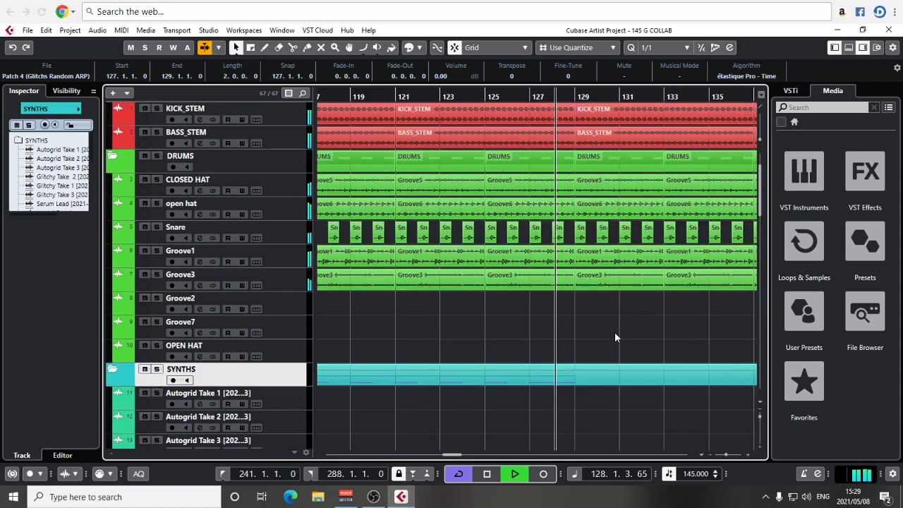
{"action": "scroll", "coordinate": [640, 372], "scroll_direction": "up", "scroll_amount": 3}
{"action": "key", "text": "h"}
{"action": "key", "text": "h"}
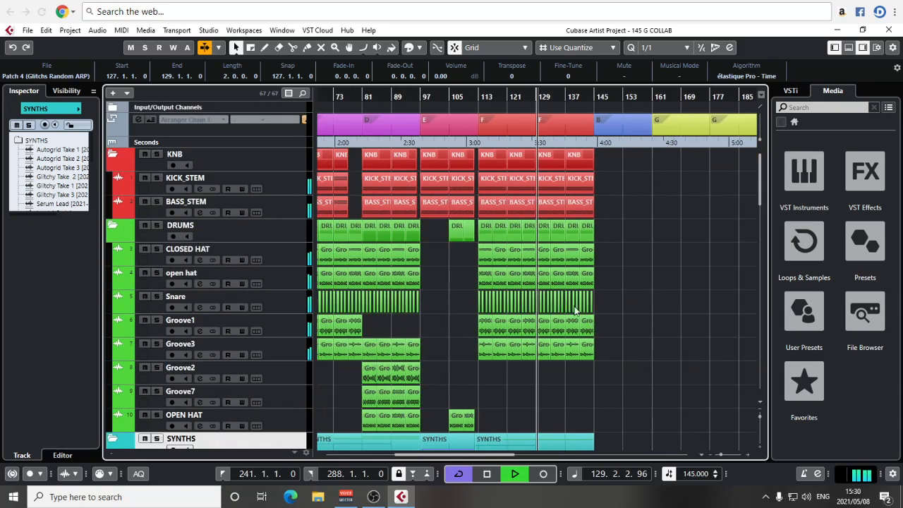
{"action": "key", "text": "g"}
{"action": "key", "text": "g"}
{"action": "key", "text": "g"}
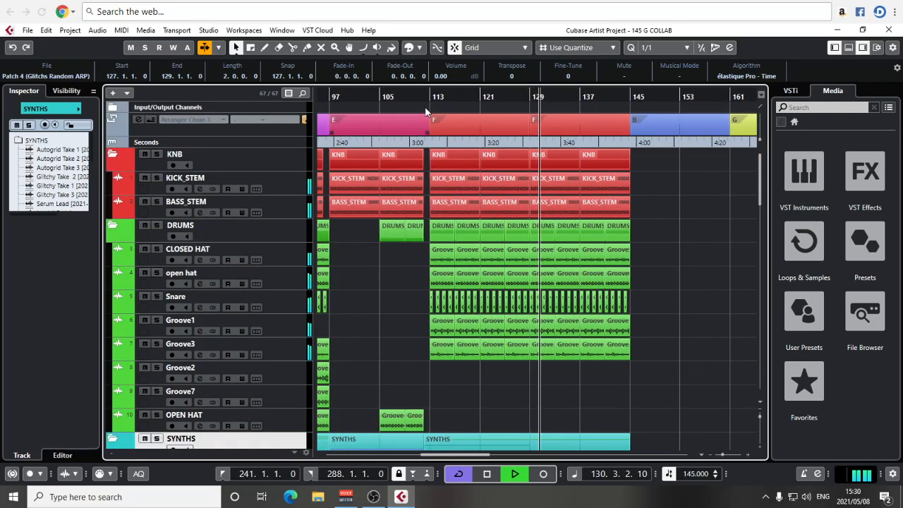
{"action": "key", "text": "space"}
Examine the ATMOS tracks after bar 129 and find their source clips at bar 241.
{"action": "double_click", "coordinate": [601, 130]}
{"action": "scroll", "coordinate": [584, 215], "scroll_direction": "down", "scroll_amount": 10}
{"action": "key", "text": "h"}
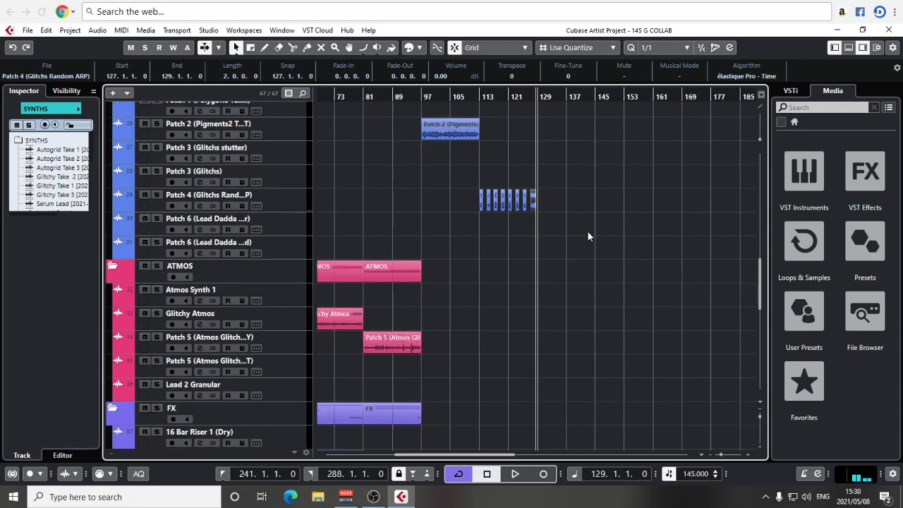
{"action": "key", "text": "g"}
{"action": "key", "text": "g"}
{"action": "key", "text": "g"}
{"action": "key", "text": "g"}
{"action": "key", "text": "g"}
{"action": "key", "text": "g"}
{"action": "scroll", "coordinate": [606, 245], "scroll_direction": "down", "scroll_amount": 4}
{"action": "left_click", "coordinate": [612, 101]}
{"action": "key", "text": "h"}
{"action": "key", "text": "h"}
{"action": "key", "text": "h"}
{"action": "key", "text": "h"}
{"action": "key", "text": "h"}
{"action": "scroll", "coordinate": [639, 181], "scroll_direction": "up", "scroll_amount": 3}
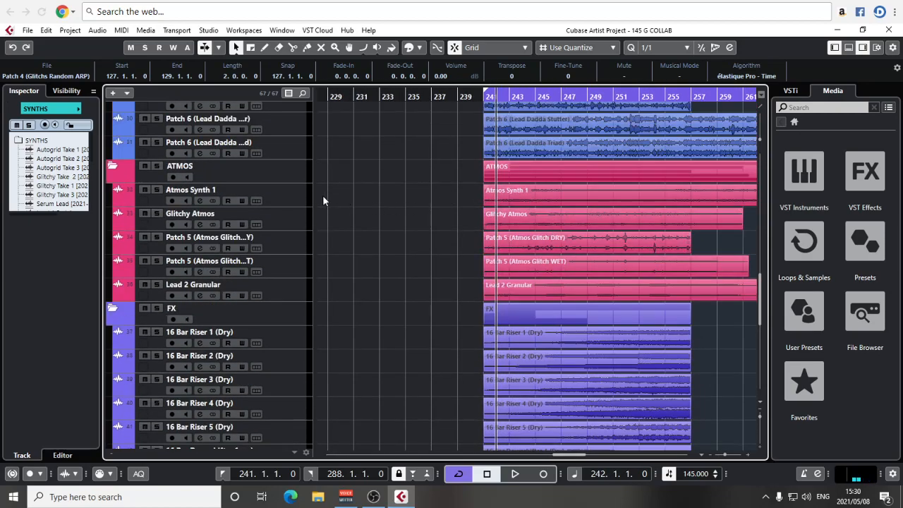
Solo the Atmos Synth 1 track and audition its source clip from bar 241.
{"action": "left_click", "coordinate": [182, 191]}
{"action": "key", "text": "s"}
{"action": "left_click_drag", "start_coordinate": [479, 93], "coordinate": [485, 98]}
{"action": "key", "text": "space"}
{"action": "key", "text": "g"}
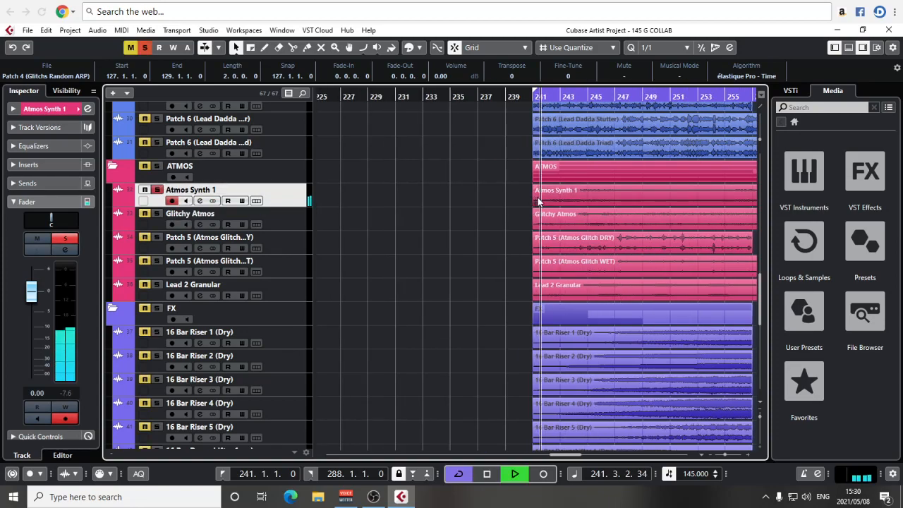
{"action": "key", "text": "g"}
{"action": "key", "text": "g"}
{"action": "key", "text": "space"}
{"action": "key", "text": "h"}
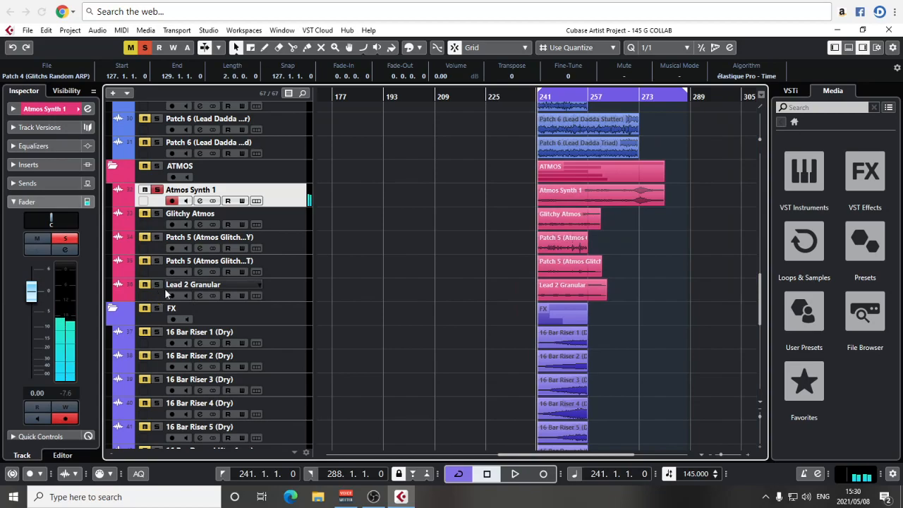
Audition the Lead 2 Granular source clip soloed from bar 241, and clear the solo.
{"action": "key", "text": "h"}
{"action": "key", "text": "h"}
{"action": "key", "text": "space"}
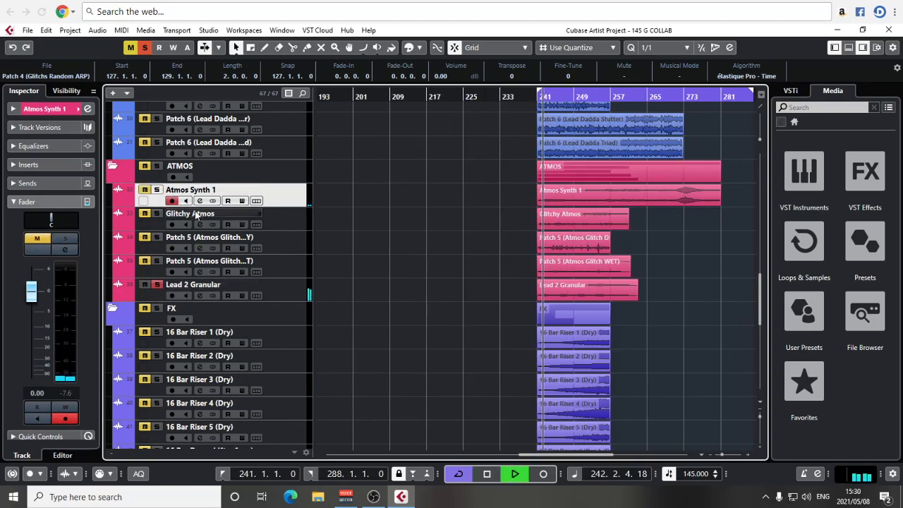
{"action": "left_click", "coordinate": [157, 285]}
{"action": "key", "text": "space"}
{"action": "key", "text": "g"}
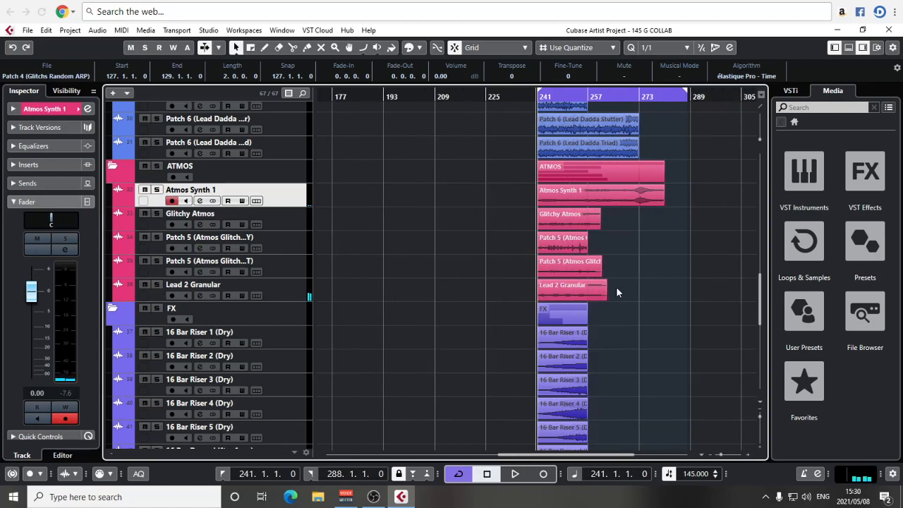
{"action": "key", "text": "g"}
Copy the Lead 2 Granular source clip into section F so that it starts at bar 127.
{"action": "left_click_drag", "start_coordinate": [571, 286], "coordinate": [486, 305]}
{"action": "scroll", "coordinate": [486, 272], "scroll_direction": "up", "scroll_amount": 6}
{"action": "left_click", "coordinate": [480, 99]}
{"action": "key", "text": "h"}
{"action": "key", "text": "h"}
{"action": "key", "text": "h"}
{"action": "key", "text": "h"}
{"action": "key", "text": "h"}
{"action": "key", "text": "h"}
{"action": "key", "text": "h"}
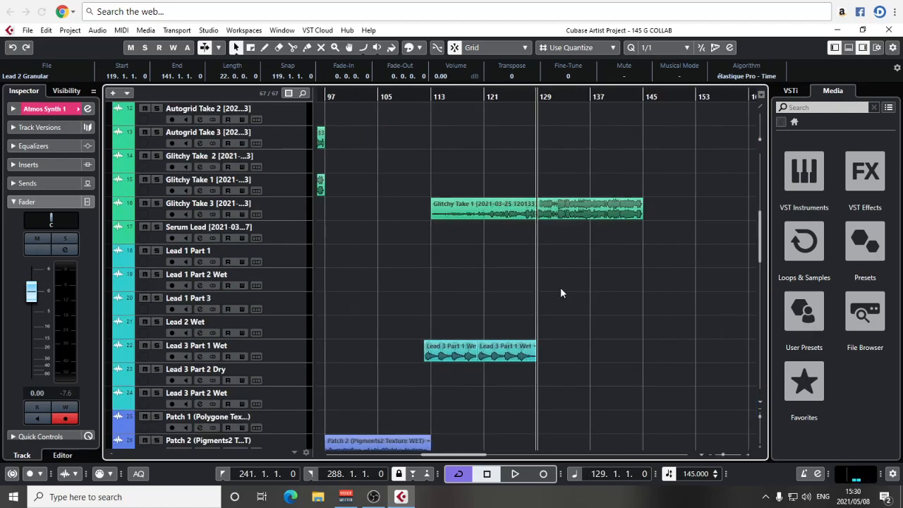
{"action": "scroll", "coordinate": [554, 279], "scroll_direction": "down", "scroll_amount": 5}
{"action": "key", "text": "g"}
{"action": "left_click_drag", "start_coordinate": [469, 227], "coordinate": [599, 227]}
Cut a one-bar gap before bar 129 by ending the kick, bass and drum clips at bar 128.
{"action": "left_click", "coordinate": [504, 97]}
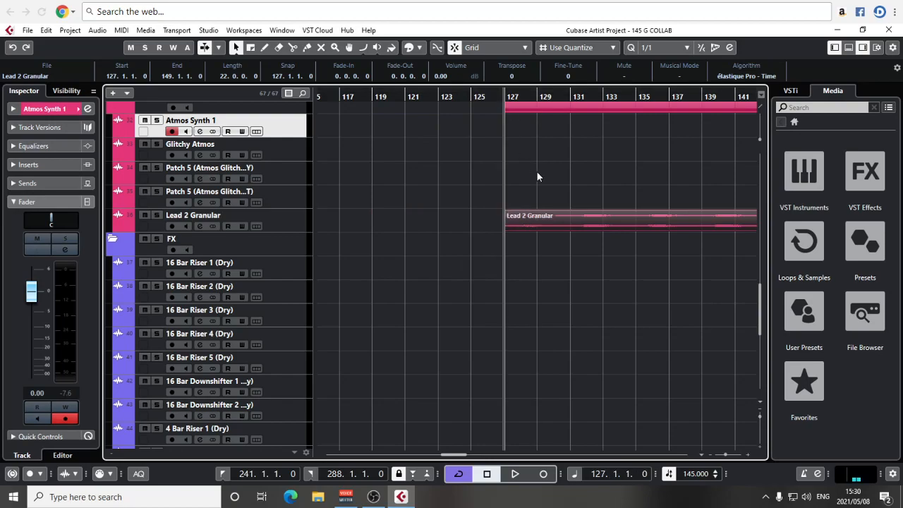
{"action": "scroll", "coordinate": [537, 173], "scroll_direction": "up", "scroll_amount": 6}
{"action": "scroll", "coordinate": [531, 144], "scroll_direction": "up", "scroll_amount": 10}
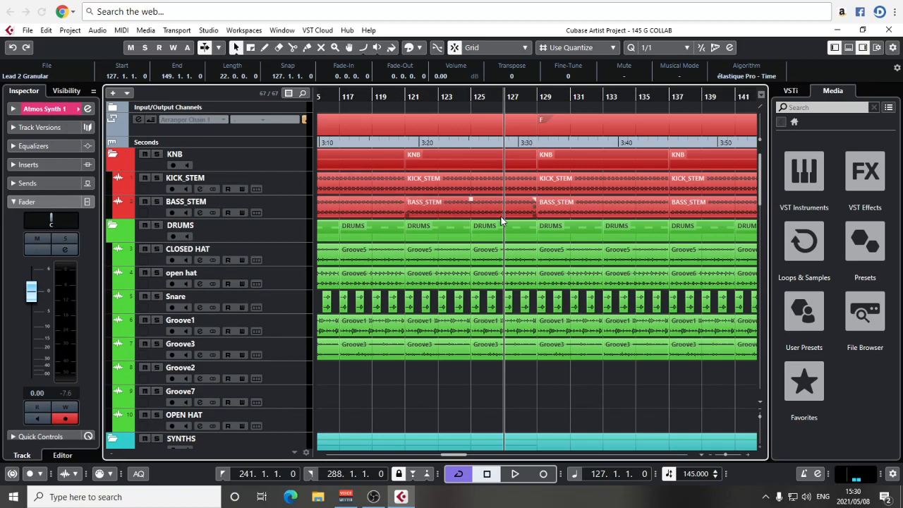
{"action": "left_click", "coordinate": [526, 190]}
{"action": "left_click", "coordinate": [528, 202], "text": "shift"}
{"action": "left_click_drag", "start_coordinate": [535, 192], "coordinate": [521, 195]}
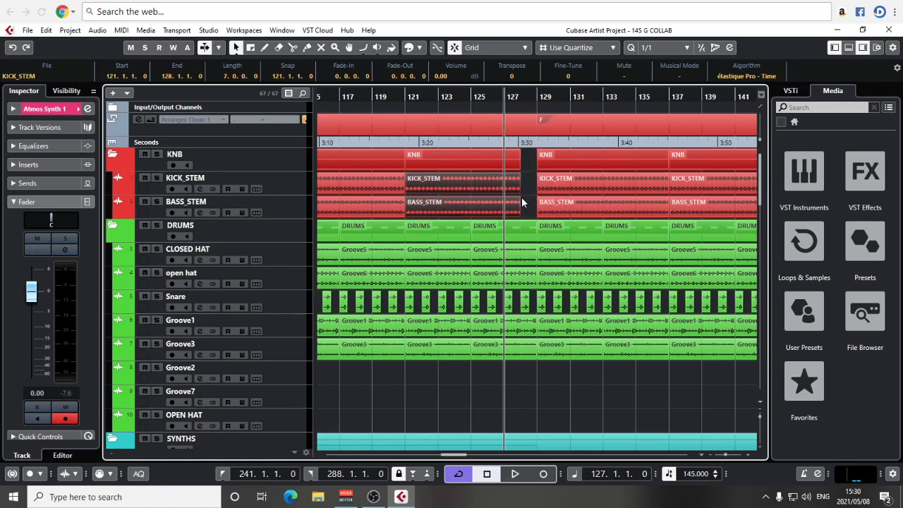
{"action": "left_click_drag", "start_coordinate": [533, 240], "coordinate": [525, 239]}
{"action": "left_click", "coordinate": [525, 239]}
Play the transition from bar 127 and trim the copied Lead 2 Granular clip to end at bar 145.
{"action": "key", "text": "space"}
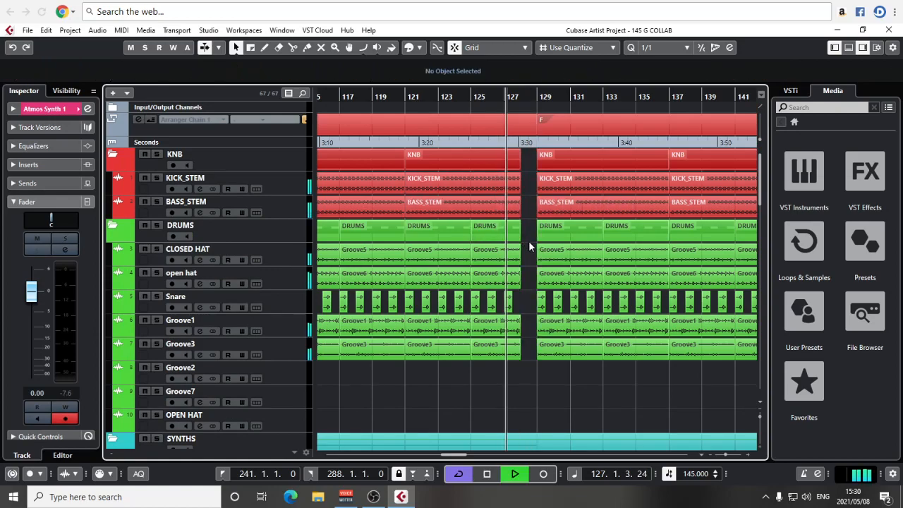
{"action": "scroll", "coordinate": [529, 240], "scroll_direction": "down", "scroll_amount": 15}
{"action": "scroll", "coordinate": [536, 244], "scroll_direction": "up", "scroll_amount": 5}
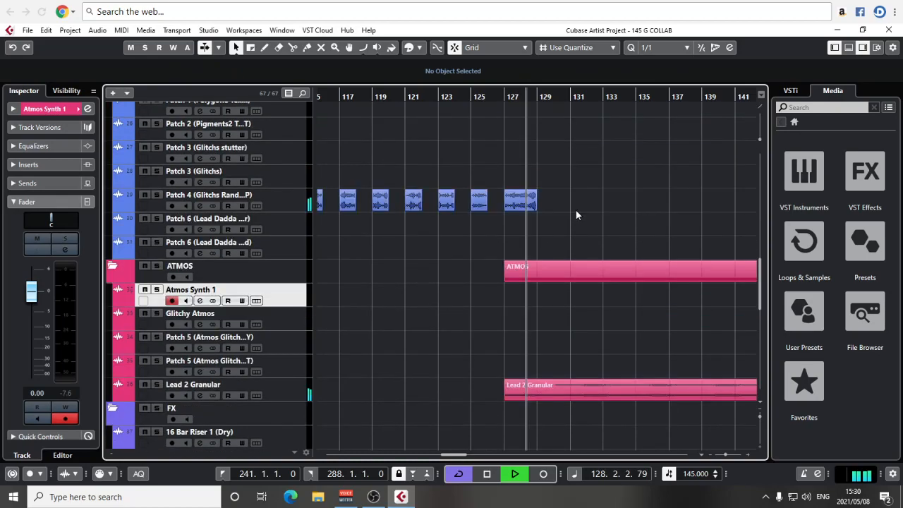
{"action": "scroll", "coordinate": [580, 239], "scroll_direction": "down", "scroll_amount": 4}
{"action": "scroll", "coordinate": [600, 201], "scroll_direction": "down", "scroll_amount": 3}
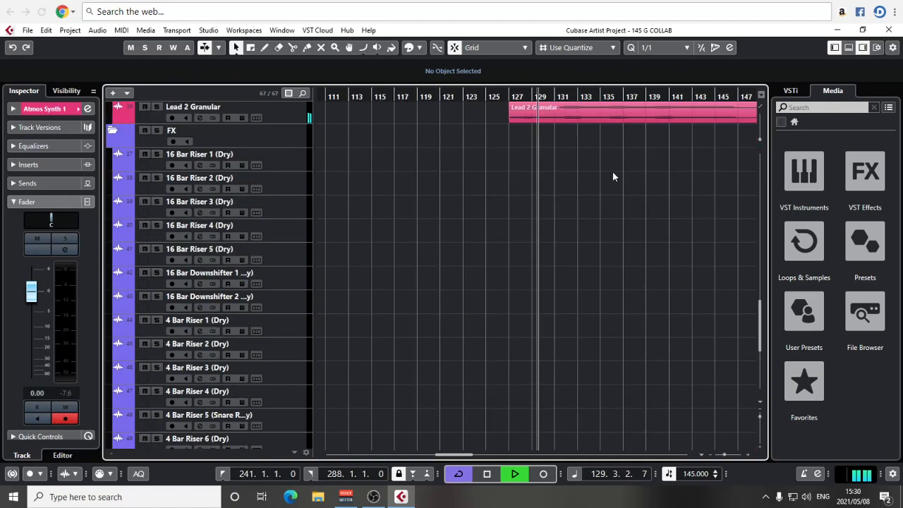
{"action": "scroll", "coordinate": [494, 236], "scroll_direction": "up", "scroll_amount": 1}
{"action": "scroll", "coordinate": [568, 228], "scroll_direction": "up", "scroll_amount": 20}
{"action": "scroll", "coordinate": [562, 243], "scroll_direction": "down", "scroll_amount": 14}
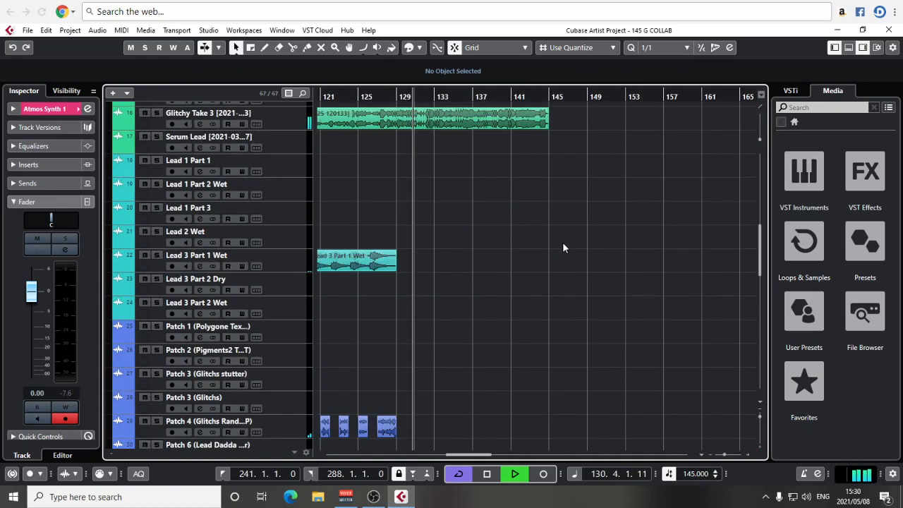
{"action": "left_click_drag", "start_coordinate": [585, 340], "coordinate": [563, 336]}
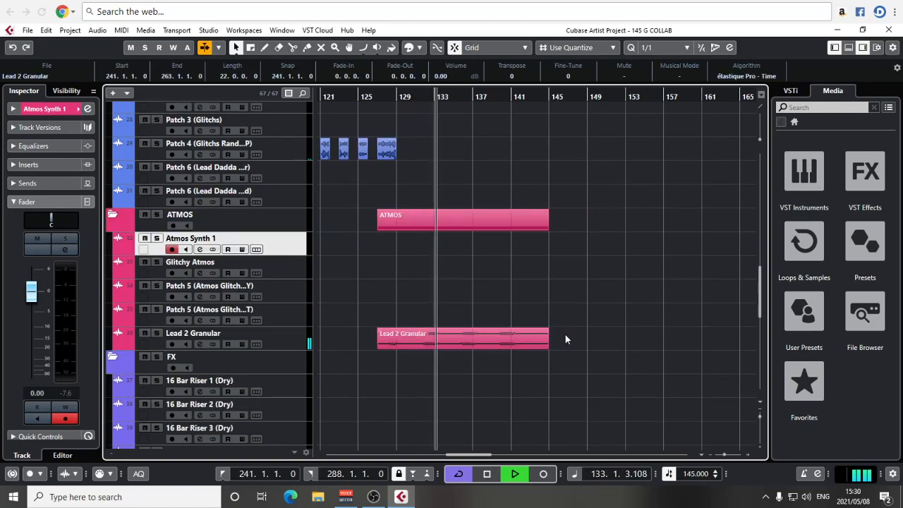
Duplicate the Patch 4 (Glitchs Rand) clips in the range from bar 113 to 128 directly after that range.
{"action": "key", "text": "g"}
{"action": "key", "text": "g"}
{"action": "scroll", "coordinate": [577, 300], "scroll_direction": "up", "scroll_amount": 3}
{"action": "key", "text": "g"}
{"action": "right_click", "coordinate": [576, 304]}
{"action": "left_click", "coordinate": [580, 319]}
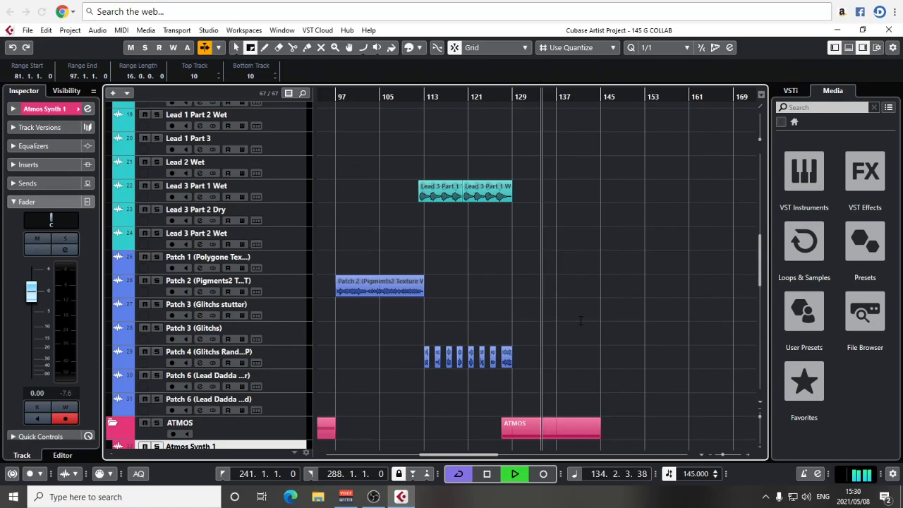
{"action": "left_click_drag", "start_coordinate": [520, 358], "coordinate": [429, 358]}
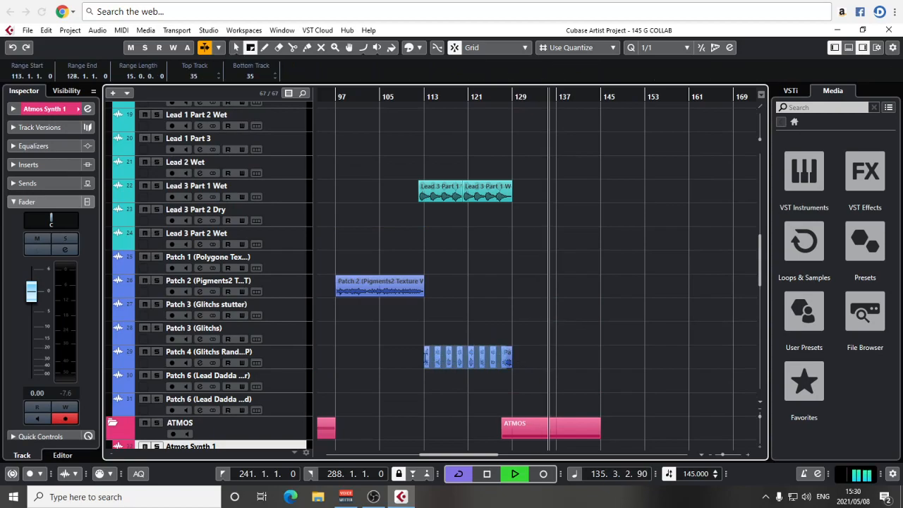
{"action": "key", "text": "ctrl+d"}
{"action": "key", "text": "1"}
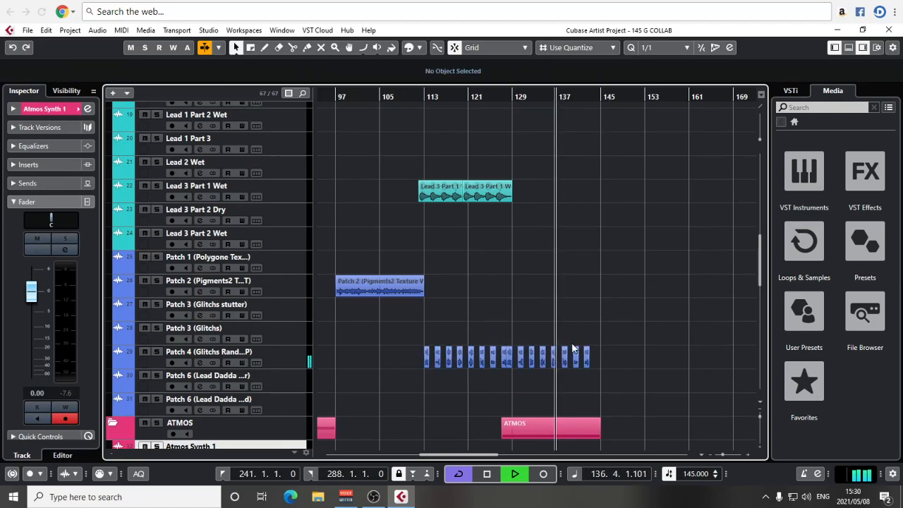
Correct the repeated Patch 4 glitch clips so the pattern runs evenly up to bar 145.
{"action": "key", "text": "h"}
{"action": "key", "text": "h"}
{"action": "right_click", "coordinate": [571, 315]}
{"action": "left_click", "coordinate": [583, 324]}
{"action": "left_click_drag", "start_coordinate": [602, 357], "coordinate": [489, 357]}
{"action": "key", "text": "1"}
Play section F to its end at bar 145 while looking over all tracks down to the risers, and stop playback.
{"action": "key", "text": "g"}
{"action": "key", "text": "g"}
{"action": "key", "text": "g"}
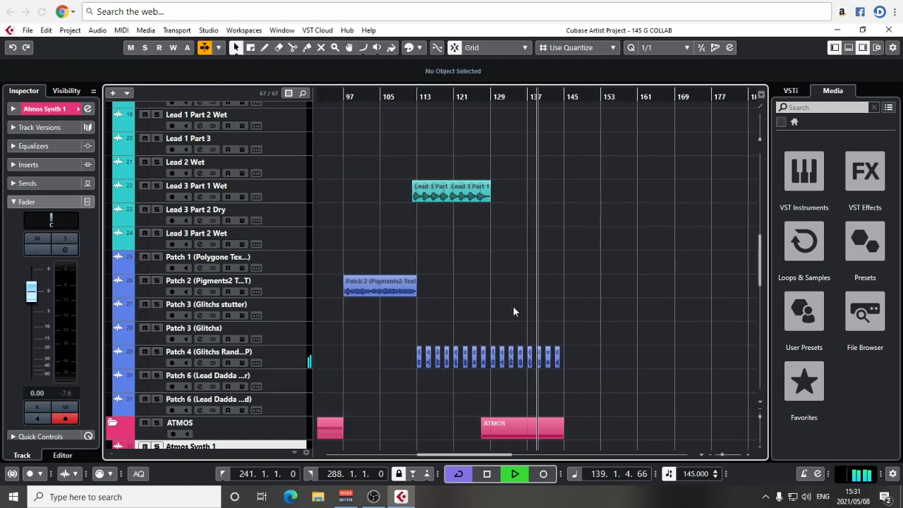
{"action": "key", "text": "g"}
{"action": "key", "text": "g"}
{"action": "key", "text": "g"}
{"action": "key", "text": "g"}
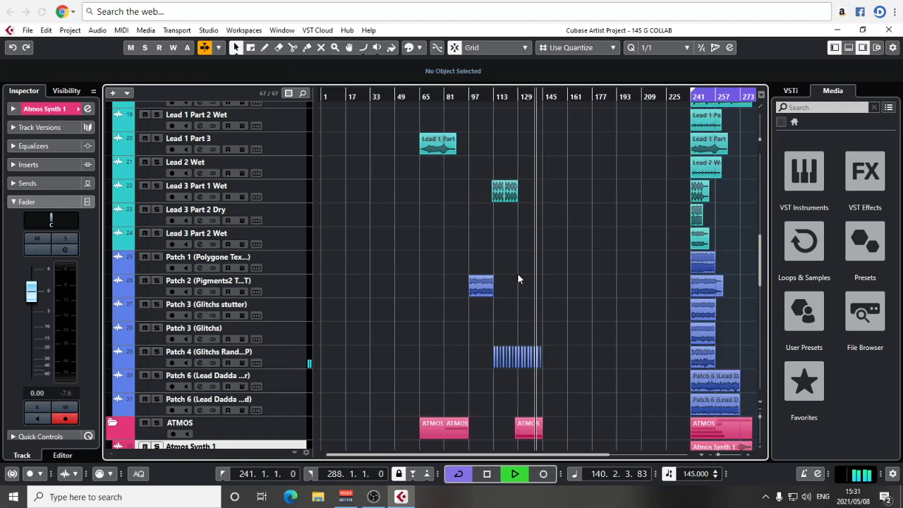
{"action": "scroll", "coordinate": [517, 273], "scroll_direction": "up", "scroll_amount": 5}
{"action": "scroll", "coordinate": [517, 274], "scroll_direction": "up", "scroll_amount": 3}
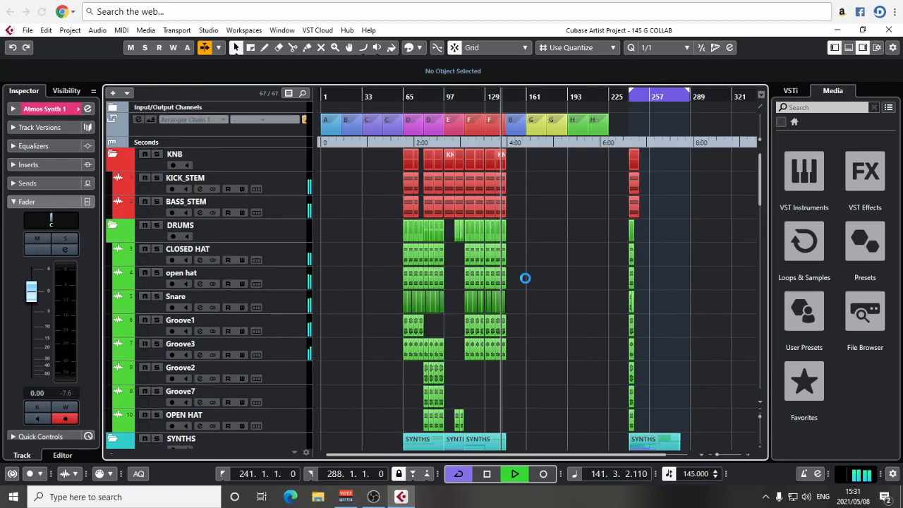
{"action": "key", "text": "h"}
{"action": "key", "text": "h"}
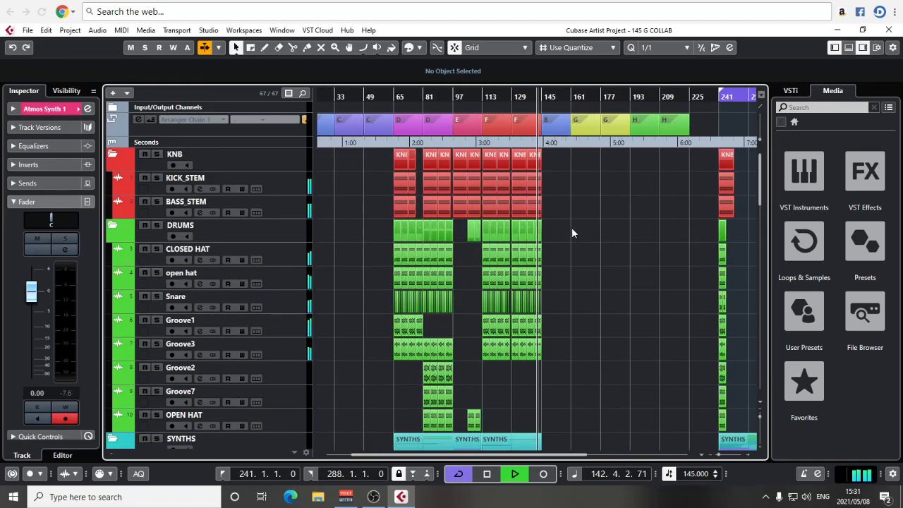
{"action": "scroll", "coordinate": [571, 233], "scroll_direction": "down", "scroll_amount": 8}
{"action": "key", "text": "g"}
{"action": "scroll", "coordinate": [573, 244], "scroll_direction": "down", "scroll_amount": 6}
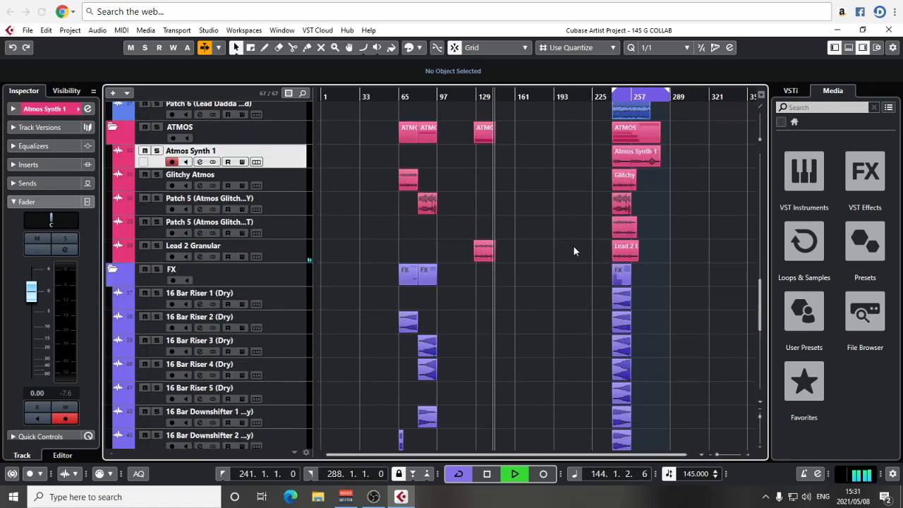
{"action": "scroll", "coordinate": [574, 252], "scroll_direction": "down", "scroll_amount": 4}
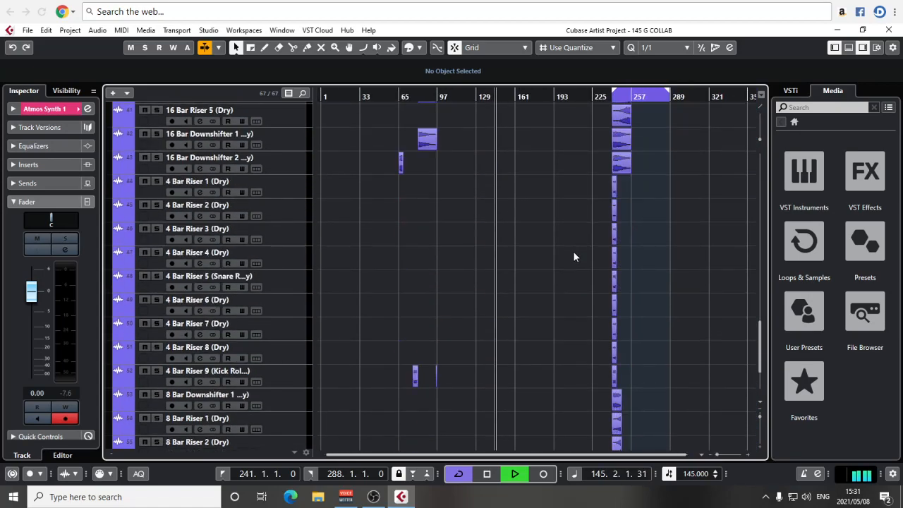
{"action": "key", "text": "space"}
Copy the 16 Bar Riser 1 source clip from bar 241 into section F so that it spans bars 129 to 145.
{"action": "scroll", "coordinate": [573, 251], "scroll_direction": "up", "scroll_amount": 4}
{"action": "key", "text": "h"}
{"action": "key", "text": "h"}
{"action": "key", "text": "h"}
{"action": "left_click_drag", "start_coordinate": [615, 338], "coordinate": [471, 175]}
{"action": "key", "text": "h"}
{"action": "key", "text": "h"}
{"action": "key", "text": "h"}
{"action": "key", "text": "h"}
{"action": "key", "text": "h"}
{"action": "key", "text": "h"}
{"action": "key", "text": "h"}
{"action": "left_click_drag", "start_coordinate": [631, 204], "coordinate": [447, 205]}
{"action": "key", "text": "g"}
{"action": "key", "text": "g"}
{"action": "key", "text": "g"}
{"action": "key", "text": "g"}
{"action": "key", "text": "g"}
{"action": "key", "text": "g"}
{"action": "key", "text": "g"}
{"action": "key", "text": "g"}
{"action": "left_click_drag", "start_coordinate": [582, 229], "coordinate": [464, 215]}
Copy the 16 Bar Riser 5 and 16 Bar Downshifter 2 source clips into section F so that both start at bar 129.
{"action": "key", "text": "g"}
{"action": "key", "text": "g"}
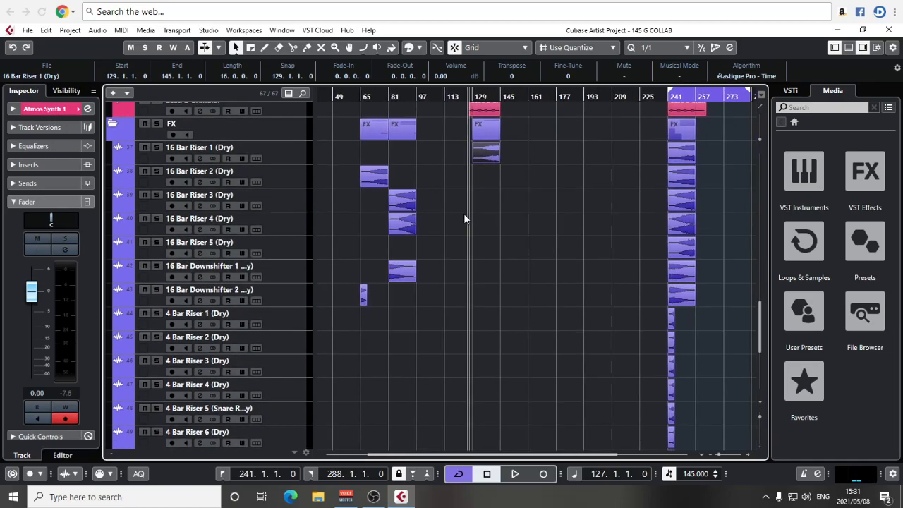
{"action": "left_click_drag", "start_coordinate": [684, 249], "coordinate": [487, 247]}
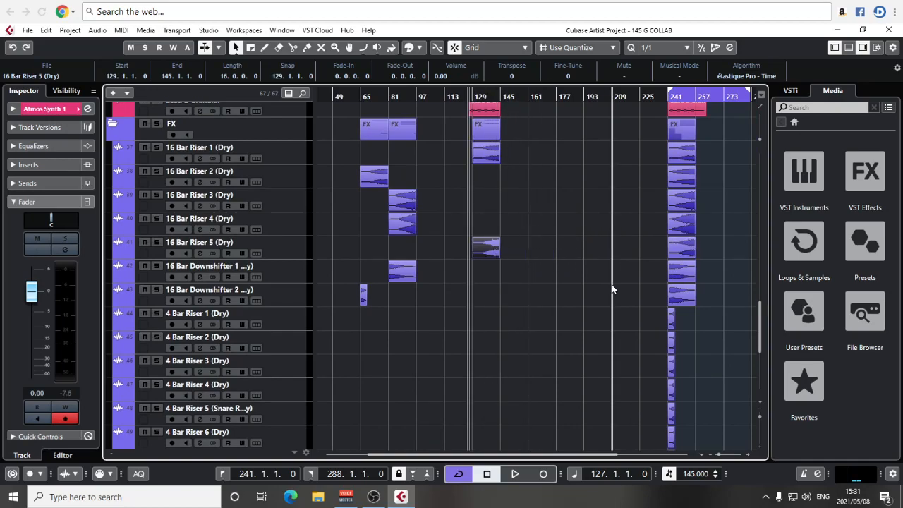
{"action": "left_click_drag", "start_coordinate": [682, 300], "coordinate": [485, 292]}
Play from bar 127 and give the copied 16 Bar Downshifter 2 clip a 16-bar fade-out over its full length.
{"action": "key", "text": "h"}
{"action": "key", "text": "h"}
{"action": "left_click_drag", "start_coordinate": [562, 300], "coordinate": [571, 304]}
{"action": "key", "text": "space"}
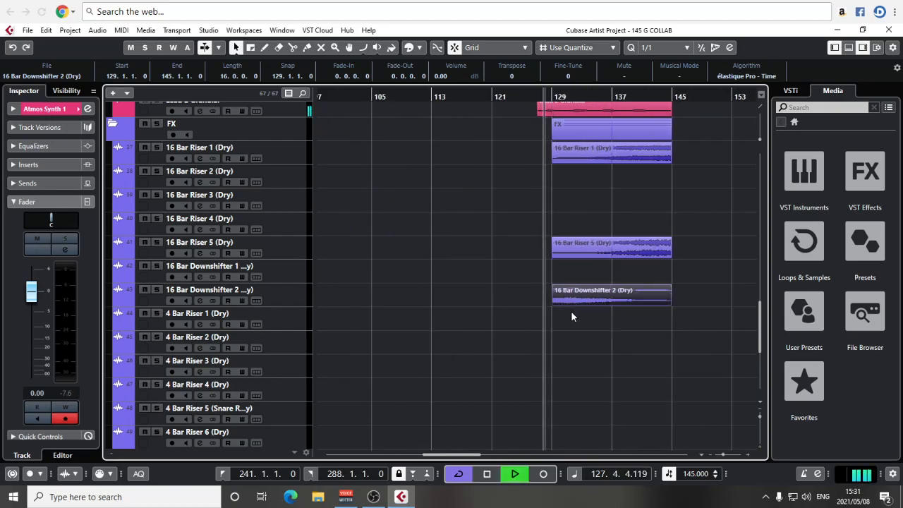
{"action": "left_click_drag", "start_coordinate": [669, 291], "coordinate": [475, 301]}
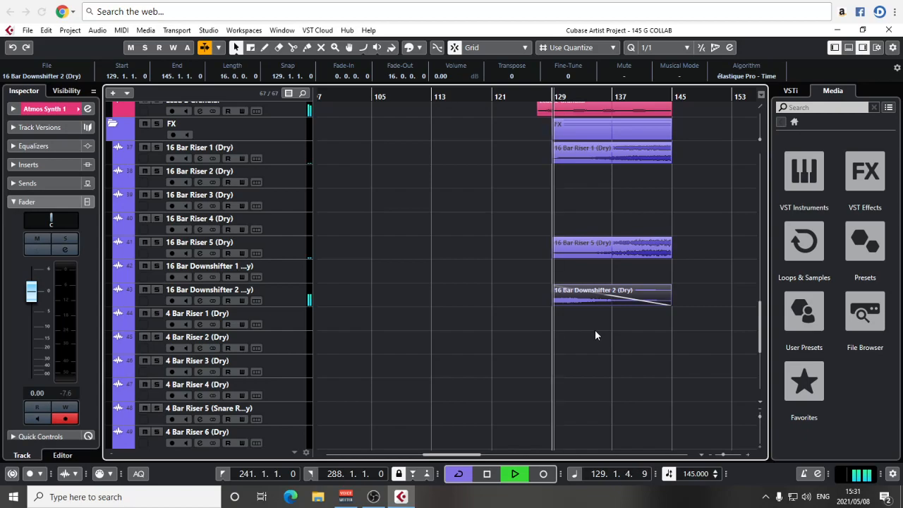
Listen on through section F while looking over the riser, glitch, lead and atmos tracks.
{"action": "key", "text": "g"}
{"action": "key", "text": "g"}
{"action": "key", "text": "g"}
{"action": "key", "text": "g"}
{"action": "key", "text": "g"}
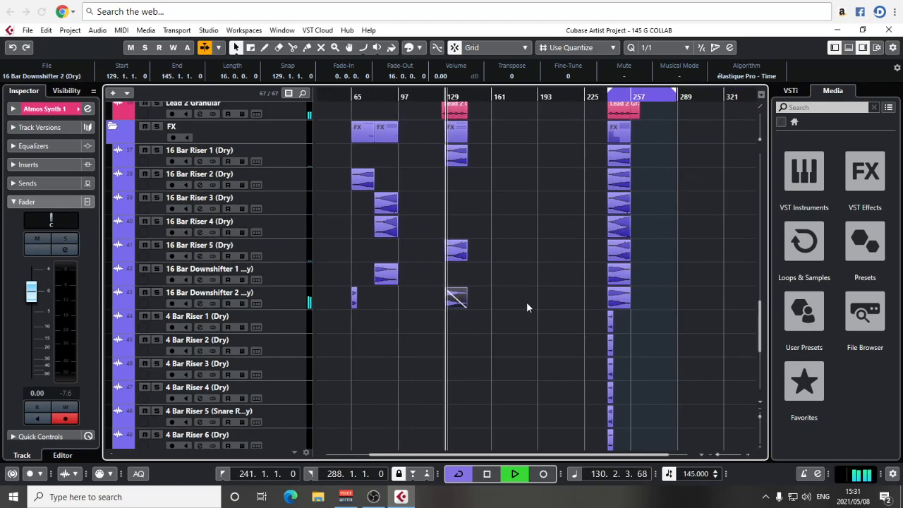
{"action": "scroll", "coordinate": [582, 318], "scroll_direction": "down", "scroll_amount": 3}
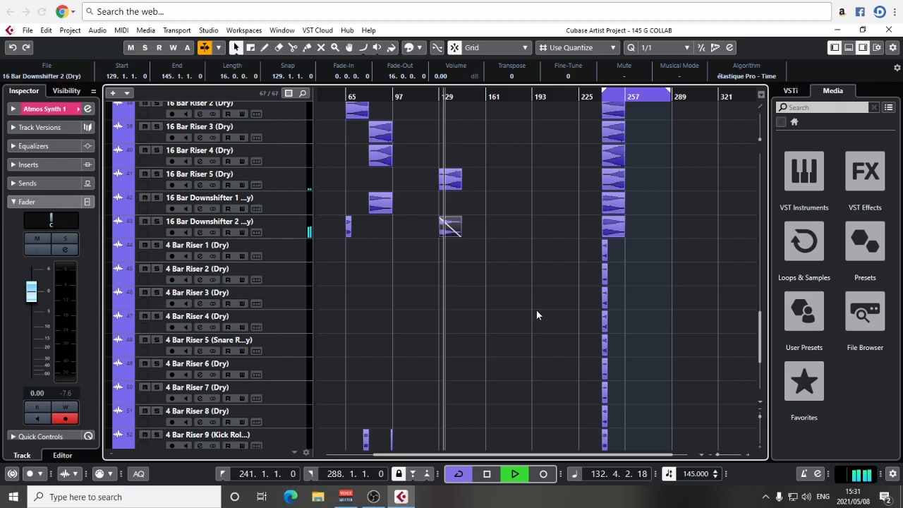
{"action": "scroll", "coordinate": [538, 310], "scroll_direction": "up", "scroll_amount": 10}
{"action": "scroll", "coordinate": [537, 309], "scroll_direction": "up", "scroll_amount": 12}
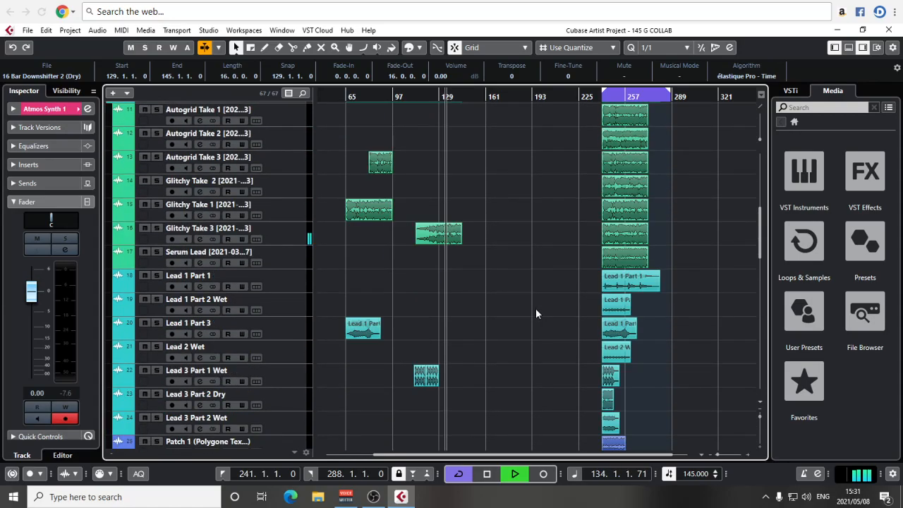
{"action": "key", "text": "h"}
{"action": "key", "text": "h"}
{"action": "key", "text": "h"}
{"action": "key", "text": "h"}
{"action": "key", "text": "h"}
{"action": "scroll", "coordinate": [552, 299], "scroll_direction": "down", "scroll_amount": 2}
{"action": "scroll", "coordinate": [552, 299], "scroll_direction": "down", "scroll_amount": 15}
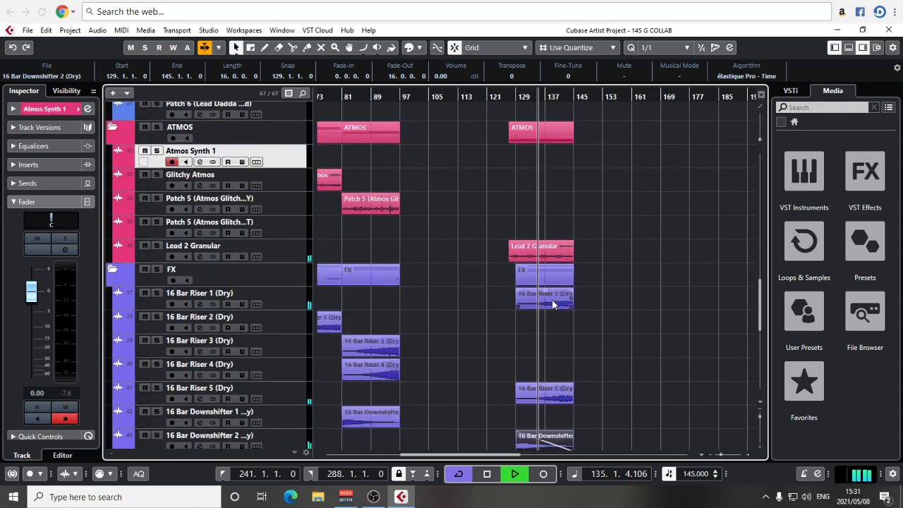
Give the 16 Bar Riser 1 clip at bar 129 a fade-in across its full length and deselect it.
{"action": "left_click_drag", "start_coordinate": [519, 289], "coordinate": [614, 297]}
{"action": "left_click", "coordinate": [582, 354]}
{"action": "key", "text": "h"}
{"action": "key", "text": "h"}
{"action": "key", "text": "h"}
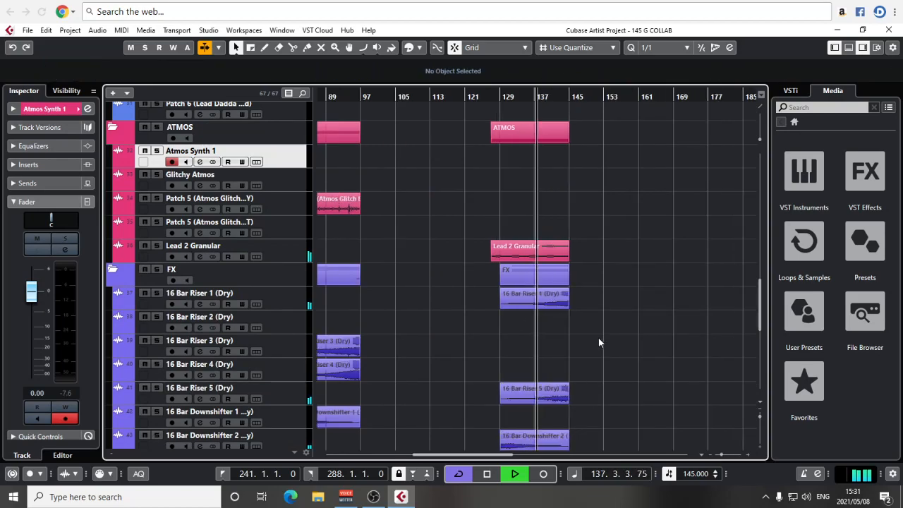
Shorten the last KNB folder clip of section F so that kick and bass end at bar 143.
{"action": "key", "text": "g"}
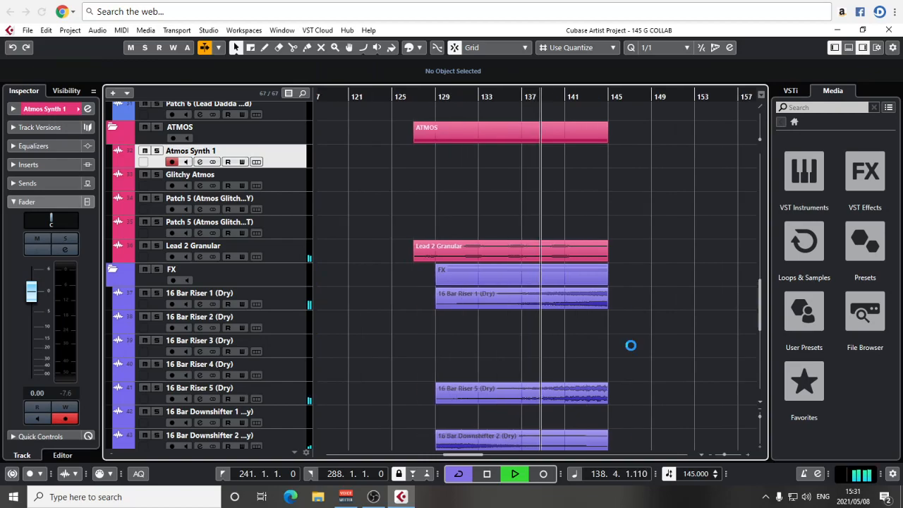
{"action": "key", "text": "g"}
{"action": "key", "text": "g"}
{"action": "key", "text": "g"}
{"action": "key", "text": "g"}
{"action": "key", "text": "g"}
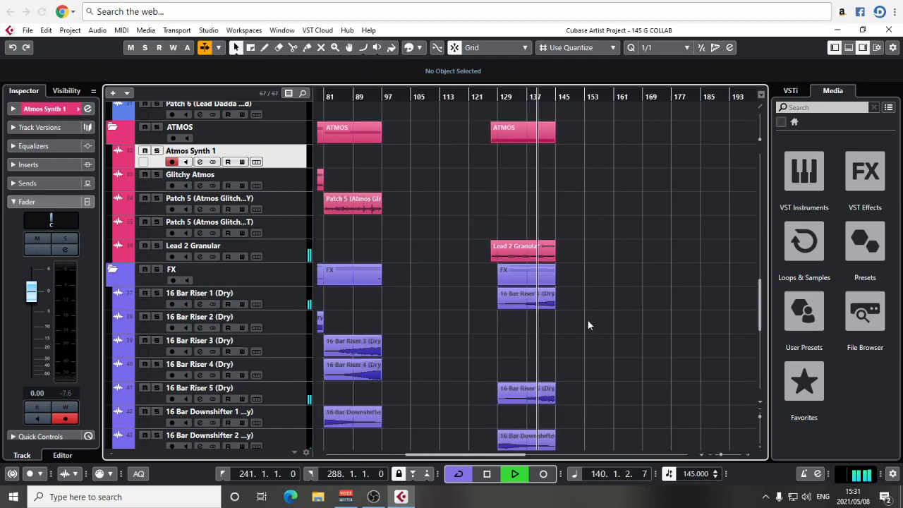
{"action": "scroll", "coordinate": [587, 319], "scroll_direction": "up", "scroll_amount": 15}
{"action": "key", "text": "h"}
{"action": "key", "text": "h"}
{"action": "key", "text": "h"}
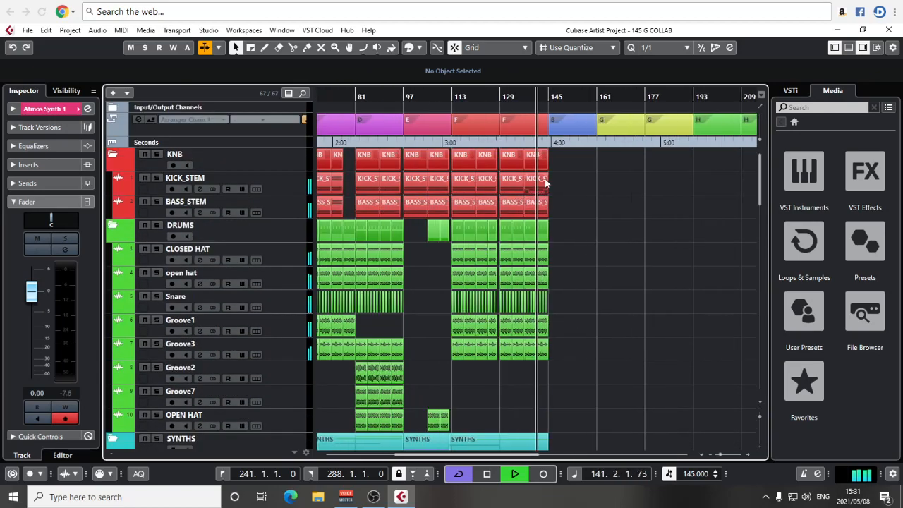
{"action": "left_click_drag", "start_coordinate": [587, 175], "coordinate": [573, 181]}
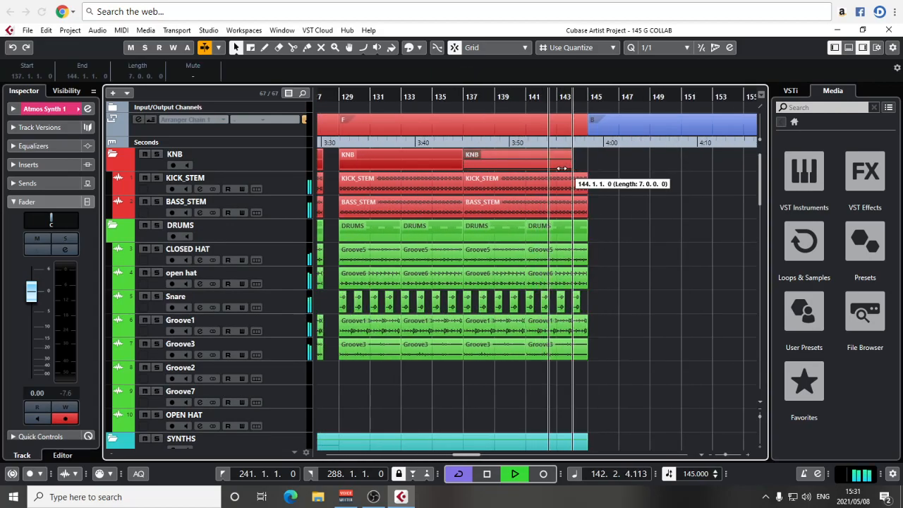
Stop playback and copy the 4 Bar Riser 9 (Kick Roll) clip before bar 81 to the end of section F, ending at bar 145.
{"action": "key", "text": "g"}
{"action": "key", "text": "g"}
{"action": "key", "text": "g"}
{"action": "key", "text": "g"}
{"action": "scroll", "coordinate": [452, 265], "scroll_direction": "down", "scroll_amount": 10}
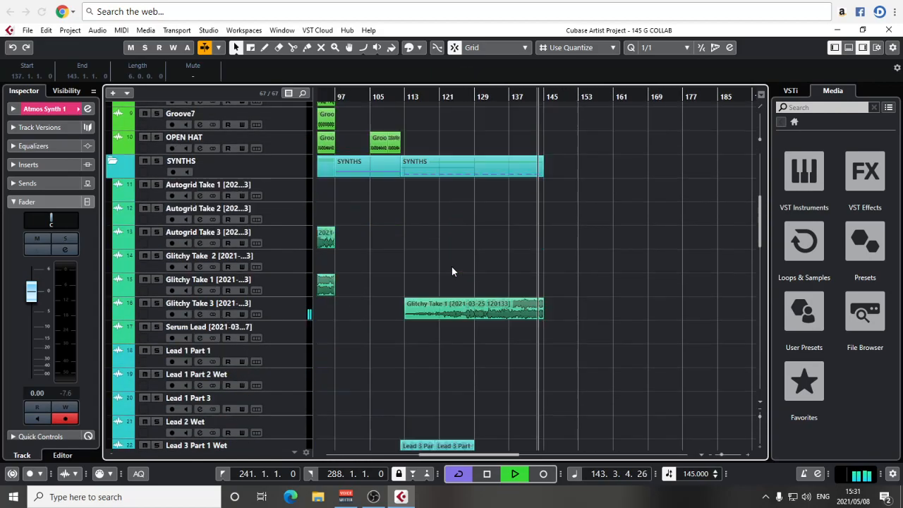
{"action": "key", "text": "h"}
{"action": "key", "text": "h"}
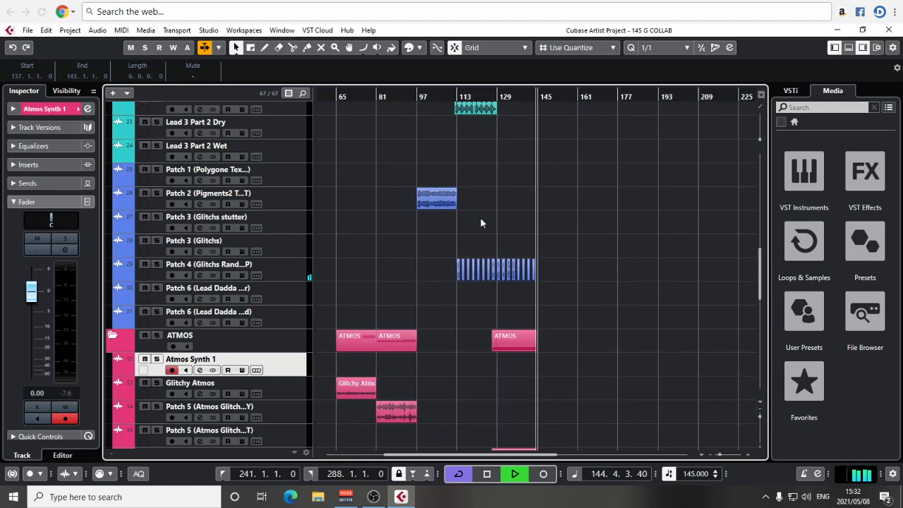
{"action": "scroll", "coordinate": [457, 278], "scroll_direction": "down", "scroll_amount": 5}
{"action": "key", "text": "space"}
{"action": "scroll", "coordinate": [410, 272], "scroll_direction": "down", "scroll_amount": 6}
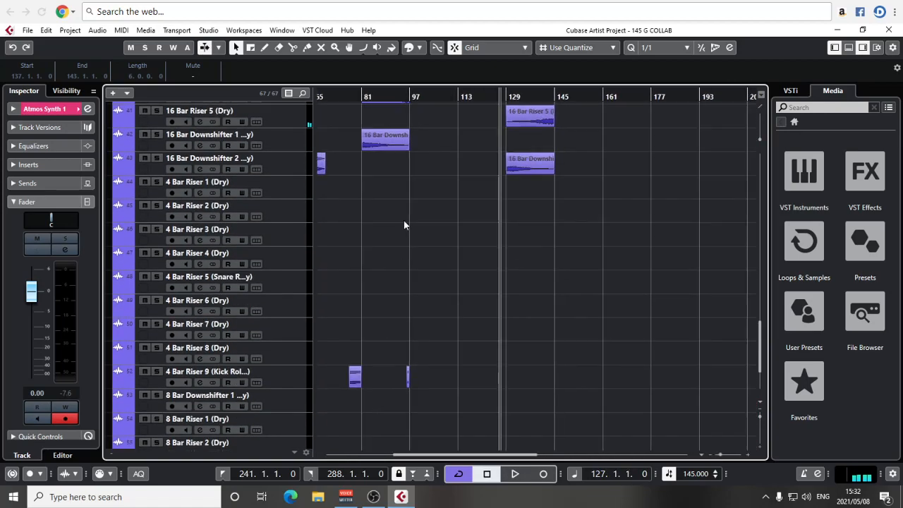
{"action": "left_click_drag", "start_coordinate": [361, 378], "coordinate": [548, 381]}
Trim the start of the copied Kick Roll clip to bar 143, leaving a length of two bars.
{"action": "key", "text": "h"}
{"action": "key", "text": "h"}
{"action": "key", "text": "h"}
{"action": "key", "text": "h"}
{"action": "key", "text": "h"}
{"action": "scroll", "coordinate": [650, 354], "scroll_direction": "right", "scroll_amount": 5}
{"action": "left_click_drag", "start_coordinate": [463, 387], "coordinate": [501, 391]}
Play the end of section F from bar 141 to check the kick roll transition, and stop playback.
{"action": "key", "text": "space"}
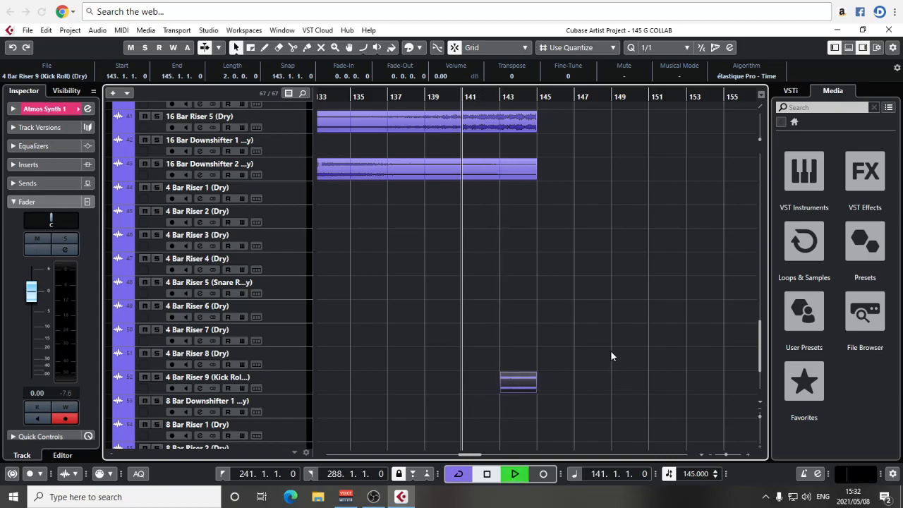
{"action": "scroll", "coordinate": [578, 342], "scroll_direction": "up", "scroll_amount": 15}
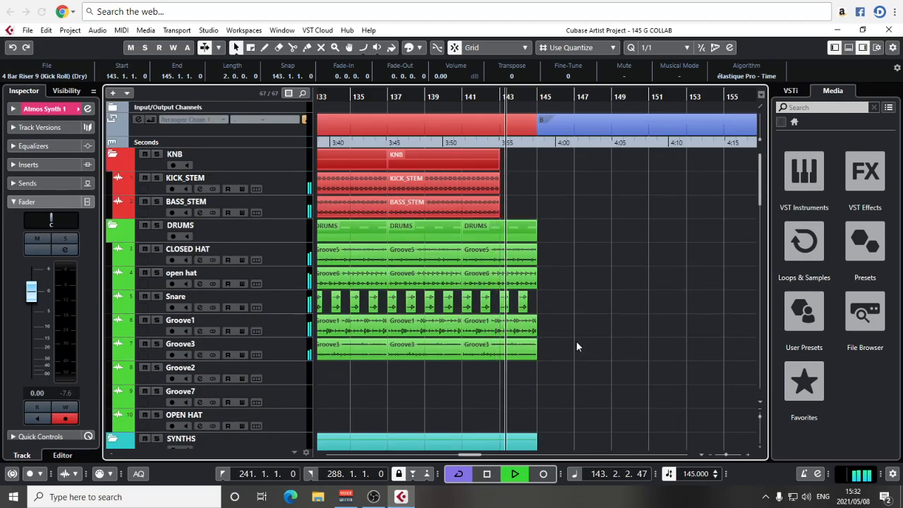
{"action": "scroll", "coordinate": [578, 343], "scroll_direction": "down", "scroll_amount": 11}
{"action": "key", "text": "g"}
{"action": "key", "text": "g"}
{"action": "key", "text": "g"}
{"action": "scroll", "coordinate": [578, 374], "scroll_direction": "down", "scroll_amount": 8}
{"action": "key", "text": "g"}
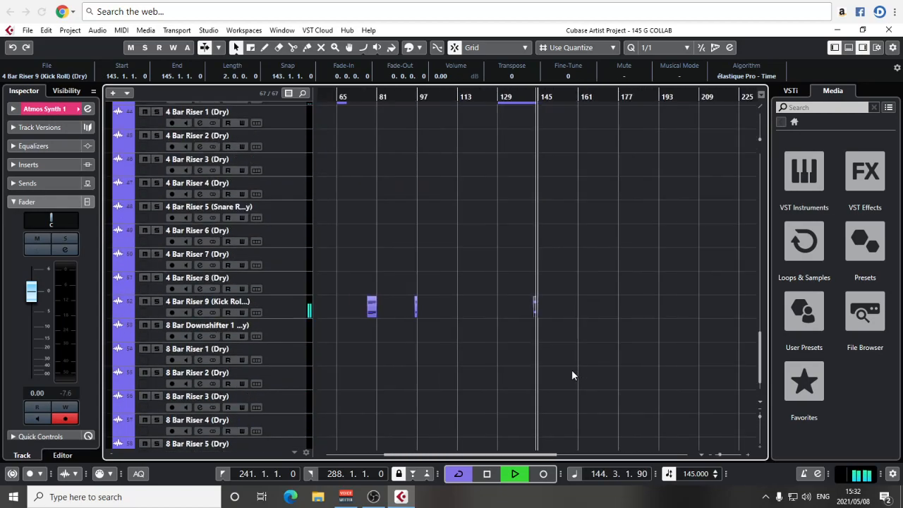
{"action": "key", "text": "g"}
{"action": "key", "text": "space"}
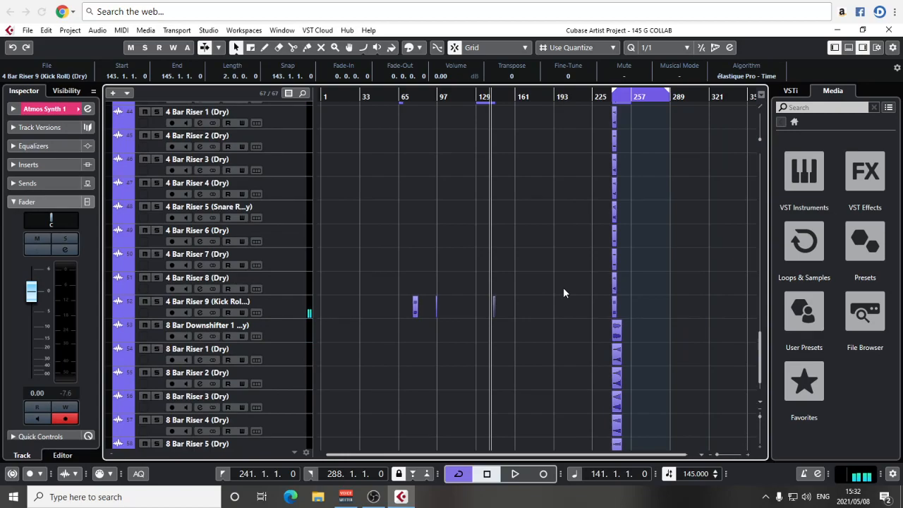
Deselect the Kick Roll clip and look over the arrangement of sections D to F on the kick, bass and drum tracks.
{"action": "scroll", "coordinate": [564, 291], "scroll_direction": "up", "scroll_amount": 15}
{"action": "key", "text": "h"}
{"action": "key", "text": "h"}
{"action": "key", "text": "h"}
{"action": "key", "text": "h"}
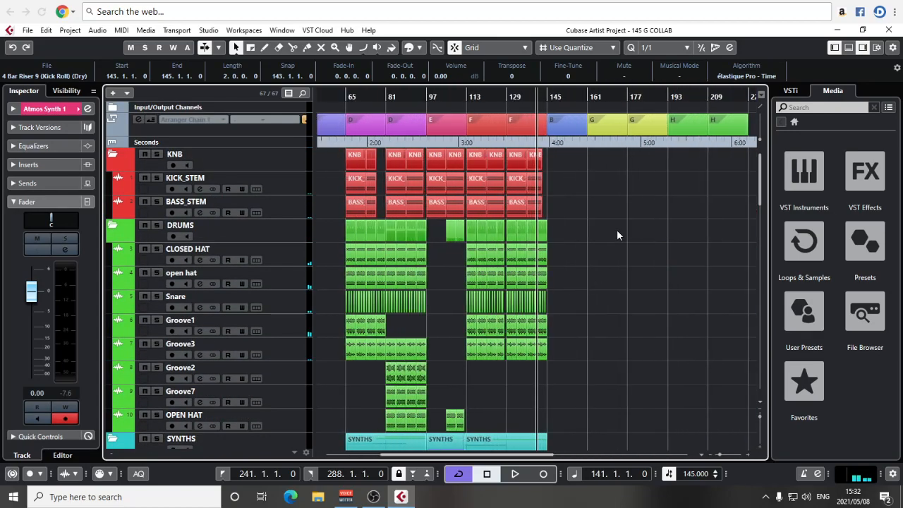
{"action": "left_click", "coordinate": [615, 231]}
{"action": "key", "text": "g"}
{"action": "key", "text": "g"}
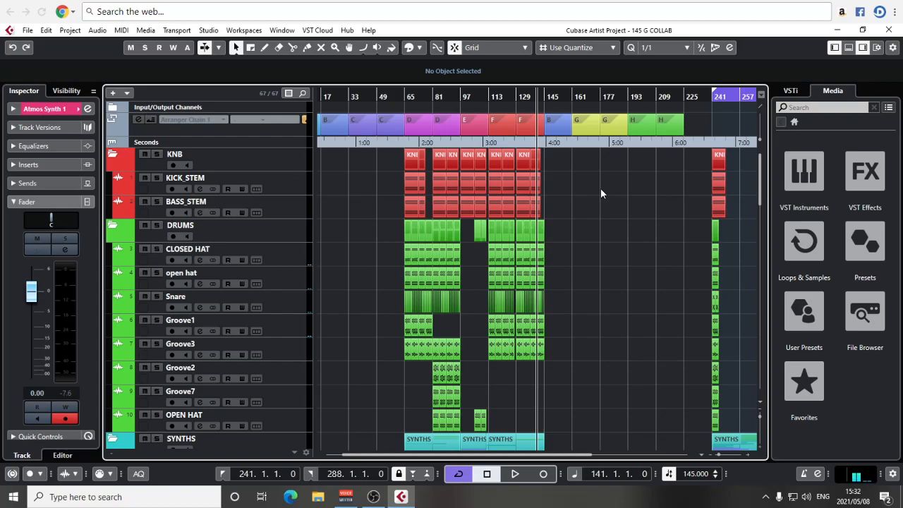
{"action": "scroll", "coordinate": [575, 166], "scroll_direction": "left", "scroll_amount": 1}
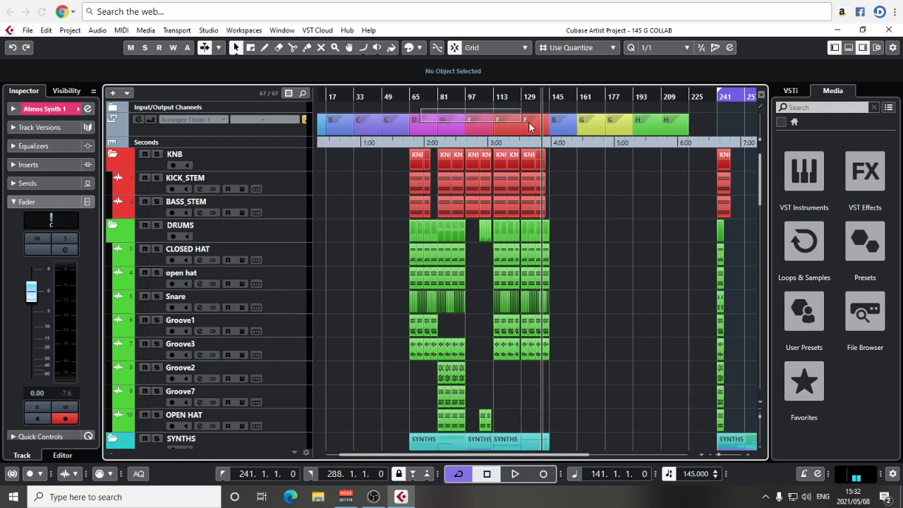
Examine the arranger sections D to F, then section B at bar 145 and section G at bar 161.
{"action": "left_click_drag", "start_coordinate": [524, 126], "coordinate": [534, 128]}
{"action": "key", "text": "h"}
{"action": "key", "text": "h"}
{"action": "key", "text": "h"}
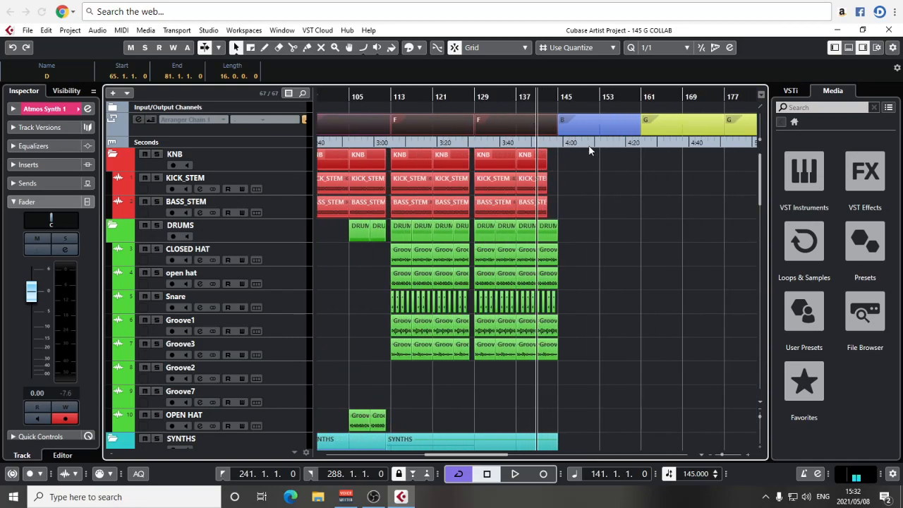
{"action": "left_click", "coordinate": [585, 125]}
{"action": "scroll", "coordinate": [579, 143], "scroll_direction": "right", "scroll_amount": 3}
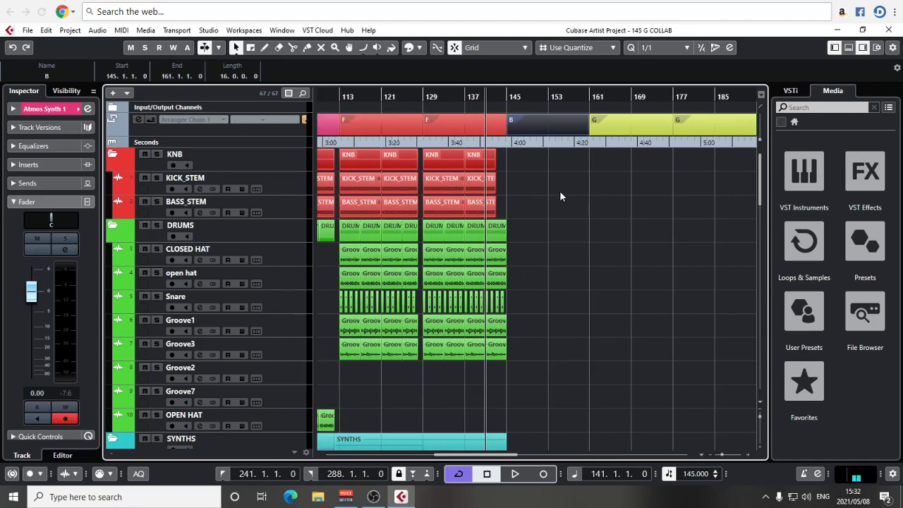
{"action": "left_click", "coordinate": [641, 133]}
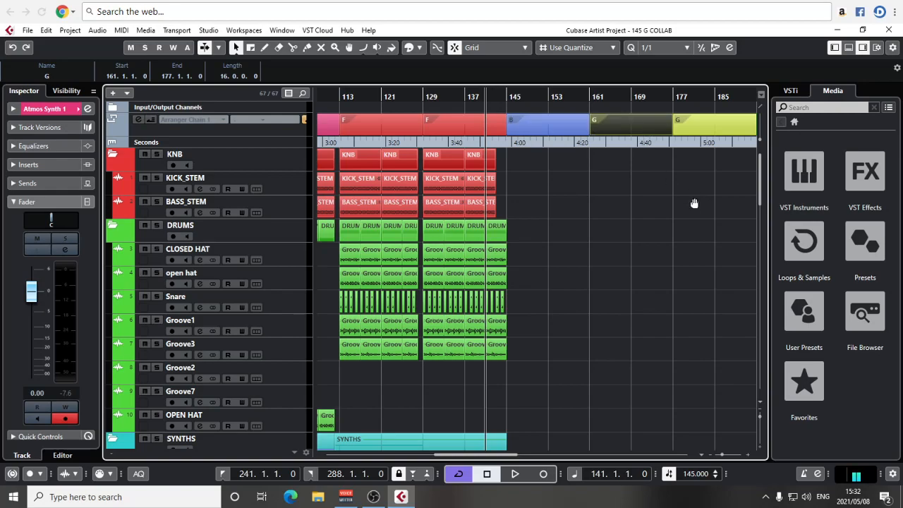
{"action": "scroll", "coordinate": [696, 198], "scroll_direction": "right", "scroll_amount": 5}
{"action": "left_click_drag", "start_coordinate": [561, 122], "coordinate": [538, 131]}
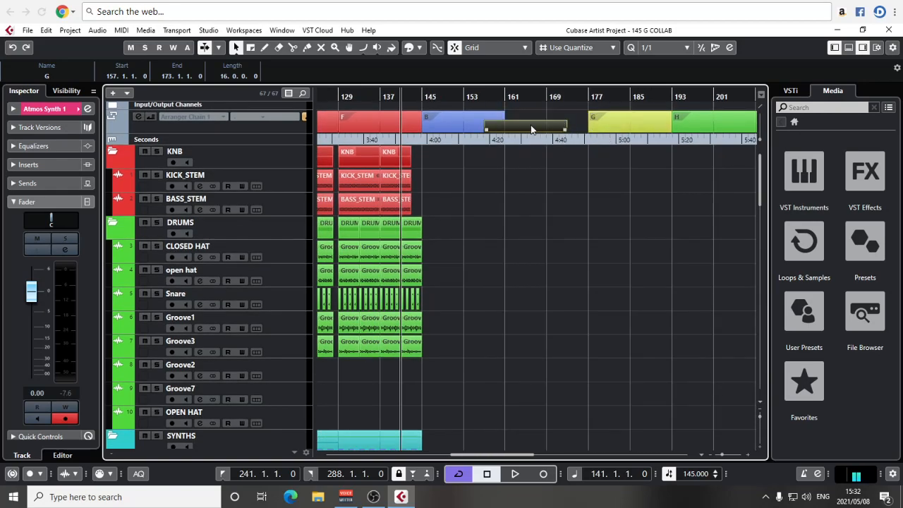
{"action": "key", "text": "ctrl+z"}
Deselect the arranger section and set the playback position to bar 145, at the start of section B.
{"action": "key", "text": "h"}
{"action": "key", "text": "h"}
{"action": "left_click", "coordinate": [595, 180]}
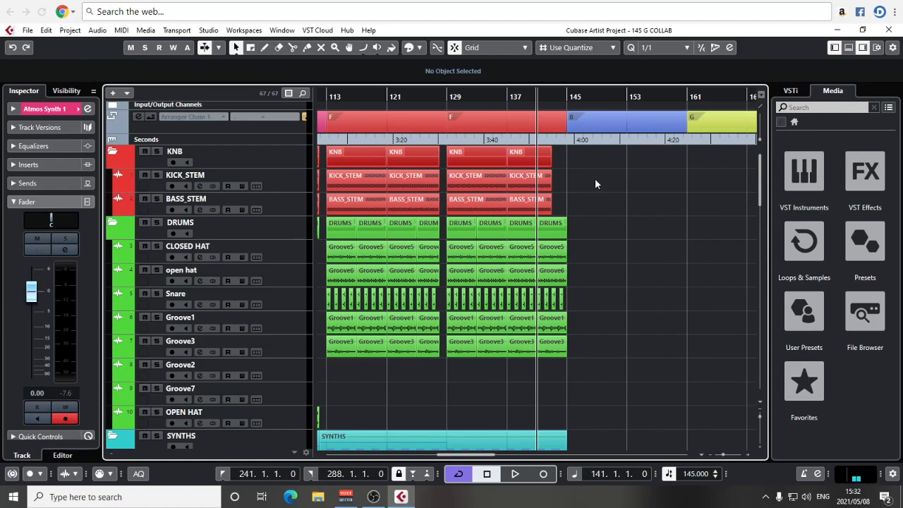
{"action": "key", "text": "g"}
{"action": "key", "text": "g"}
{"action": "key", "text": "h"}
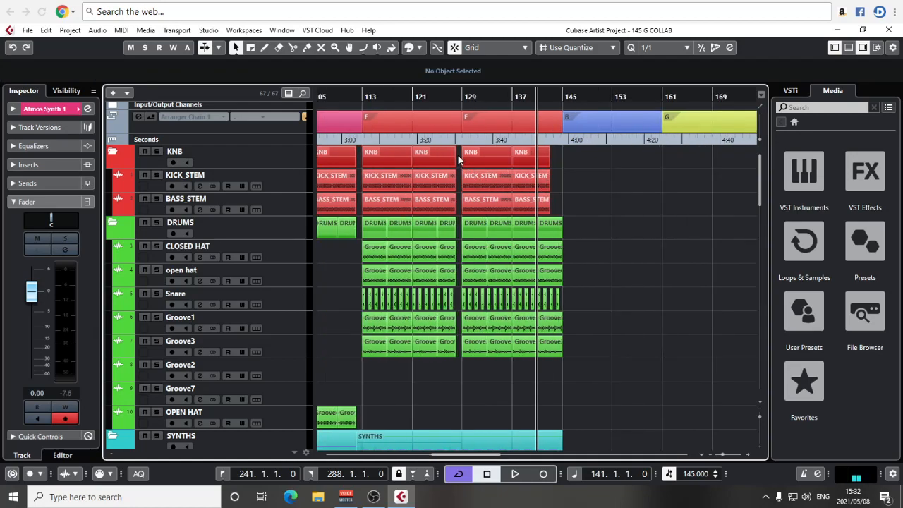
{"action": "key", "text": "h"}
{"action": "key", "text": "h"}
{"action": "left_click", "coordinate": [580, 96]}
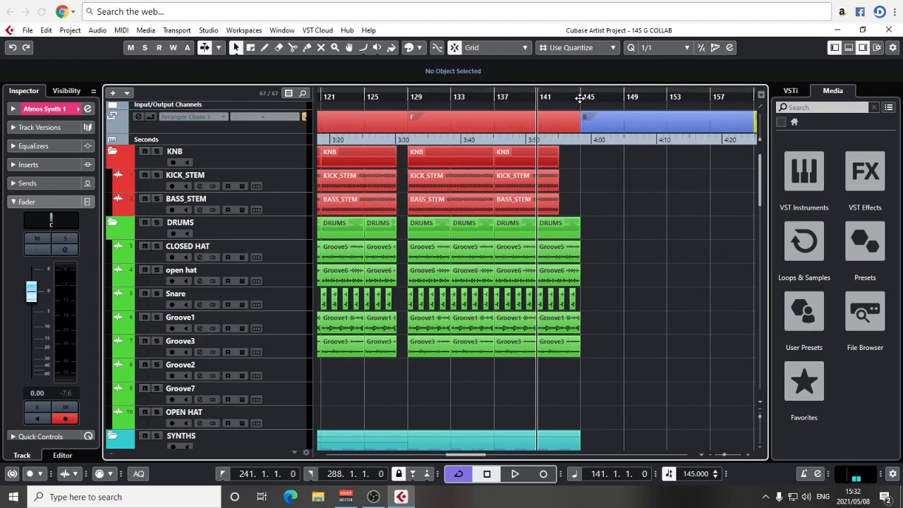
Add a group channel track named knb for the kick and bass.
{"action": "left_click", "coordinate": [438, 181]}
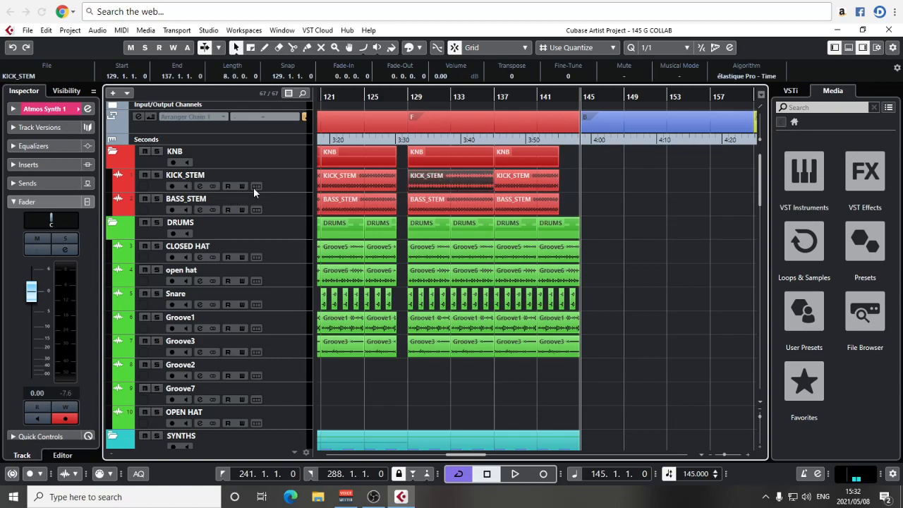
{"action": "right_click", "coordinate": [280, 187]}
{"action": "mouse_move", "coordinate": [317, 193]}
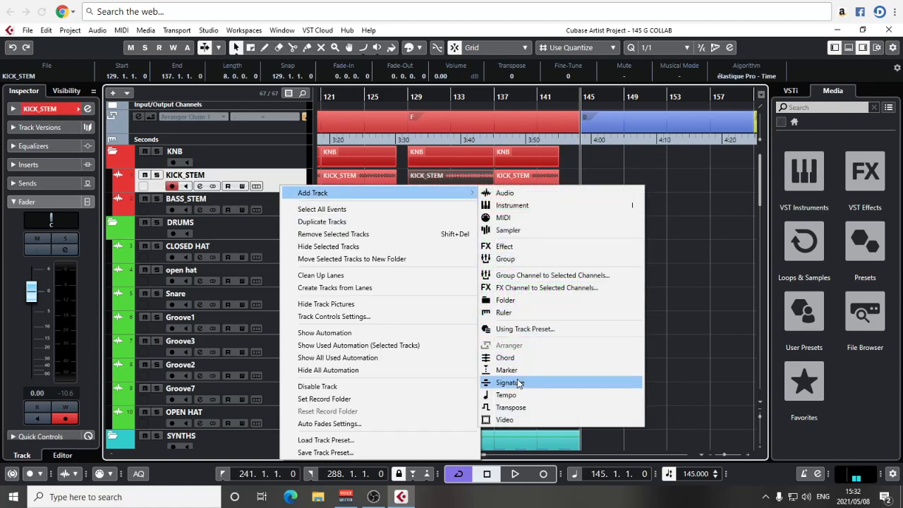
{"action": "left_click", "coordinate": [517, 260]}
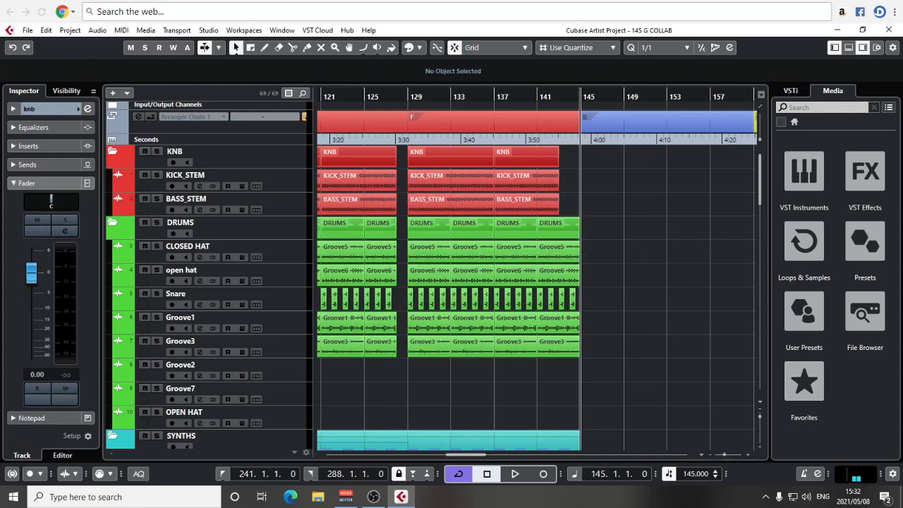
Route the outputs of the KICK_STEM and BASS_STEM tracks to the knb group.
{"action": "left_click", "coordinate": [154, 203]}
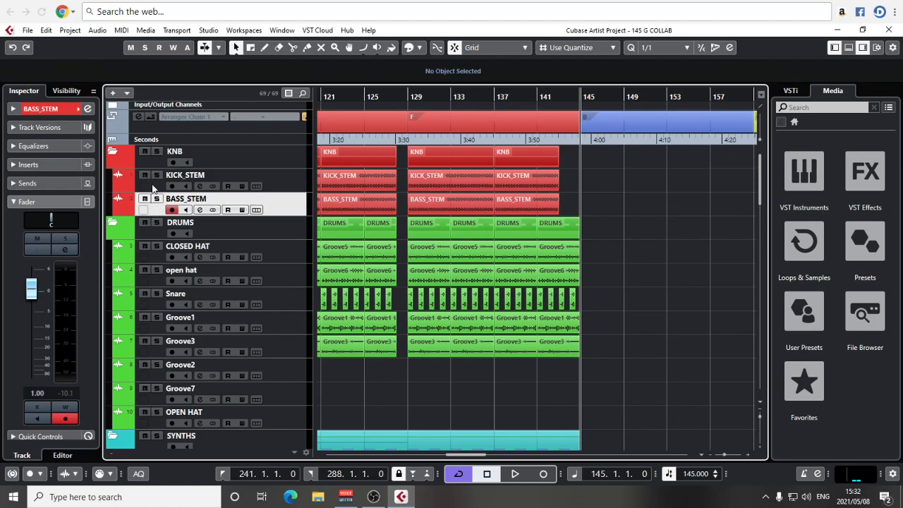
{"action": "left_click", "coordinate": [153, 187], "text": "shift"}
{"action": "left_click", "coordinate": [59, 110]}
{"action": "left_click", "coordinate": [60, 110]}
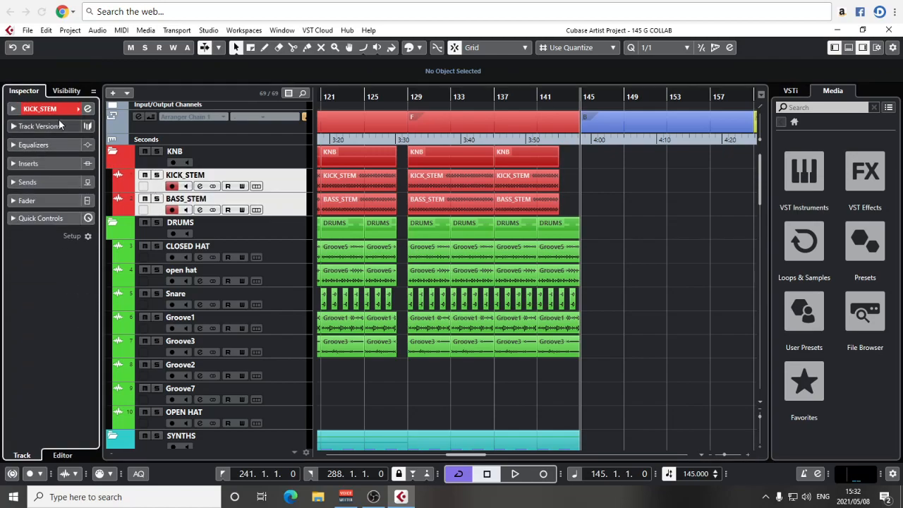
{"action": "left_click", "coordinate": [59, 110]}
{"action": "left_click", "coordinate": [45, 218]}
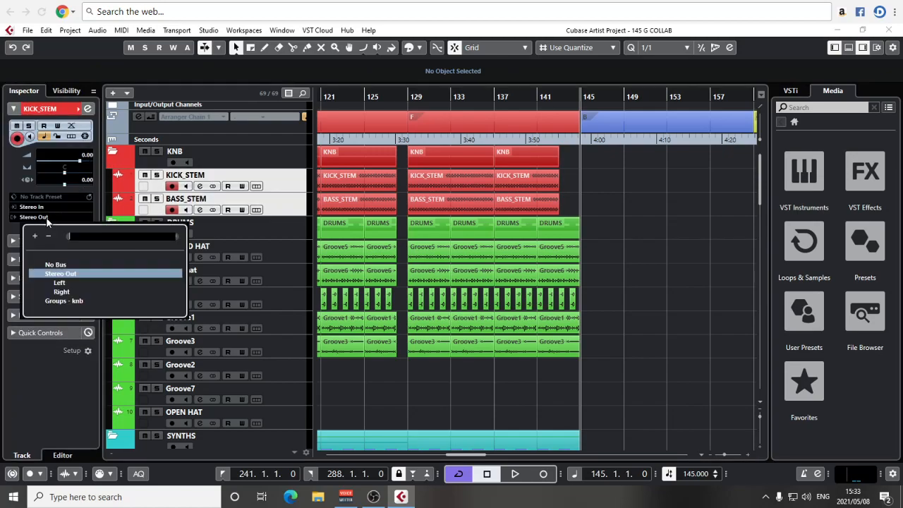
{"action": "left_click", "coordinate": [69, 302]}
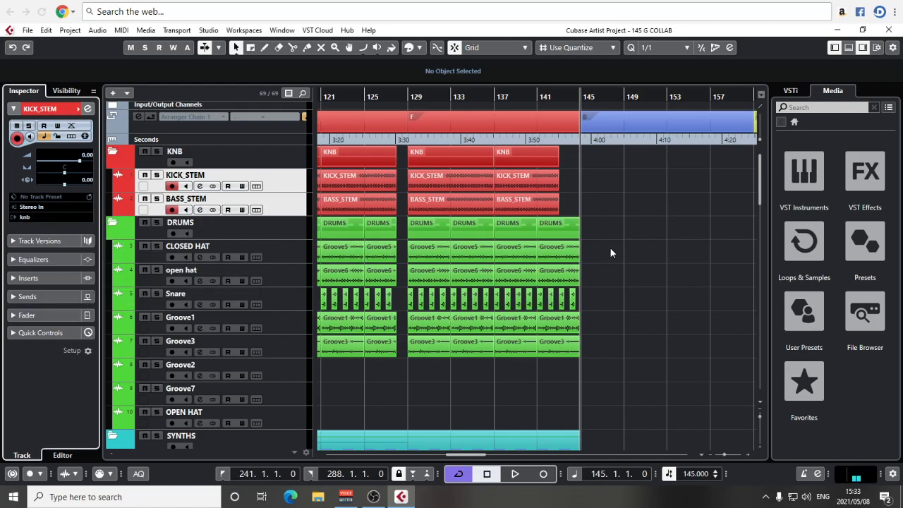
Turn off solo on the knb group track and move it into the KNB folder, above KICK_STEM.
{"action": "scroll", "coordinate": [193, 199], "scroll_direction": "down", "scroll_amount": 20}
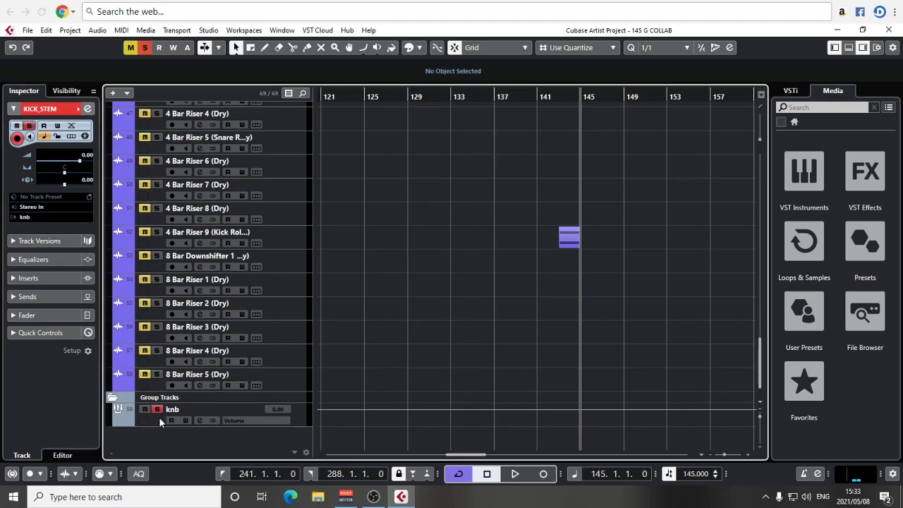
{"action": "left_click", "coordinate": [156, 409]}
{"action": "scroll", "coordinate": [180, 101], "scroll_direction": "up", "scroll_amount": 4}
{"action": "scroll", "coordinate": [180, 101], "scroll_direction": "up", "scroll_amount": 15}
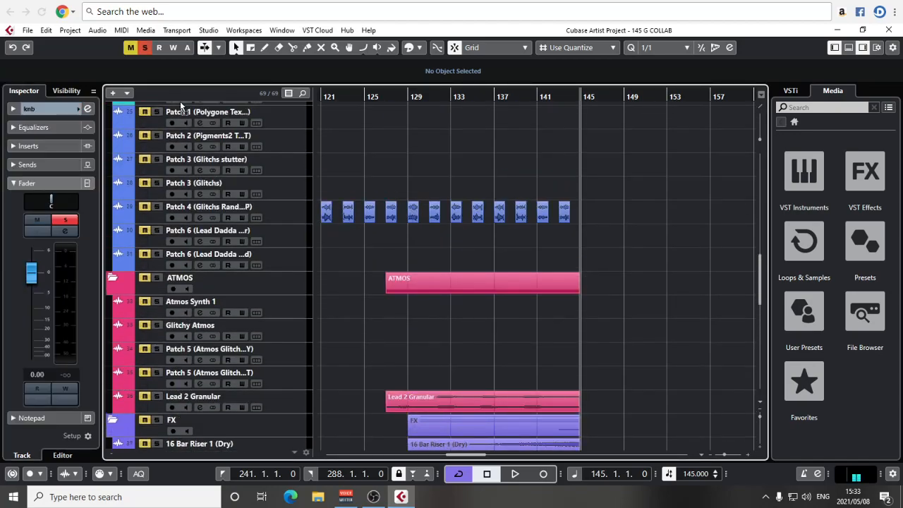
{"action": "left_click_drag", "start_coordinate": [180, 101], "coordinate": [175, 184]}
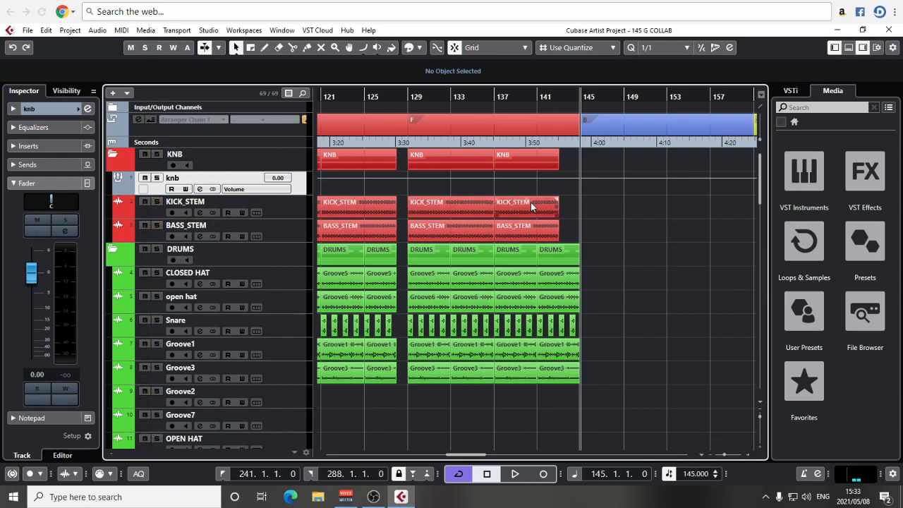
Copy the KICK_STEM and BASS_STEM clips of bars 129 to 143 into section B, starting at bar 145.
{"action": "left_click_drag", "start_coordinate": [435, 219], "coordinate": [598, 224]}
{"action": "scroll", "coordinate": [598, 224], "scroll_direction": "right", "scroll_amount": 3}
{"action": "left_click_drag", "start_coordinate": [404, 227], "coordinate": [574, 225]}
{"action": "left_click", "coordinate": [575, 302]}
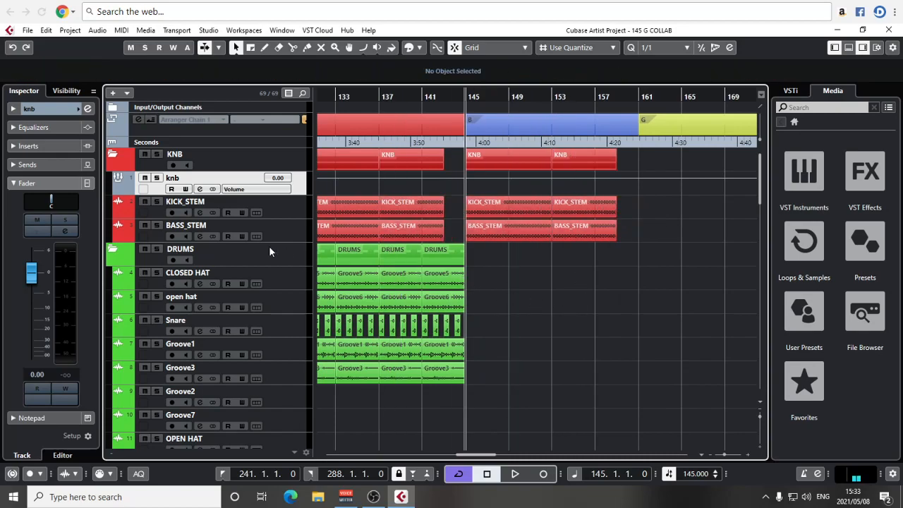
Insert the plasticityFilter effect in the first insert slot of the knb group.
{"action": "left_click", "coordinate": [45, 141]}
{"action": "left_click", "coordinate": [38, 167]}
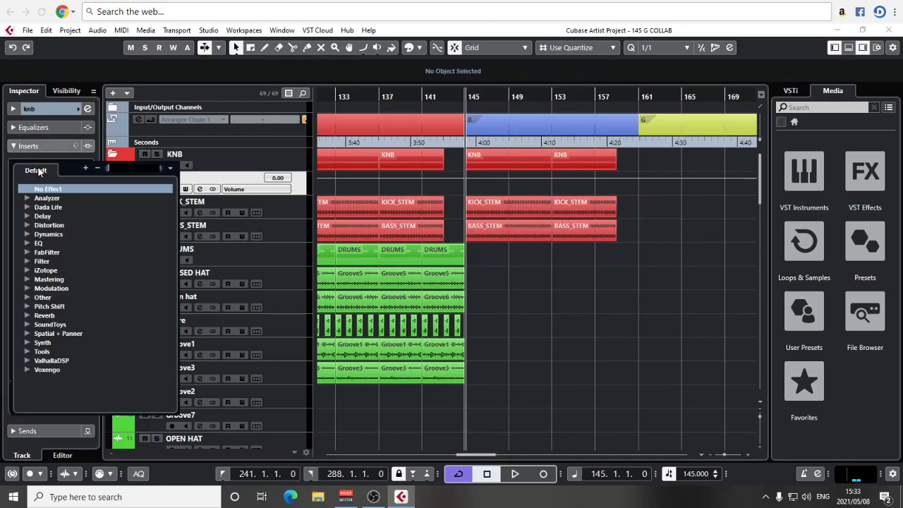
{"action": "type", "text": "pl"}
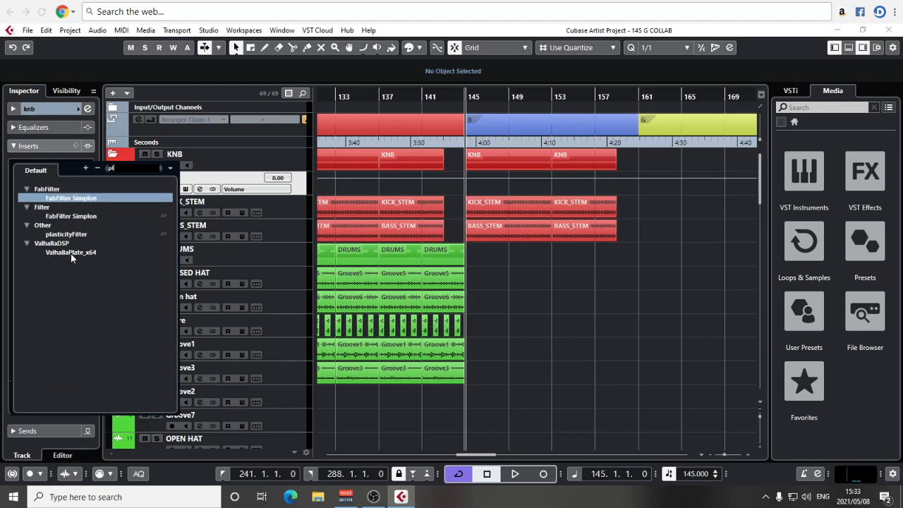
{"action": "left_click", "coordinate": [66, 234]}
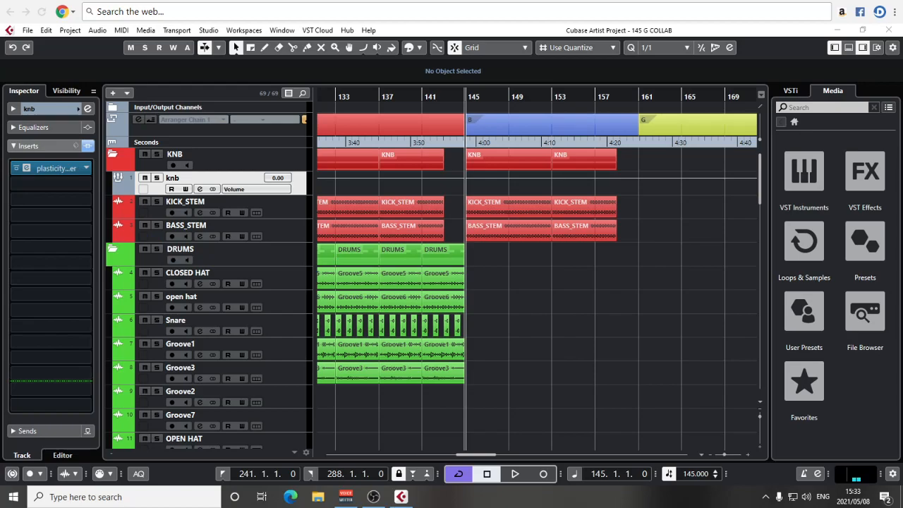
Record plasticityFilter frequency automation from bar 145, sweeping down to a 108 Hz low-pass, and close the plugin.
{"action": "left_click_drag", "start_coordinate": [381, 178], "coordinate": [752, 148]}
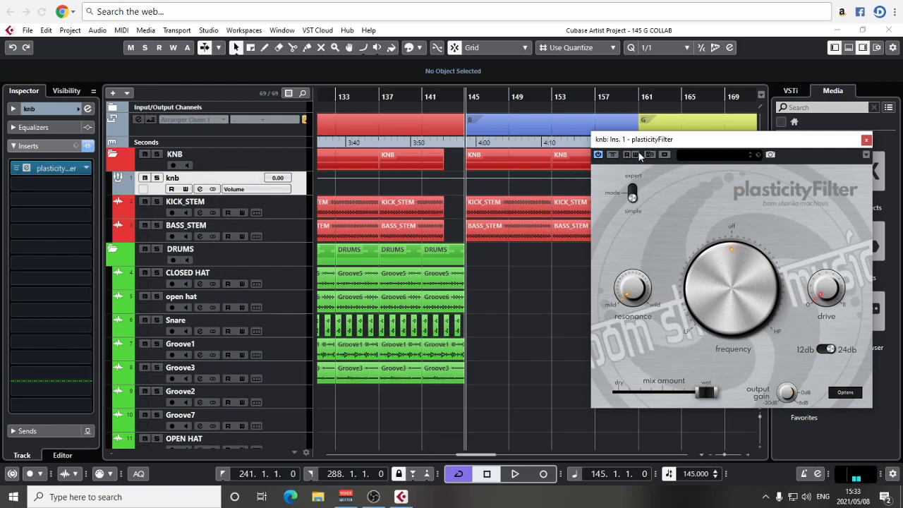
{"action": "left_click_drag", "start_coordinate": [720, 272], "coordinate": [708, 322]}
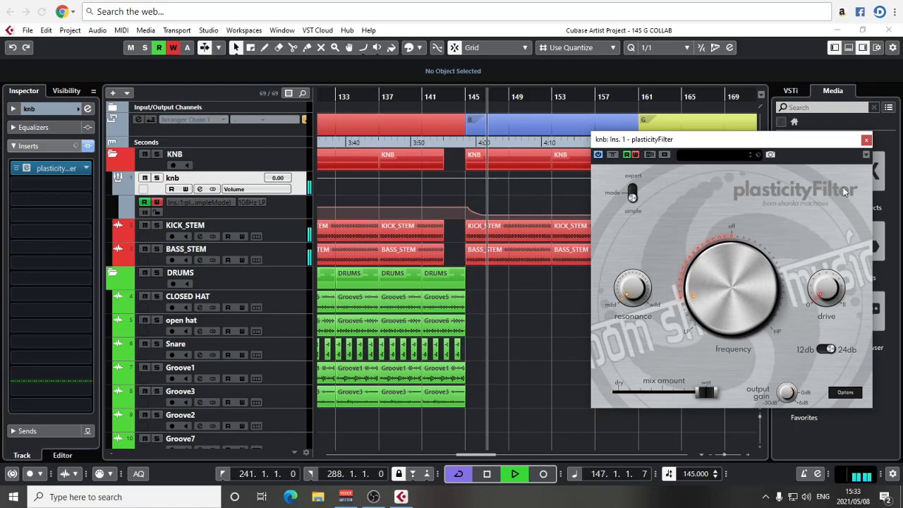
{"action": "left_click", "coordinate": [867, 141]}
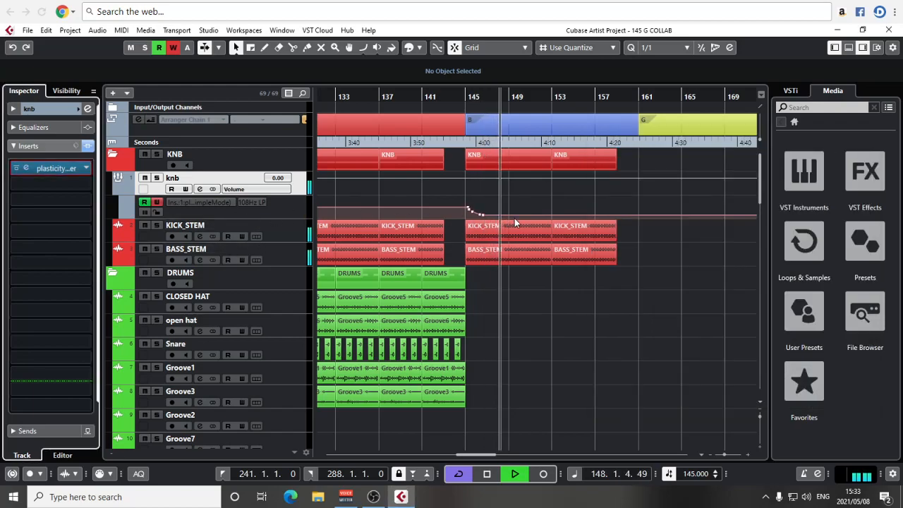
Add a filter frequency automation point of 6.9 kHz low-pass at bar 160, enlarge the automation lane, and stop playback.
{"action": "mouse_move", "coordinate": [637, 214]}
{"action": "left_mouse_down"}
{"action": "mouse_move", "coordinate": [639, 201]}
{"action": "mouse_move", "coordinate": [628, 210]}
{"action": "left_mouse_up"}
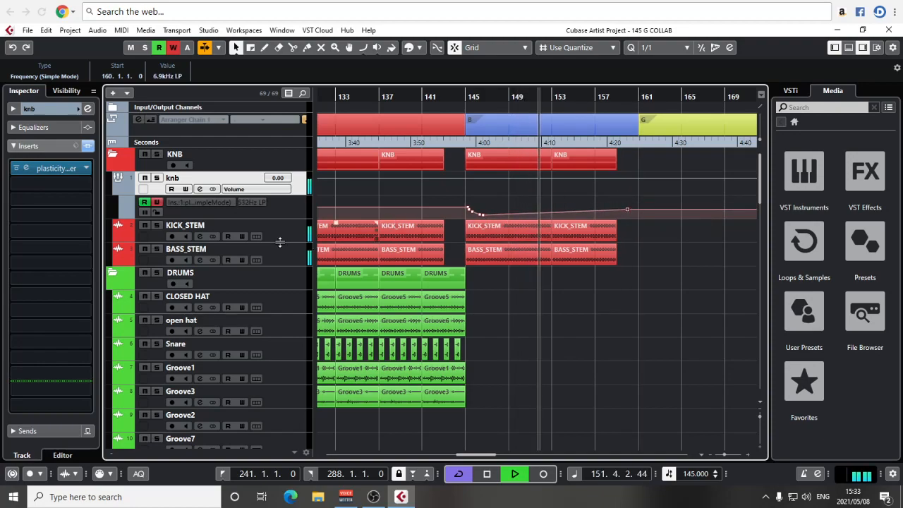
{"action": "left_click_drag", "start_coordinate": [265, 219], "coordinate": [266, 297]}
{"action": "key", "text": "space"}
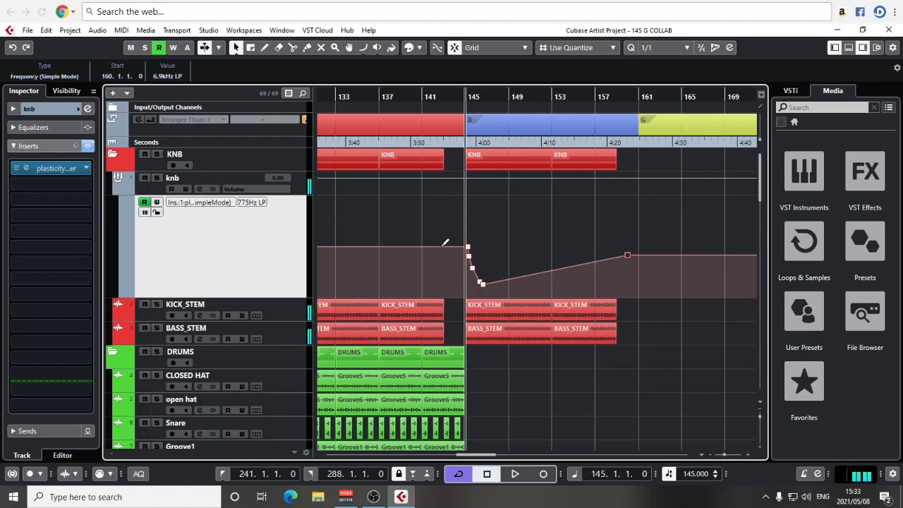
Delete the recorded filter points before the 108 Hz low-pass point in bar 146, and briefly play from bar 145.
{"action": "left_click_drag", "start_coordinate": [478, 250], "coordinate": [436, 276]}
{"action": "key", "text": "Delete"}
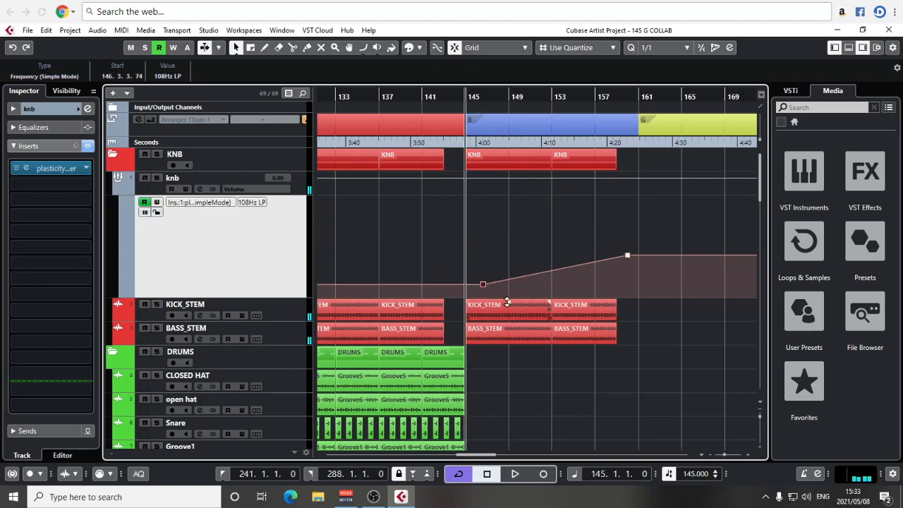
{"action": "key", "text": "space"}
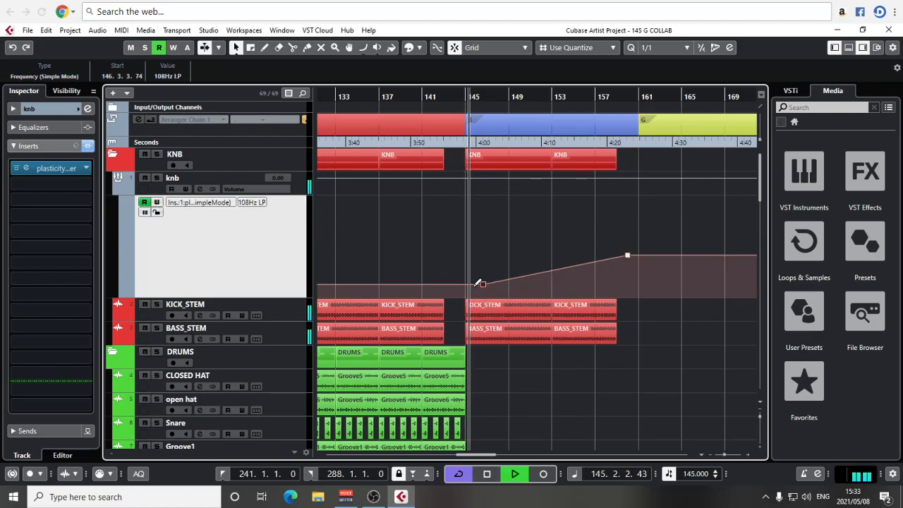
{"action": "key", "text": "space"}
Add a filter frequency point of 22.0 kHz high-pass at bar 144, and audition from bar 142.
{"action": "left_click", "coordinate": [433, 104]}
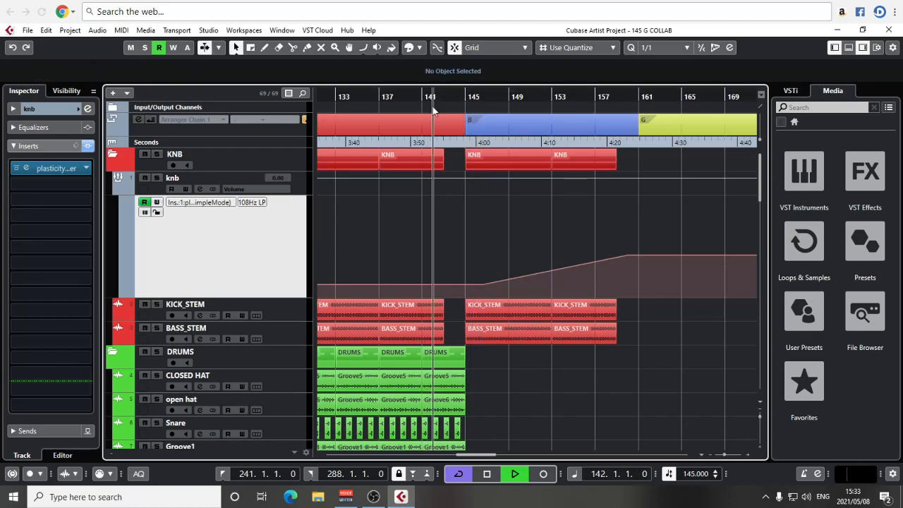
{"action": "key", "text": "space"}
{"action": "left_click_drag", "start_coordinate": [458, 285], "coordinate": [461, 147]}
{"action": "key", "text": "space"}
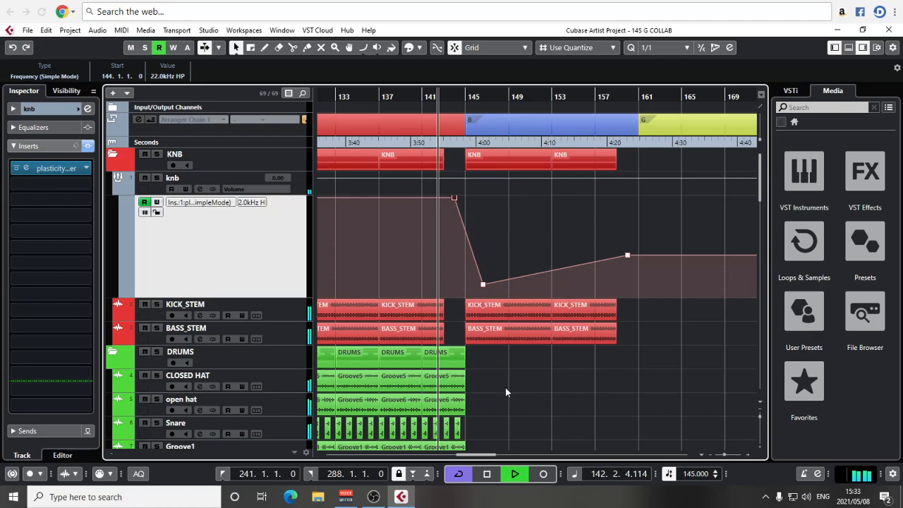
{"action": "key", "text": "space"}
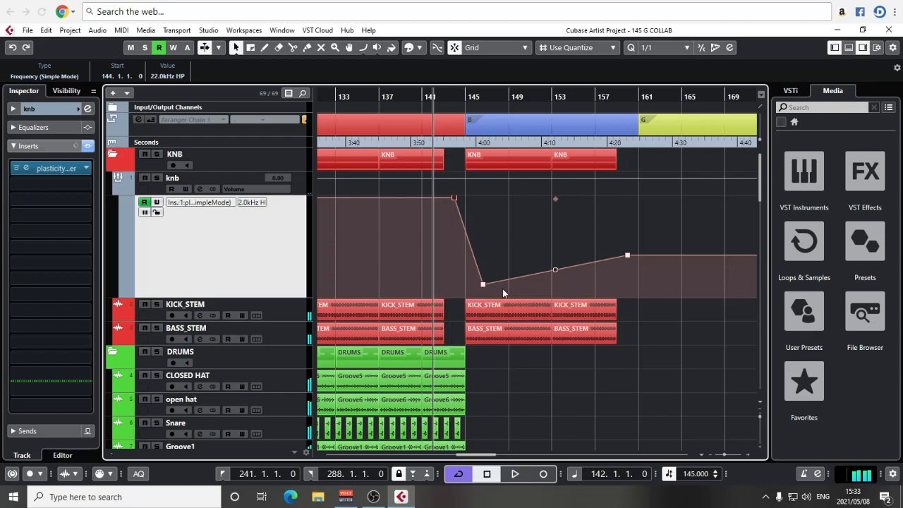
Lower the filter frequency point at bar 144 to 1.0 kHz low-pass, and start playback from bar 142.
{"action": "key", "text": "h"}
{"action": "scroll", "coordinate": [585, 218], "scroll_direction": "up", "scroll_amount": 3}
{"action": "left_click_drag", "start_coordinate": [512, 198], "coordinate": [513, 273]}
{"action": "left_click", "coordinate": [508, 313]}
{"action": "key", "text": "space"}
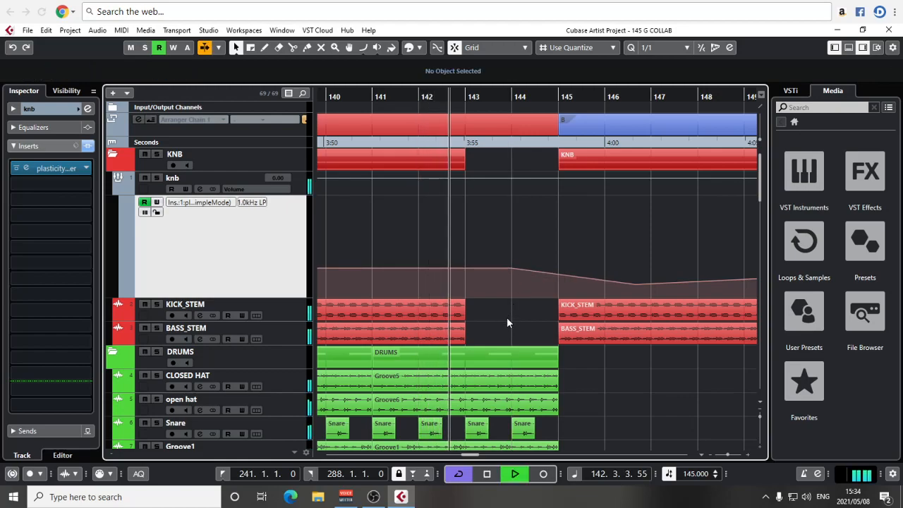
Add a filter frequency point of 118 Hz low-pass at bar 145 while listening to the transition into section B.
{"action": "left_click", "coordinate": [557, 283]}
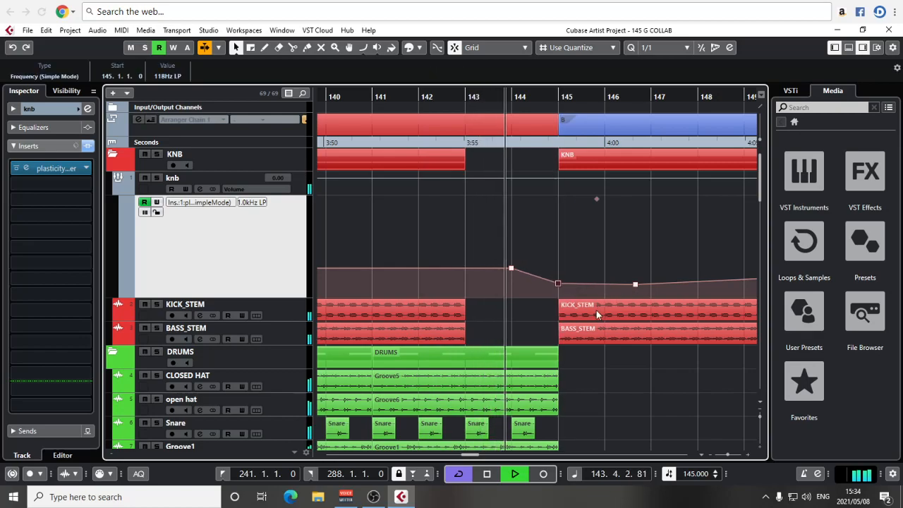
{"action": "key", "text": "g"}
{"action": "key", "text": "g"}
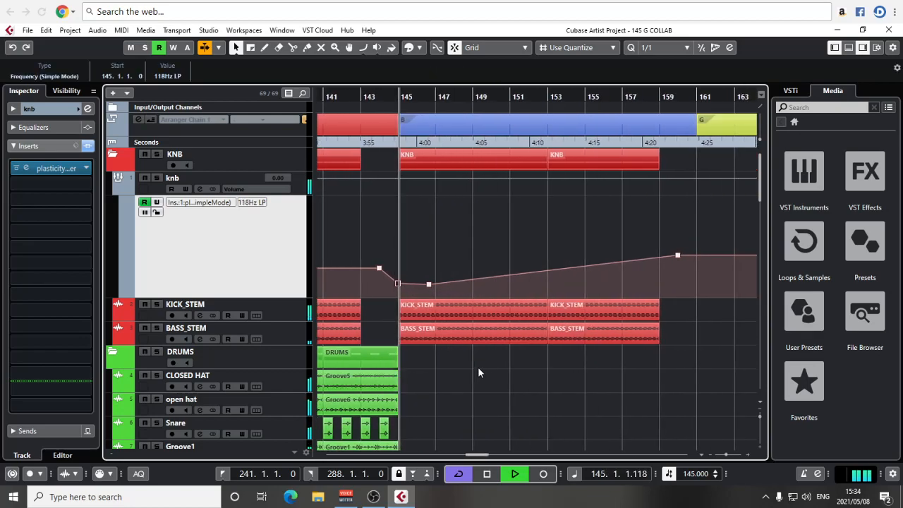
{"action": "key", "text": "g"}
{"action": "key", "text": "g"}
Stop playback, copy the Lead 2 Granular clip to bar 145, and trim the copy's end to bar 161.
{"action": "scroll", "coordinate": [569, 353], "scroll_direction": "down", "scroll_amount": 5}
{"action": "scroll", "coordinate": [565, 339], "scroll_direction": "down", "scroll_amount": 10}
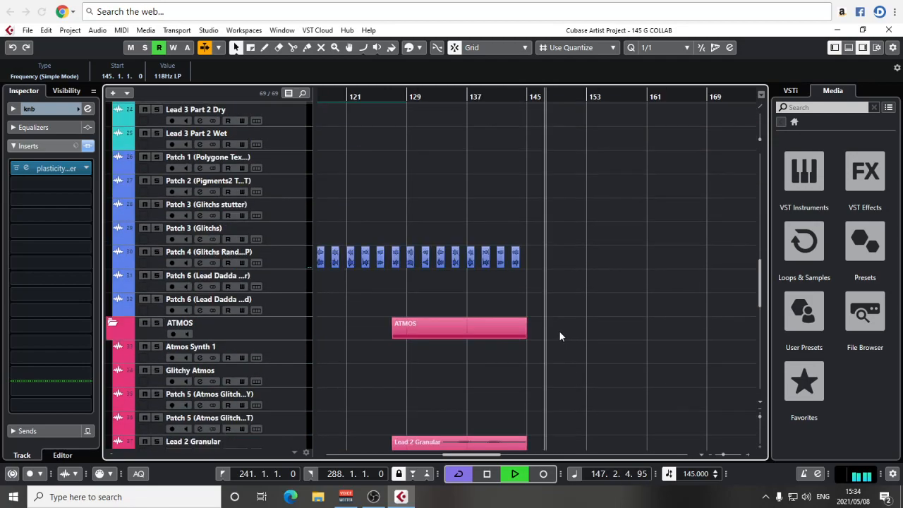
{"action": "key", "text": "space"}
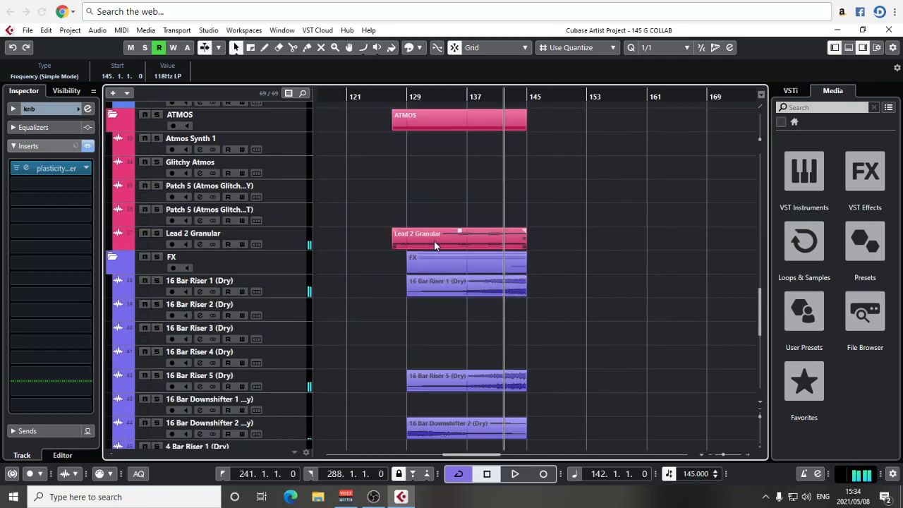
{"action": "left_click_drag", "start_coordinate": [422, 237], "coordinate": [557, 238]}
{"action": "left_click_drag", "start_coordinate": [660, 249], "coordinate": [647, 250]}
{"action": "scroll", "coordinate": [648, 249], "scroll_direction": "up", "scroll_amount": 15}
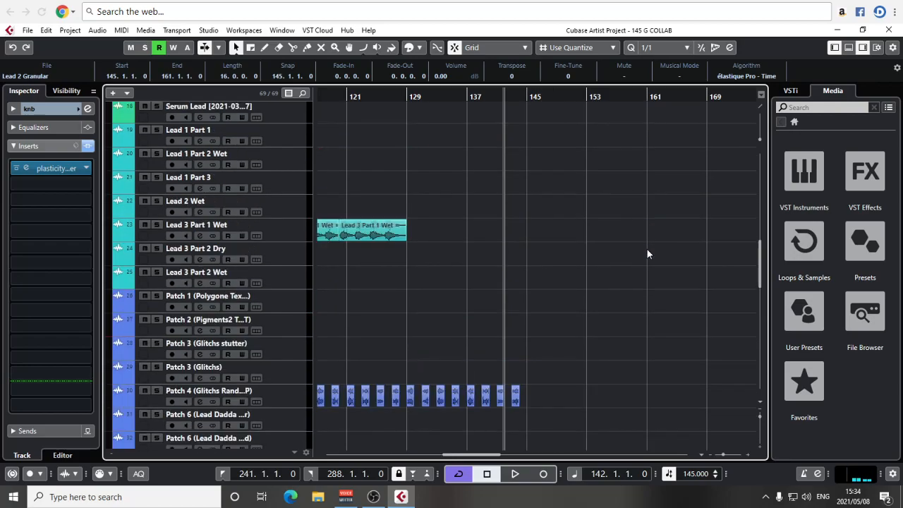
{"action": "scroll", "coordinate": [642, 237], "scroll_direction": "down", "scroll_amount": 6}
{"action": "scroll", "coordinate": [642, 243], "scroll_direction": "down", "scroll_amount": 7}
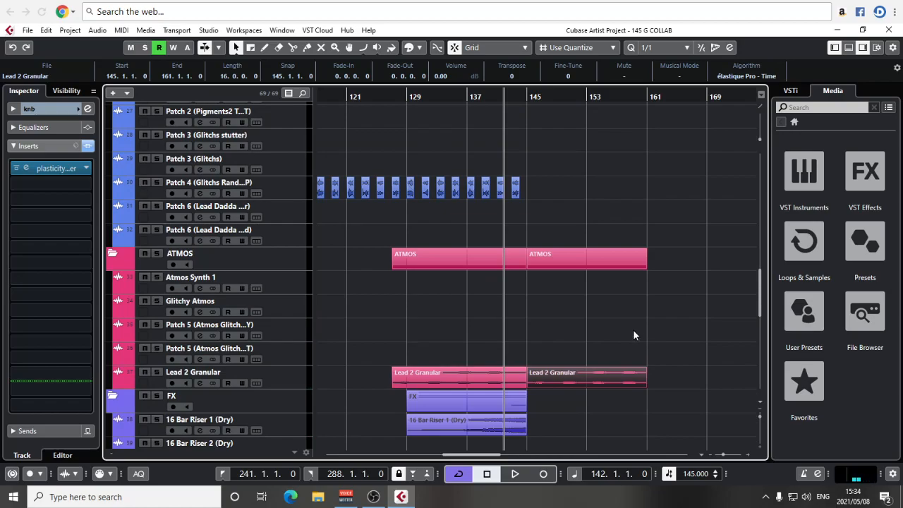
Copy the 4 Bar Riser 9 (Kick Roll) clip so it fills bars 157 to 161.
{"action": "scroll", "coordinate": [628, 325], "scroll_direction": "up", "scroll_amount": 14}
{"action": "scroll", "coordinate": [553, 299], "scroll_direction": "down", "scroll_amount": 6}
{"action": "scroll", "coordinate": [553, 300], "scroll_direction": "down", "scroll_amount": 16}
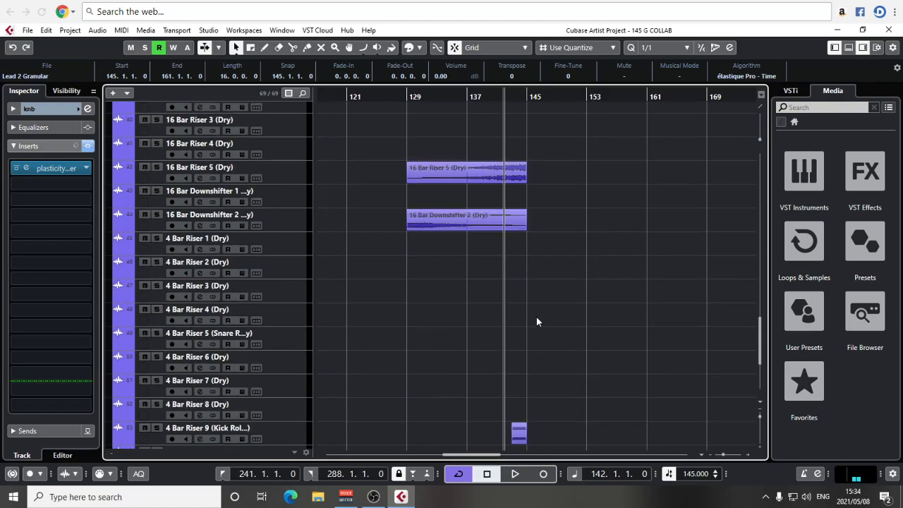
{"action": "left_click_drag", "start_coordinate": [532, 296], "coordinate": [584, 301]}
{"action": "scroll", "coordinate": [644, 295], "scroll_direction": "up", "scroll_amount": 20}
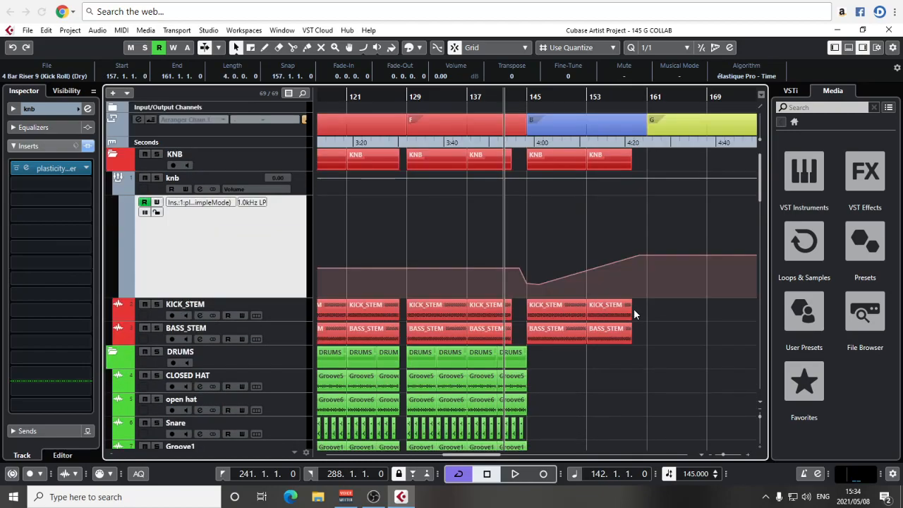
Examine the overall arrangement and the kick and bass filter curve around sections B and G.
{"action": "scroll", "coordinate": [599, 240], "scroll_direction": "down", "scroll_amount": 3}
{"action": "key", "text": "g"}
{"action": "key", "text": "g"}
{"action": "key", "text": "g"}
{"action": "key", "text": "g"}
{"action": "scroll", "coordinate": [584, 216], "scroll_direction": "up", "scroll_amount": 3}
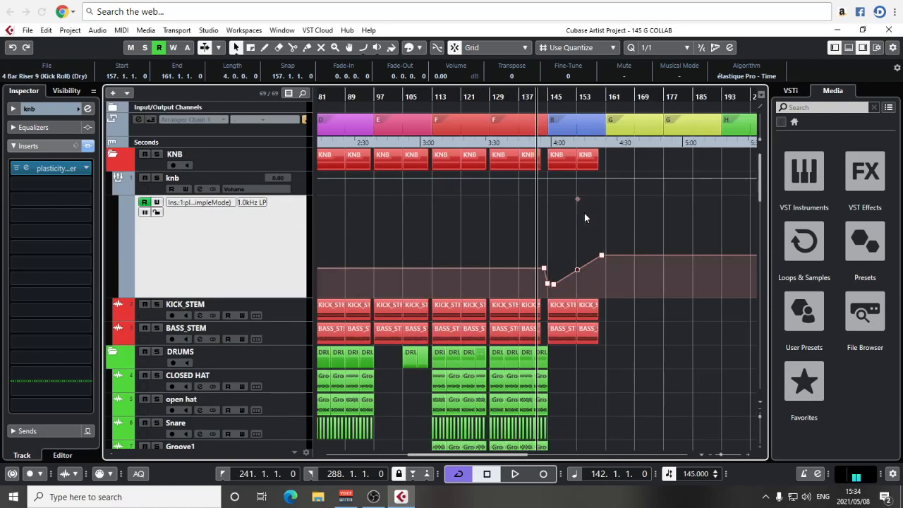
{"action": "key", "text": "g"}
{"action": "key", "text": "g"}
{"action": "key", "text": "g"}
{"action": "key", "text": "g"}
{"action": "key", "text": "g"}
{"action": "key", "text": "g"}
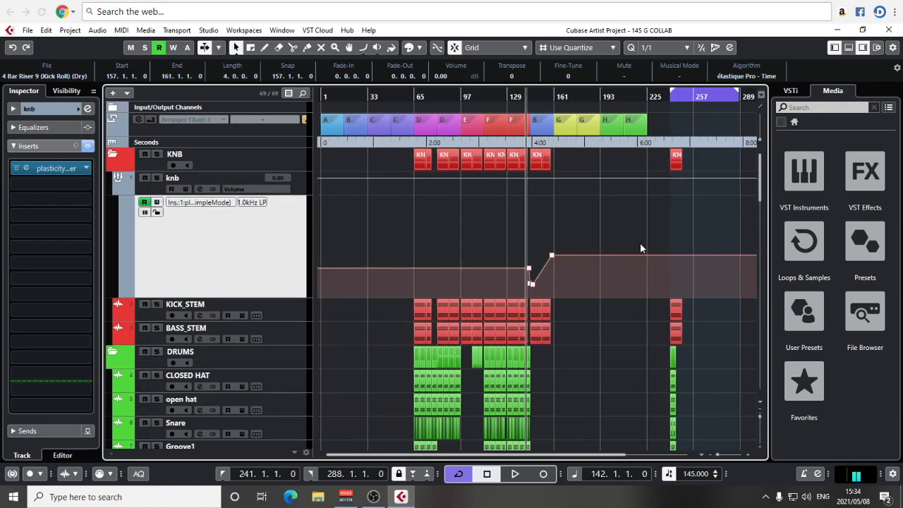
{"action": "key", "text": "h"}
{"action": "key", "text": "h"}
{"action": "key", "text": "h"}
{"action": "key", "text": "h"}
{"action": "key", "text": "h"}
{"action": "key", "text": "h"}
{"action": "key", "text": "h"}
{"action": "key", "text": "h"}
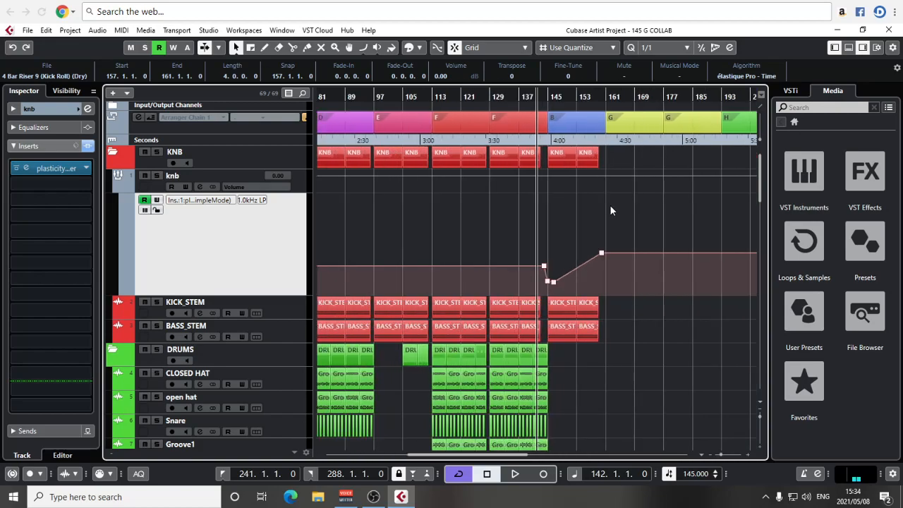
Check the start and end of section B by placing the cursor at bars 145, 158 and 159.
{"action": "left_click", "coordinate": [415, 96]}
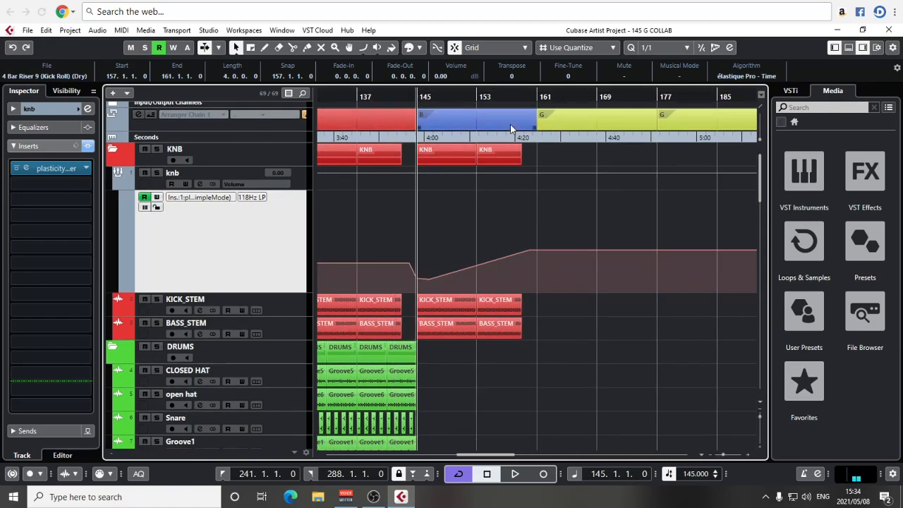
{"action": "left_click", "coordinate": [513, 97]}
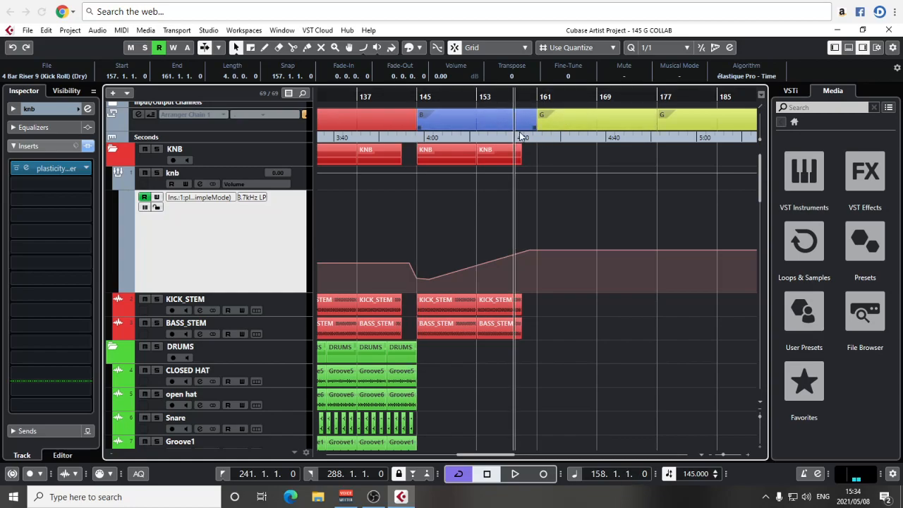
{"action": "scroll", "coordinate": [499, 235], "scroll_direction": "down", "scroll_amount": 3}
{"action": "scroll", "coordinate": [502, 235], "scroll_direction": "down", "scroll_amount": 3}
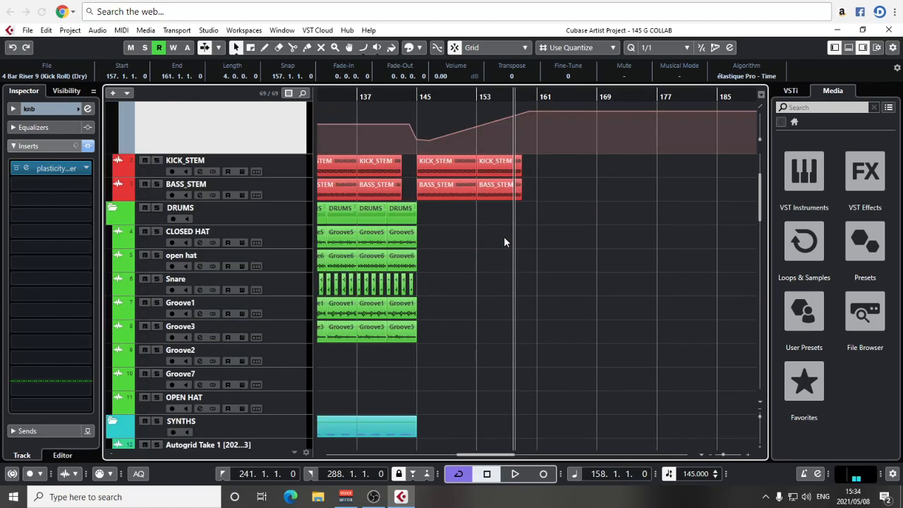
{"action": "scroll", "coordinate": [503, 236], "scroll_direction": "down", "scroll_amount": 6}
{"action": "scroll", "coordinate": [500, 240], "scroll_direction": "up", "scroll_amount": 6}
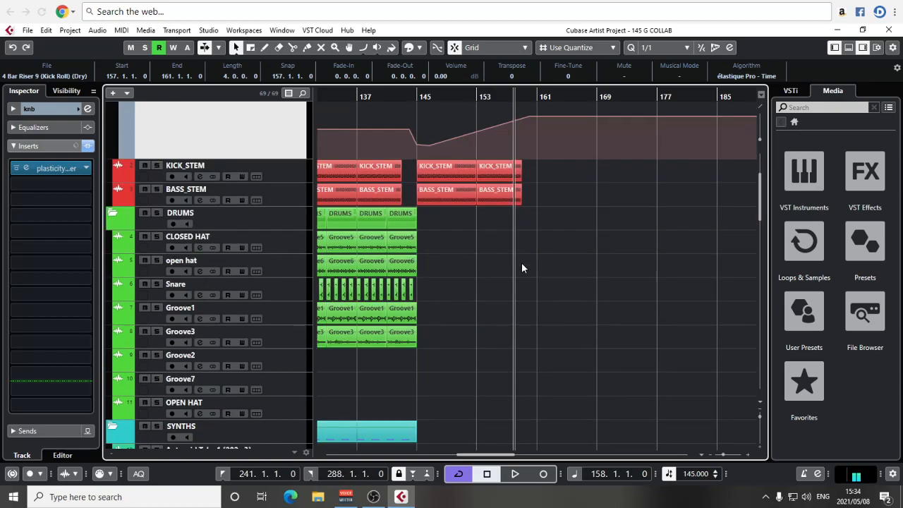
{"action": "left_click", "coordinate": [522, 262]}
{"action": "key", "text": "h"}
{"action": "key", "text": "h"}
{"action": "left_click", "coordinate": [550, 98]}
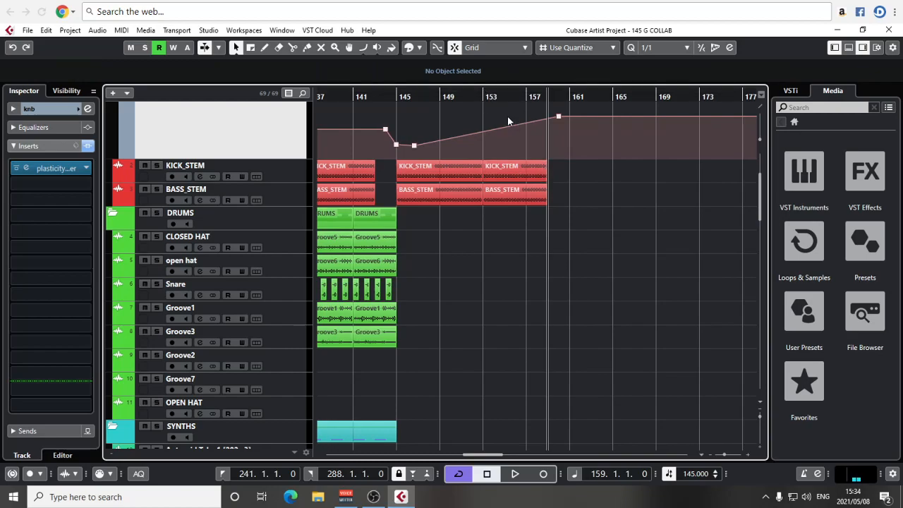
Audition the end of section B from bar 154 while inspecting where the kick and bass clips stop.
{"action": "left_click", "coordinate": [494, 97]}
{"action": "key", "text": "space"}
{"action": "key", "text": "g"}
{"action": "key", "text": "g"}
{"action": "key", "text": "g"}
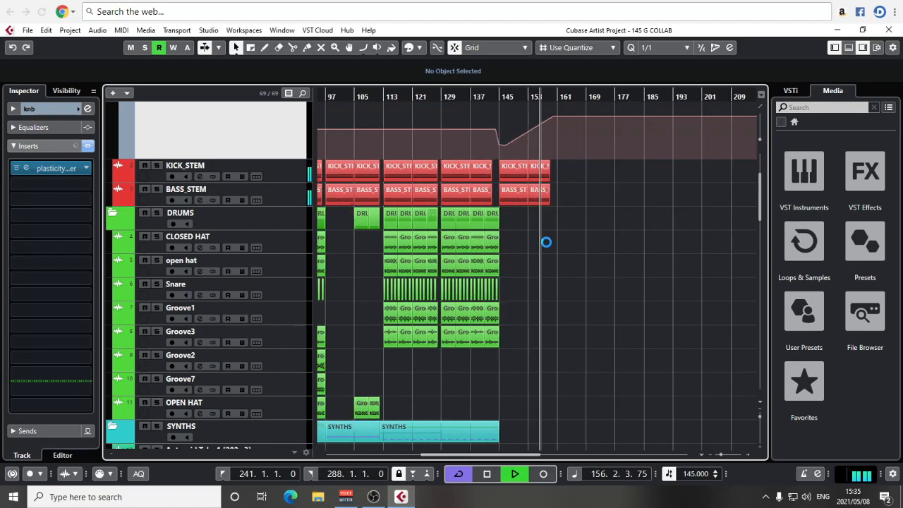
{"action": "key", "text": "g"}
{"action": "key", "text": "g"}
{"action": "key", "text": "h"}
{"action": "key", "text": "h"}
{"action": "key", "text": "h"}
{"action": "key", "text": "h"}
{"action": "key", "text": "h"}
{"action": "key", "text": "h"}
{"action": "key", "text": "h"}
{"action": "key", "text": "h"}
{"action": "key", "text": "h"}
{"action": "key", "text": "h"}
{"action": "key", "text": "h"}
{"action": "key", "text": "h"}
{"action": "key", "text": "h"}
{"action": "key", "text": "h"}
{"action": "key", "text": "h"}
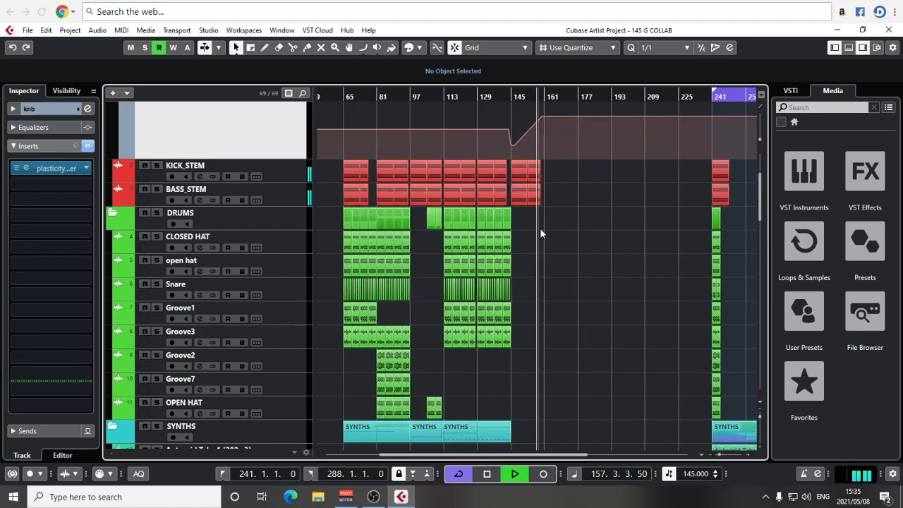
Trim the last KICK_STEM and BASS_STEM clips of section B to end at bar 157, and stop playback.
{"action": "left_click_drag", "start_coordinate": [576, 171], "coordinate": [539, 205]}
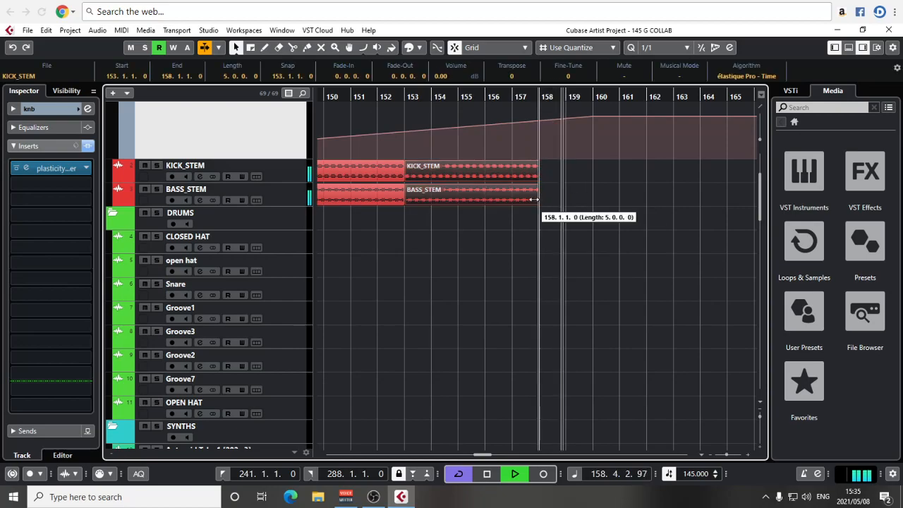
{"action": "scroll", "coordinate": [539, 205], "scroll_direction": "down", "scroll_amount": 15}
{"action": "scroll", "coordinate": [540, 205], "scroll_direction": "up", "scroll_amount": 15}
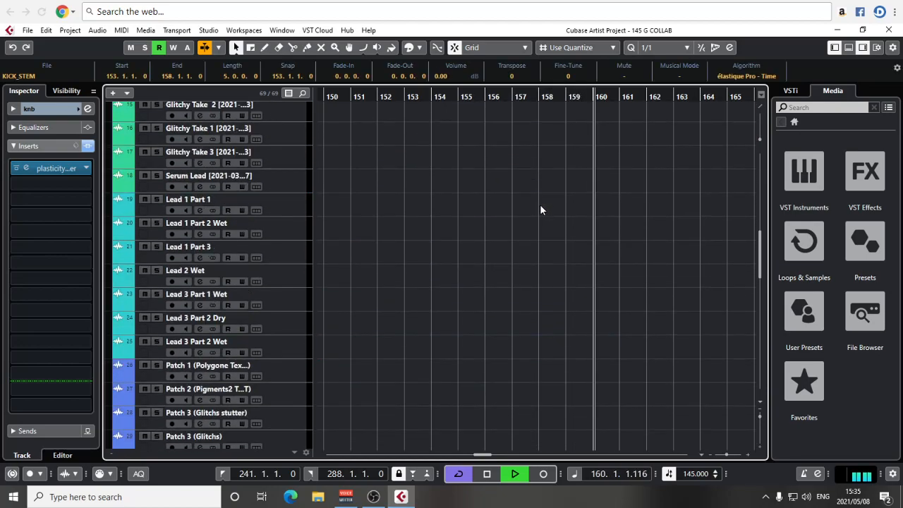
{"action": "left_click_drag", "start_coordinate": [539, 203], "coordinate": [512, 206]}
{"action": "key", "text": "space"}
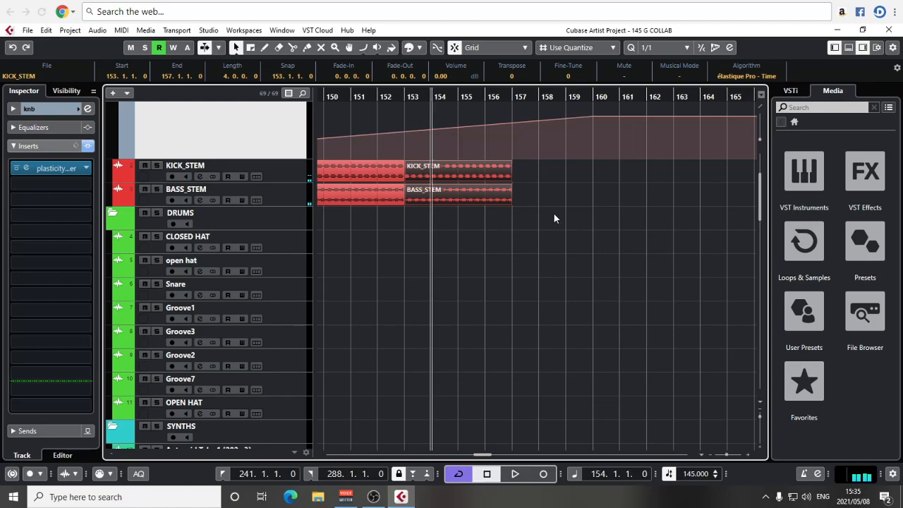
Try a short fade-out at the end of the Lead 2 Granular copy, and undo it.
{"action": "scroll", "coordinate": [552, 219], "scroll_direction": "down", "scroll_amount": 15}
{"action": "left_click_drag", "start_coordinate": [614, 230], "coordinate": [598, 231]}
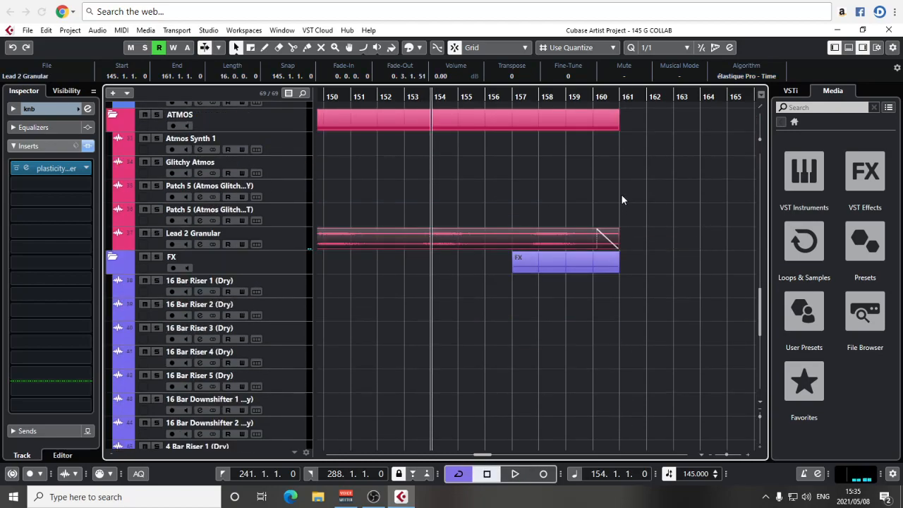
{"action": "key", "text": "ctrl+z"}
Copy the 16 Bar Riser 3 and 16 Bar Riser 4 clips to bar 145.
{"action": "key", "text": "g"}
{"action": "key", "text": "g"}
{"action": "key", "text": "g"}
{"action": "key", "text": "g"}
{"action": "key", "text": "g"}
{"action": "key", "text": "g"}
{"action": "key", "text": "g"}
{"action": "scroll", "coordinate": [621, 201], "scroll_direction": "up", "scroll_amount": 18}
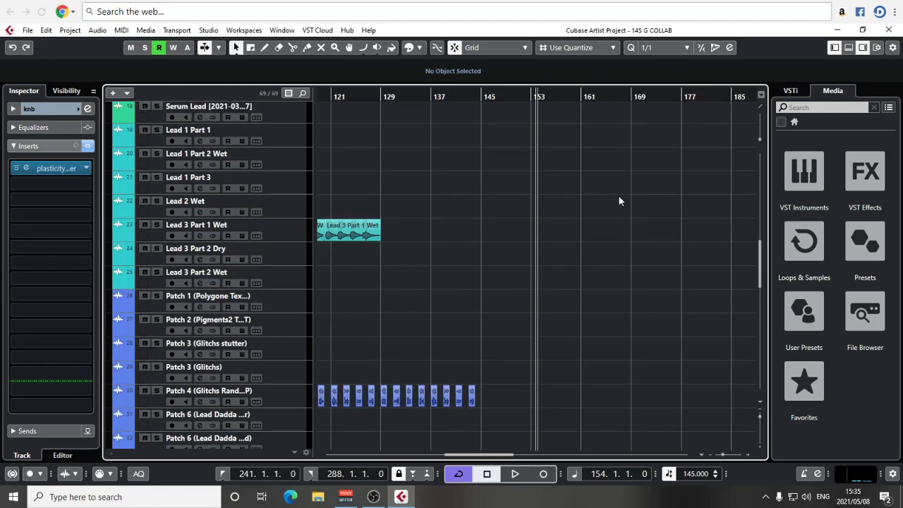
{"action": "key", "text": "g"}
{"action": "key", "text": "g"}
{"action": "key", "text": "g"}
{"action": "key", "text": "h"}
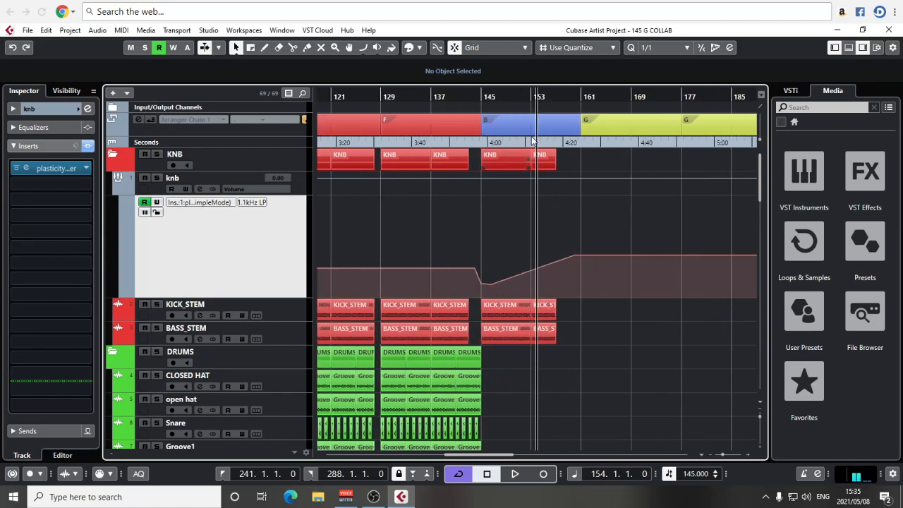
{"action": "scroll", "coordinate": [558, 211], "scroll_direction": "down", "scroll_amount": 15}
{"action": "key", "text": "g"}
{"action": "scroll", "coordinate": [510, 287], "scroll_direction": "down", "scroll_amount": 7}
{"action": "scroll", "coordinate": [525, 242], "scroll_direction": "left", "scroll_amount": 3}
{"action": "left_click_drag", "start_coordinate": [518, 284], "coordinate": [632, 303]}
{"action": "key", "text": "h"}
{"action": "key", "text": "h"}
{"action": "key", "text": "h"}
Copy the 16 Bar Downshifter 1 clip from bar 81 to bar 145, and deselect it.
{"action": "key", "text": "g"}
{"action": "key", "text": "g"}
{"action": "key", "text": "g"}
{"action": "scroll", "coordinate": [677, 243], "scroll_direction": "left", "scroll_amount": 3}
{"action": "scroll", "coordinate": [677, 244], "scroll_direction": "down", "scroll_amount": 1}
{"action": "scroll", "coordinate": [600, 233], "scroll_direction": "right", "scroll_amount": 2}
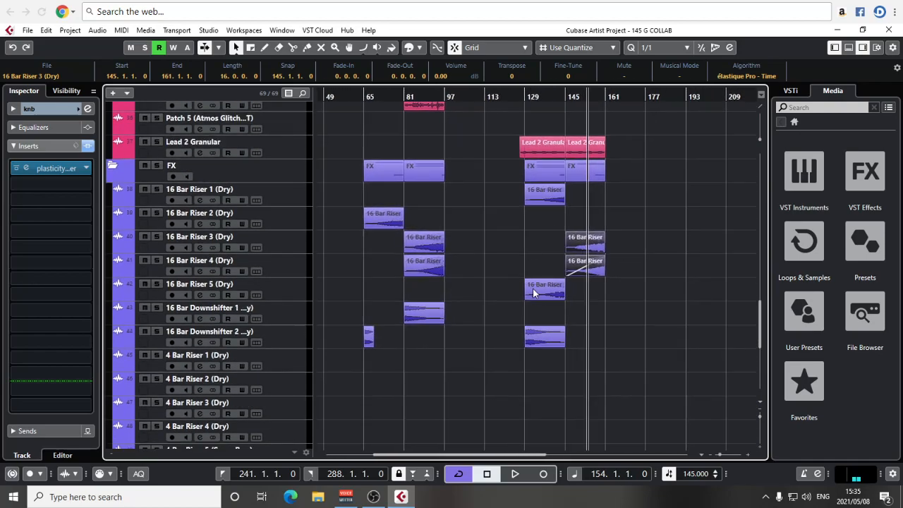
{"action": "left_click_drag", "start_coordinate": [422, 318], "coordinate": [583, 313]}
{"action": "left_click", "coordinate": [646, 286]}
Collapse the KNB and DRUMS folder tracks.
{"action": "key", "text": "g"}
{"action": "key", "text": "g"}
{"action": "key", "text": "g"}
{"action": "key", "text": "g"}
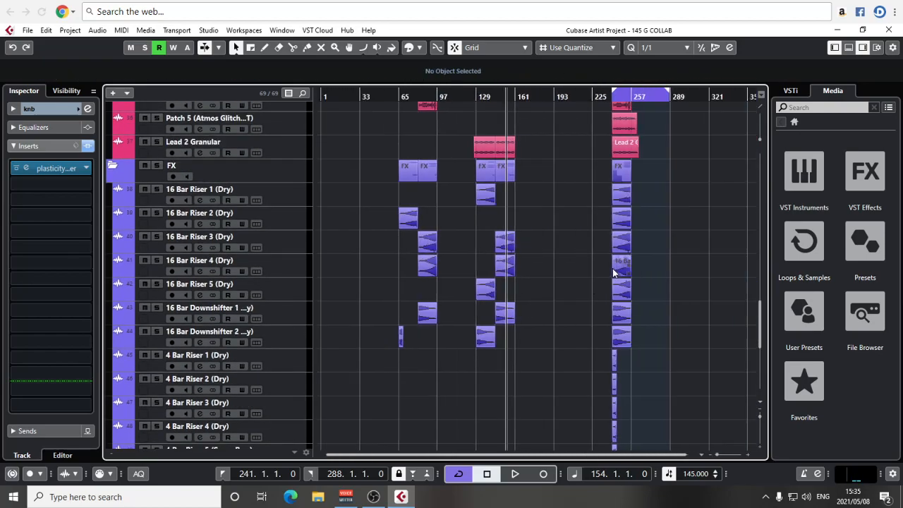
{"action": "scroll", "coordinate": [607, 257], "scroll_direction": "up", "scroll_amount": 13}
{"action": "key", "text": "h"}
{"action": "key", "text": "h"}
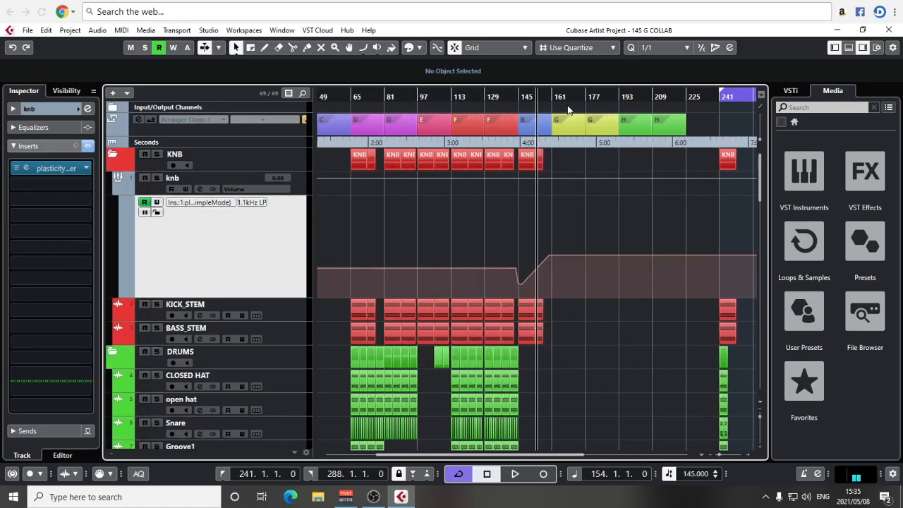
{"action": "left_click_drag", "start_coordinate": [589, 364], "coordinate": [567, 349]}
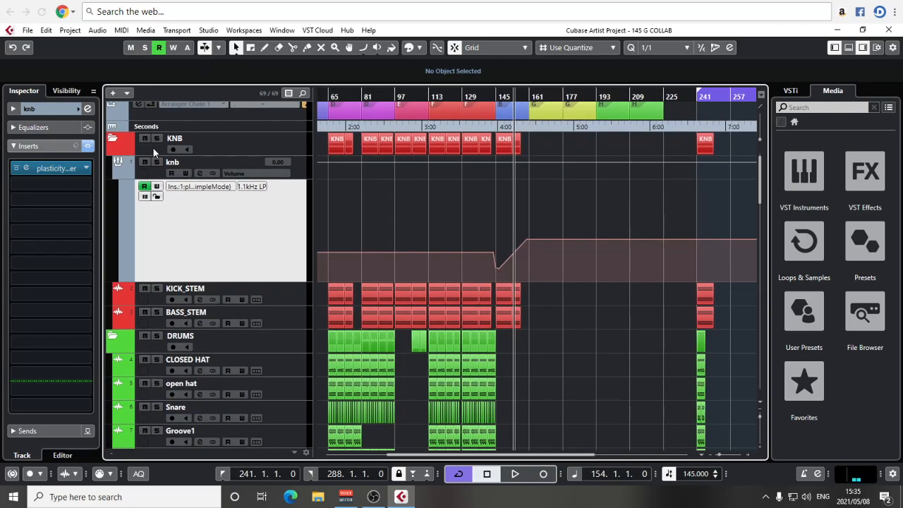
{"action": "left_click", "coordinate": [111, 139]}
{"action": "left_click", "coordinate": [113, 163]}
Copy the KNB and DRUMS range from bars 65 to 97 to bar 161, and return to the object selection tool.
{"action": "right_click", "coordinate": [428, 173]}
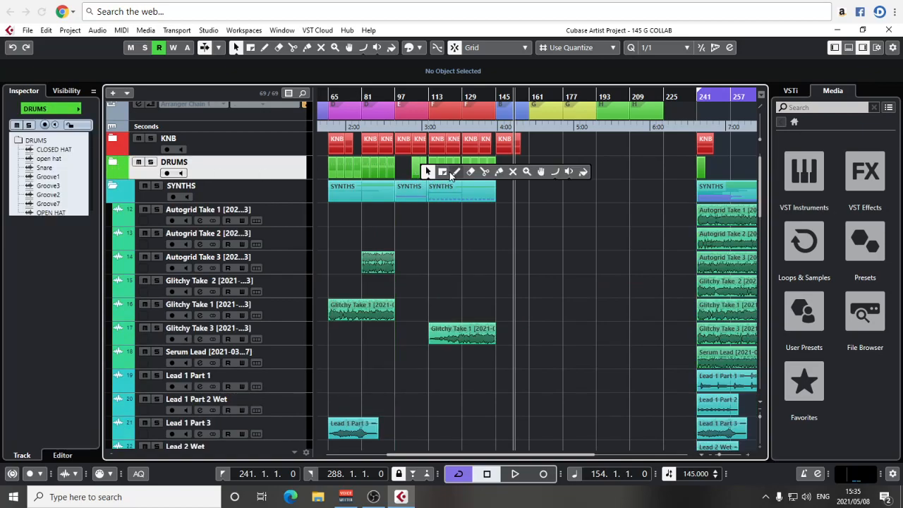
{"action": "left_click", "coordinate": [445, 174]}
{"action": "left_click", "coordinate": [553, 215]}
{"action": "left_click_drag", "start_coordinate": [553, 216], "coordinate": [572, 231]}
{"action": "left_click_drag", "start_coordinate": [558, 232], "coordinate": [443, 162]}
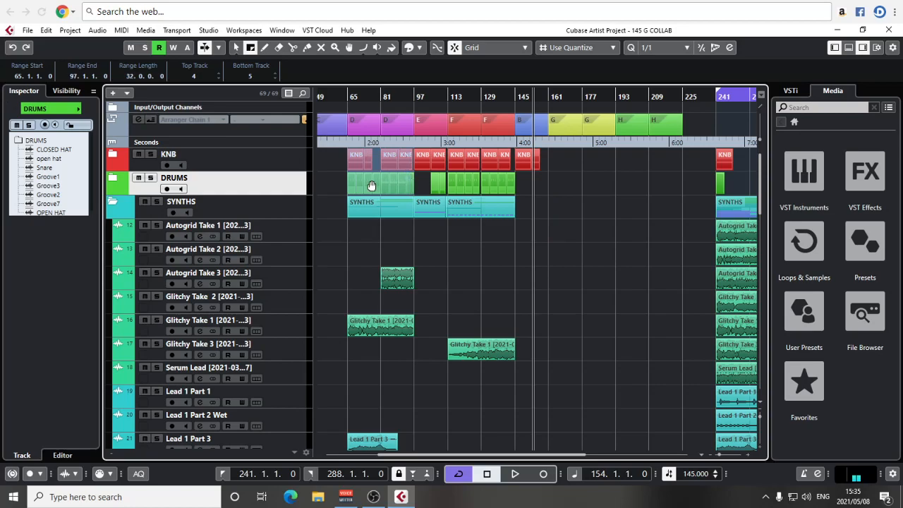
{"action": "left_click_drag", "start_coordinate": [365, 178], "coordinate": [564, 173]}
{"action": "key", "text": "h"}
{"action": "key", "text": "h"}
{"action": "key", "text": "h"}
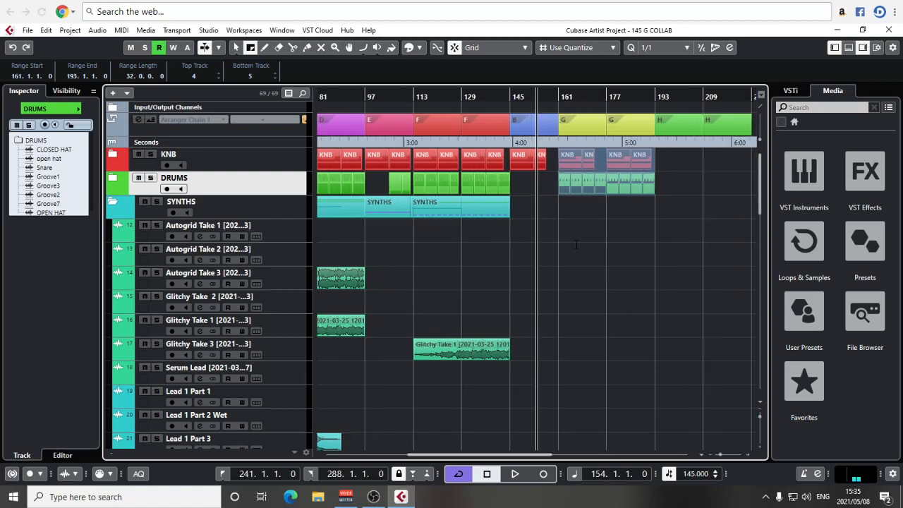
{"action": "key", "text": "1"}
{"action": "mouse_move", "coordinate": [573, 209]}
{"action": "left_mouse_down"}
{"action": "mouse_move", "coordinate": [692, 163]}
{"action": "mouse_move", "coordinate": [571, 204]}
{"action": "left_mouse_up"}
{"action": "left_click", "coordinate": [570, 213]}
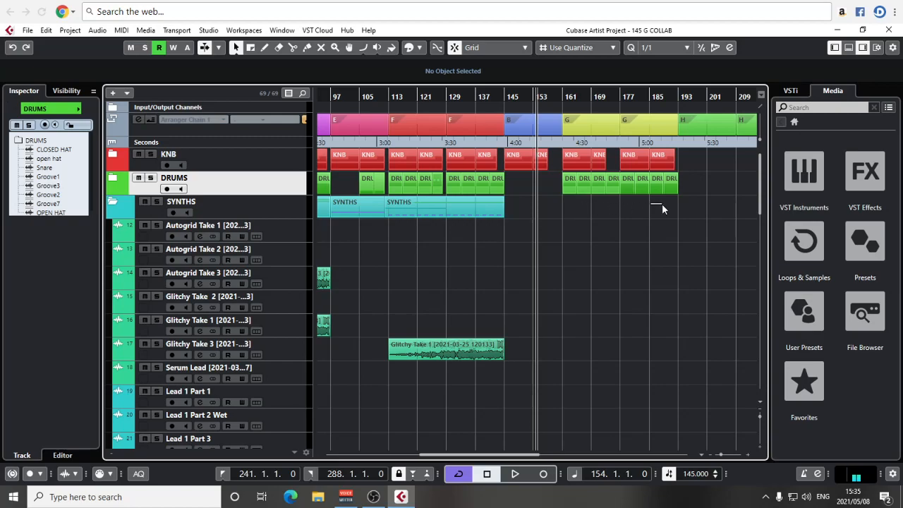
Copy the Serum Lead clip from bar 241 to bar 161 on its own track.
{"action": "scroll", "coordinate": [688, 201], "scroll_direction": "right", "scroll_amount": 1}
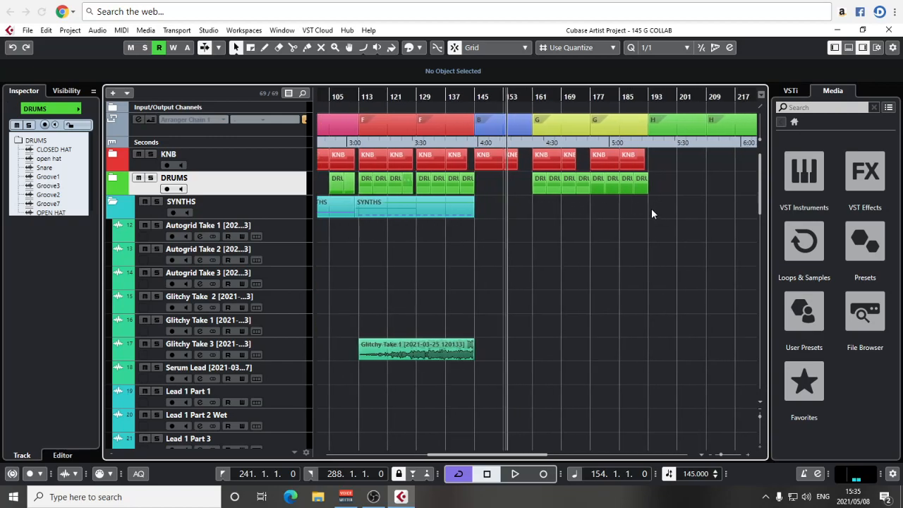
{"action": "scroll", "coordinate": [652, 212], "scroll_direction": "down", "scroll_amount": 4}
{"action": "scroll", "coordinate": [685, 244], "scroll_direction": "right", "scroll_amount": 3}
{"action": "scroll", "coordinate": [613, 236], "scroll_direction": "down", "scroll_amount": 1}
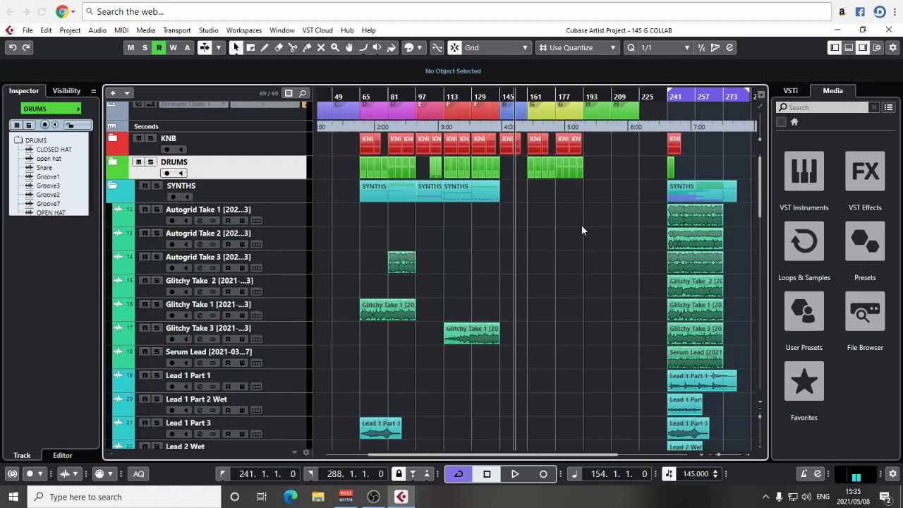
{"action": "scroll", "coordinate": [584, 231], "scroll_direction": "down", "scroll_amount": 1}
{"action": "scroll", "coordinate": [589, 233], "scroll_direction": "right", "scroll_amount": 1}
{"action": "left_click_drag", "start_coordinate": [675, 339], "coordinate": [543, 352]}
Audition the start of section G from bar 161, and stop playback.
{"action": "scroll", "coordinate": [551, 285], "scroll_direction": "up", "scroll_amount": 5}
{"action": "scroll", "coordinate": [642, 279], "scroll_direction": "right", "scroll_amount": 1}
{"action": "scroll", "coordinate": [639, 283], "scroll_direction": "up", "scroll_amount": 1}
{"action": "left_click", "coordinate": [494, 96]}
{"action": "key", "text": "space"}
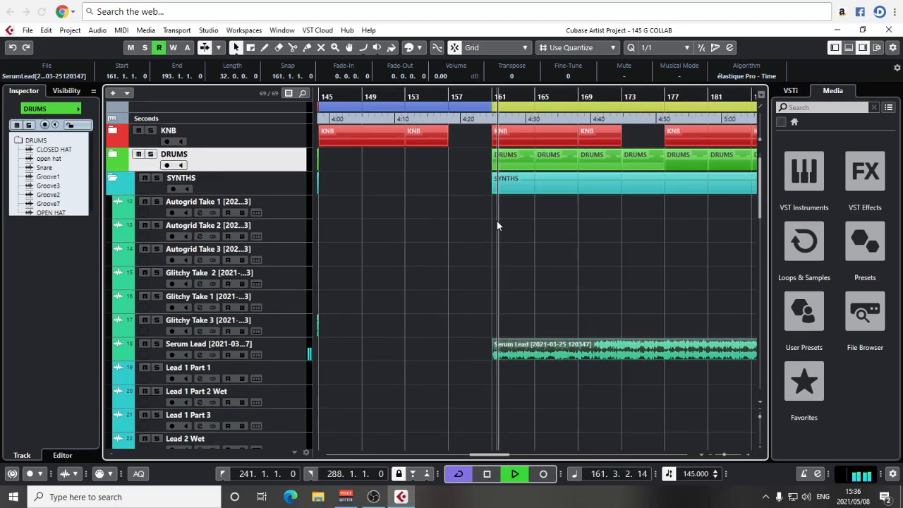
{"action": "key", "text": "space"}
{"action": "key", "text": "space"}
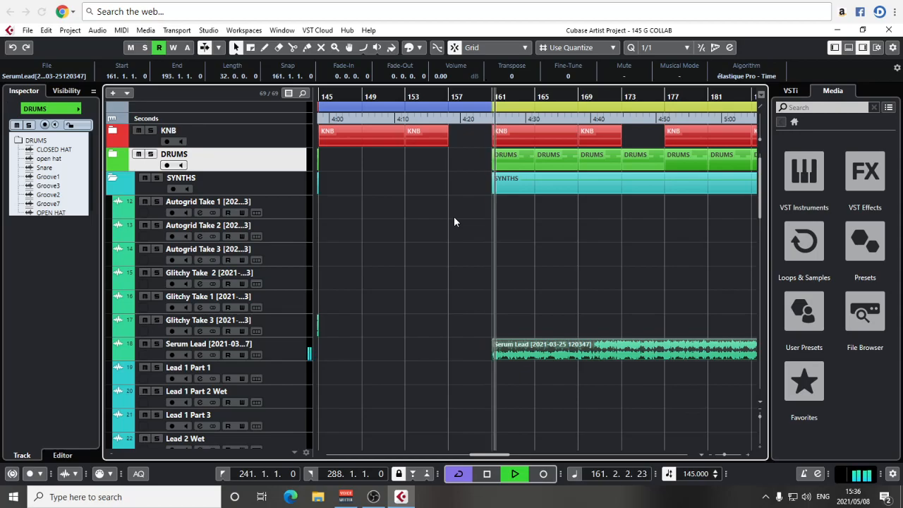
{"action": "scroll", "coordinate": [621, 278], "scroll_direction": "down", "scroll_amount": 4}
{"action": "scroll", "coordinate": [595, 303], "scroll_direction": "down", "scroll_amount": 5}
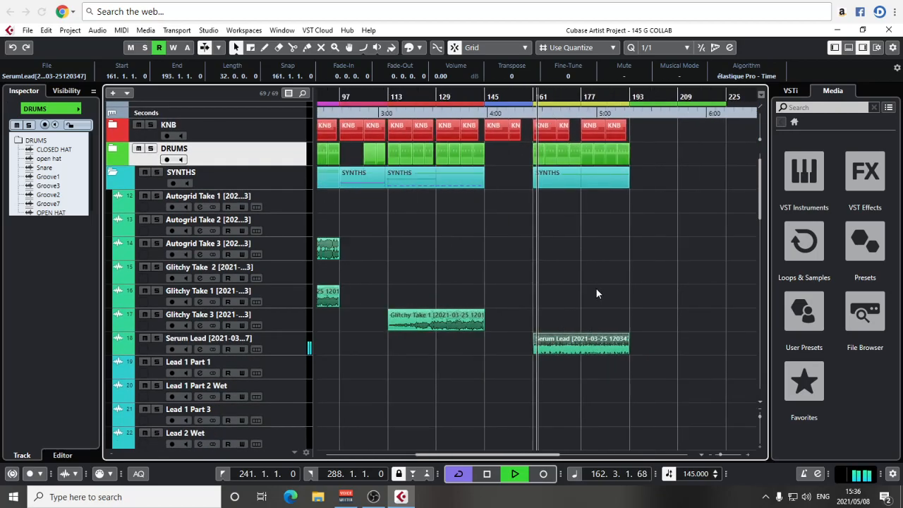
{"action": "scroll", "coordinate": [596, 307], "scroll_direction": "up", "scroll_amount": 2}
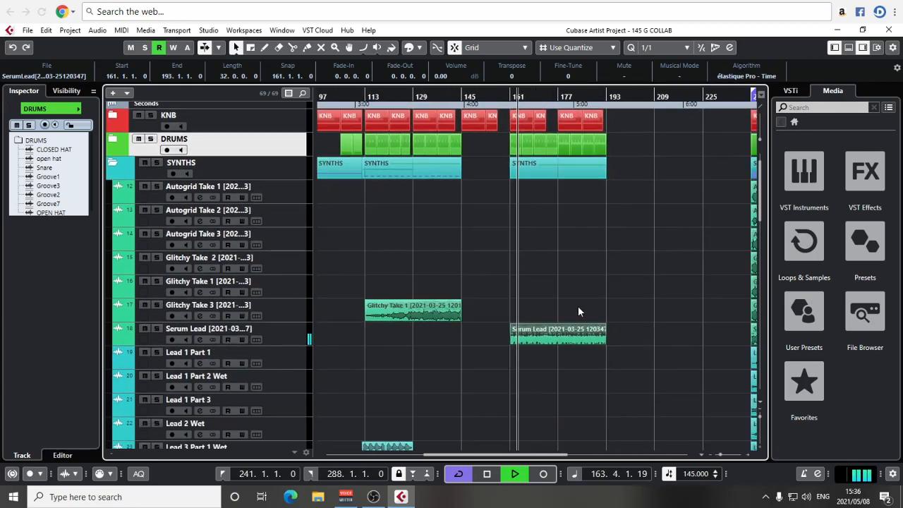
{"action": "key", "text": "space"}
Copy the Glitchy Take 2 clip from bar 241 to bar 177, and split the copy at bar 193.
{"action": "scroll", "coordinate": [604, 318], "scroll_direction": "down", "scroll_amount": 4}
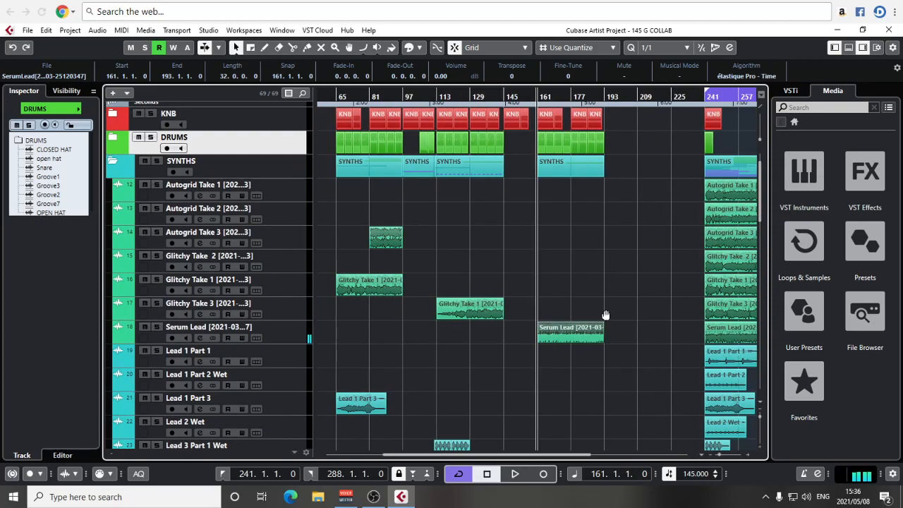
{"action": "left_click_drag", "start_coordinate": [689, 280], "coordinate": [561, 279]}
{"action": "scroll", "coordinate": [632, 303], "scroll_direction": "up", "scroll_amount": 1}
{"action": "scroll", "coordinate": [632, 304], "scroll_direction": "up", "scroll_amount": 3}
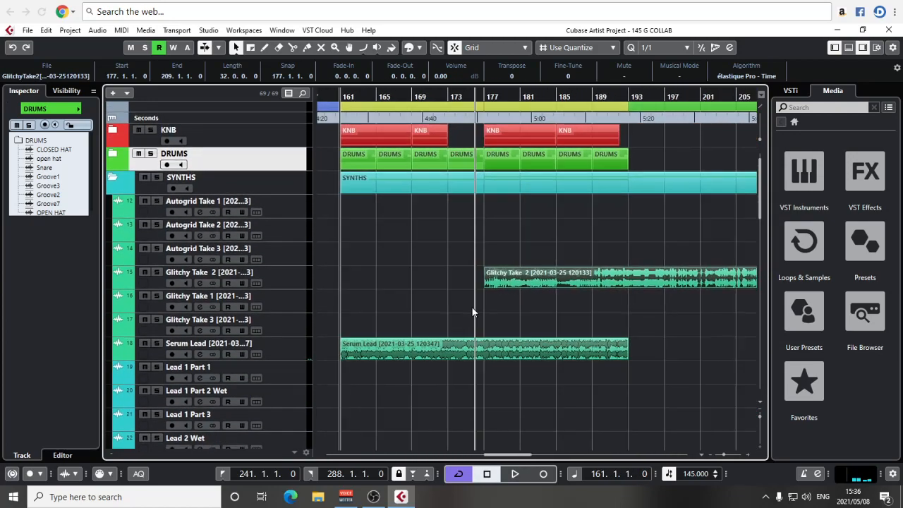
{"action": "left_click", "coordinate": [631, 276], "text": "alt"}
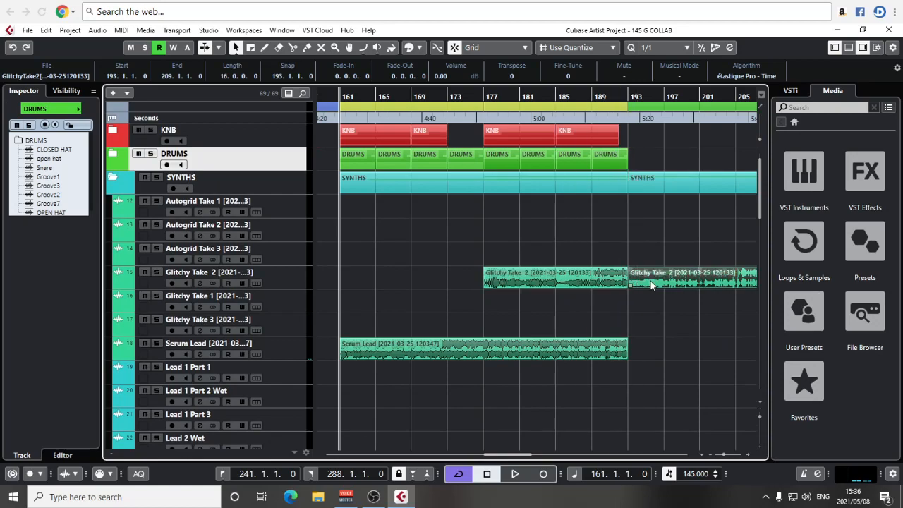
Delete the Glitchy Take 2 part after bar 193, audition section G from bar 176, and stop playback.
{"action": "key", "text": "Delete"}
{"action": "key", "text": "space"}
{"action": "left_click", "coordinate": [475, 110]}
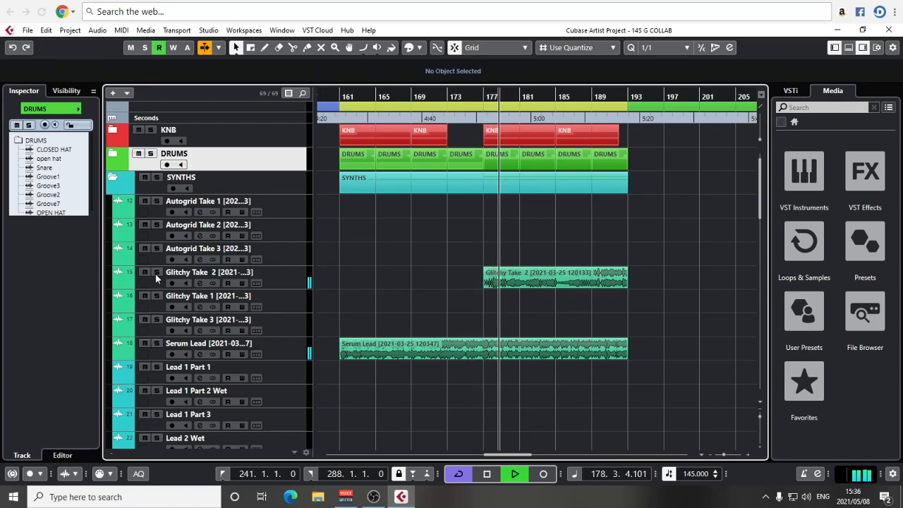
{"action": "key", "text": "g"}
{"action": "key", "text": "g"}
{"action": "key", "text": "g"}
{"action": "key", "text": "g"}
{"action": "key", "text": "g"}
{"action": "key", "text": "g"}
{"action": "key", "text": "g"}
{"action": "key", "text": "g"}
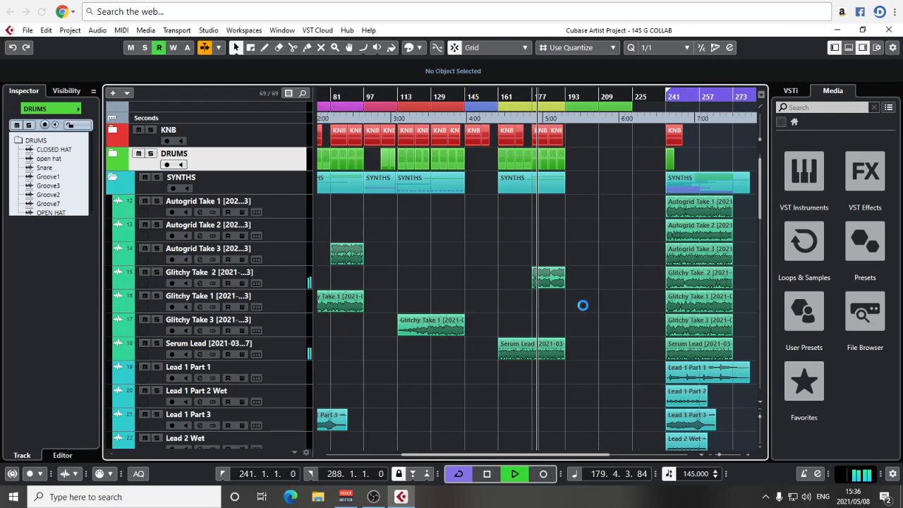
{"action": "scroll", "coordinate": [603, 282], "scroll_direction": "down", "scroll_amount": 3}
{"action": "scroll", "coordinate": [598, 275], "scroll_direction": "up", "scroll_amount": 4}
{"action": "key", "text": "space"}
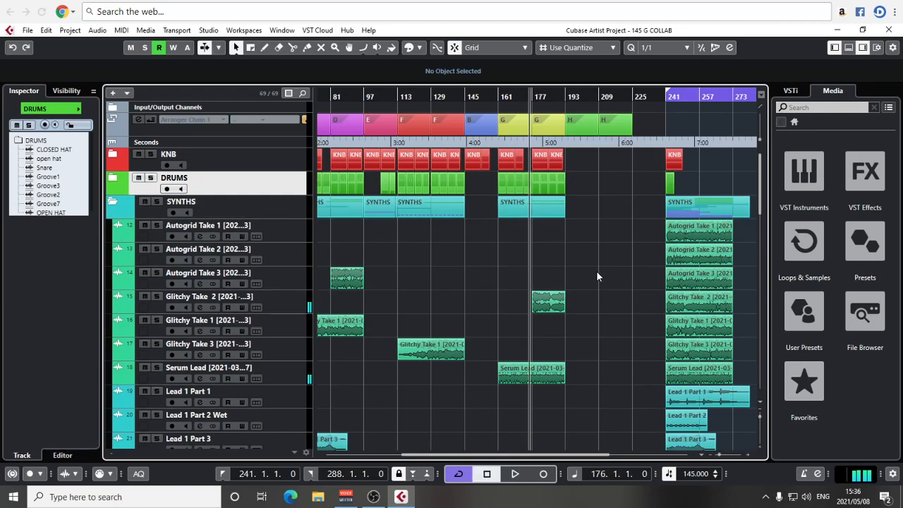
Shorten the Serum Lead clip at bar 161 so that it ends at bar 177.
{"action": "key", "text": "g"}
{"action": "key", "text": "g"}
{"action": "scroll", "coordinate": [586, 240], "scroll_direction": "down", "scroll_amount": 3}
{"action": "scroll", "coordinate": [586, 240], "scroll_direction": "up", "scroll_amount": 3}
{"action": "key", "text": "h"}
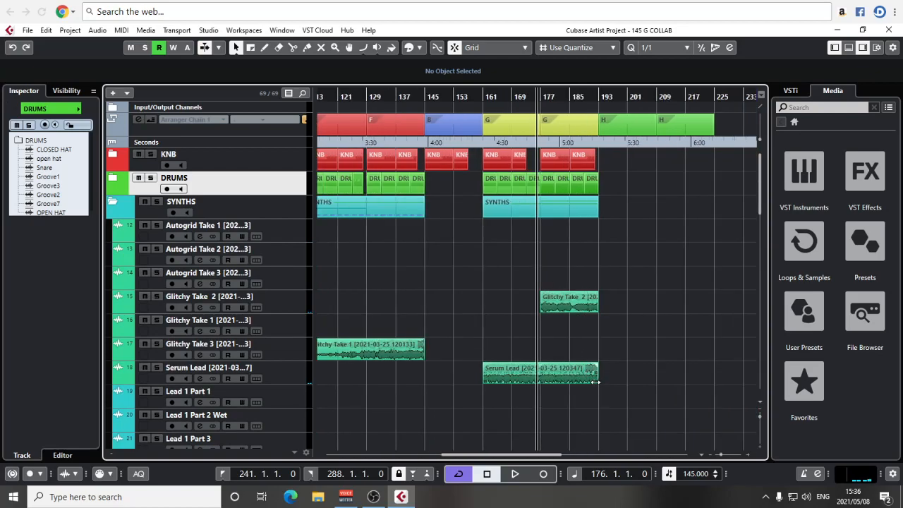
{"action": "left_click_drag", "start_coordinate": [598, 377], "coordinate": [541, 374]}
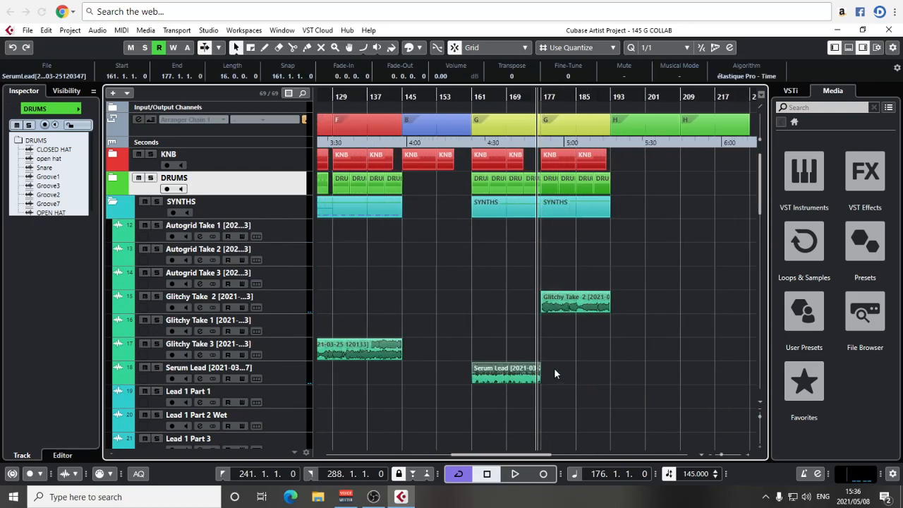
Copy the Patch 6 (Lead Dadda Triad) clip from bar 241 to bar 177 on its own track.
{"action": "scroll", "coordinate": [552, 370], "scroll_direction": "down", "scroll_amount": 10}
{"action": "key", "text": "g"}
{"action": "key", "text": "g"}
{"action": "scroll", "coordinate": [593, 266], "scroll_direction": "down", "scroll_amount": 3}
{"action": "scroll", "coordinate": [593, 267], "scroll_direction": "up", "scroll_amount": 6}
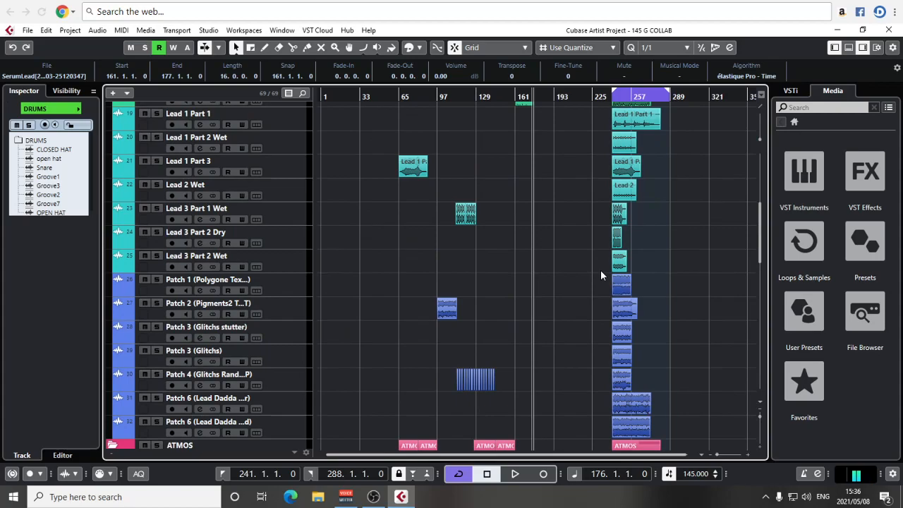
{"action": "scroll", "coordinate": [590, 342], "scroll_direction": "up", "scroll_amount": 3}
{"action": "scroll", "coordinate": [597, 336], "scroll_direction": "down", "scroll_amount": 5}
{"action": "left_click", "coordinate": [596, 326]}
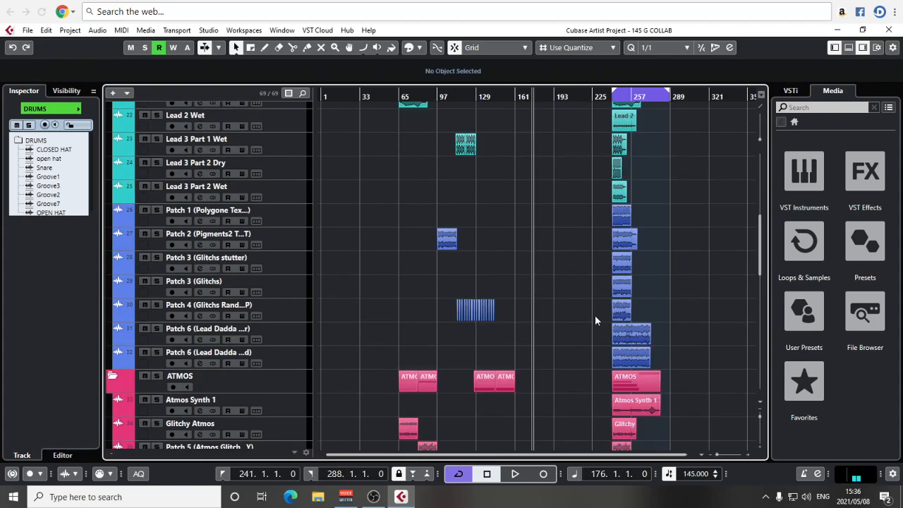
{"action": "key", "text": "h"}
{"action": "key", "text": "h"}
{"action": "key", "text": "h"}
{"action": "scroll", "coordinate": [621, 291], "scroll_direction": "right", "scroll_amount": 4}
{"action": "left_click_drag", "start_coordinate": [639, 358], "coordinate": [444, 360]}
{"action": "scroll", "coordinate": [450, 359], "scroll_direction": "up", "scroll_amount": 10}
{"action": "scroll", "coordinate": [450, 359], "scroll_direction": "down", "scroll_amount": 10}
{"action": "key", "text": "h"}
{"action": "key", "text": "h"}
{"action": "key", "text": "h"}
{"action": "left_click_drag", "start_coordinate": [587, 361], "coordinate": [583, 364]}
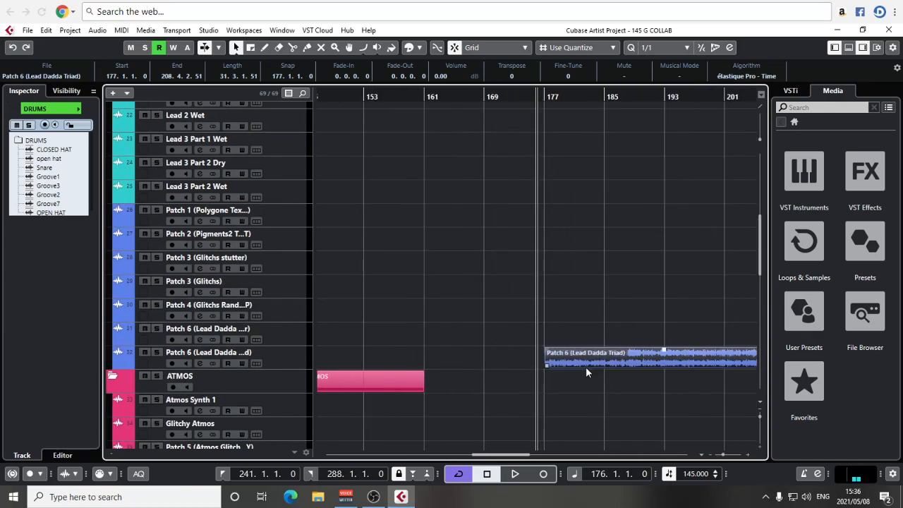
Start playback from bar 176 and shorten the copied Patch 6 (Lead Dadda Triad) clip to end at bar 193.
{"action": "scroll", "coordinate": [589, 368], "scroll_direction": "right", "scroll_amount": 2}
{"action": "key", "text": "space"}
{"action": "left_click_drag", "start_coordinate": [678, 373], "coordinate": [558, 374]}
Audition the Patch 6 (Lead Dadda Triad) track soloed and in the full mix, look over the ATMOS and FX tracks, and stop playback.
{"action": "scroll", "coordinate": [558, 375], "scroll_direction": "up", "scroll_amount": 8}
{"action": "scroll", "coordinate": [559, 375], "scroll_direction": "down", "scroll_amount": 10}
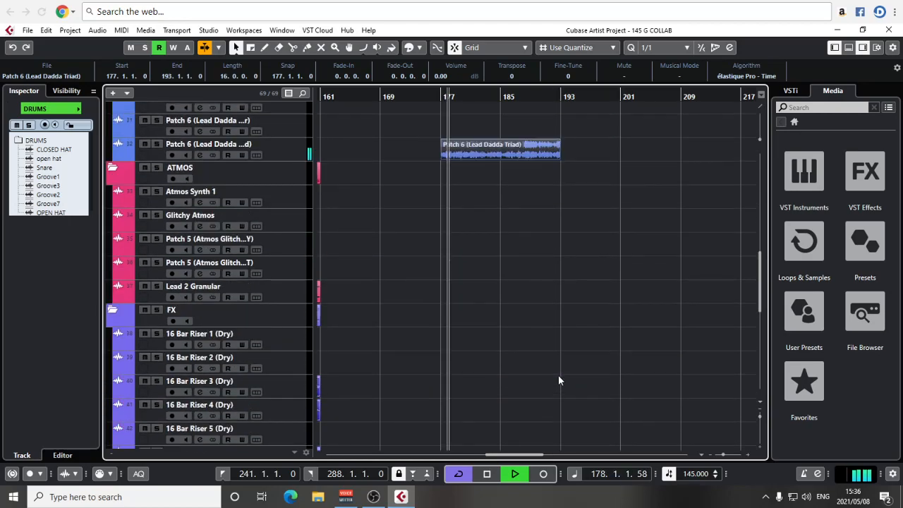
{"action": "scroll", "coordinate": [536, 302], "scroll_direction": "up", "scroll_amount": 3}
{"action": "left_click", "coordinate": [158, 283]}
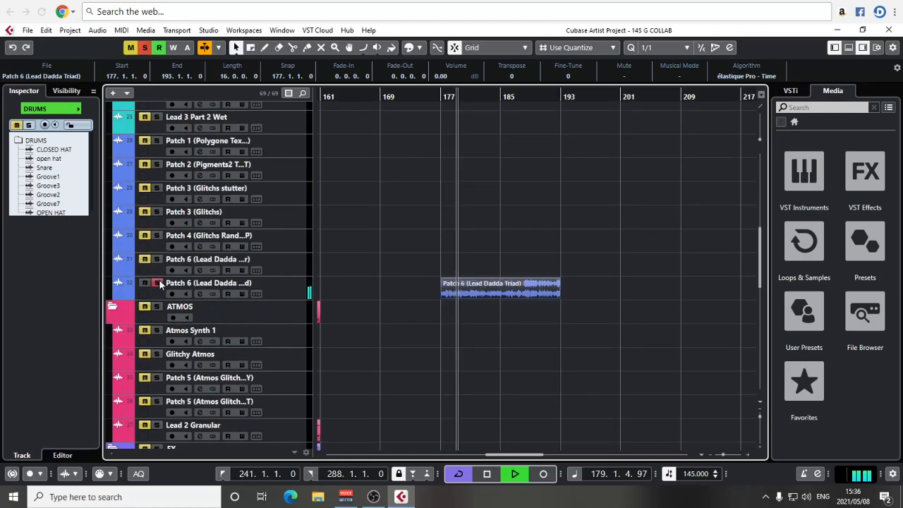
{"action": "left_click", "coordinate": [159, 283]}
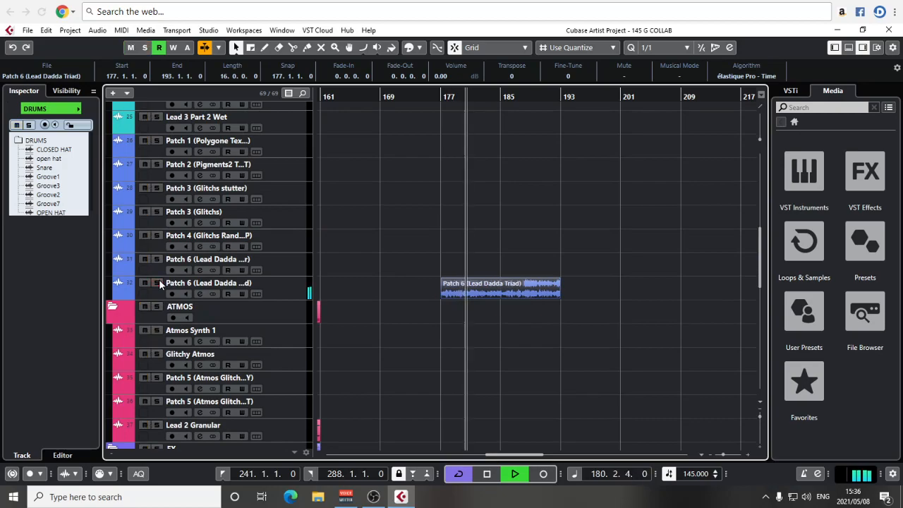
{"action": "scroll", "coordinate": [613, 348], "scroll_direction": "down", "scroll_amount": 2}
{"action": "scroll", "coordinate": [534, 331], "scroll_direction": "down", "scroll_amount": 2}
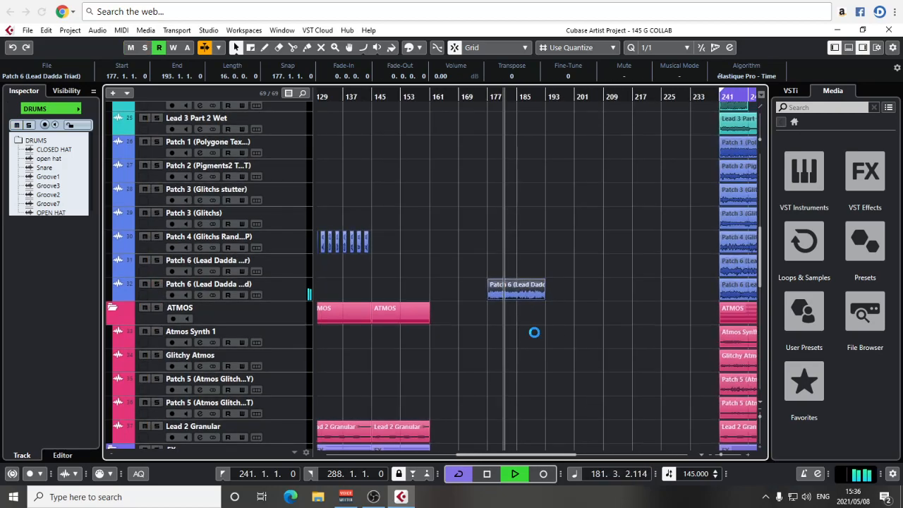
{"action": "scroll", "coordinate": [558, 308], "scroll_direction": "down", "scroll_amount": 2}
{"action": "scroll", "coordinate": [565, 274], "scroll_direction": "down", "scroll_amount": 1}
{"action": "scroll", "coordinate": [579, 292], "scroll_direction": "down", "scroll_amount": 3}
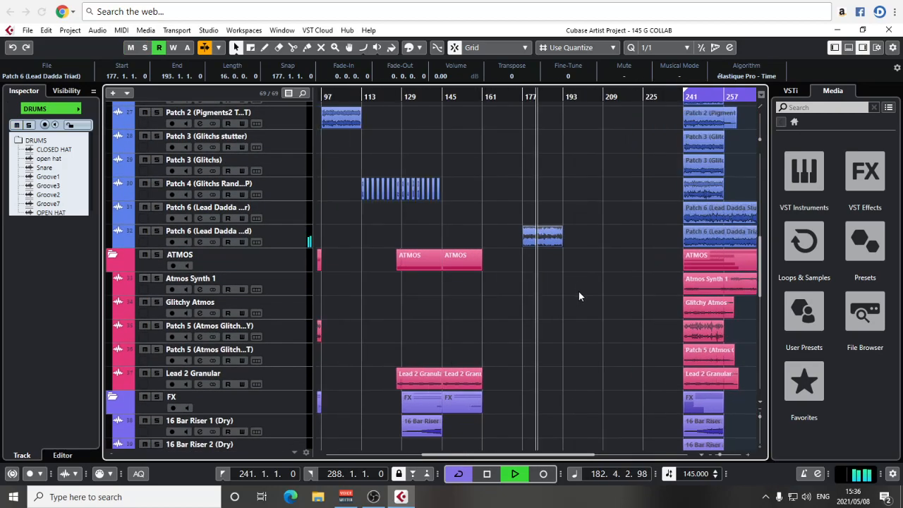
{"action": "scroll", "coordinate": [582, 297], "scroll_direction": "down", "scroll_amount": 5}
{"action": "scroll", "coordinate": [581, 297], "scroll_direction": "up", "scroll_amount": 1}
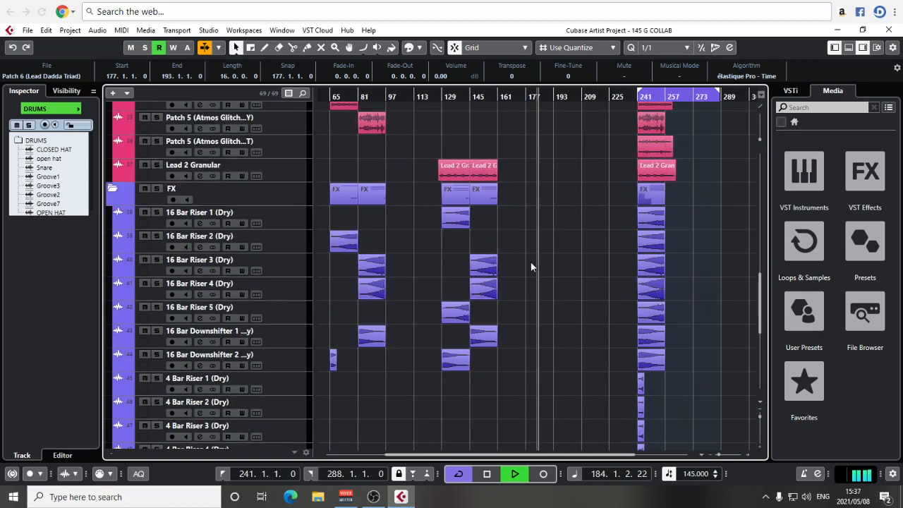
{"action": "key", "text": "space"}
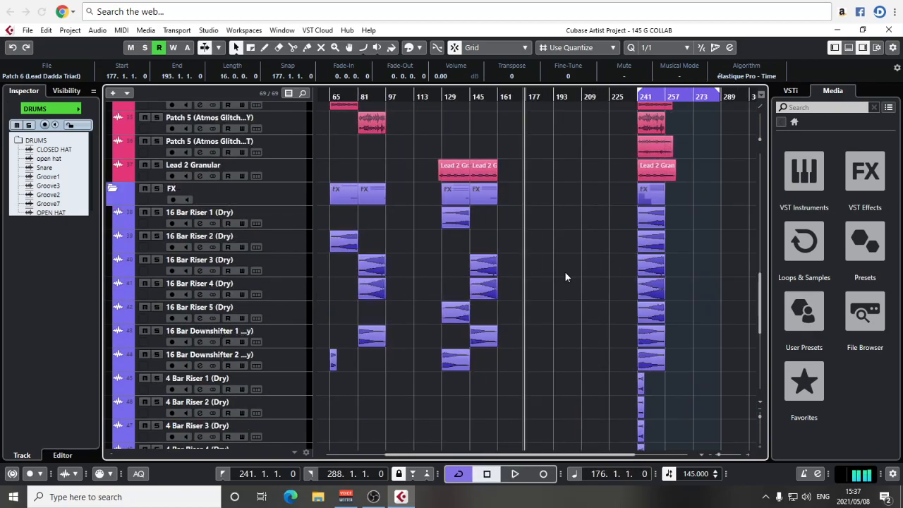
Collapse the SYNTHS and ATMOS folder tracks.
{"action": "scroll", "coordinate": [565, 277], "scroll_direction": "up", "scroll_amount": 5}
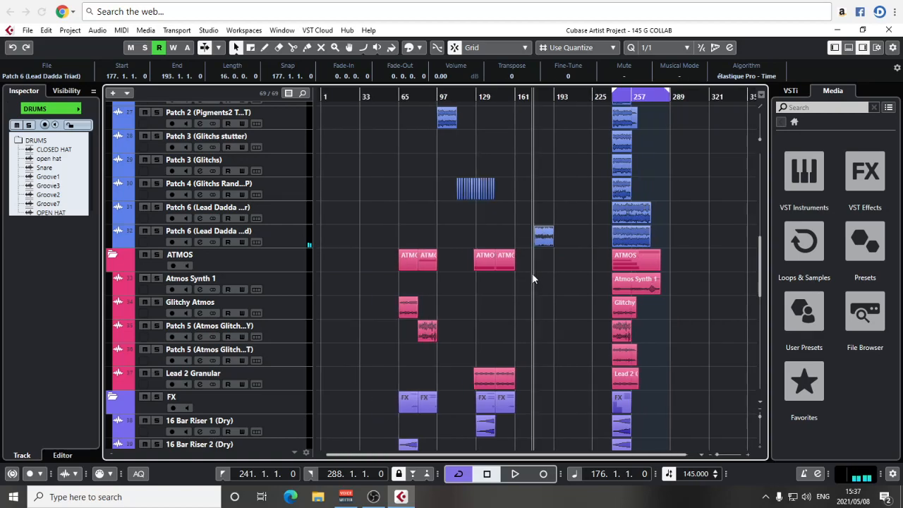
{"action": "scroll", "coordinate": [473, 255], "scroll_direction": "up", "scroll_amount": 15}
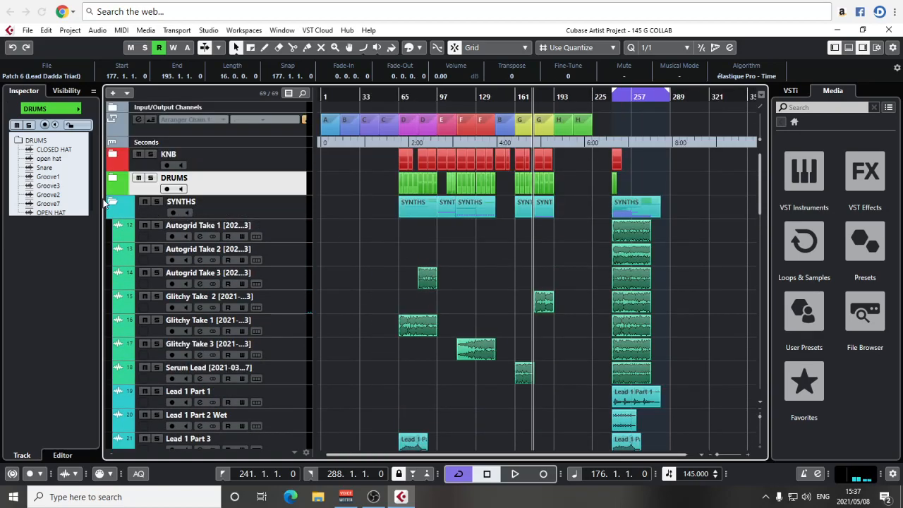
{"action": "left_click", "coordinate": [111, 203]}
{"action": "left_click", "coordinate": [114, 225]}
Copy the ATMOS and FX range from bars 65 to 97 to bar 161 with the range selection tool.
{"action": "right_click", "coordinate": [462, 264]}
{"action": "left_click", "coordinate": [481, 260]}
{"action": "left_click_drag", "start_coordinate": [437, 224], "coordinate": [400, 401]}
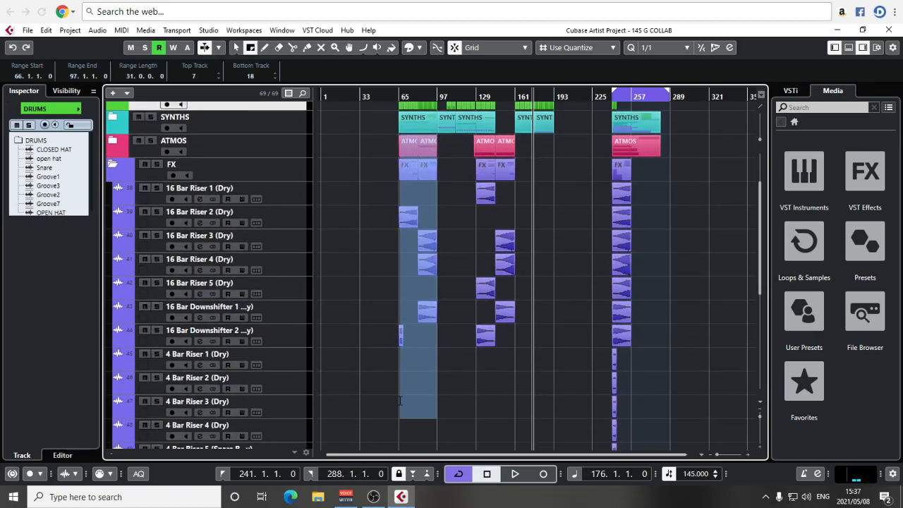
{"action": "scroll", "coordinate": [438, 249], "scroll_direction": "up", "scroll_amount": 3}
{"action": "key", "text": "h"}
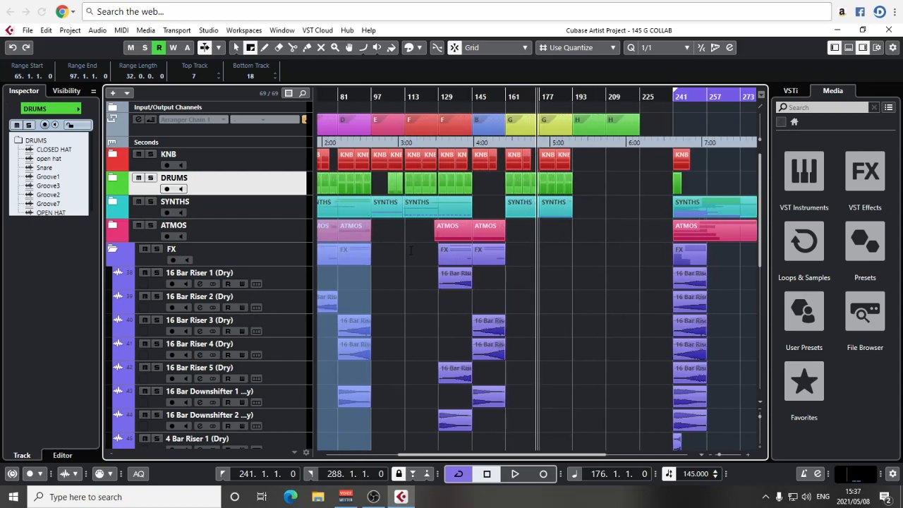
{"action": "left_click_drag", "start_coordinate": [335, 233], "coordinate": [534, 234]}
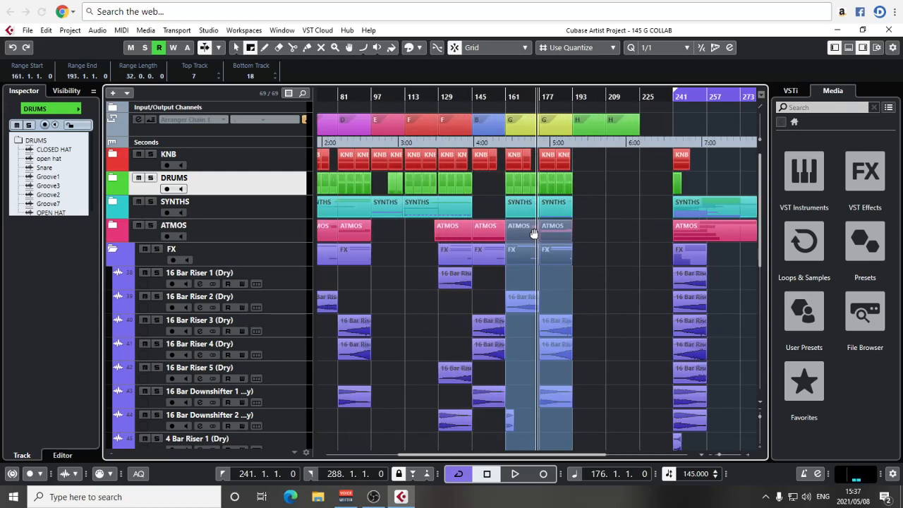
Play the transition into section G from shortly before bar 161, and return to the object selection tool.
{"action": "left_click", "coordinate": [499, 96]}
{"action": "key", "text": "space"}
{"action": "right_click", "coordinate": [580, 283]}
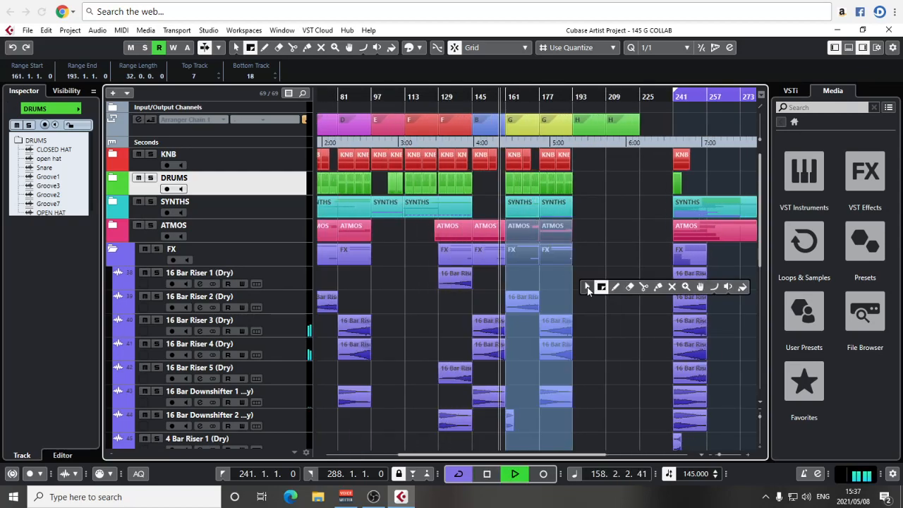
{"action": "left_click", "coordinate": [587, 287]}
Examine the copied ATMOS and FX clips in section G between bars 161 and 193 during playback.
{"action": "key", "text": "h"}
{"action": "key", "text": "h"}
{"action": "key", "text": "h"}
{"action": "key", "text": "h"}
{"action": "key", "text": "h"}
{"action": "key", "text": "h"}
{"action": "key", "text": "h"}
{"action": "key", "text": "h"}
{"action": "key", "text": "h"}
{"action": "key", "text": "h"}
{"action": "key", "text": "h"}
{"action": "key", "text": "h"}
{"action": "key", "text": "g"}
{"action": "key", "text": "g"}
{"action": "key", "text": "g"}
{"action": "key", "text": "g"}
{"action": "key", "text": "g"}
{"action": "key", "text": "g"}
{"action": "key", "text": "g"}
{"action": "left_click", "coordinate": [585, 354]}
{"action": "key", "text": "g"}
{"action": "key", "text": "g"}
{"action": "key", "text": "g"}
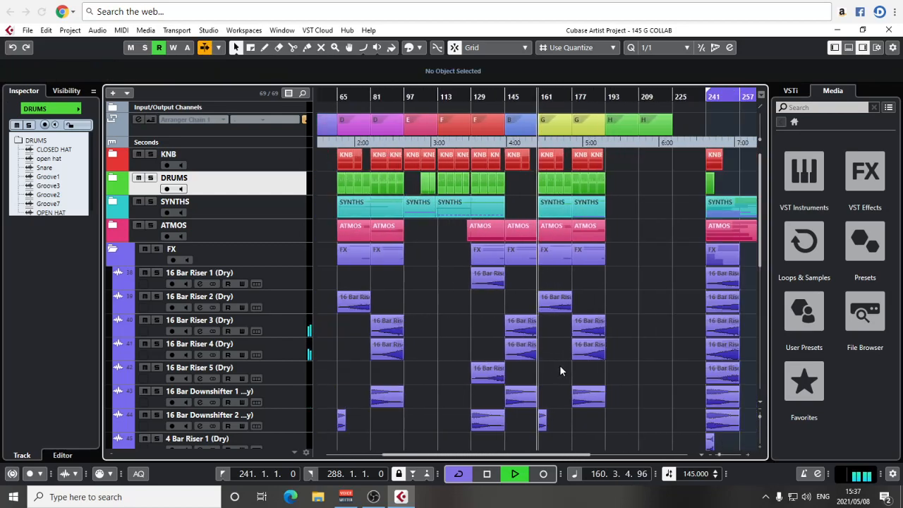
{"action": "key", "text": "h"}
{"action": "key", "text": "h"}
{"action": "key", "text": "h"}
{"action": "key", "text": "h"}
{"action": "key", "text": "h"}
{"action": "key", "text": "h"}
{"action": "key", "text": "h"}
{"action": "key", "text": "h"}
{"action": "scroll", "coordinate": [580, 337], "scroll_direction": "down", "scroll_amount": 3}
{"action": "key", "text": "g"}
{"action": "key", "text": "g"}
{"action": "key", "text": "g"}
{"action": "scroll", "coordinate": [565, 311], "scroll_direction": "up", "scroll_amount": 1}
{"action": "key", "text": "g"}
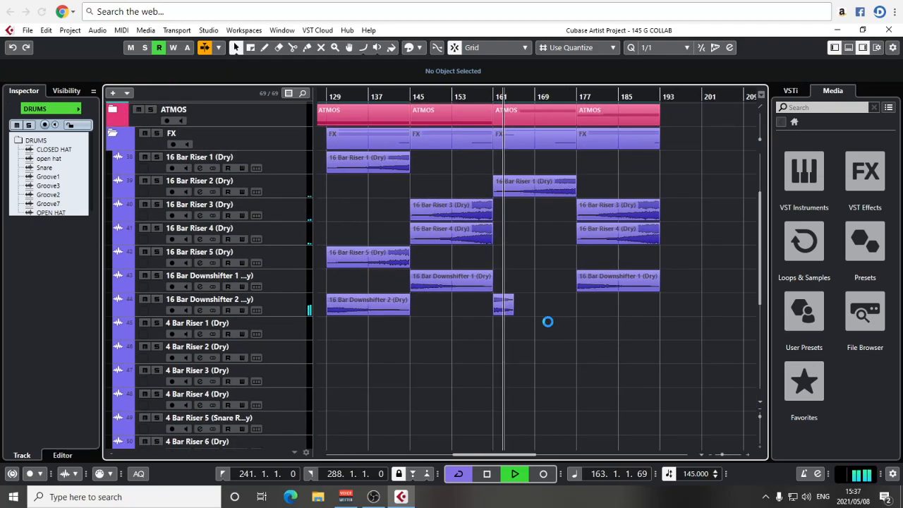
{"action": "key", "text": "g"}
{"action": "scroll", "coordinate": [593, 337], "scroll_direction": "up", "scroll_amount": 5}
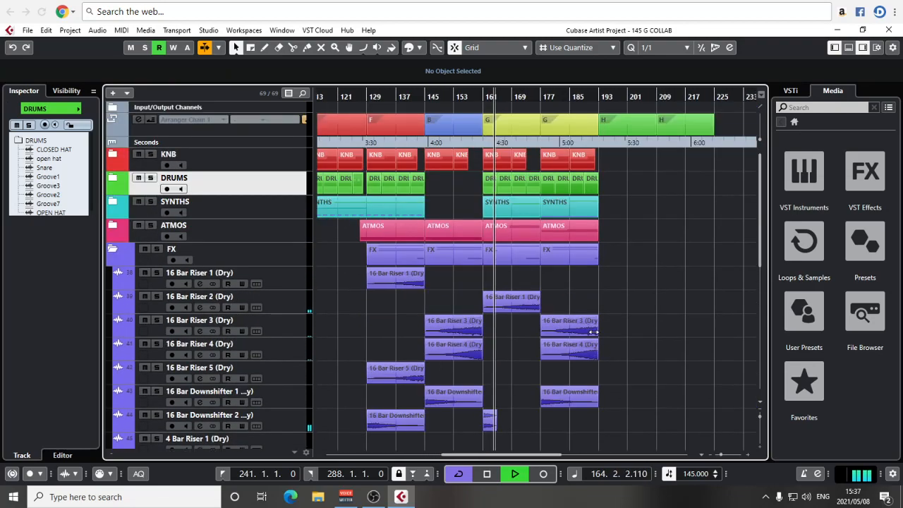
{"action": "scroll", "coordinate": [577, 308], "scroll_direction": "down", "scroll_amount": 10}
{"action": "scroll", "coordinate": [578, 308], "scroll_direction": "up", "scroll_amount": 11}
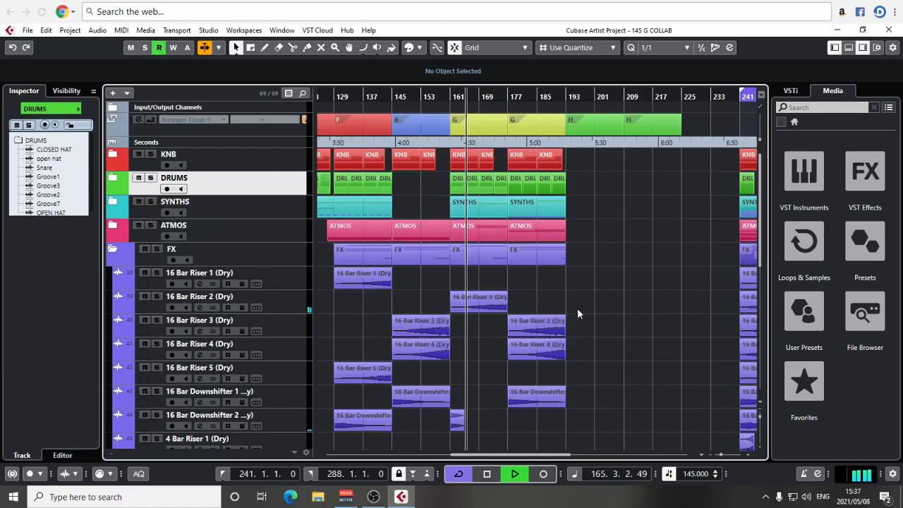
{"action": "key", "text": "g"}
{"action": "key", "text": "g"}
{"action": "scroll", "coordinate": [599, 268], "scroll_direction": "down", "scroll_amount": 1}
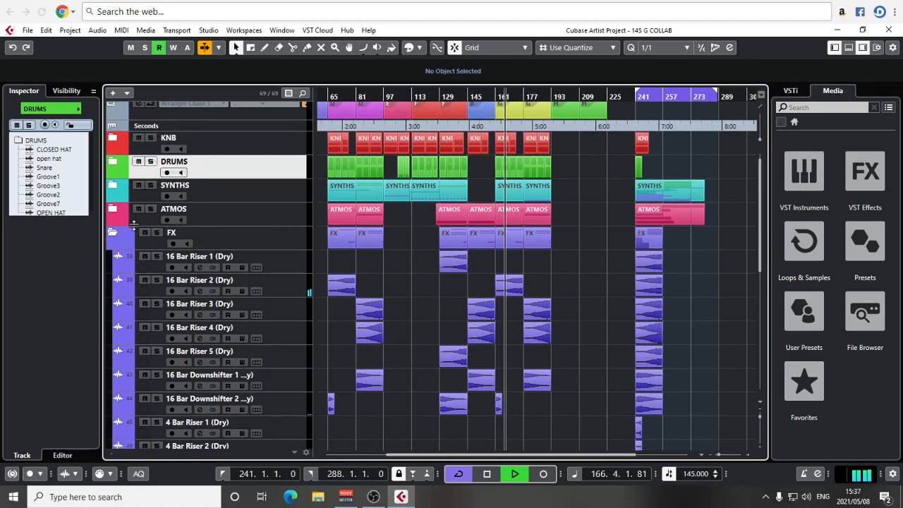
Expand the ATMOS and SYNTHS folder tracks, and zoom the tracks to 1 row in height.
{"action": "left_click", "coordinate": [114, 235]}
{"action": "left_click", "coordinate": [114, 248]}
{"action": "left_click", "coordinate": [113, 225]}
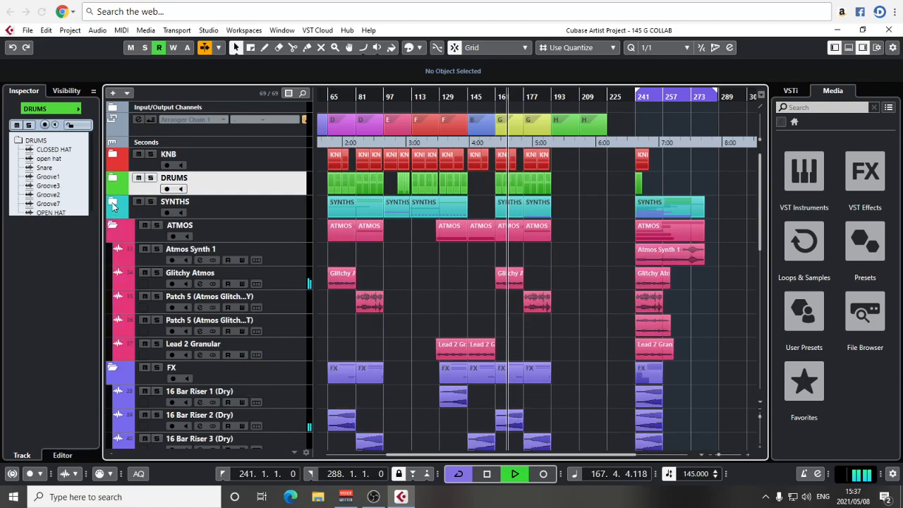
{"action": "left_click", "coordinate": [112, 203]}
{"action": "left_click", "coordinate": [760, 401]}
{"action": "left_click", "coordinate": [781, 282]}
{"action": "left_click", "coordinate": [760, 402]}
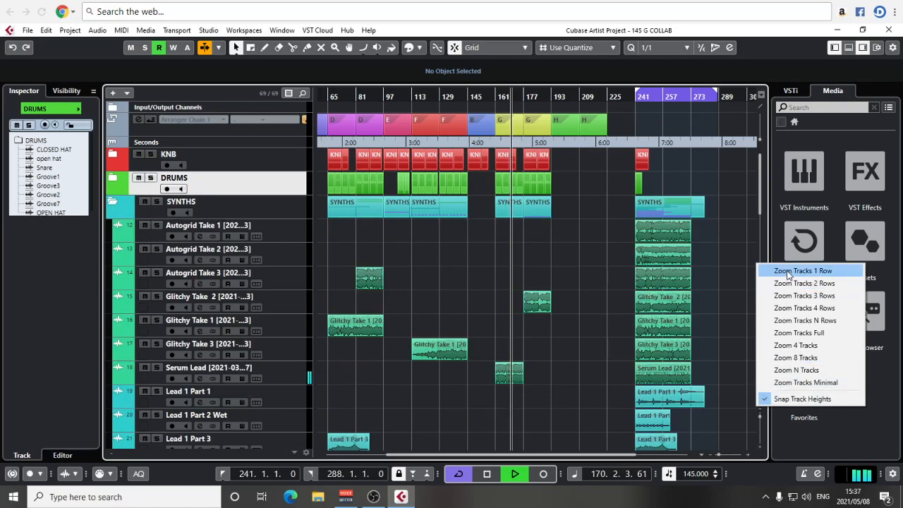
{"action": "left_click", "coordinate": [783, 269]}
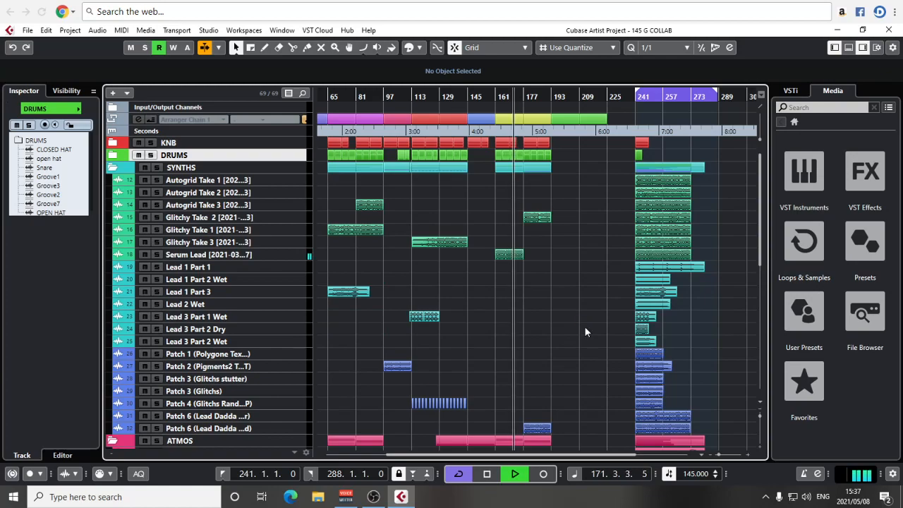
Review the section G atmosphere, riser and downshifter clips down to the last FX track during playback.
{"action": "scroll", "coordinate": [575, 301], "scroll_direction": "down", "scroll_amount": 3}
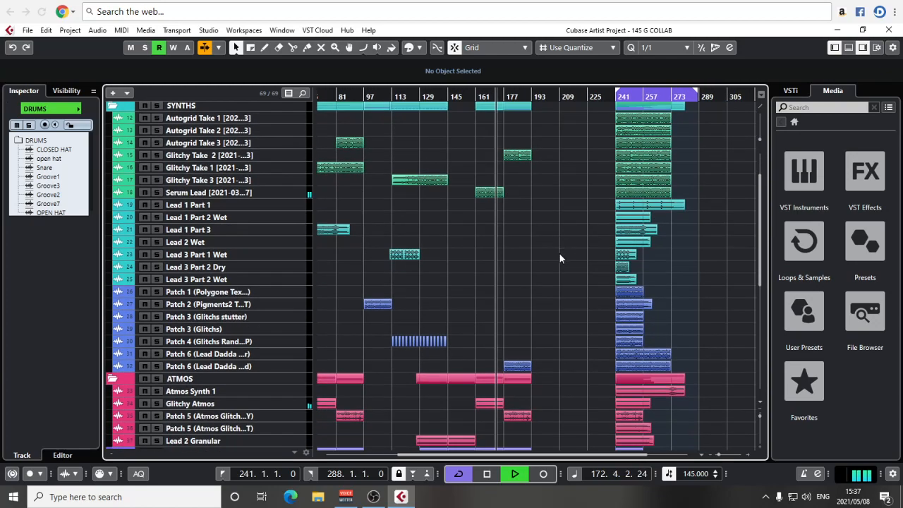
{"action": "scroll", "coordinate": [562, 250], "scroll_direction": "down", "scroll_amount": 6}
{"action": "key", "text": "h"}
{"action": "key", "text": "h"}
{"action": "key", "text": "h"}
{"action": "key", "text": "h"}
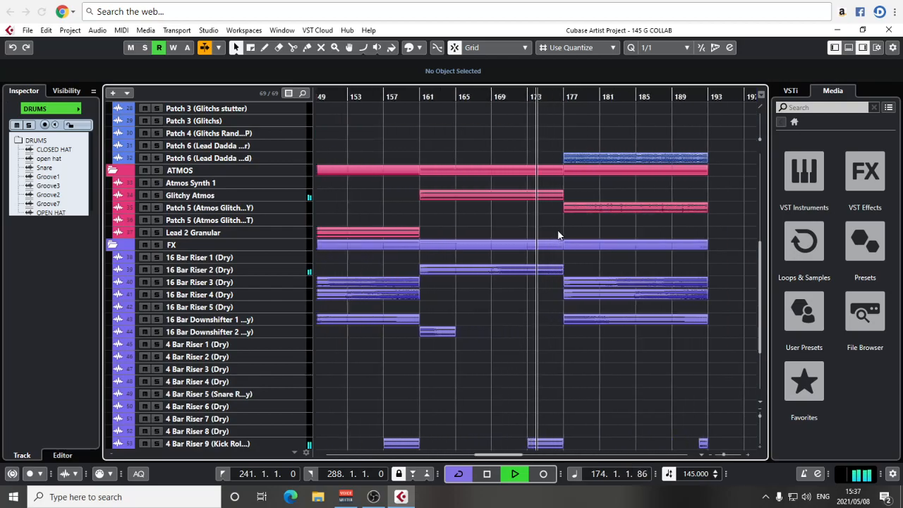
{"action": "scroll", "coordinate": [565, 290], "scroll_direction": "down", "scroll_amount": 3}
{"action": "key", "text": "g"}
{"action": "key", "text": "g"}
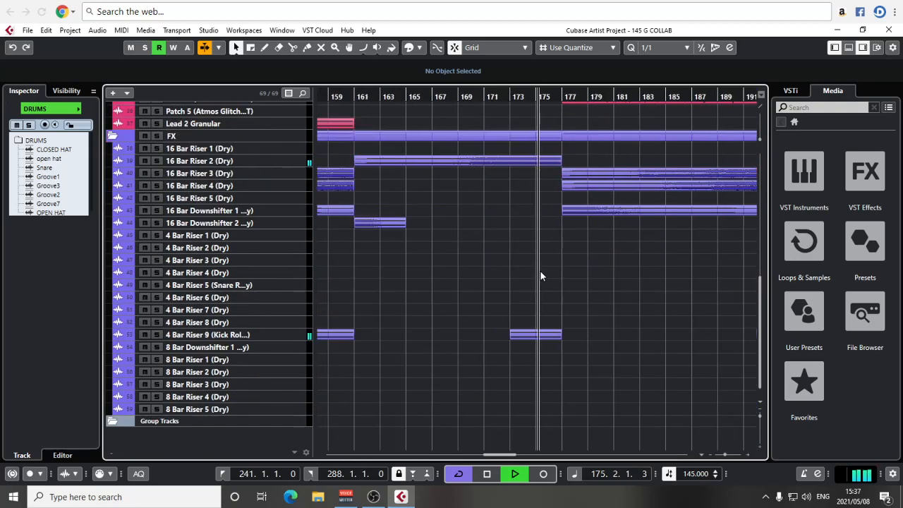
{"action": "key", "text": "g"}
Review the synth clips of section G around bar 177 while listening to its second half.
{"action": "scroll", "coordinate": [550, 286], "scroll_direction": "up", "scroll_amount": 10}
{"action": "scroll", "coordinate": [551, 286], "scroll_direction": "down", "scroll_amount": 3}
{"action": "scroll", "coordinate": [551, 291], "scroll_direction": "up", "scroll_amount": 5}
{"action": "key", "text": "h"}
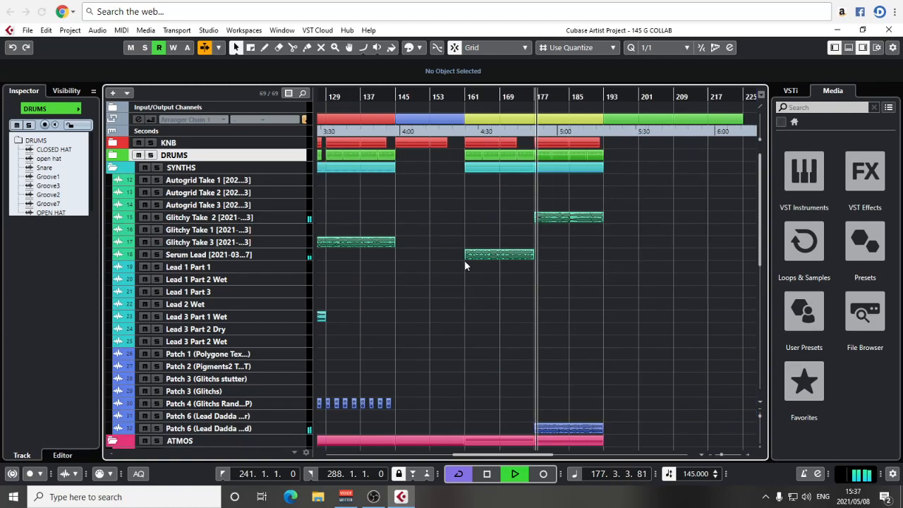
{"action": "key", "text": "h"}
{"action": "key", "text": "h"}
{"action": "key", "text": "h"}
{"action": "key", "text": "h"}
{"action": "key", "text": "h"}
{"action": "key", "text": "g"}
{"action": "key", "text": "g"}
{"action": "key", "text": "g"}
{"action": "key", "text": "g"}
{"action": "key", "text": "g"}
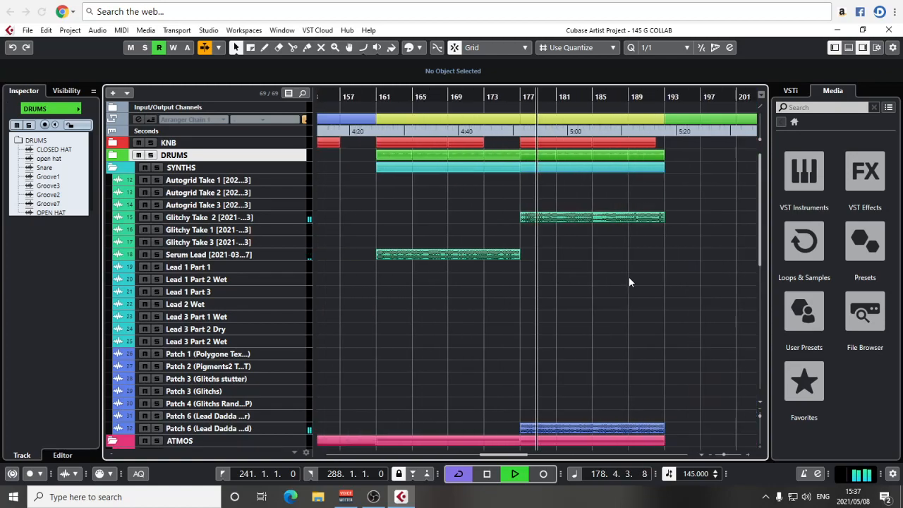
{"action": "key", "text": "h"}
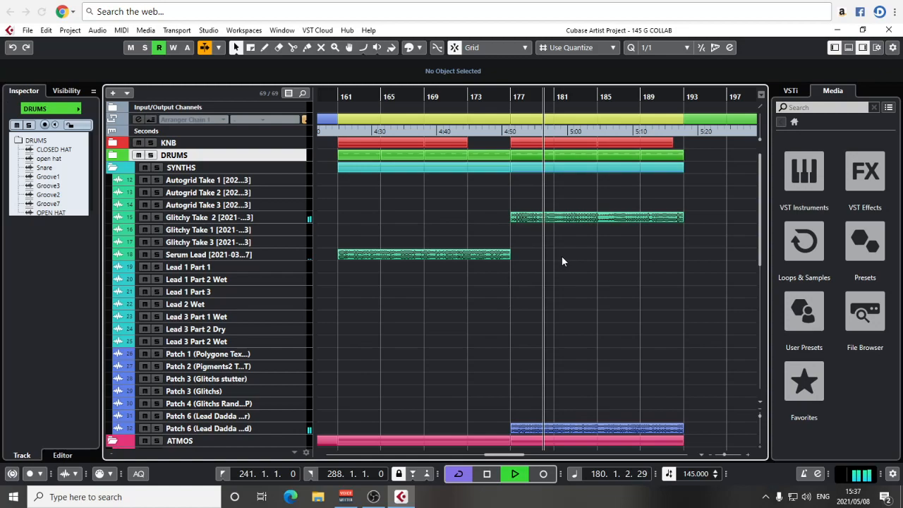
Review the synth and FX clips of section G, including 16 Bar Riser 4 between bars 177 and 193, during playback.
{"action": "left_click_drag", "start_coordinate": [618, 312], "coordinate": [559, 300]}
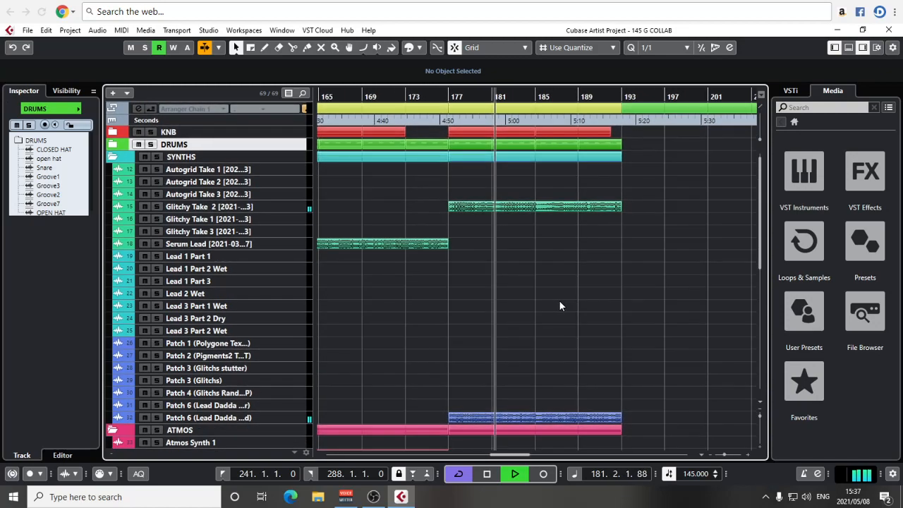
{"action": "left_click_drag", "start_coordinate": [623, 283], "coordinate": [590, 285]}
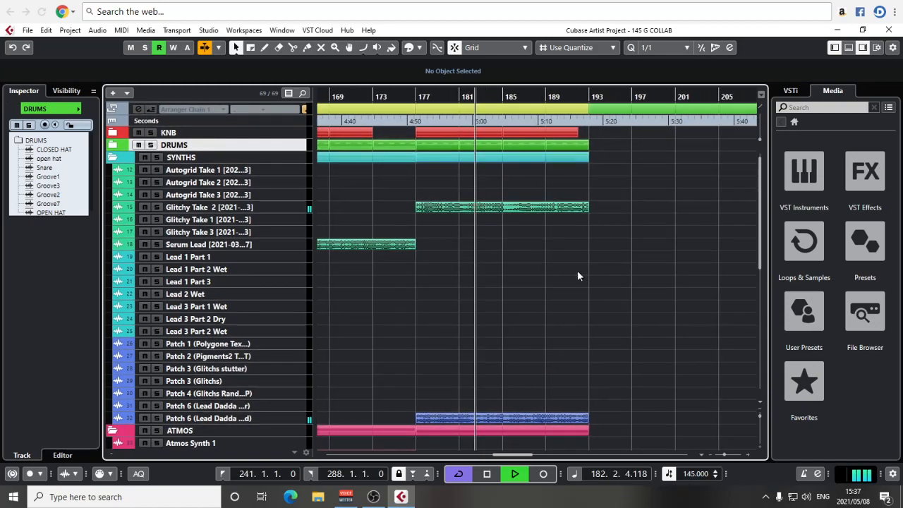
{"action": "scroll", "coordinate": [579, 274], "scroll_direction": "down", "scroll_amount": 7}
{"action": "key", "text": "g"}
{"action": "key", "text": "g"}
{"action": "key", "text": "g"}
{"action": "key", "text": "g"}
{"action": "key", "text": "g"}
{"action": "key", "text": "g"}
{"action": "left_click_drag", "start_coordinate": [630, 255], "coordinate": [574, 178]}
{"action": "left_click_drag", "start_coordinate": [590, 232], "coordinate": [547, 201]}
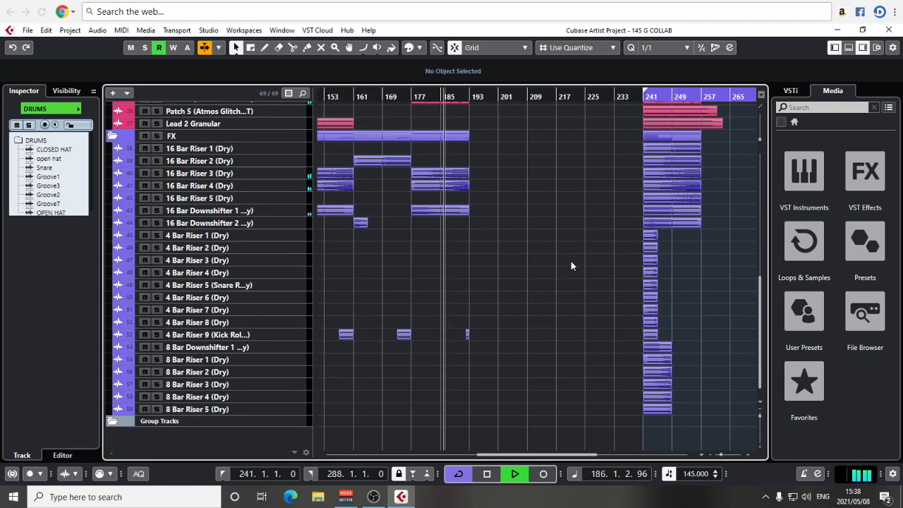
{"action": "key", "text": "h"}
{"action": "key", "text": "h"}
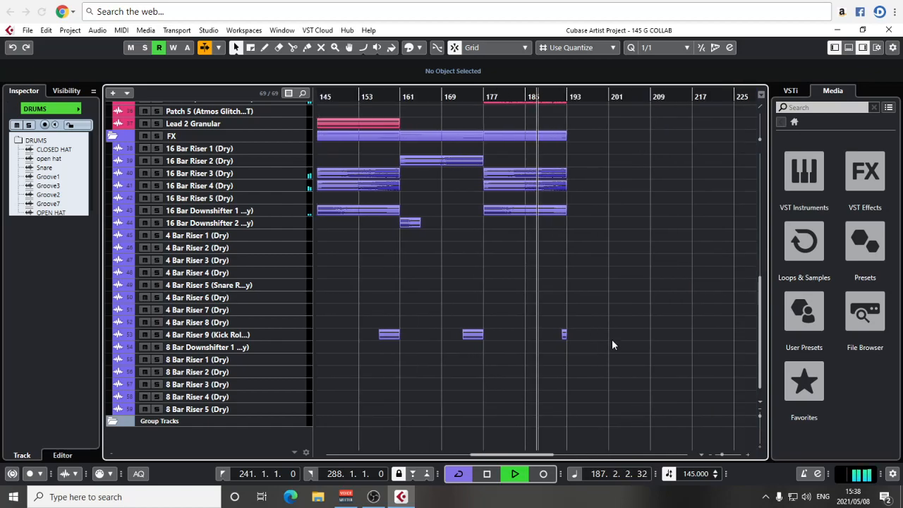
{"action": "left_click", "coordinate": [536, 183]}
{"action": "key", "text": "h"}
{"action": "key", "text": "h"}
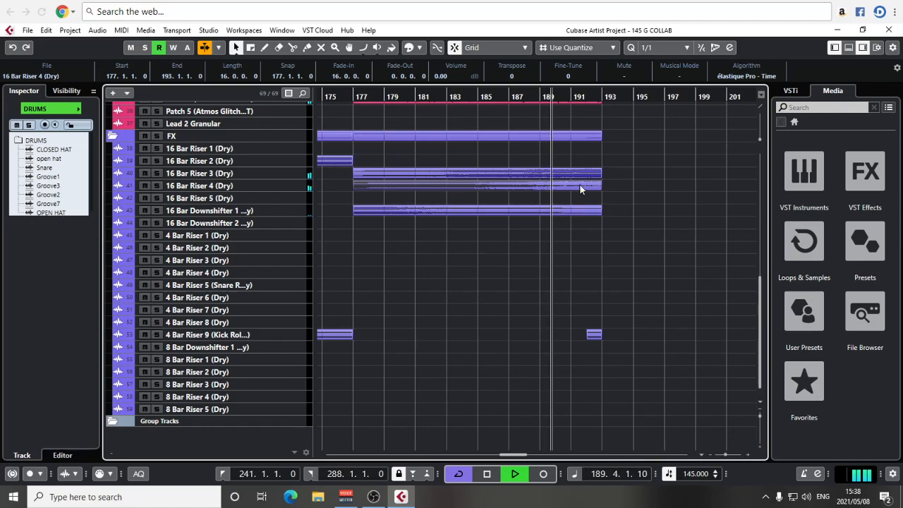
Survey the arrangement from the synth tracks down to the FX tracks, and stop playback after section G ends at bar 193.
{"action": "scroll", "coordinate": [621, 212], "scroll_direction": "up", "scroll_amount": 10}
{"action": "key", "text": "g"}
{"action": "key", "text": "g"}
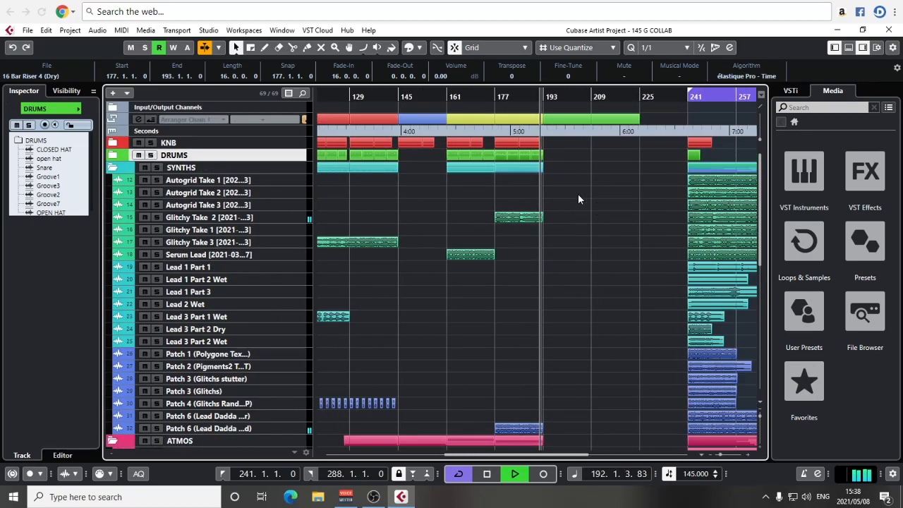
{"action": "scroll", "coordinate": [578, 194], "scroll_direction": "down", "scroll_amount": 8}
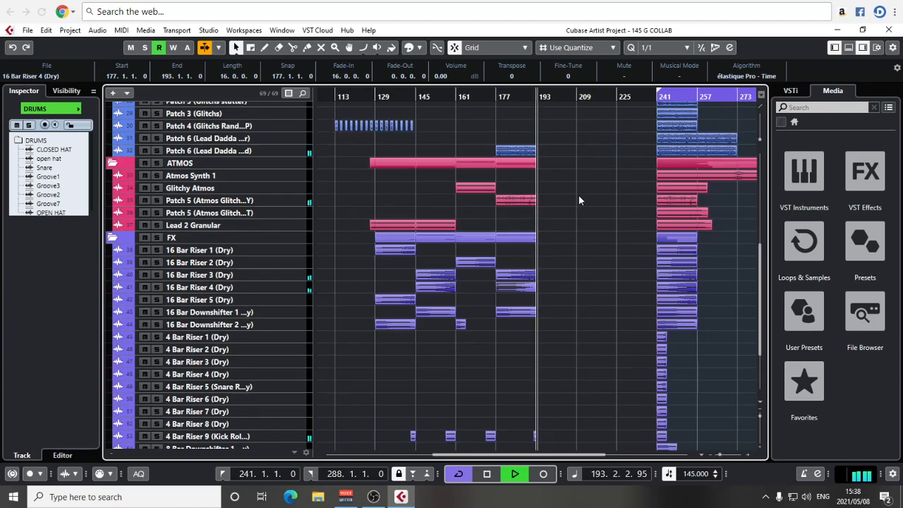
{"action": "key", "text": "g"}
{"action": "key", "text": "space"}
{"action": "key", "text": "g"}
{"action": "scroll", "coordinate": [579, 195], "scroll_direction": "up", "scroll_amount": 10}
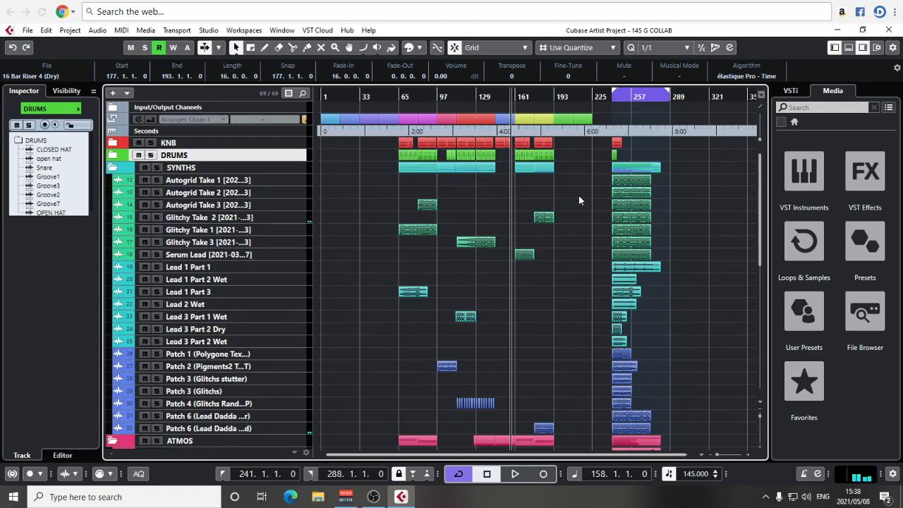
Place the playhead at bar 145, at the start of the break before section G.
{"action": "key", "text": "h"}
{"action": "scroll", "coordinate": [468, 190], "scroll_direction": "left", "scroll_amount": 2}
{"action": "left_click_drag", "start_coordinate": [387, 99], "coordinate": [543, 105]}
{"action": "key", "text": "h"}
{"action": "key", "text": "h"}
{"action": "key", "text": "h"}
{"action": "scroll", "coordinate": [425, 159], "scroll_direction": "right", "scroll_amount": 3}
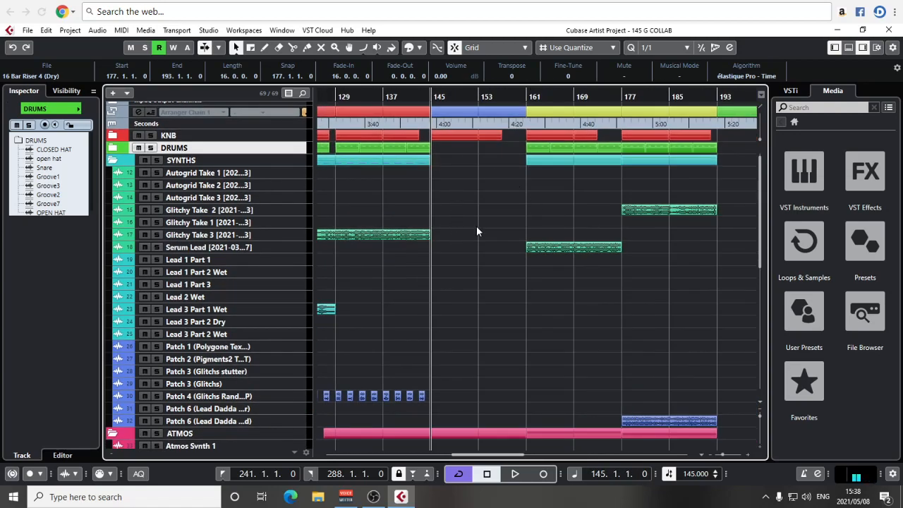
Set the locators around the Serum Lead clip spanning bars 161 to 177.
{"action": "scroll", "coordinate": [508, 215], "scroll_direction": "right", "scroll_amount": 1}
{"action": "left_click", "coordinate": [560, 223]}
{"action": "left_click", "coordinate": [567, 245]}
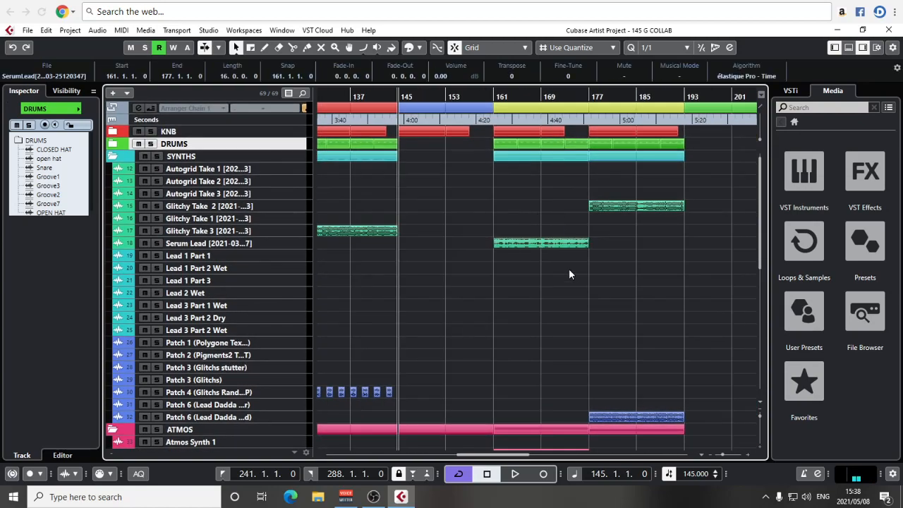
{"action": "key", "text": "p"}
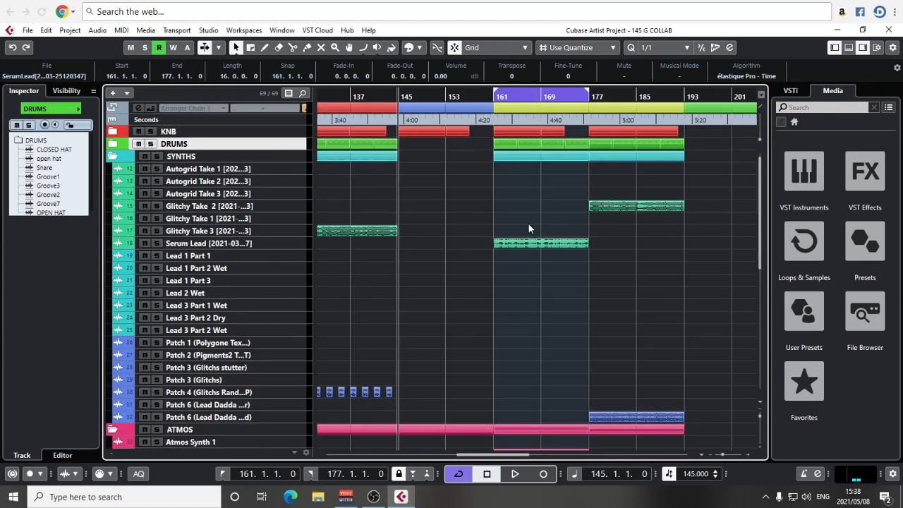
Solo the DRUMS folder and the Serum Lead track.
{"action": "left_click", "coordinate": [154, 145]}
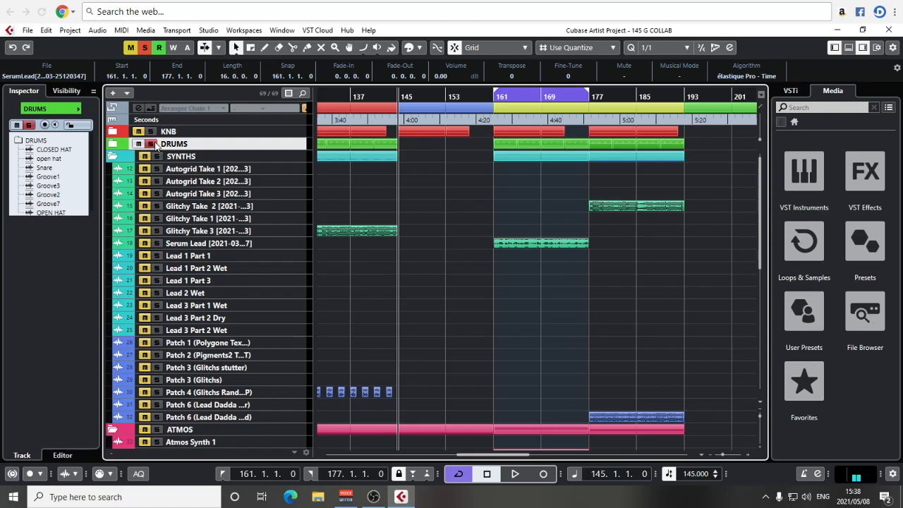
{"action": "left_click", "coordinate": [157, 242]}
{"action": "scroll", "coordinate": [521, 261], "scroll_direction": "down", "scroll_amount": 5}
{"action": "scroll", "coordinate": [520, 260], "scroll_direction": "up", "scroll_amount": 5}
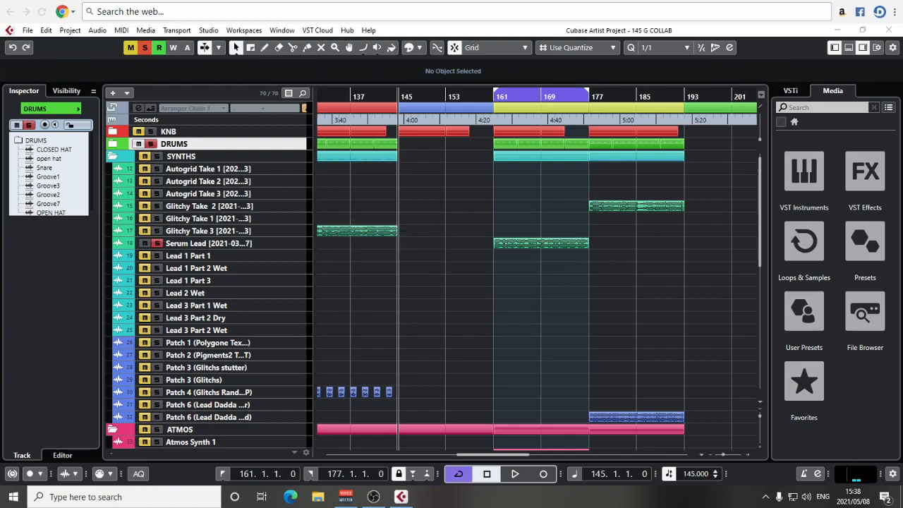
Move the buildup audio clip so it starts at bar 145, before section G.
{"action": "scroll", "coordinate": [430, 366], "scroll_direction": "down", "scroll_amount": 3}
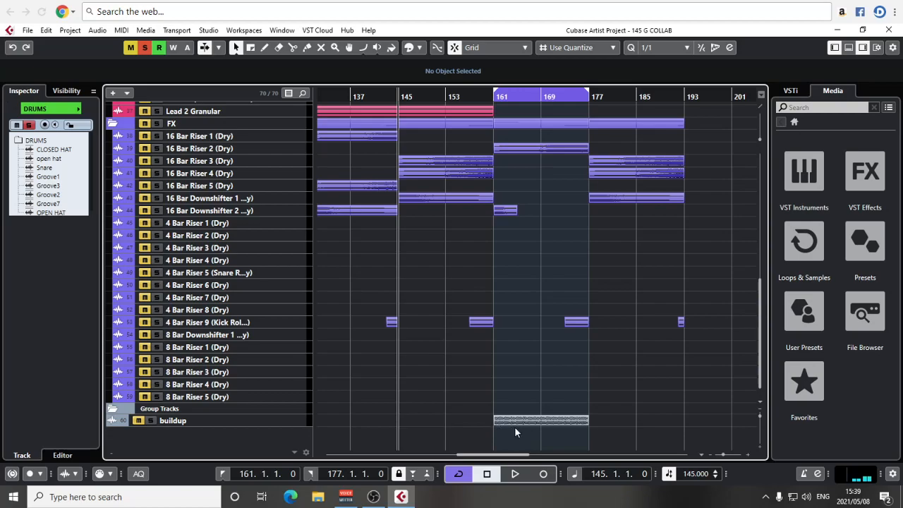
{"action": "left_click_drag", "start_coordinate": [536, 424], "coordinate": [476, 421]}
{"action": "scroll", "coordinate": [475, 414], "scroll_direction": "up", "scroll_amount": 10}
{"action": "scroll", "coordinate": [462, 388], "scroll_direction": "down", "scroll_amount": 10}
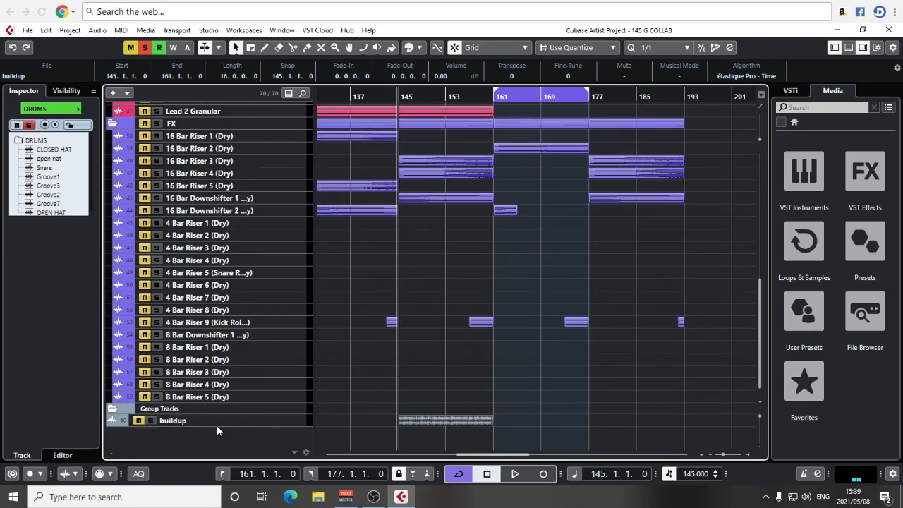
Insert FabFilter Pro-Q 3 in the buildup track's second insert slot, and add a High Cut band lowered to a low frequency.
{"action": "left_click", "coordinate": [279, 423]}
{"action": "left_click", "coordinate": [29, 277]}
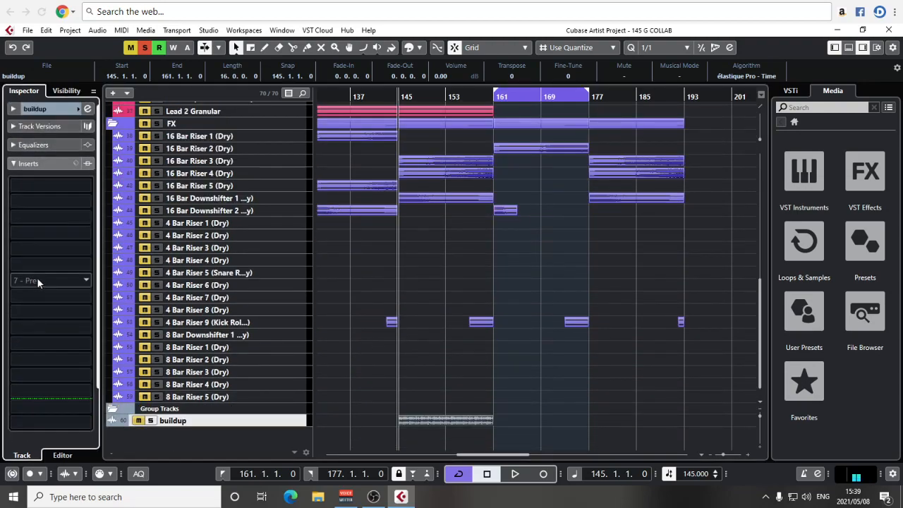
{"action": "left_click", "coordinate": [40, 202]}
{"action": "type", "text": "eq"}
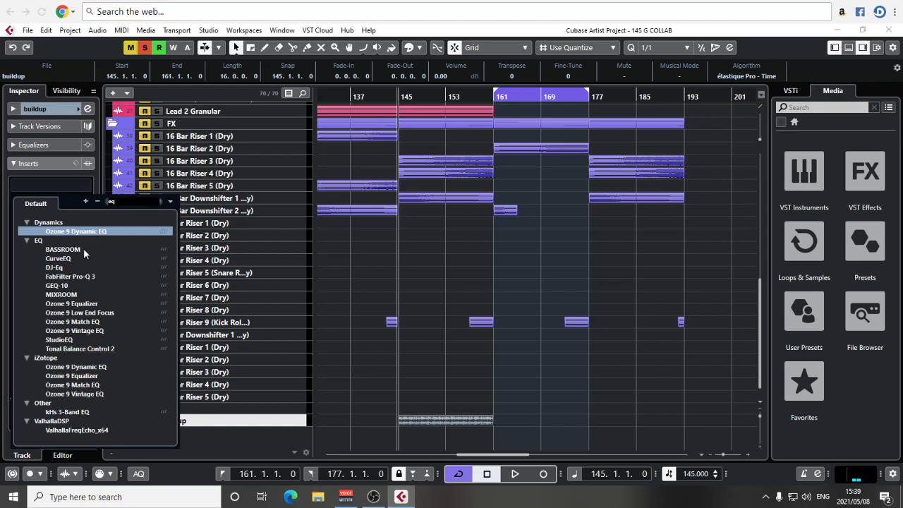
{"action": "left_click", "coordinate": [84, 278]}
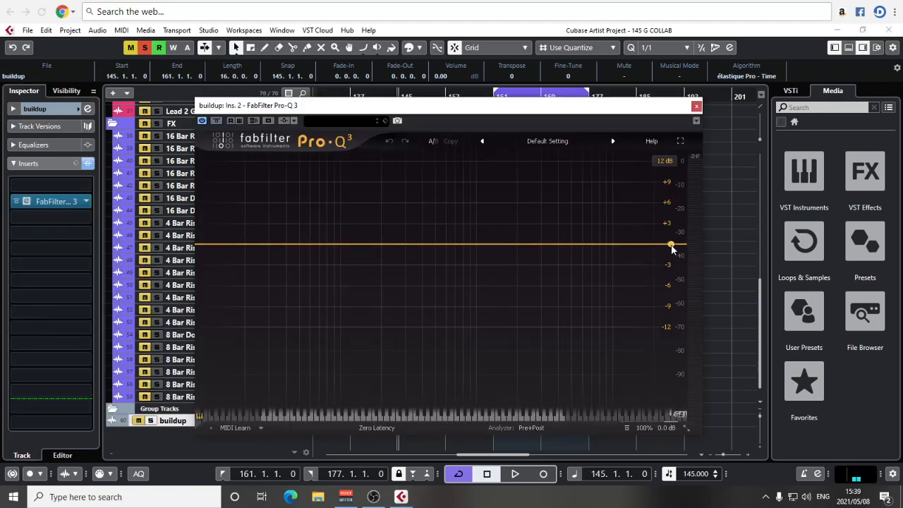
{"action": "left_click", "coordinate": [671, 246]}
{"action": "left_click_drag", "start_coordinate": [504, 383], "coordinate": [395, 382]}
Enable automation writing for Pro-Q 3, solo the buildup track, and record a rising High Cut frequency sweep from bar 145.
{"action": "left_click", "coordinate": [239, 122]}
{"action": "key", "text": "space"}
{"action": "left_click_drag", "start_coordinate": [270, 366], "coordinate": [271, 343]}
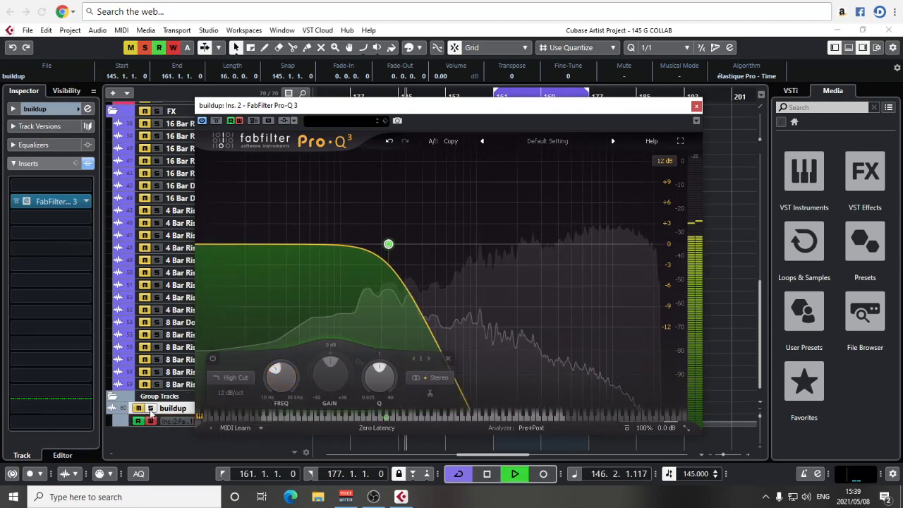
{"action": "left_click_drag", "start_coordinate": [333, 379], "coordinate": [338, 332]}
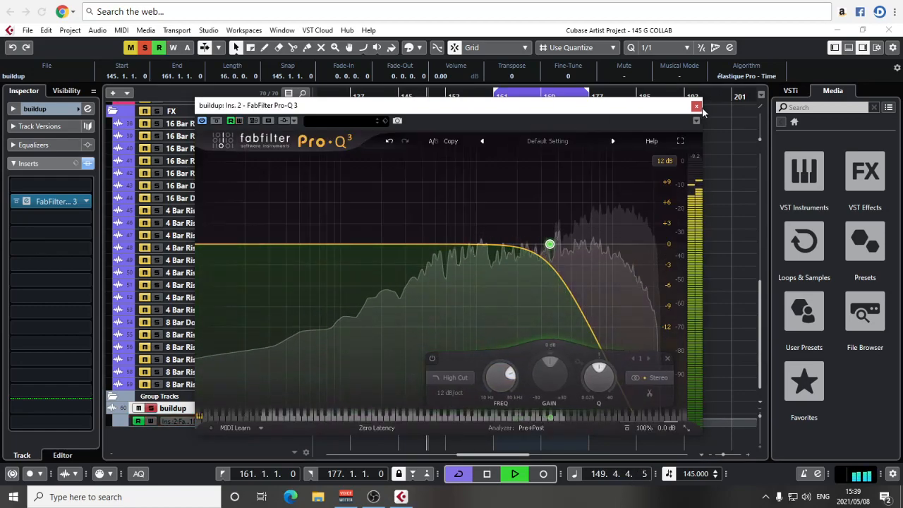
{"action": "left_click", "coordinate": [697, 107]}
{"action": "key", "text": "space"}
Enlarge the buildup track's Band 1 Frequency automation lane, and set automation points at bars 145 and 161.
{"action": "left_click_drag", "start_coordinate": [280, 425], "coordinate": [281, 482]}
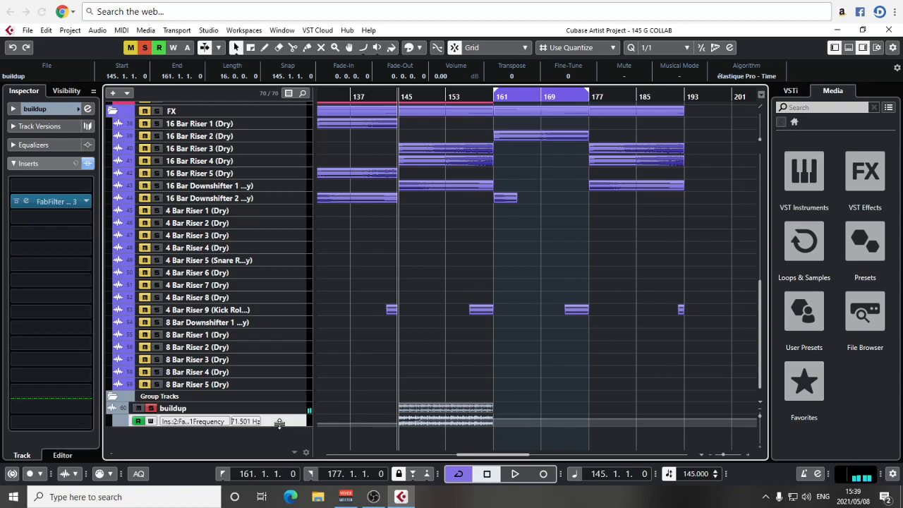
{"action": "scroll", "coordinate": [527, 346], "scroll_direction": "down", "scroll_amount": 3}
{"action": "key", "text": "h"}
{"action": "key", "text": "h"}
{"action": "key", "text": "h"}
{"action": "key", "text": "h"}
{"action": "key", "text": "h"}
{"action": "scroll", "coordinate": [621, 380], "scroll_direction": "right", "scroll_amount": 3}
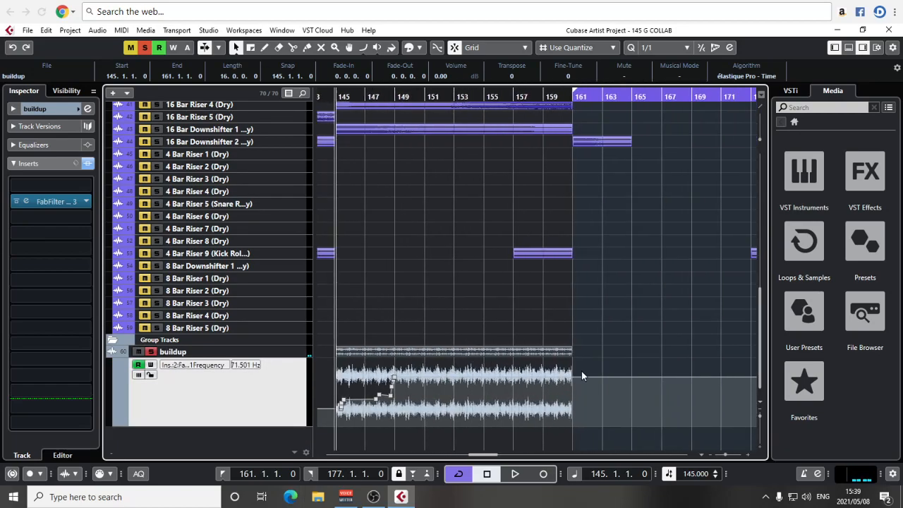
{"action": "left_click", "coordinate": [573, 377]}
{"action": "left_click_drag", "start_coordinate": [337, 407], "coordinate": [334, 409]}
Delete the recorded intermediate automation points so the frequency ramps directly from bar 145 to bar 161.
{"action": "left_click_drag", "start_coordinate": [340, 379], "coordinate": [354, 420]}
{"action": "key", "text": "Delete"}
{"action": "left_click_drag", "start_coordinate": [372, 386], "coordinate": [398, 405]}
{"action": "key", "text": "Delete"}
{"action": "key", "text": "Delete"}
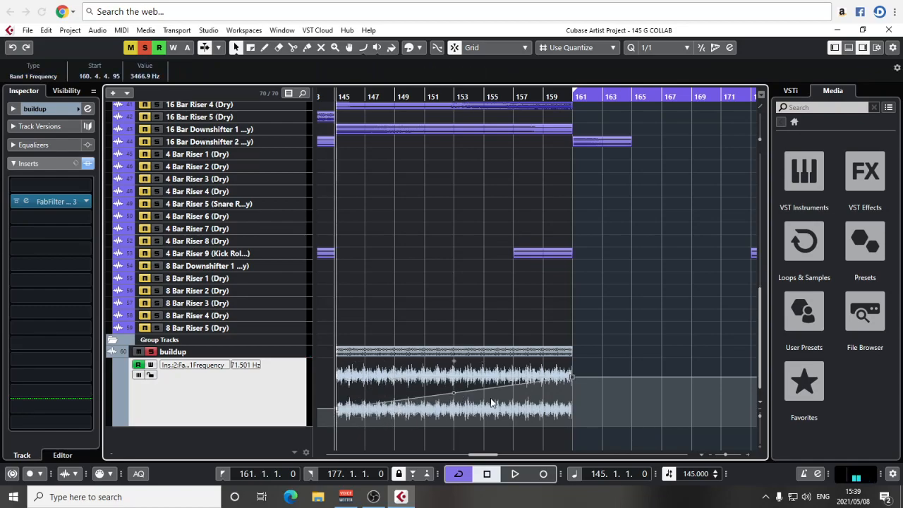
Bend the frequency ramp into a slower-rising curve, and shorten the buildup clip to end at bar 159.
{"action": "left_click", "coordinate": [455, 400]}
{"action": "left_click_drag", "start_coordinate": [568, 355], "coordinate": [545, 354]}
{"action": "key", "text": "space"}
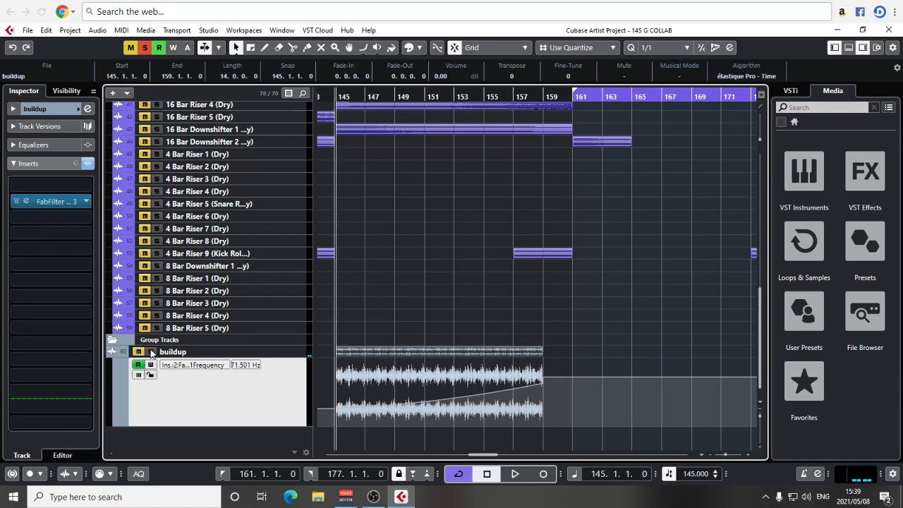
Clear all track solos, play from bar 145, and select the buildup's frequency automation point just before bar 159.
{"action": "left_click", "coordinate": [137, 48]}
{"action": "key", "text": "space"}
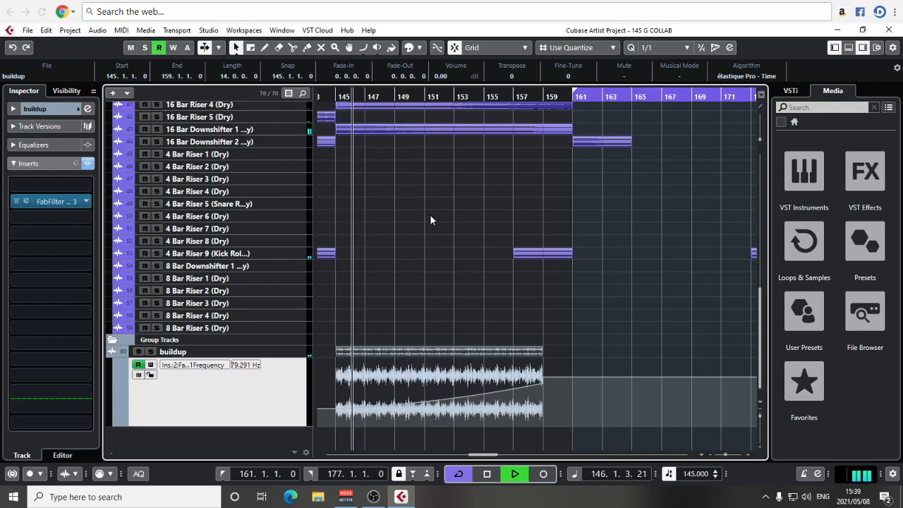
{"action": "left_click", "coordinate": [424, 236]}
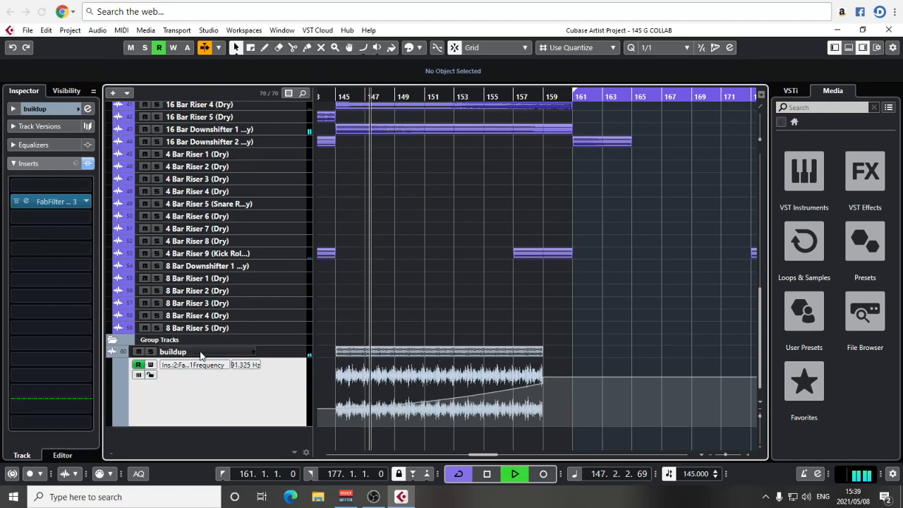
{"action": "left_click", "coordinate": [542, 382]}
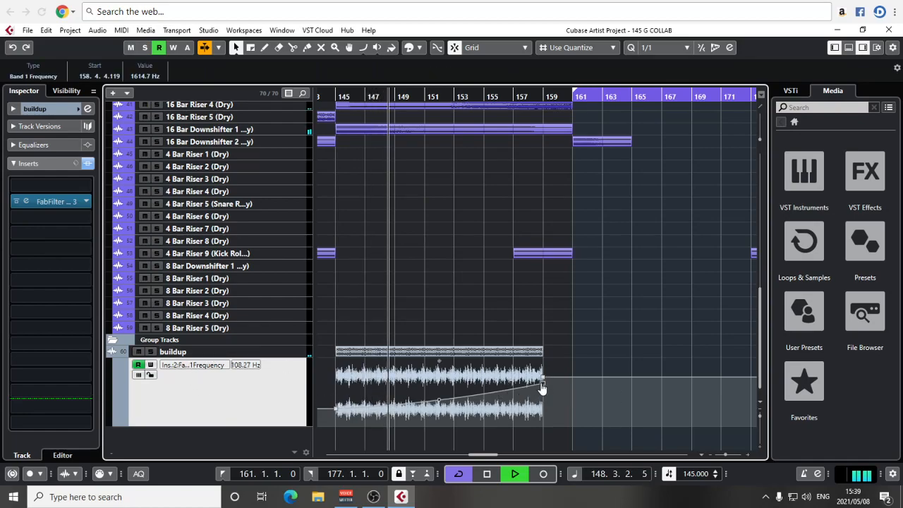
{"action": "left_click", "coordinate": [583, 326]}
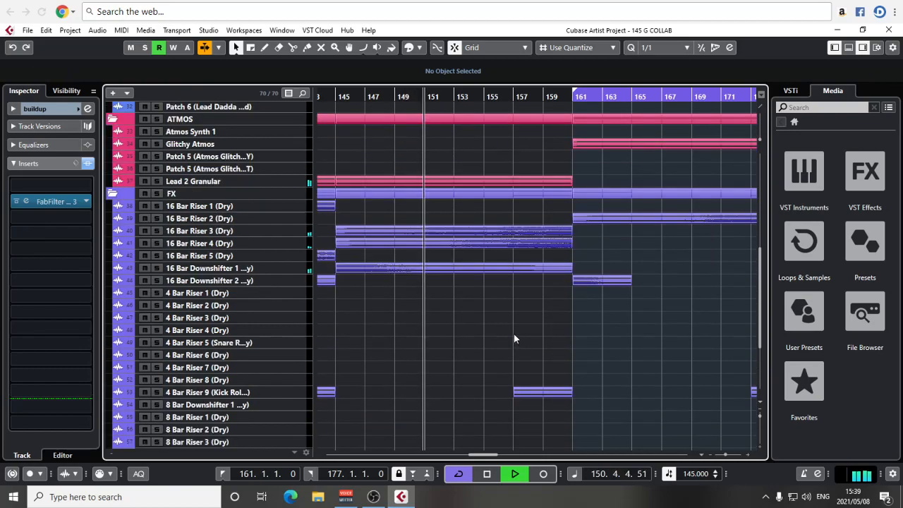
Enlarge the buildup's automation lane further, and examine the frequency ramp between bars 145 and 159 during playback.
{"action": "scroll", "coordinate": [493, 277], "scroll_direction": "up", "scroll_amount": 10}
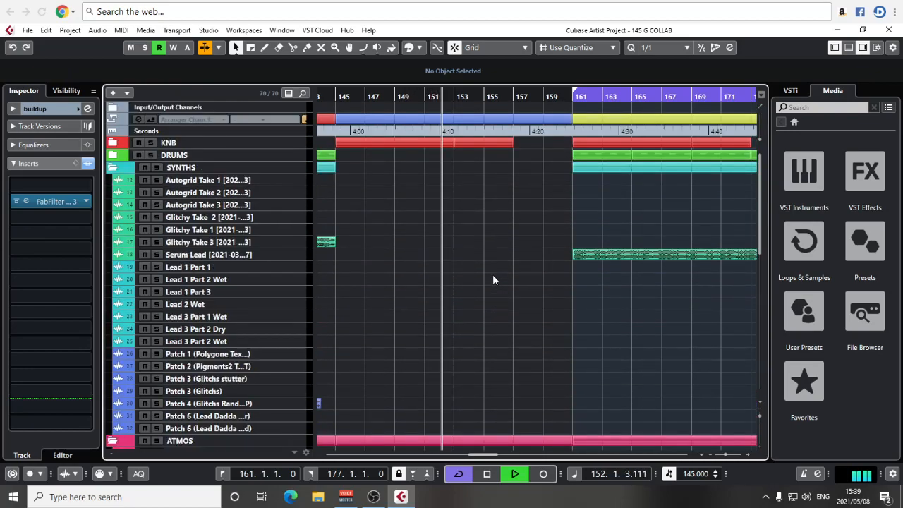
{"action": "scroll", "coordinate": [492, 279], "scroll_direction": "down", "scroll_amount": 15}
{"action": "left_click_drag", "start_coordinate": [255, 426], "coordinate": [255, 471]}
{"action": "scroll", "coordinate": [396, 385], "scroll_direction": "left", "scroll_amount": 2}
{"action": "scroll", "coordinate": [395, 385], "scroll_direction": "down", "scroll_amount": 3}
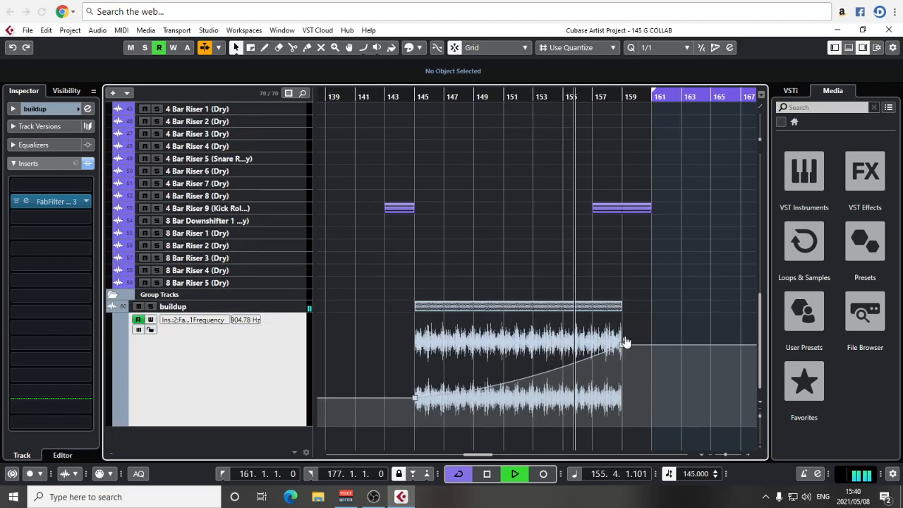
Raise the buildup track's frequency automation end point at bar 159 to about 8698 Hz and show the track's channel fader.
{"action": "left_click_drag", "start_coordinate": [623, 345], "coordinate": [622, 332]}
{"action": "left_click", "coordinate": [415, 97]}
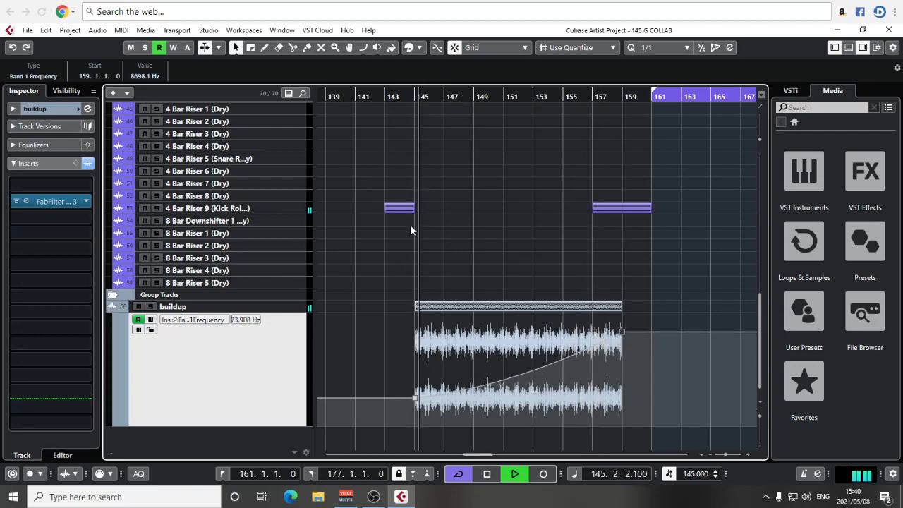
{"action": "left_click", "coordinate": [208, 310]}
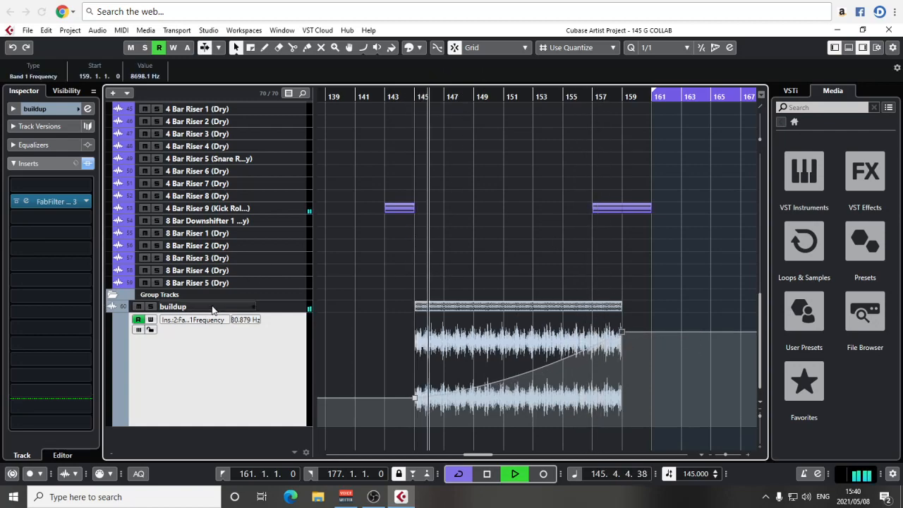
{"action": "left_click", "coordinate": [55, 167]}
{"action": "left_click", "coordinate": [53, 198]}
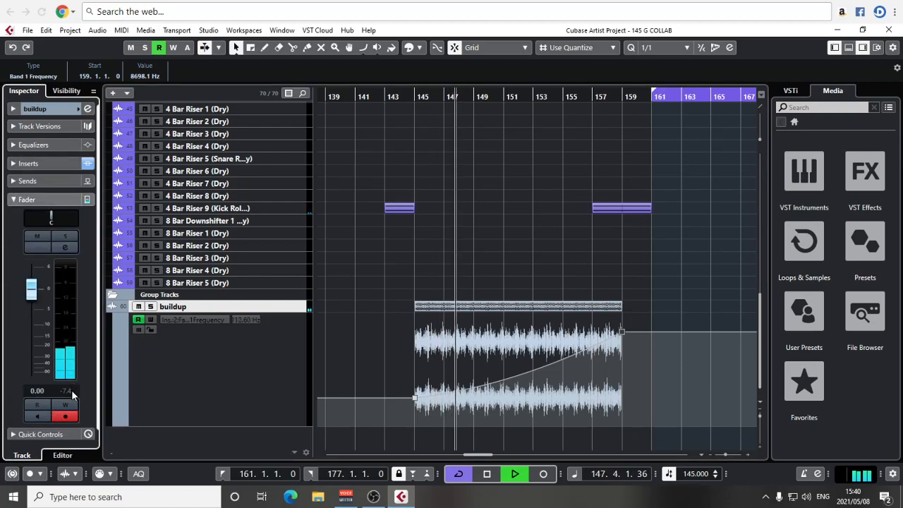
Bend the buildup frequency automation curve upward between bars 145 and 159 and raise its end point to about 13142 Hz.
{"action": "left_click", "coordinate": [516, 381]}
{"action": "left_click_drag", "start_coordinate": [516, 381], "coordinate": [516, 368]}
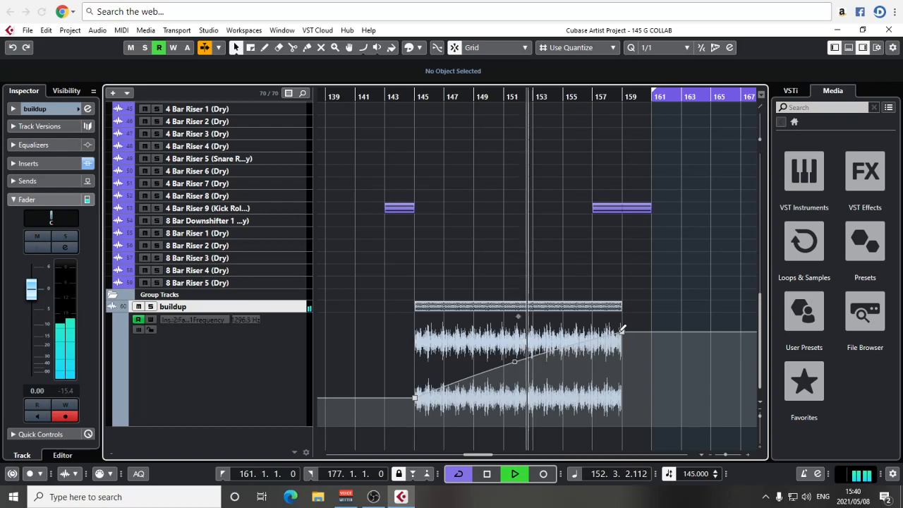
{"action": "left_click_drag", "start_coordinate": [622, 332], "coordinate": [625, 329]}
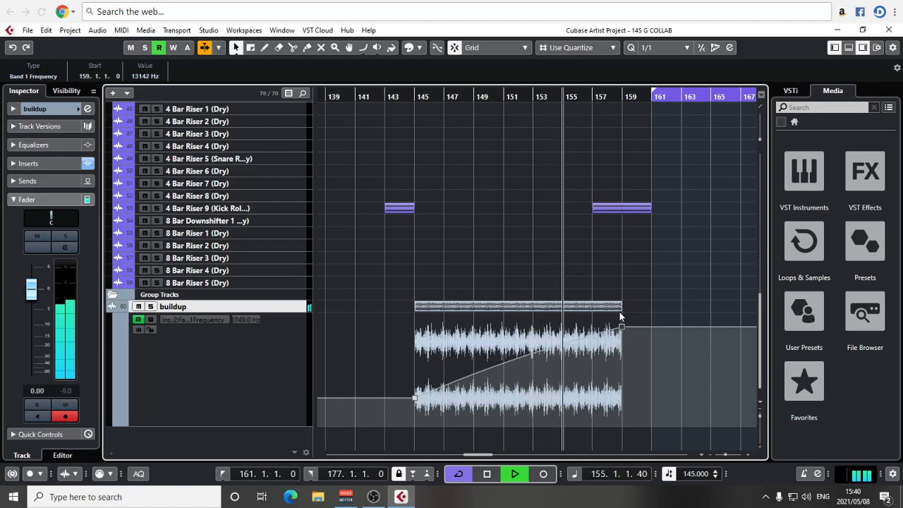
Examine the end of the buildup clip around bar 159 up close while it plays.
{"action": "key", "text": "h"}
{"action": "key", "text": "h"}
{"action": "key", "text": "h"}
{"action": "key", "text": "h"}
{"action": "key", "text": "h"}
{"action": "key", "text": "h"}
{"action": "left_click_drag", "start_coordinate": [720, 241], "coordinate": [474, 248]}
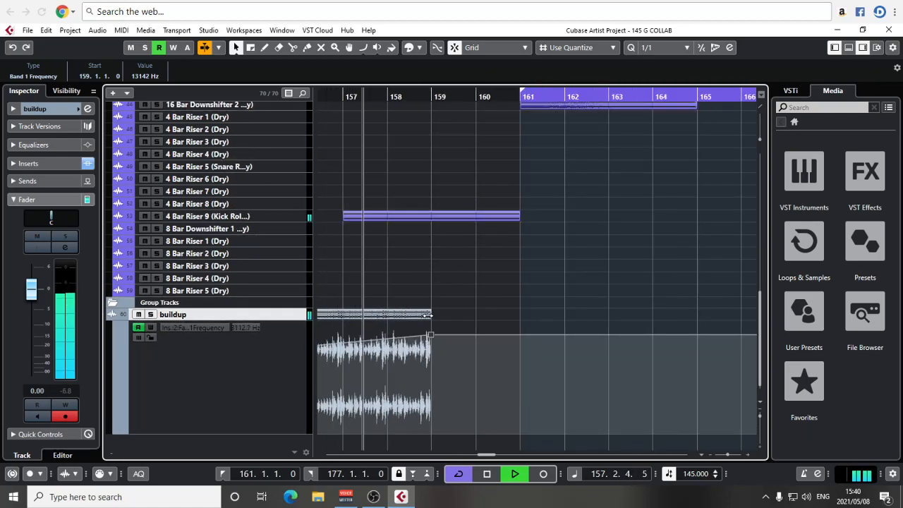
{"action": "mouse_move", "coordinate": [428, 315]}
{"action": "left_mouse_down"}
{"action": "mouse_move", "coordinate": [355, 307]}
{"action": "mouse_move", "coordinate": [430, 314]}
{"action": "left_mouse_up"}
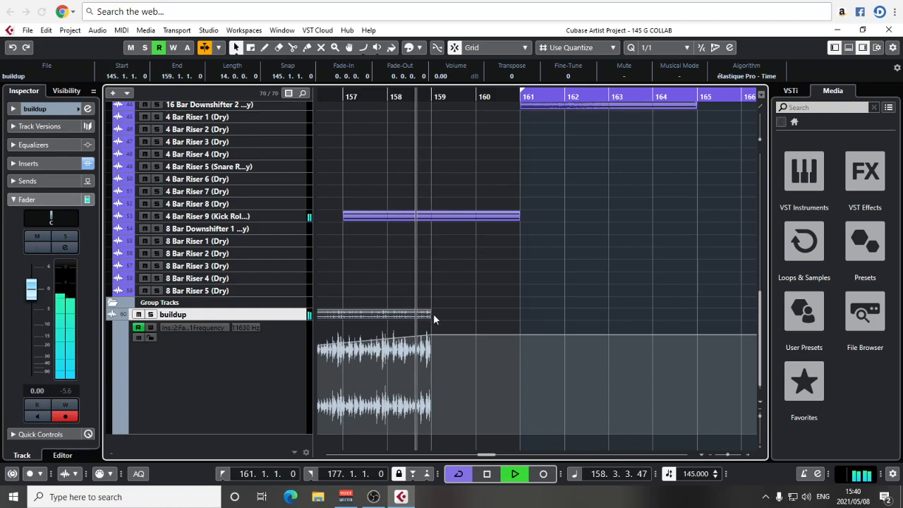
Look over the synth, atmos and FX tracks in the section after the buildup, and stop playback.
{"action": "scroll", "coordinate": [516, 222], "scroll_direction": "up", "scroll_amount": 10}
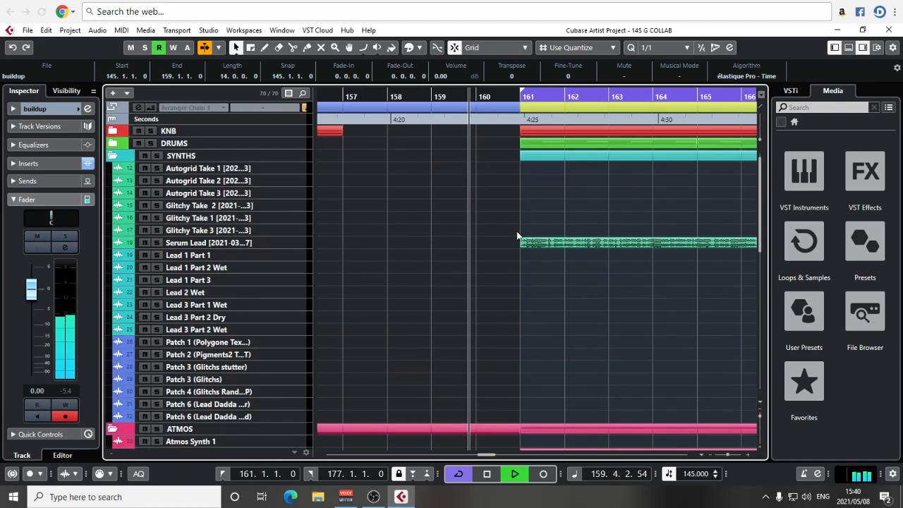
{"action": "scroll", "coordinate": [496, 286], "scroll_direction": "down", "scroll_amount": 7}
{"action": "key", "text": "g"}
{"action": "key", "text": "g"}
{"action": "key", "text": "g"}
{"action": "key", "text": "g"}
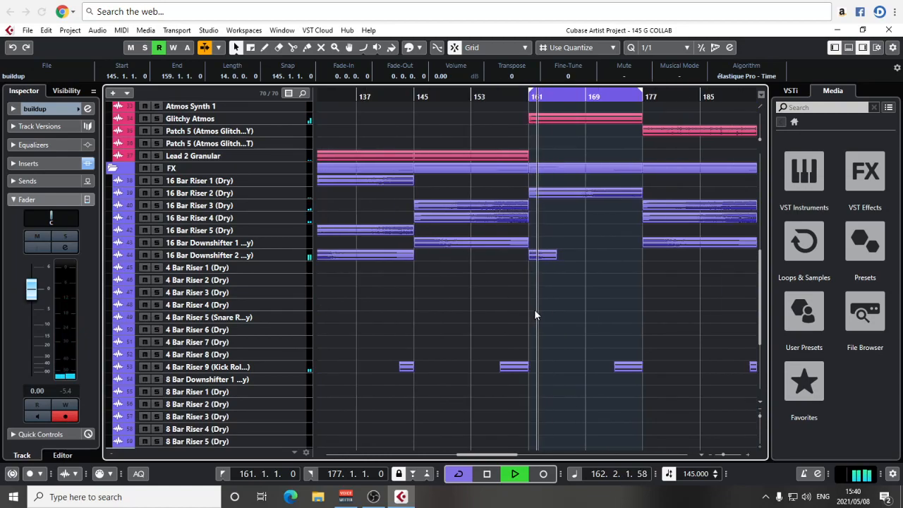
{"action": "key", "text": "g"}
{"action": "scroll", "coordinate": [553, 295], "scroll_direction": "up", "scroll_amount": 10}
{"action": "key", "text": "h"}
{"action": "key", "text": "h"}
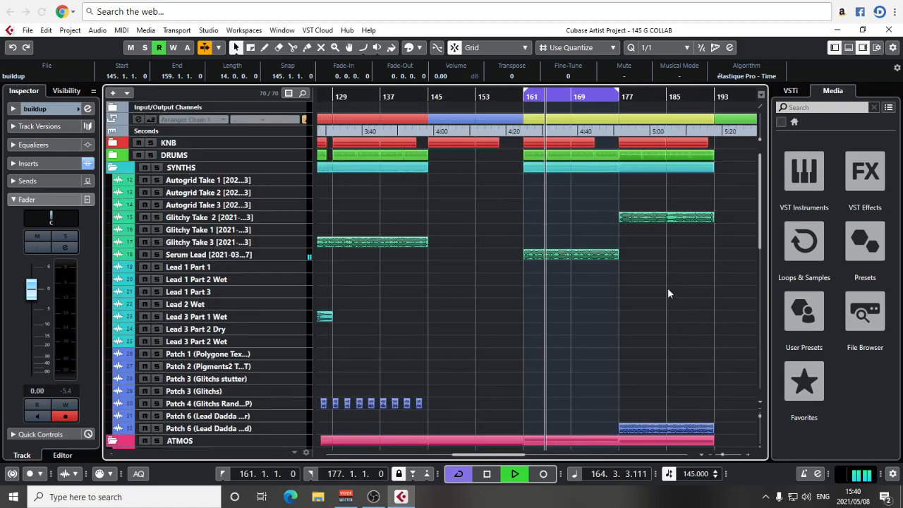
{"action": "scroll", "coordinate": [664, 287], "scroll_direction": "down", "scroll_amount": 2}
{"action": "key", "text": "g"}
{"action": "key", "text": "g"}
{"action": "key", "text": "g"}
{"action": "key", "text": "g"}
{"action": "key", "text": "g"}
{"action": "scroll", "coordinate": [564, 276], "scroll_direction": "down", "scroll_amount": 2}
{"action": "key", "text": "g"}
{"action": "key", "text": "g"}
{"action": "key", "text": "space"}
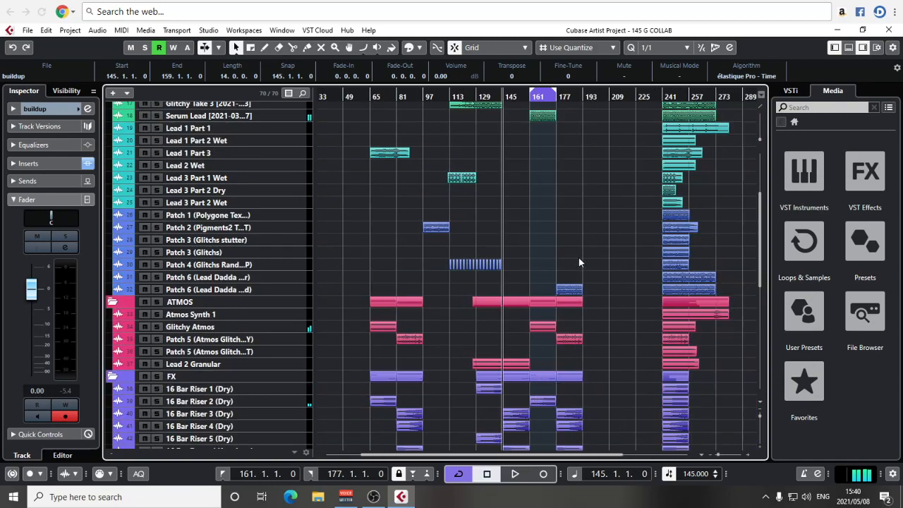
{"action": "scroll", "coordinate": [583, 260], "scroll_direction": "up", "scroll_amount": 4}
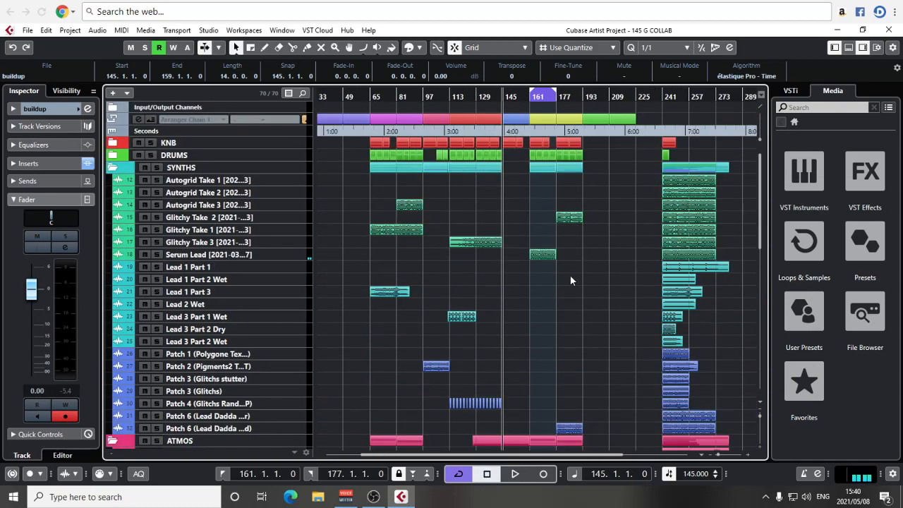
Review the arrangement and the empty arranger sections from bars 33 to 65 and 193 to 225.
{"action": "key", "text": "h"}
{"action": "left_click_drag", "start_coordinate": [390, 187], "coordinate": [638, 296]}
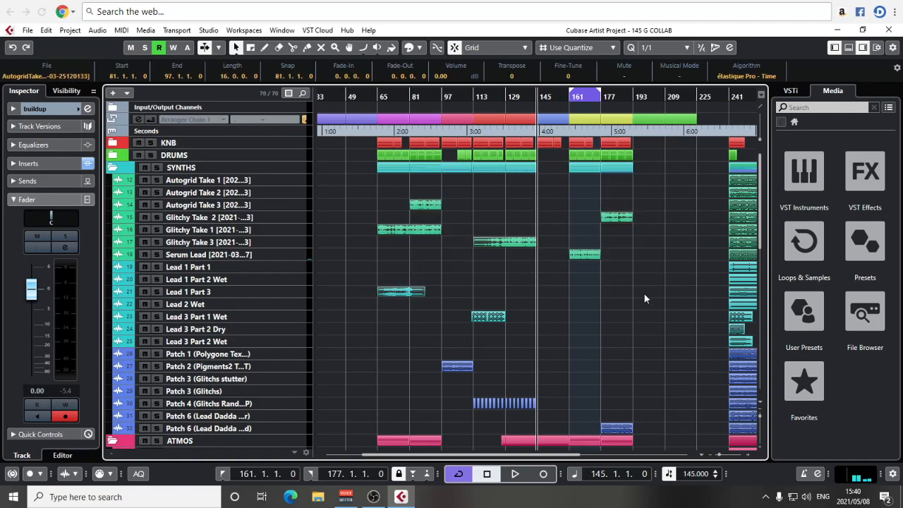
{"action": "left_click", "coordinate": [663, 120]}
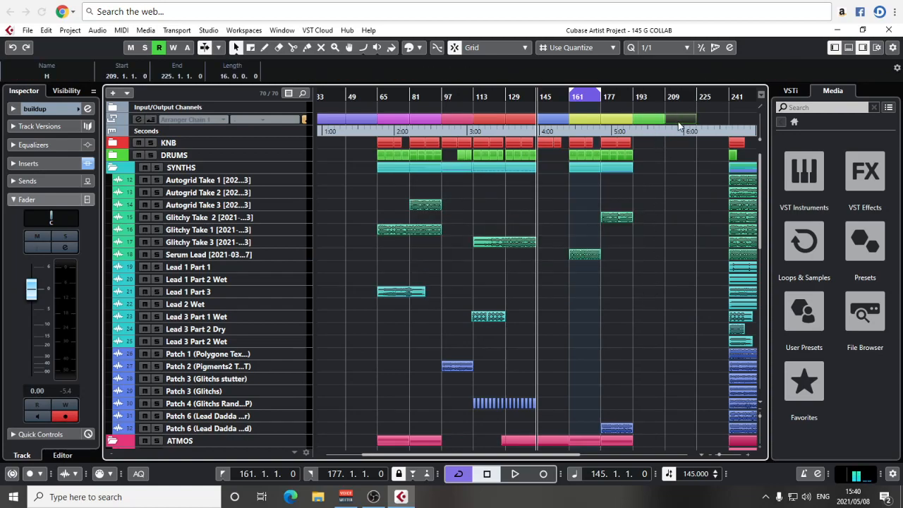
{"action": "left_click", "coordinate": [655, 154]}
{"action": "scroll", "coordinate": [374, 152], "scroll_direction": "left", "scroll_amount": 2}
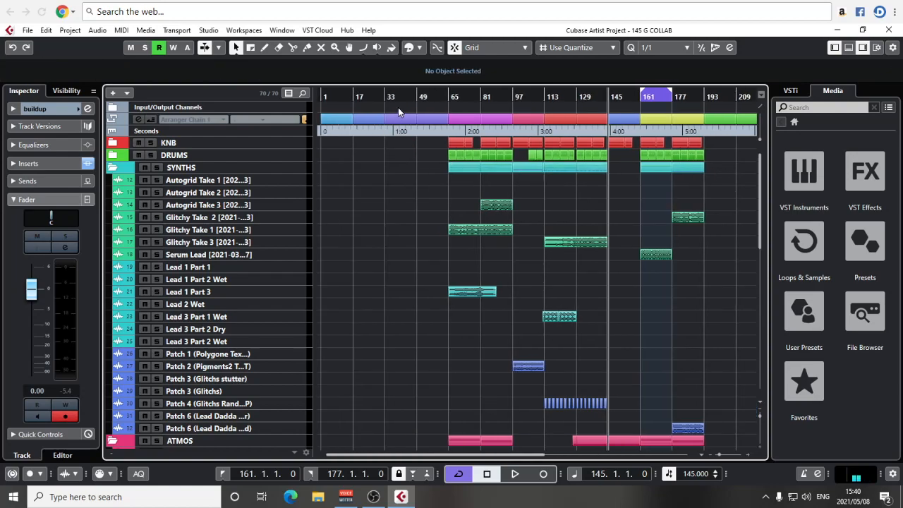
{"action": "scroll", "coordinate": [698, 193], "scroll_direction": "right", "scroll_amount": 1}
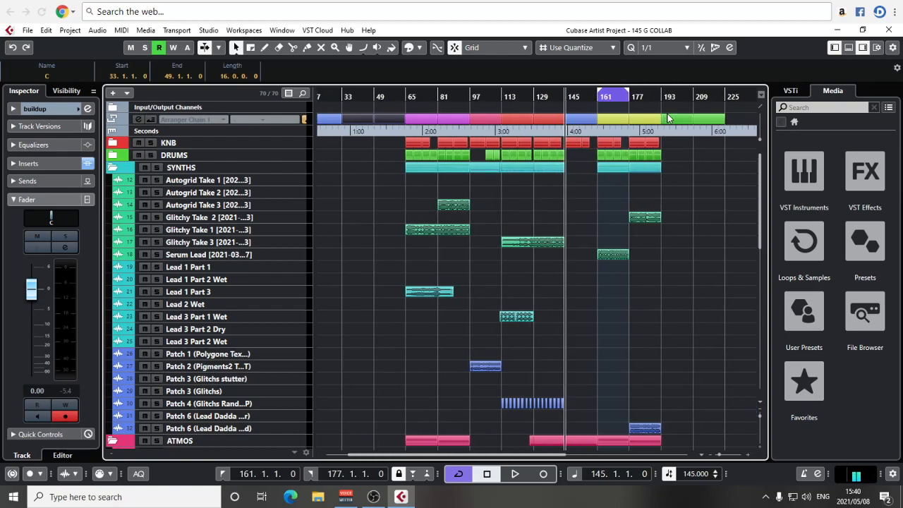
{"action": "left_click", "coordinate": [696, 120]}
{"action": "scroll", "coordinate": [732, 178], "scroll_direction": "left", "scroll_amount": 1}
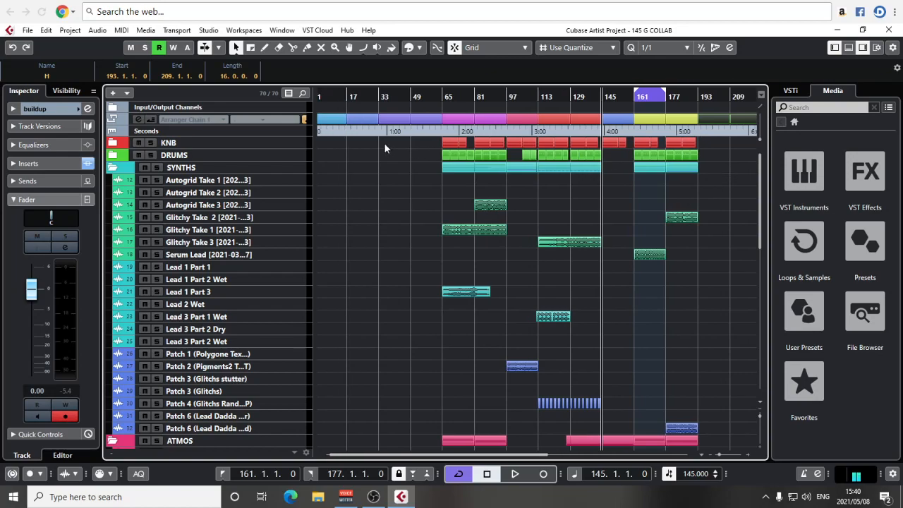
Copy the eight-bar KNB folder part at bar 65 to bar 33 and place the playback cursor there.
{"action": "right_click", "coordinate": [466, 163]}
{"action": "left_click", "coordinate": [479, 161]}
{"action": "key", "text": "h"}
{"action": "key", "text": "h"}
{"action": "key", "text": "h"}
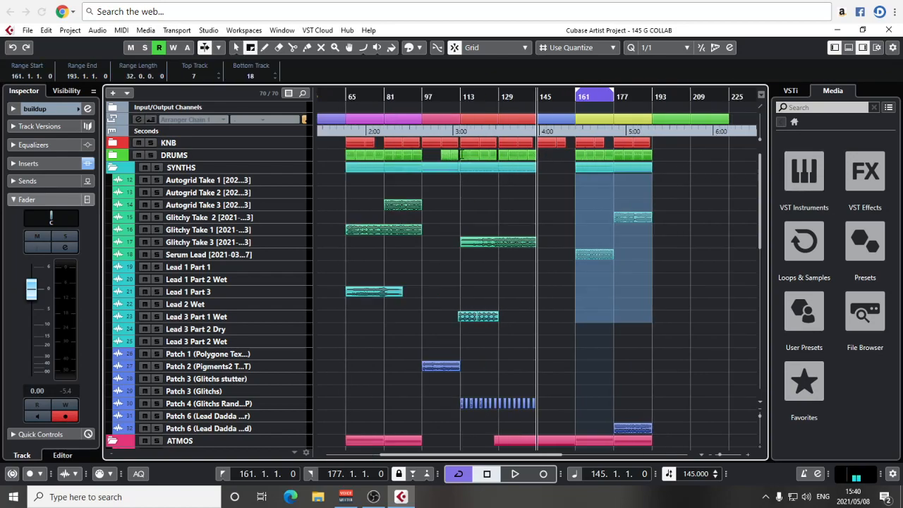
{"action": "scroll", "coordinate": [527, 186], "scroll_direction": "left", "scroll_amount": 3}
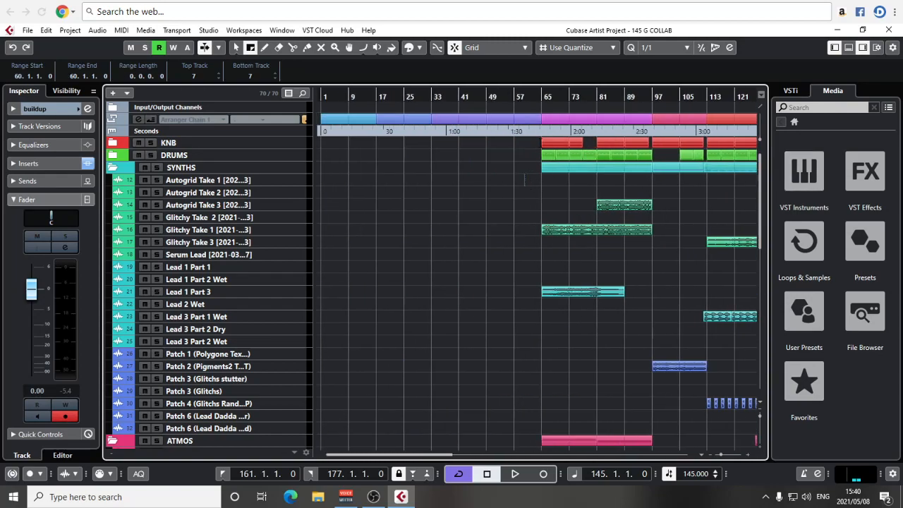
{"action": "right_click", "coordinate": [557, 145]}
{"action": "left_click", "coordinate": [557, 145]}
{"action": "left_click_drag", "start_coordinate": [559, 145], "coordinate": [450, 147]}
{"action": "left_click", "coordinate": [437, 106]}
Duplicate the KNB part at bar 33 three times to fill the section up to bar 65.
{"action": "key", "text": "h"}
{"action": "key", "text": "h"}
{"action": "key", "text": "h"}
{"action": "key", "text": "h"}
{"action": "key", "text": "h"}
{"action": "key", "text": "h"}
{"action": "key", "text": "h"}
{"action": "scroll", "coordinate": [567, 169], "scroll_direction": "right", "scroll_amount": 4}
{"action": "left_click", "coordinate": [441, 144]}
{"action": "scroll", "coordinate": [527, 208], "scroll_direction": "right", "scroll_amount": 3}
{"action": "key", "text": "ctrl+d"}
{"action": "key", "text": "ctrl+d"}
{"action": "key", "text": "ctrl+d"}
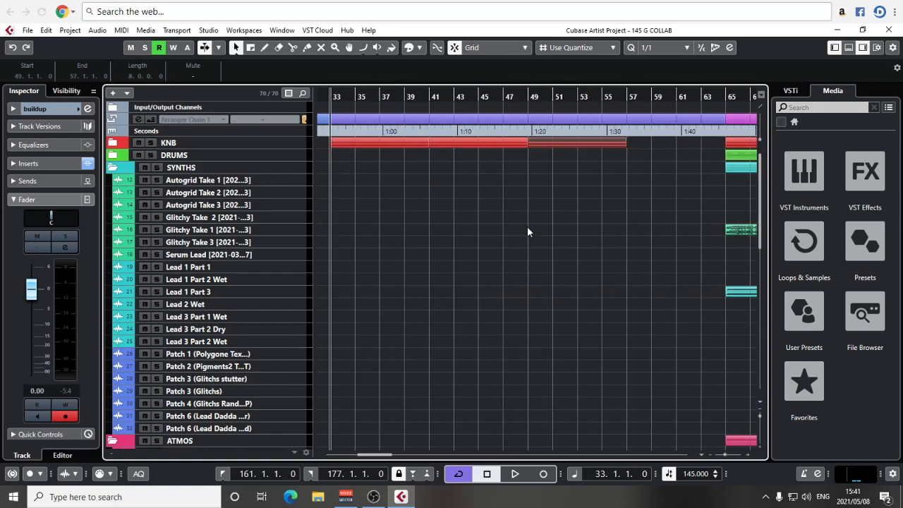
{"action": "key", "text": "g"}
{"action": "scroll", "coordinate": [515, 212], "scroll_direction": "right", "scroll_amount": 5}
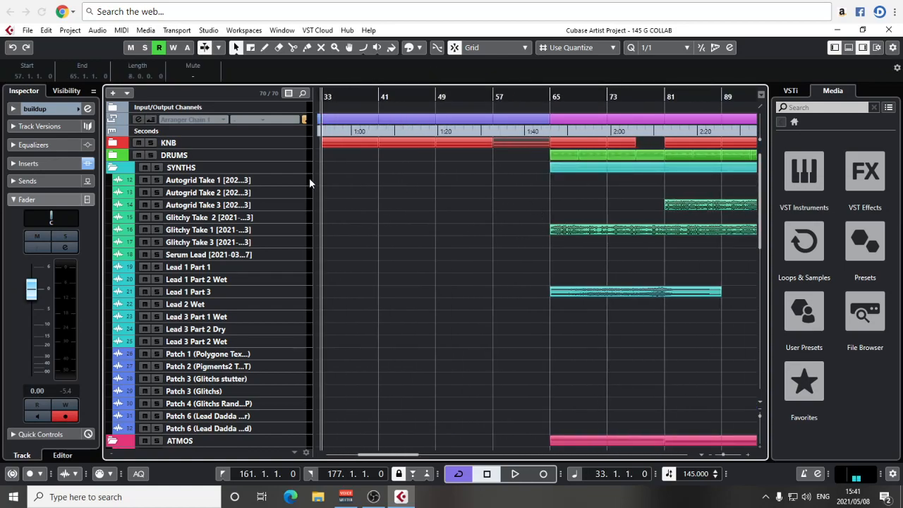
In the DRUMS folder, copy the Groove5 closed hat clip to bar 33 and the Groove6 open hat clip to bar 41.
{"action": "left_click", "coordinate": [113, 155]}
{"action": "scroll", "coordinate": [418, 210], "scroll_direction": "left", "scroll_amount": 3}
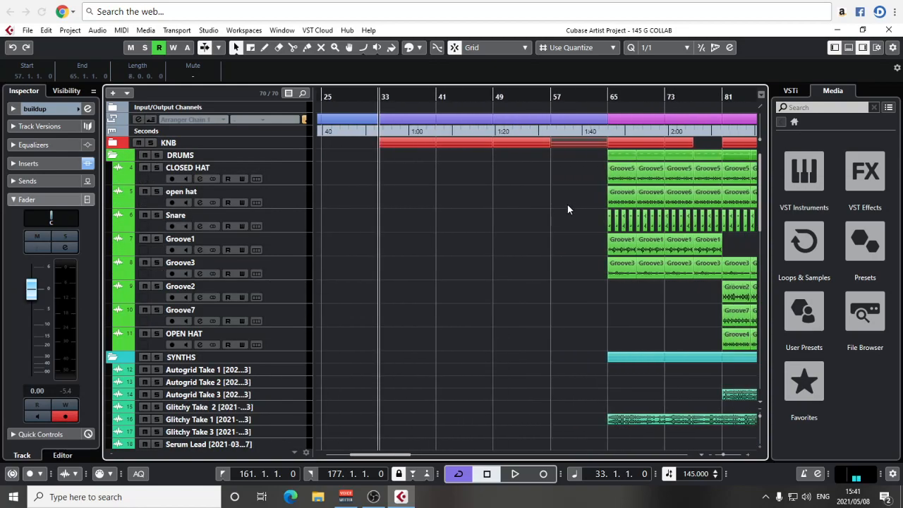
{"action": "left_click_drag", "start_coordinate": [624, 178], "coordinate": [396, 178]}
{"action": "key", "text": "space"}
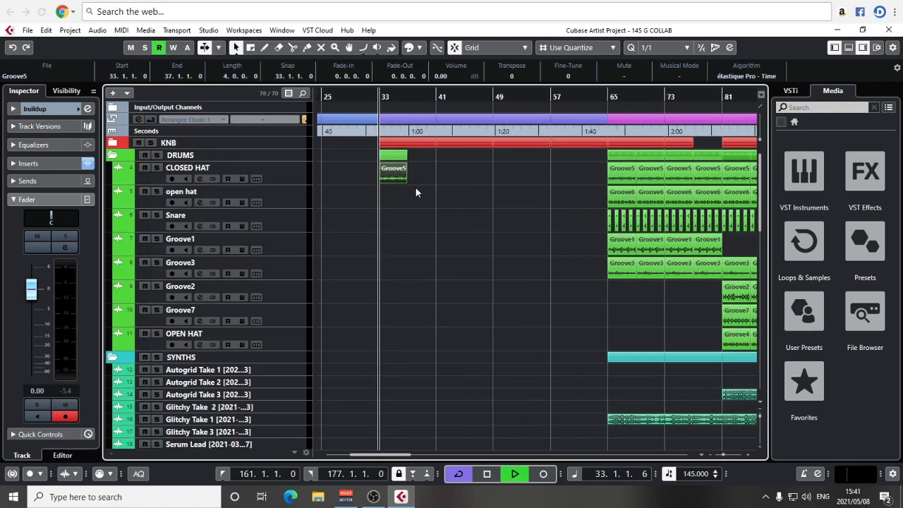
{"action": "key", "text": "space"}
{"action": "left_click_drag", "start_coordinate": [624, 199], "coordinate": [447, 201]}
Copy the four-bar Snare and Groove1 range from bar 65 to bar 49, and the Groove3 clip to bar 57.
{"action": "right_click", "coordinate": [631, 235]}
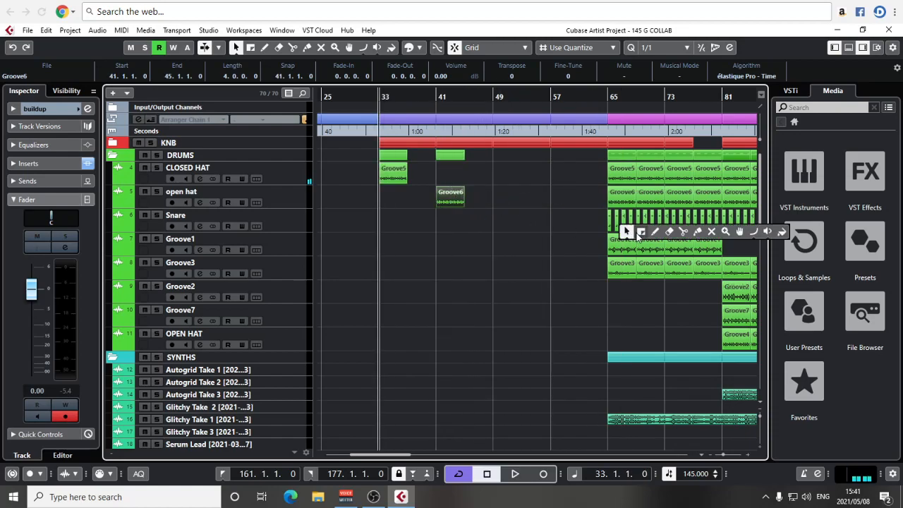
{"action": "left_click", "coordinate": [640, 237]}
{"action": "left_click_drag", "start_coordinate": [633, 253], "coordinate": [518, 247]}
{"action": "key", "text": "1"}
{"action": "left_click_drag", "start_coordinate": [635, 272], "coordinate": [579, 272]}
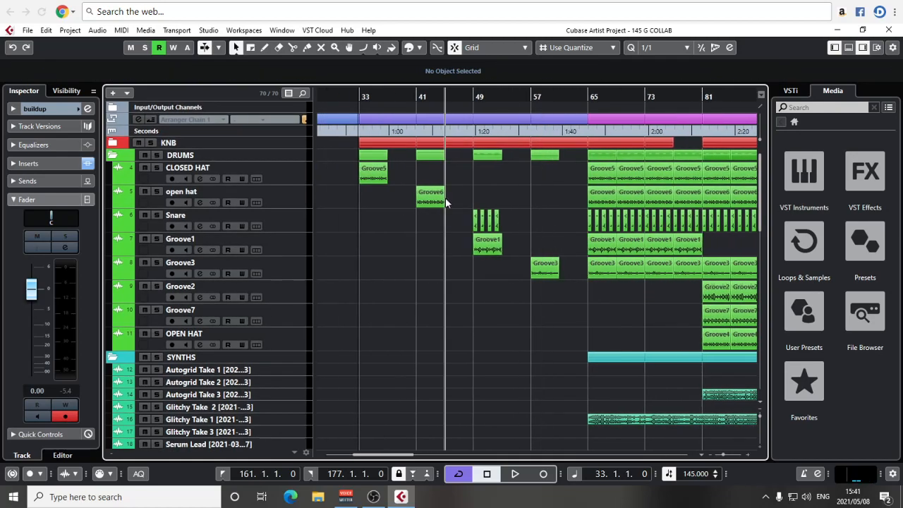
Play from bar 33 and duplicate the Groove5 closed hat clip repeatedly up to bar 65.
{"action": "key", "text": "space"}
{"action": "left_click", "coordinate": [376, 176]}
{"action": "key", "text": "ctrl+d"}
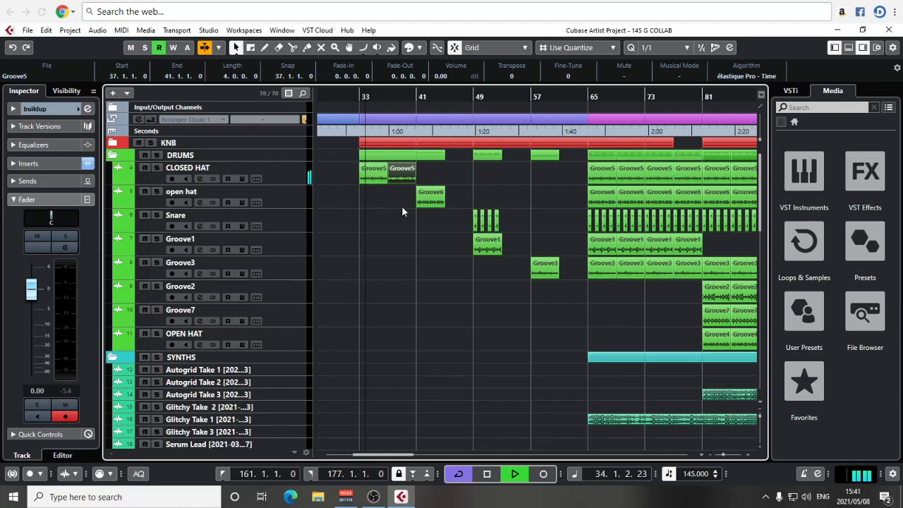
{"action": "key", "text": "ctrl+d"}
{"action": "key", "text": "ctrl+d"}
{"action": "key", "text": "ctrl+d"}
{"action": "key", "text": "ctrl+d"}
{"action": "key", "text": "ctrl+d"}
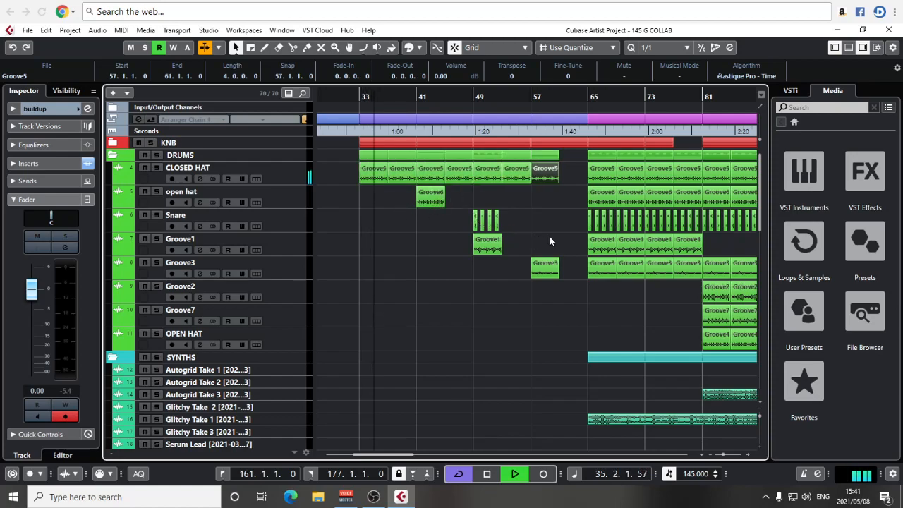
{"action": "key", "text": "ctrl+d"}
Duplicate the Groove6 open hat clip at bar 41 repeatedly up to bar 65.
{"action": "left_click", "coordinate": [432, 199]}
{"action": "key", "text": "ctrl+d"}
{"action": "key", "text": "ctrl+d"}
{"action": "key", "text": "ctrl+d"}
{"action": "key", "text": "ctrl+d"}
{"action": "key", "text": "ctrl+d"}
Duplicate the four-bar Snare and Groove1 range at bar 49 three times to reach bar 65.
{"action": "right_click", "coordinate": [514, 228]}
{"action": "left_click", "coordinate": [530, 228]}
{"action": "key", "text": "ctrl+d"}
{"action": "key", "text": "ctrl+d"}
{"action": "key", "text": "ctrl+d"}
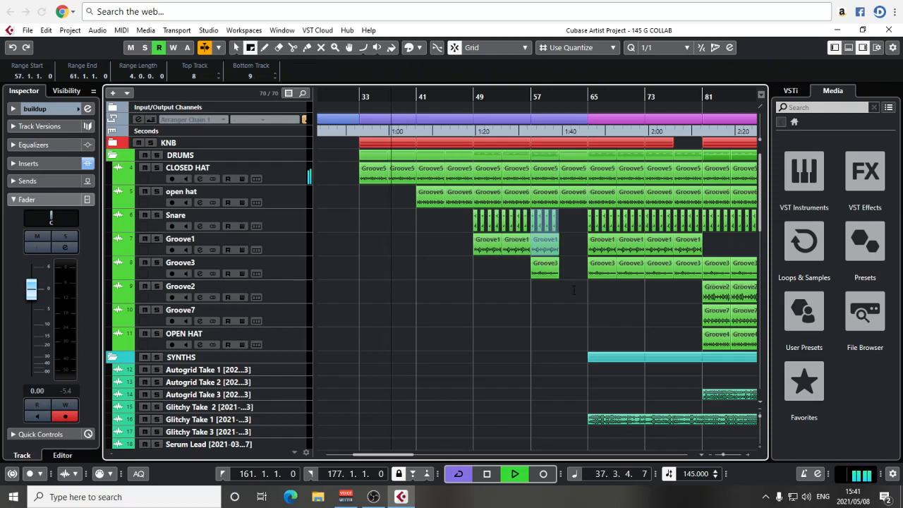
Duplicate the Groove3 clip at bar 57 once to fill the gap up to bar 65.
{"action": "right_click", "coordinate": [567, 278]}
{"action": "key", "text": "Escape"}
{"action": "right_click", "coordinate": [545, 271]}
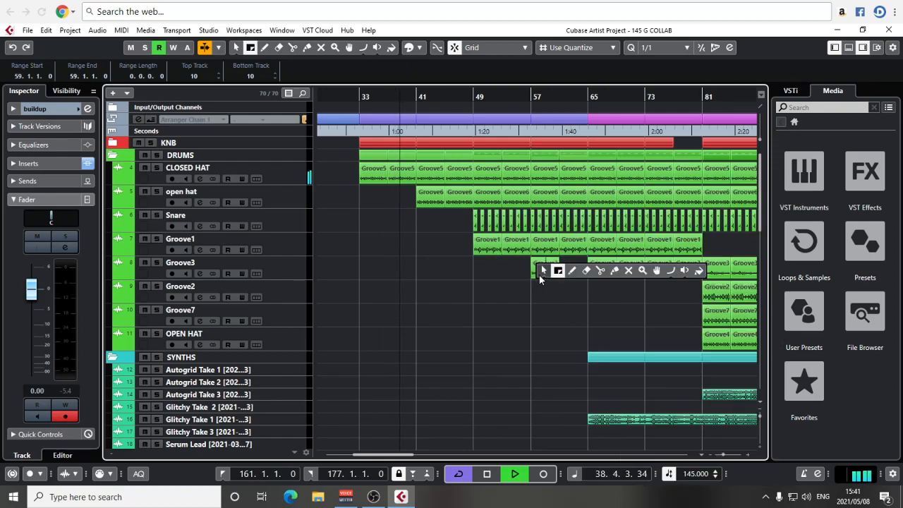
{"action": "left_click", "coordinate": [542, 271]}
{"action": "left_click", "coordinate": [542, 275]}
{"action": "key", "text": "Delete"}
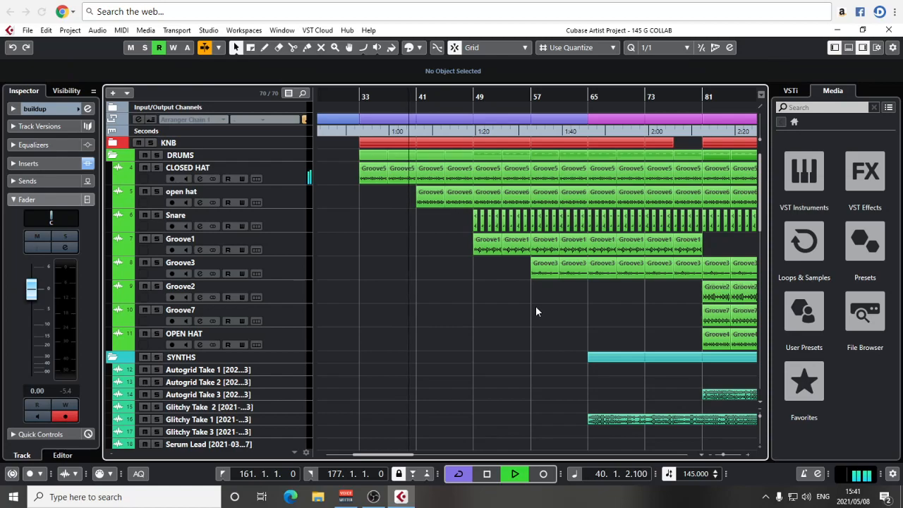
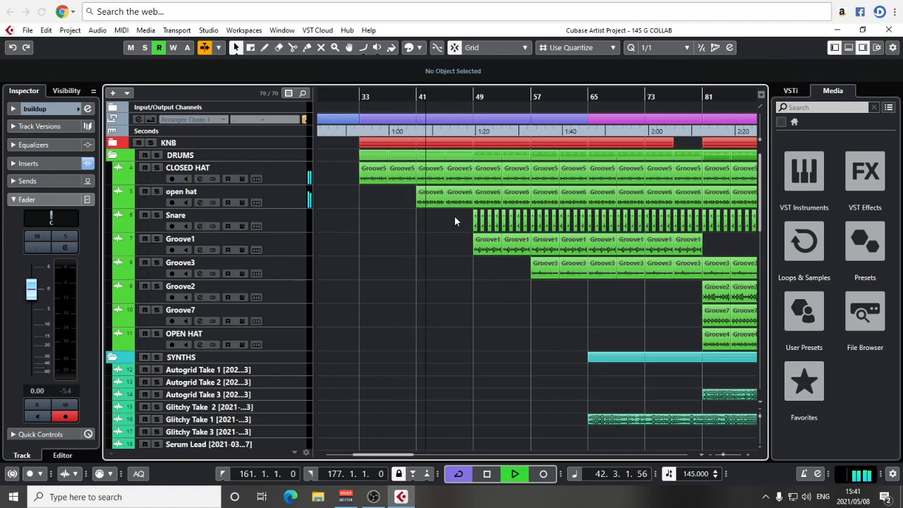
Select the two open hat clips between bars 41 and 49 and lower their volume.
{"action": "left_click", "coordinate": [289, 198]}
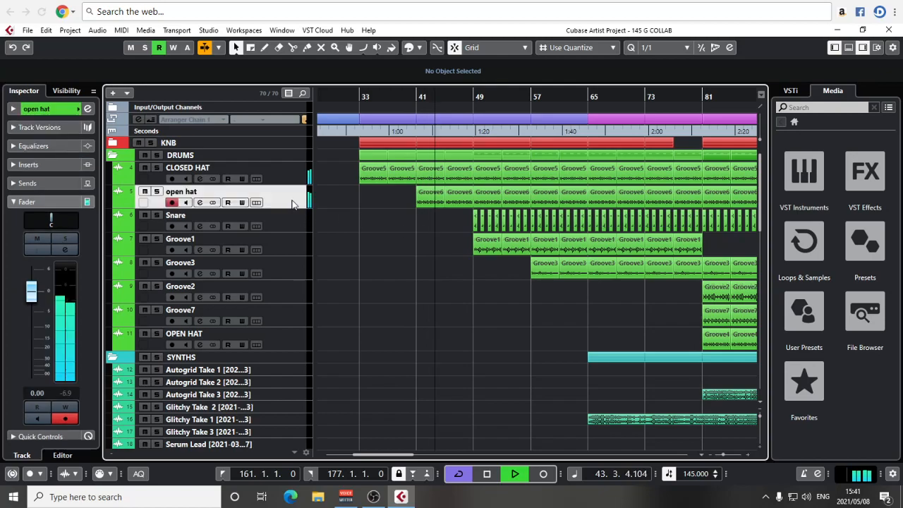
{"action": "left_click_drag", "start_coordinate": [385, 210], "coordinate": [455, 190]}
{"action": "scroll", "coordinate": [451, 76], "scroll_direction": "down", "scroll_amount": 5}
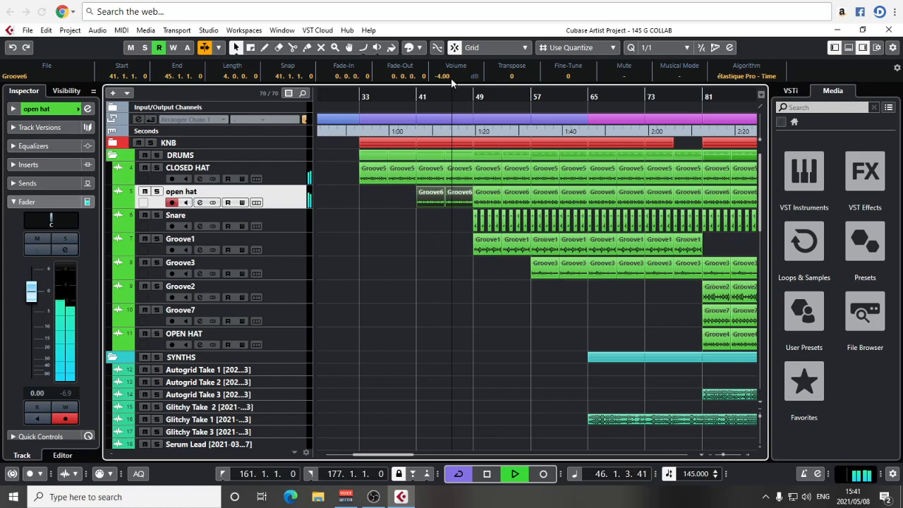
Set the volume of the open hat clip at bar 45 to -6.76 dB.
{"action": "left_click", "coordinate": [421, 224]}
{"action": "scroll", "coordinate": [436, 230], "scroll_direction": "right", "scroll_amount": 1}
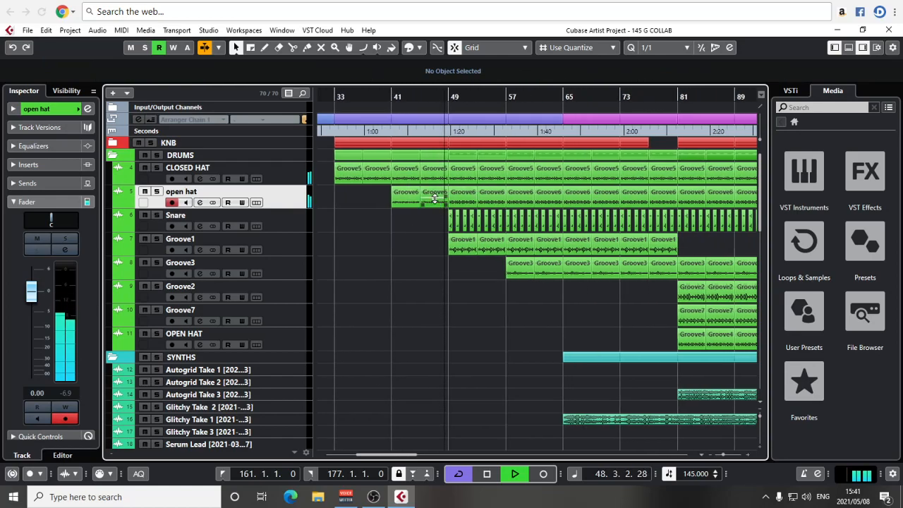
{"action": "left_click", "coordinate": [434, 205]}
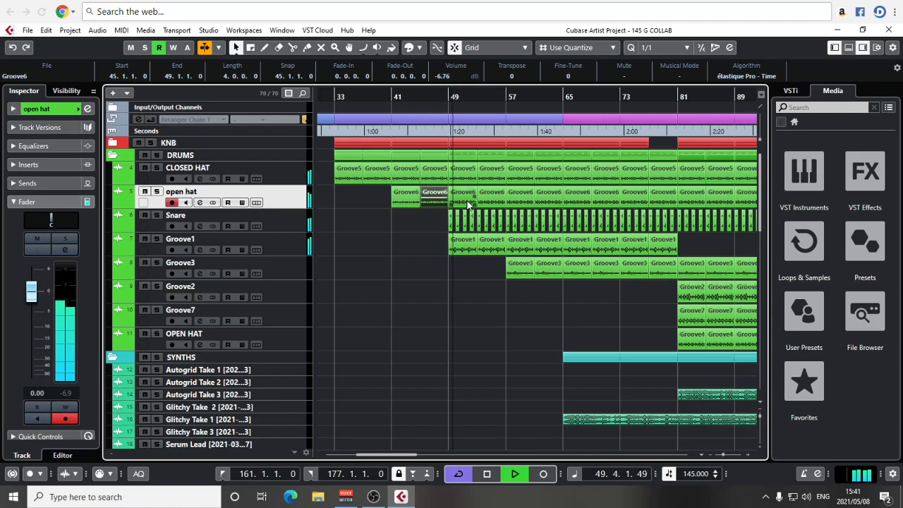
Set the volume of the four open hat clips between bars 49 and 65 to -5.00 dB.
{"action": "left_click", "coordinate": [466, 201]}
{"action": "left_click", "coordinate": [488, 206], "text": "shift"}
{"action": "left_click", "coordinate": [550, 202], "text": "shift"}
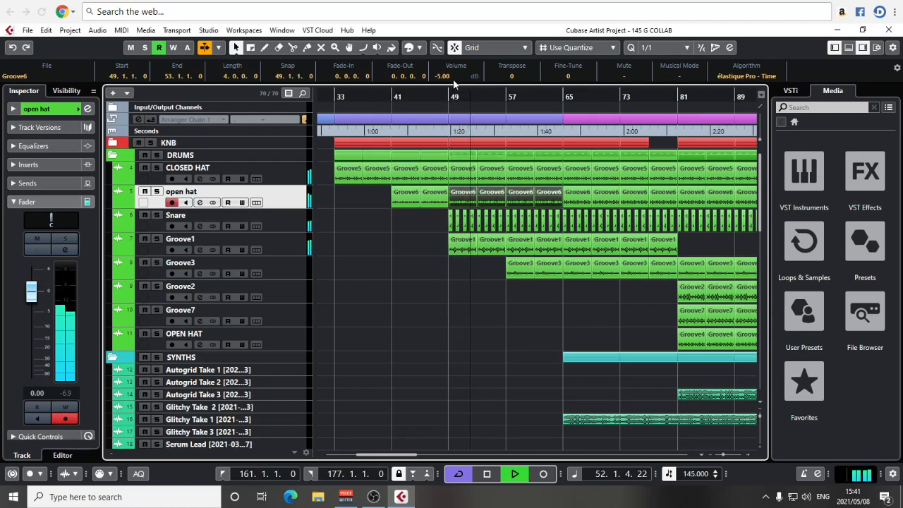
Mute the four Groove1 clips between bars 49 and 65 with the Mute tool.
{"action": "right_click", "coordinate": [454, 268]}
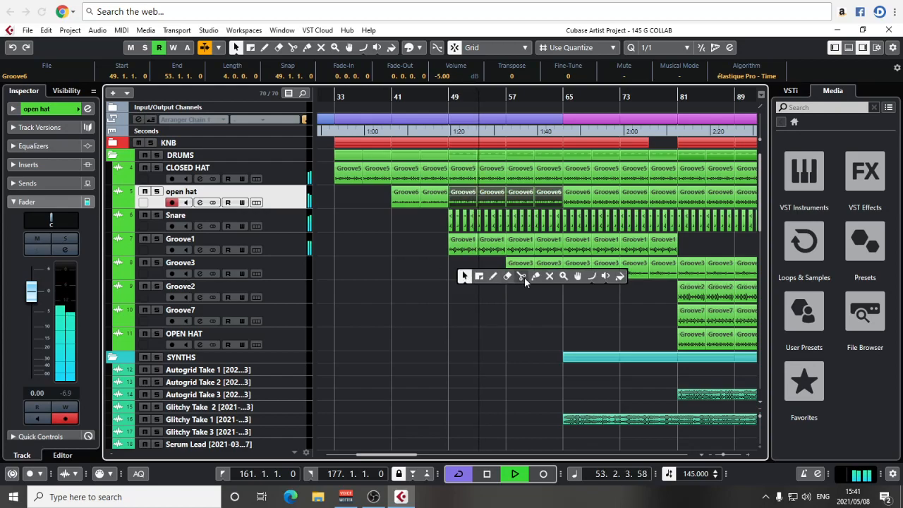
{"action": "left_click", "coordinate": [549, 275]}
{"action": "left_click_drag", "start_coordinate": [462, 259], "coordinate": [527, 244]}
{"action": "left_click", "coordinate": [546, 248]}
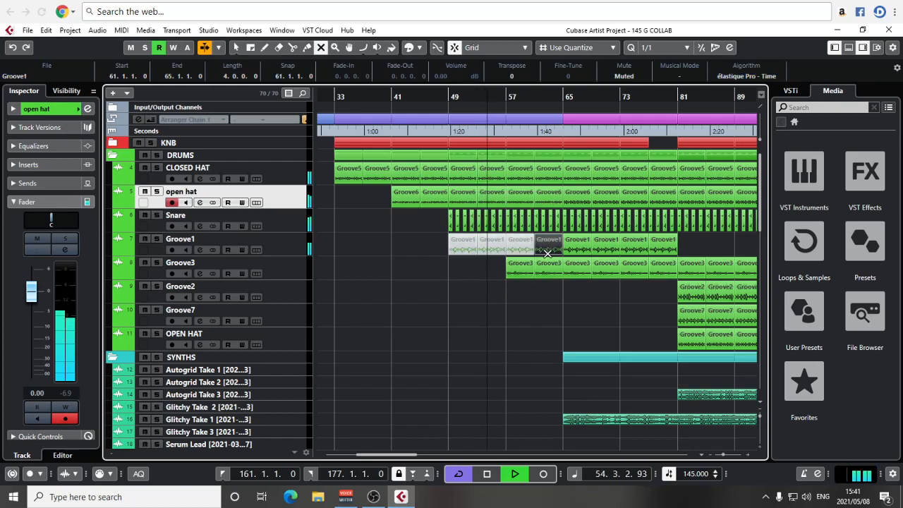
{"action": "left_click", "coordinate": [468, 285]}
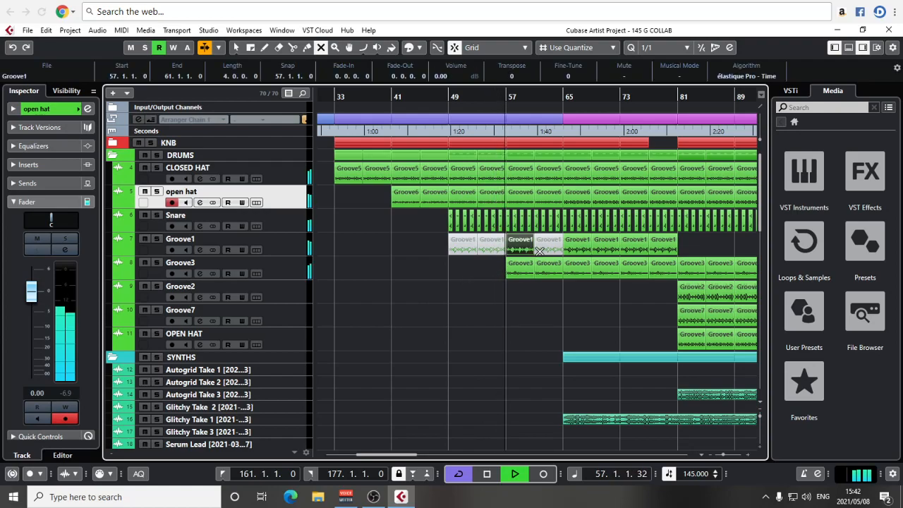
Unmute the Groove1 clips at bars 57 and 61 and return to the Object Selection tool.
{"action": "left_click", "coordinate": [515, 252]}
{"action": "left_click", "coordinate": [546, 249]}
{"action": "right_click", "coordinate": [515, 290]}
{"action": "left_click", "coordinate": [518, 290]}
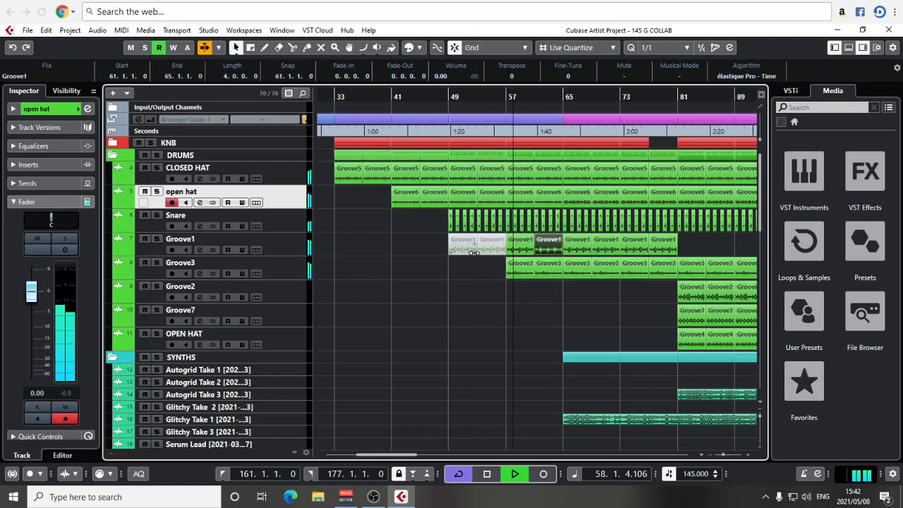
Stop playback and copy the two Groove3 clips at bars 57 and 61 to bar 41.
{"action": "key", "text": "space"}
{"action": "left_click", "coordinate": [525, 289]}
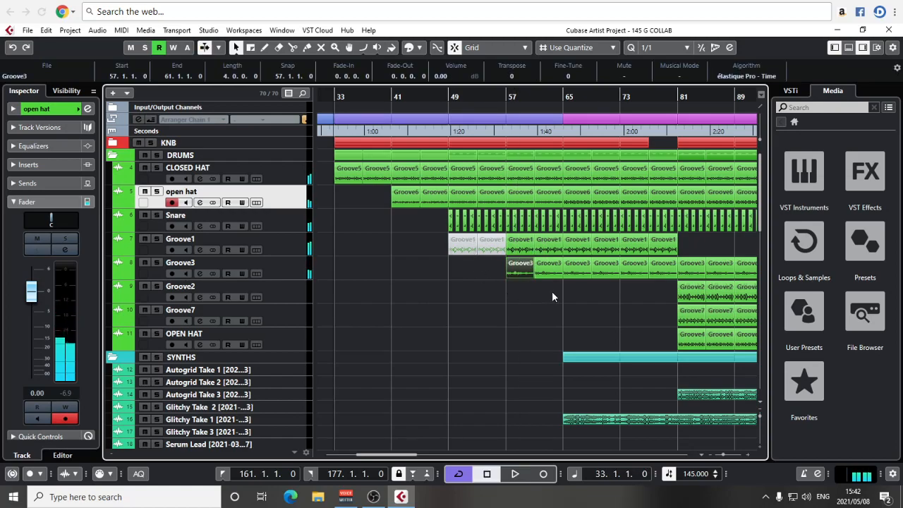
{"action": "left_click", "coordinate": [517, 266]}
{"action": "left_click_drag", "start_coordinate": [519, 266], "coordinate": [403, 266]}
Delete all open hat clips between bars 41 and 65.
{"action": "left_click", "coordinate": [404, 215]}
{"action": "left_click_drag", "start_coordinate": [404, 215], "coordinate": [431, 200]}
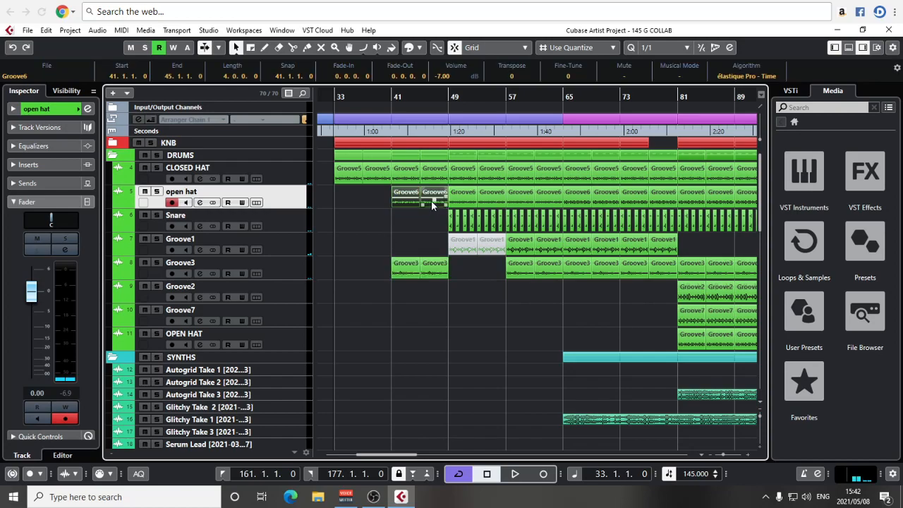
{"action": "key", "text": "Delete"}
{"action": "key", "text": "Delete"}
{"action": "key", "text": "Delete"}
{"action": "key", "text": "Delete"}
{"action": "key", "text": "Delete"}
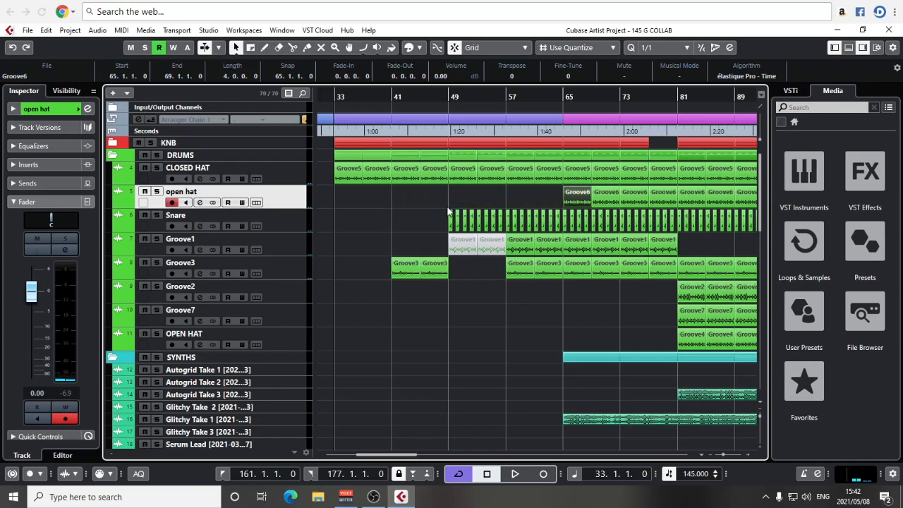
Duplicate the two Groove3 clips at bar 41 to fill bars 49 to 57.
{"action": "left_click", "coordinate": [356, 273]}
{"action": "left_click", "coordinate": [396, 275]}
{"action": "key", "text": "ctrl+d"}
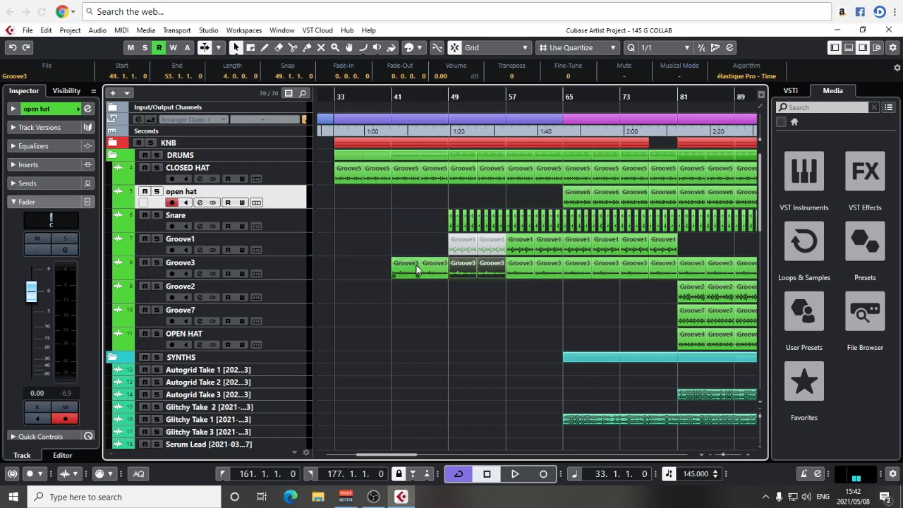
Play the new drum section and move the Groove3 track directly below CLOSED HAT.
{"action": "left_click", "coordinate": [450, 337]}
{"action": "key", "text": "g"}
{"action": "scroll", "coordinate": [466, 304], "scroll_direction": "right", "scroll_amount": 3}
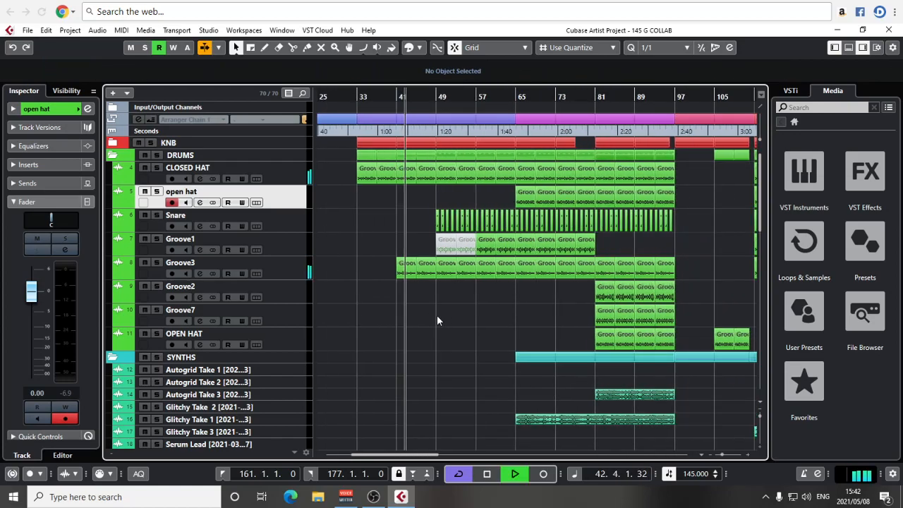
{"action": "left_click_drag", "start_coordinate": [287, 267], "coordinate": [291, 206]}
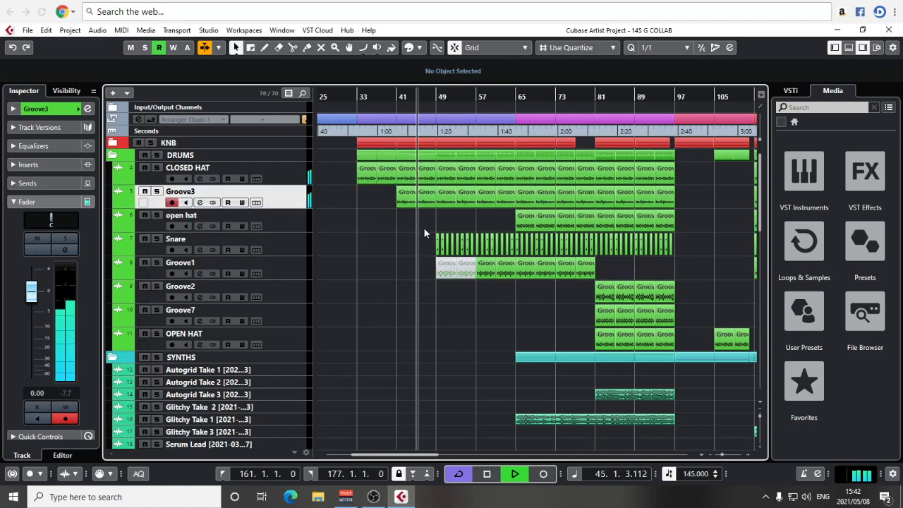
Set the quantize grid to 1/2 and copy the Snare clips between bars 49 and 65 half a bar later, starting at 49.3.
{"action": "key", "text": "h"}
{"action": "key", "text": "h"}
{"action": "key", "text": "h"}
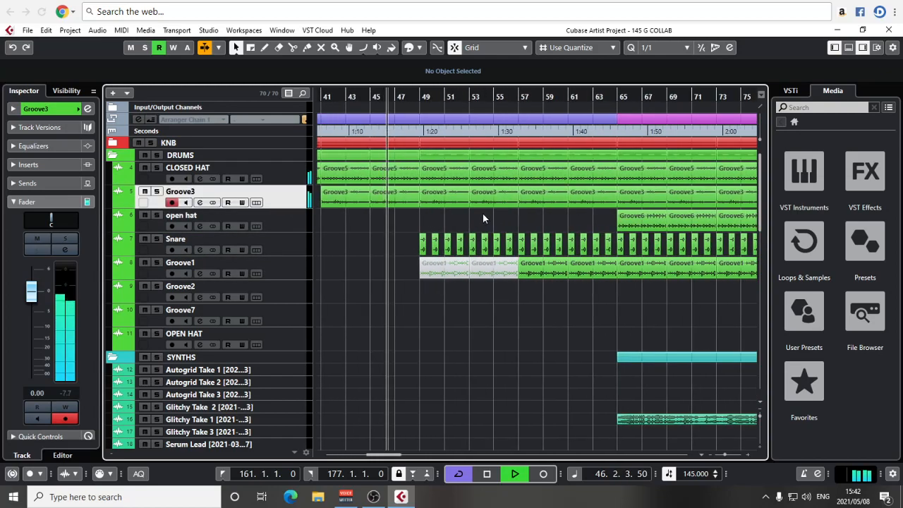
{"action": "left_click_drag", "start_coordinate": [409, 233], "coordinate": [604, 257]}
{"action": "key", "text": "h"}
{"action": "key", "text": "h"}
{"action": "key", "text": "g"}
{"action": "key", "text": "g"}
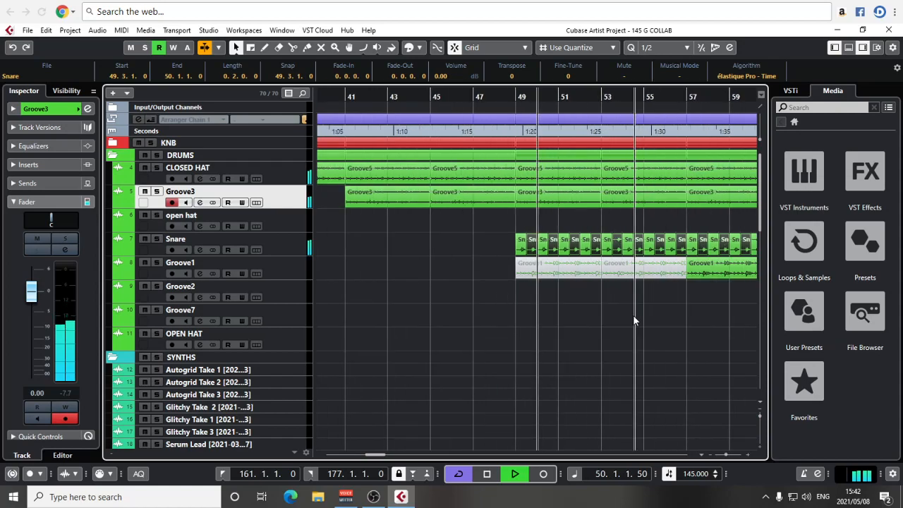
{"action": "key", "text": "g"}
{"action": "left_click", "coordinate": [610, 316]}
{"action": "scroll", "coordinate": [576, 313], "scroll_direction": "right", "scroll_amount": 3}
{"action": "scroll", "coordinate": [501, 314], "scroll_direction": "right", "scroll_amount": 2}
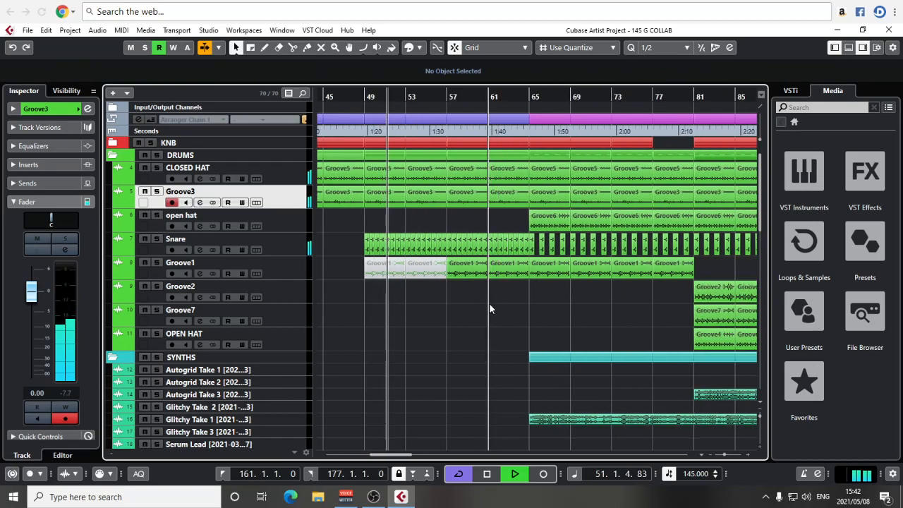
Delete the Groove1 clips at bars 57 and 61, check the section in playback, and stop.
{"action": "left_click_drag", "start_coordinate": [468, 292], "coordinate": [507, 275]}
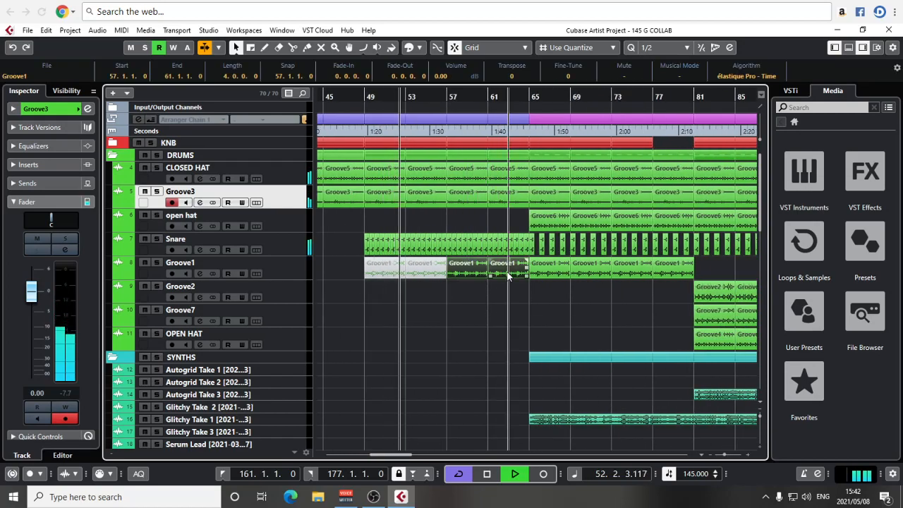
{"action": "key", "text": "Delete"}
{"action": "key", "text": "g"}
{"action": "key", "text": "g"}
{"action": "left_click", "coordinate": [591, 282]}
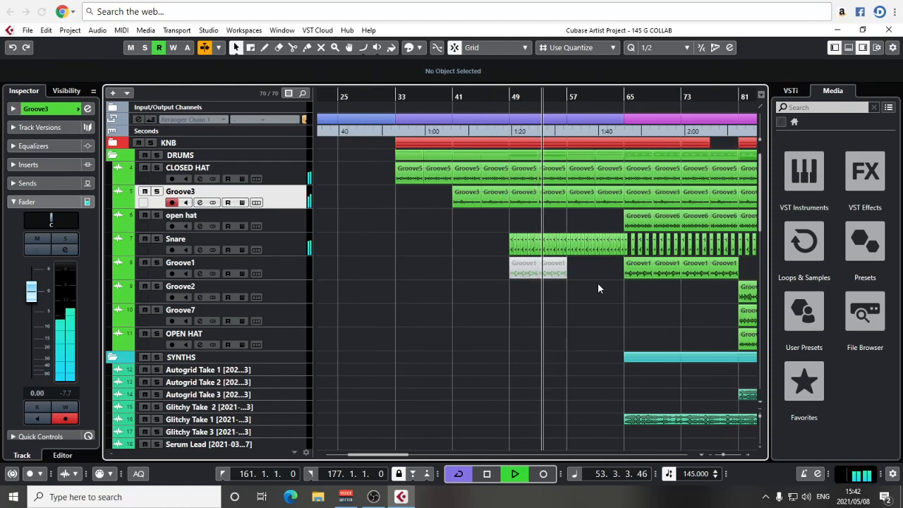
{"action": "key", "text": "g"}
{"action": "key", "text": "space"}
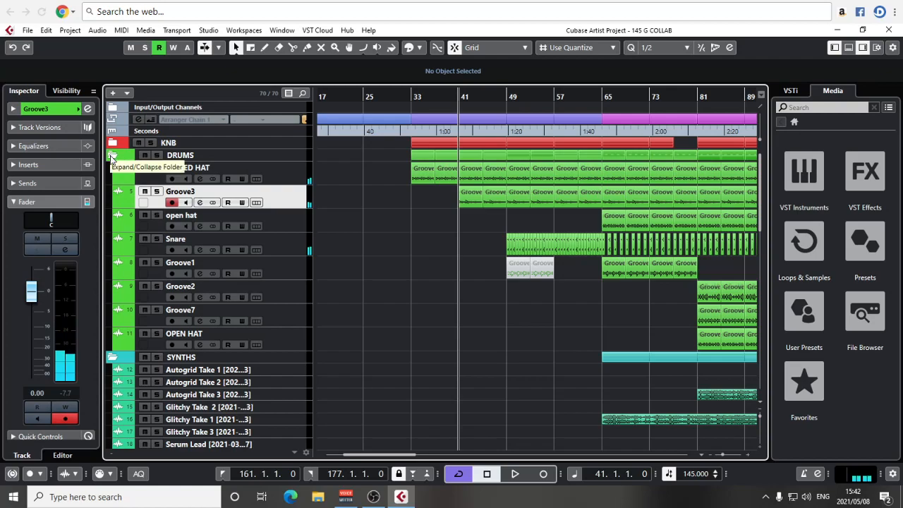
Trim the KNB folder parts to end at bars 48 and 64, leaving one-bar gaps before bars 49 and 65.
{"action": "scroll", "coordinate": [527, 193], "scroll_direction": "up", "scroll_amount": 2}
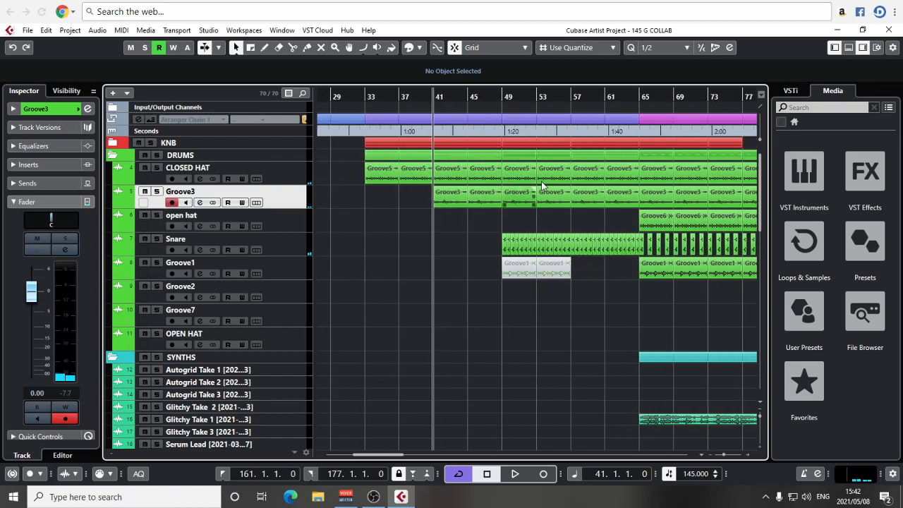
{"action": "left_click", "coordinate": [497, 144]}
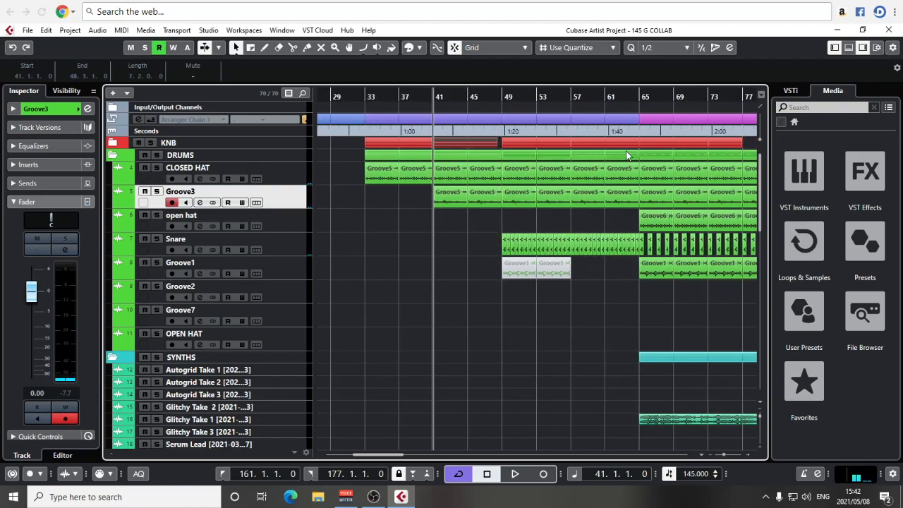
{"action": "left_click_drag", "start_coordinate": [637, 144], "coordinate": [628, 144]}
{"action": "left_click_drag", "start_coordinate": [496, 144], "coordinate": [493, 145]}
Trim the DRUMS clips to end at bars 48 and 64 and set the quantize grid to 1/1.
{"action": "left_click_drag", "start_coordinate": [492, 215], "coordinate": [500, 178]}
{"action": "left_click_drag", "start_coordinate": [501, 181], "coordinate": [491, 176]}
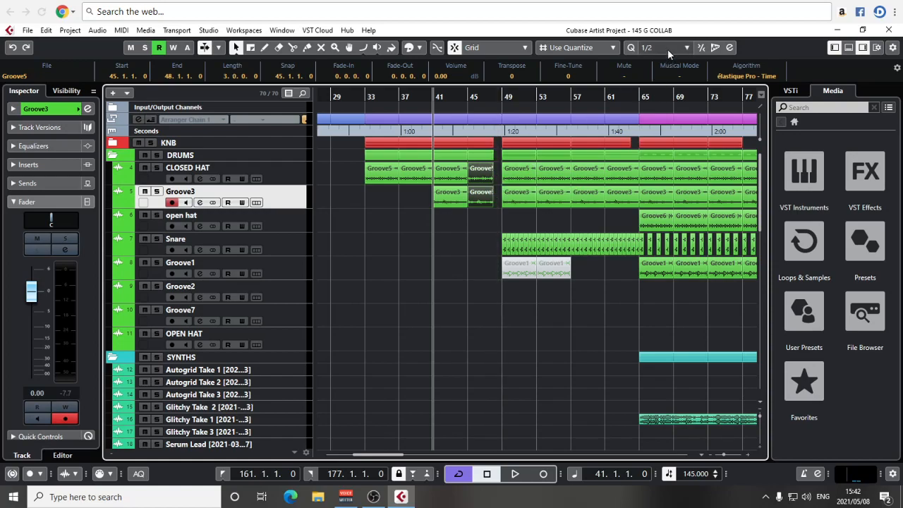
{"action": "scroll", "coordinate": [669, 52], "scroll_direction": "up", "scroll_amount": 1}
{"action": "left_click_drag", "start_coordinate": [638, 158], "coordinate": [631, 159]}
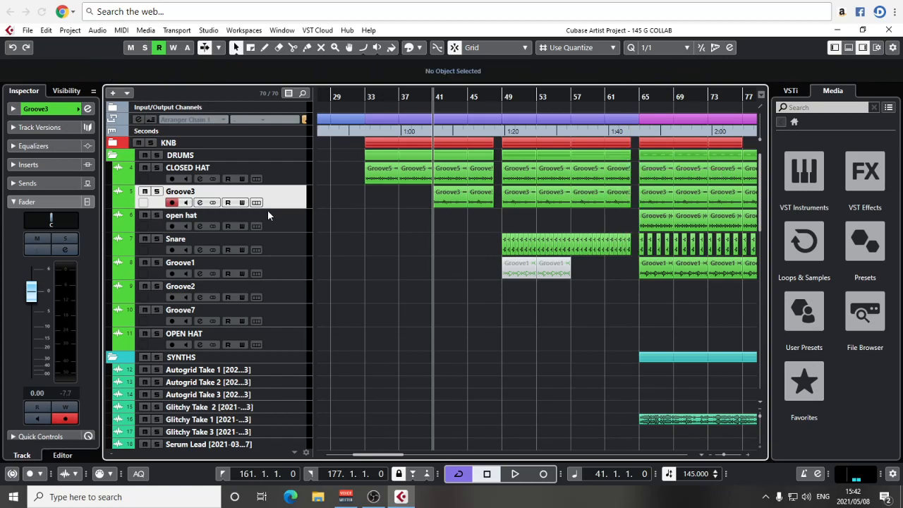
Collapse the DRUMS folder and copy the five ATMOS clips from bar 241 to bar 1.
{"action": "left_click", "coordinate": [113, 156]}
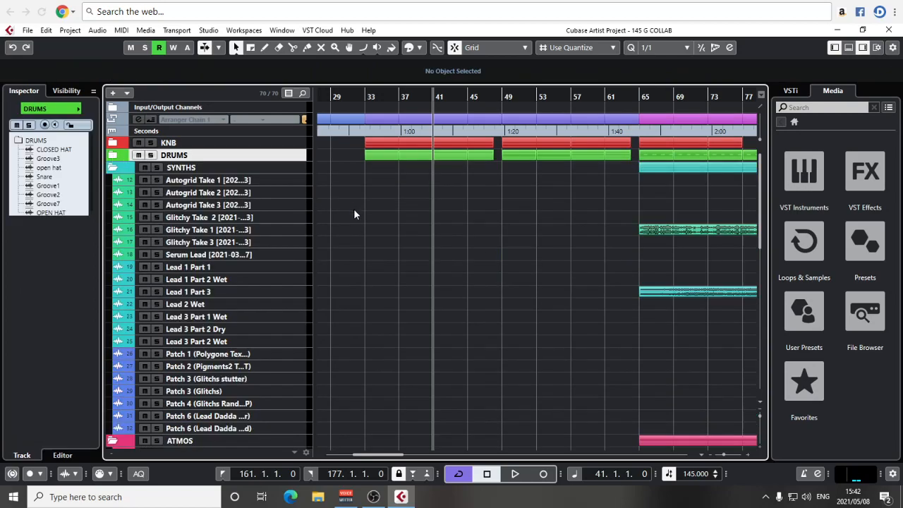
{"action": "key", "text": "g"}
{"action": "key", "text": "g"}
{"action": "key", "text": "g"}
{"action": "key", "text": "g"}
{"action": "key", "text": "g"}
{"action": "key", "text": "g"}
{"action": "scroll", "coordinate": [619, 240], "scroll_direction": "down", "scroll_amount": 3}
{"action": "key", "text": "g"}
{"action": "key", "text": "g"}
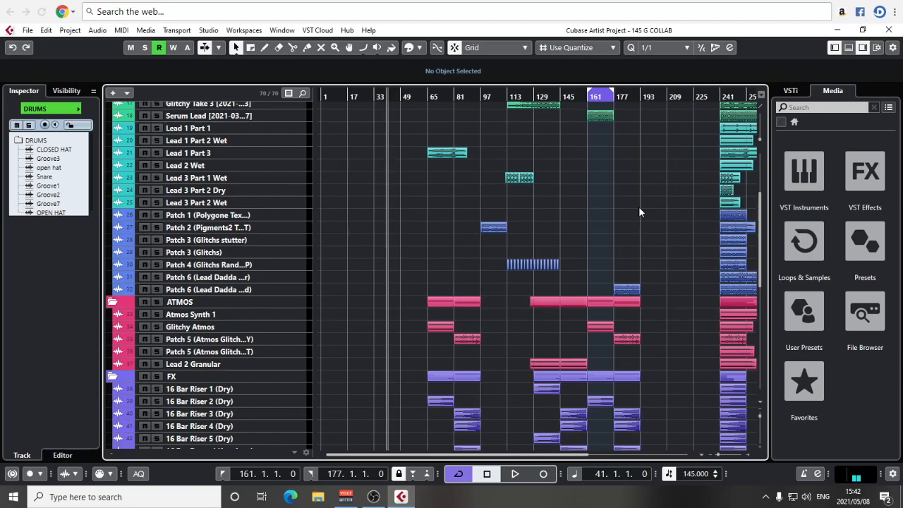
{"action": "scroll", "coordinate": [592, 247], "scroll_direction": "down", "scroll_amount": 3}
{"action": "left_click_drag", "start_coordinate": [724, 244], "coordinate": [644, 291]}
{"action": "left_click_drag", "start_coordinate": [528, 292], "coordinate": [340, 297]}
{"action": "left_click", "coordinate": [394, 276]}
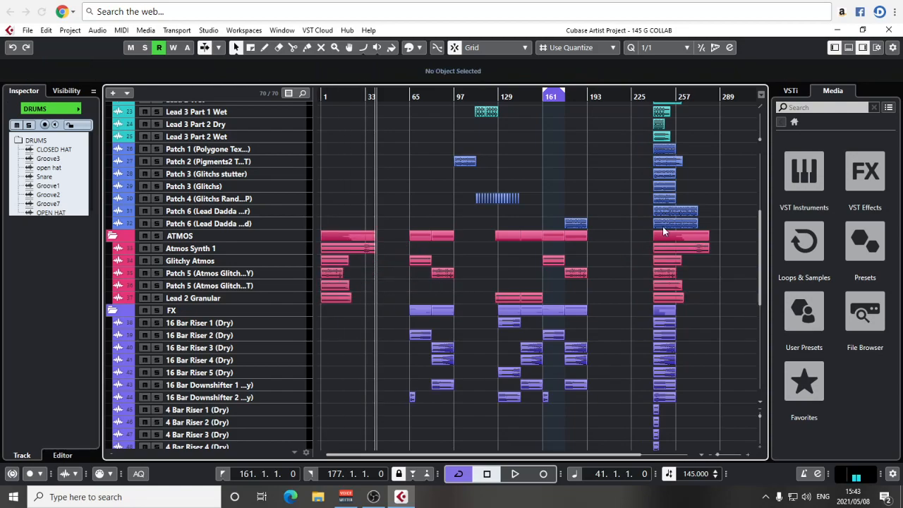
Copy the Patch 3 (Glitchs stutter) and Patch 3 (Glitchs) clips from bar 241 to around bar 33.
{"action": "scroll", "coordinate": [662, 226], "scroll_direction": "up", "scroll_amount": 3}
{"action": "left_click_drag", "start_coordinate": [665, 267], "coordinate": [371, 255]}
{"action": "left_click", "coordinate": [698, 252]}
{"action": "left_click_drag", "start_coordinate": [619, 248], "coordinate": [394, 246]}
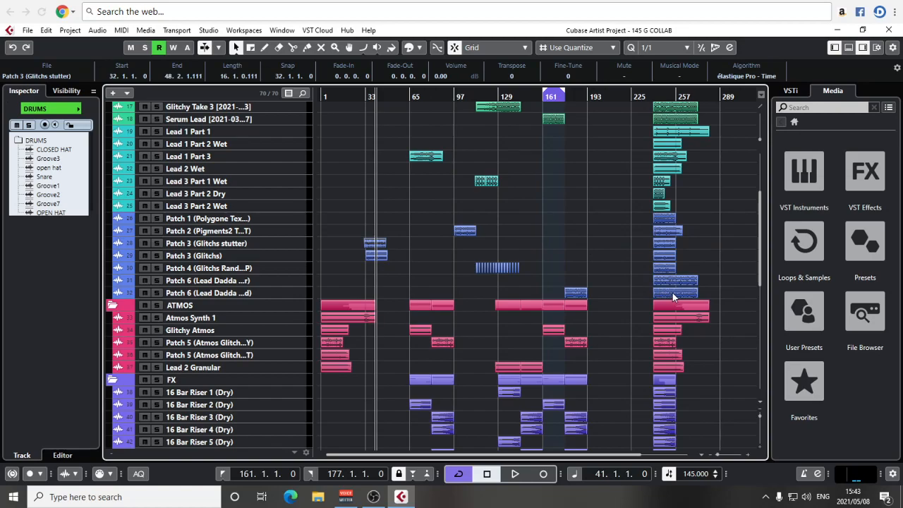
Copy the Patch 1 (Polygone Texture) clip from bar 241 to bar 1 and move the two copied Patch 3 clips there.
{"action": "left_click_drag", "start_coordinate": [668, 220], "coordinate": [326, 223]}
{"action": "left_click_drag", "start_coordinate": [379, 233], "coordinate": [330, 256]}
{"action": "left_click", "coordinate": [369, 255]}
{"action": "left_click_drag", "start_coordinate": [367, 288], "coordinate": [338, 364]}
{"action": "left_click_drag", "start_coordinate": [362, 204], "coordinate": [331, 259]}
{"action": "scroll", "coordinate": [651, 272], "scroll_direction": "down", "scroll_amount": 3}
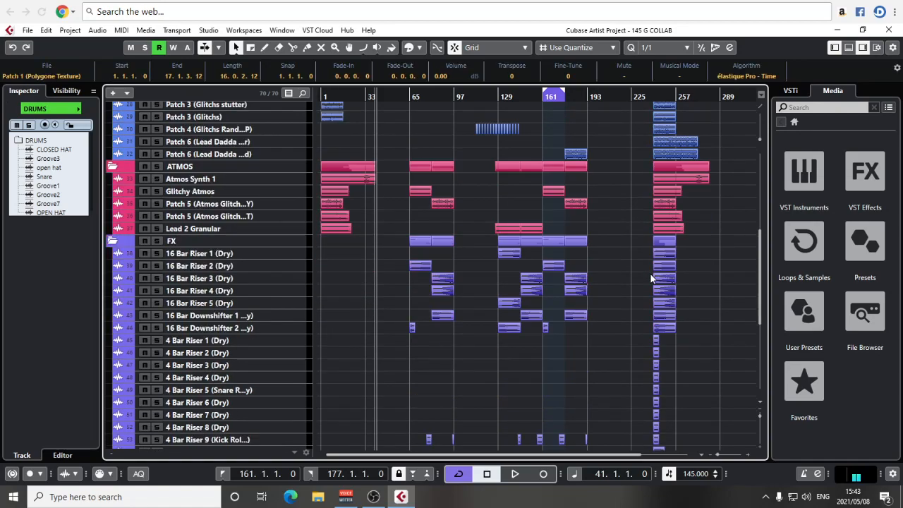
Copy the Lead 1 Part 1 and Lead 1 Part 2 Wet clips from bar 241 to bar 1.
{"action": "scroll", "coordinate": [650, 282], "scroll_direction": "down", "scroll_amount": 4}
{"action": "scroll", "coordinate": [648, 310], "scroll_direction": "up", "scroll_amount": 9}
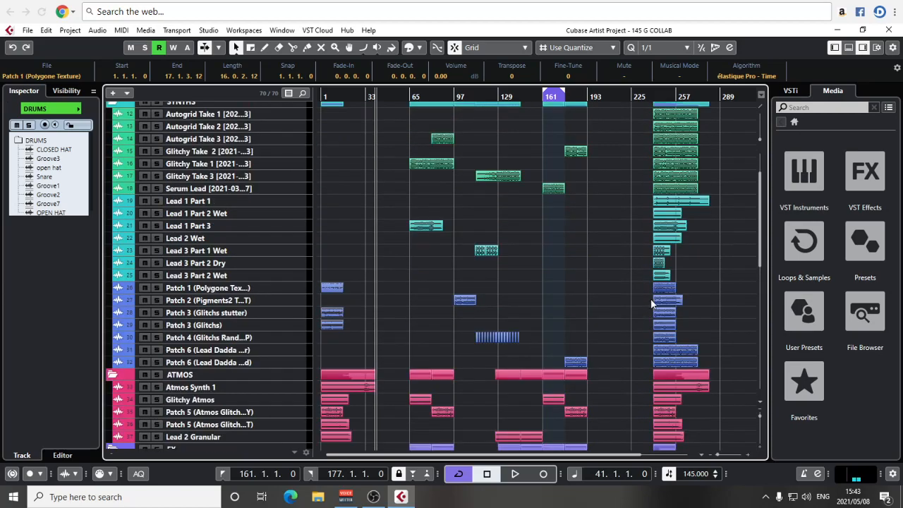
{"action": "left_click", "coordinate": [711, 213]}
{"action": "left_click_drag", "start_coordinate": [660, 273], "coordinate": [662, 274]}
{"action": "left_click", "coordinate": [741, 222]}
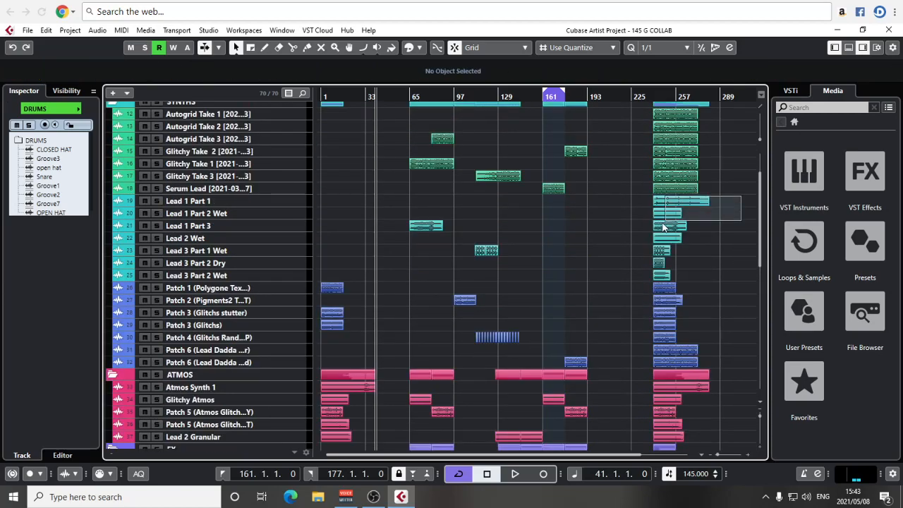
{"action": "left_click_drag", "start_coordinate": [658, 219], "coordinate": [658, 216]}
{"action": "left_click_drag", "start_coordinate": [660, 213], "coordinate": [323, 213]}
Copy the Lead 3 Part 2 Dry, Lead 3 Part 2 Wet and Lead 2 Wet clips from bar 241 to bar 1.
{"action": "left_click_drag", "start_coordinate": [676, 260], "coordinate": [304, 283]}
{"action": "key", "text": "h"}
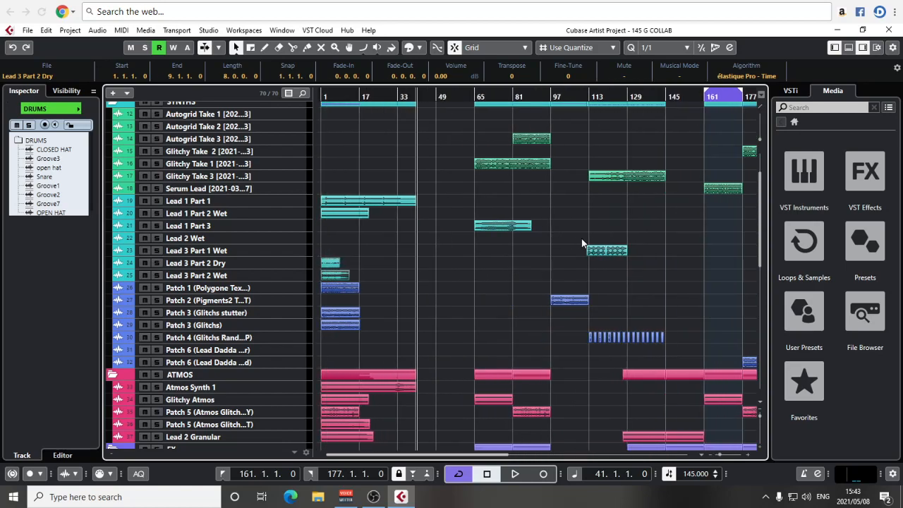
{"action": "key", "text": "g"}
{"action": "key", "text": "g"}
{"action": "left_click_drag", "start_coordinate": [704, 247], "coordinate": [332, 238]}
{"action": "key", "text": "h"}
{"action": "key", "text": "h"}
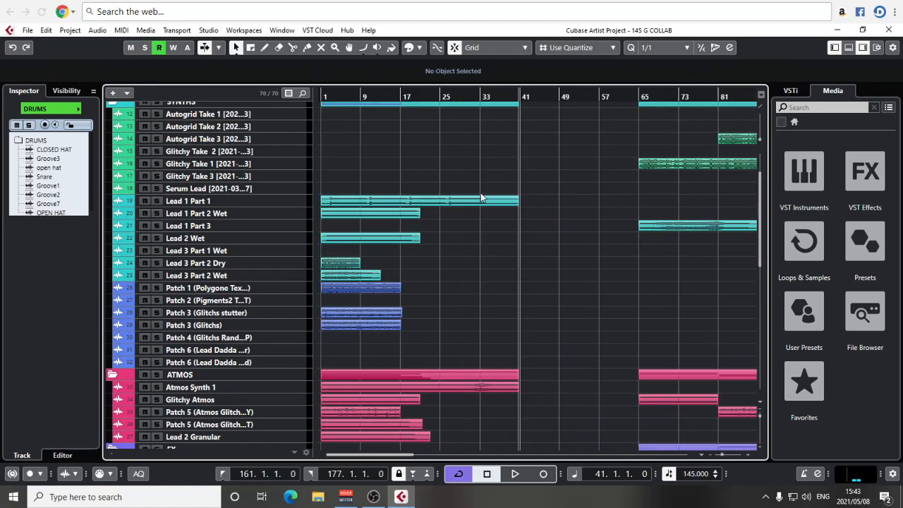
Trim the Lead 1 Part 1 clip to end at bar 33 and place the project cursor there.
{"action": "left_click_drag", "start_coordinate": [520, 203], "coordinate": [483, 206]}
{"action": "left_click", "coordinate": [481, 96]}
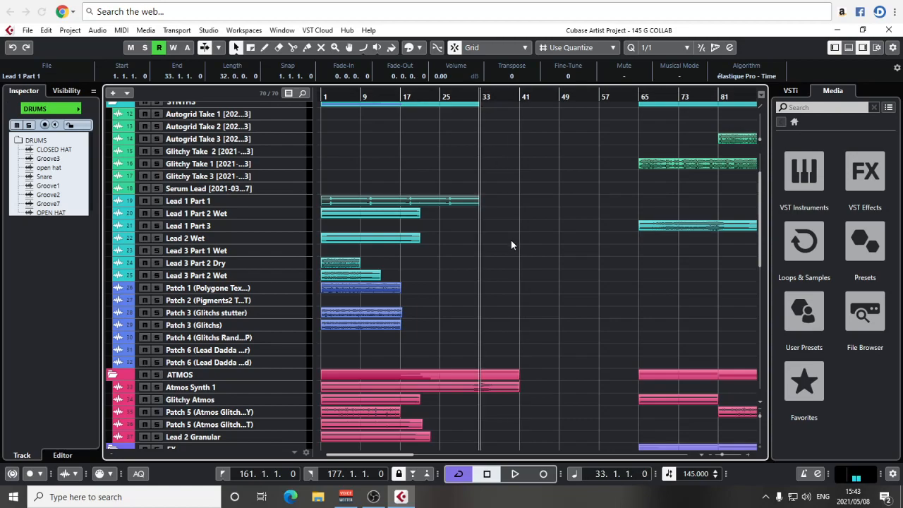
Move the Atmos Synth 1 clip from bar 1 to bar 33 and play briefly from bar 33.
{"action": "scroll", "coordinate": [506, 357], "scroll_direction": "up", "scroll_amount": 3}
{"action": "scroll", "coordinate": [534, 226], "scroll_direction": "down", "scroll_amount": 4}
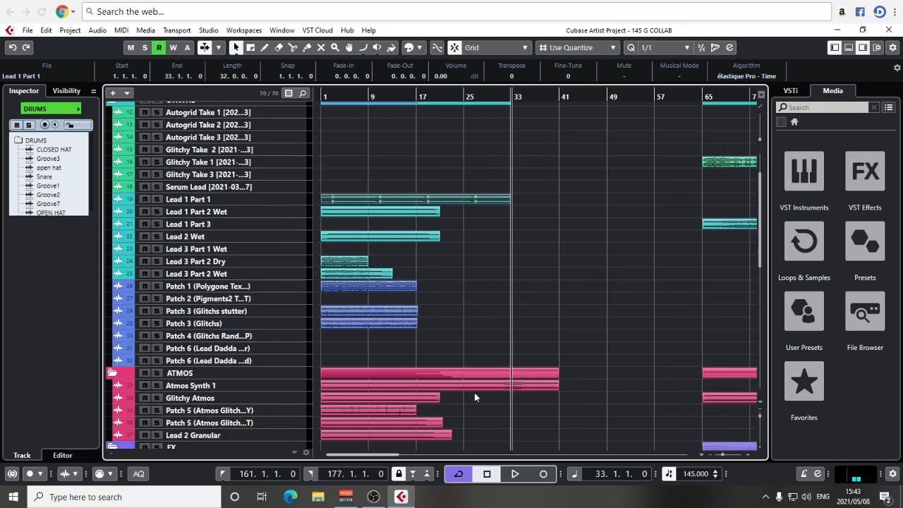
{"action": "scroll", "coordinate": [488, 333], "scroll_direction": "down", "scroll_amount": 1}
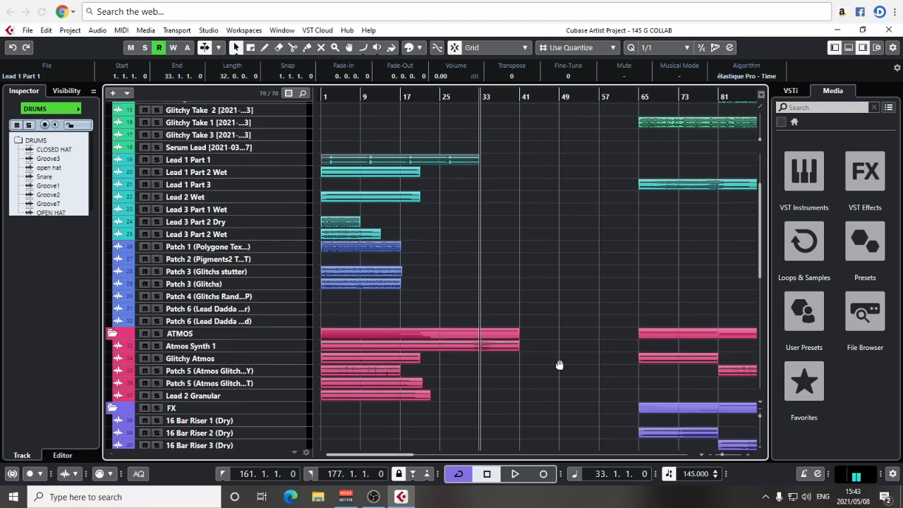
{"action": "scroll", "coordinate": [494, 353], "scroll_direction": "right", "scroll_amount": 2}
{"action": "left_click_drag", "start_coordinate": [384, 341], "coordinate": [544, 345]}
{"action": "key", "text": "space"}
{"action": "key", "text": "g"}
{"action": "key", "text": "g"}
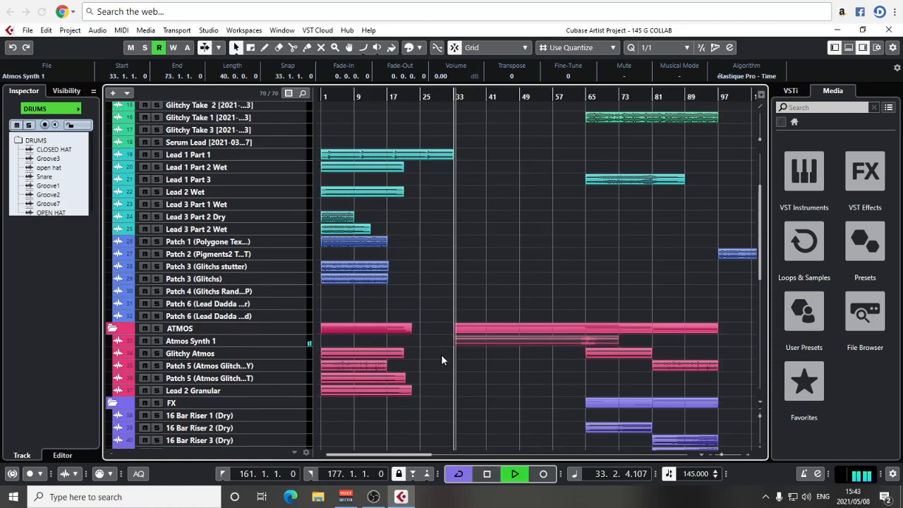
{"action": "key", "text": "h"}
{"action": "key", "text": "h"}
{"action": "scroll", "coordinate": [433, 342], "scroll_direction": "down", "scroll_amount": 2}
{"action": "left_click", "coordinate": [429, 296]}
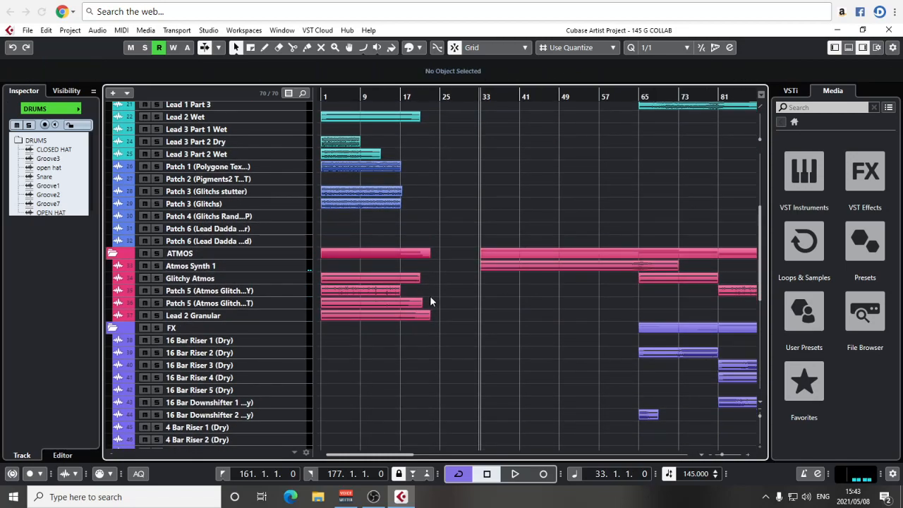
Zoom all tracks to 2 rows high while playing the arrangement from bar 33.
{"action": "key", "text": "space"}
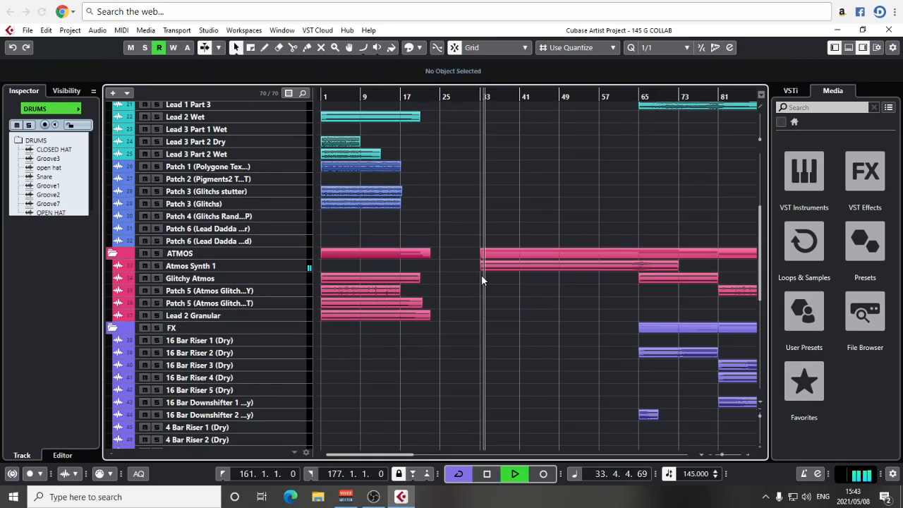
{"action": "left_click", "coordinate": [760, 403]}
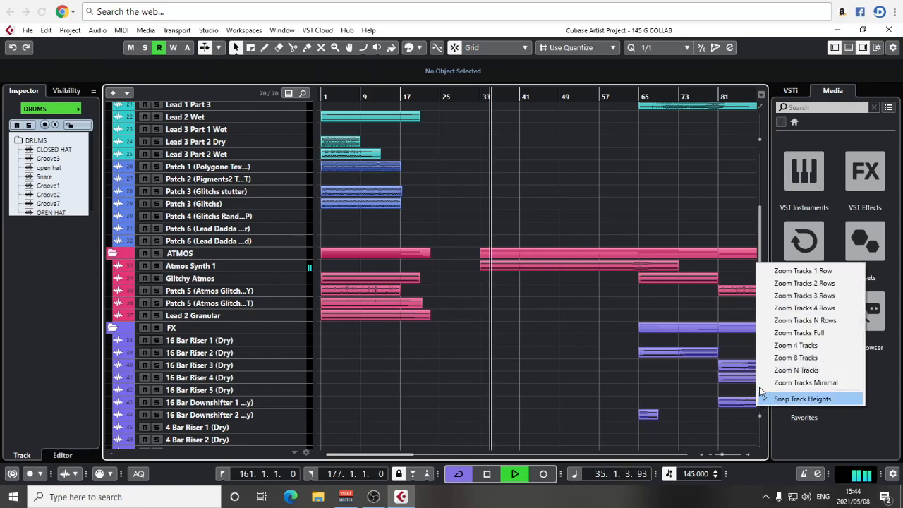
{"action": "left_click", "coordinate": [805, 283]}
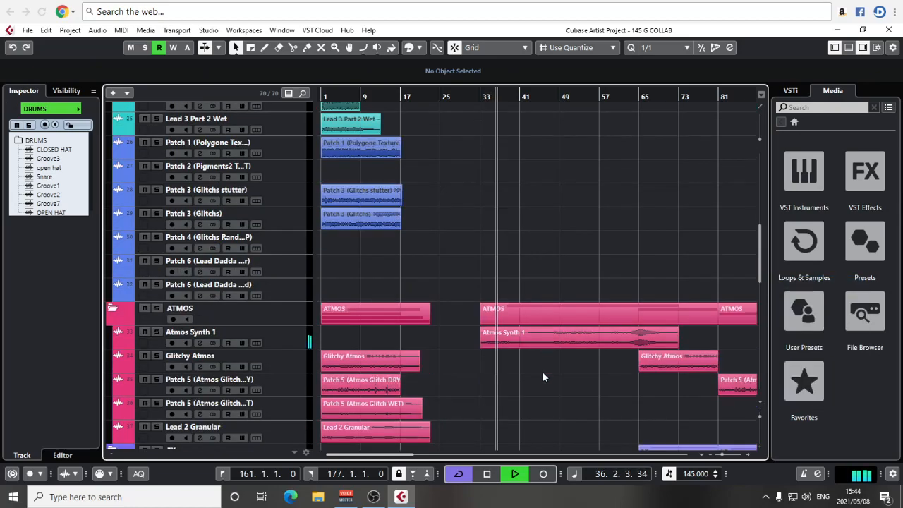
{"action": "scroll", "coordinate": [543, 373], "scroll_direction": "down", "scroll_amount": 1}
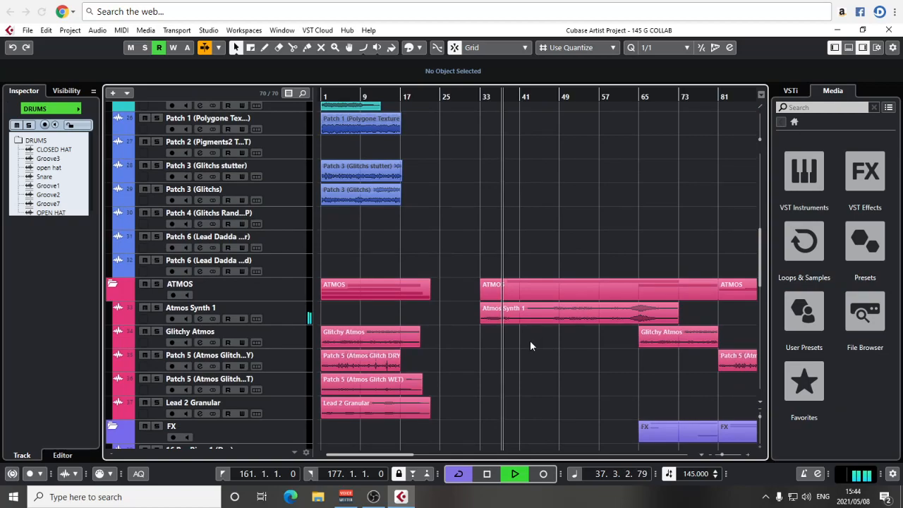
{"action": "scroll", "coordinate": [524, 337], "scroll_direction": "down", "scroll_amount": 1}
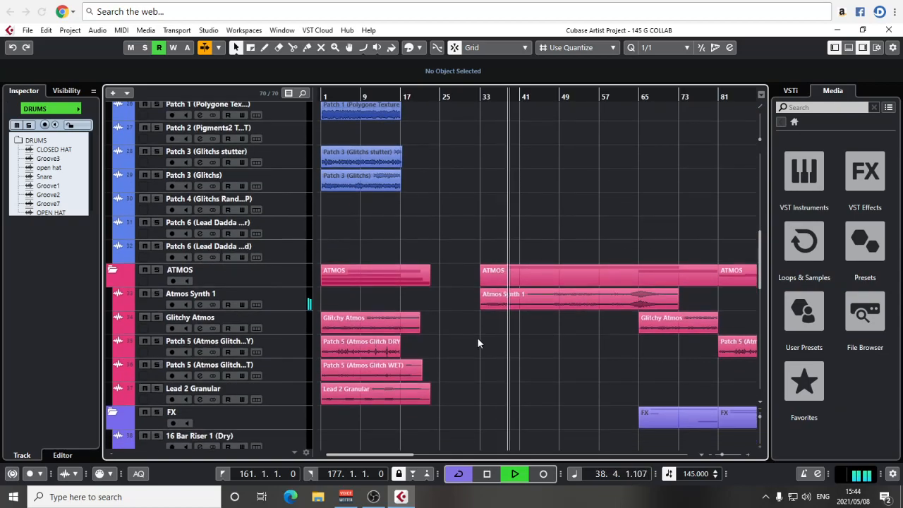
{"action": "key", "text": "space"}
Return the project cursor to bar 1, solo the Glitchy Atmos track and listen to its clip.
{"action": "left_click_drag", "start_coordinate": [353, 92], "coordinate": [209, 113]}
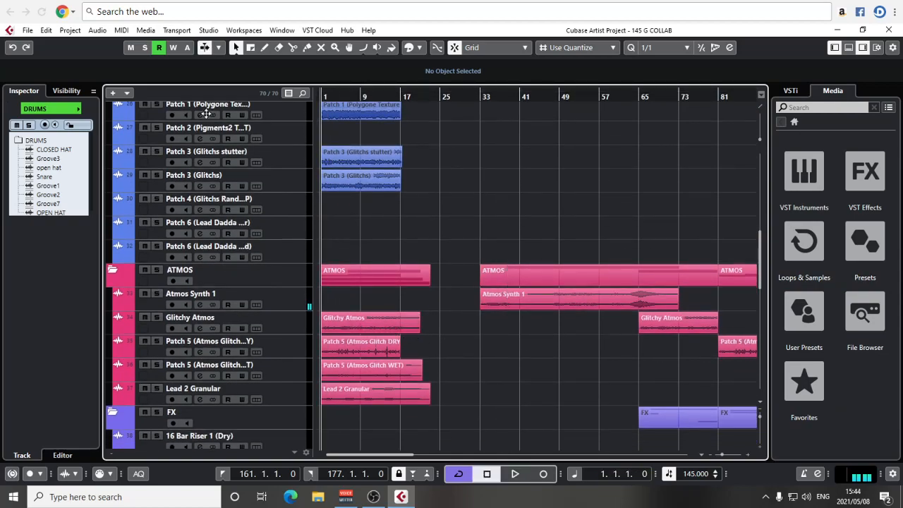
{"action": "left_click", "coordinate": [155, 318]}
{"action": "key", "text": "space"}
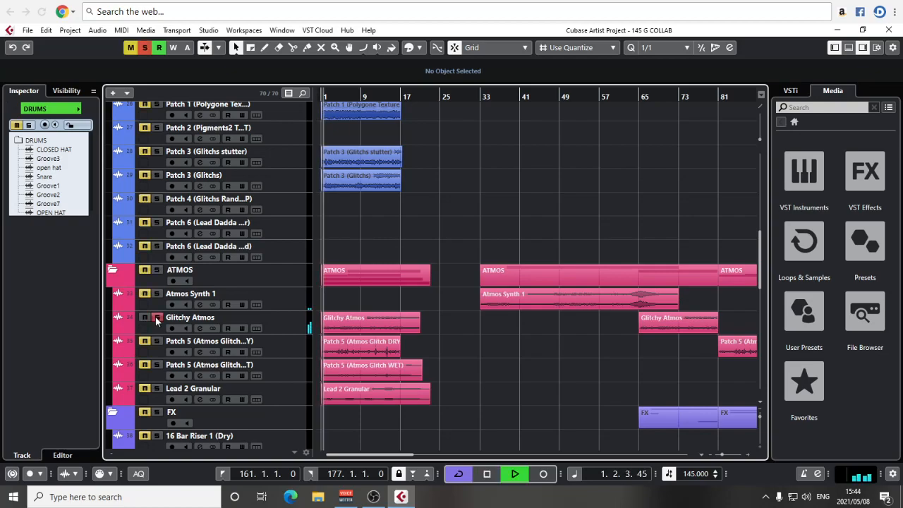
{"action": "key", "text": "space"}
Solo and play the Patch 5 (Atmos Glitch DRY), Patch 5 (Atmos Glitch WET) and Lead 2 Granular tracks one after another from bar 1.
{"action": "left_click", "coordinate": [156, 339]}
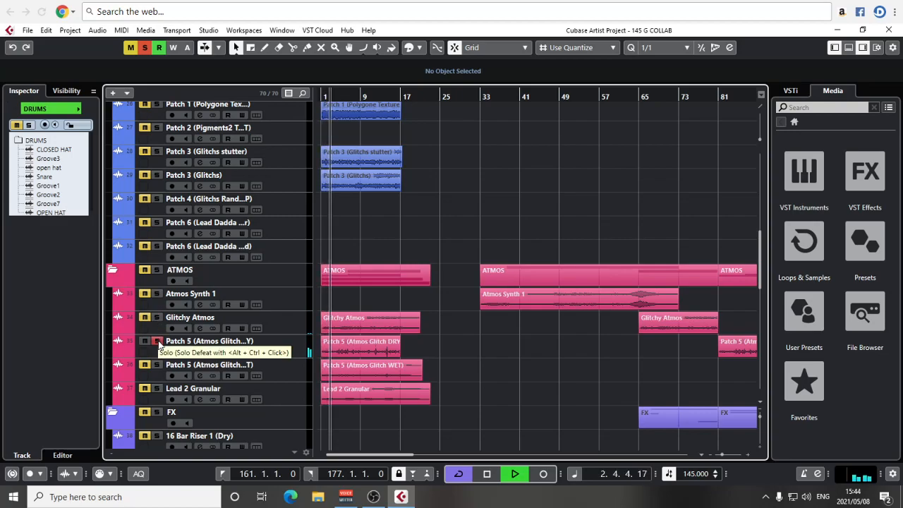
{"action": "key", "text": "space"}
{"action": "left_click", "coordinate": [158, 342]}
{"action": "left_click", "coordinate": [158, 365]}
{"action": "key", "text": "space"}
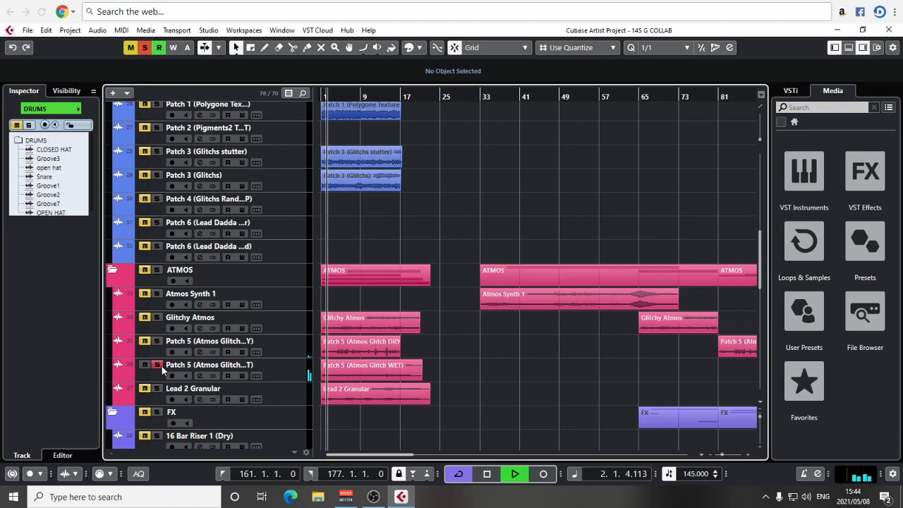
{"action": "key", "text": "space"}
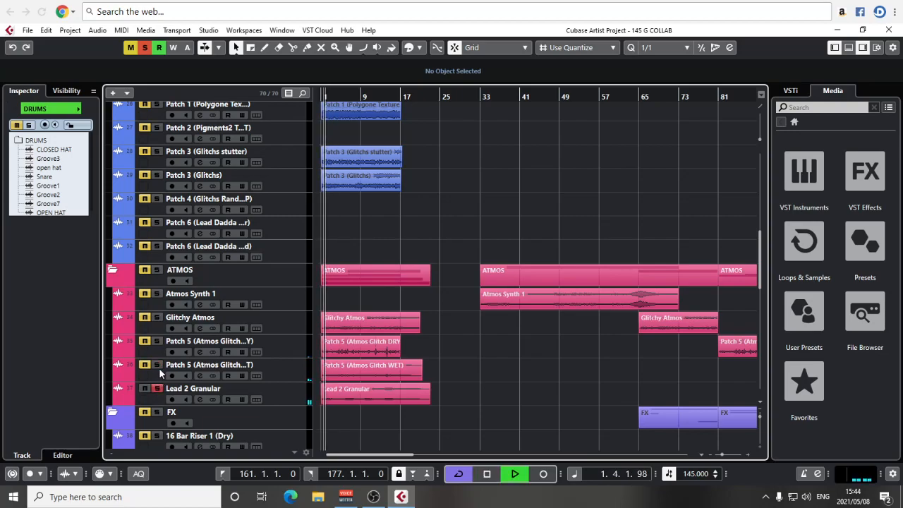
Delete the Lead 2 Granular clip at bar 1 and stop playback.
{"action": "scroll", "coordinate": [357, 404], "scroll_direction": "down", "scroll_amount": 8}
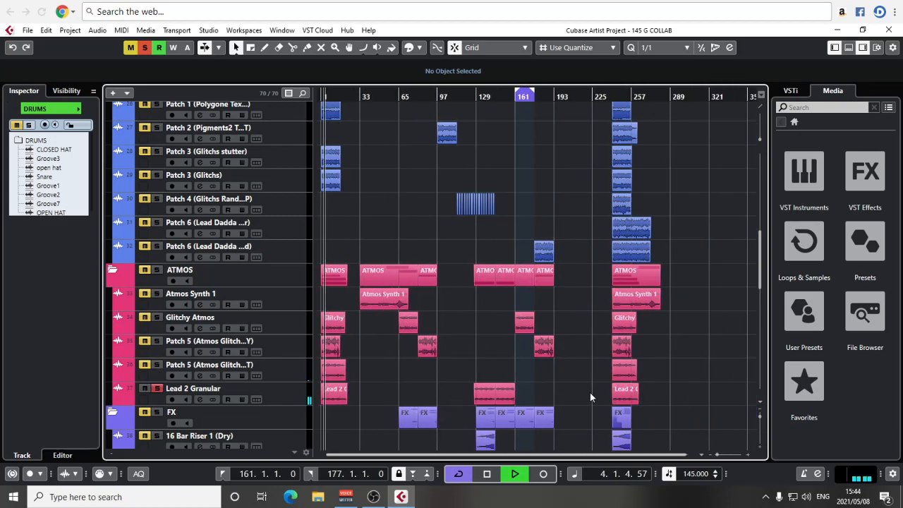
{"action": "left_click", "coordinate": [327, 400]}
{"action": "key", "text": "Delete"}
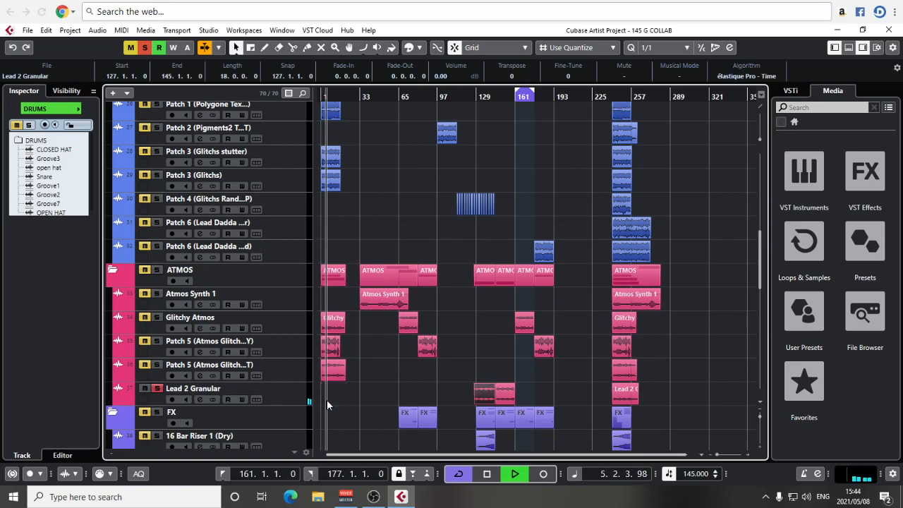
{"action": "key", "text": "space"}
Trim the Patch 5 (Atmos Glitch WET) clip at bar 1 to end at bar 17.
{"action": "key", "text": "h"}
{"action": "key", "text": "h"}
{"action": "key", "text": "h"}
{"action": "key", "text": "h"}
{"action": "key", "text": "h"}
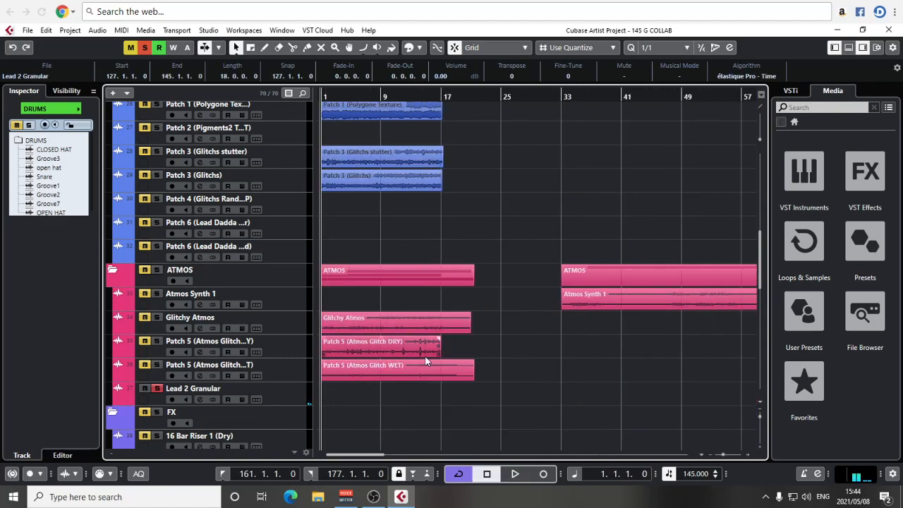
{"action": "left_click", "coordinate": [357, 354]}
{"action": "left_click", "coordinate": [371, 375]}
{"action": "left_click", "coordinate": [376, 346]}
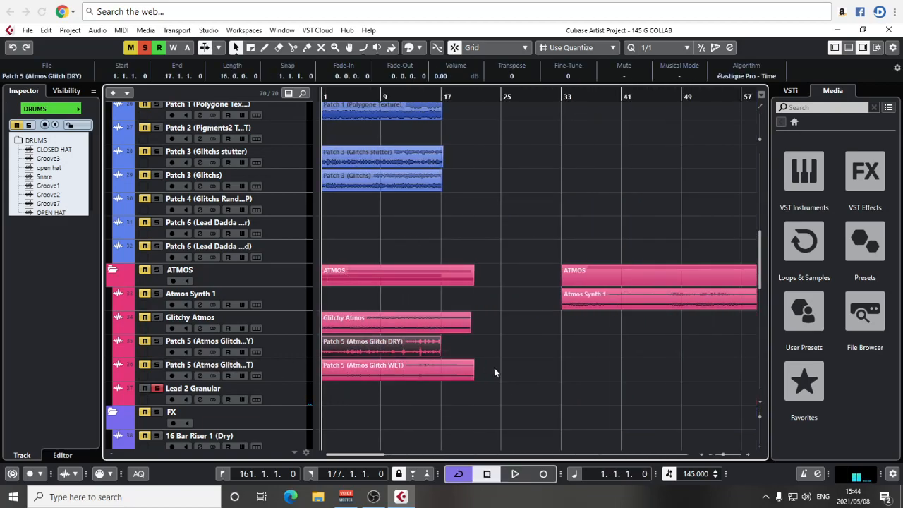
{"action": "left_click_drag", "start_coordinate": [473, 375], "coordinate": [437, 377]}
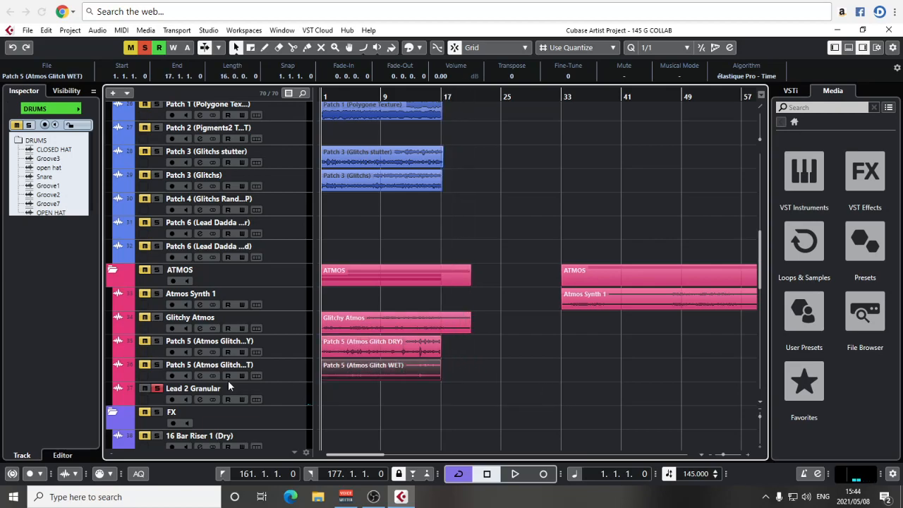
Clear the solo, then move the Glitchy Atmos clip from bar 1 to bar 33 and the Patch 5 (Atmos Glitch DRY) clip to bar 17.
{"action": "left_click", "coordinate": [152, 388]}
{"action": "left_click", "coordinate": [159, 367]}
{"action": "left_click", "coordinate": [236, 346]}
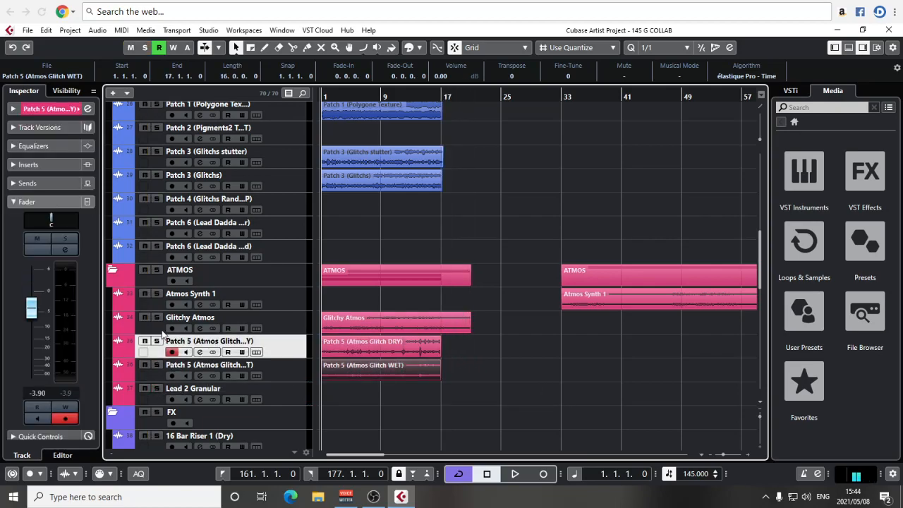
{"action": "left_click", "coordinate": [312, 326]}
{"action": "left_click_drag", "start_coordinate": [332, 327], "coordinate": [573, 328]}
{"action": "left_click_drag", "start_coordinate": [364, 348], "coordinate": [483, 350]}
{"action": "key", "text": "g"}
{"action": "key", "text": "g"}
{"action": "left_click", "coordinate": [584, 365]}
Place the project cursor at bar 33, move the Glitchy Atmos clip from bar 33 to bar 41 and start playback.
{"action": "scroll", "coordinate": [554, 345], "scroll_direction": "up", "scroll_amount": 10}
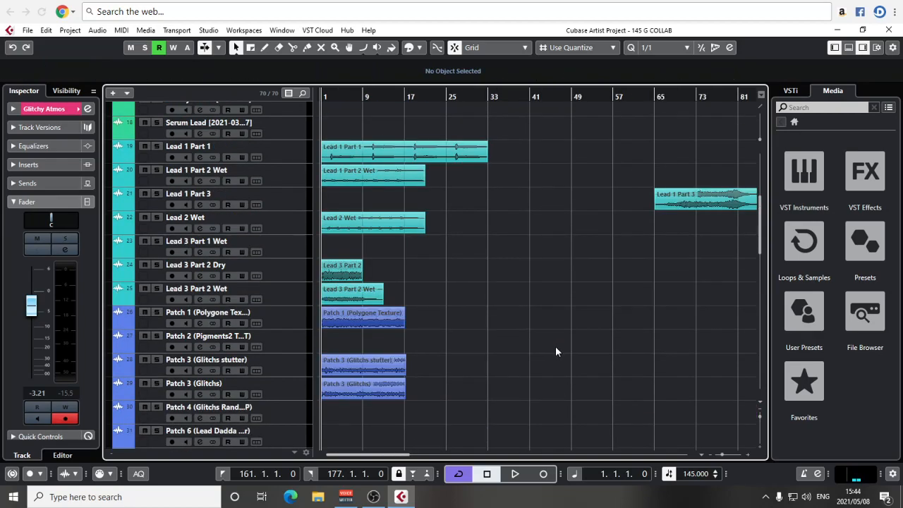
{"action": "left_click", "coordinate": [488, 94]}
{"action": "scroll", "coordinate": [484, 222], "scroll_direction": "down", "scroll_amount": 10}
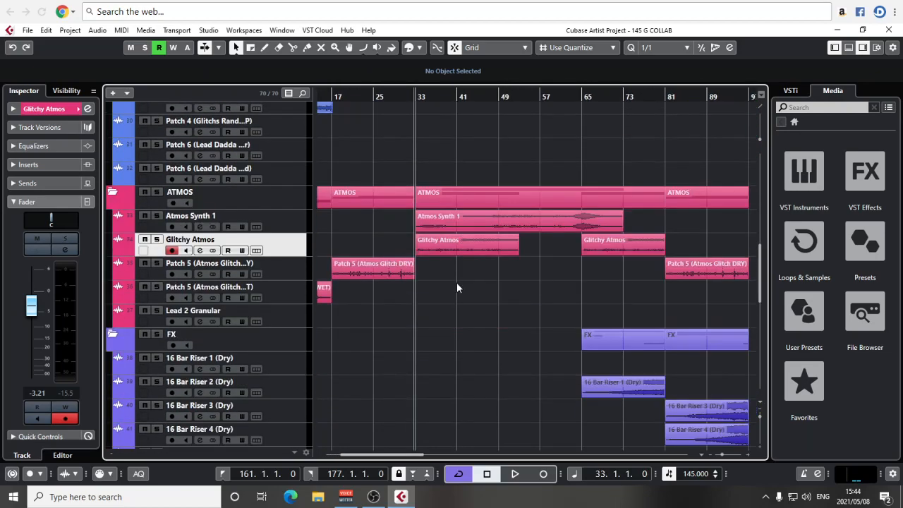
{"action": "left_click", "coordinate": [492, 247]}
{"action": "left_click_drag", "start_coordinate": [444, 285], "coordinate": [481, 276]}
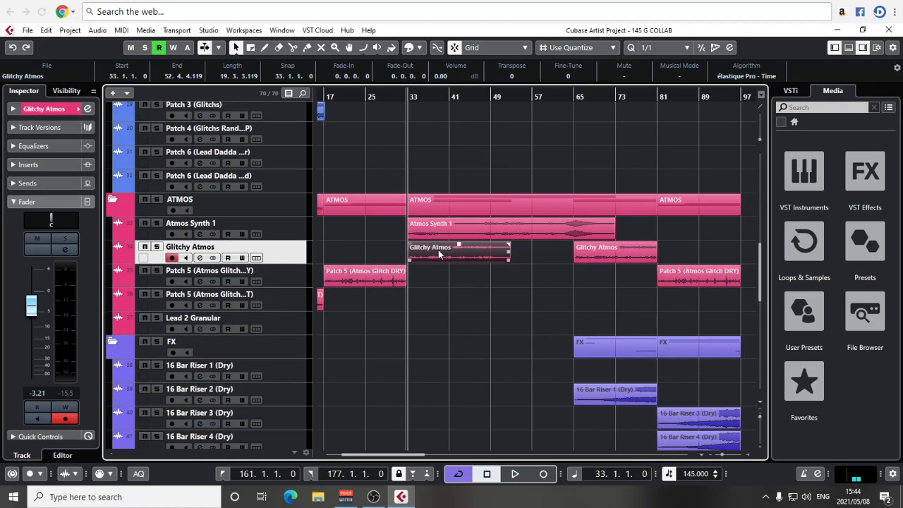
{"action": "left_click_drag", "start_coordinate": [438, 255], "coordinate": [504, 256]}
{"action": "left_click", "coordinate": [451, 312]}
{"action": "key", "text": "space"}
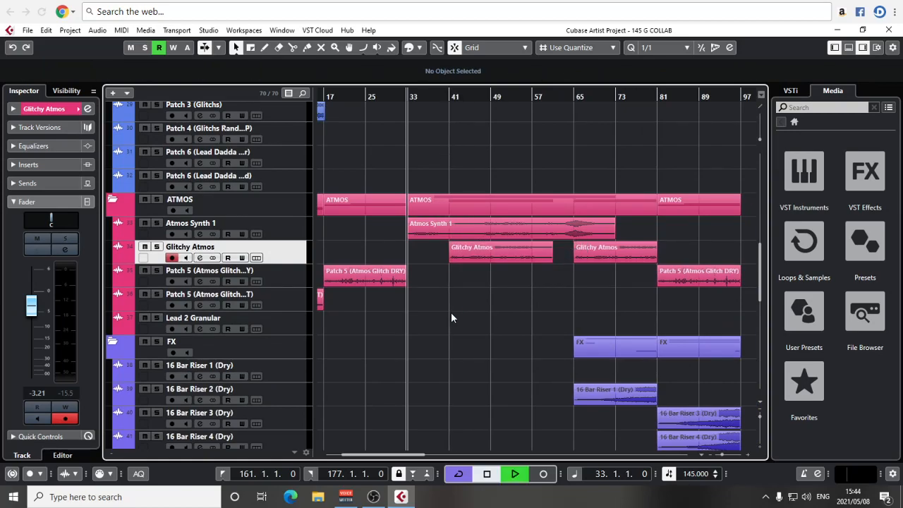
Stop playback and look through the riser, downshifter and synth clips across the whole arrangement.
{"action": "key", "text": "g"}
{"action": "key", "text": "g"}
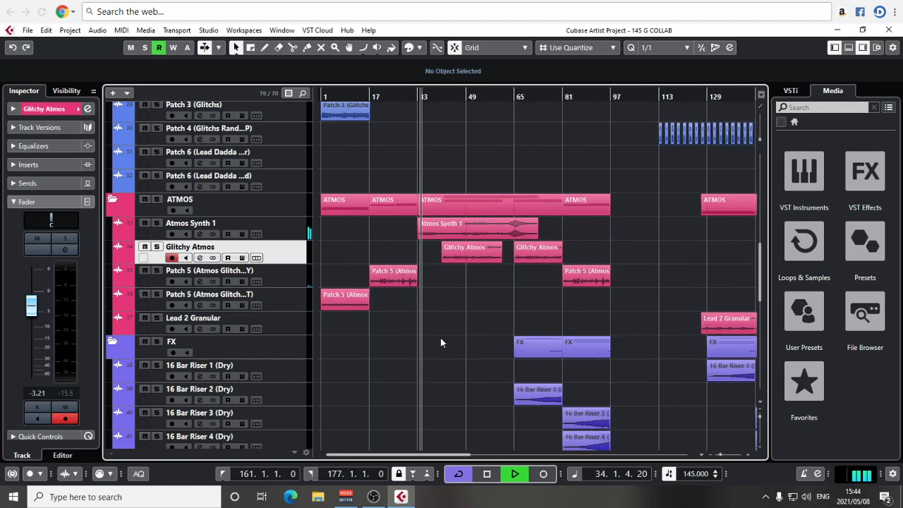
{"action": "key", "text": "space"}
{"action": "key", "text": "g"}
{"action": "scroll", "coordinate": [515, 290], "scroll_direction": "down", "scroll_amount": 10}
{"action": "right_click", "coordinate": [674, 219]}
{"action": "left_click", "coordinate": [690, 215]}
{"action": "scroll", "coordinate": [685, 212], "scroll_direction": "up", "scroll_amount": 3}
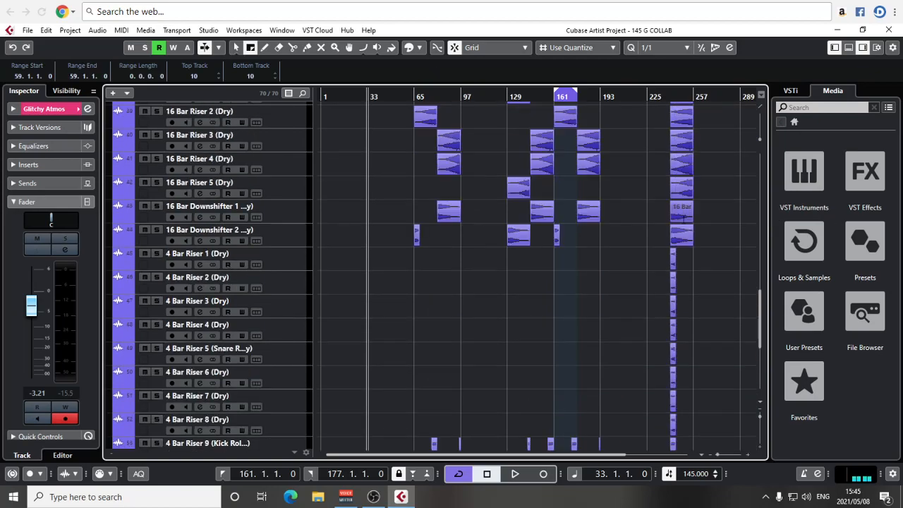
{"action": "right_click", "coordinate": [695, 276]}
{"action": "left_click", "coordinate": [694, 277]}
{"action": "scroll", "coordinate": [694, 280], "scroll_direction": "up", "scroll_amount": 10}
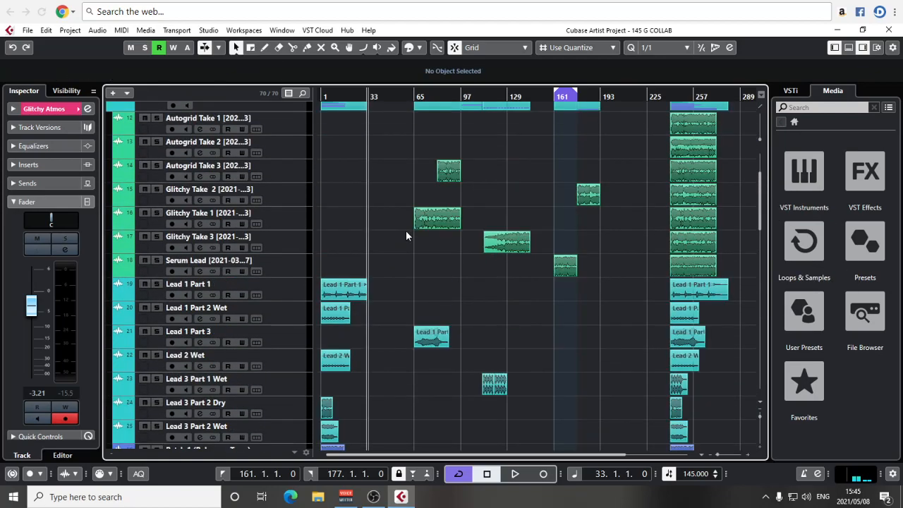
Examine the lead and patch clips in the opening bars and play briefly from bar 33.
{"action": "key", "text": "h"}
{"action": "key", "text": "h"}
{"action": "key", "text": "h"}
{"action": "scroll", "coordinate": [399, 242], "scroll_direction": "down", "scroll_amount": 4}
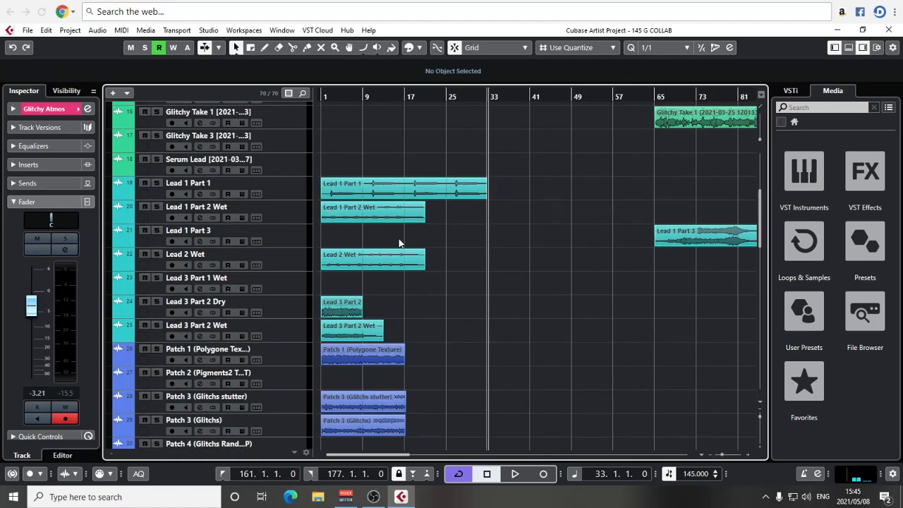
{"action": "scroll", "coordinate": [506, 186], "scroll_direction": "up", "scroll_amount": 4}
{"action": "scroll", "coordinate": [476, 353], "scroll_direction": "down", "scroll_amount": 1}
{"action": "key", "text": "space"}
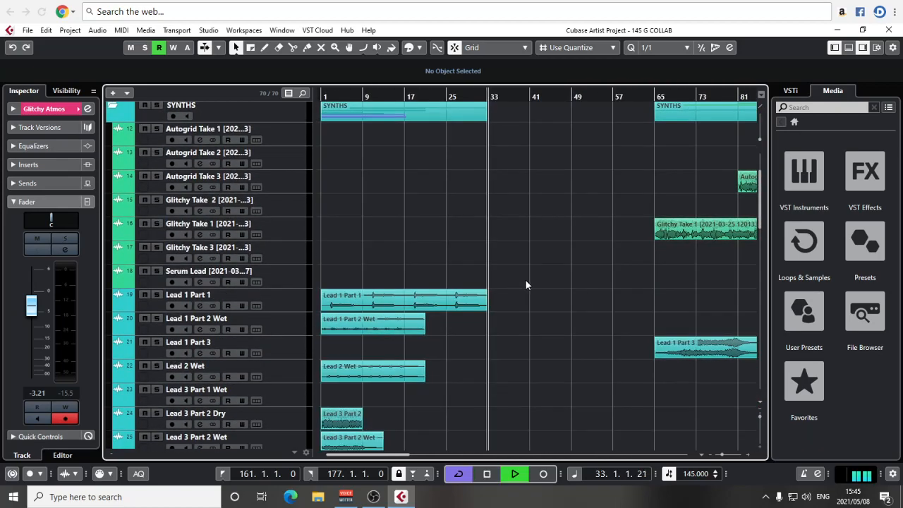
{"action": "key", "text": "space"}
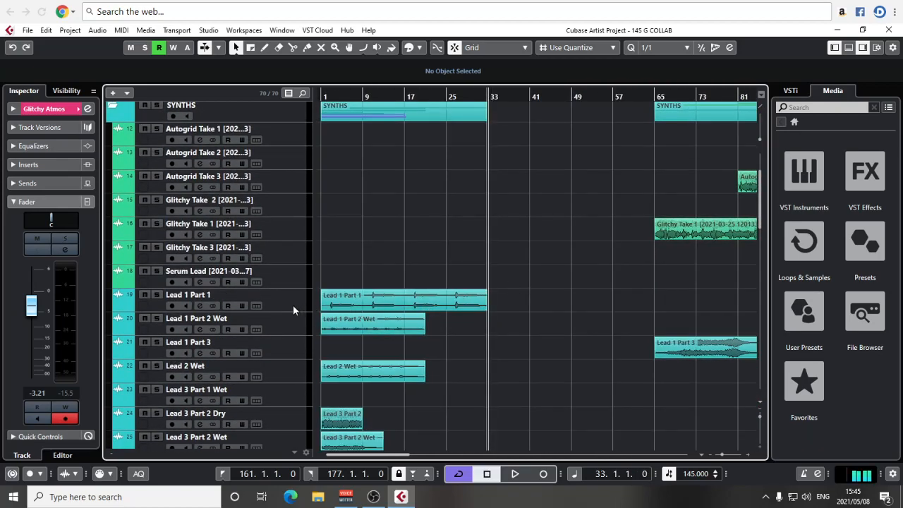
Solo Lead 1 Part 1, listen to it from bar 1 and move its clip to bar 33.
{"action": "left_click", "coordinate": [157, 294]}
{"action": "left_click", "coordinate": [337, 97]}
{"action": "key", "text": "space"}
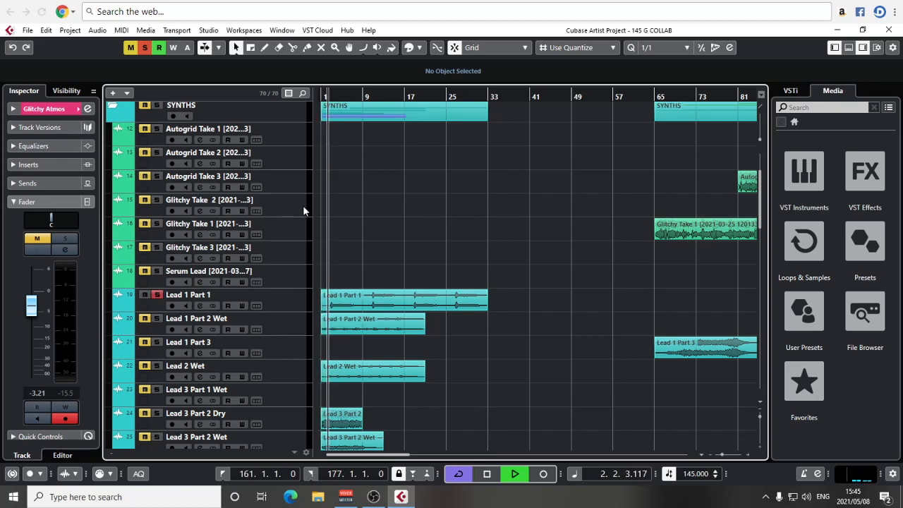
{"action": "key", "text": "space"}
{"action": "left_click_drag", "start_coordinate": [368, 305], "coordinate": [531, 306]}
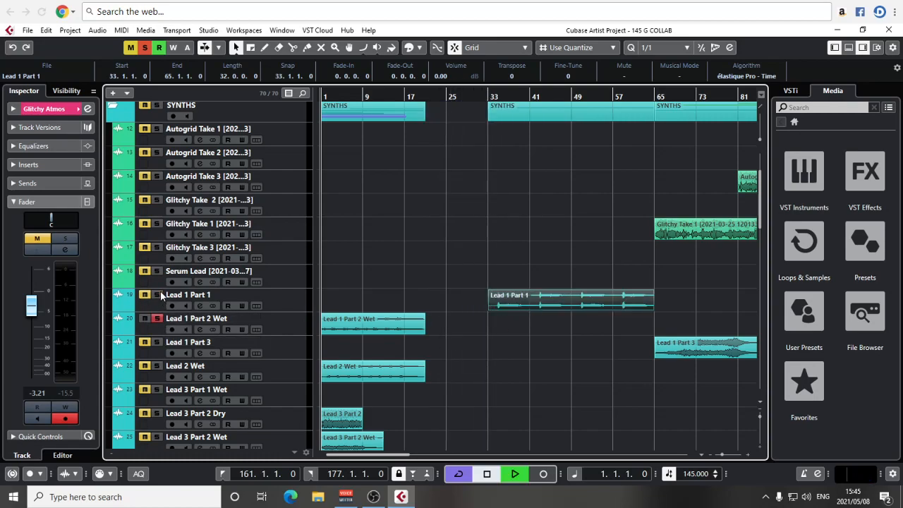
Listen to the soloed Lead 1 Part 2 Wet clip from bar 1 while checking the surrounding synth clips.
{"action": "key", "text": "space"}
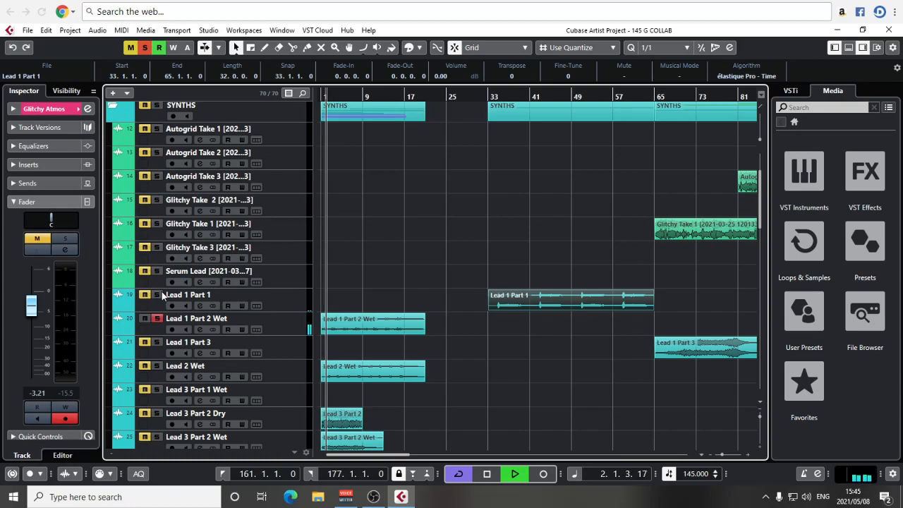
{"action": "key", "text": "g"}
{"action": "key", "text": "g"}
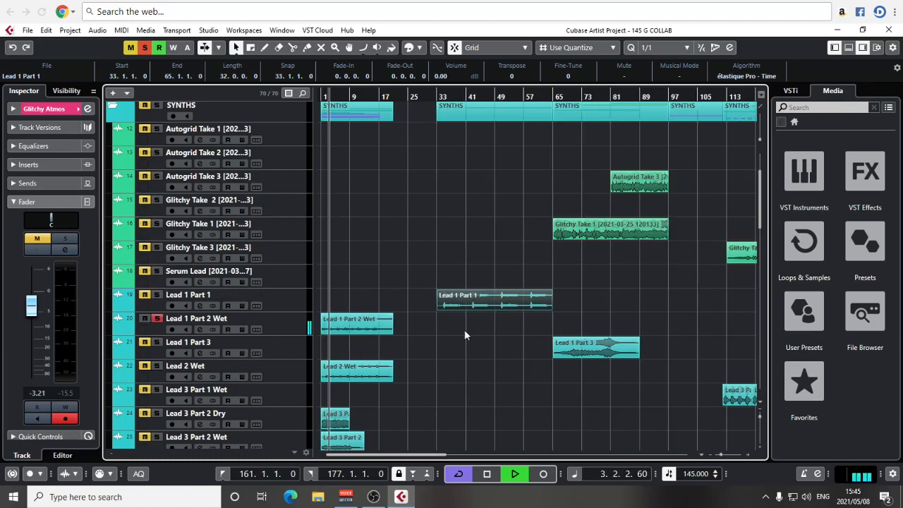
{"action": "scroll", "coordinate": [560, 318], "scroll_direction": "up", "scroll_amount": 2}
{"action": "scroll", "coordinate": [554, 316], "scroll_direction": "down", "scroll_amount": 3}
{"action": "key", "text": "h"}
{"action": "key", "text": "h"}
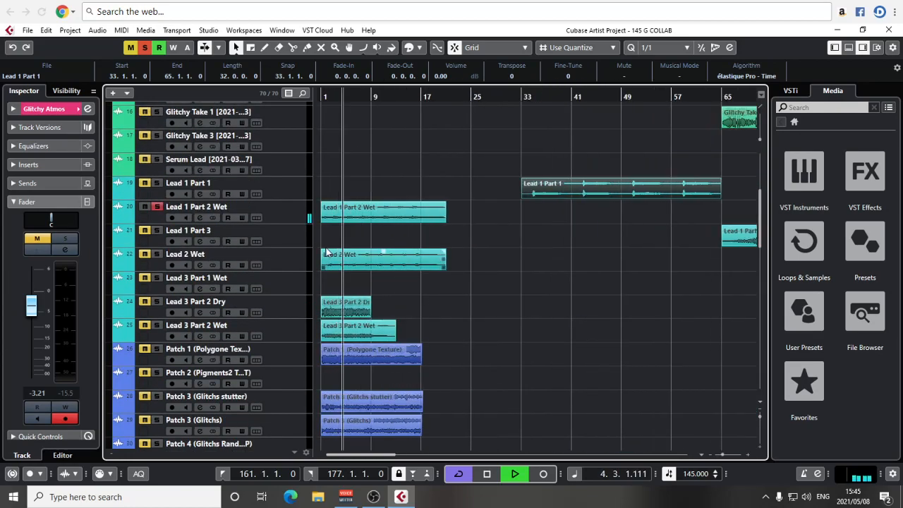
{"action": "key", "text": "space"}
Switch the solo from Lead 1 Part 2 Wet to Lead 2 Wet and listen to its clip from bar 1.
{"action": "left_click", "coordinate": [156, 207]}
{"action": "left_click", "coordinate": [157, 255]}
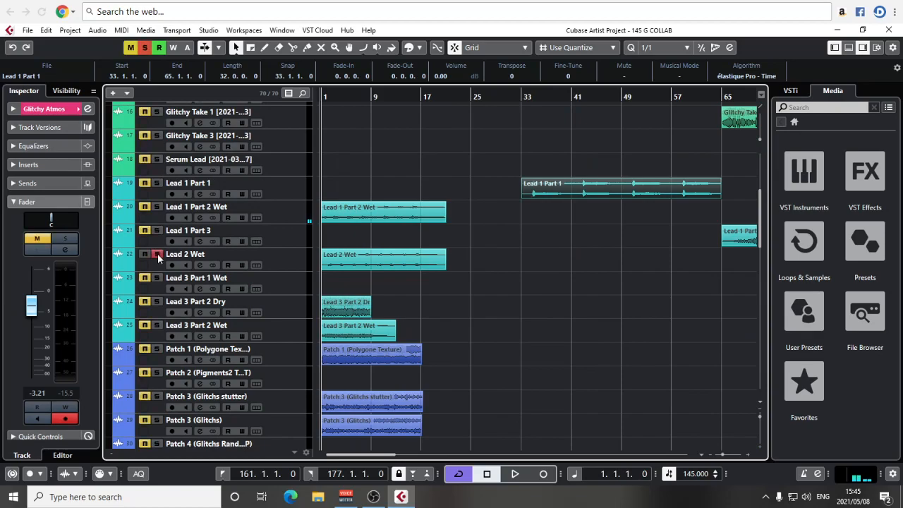
{"action": "key", "text": "space"}
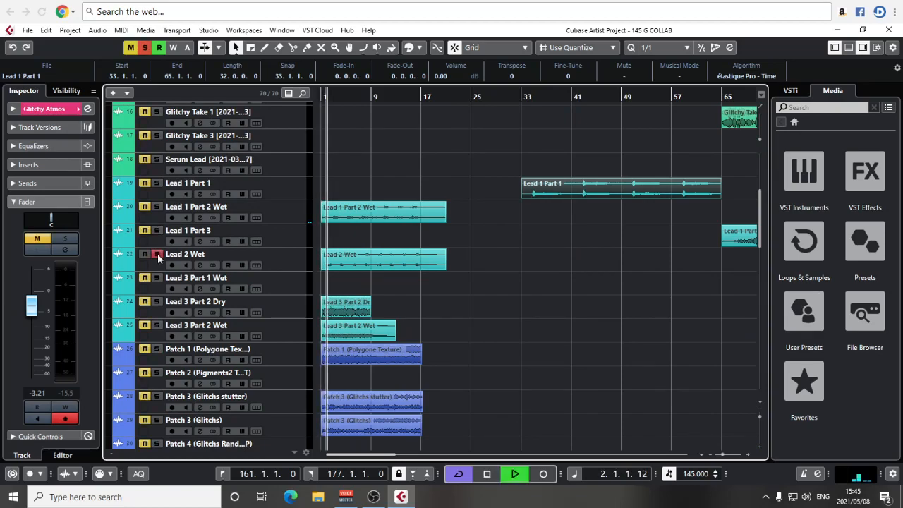
{"action": "key", "text": "g"}
{"action": "key", "text": "g"}
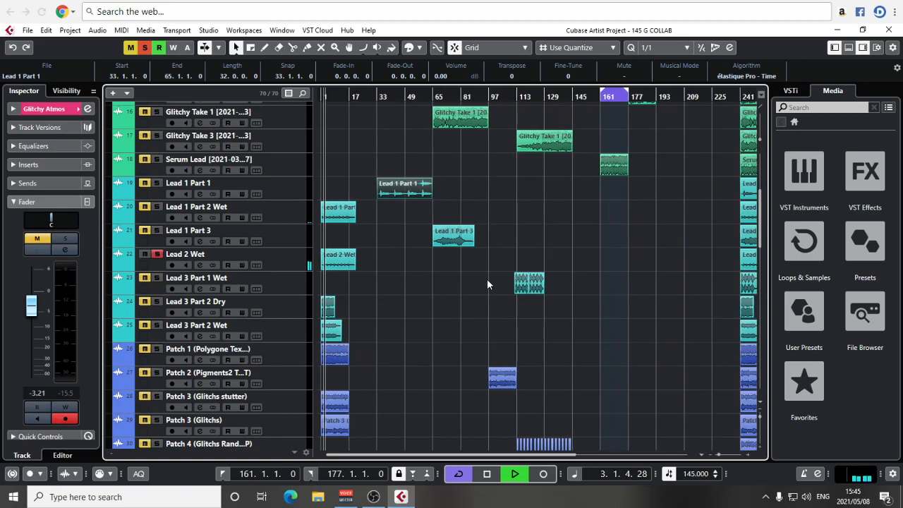
{"action": "key", "text": "h"}
{"action": "key", "text": "h"}
{"action": "key", "text": "h"}
{"action": "key", "text": "h"}
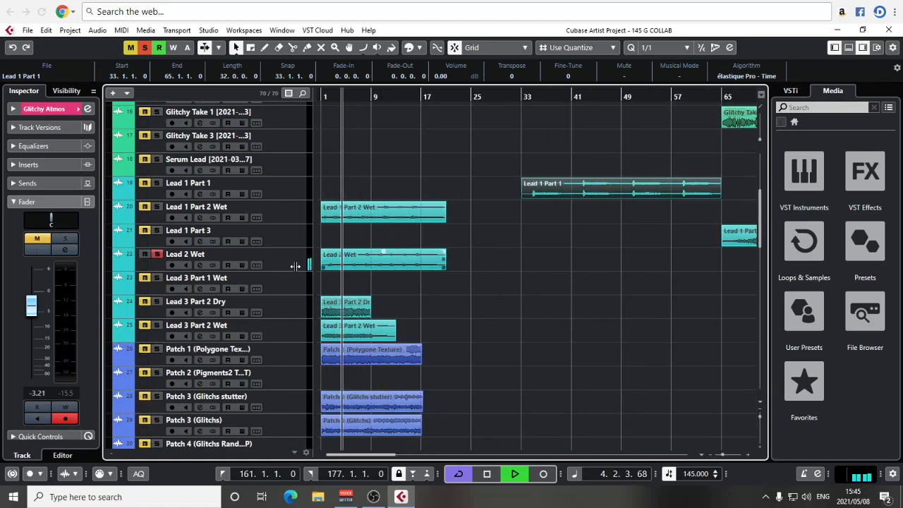
Unsolo Lead 2 Wet and move its clip from the intro to bar 213.
{"action": "left_click", "coordinate": [157, 255]}
{"action": "key", "text": "space"}
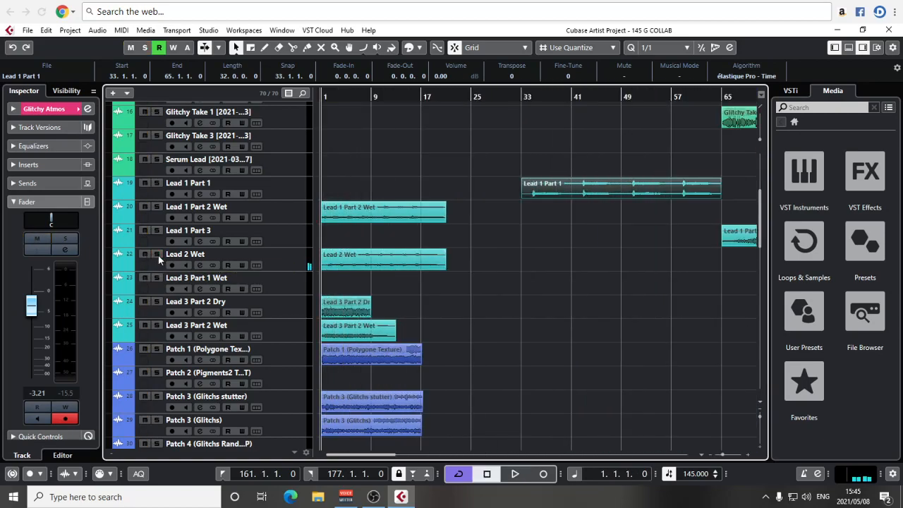
{"action": "left_click", "coordinate": [363, 266]}
{"action": "key", "text": "g"}
{"action": "key", "text": "g"}
{"action": "key", "text": "g"}
{"action": "left_click_drag", "start_coordinate": [332, 258], "coordinate": [586, 268]}
{"action": "scroll", "coordinate": [584, 264], "scroll_direction": "up", "scroll_amount": 10}
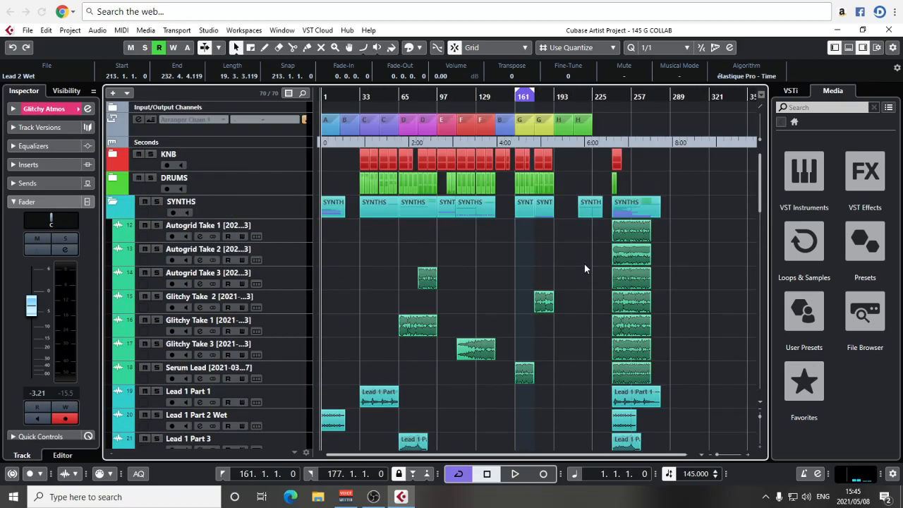
Solo Lead 3 Part 2 Dry and listen to its clip from bar 1.
{"action": "scroll", "coordinate": [585, 264], "scroll_direction": "down", "scroll_amount": 10}
{"action": "key", "text": "h"}
{"action": "key", "text": "h"}
{"action": "key", "text": "h"}
{"action": "left_click", "coordinate": [158, 234]}
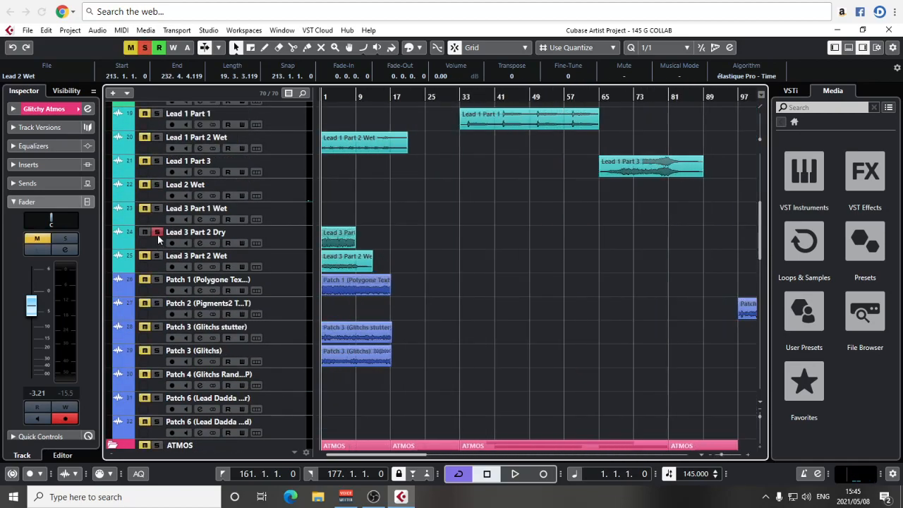
{"action": "key", "text": "h"}
{"action": "key", "text": "h"}
{"action": "key", "text": "space"}
{"action": "key", "text": "h"}
{"action": "key", "text": "h"}
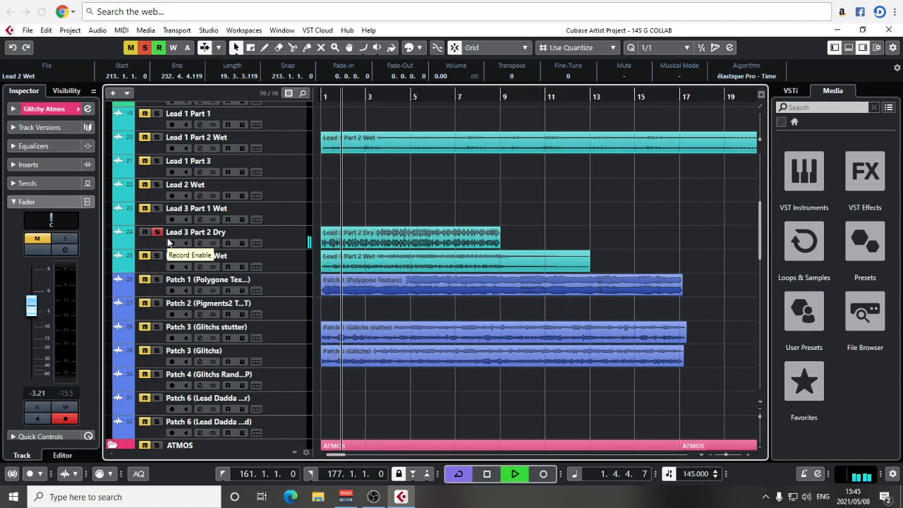
{"action": "left_click", "coordinate": [417, 212]}
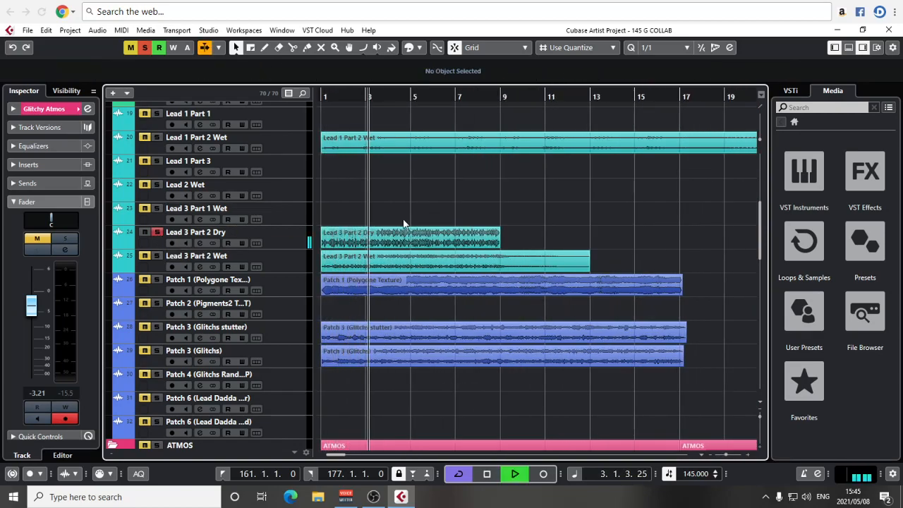
{"action": "key", "text": "space"}
Switch the solo from Lead 3 Part 2 Dry to Lead 3 Part 2 Wet and listen from bar 1.
{"action": "left_click", "coordinate": [157, 256]}
{"action": "left_click", "coordinate": [158, 233]}
{"action": "key", "text": "space"}
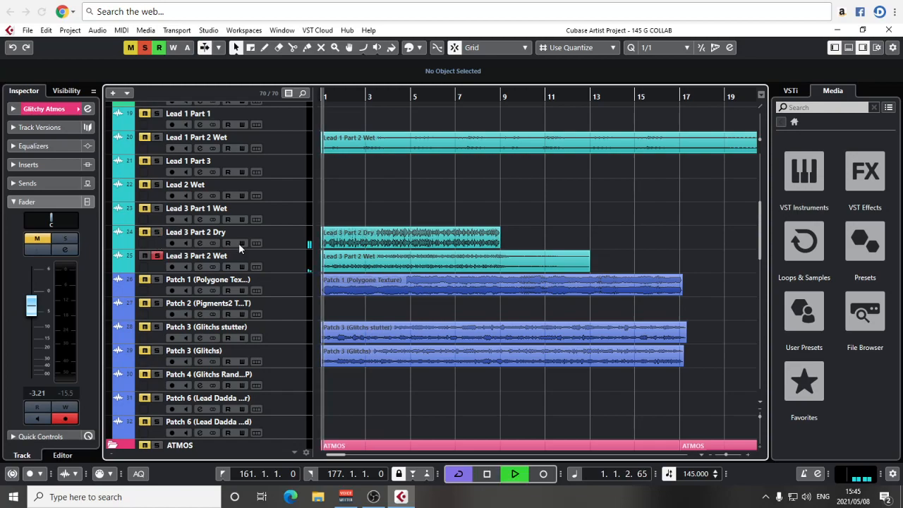
{"action": "left_click", "coordinate": [286, 267]}
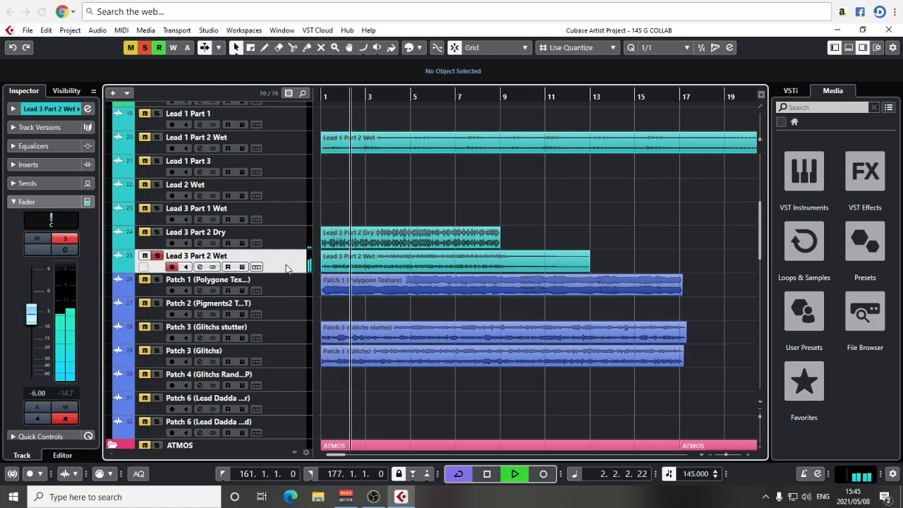
{"action": "key", "text": "g"}
{"action": "key", "text": "g"}
{"action": "key", "text": "g"}
{"action": "key", "text": "g"}
{"action": "key", "text": "g"}
{"action": "key", "text": "g"}
{"action": "key", "text": "g"}
{"action": "key", "text": "g"}
{"action": "key", "text": "g"}
{"action": "key", "text": "g"}
{"action": "key", "text": "g"}
{"action": "key", "text": "g"}
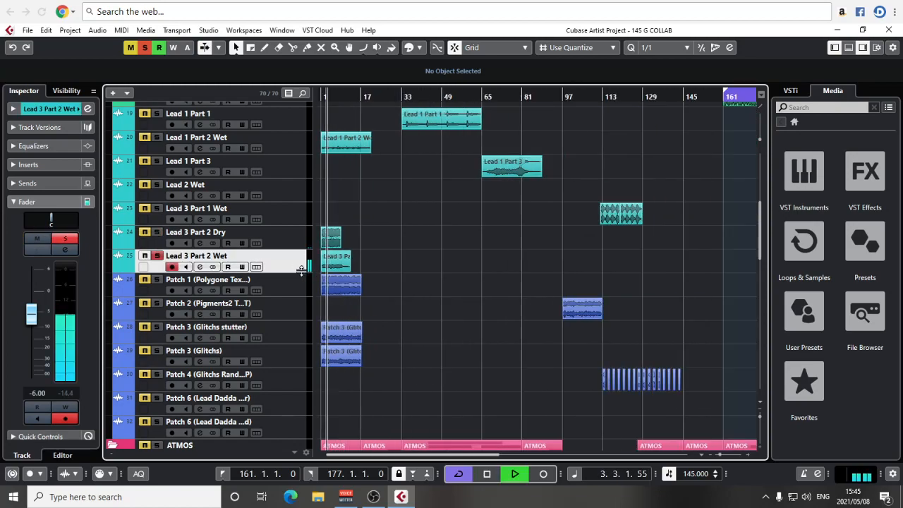
{"action": "key", "text": "space"}
Unsolo Lead 3 Part 2 Wet, move its clip to bar 209, and delete the Lead 3 Part 2 Dry clip at bar 1.
{"action": "left_click", "coordinate": [156, 256]}
{"action": "key", "text": "g"}
{"action": "key", "text": "g"}
{"action": "scroll", "coordinate": [395, 261], "scroll_direction": "right", "scroll_amount": 3}
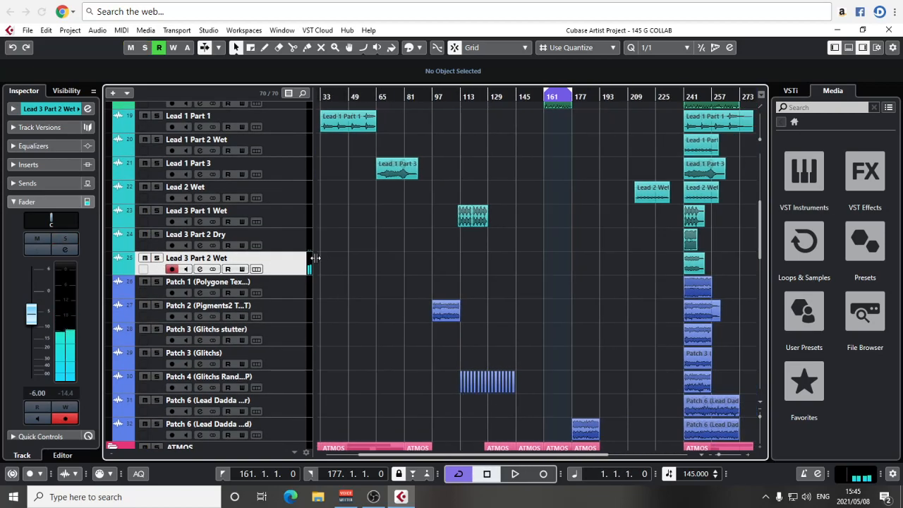
{"action": "scroll", "coordinate": [424, 259], "scroll_direction": "left", "scroll_amount": 3}
{"action": "scroll", "coordinate": [423, 258], "scroll_direction": "down", "scroll_amount": 1}
{"action": "key", "text": "g"}
{"action": "key", "text": "g"}
{"action": "left_click_drag", "start_coordinate": [326, 257], "coordinate": [580, 257]}
{"action": "key", "text": "h"}
{"action": "key", "text": "h"}
{"action": "key", "text": "h"}
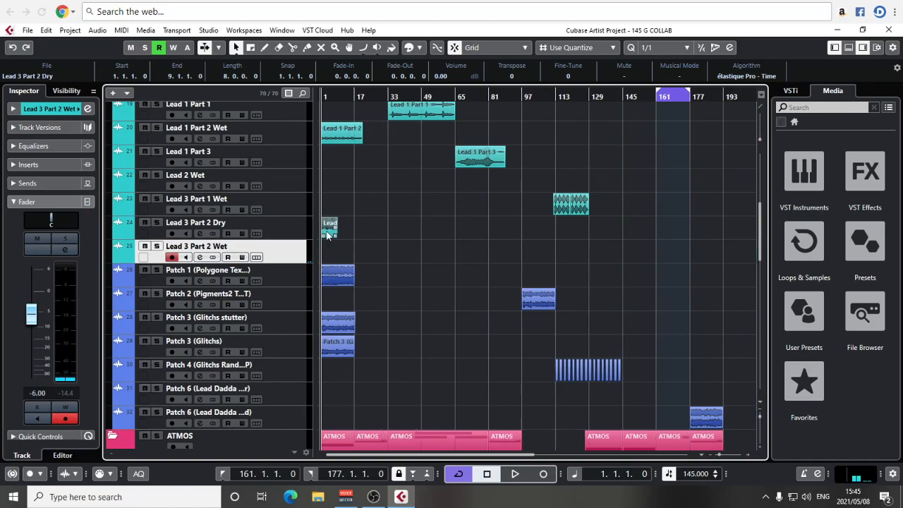
{"action": "key", "text": "Delete"}
{"action": "key", "text": "g"}
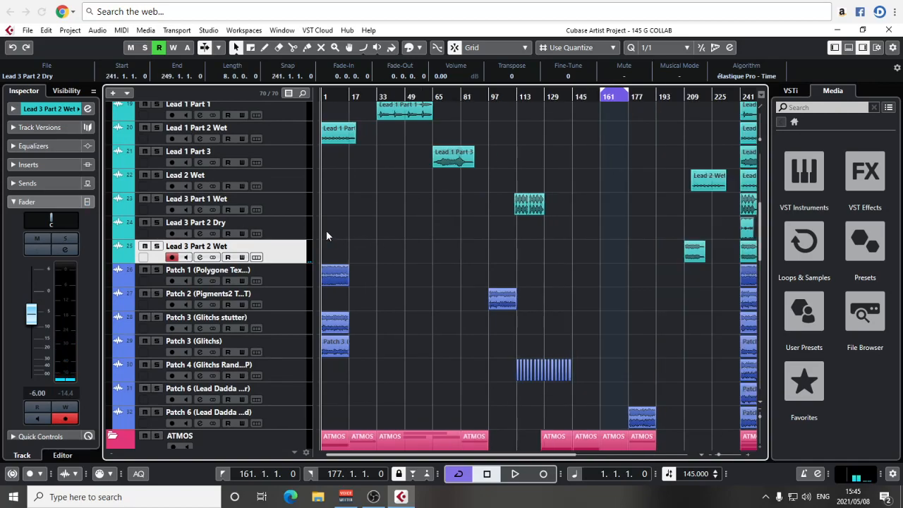
Listen to Patch 1 (Polygone Texture) and Patch 3 (Glitchs stutter) from bar 1, soloing one after the other.
{"action": "left_click", "coordinate": [158, 271]}
{"action": "key", "text": "space"}
{"action": "key", "text": "h"}
{"action": "key", "text": "h"}
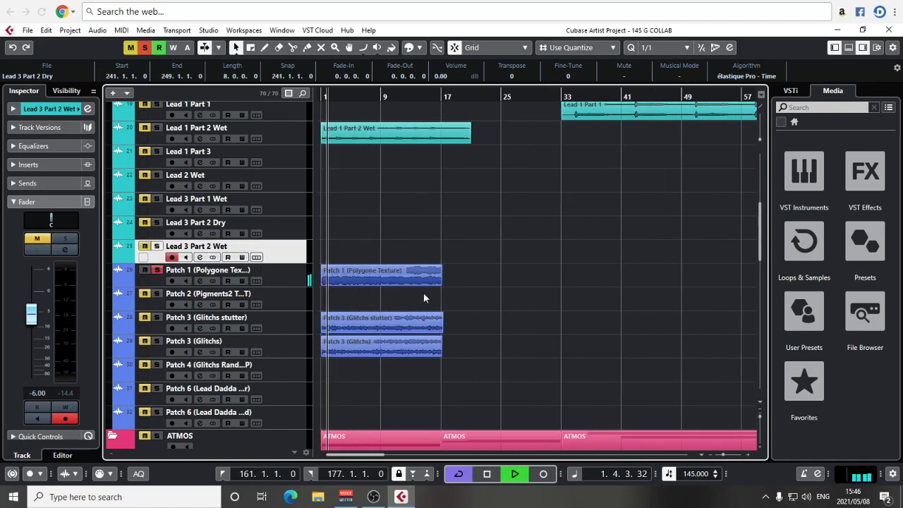
{"action": "left_click", "coordinate": [157, 317]}
{"action": "key", "text": "space"}
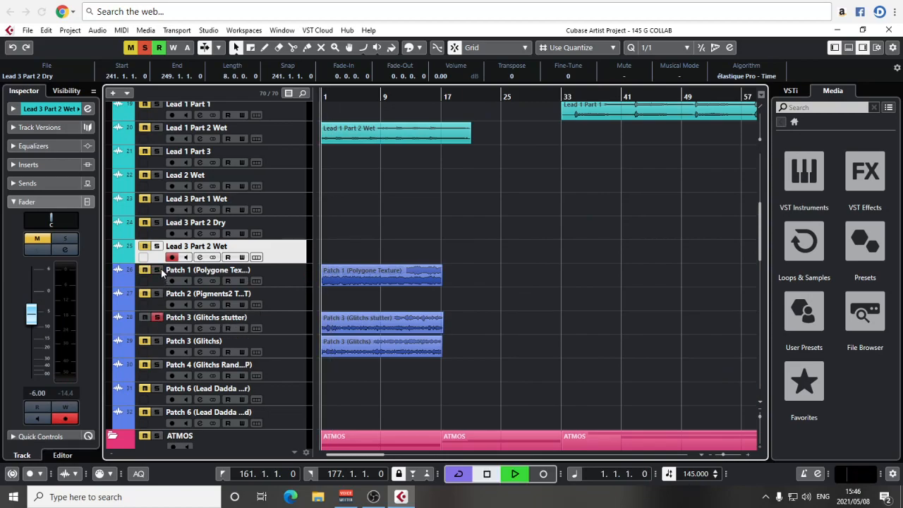
{"action": "key", "text": "space"}
Solo Patch 3 (Glitchs), listen from bar 1, remove its clip there and unsolo the track.
{"action": "left_click", "coordinate": [157, 317]}
{"action": "left_click", "coordinate": [156, 341]}
{"action": "key", "text": "space"}
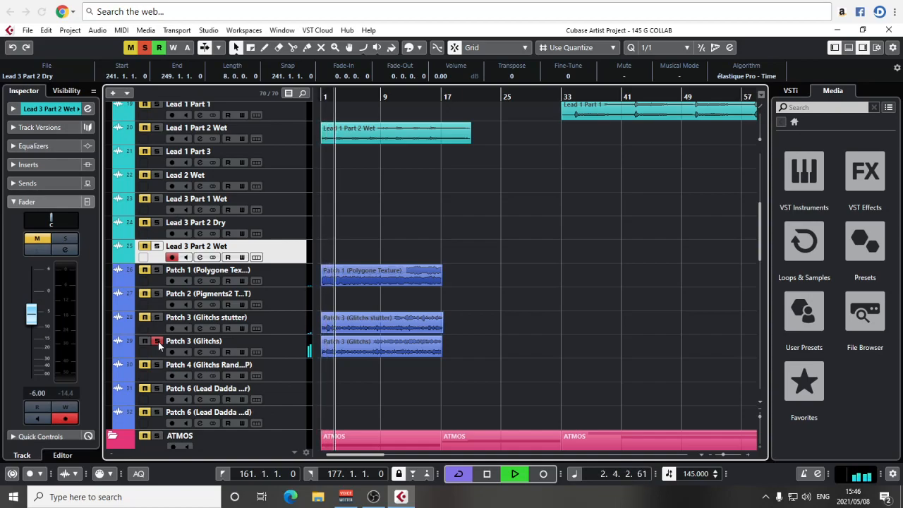
{"action": "left_click", "coordinate": [336, 350]}
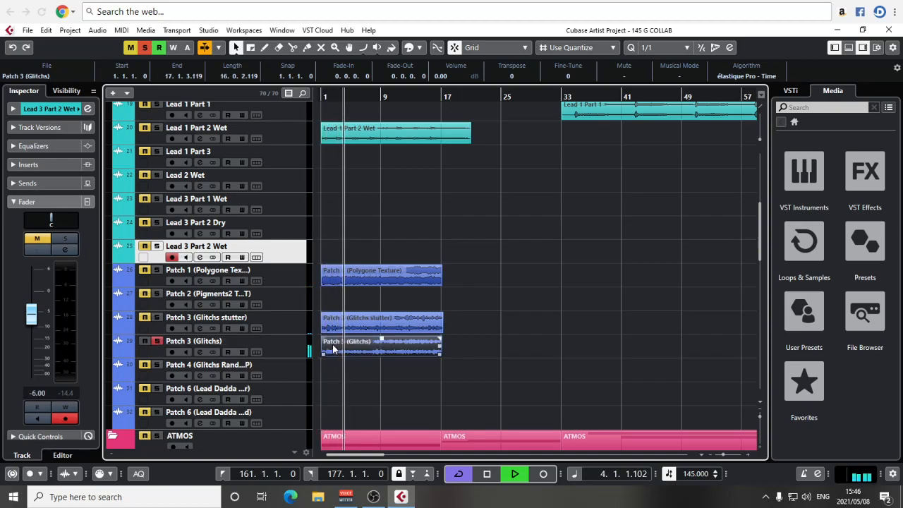
{"action": "key", "text": "ctrl+z"}
{"action": "key", "text": "g"}
{"action": "key", "text": "g"}
{"action": "key", "text": "g"}
{"action": "key", "text": "space"}
{"action": "left_click", "coordinate": [158, 341]}
Select the Patch 1 (Polygone Texture) and Patch 3 (Glitchs stutter) clips at bar 1 and examine the surrounding arrangement.
{"action": "key", "text": "h"}
{"action": "key", "text": "h"}
{"action": "left_click_drag", "start_coordinate": [431, 258], "coordinate": [386, 325]}
{"action": "scroll", "coordinate": [392, 342], "scroll_direction": "up", "scroll_amount": 2}
{"action": "key", "text": "g"}
{"action": "key", "text": "g"}
{"action": "key", "text": "g"}
{"action": "key", "text": "g"}
{"action": "key", "text": "g"}
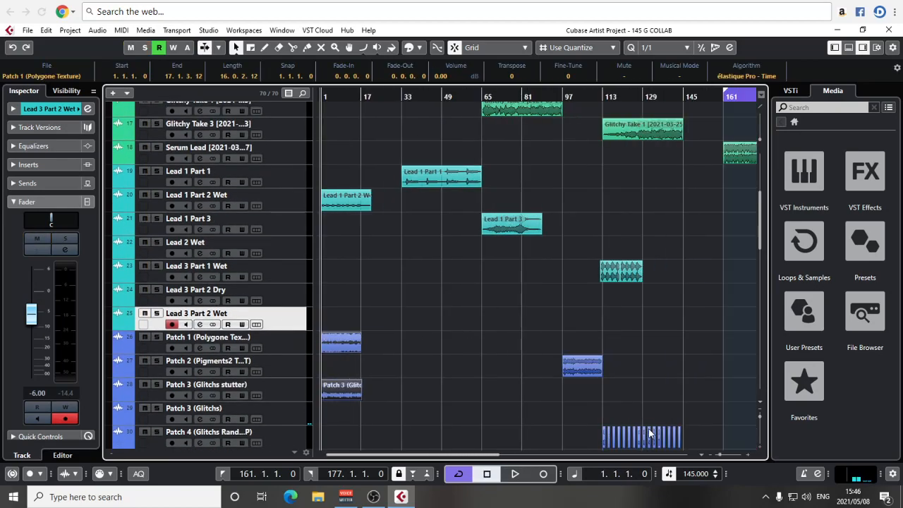
{"action": "scroll", "coordinate": [390, 345], "scroll_direction": "up", "scroll_amount": 10}
{"action": "scroll", "coordinate": [389, 345], "scroll_direction": "down", "scroll_amount": 4}
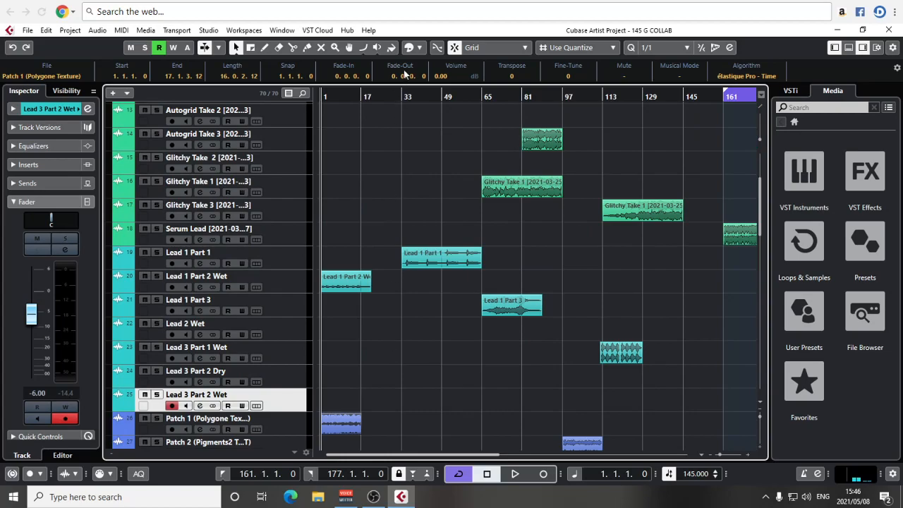
Play from bar 33 and examine how the Lead 1 Part 1 clip lines up with the drums.
{"action": "left_click", "coordinate": [406, 96]}
{"action": "scroll", "coordinate": [416, 179], "scroll_direction": "up", "scroll_amount": 4}
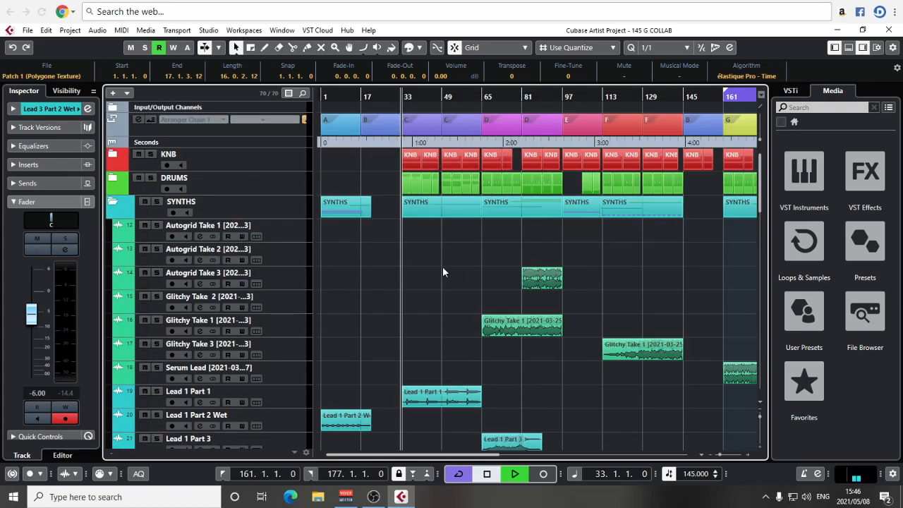
{"action": "key", "text": "space"}
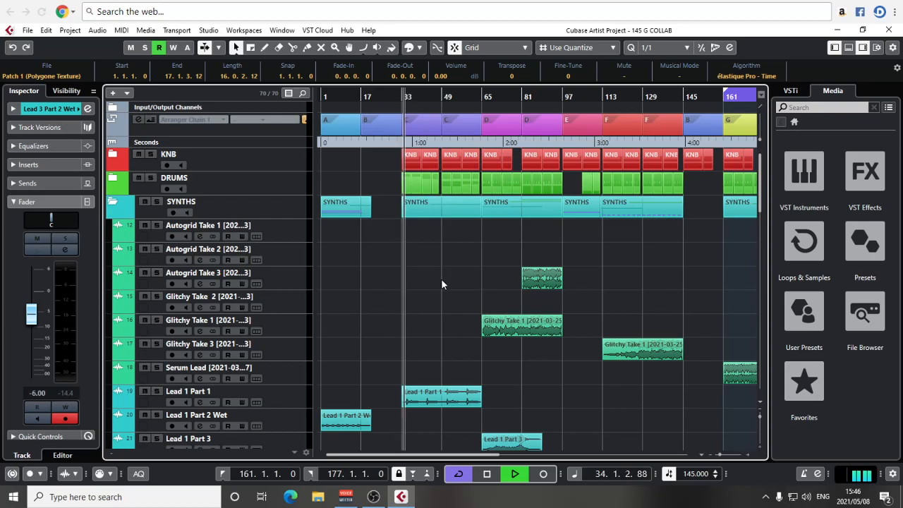
{"action": "key", "text": "h"}
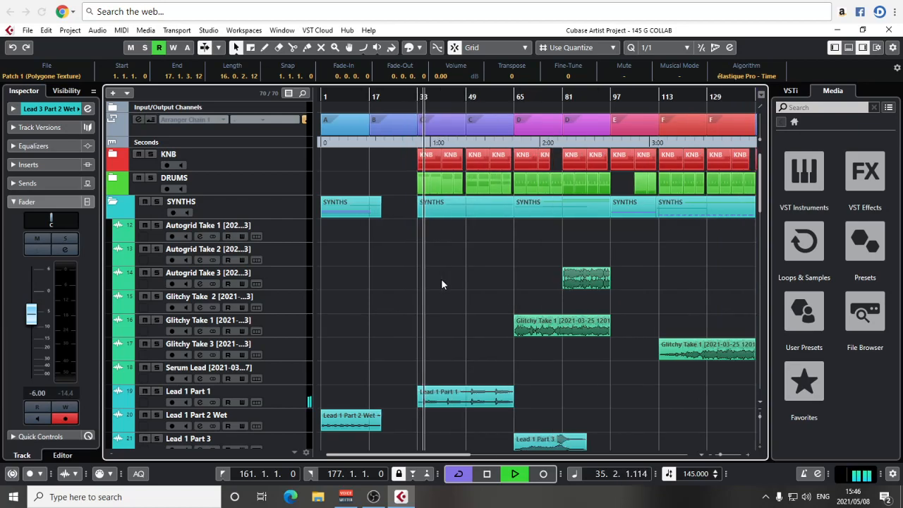
{"action": "key", "text": "h"}
{"action": "key", "text": "h"}
{"action": "key", "text": "h"}
{"action": "key", "text": "h"}
{"action": "key", "text": "h"}
{"action": "key", "text": "h"}
{"action": "key", "text": "h"}
{"action": "key", "text": "h"}
{"action": "left_click_drag", "start_coordinate": [522, 390], "coordinate": [461, 377]}
{"action": "key", "text": "h"}
{"action": "key", "text": "h"}
{"action": "key", "text": "h"}
{"action": "key", "text": "h"}
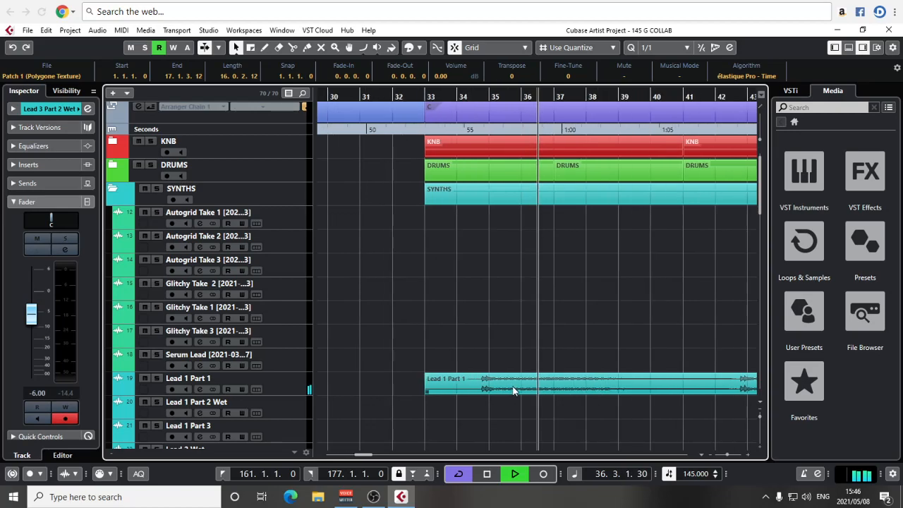
{"action": "key", "text": "h"}
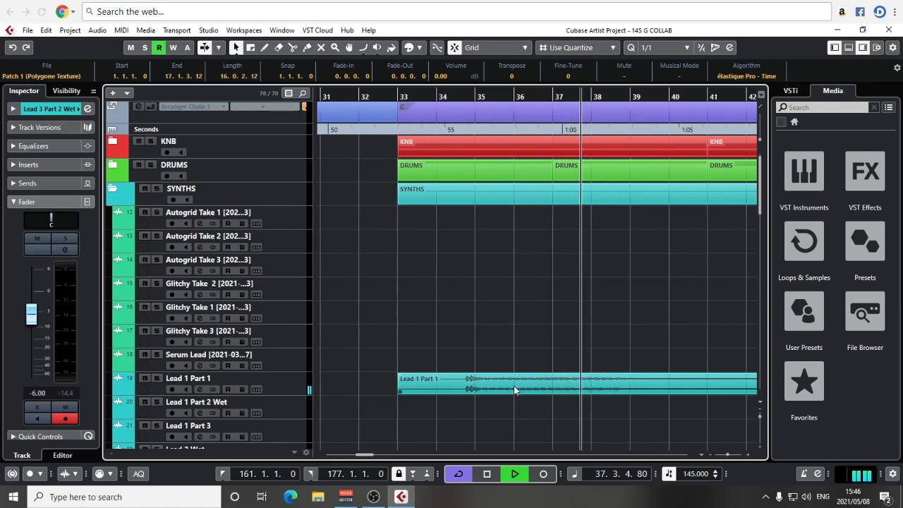
Try the Lead 1 Part 1 clip at bar 36, and shift it to bar 34 during playback.
{"action": "left_click_drag", "start_coordinate": [514, 385], "coordinate": [636, 376]}
{"action": "key", "text": "g"}
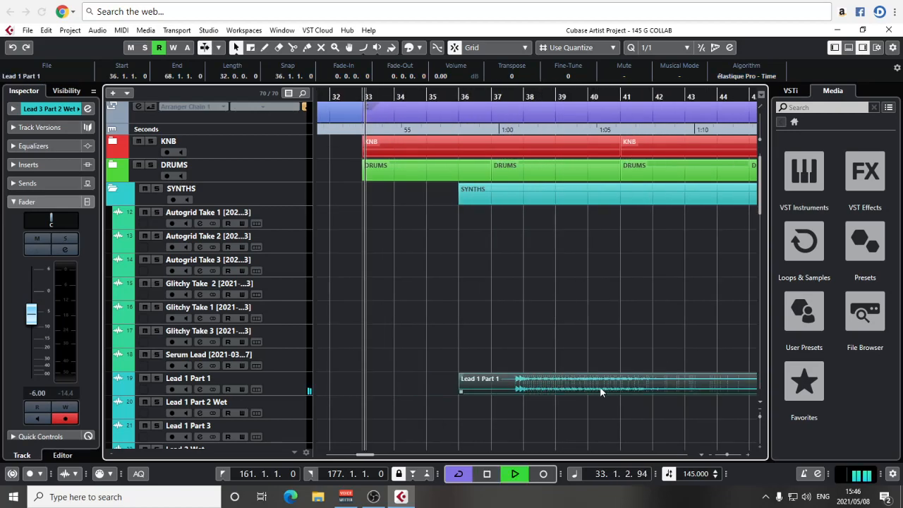
{"action": "scroll", "coordinate": [579, 384], "scroll_direction": "down", "scroll_amount": 10}
{"action": "scroll", "coordinate": [557, 384], "scroll_direction": "up", "scroll_amount": 3}
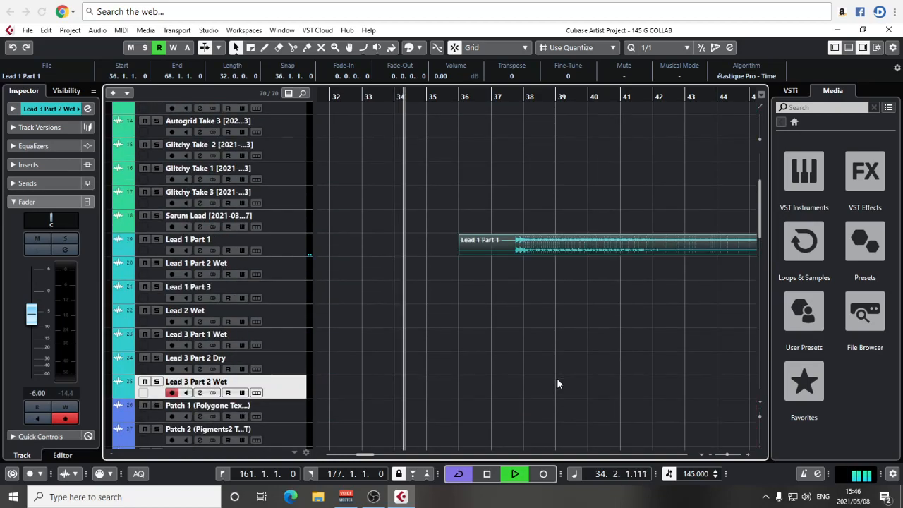
{"action": "left_click_drag", "start_coordinate": [573, 242], "coordinate": [526, 244]}
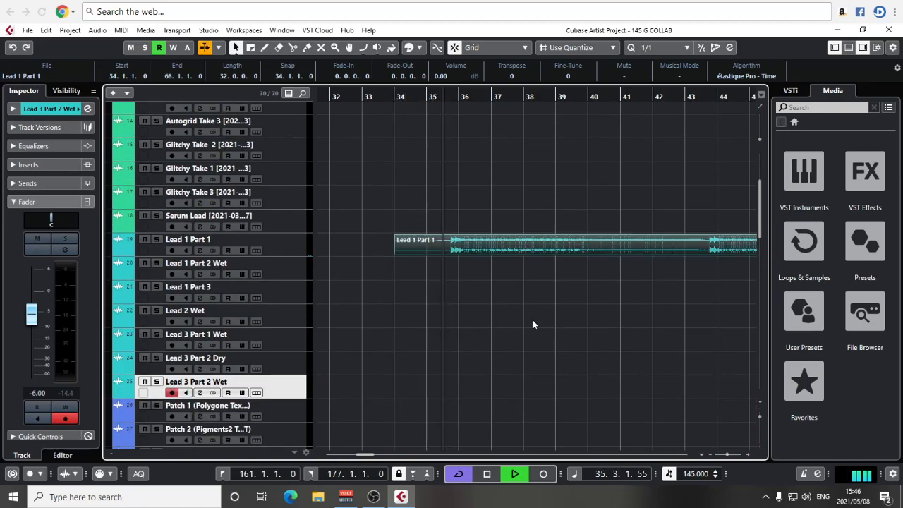
Listen on past bar 35 while examining the Lead 1 Part 1 clip against the patch, atmos and drum clips.
{"action": "key", "text": "g"}
{"action": "key", "text": "g"}
{"action": "key", "text": "g"}
{"action": "key", "text": "g"}
{"action": "key", "text": "g"}
{"action": "key", "text": "g"}
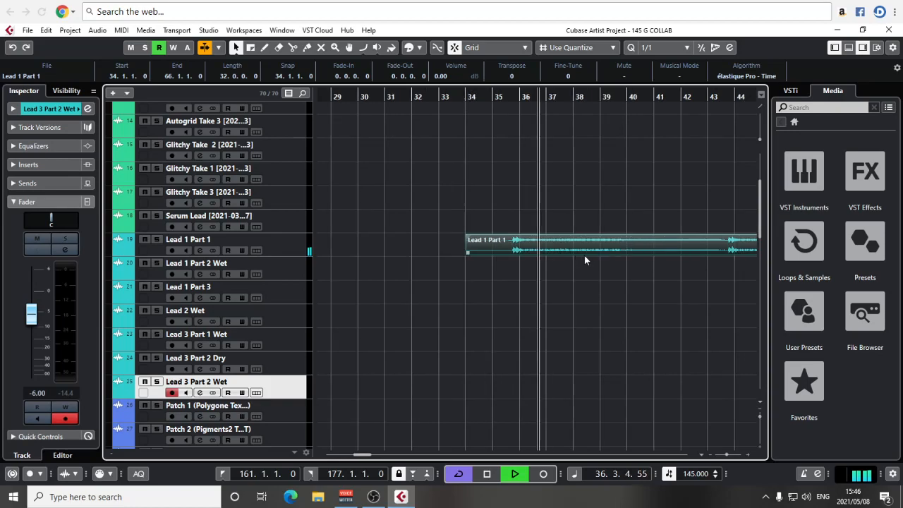
{"action": "left_click_drag", "start_coordinate": [627, 249], "coordinate": [483, 255]}
{"action": "left_click_drag", "start_coordinate": [419, 274], "coordinate": [657, 193]}
{"action": "key", "text": "g"}
{"action": "key", "text": "g"}
{"action": "key", "text": "h"}
{"action": "key", "text": "h"}
{"action": "key", "text": "h"}
{"action": "key", "text": "h"}
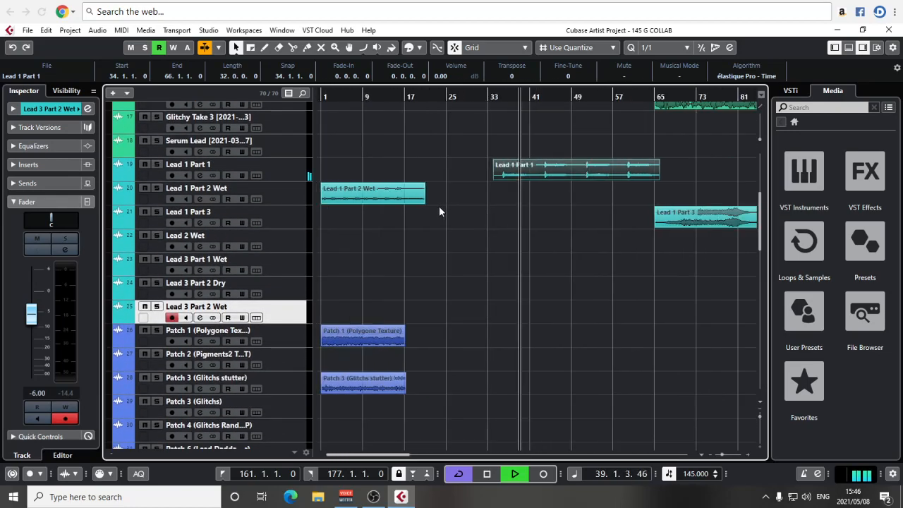
{"action": "scroll", "coordinate": [568, 211], "scroll_direction": "down", "scroll_amount": 5}
{"action": "scroll", "coordinate": [568, 239], "scroll_direction": "down", "scroll_amount": 3}
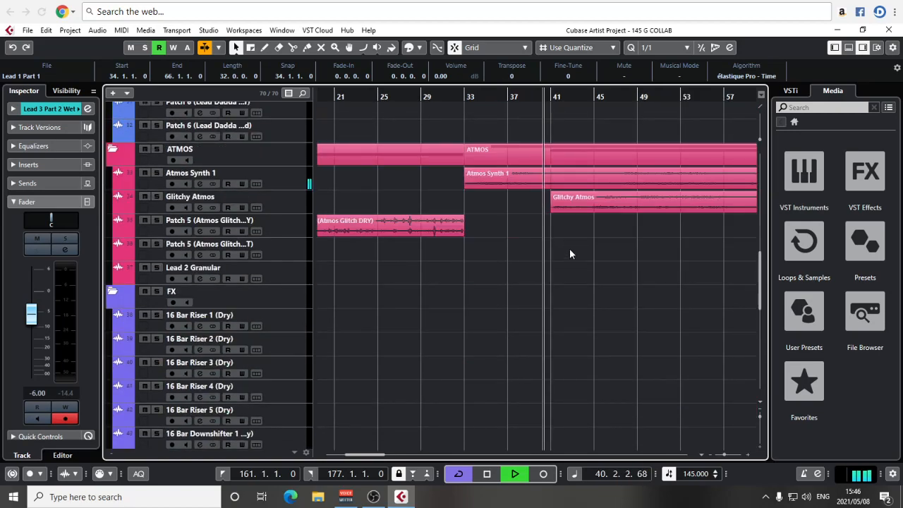
{"action": "scroll", "coordinate": [570, 236], "scroll_direction": "up", "scroll_amount": 12}
{"action": "left_click_drag", "start_coordinate": [597, 284], "coordinate": [498, 269]}
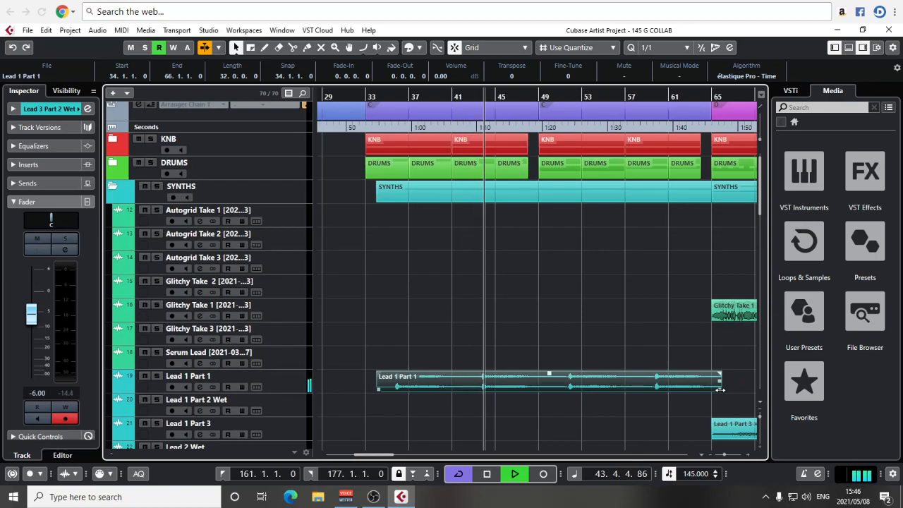
Move the Lead 1 Part 1 clip to bar 38 and check its hit just before bar 48.
{"action": "key", "text": "h"}
{"action": "key", "text": "h"}
{"action": "key", "text": "h"}
{"action": "key", "text": "h"}
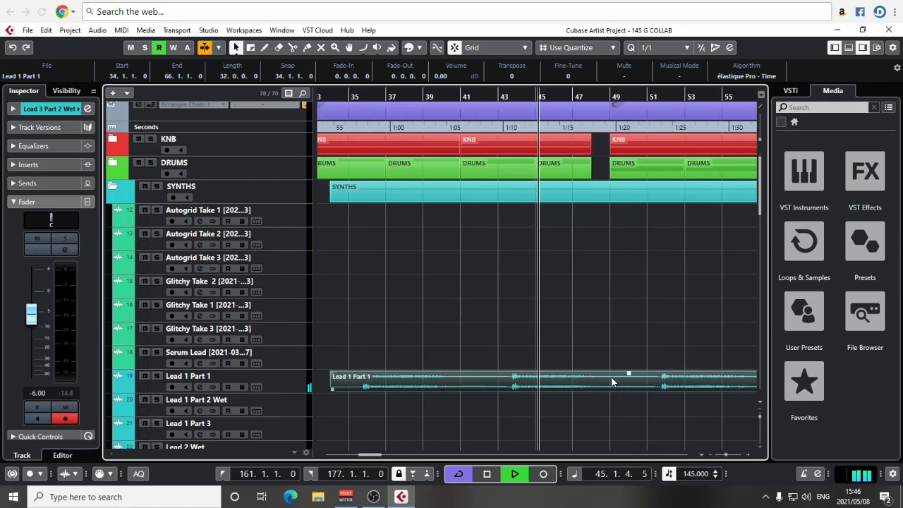
{"action": "left_click_drag", "start_coordinate": [605, 385], "coordinate": [671, 384]}
{"action": "key", "text": "h"}
{"action": "key", "text": "h"}
{"action": "key", "text": "h"}
{"action": "key", "text": "h"}
{"action": "key", "text": "h"}
{"action": "key", "text": "h"}
{"action": "key", "text": "h"}
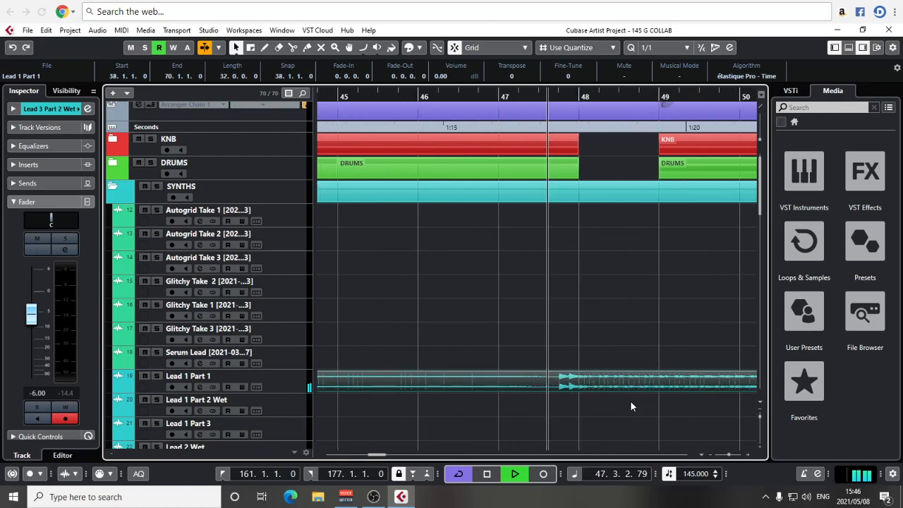
Trim the end of the Lead 1 Part 1 clip to bar 65 and deselect it.
{"action": "key", "text": "g"}
{"action": "key", "text": "g"}
{"action": "key", "text": "g"}
{"action": "key", "text": "g"}
{"action": "key", "text": "g"}
{"action": "key", "text": "g"}
{"action": "key", "text": "g"}
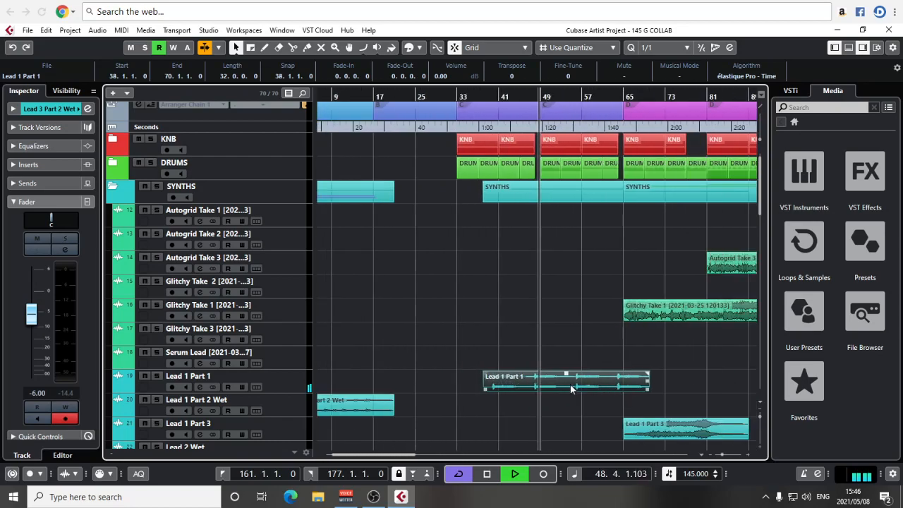
{"action": "key", "text": "h"}
{"action": "key", "text": "h"}
{"action": "key", "text": "h"}
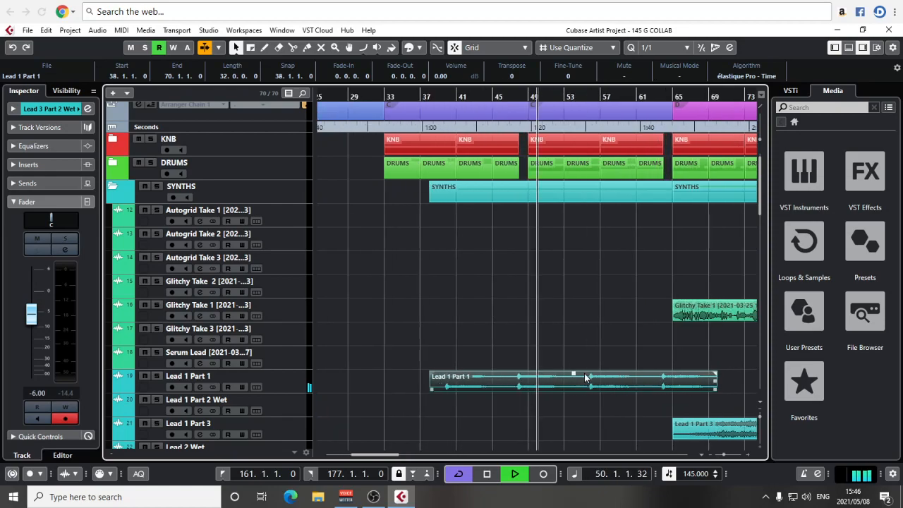
{"action": "left_click_drag", "start_coordinate": [648, 384], "coordinate": [606, 382]}
{"action": "left_click", "coordinate": [553, 334]}
Play on past bar 52 while examining the lead, patch and atmos tracks around the Lead 1 Part 1 clip.
{"action": "scroll", "coordinate": [542, 334], "scroll_direction": "down", "scroll_amount": 15}
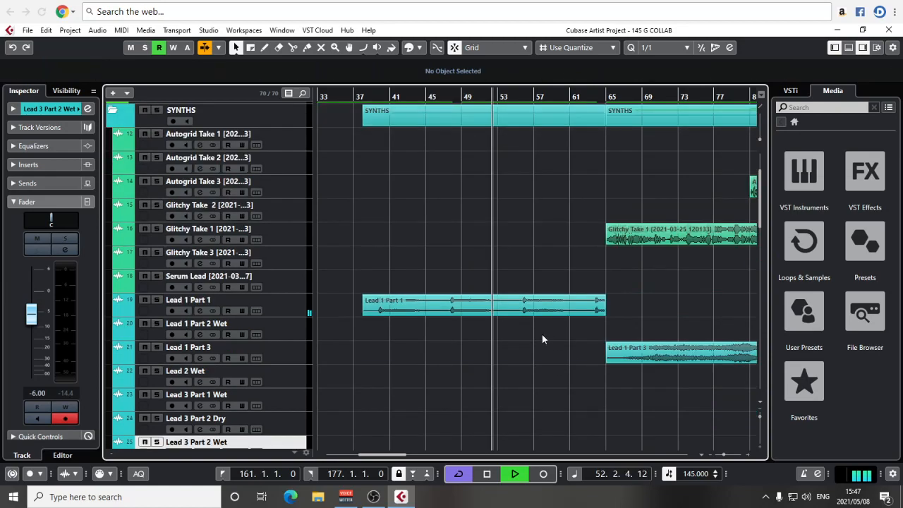
{"action": "scroll", "coordinate": [542, 338], "scroll_direction": "up", "scroll_amount": 15}
{"action": "key", "text": "g"}
{"action": "key", "text": "g"}
{"action": "key", "text": "g"}
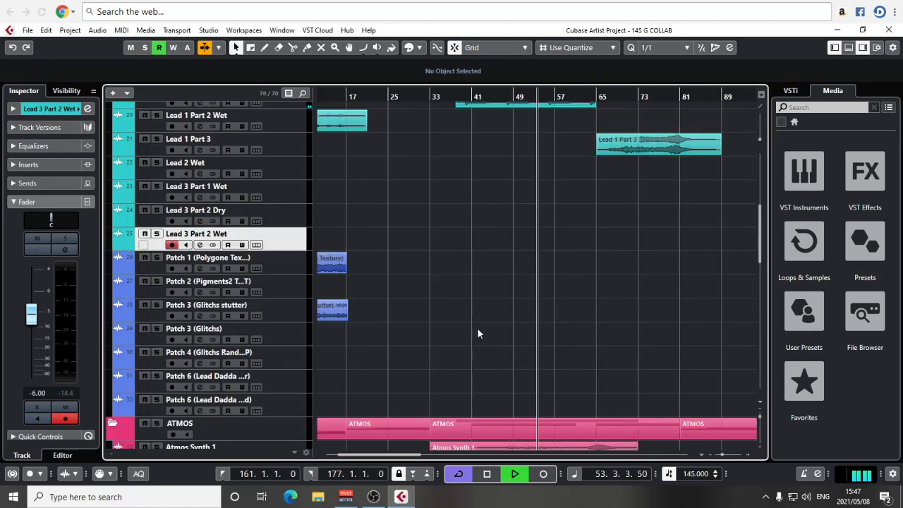
{"action": "key", "text": "h"}
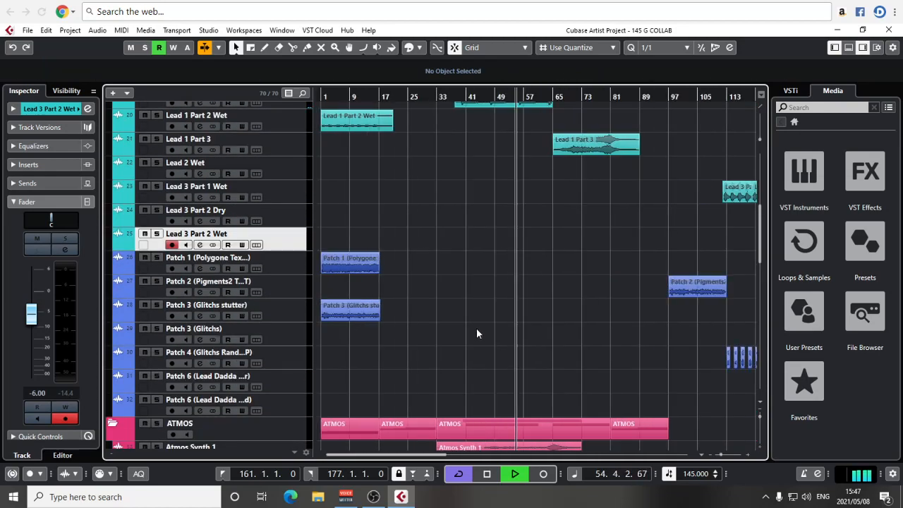
{"action": "scroll", "coordinate": [517, 305], "scroll_direction": "up", "scroll_amount": 10}
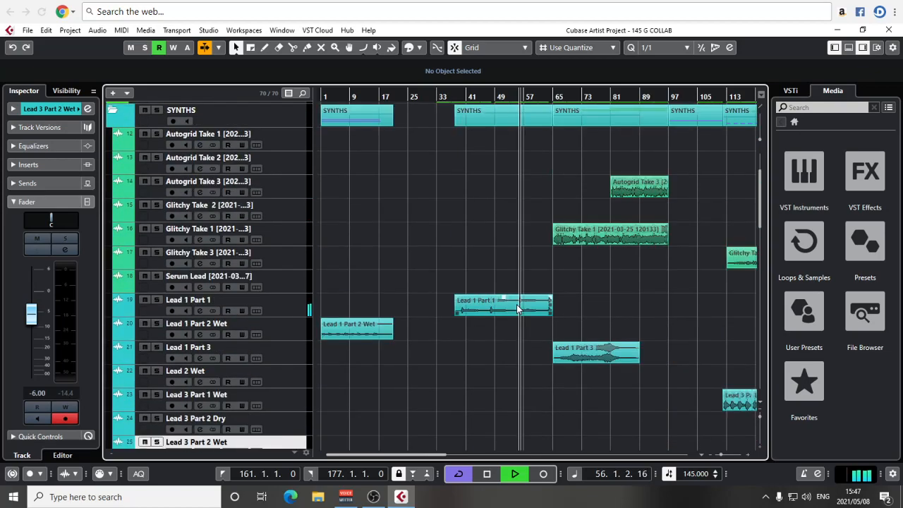
{"action": "scroll", "coordinate": [519, 306], "scroll_direction": "up", "scroll_amount": 4}
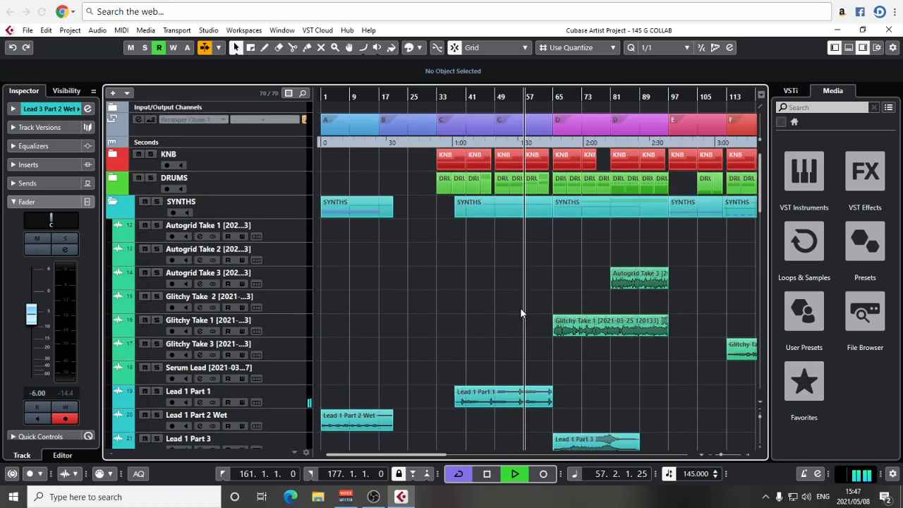
Listen on towards bar 62 while examining how the KNB, DRUMS and SYNTHS clips lead into the section at bar 65.
{"action": "key", "text": "h"}
{"action": "key", "text": "h"}
{"action": "key", "text": "h"}
{"action": "key", "text": "h"}
{"action": "key", "text": "h"}
{"action": "key", "text": "h"}
{"action": "key", "text": "h"}
{"action": "key", "text": "h"}
{"action": "key", "text": "h"}
{"action": "key", "text": "g"}
{"action": "key", "text": "g"}
{"action": "key", "text": "g"}
{"action": "key", "text": "g"}
{"action": "key", "text": "g"}
{"action": "key", "text": "g"}
{"action": "key", "text": "g"}
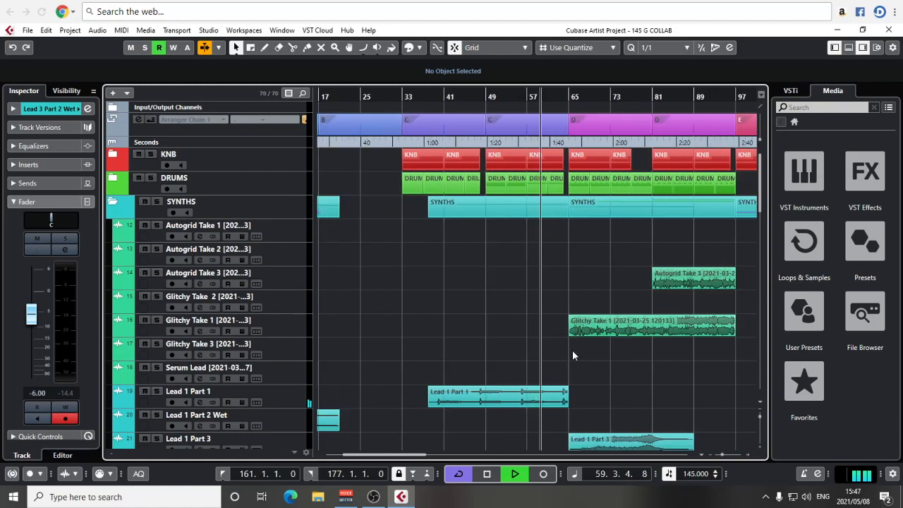
{"action": "key", "text": "h"}
{"action": "key", "text": "h"}
{"action": "key", "text": "h"}
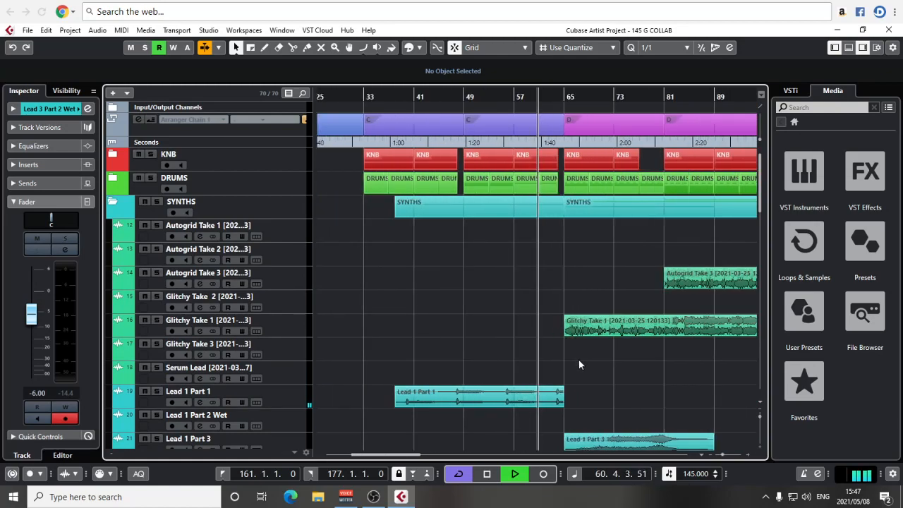
{"action": "key", "text": "g"}
{"action": "key", "text": "g"}
{"action": "key", "text": "g"}
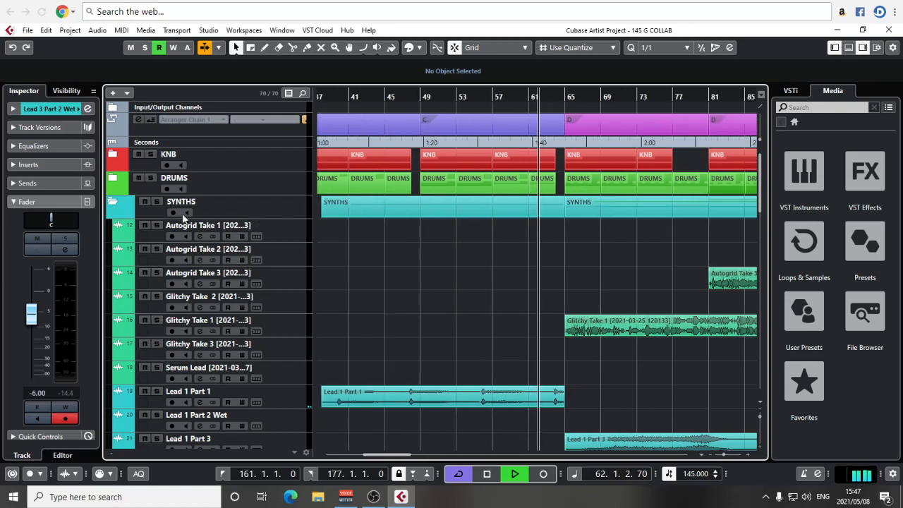
Listen across the transition at bar 65 while examining the Glitchy Take 1 and Lead 1 Part 3 clips.
{"action": "left_click", "coordinate": [113, 180]}
{"action": "left_click", "coordinate": [113, 179]}
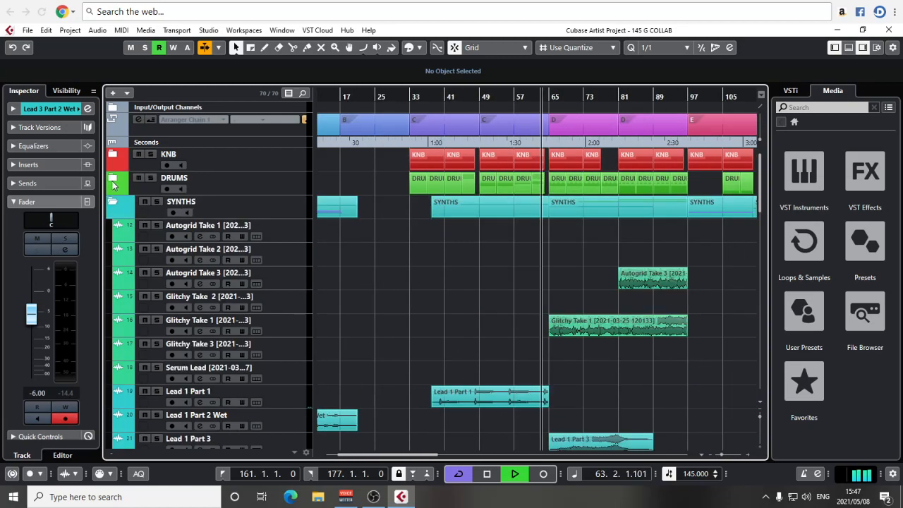
{"action": "key", "text": "h"}
{"action": "key", "text": "h"}
{"action": "key", "text": "h"}
{"action": "key", "text": "g"}
{"action": "key", "text": "g"}
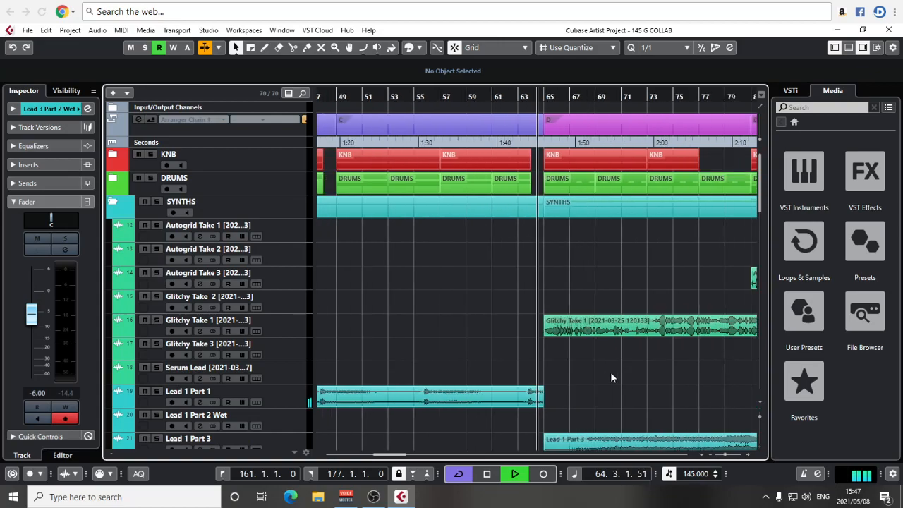
{"action": "scroll", "coordinate": [571, 361], "scroll_direction": "down", "scroll_amount": 10}
{"action": "scroll", "coordinate": [571, 361], "scroll_direction": "up", "scroll_amount": 10}
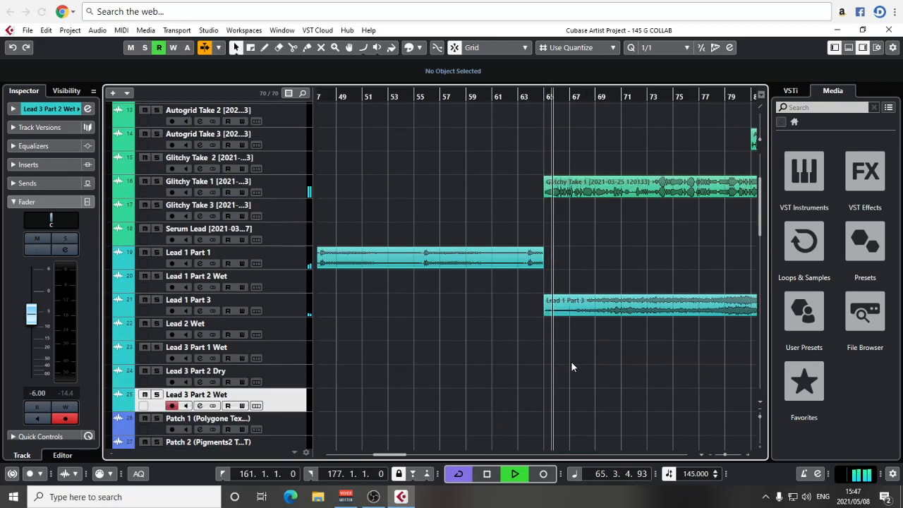
{"action": "scroll", "coordinate": [571, 361], "scroll_direction": "up", "scroll_amount": 3}
{"action": "key", "text": "g"}
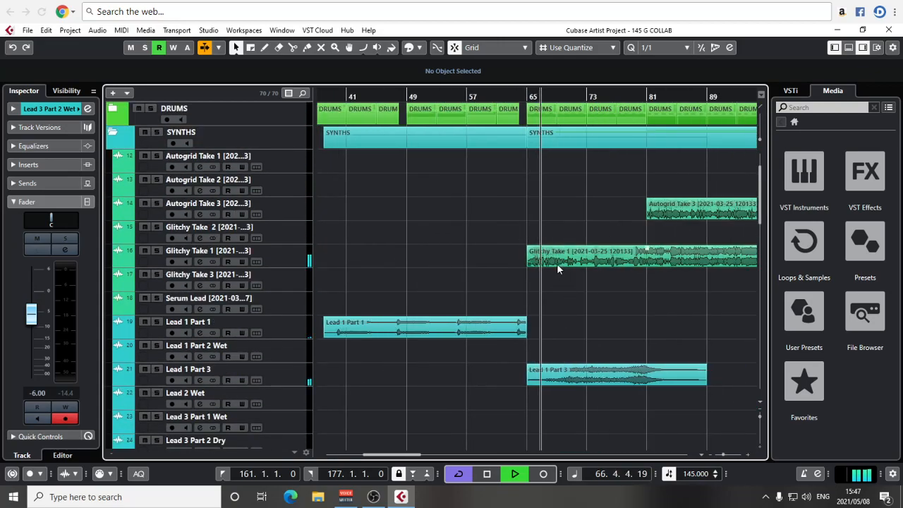
Stop playback and copy the Glitchy Take 1 clip from bar 65 to bar 49.
{"action": "scroll", "coordinate": [610, 324], "scroll_direction": "up", "scroll_amount": 3}
{"action": "key", "text": "g"}
{"action": "key", "text": "space"}
{"action": "scroll", "coordinate": [621, 328], "scroll_direction": "right", "scroll_amount": 2}
{"action": "scroll", "coordinate": [622, 328], "scroll_direction": "up", "scroll_amount": 1}
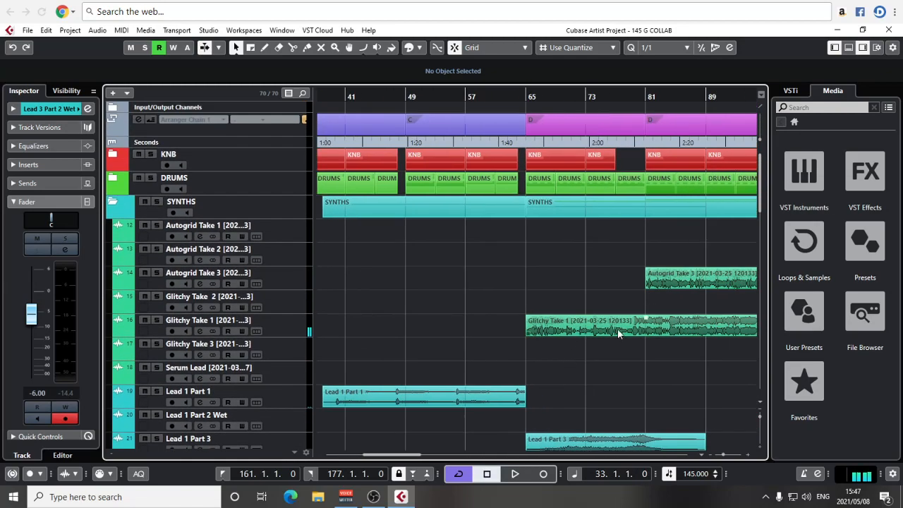
{"action": "left_click_drag", "start_coordinate": [648, 329], "coordinate": [495, 329]}
{"action": "scroll", "coordinate": [472, 341], "scroll_direction": "left", "scroll_amount": 1}
Add FabFilter Pro-Q 3 as the first insert effect on the Glitchy Take 1 track.
{"action": "left_click", "coordinate": [279, 326]}
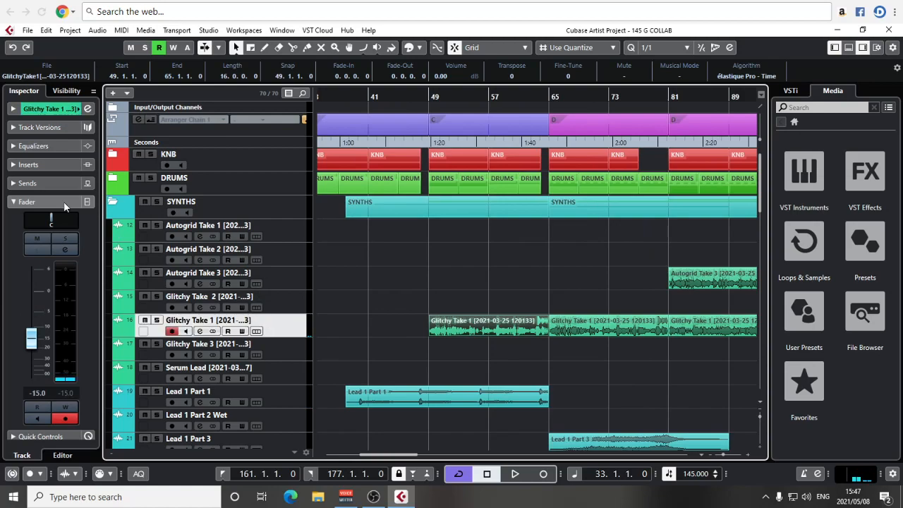
{"action": "left_click", "coordinate": [32, 165]}
{"action": "left_click", "coordinate": [39, 187]}
{"action": "type", "text": "eq"}
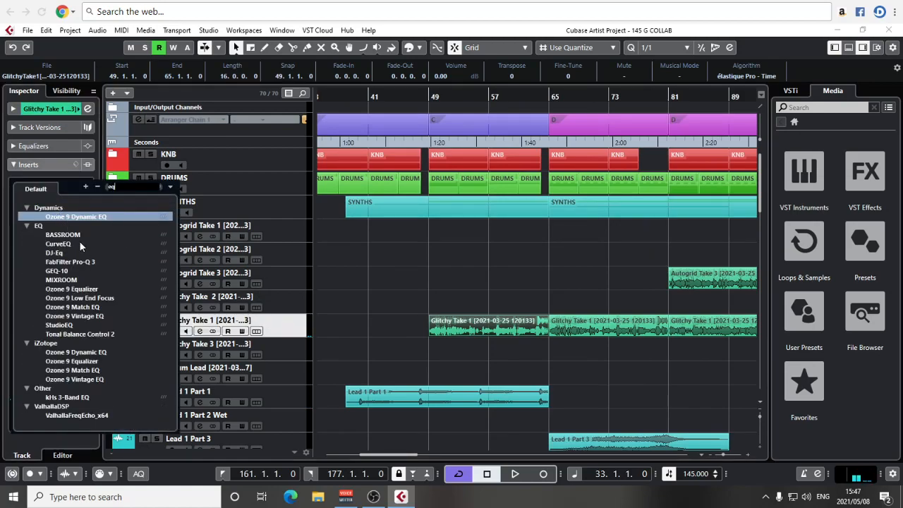
{"action": "left_click", "coordinate": [85, 262]}
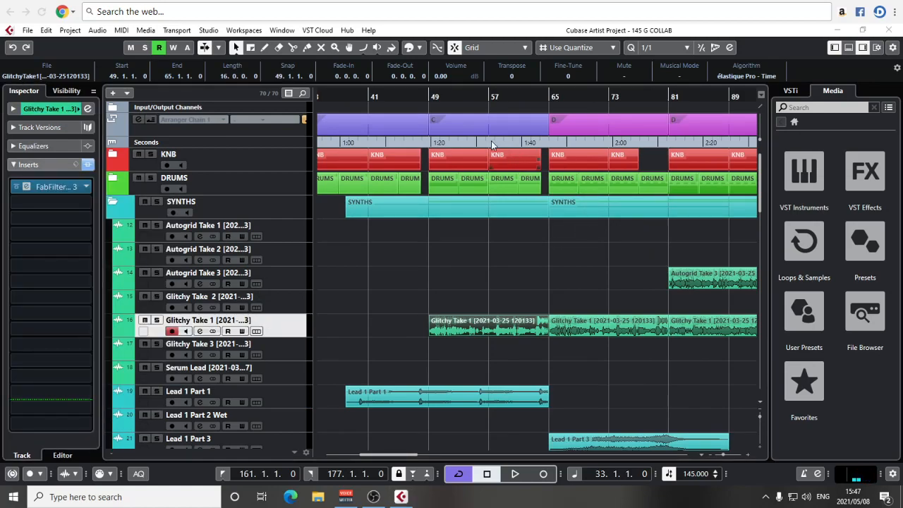
Play the Glitchy Take 1 copy from bar 49 and enlarge the track's Pro-Q 3 frequency automation lane.
{"action": "left_click", "coordinate": [434, 100]}
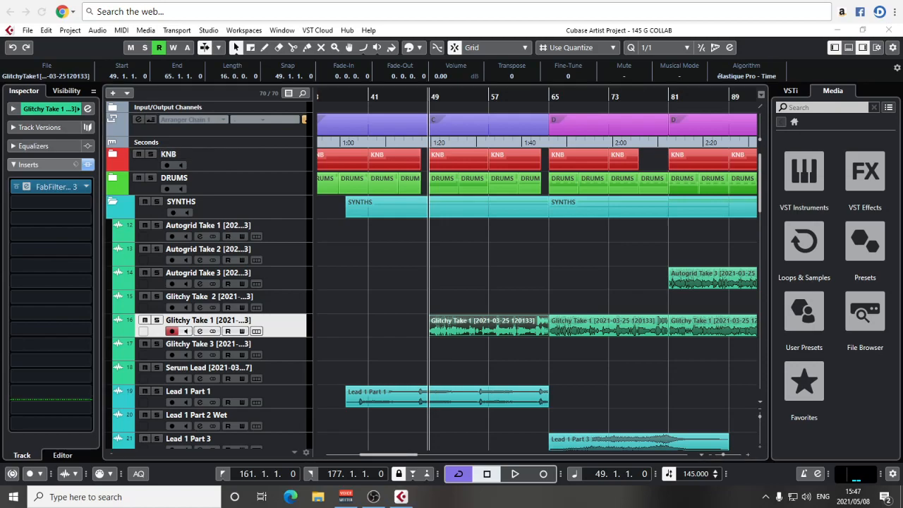
{"action": "key", "text": "space"}
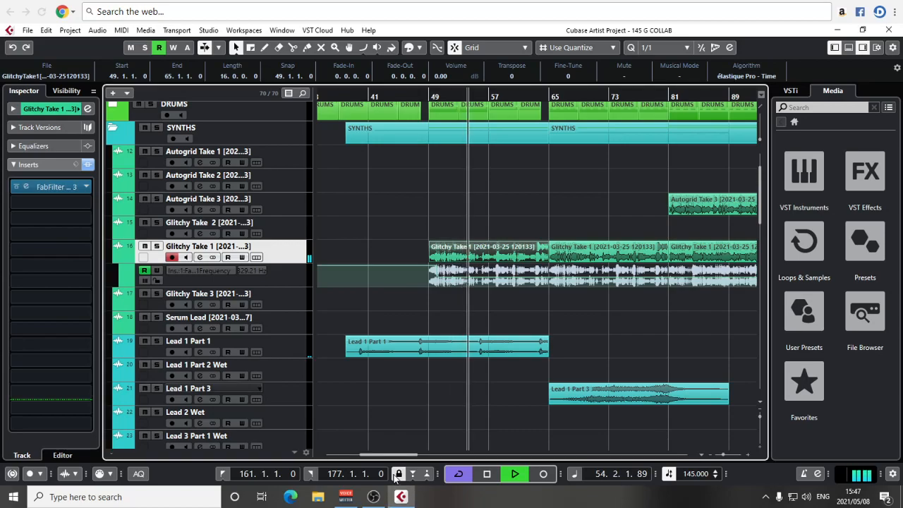
{"action": "key", "text": "space"}
{"action": "left_click_drag", "start_coordinate": [290, 288], "coordinate": [290, 378]}
Raise the Glitchy Take 1 frequency automation to 30000 Hz at bar 65 and bend the rising ramp after bar 49 downwards.
{"action": "key", "text": "g"}
{"action": "key", "text": "g"}
{"action": "key", "text": "g"}
{"action": "key", "text": "g"}
{"action": "scroll", "coordinate": [488, 359], "scroll_direction": "up", "scroll_amount": 5}
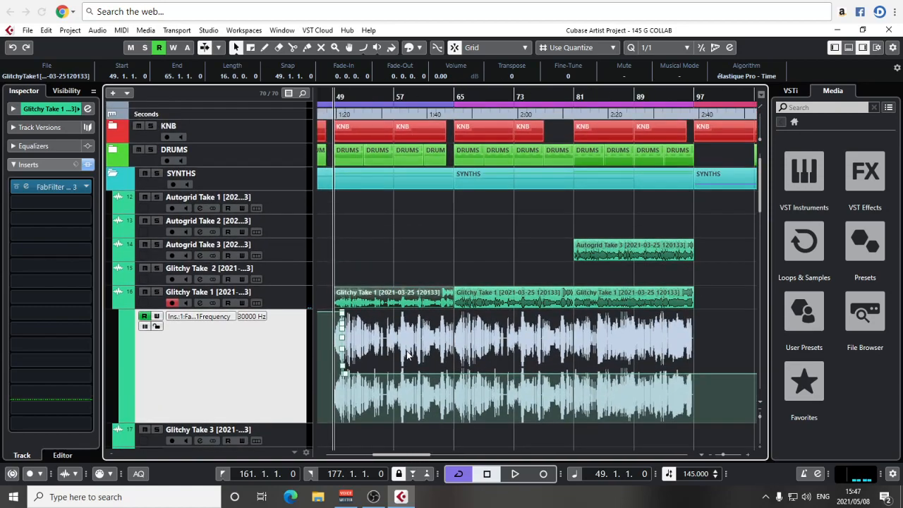
{"action": "left_click_drag", "start_coordinate": [465, 374], "coordinate": [459, 282]}
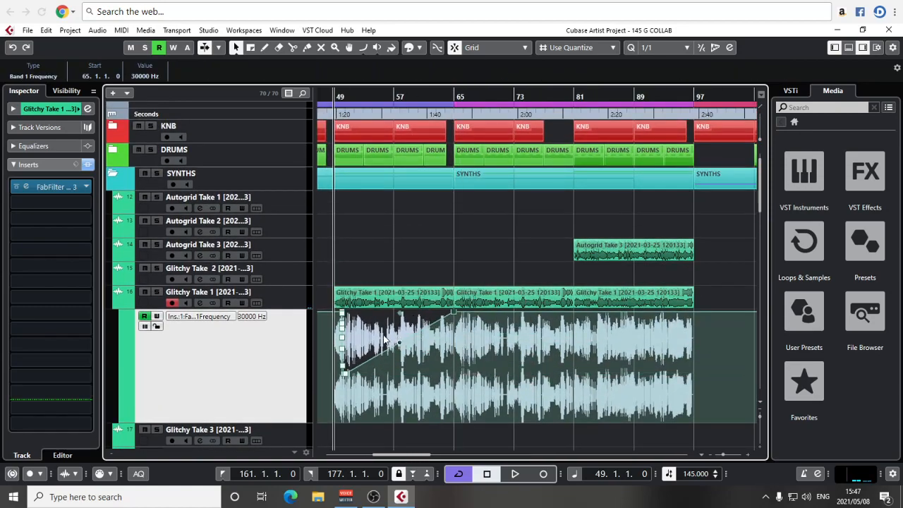
{"action": "left_click_drag", "start_coordinate": [393, 344], "coordinate": [366, 378]}
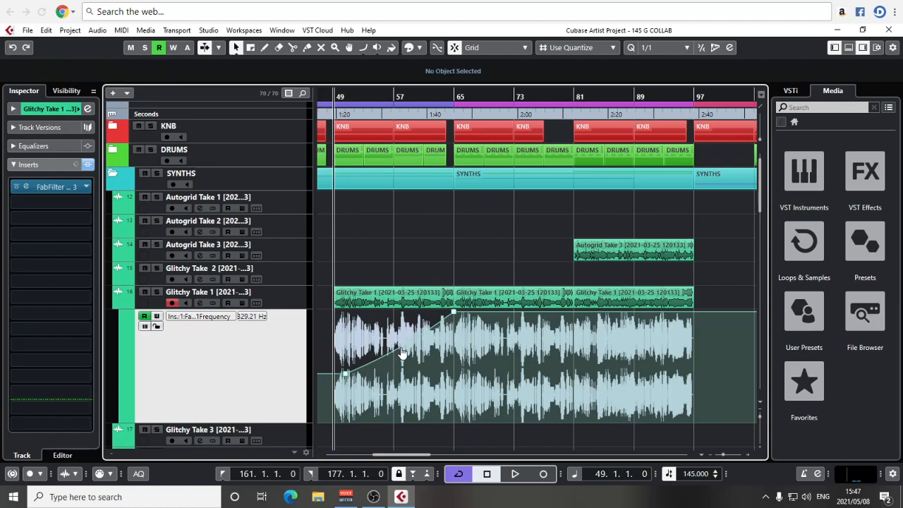
Audition the frequency sweep leading up to bar 65 and reduce the height of its automation lane.
{"action": "key", "text": "g"}
{"action": "left_click", "coordinate": [609, 96]}
{"action": "key", "text": "h"}
{"action": "key", "text": "h"}
{"action": "key", "text": "h"}
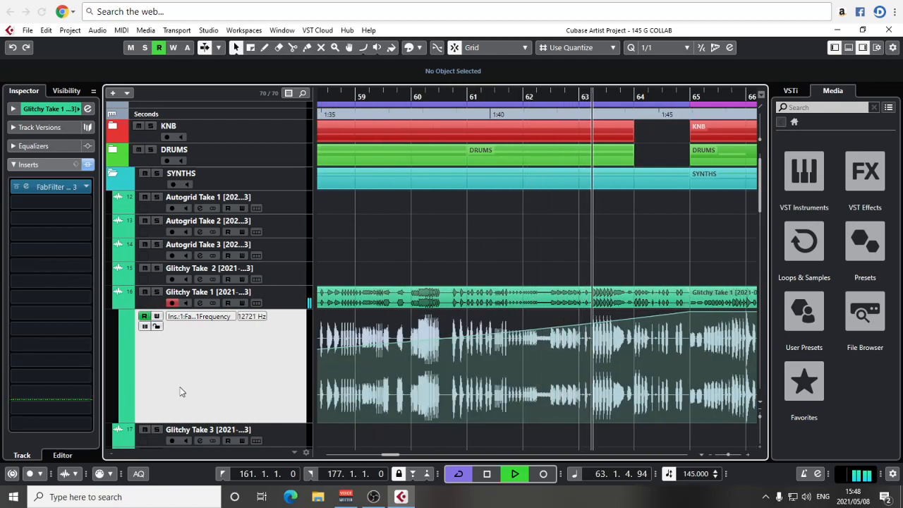
{"action": "left_click_drag", "start_coordinate": [273, 421], "coordinate": [273, 356]}
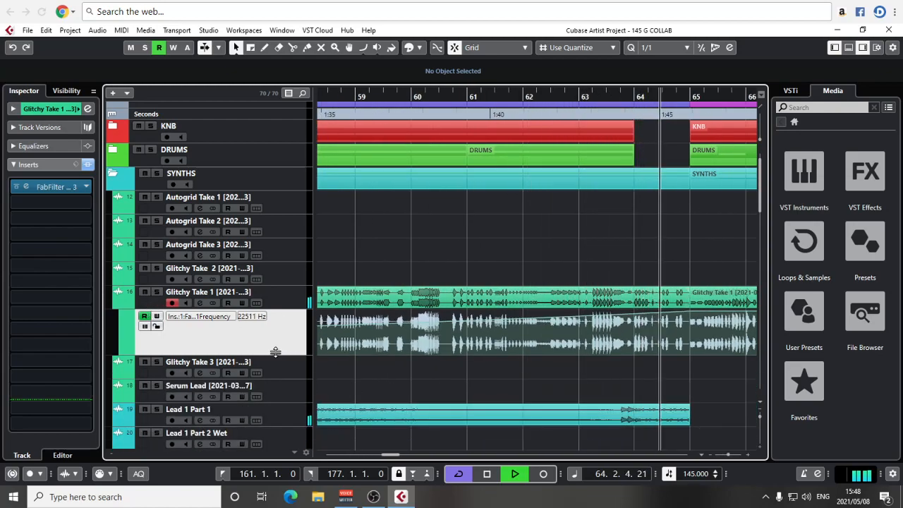
Split the Atmos Synth 1 clip at bar 65 and delete the part after the cut.
{"action": "key", "text": "g"}
{"action": "scroll", "coordinate": [554, 329], "scroll_direction": "down", "scroll_amount": 10}
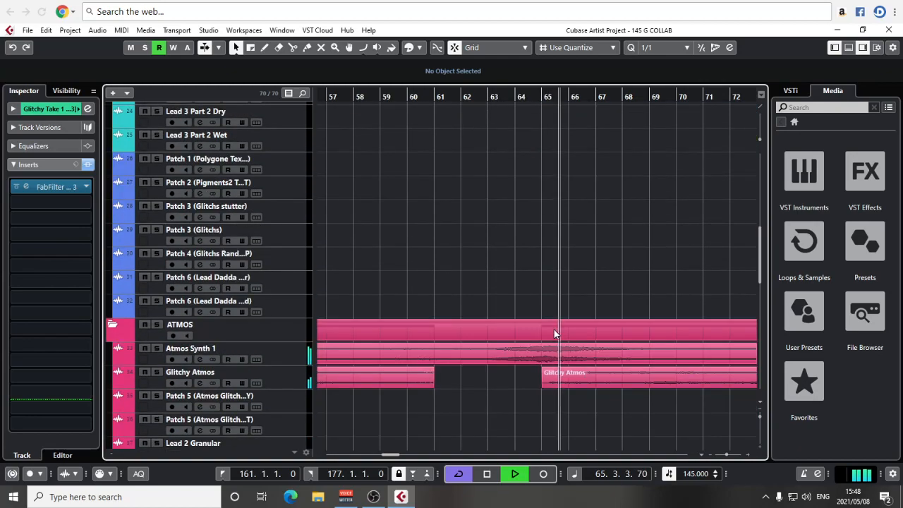
{"action": "key", "text": "space"}
{"action": "left_click", "coordinate": [545, 357]}
{"action": "left_click", "coordinate": [545, 356], "text": "alt"}
{"action": "left_click", "coordinate": [566, 356]}
{"action": "key", "text": "Delete"}
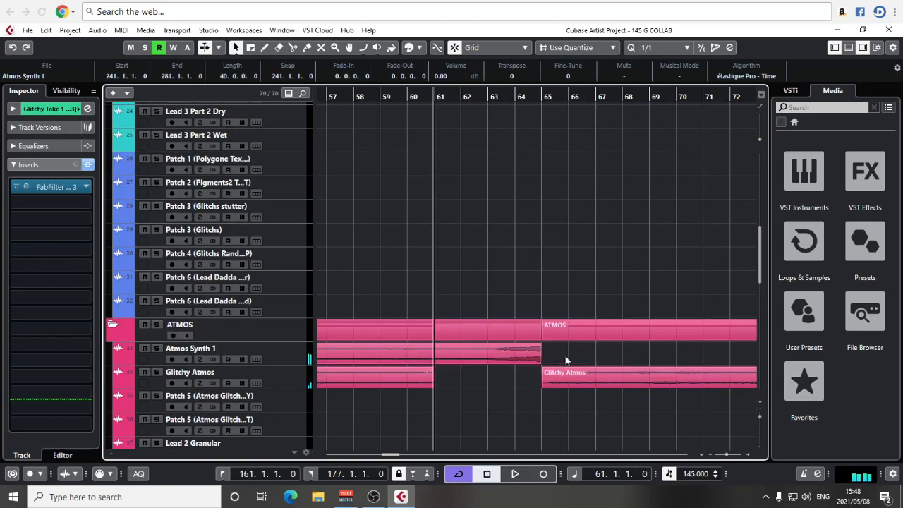
Split the Atmos Synth 1 clip at bars 60 and 61 and lower the last segment's volume to -3 dB.
{"action": "key", "text": "space"}
{"action": "left_click", "coordinate": [503, 352]}
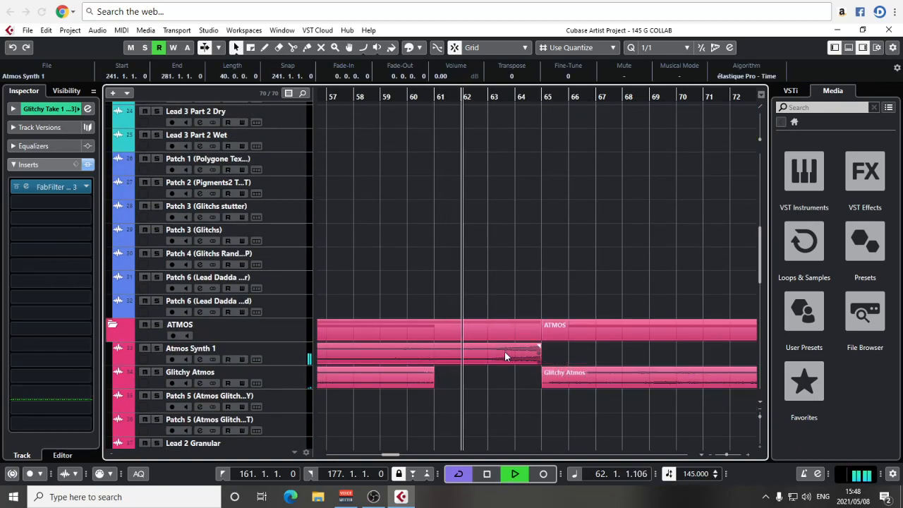
{"action": "left_click", "coordinate": [409, 361], "text": "alt"}
{"action": "left_click", "coordinate": [433, 358], "text": "alt"}
{"action": "scroll", "coordinate": [447, 76], "scroll_direction": "down", "scroll_amount": 3}
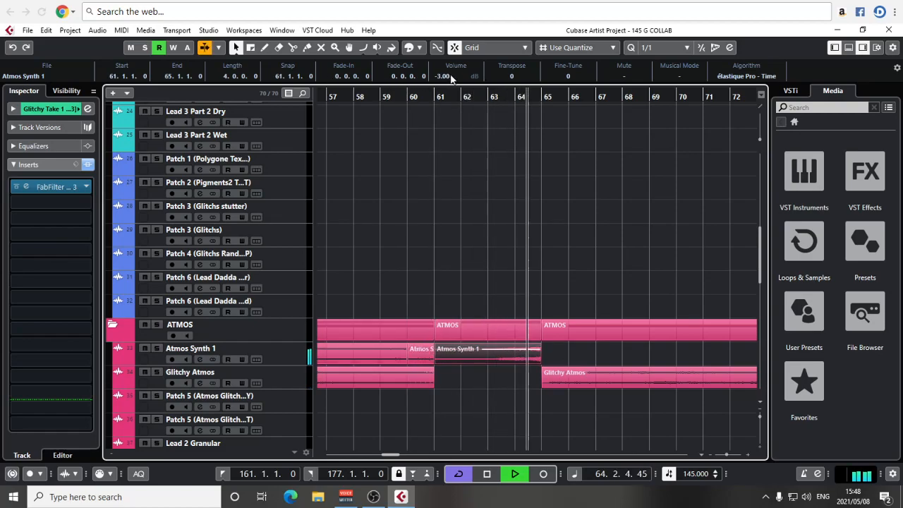
Set the quantize value to 1/4 and trim the end of the last Atmos Synth 1 segment to 64.4.1.
{"action": "scroll", "coordinate": [580, 252], "scroll_direction": "up", "scroll_amount": 6}
{"action": "scroll", "coordinate": [569, 261], "scroll_direction": "down", "scroll_amount": 7}
{"action": "key", "text": "h"}
{"action": "key", "text": "h"}
{"action": "key", "text": "h"}
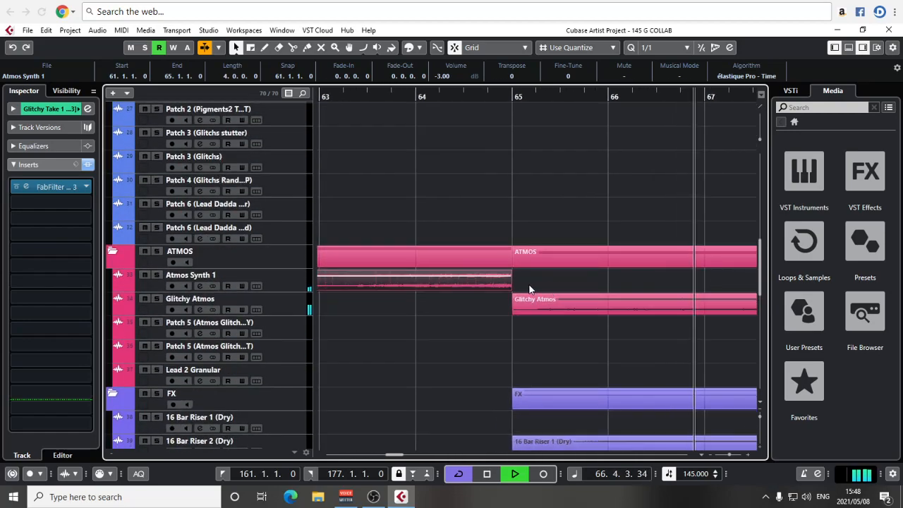
{"action": "key", "text": "space"}
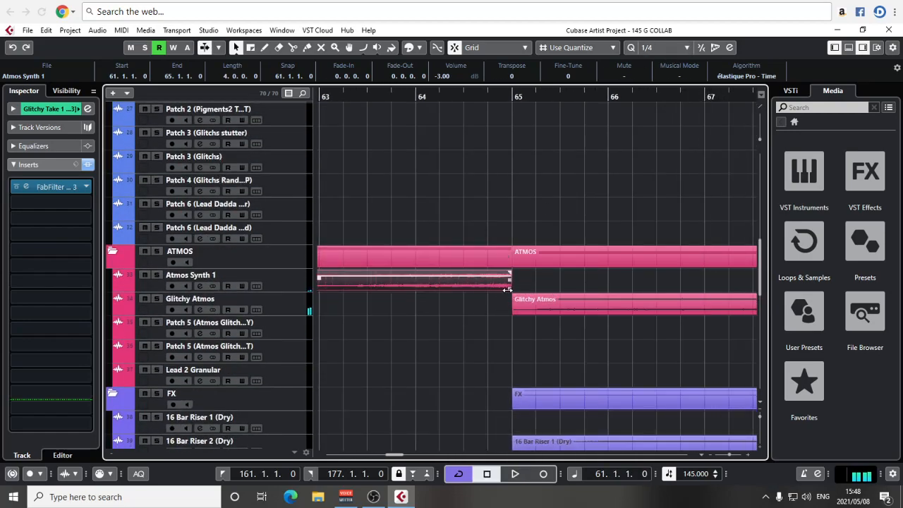
Cut a one-beat slice from the KICK_STEM clip at bar 65, copy it to 64.4.1 and audition it.
{"action": "scroll", "coordinate": [497, 257], "scroll_direction": "up", "scroll_amount": 7}
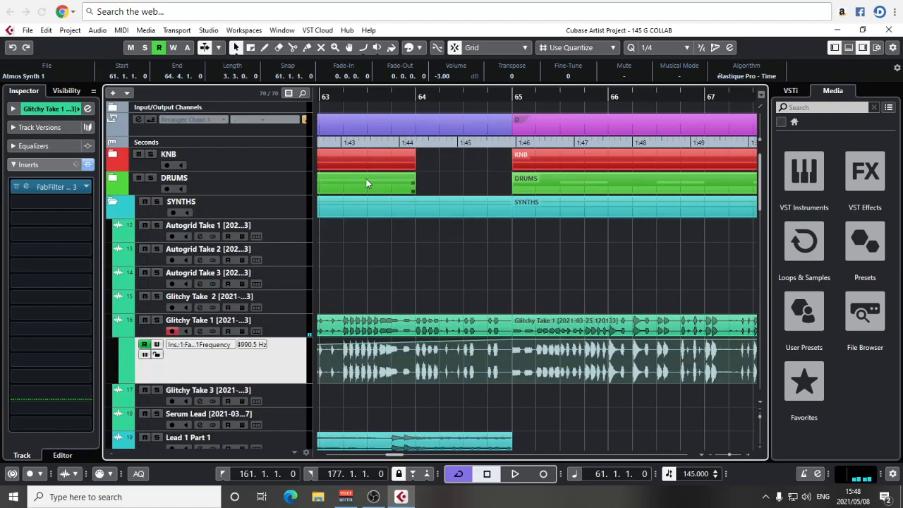
{"action": "left_click", "coordinate": [114, 153]}
{"action": "left_click", "coordinate": [535, 309], "text": "alt"}
{"action": "left_click_drag", "start_coordinate": [529, 312], "coordinate": [506, 316]}
{"action": "left_click", "coordinate": [382, 105]}
{"action": "key", "text": "space"}
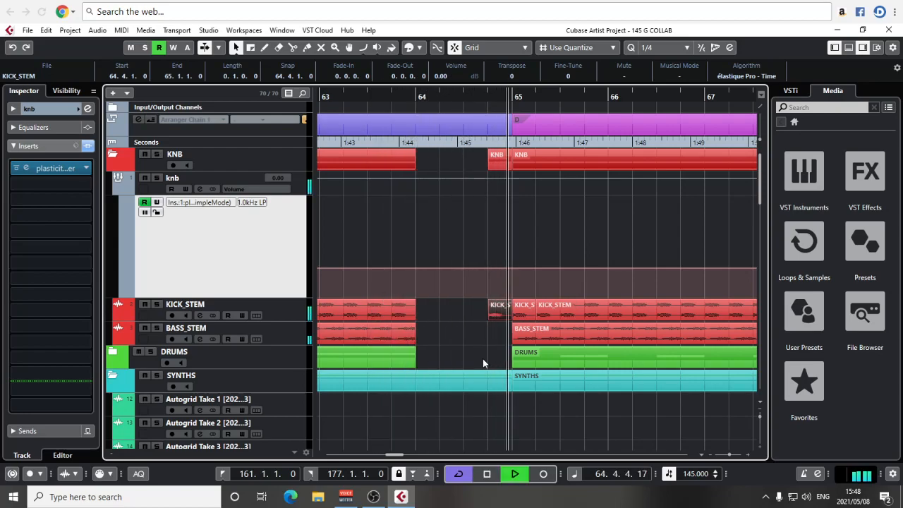
Trim the ends of the Glitchy Take 1 and Lead 1 Part 1 clips before bar 65 to 64.4.1 and play from 63.3.1.
{"action": "scroll", "coordinate": [483, 359], "scroll_direction": "down", "scroll_amount": 8}
{"action": "key", "text": "space"}
{"action": "key", "text": "space"}
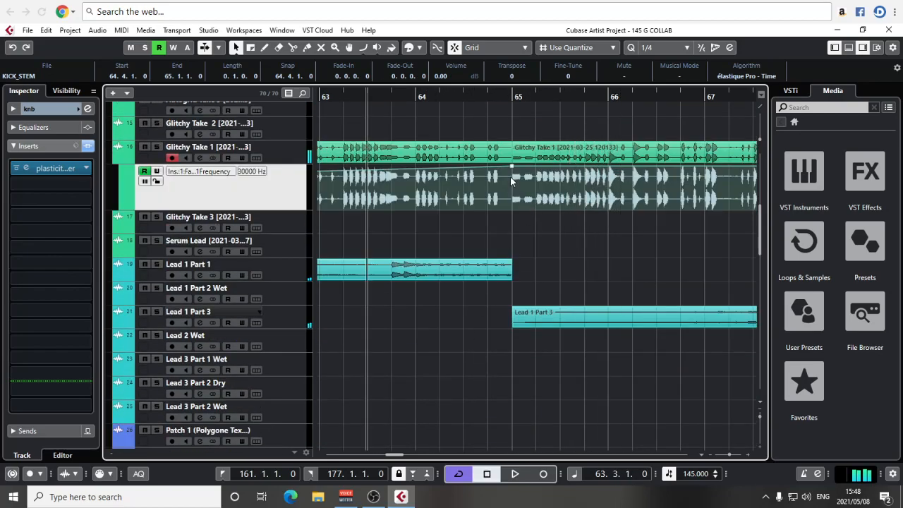
{"action": "key", "text": "space"}
{"action": "left_click", "coordinate": [500, 157]}
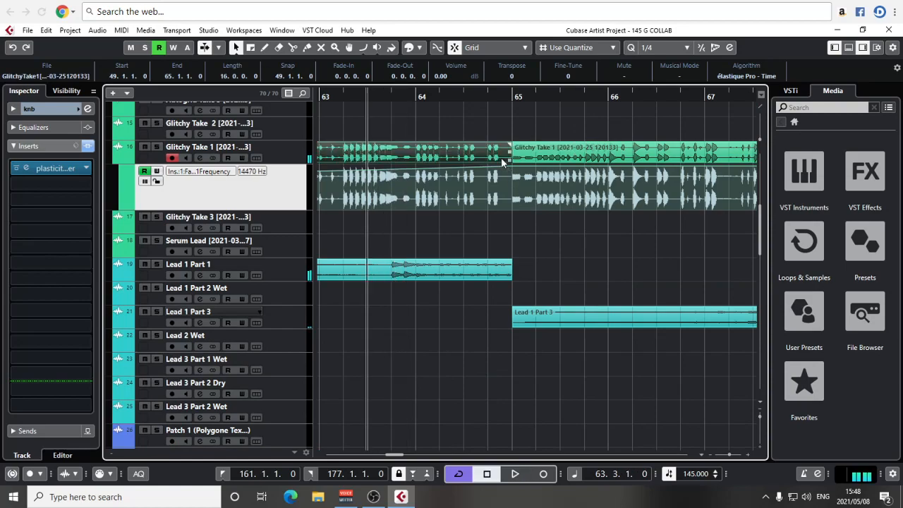
{"action": "left_click_drag", "start_coordinate": [505, 162], "coordinate": [488, 162]}
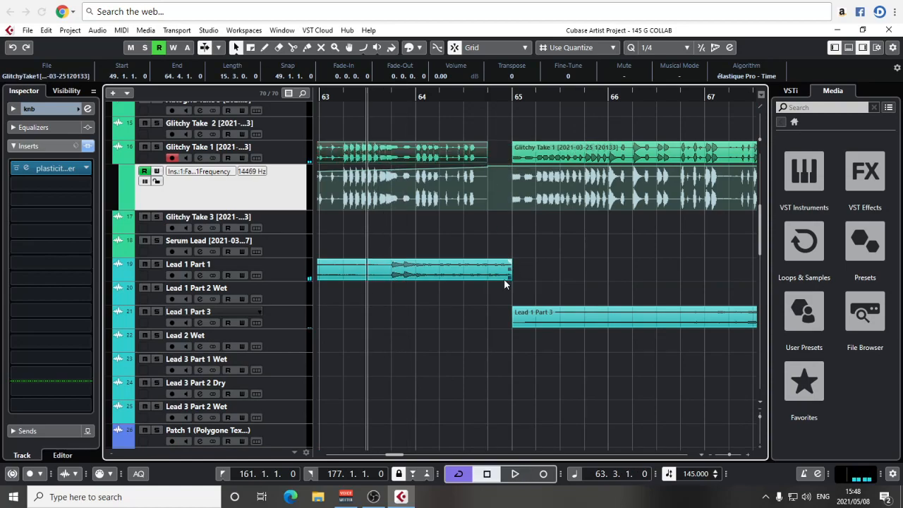
{"action": "left_click_drag", "start_coordinate": [505, 278], "coordinate": [490, 277]}
{"action": "key", "text": "space"}
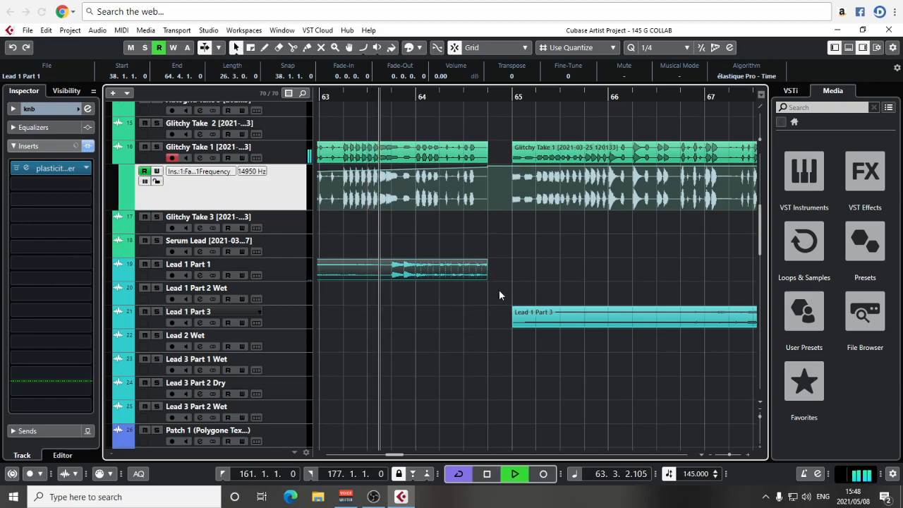
Set the quantize value to 1/1 and stop playback.
{"action": "scroll", "coordinate": [499, 291], "scroll_direction": "down", "scroll_amount": 6}
{"action": "scroll", "coordinate": [499, 293], "scroll_direction": "down", "scroll_amount": 10}
{"action": "scroll", "coordinate": [503, 319], "scroll_direction": "up", "scroll_amount": 20}
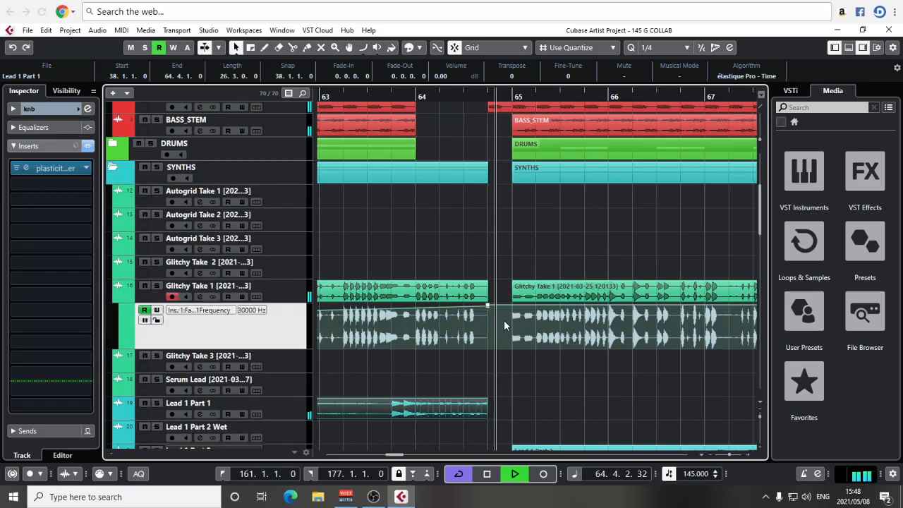
{"action": "left_click", "coordinate": [660, 48]}
{"action": "left_click", "coordinate": [665, 62]}
{"action": "scroll", "coordinate": [520, 252], "scroll_direction": "down", "scroll_amount": 8}
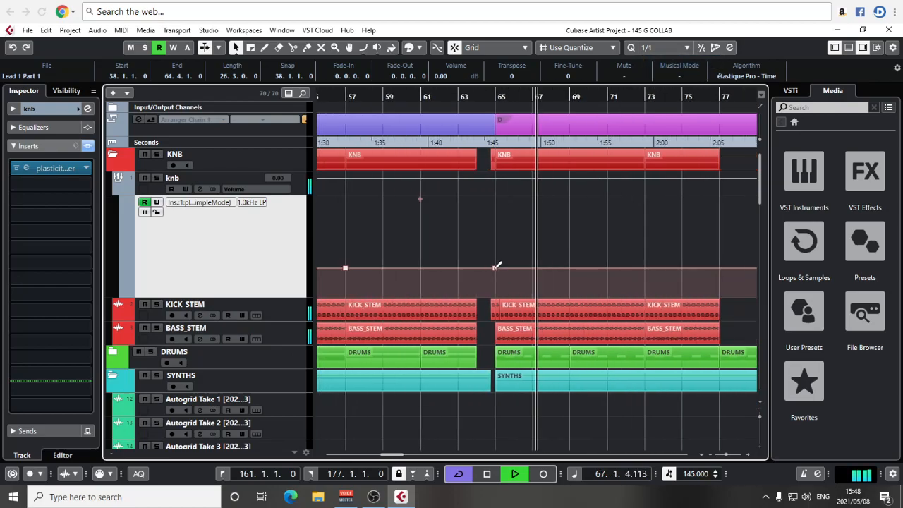
{"action": "scroll", "coordinate": [517, 249], "scroll_direction": "down", "scroll_amount": 15}
{"action": "key", "text": "space"}
Copy the 4 Bar Riser 1 to 8 clips from bar 241 to bar 27 as one range selection.
{"action": "scroll", "coordinate": [521, 260], "scroll_direction": "down", "scroll_amount": 6}
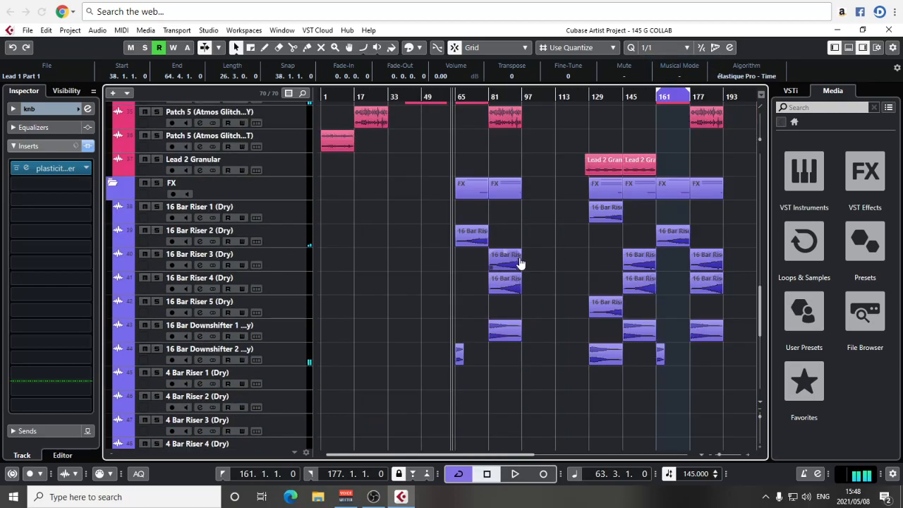
{"action": "scroll", "coordinate": [507, 272], "scroll_direction": "up", "scroll_amount": 5}
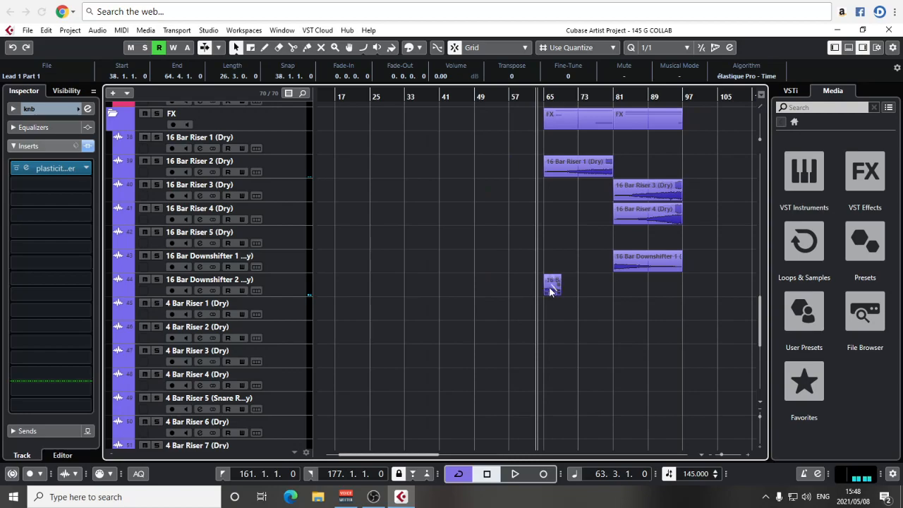
{"action": "scroll", "coordinate": [602, 295], "scroll_direction": "down", "scroll_amount": 5}
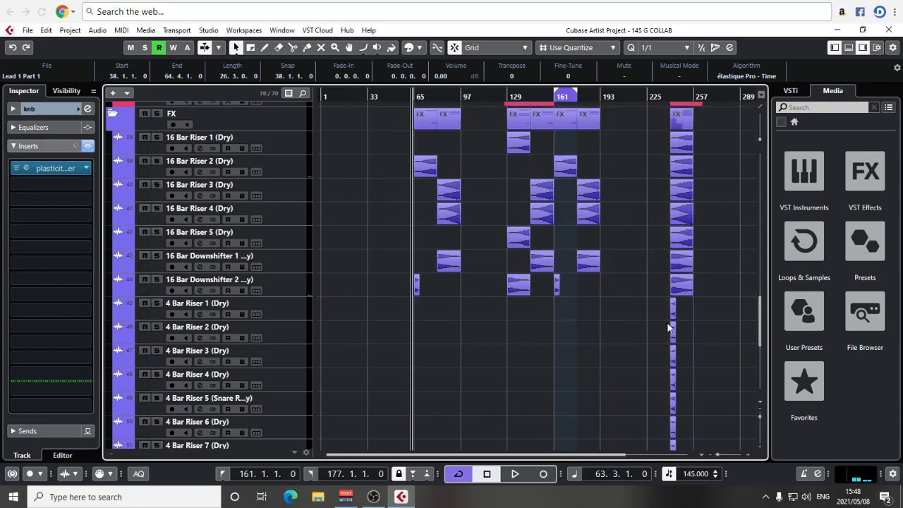
{"action": "right_click", "coordinate": [668, 324]}
{"action": "left_click", "coordinate": [688, 326]}
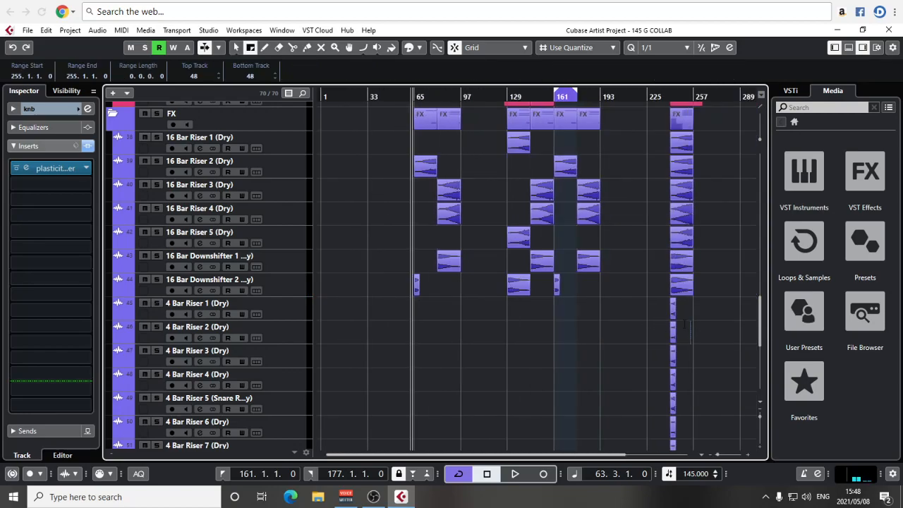
{"action": "left_click_drag", "start_coordinate": [682, 322], "coordinate": [666, 239]}
{"action": "scroll", "coordinate": [665, 283], "scroll_direction": "up", "scroll_amount": 5}
{"action": "scroll", "coordinate": [671, 385], "scroll_direction": "down", "scroll_amount": 3}
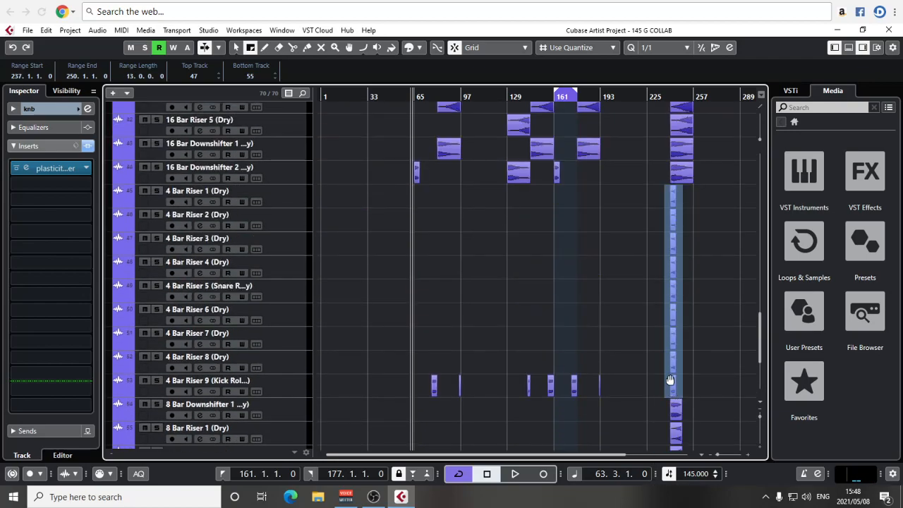
{"action": "left_click_drag", "start_coordinate": [696, 185], "coordinate": [640, 374]}
{"action": "left_click_drag", "start_coordinate": [665, 346], "coordinate": [346, 330]}
{"action": "key", "text": "1"}
{"action": "key", "text": "h"}
{"action": "key", "text": "h"}
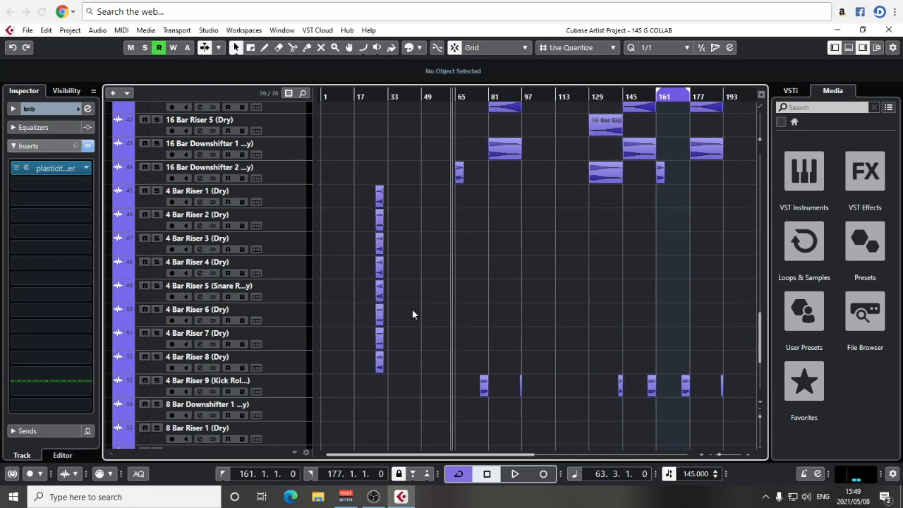
Move the copied 4 Bar Riser 1 clip to start at bar 13 and the 4 Bar Riser 2 clip to bar 29.
{"action": "scroll", "coordinate": [511, 272], "scroll_direction": "up", "scroll_amount": 2}
{"action": "key", "text": "h"}
{"action": "key", "text": "h"}
{"action": "key", "text": "h"}
{"action": "scroll", "coordinate": [400, 292], "scroll_direction": "up", "scroll_amount": 6}
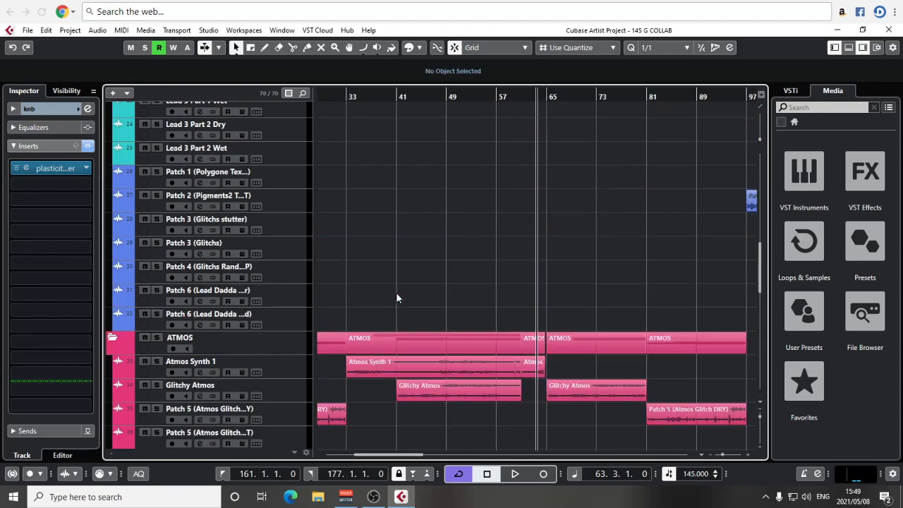
{"action": "scroll", "coordinate": [396, 292], "scroll_direction": "left", "scroll_amount": 4}
{"action": "scroll", "coordinate": [550, 212], "scroll_direction": "down", "scroll_amount": 6}
{"action": "scroll", "coordinate": [499, 240], "scroll_direction": "down", "scroll_amount": 3}
{"action": "left_click_drag", "start_coordinate": [497, 220], "coordinate": [410, 217]}
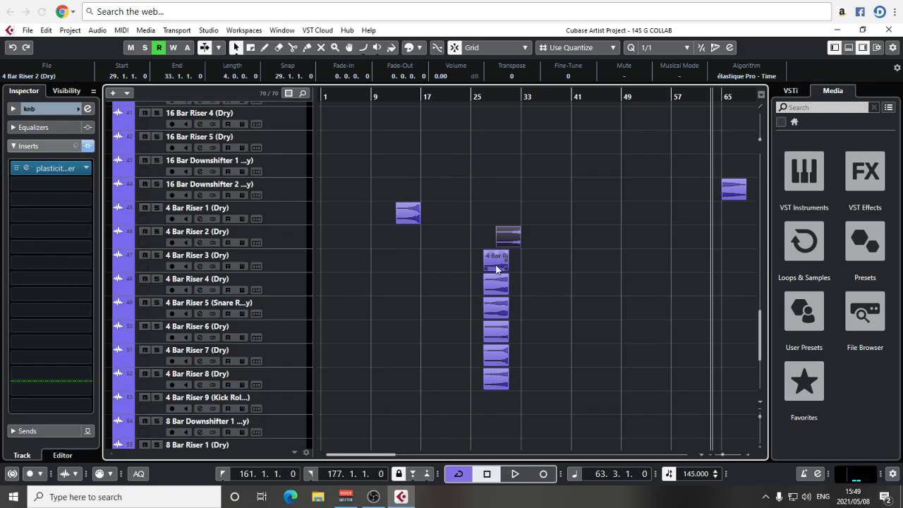
Move the copied 4 Bar Riser 3 clip to start at bar 45.
{"action": "scroll", "coordinate": [508, 212], "scroll_direction": "up", "scroll_amount": 20}
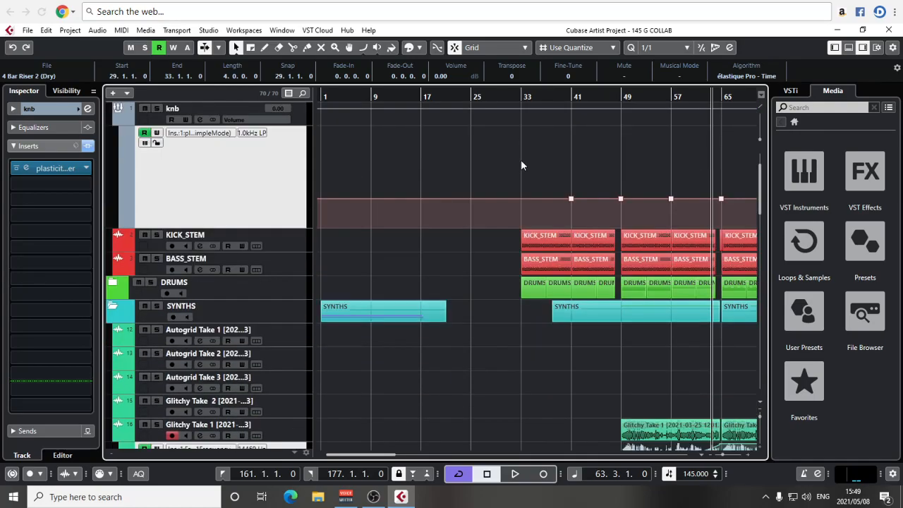
{"action": "scroll", "coordinate": [523, 188], "scroll_direction": "down", "scroll_amount": 20}
{"action": "left_click_drag", "start_coordinate": [503, 363], "coordinate": [609, 361]}
{"action": "scroll", "coordinate": [512, 328], "scroll_direction": "down", "scroll_amount": 3}
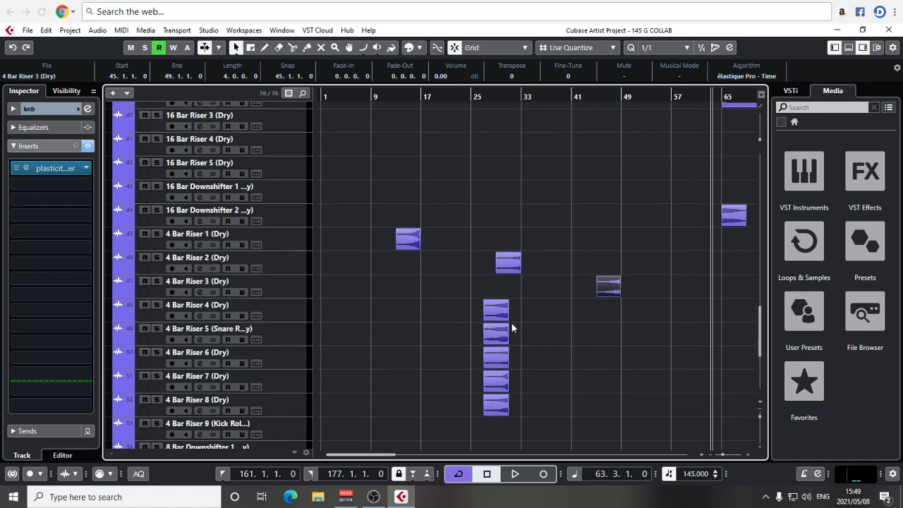
Move the copied 4 Bar Riser 4 and 4 Bar Riser 5 (Snare Roll) clips to start together at bar 60.
{"action": "left_click_drag", "start_coordinate": [498, 310], "coordinate": [711, 315]}
{"action": "left_click_drag", "start_coordinate": [494, 339], "coordinate": [703, 338]}
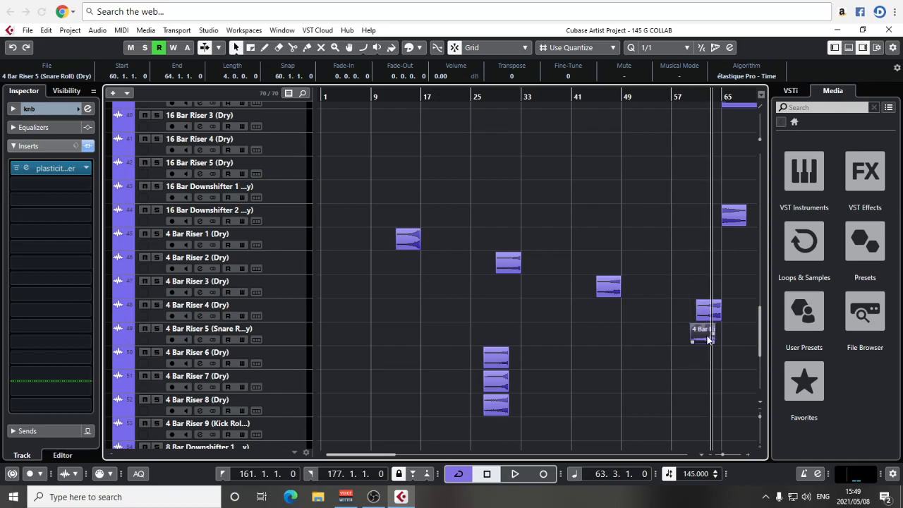
{"action": "key", "text": "h"}
{"action": "key", "text": "h"}
{"action": "key", "text": "h"}
{"action": "key", "text": "h"}
{"action": "left_click_drag", "start_coordinate": [547, 317], "coordinate": [532, 315]}
{"action": "key", "text": "h"}
{"action": "key", "text": "h"}
{"action": "key", "text": "h"}
{"action": "key", "text": "h"}
{"action": "key", "text": "h"}
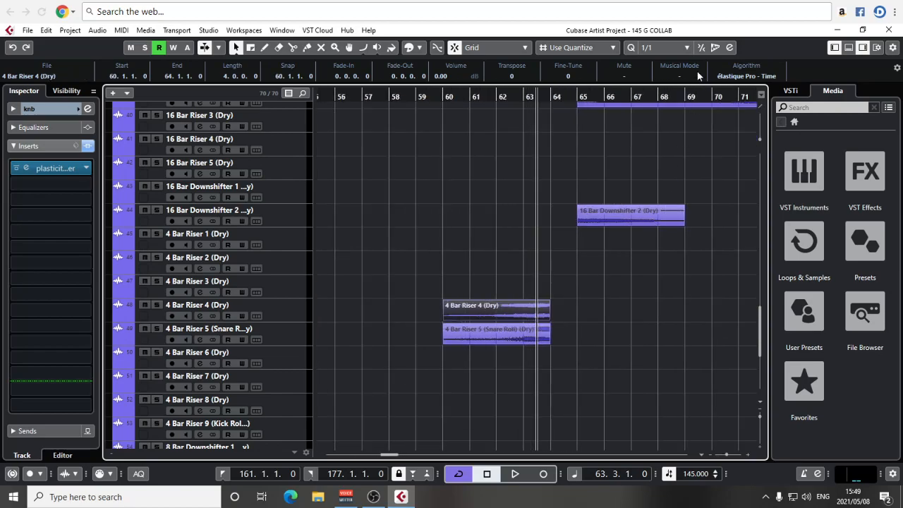
Set the quantize value to 1/4, shift the Riser 4 and Riser 5 clips to 60.4.1 and play them.
{"action": "scroll", "coordinate": [688, 48], "scroll_direction": "down", "scroll_amount": 3}
{"action": "scroll", "coordinate": [672, 48], "scroll_direction": "up", "scroll_amount": 2}
{"action": "left_click_drag", "start_coordinate": [536, 336], "coordinate": [573, 343]}
{"action": "key", "text": "space"}
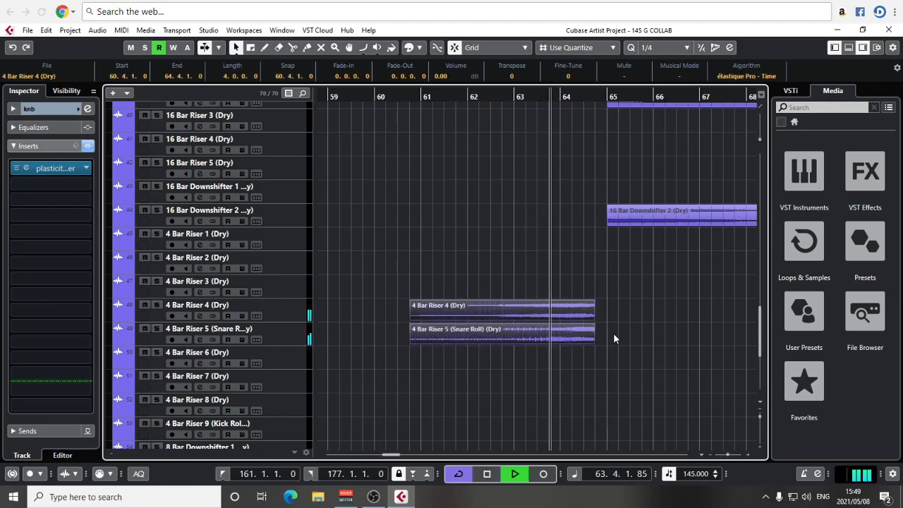
Add a fade-in across the full four-bar length of the 4 Bar Riser 4 and Riser 5 clips before bar 65.
{"action": "left_click", "coordinate": [422, 306]}
{"action": "left_click_drag", "start_coordinate": [412, 302], "coordinate": [607, 290]}
{"action": "key", "text": "g"}
{"action": "key", "text": "g"}
{"action": "key", "text": "g"}
{"action": "key", "text": "g"}
{"action": "key", "text": "g"}
{"action": "key", "text": "g"}
{"action": "key", "text": "g"}
Set the quantize value back to 1/1 and stop playback.
{"action": "left_click", "coordinate": [680, 48]}
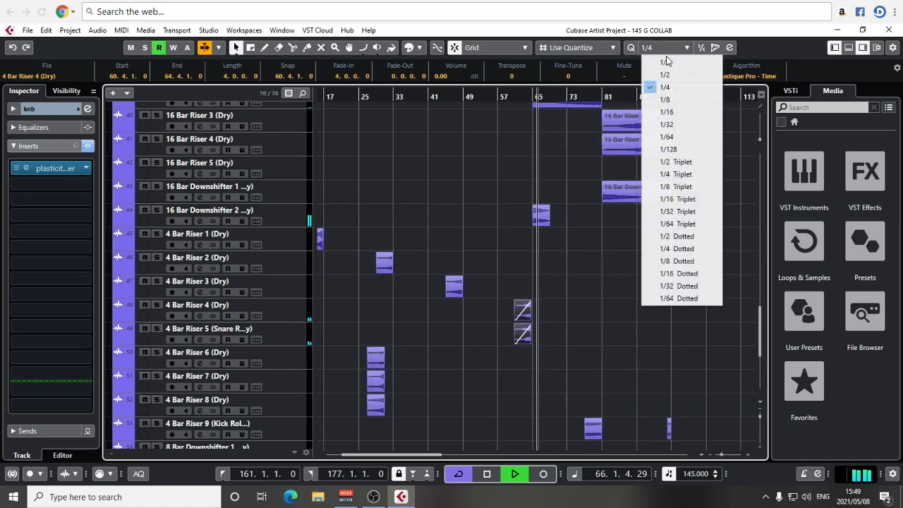
{"action": "left_click", "coordinate": [668, 60]}
{"action": "key", "text": "space"}
Delete the copied 4 Bar Riser 6, 7 and 8 clips at bar 27.
{"action": "scroll", "coordinate": [657, 198], "scroll_direction": "left", "scroll_amount": 1}
{"action": "scroll", "coordinate": [659, 199], "scroll_direction": "down", "scroll_amount": 3}
{"action": "scroll", "coordinate": [658, 199], "scroll_direction": "down", "scroll_amount": 1}
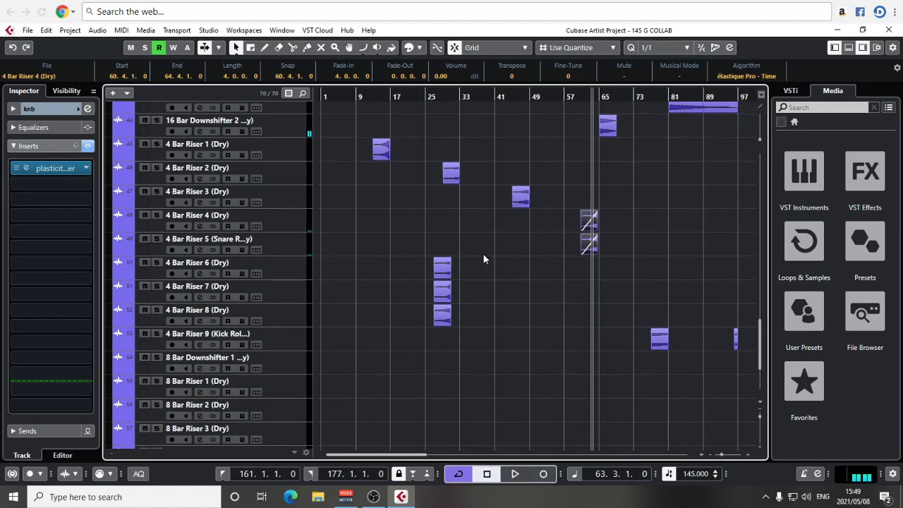
{"action": "key", "text": "h"}
{"action": "scroll", "coordinate": [603, 262], "scroll_direction": "up", "scroll_amount": 1}
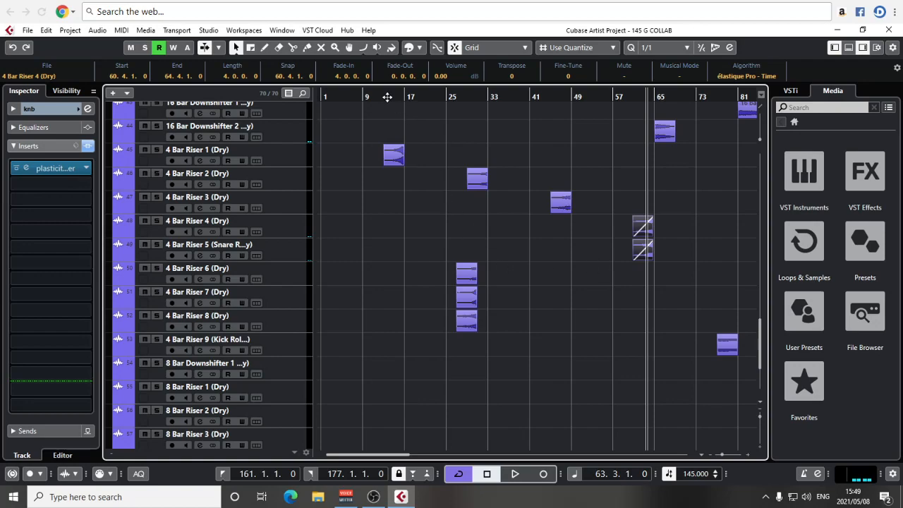
{"action": "left_click_drag", "start_coordinate": [461, 244], "coordinate": [473, 346]}
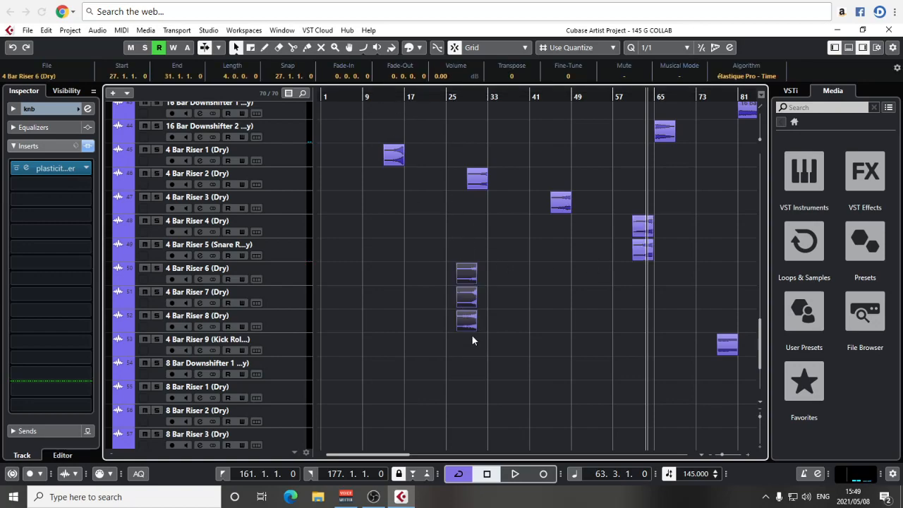
{"action": "key", "text": "Delete"}
{"action": "key", "text": "g"}
{"action": "key", "text": "g"}
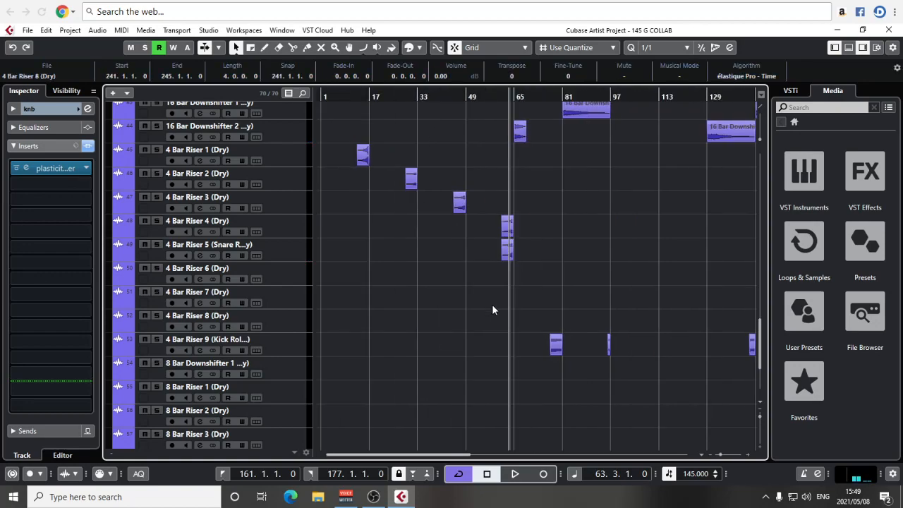
Place the playhead at bar 33 and start playback.
{"action": "scroll", "coordinate": [497, 266], "scroll_direction": "up", "scroll_amount": 10}
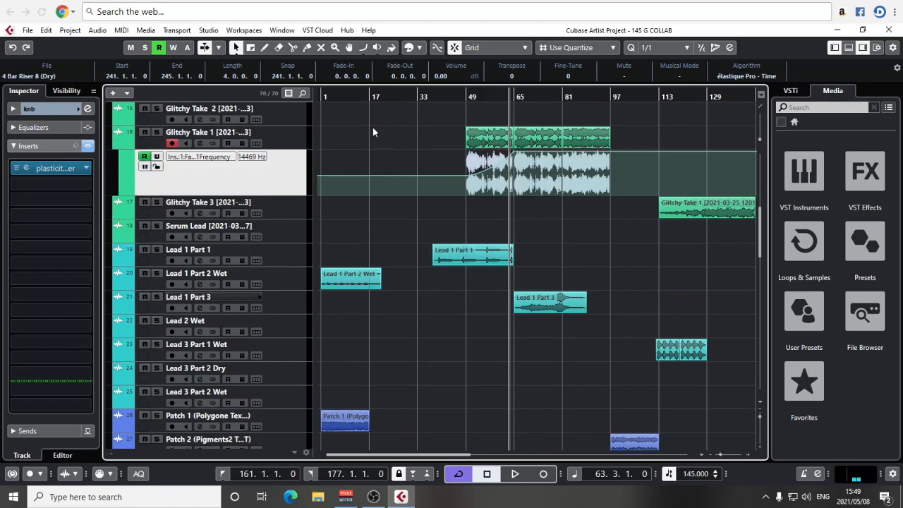
{"action": "left_click", "coordinate": [361, 95]}
{"action": "scroll", "coordinate": [365, 230], "scroll_direction": "up", "scroll_amount": 5}
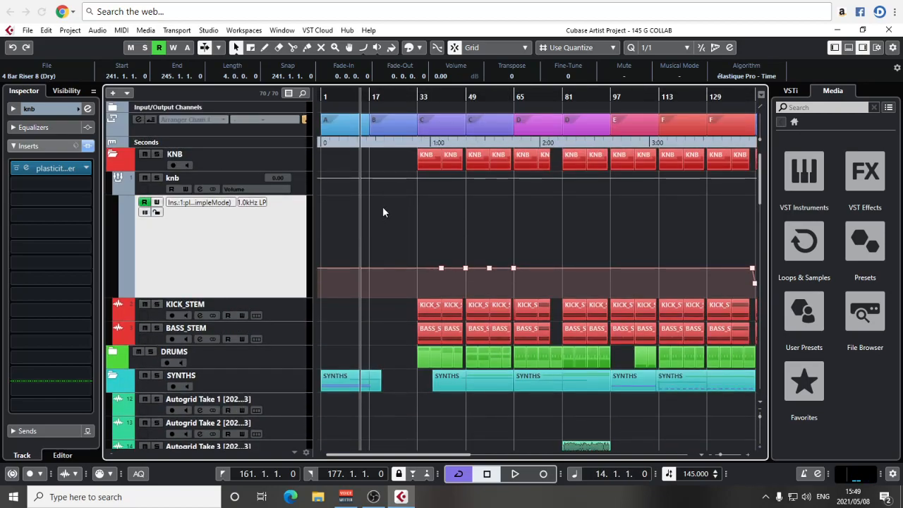
{"action": "left_click", "coordinate": [417, 95]}
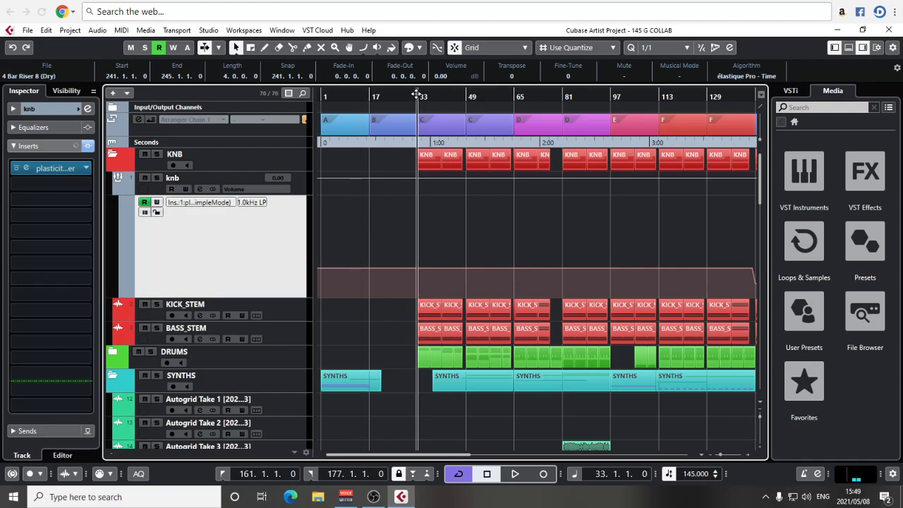
{"action": "scroll", "coordinate": [446, 288], "scroll_direction": "down", "scroll_amount": 15}
{"action": "scroll", "coordinate": [437, 242], "scroll_direction": "up", "scroll_amount": 10}
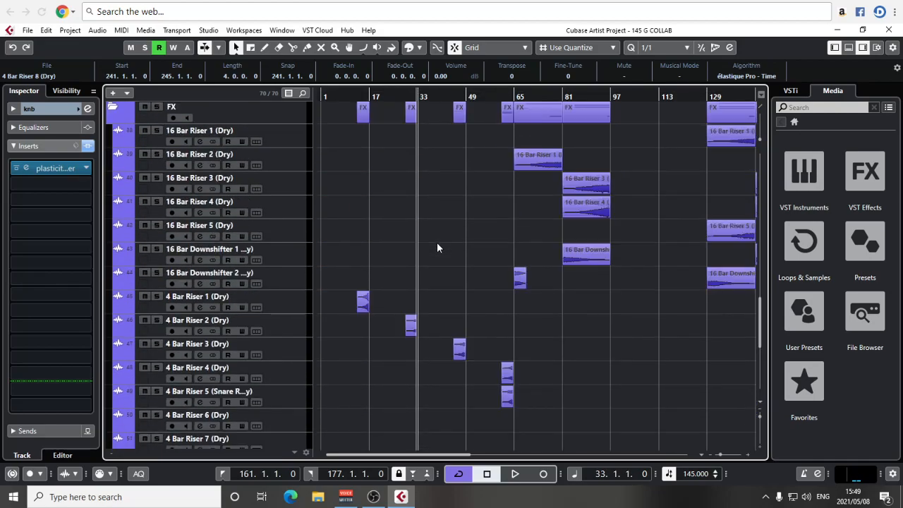
{"action": "key", "text": "space"}
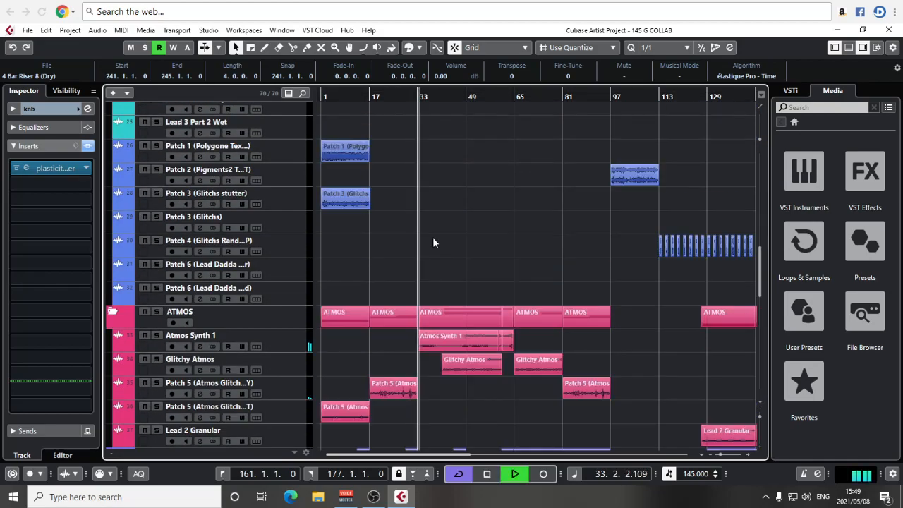
Listen on past bar 49 while examining the kick, bass, lead and riser clips around the section changes.
{"action": "scroll", "coordinate": [433, 237], "scroll_direction": "down", "scroll_amount": 4}
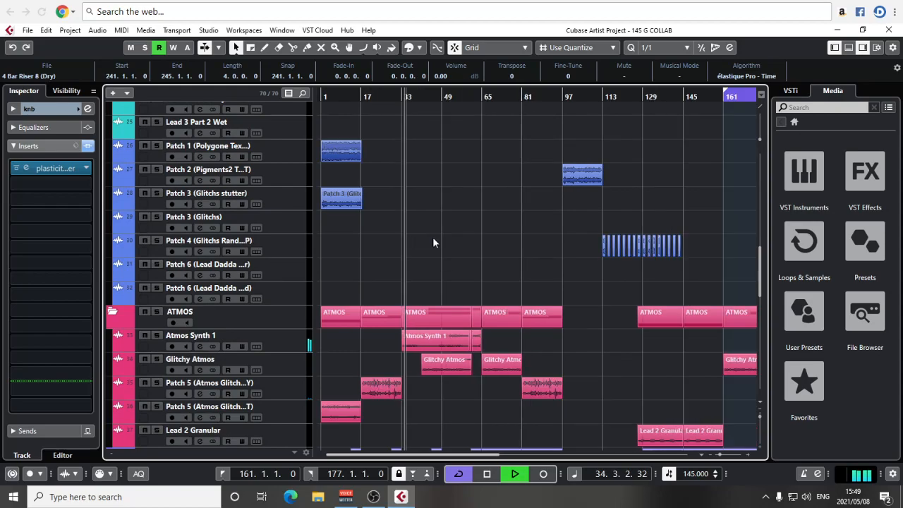
{"action": "scroll", "coordinate": [562, 337], "scroll_direction": "up", "scroll_amount": 5}
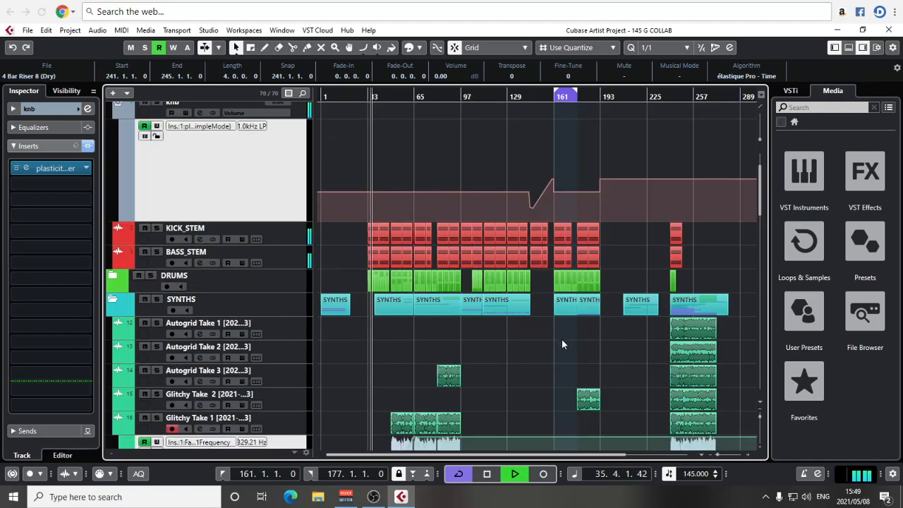
{"action": "scroll", "coordinate": [562, 340], "scroll_direction": "up", "scroll_amount": 3}
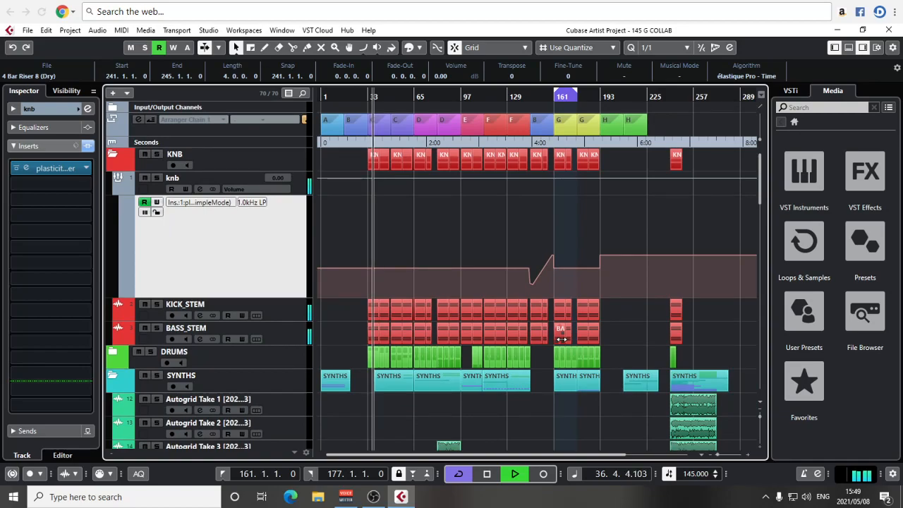
{"action": "left_click", "coordinate": [637, 334]}
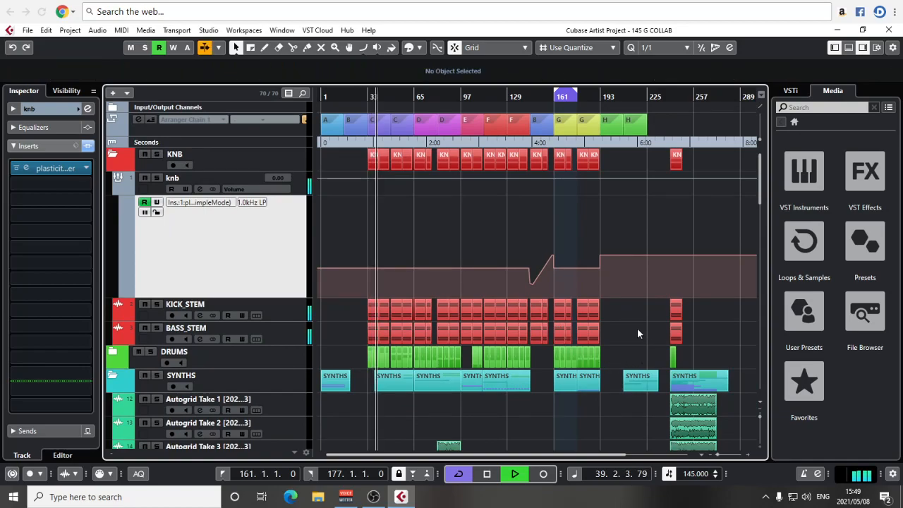
{"action": "key", "text": "h"}
{"action": "key", "text": "h"}
{"action": "key", "text": "h"}
{"action": "key", "text": "h"}
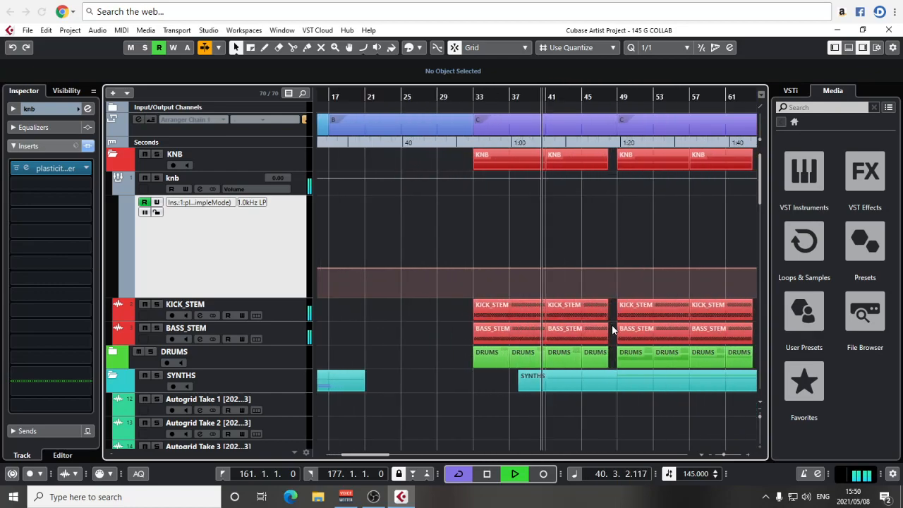
{"action": "scroll", "coordinate": [533, 312], "scroll_direction": "down", "scroll_amount": 1}
{"action": "scroll", "coordinate": [472, 310], "scroll_direction": "right", "scroll_amount": 2}
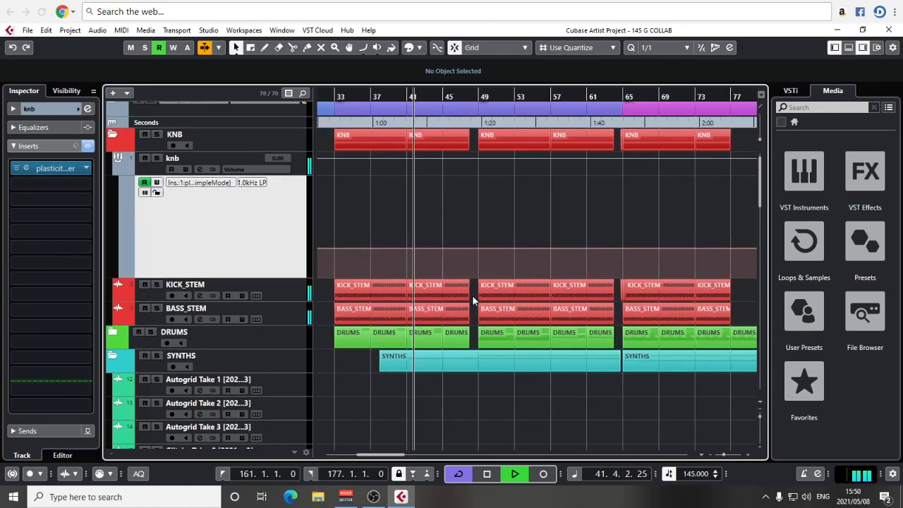
{"action": "scroll", "coordinate": [472, 295], "scroll_direction": "up", "scroll_amount": 1}
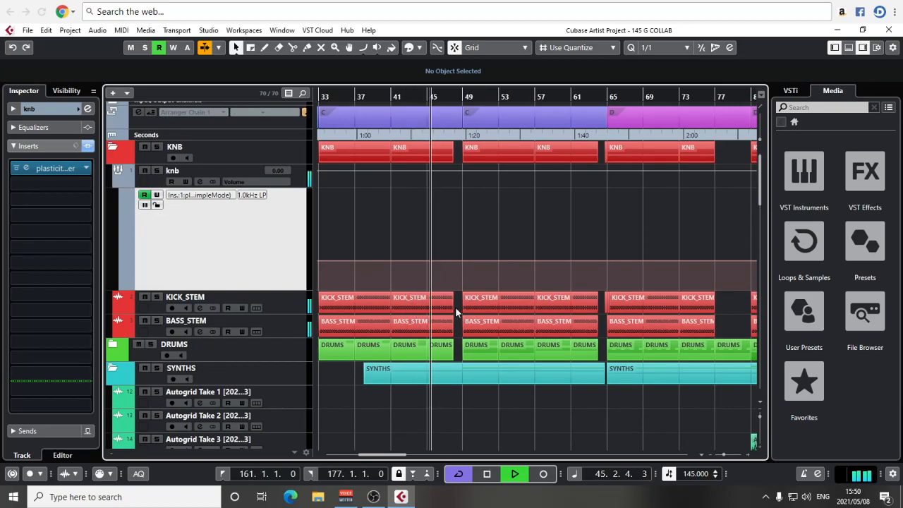
{"action": "scroll", "coordinate": [434, 322], "scroll_direction": "right", "scroll_amount": 2}
{"action": "scroll", "coordinate": [434, 323], "scroll_direction": "up", "scroll_amount": 1}
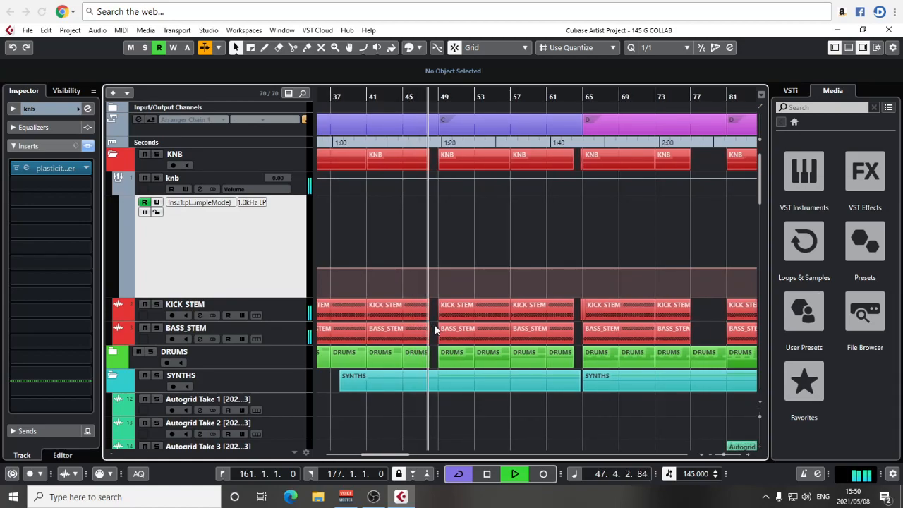
{"action": "scroll", "coordinate": [447, 324], "scroll_direction": "right", "scroll_amount": 2}
{"action": "scroll", "coordinate": [422, 317], "scroll_direction": "down", "scroll_amount": 10}
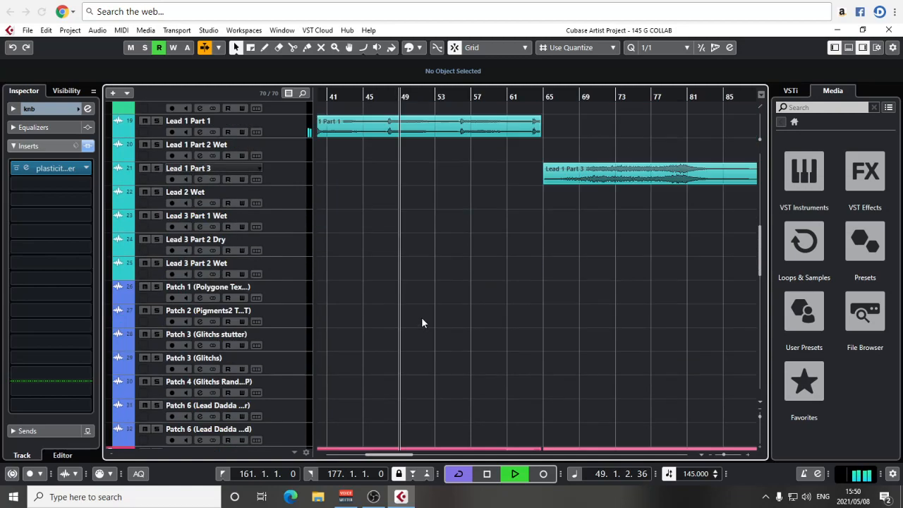
{"action": "scroll", "coordinate": [422, 317], "scroll_direction": "down", "scroll_amount": 4}
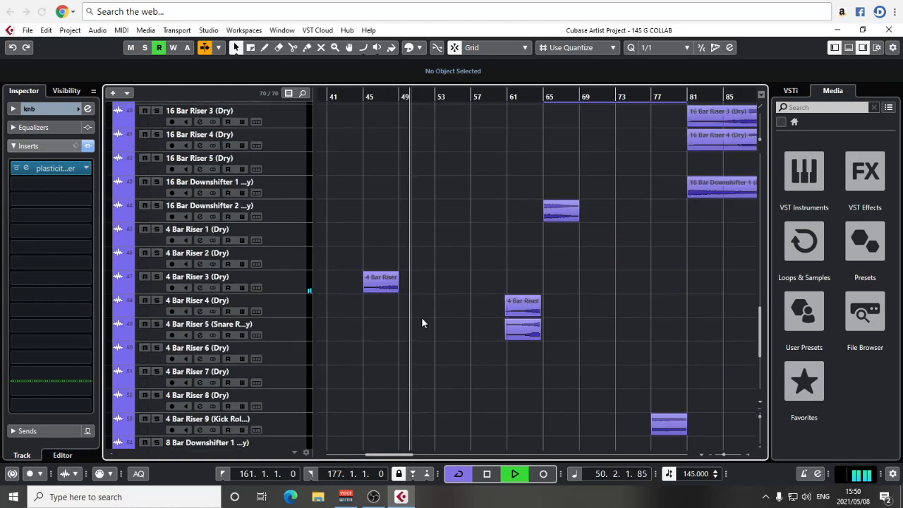
Insert FabFilter Pro-Q 3 on the Atmos Synth 1 track and adjust its EQ curve.
{"action": "key", "text": "g"}
{"action": "key", "text": "g"}
{"action": "key", "text": "g"}
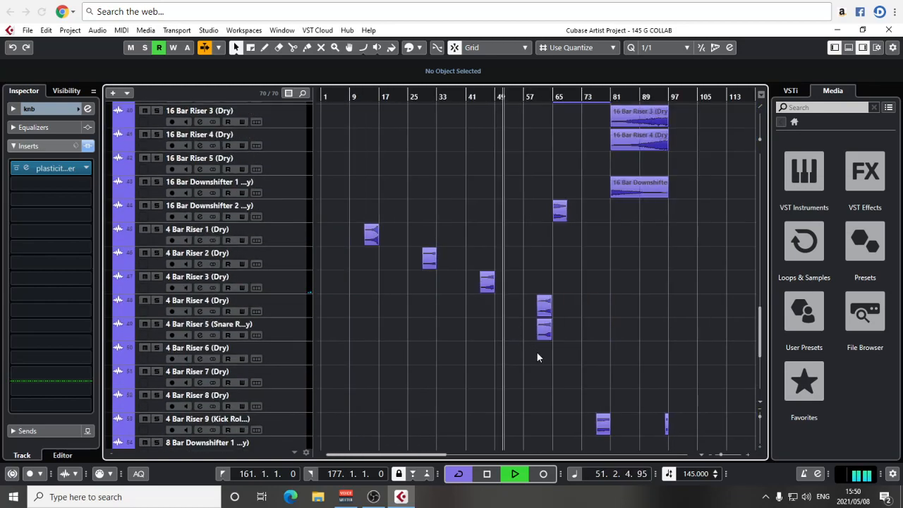
{"action": "key", "text": "g"}
{"action": "scroll", "coordinate": [537, 352], "scroll_direction": "up", "scroll_amount": 9}
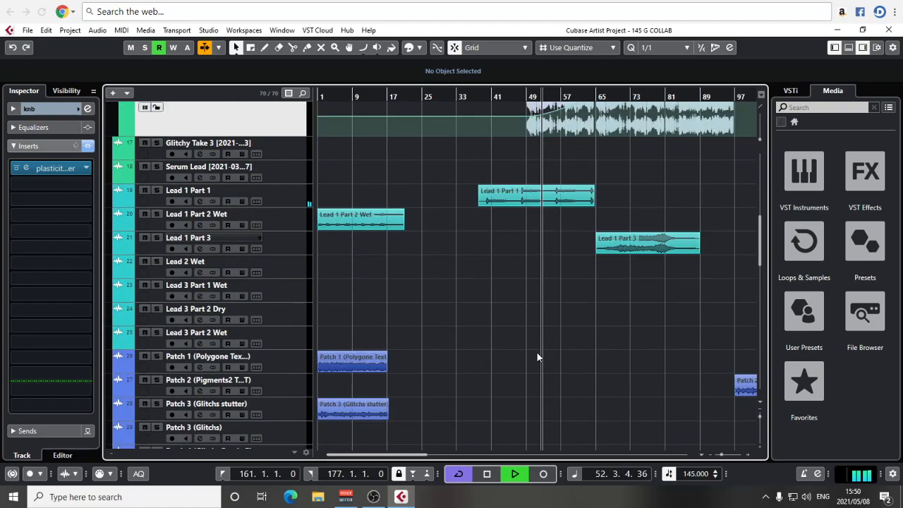
{"action": "scroll", "coordinate": [494, 247], "scroll_direction": "down", "scroll_amount": 4}
{"action": "scroll", "coordinate": [494, 247], "scroll_direction": "right", "scroll_amount": 2}
{"action": "scroll", "coordinate": [483, 229], "scroll_direction": "down", "scroll_amount": 3}
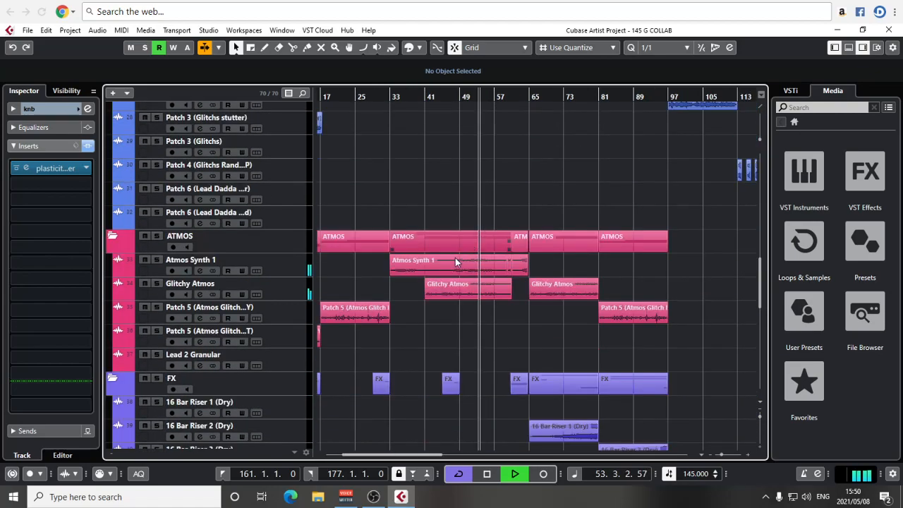
{"action": "left_click", "coordinate": [290, 265]}
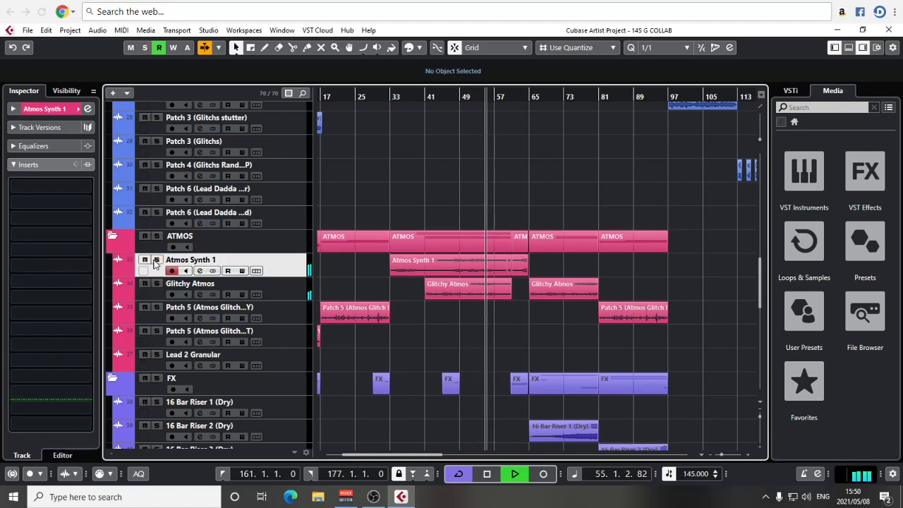
{"action": "left_click", "coordinate": [44, 189]}
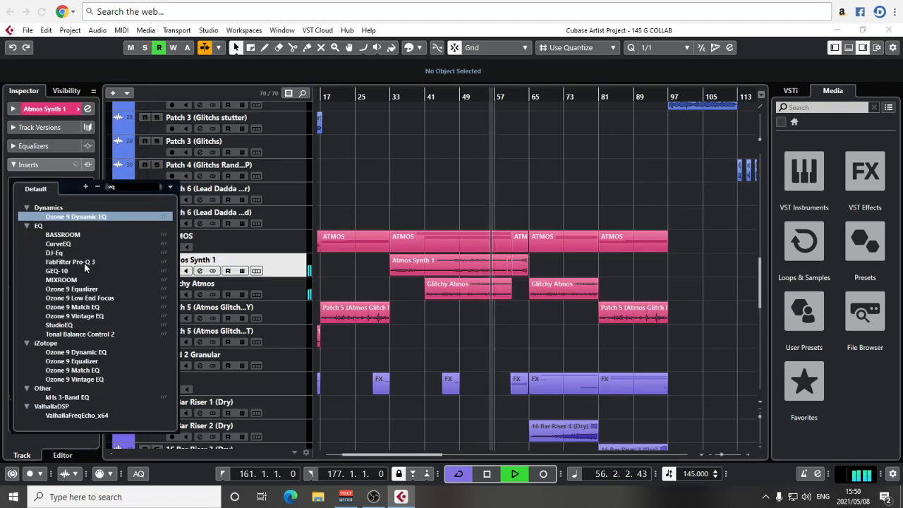
{"action": "left_click", "coordinate": [84, 263]}
{"action": "left_click_drag", "start_coordinate": [165, 231], "coordinate": [368, 233]}
{"action": "left_click", "coordinate": [666, 92]}
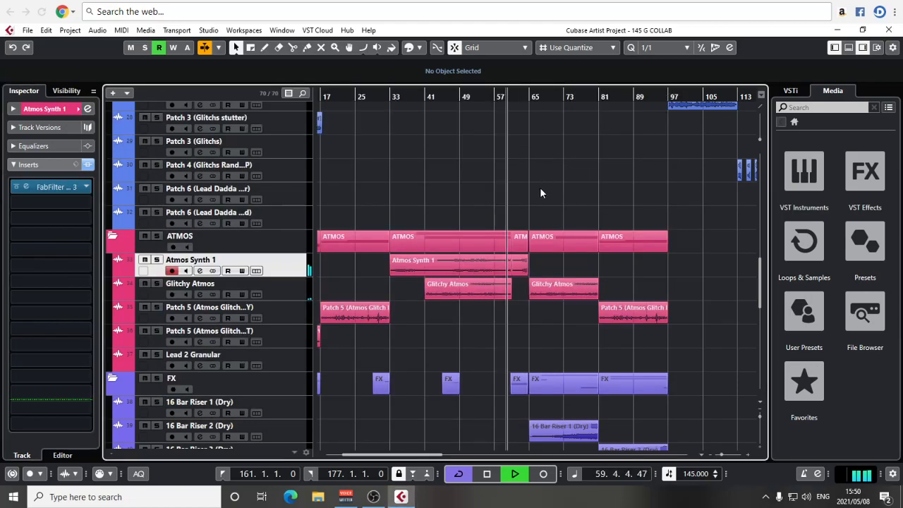
Listen to the transition into bar 65 while examining the kick, bass, lead, atmos and FX clips around it.
{"action": "key", "text": "h"}
{"action": "key", "text": "h"}
{"action": "key", "text": "h"}
{"action": "scroll", "coordinate": [566, 189], "scroll_direction": "up", "scroll_amount": 10}
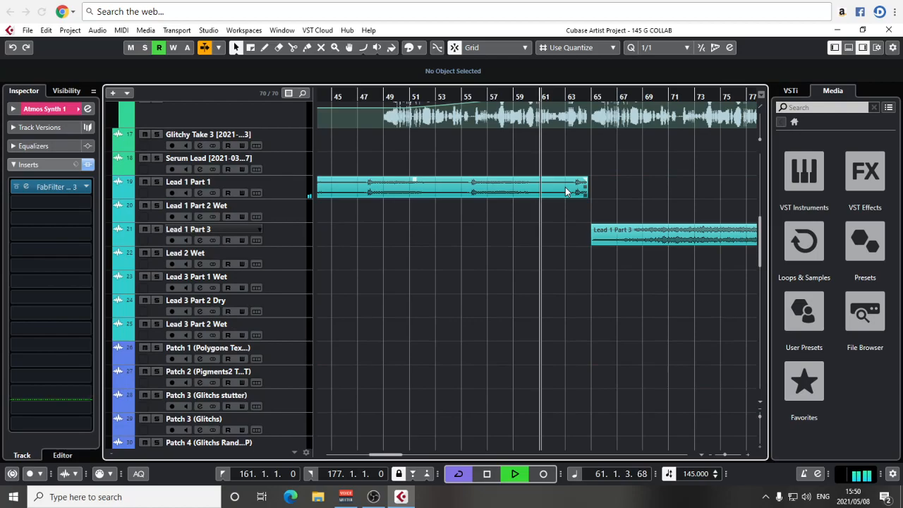
{"action": "scroll", "coordinate": [580, 181], "scroll_direction": "right", "scroll_amount": 1}
{"action": "scroll", "coordinate": [580, 173], "scroll_direction": "up", "scroll_amount": 3}
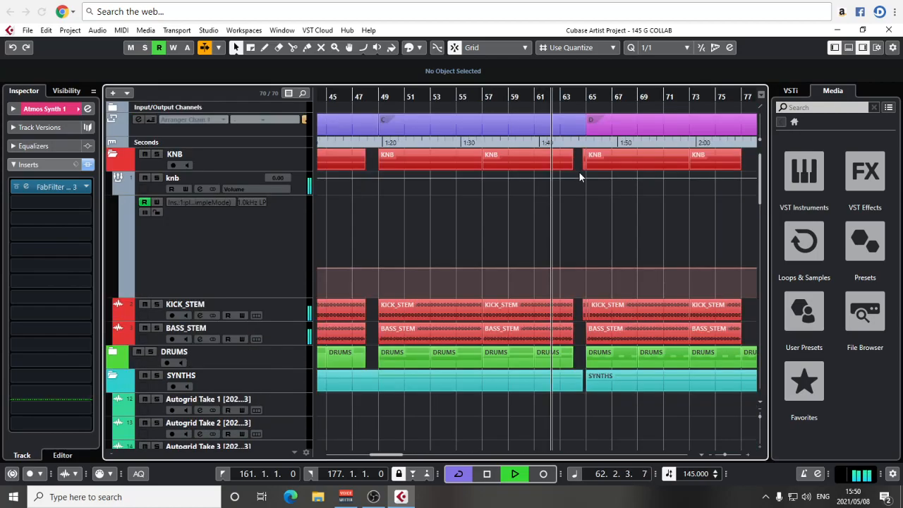
{"action": "scroll", "coordinate": [573, 235], "scroll_direction": "down", "scroll_amount": 10}
{"action": "scroll", "coordinate": [573, 235], "scroll_direction": "down", "scroll_amount": 6}
{"action": "key", "text": "g"}
{"action": "key", "text": "g"}
{"action": "key", "text": "g"}
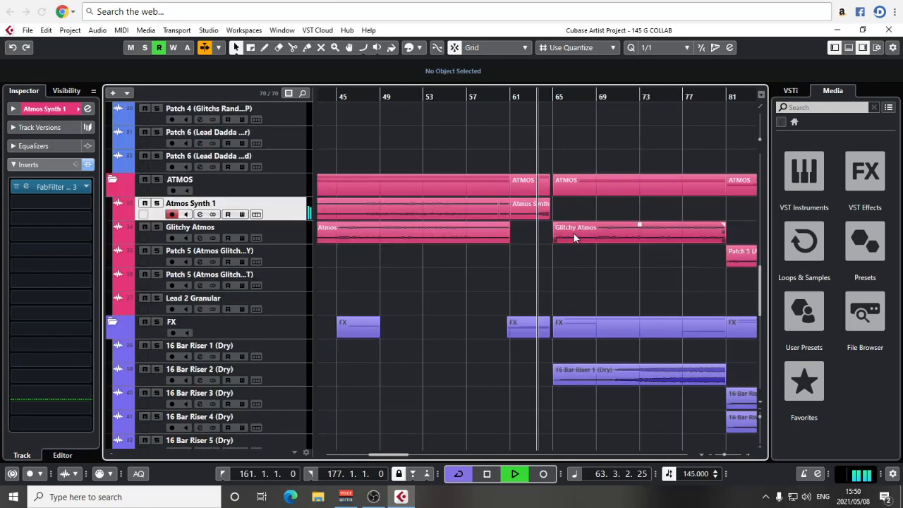
{"action": "key", "text": "g"}
{"action": "key", "text": "g"}
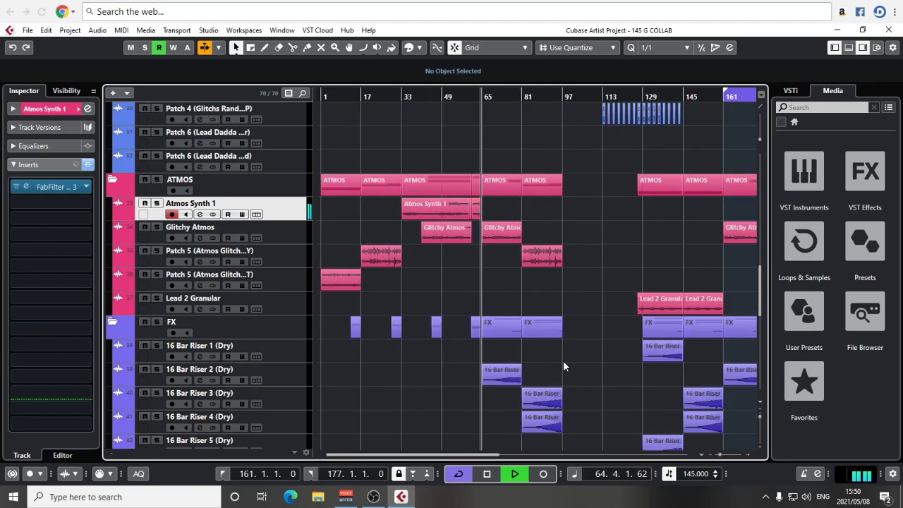
Stop playback and copy the 16 Bar Riser 5 clip from bar 129 to bar 49.
{"action": "scroll", "coordinate": [565, 353], "scroll_direction": "down", "scroll_amount": 9}
{"action": "scroll", "coordinate": [567, 345], "scroll_direction": "up", "scroll_amount": 3}
{"action": "key", "text": "space"}
{"action": "left_click_drag", "start_coordinate": [661, 311], "coordinate": [463, 308]}
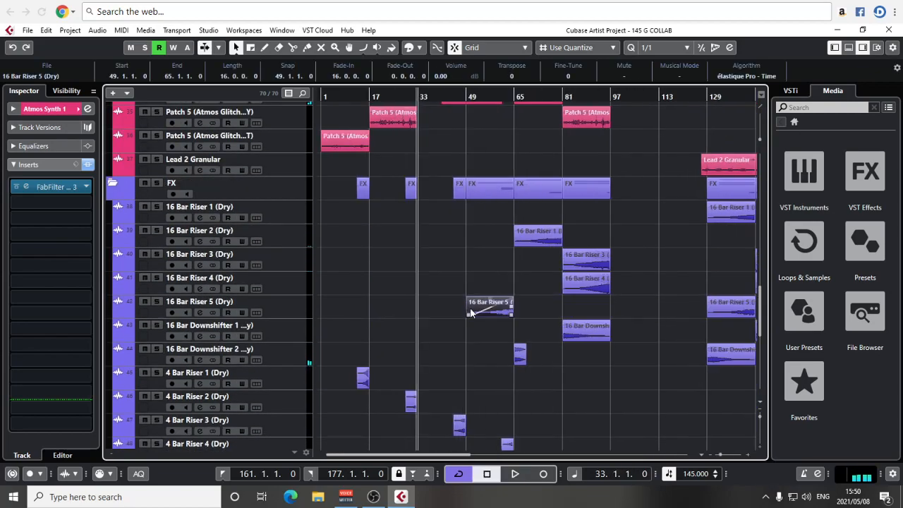
Set the quantize value to 1/4 and shift the copied 16 Bar Riser 5 clip to start at 48.4.1.
{"action": "key", "text": "h"}
{"action": "key", "text": "h"}
{"action": "key", "text": "h"}
{"action": "key", "text": "h"}
{"action": "scroll", "coordinate": [498, 273], "scroll_direction": "down", "scroll_amount": 1}
{"action": "key", "text": "h"}
{"action": "scroll", "coordinate": [628, 303], "scroll_direction": "right", "scroll_amount": 5}
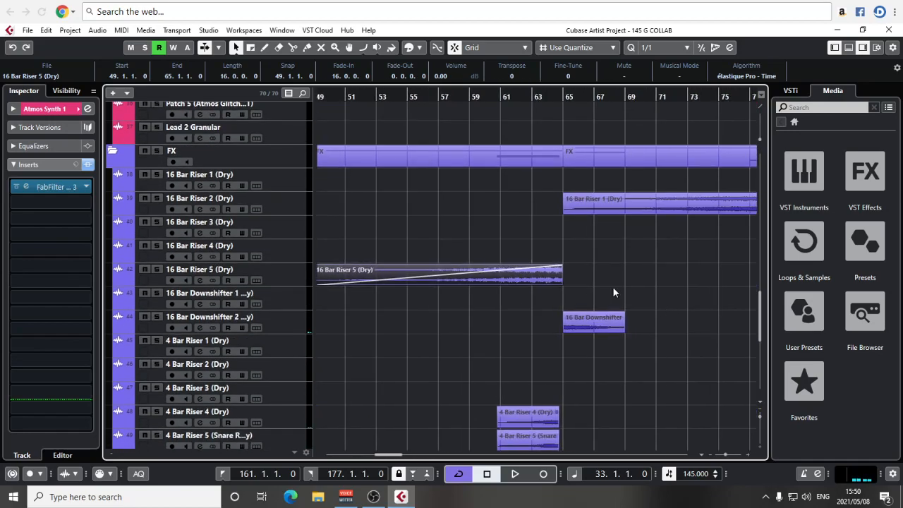
{"action": "key", "text": "h"}
{"action": "left_click", "coordinate": [556, 282]}
{"action": "scroll", "coordinate": [664, 48], "scroll_direction": "down", "scroll_amount": 2}
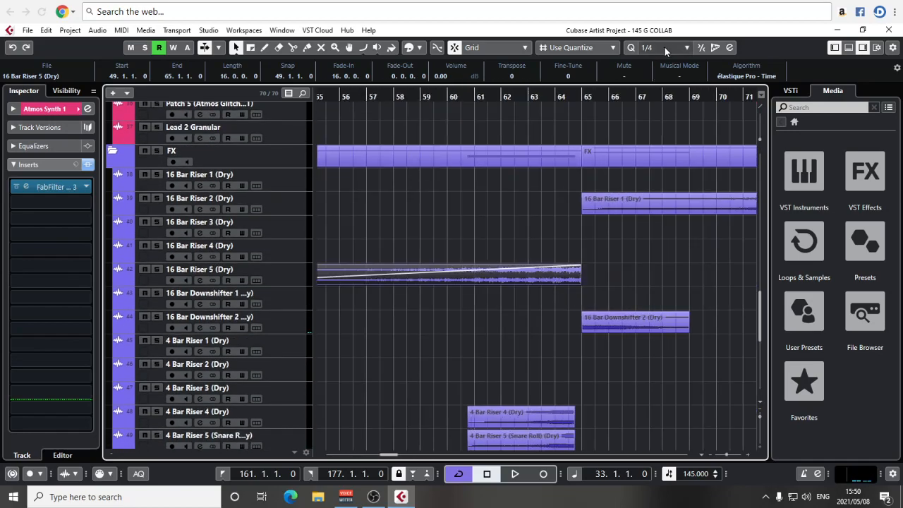
{"action": "key", "text": "h"}
{"action": "key", "text": "h"}
{"action": "left_click_drag", "start_coordinate": [602, 283], "coordinate": [590, 279]}
Play the section leading into bar 65 and listen to the shifted 16 Bar Riser 5 clip.
{"action": "left_click", "coordinate": [506, 97]}
{"action": "key", "text": "space"}
{"action": "key", "text": "g"}
{"action": "key", "text": "g"}
{"action": "key", "text": "g"}
{"action": "key", "text": "g"}
{"action": "key", "text": "g"}
{"action": "key", "text": "g"}
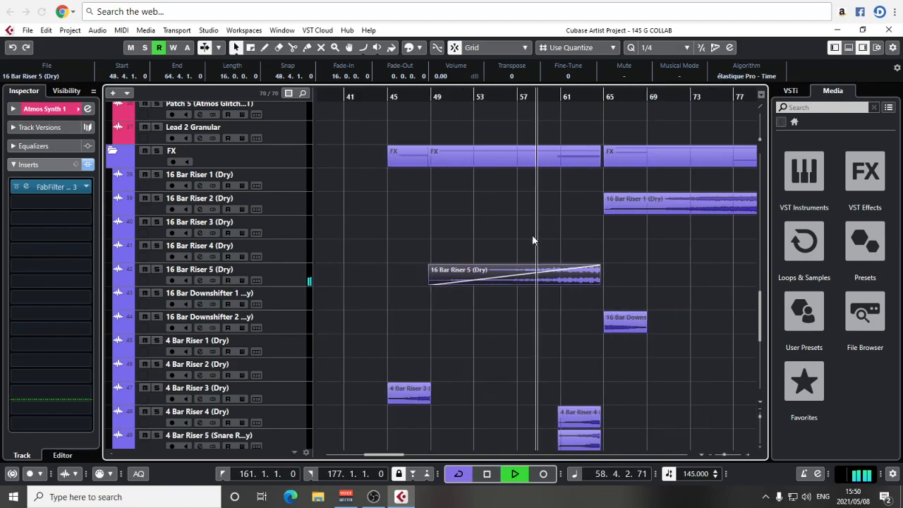
{"action": "key", "text": "g"}
{"action": "key", "text": "g"}
{"action": "key", "text": "g"}
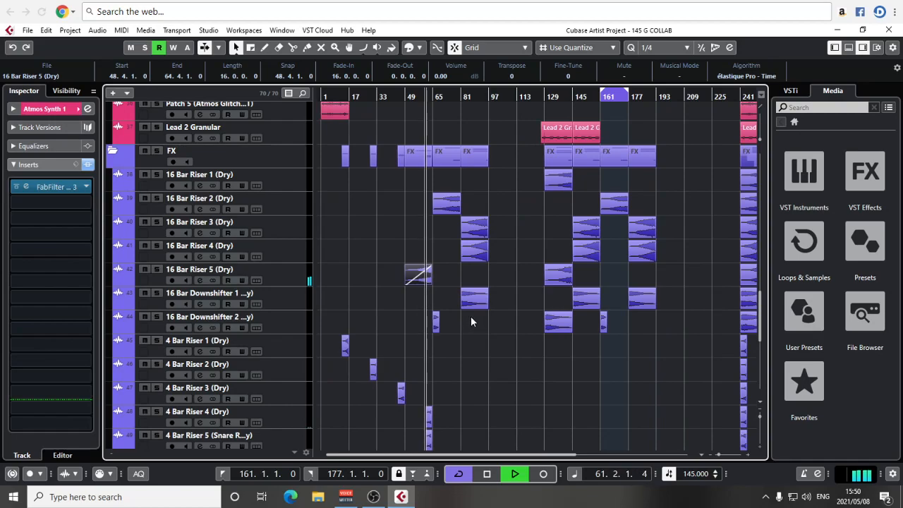
Shorten the fade-in of the copied 16 Bar Riser 5 clip to about 8 bars.
{"action": "key", "text": "h"}
{"action": "key", "text": "h"}
{"action": "key", "text": "h"}
{"action": "key", "text": "h"}
{"action": "key", "text": "h"}
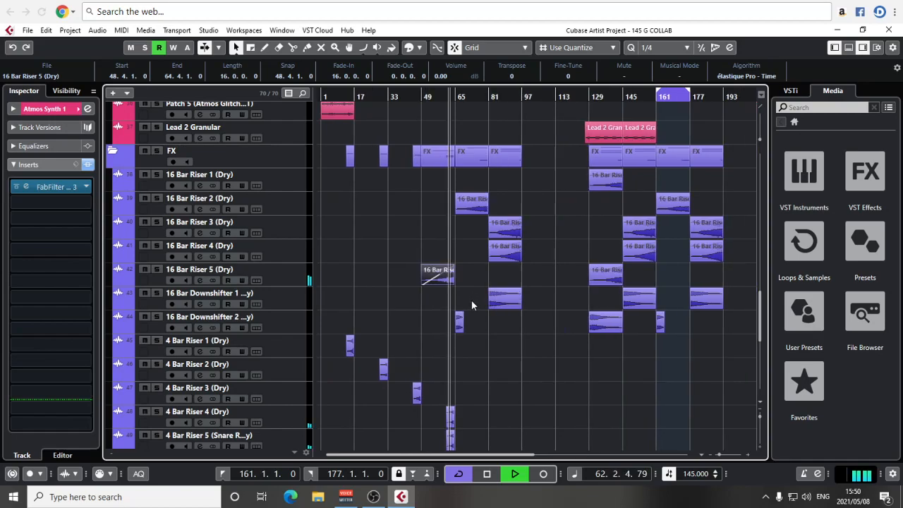
{"action": "left_click_drag", "start_coordinate": [573, 267], "coordinate": [439, 267]}
Set the quantize value back to 1/1 and deselect the riser clip.
{"action": "key", "text": "g"}
{"action": "key", "text": "g"}
{"action": "key", "text": "g"}
{"action": "key", "text": "g"}
{"action": "key", "text": "g"}
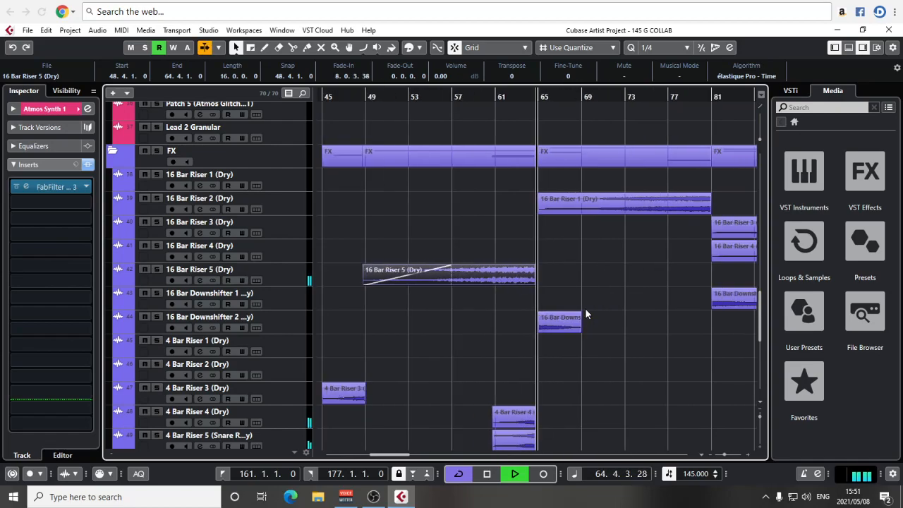
{"action": "left_click", "coordinate": [671, 47]}
{"action": "left_click", "coordinate": [663, 62]}
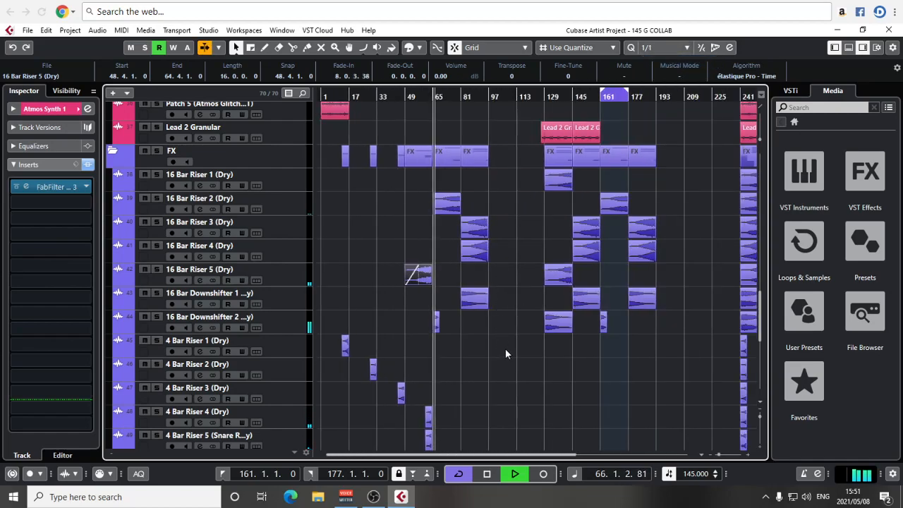
{"action": "left_click", "coordinate": [503, 344]}
Try to mute the 16 Bar Downshifter 2 clip at bar 65 and replay from about bar 60.
{"action": "key", "text": "h"}
{"action": "key", "text": "h"}
{"action": "key", "text": "h"}
{"action": "key", "text": "h"}
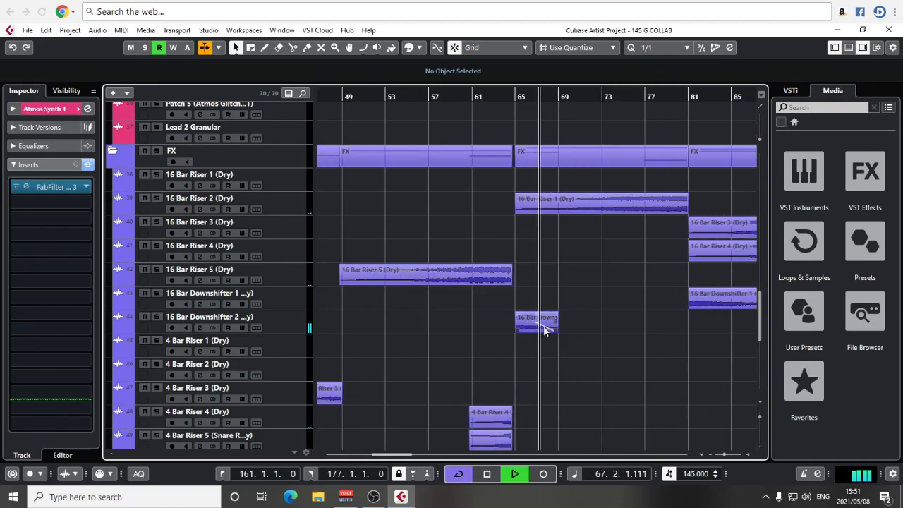
{"action": "right_click", "coordinate": [545, 326]}
{"action": "left_click", "coordinate": [619, 326]}
{"action": "left_click", "coordinate": [537, 323]}
{"action": "right_click", "coordinate": [538, 326]}
{"action": "left_click", "coordinate": [624, 326]}
{"action": "left_click", "coordinate": [607, 325]}
{"action": "left_click", "coordinate": [459, 97]}
Undo the last two edits and mute the 16 Bar Downshifter 2 clip at bar 65.
{"action": "right_click", "coordinate": [539, 291]}
{"action": "left_click", "coordinate": [538, 292]}
{"action": "key", "text": "ctrl+z"}
{"action": "key", "text": "ctrl+z"}
{"action": "right_click", "coordinate": [559, 340]}
{"action": "left_click", "coordinate": [644, 341]}
{"action": "left_click", "coordinate": [540, 321]}
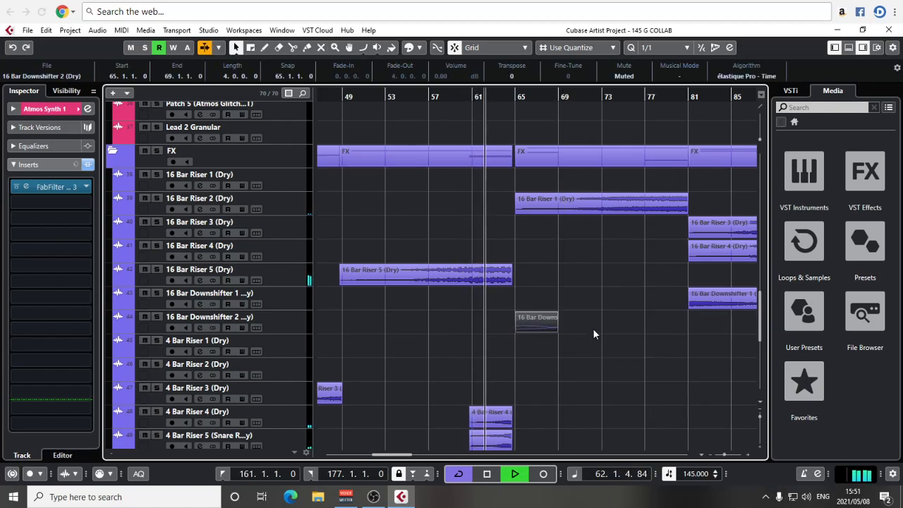
Unmute the 16 Bar Downshifter 2 clip at bar 65 with the Mute tool and return to the selection tool.
{"action": "right_click", "coordinate": [573, 342]}
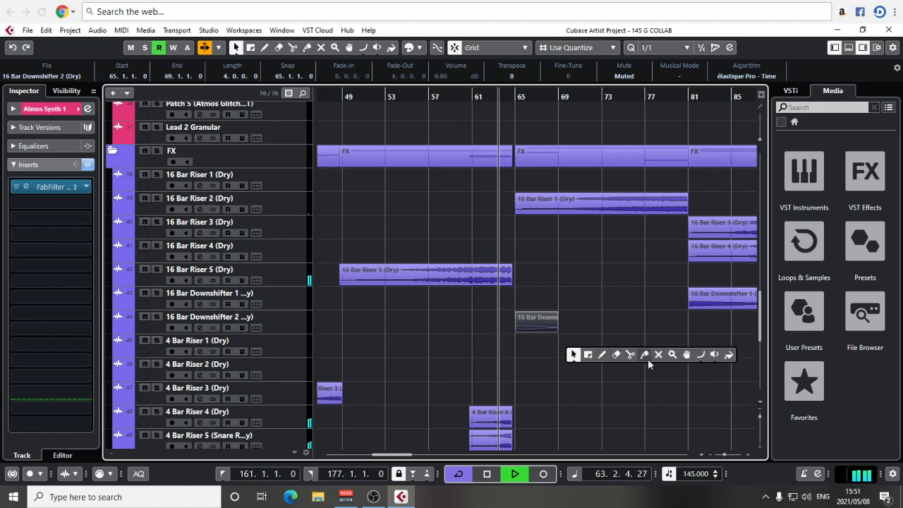
{"action": "left_click", "coordinate": [649, 356]}
{"action": "left_click", "coordinate": [601, 359]}
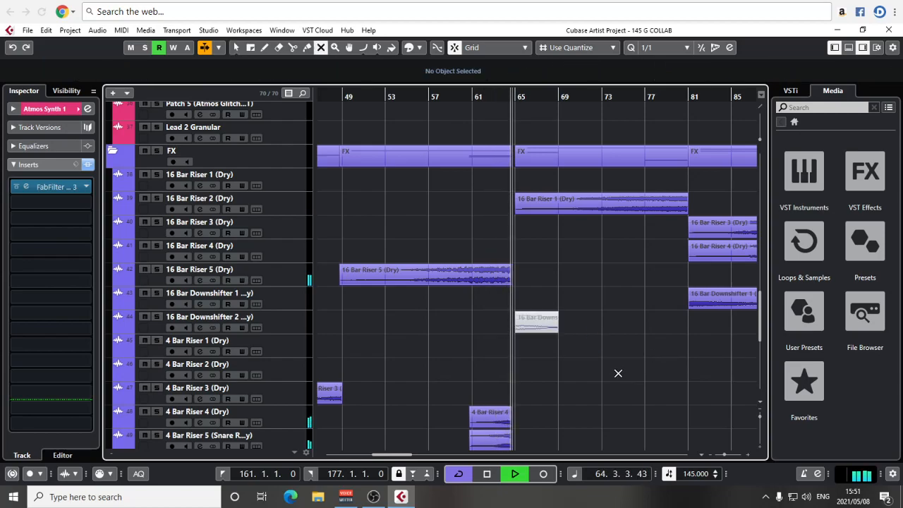
{"action": "left_click", "coordinate": [541, 316]}
{"action": "right_click", "coordinate": [564, 339]}
{"action": "left_click", "coordinate": [570, 345]}
Copy the Atmos Synth 1 clip from bar 33 to bar 65 and move playback to bar 61.
{"action": "key", "text": "g"}
{"action": "key", "text": "g"}
{"action": "key", "text": "g"}
{"action": "key", "text": "g"}
{"action": "key", "text": "g"}
{"action": "key", "text": "g"}
{"action": "key", "text": "g"}
{"action": "scroll", "coordinate": [511, 311], "scroll_direction": "up", "scroll_amount": 6}
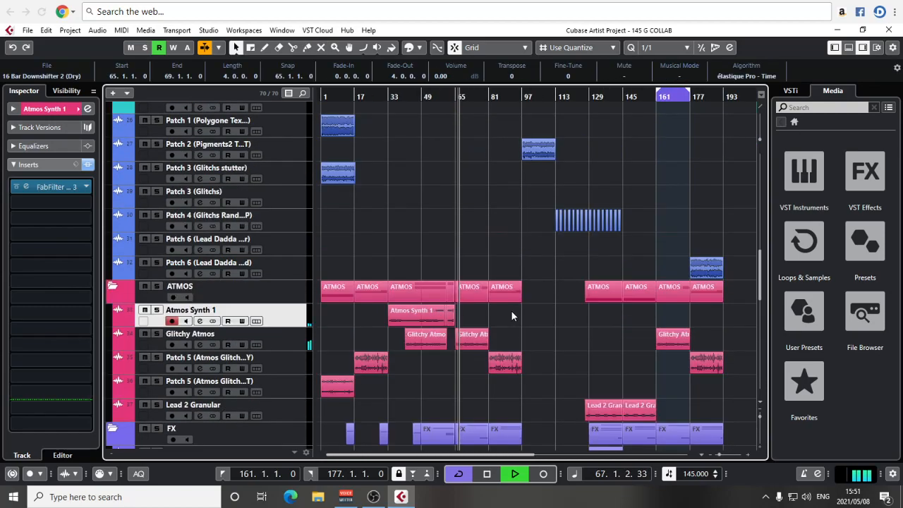
{"action": "key", "text": "h"}
{"action": "key", "text": "h"}
{"action": "key", "text": "h"}
{"action": "key", "text": "h"}
{"action": "key", "text": "h"}
{"action": "left_click_drag", "start_coordinate": [382, 322], "coordinate": [542, 311]}
{"action": "left_click", "coordinate": [502, 98]}
Split the copied Atmos Synth 1 clip at bar 72 and delete the part after the cut.
{"action": "key", "text": "h"}
{"action": "key", "text": "h"}
{"action": "key", "text": "h"}
{"action": "key", "text": "h"}
{"action": "key", "text": "h"}
{"action": "key", "text": "h"}
{"action": "left_click_drag", "start_coordinate": [635, 330], "coordinate": [541, 339]}
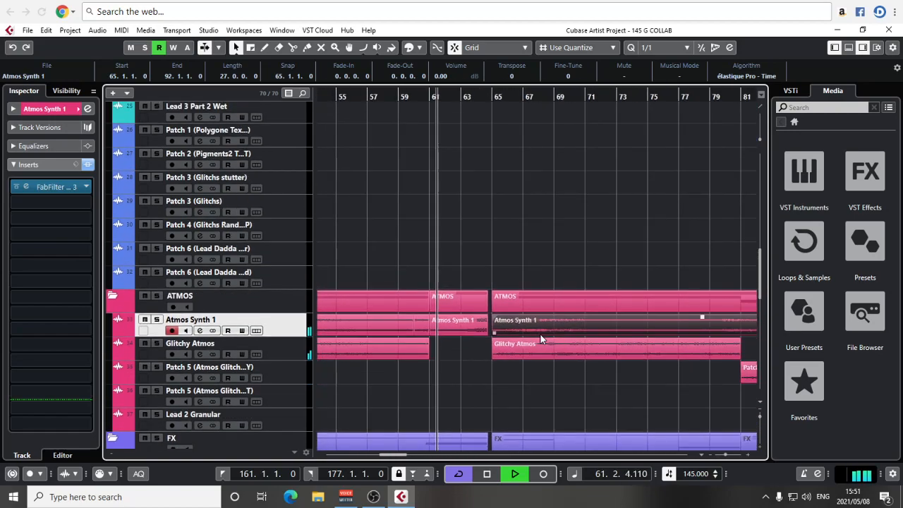
{"action": "left_click", "coordinate": [601, 325], "text": "alt"}
{"action": "left_click", "coordinate": [620, 326]}
{"action": "key", "text": "Delete"}
Shorten the Atmos Synth 1 clip at bar 65 to end at bar 69 and fade out its end.
{"action": "left_click", "coordinate": [599, 327]}
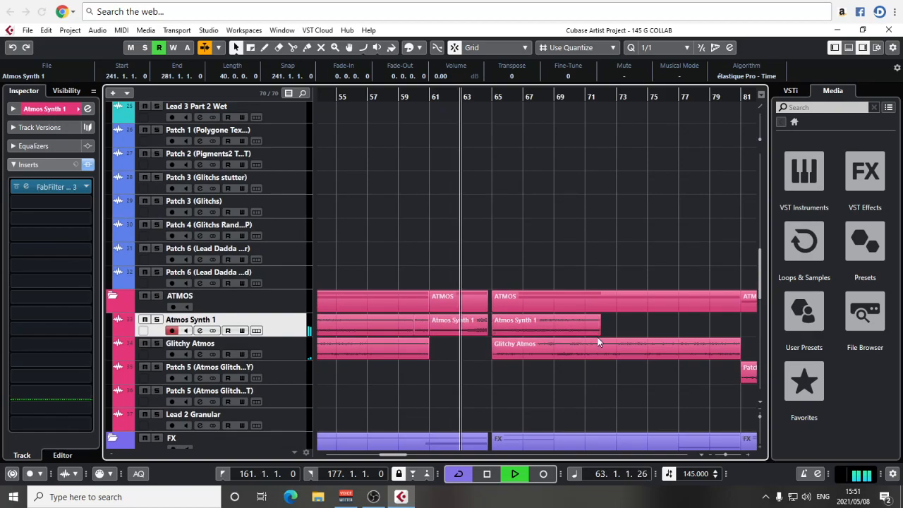
{"action": "left_click_drag", "start_coordinate": [599, 326], "coordinate": [440, 344]}
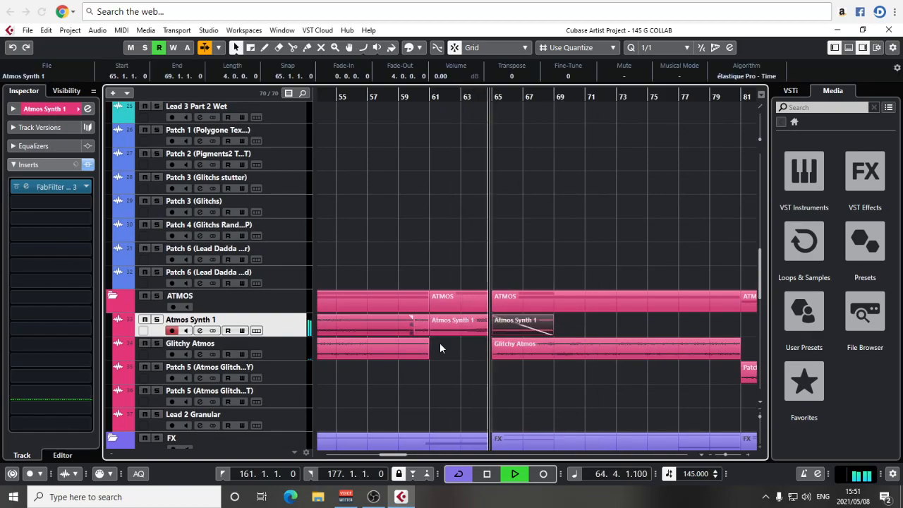
{"action": "left_click", "coordinate": [536, 389]}
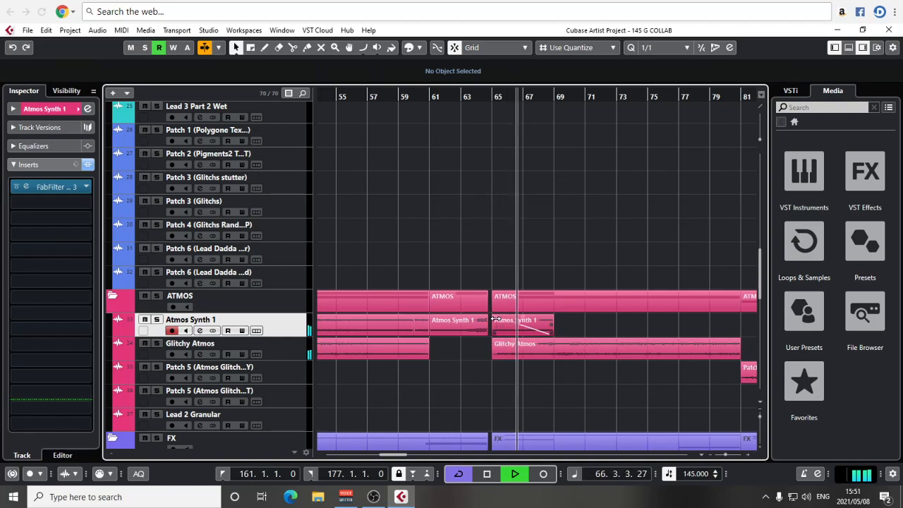
Stop playback after hearing the new atmos tail and place the playhead at bar 195.
{"action": "key", "text": "g"}
{"action": "key", "text": "g"}
{"action": "key", "text": "g"}
{"action": "key", "text": "g"}
{"action": "key", "text": "g"}
{"action": "key", "text": "g"}
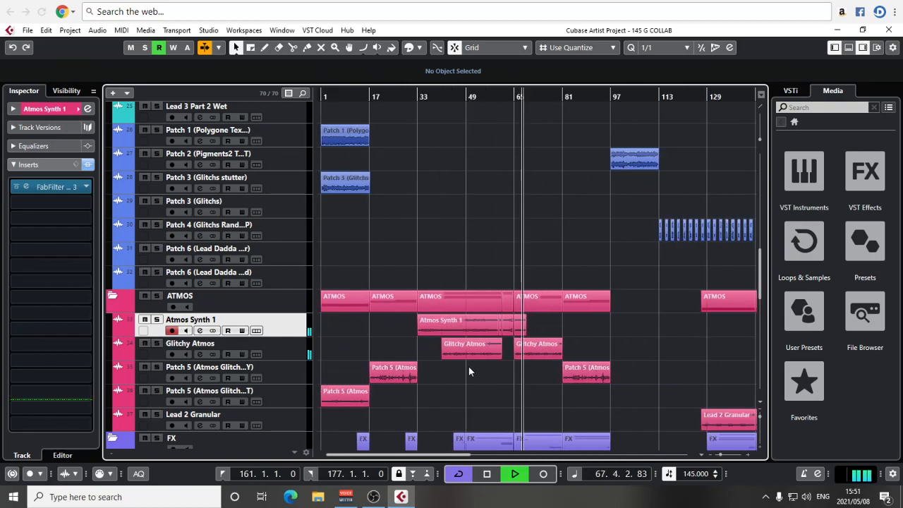
{"action": "key", "text": "g"}
{"action": "key", "text": "g"}
{"action": "key", "text": "space"}
{"action": "key", "text": "g"}
{"action": "key", "text": "g"}
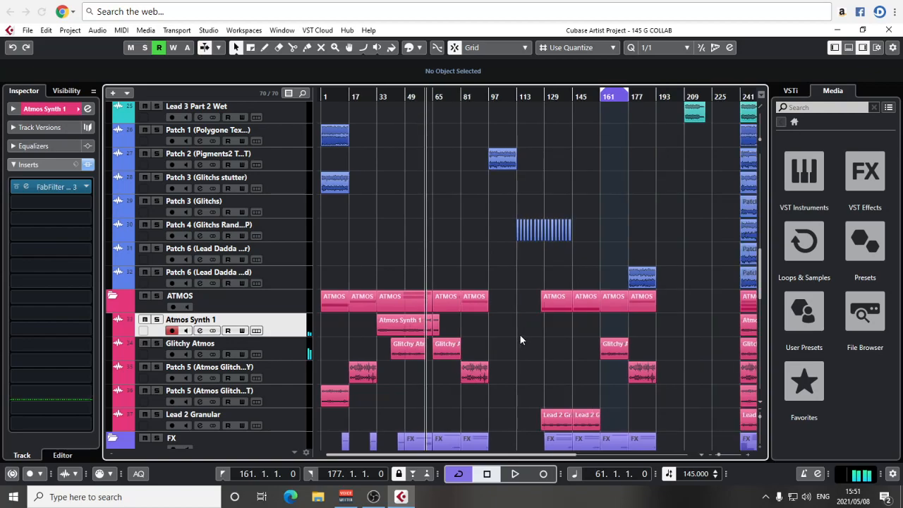
{"action": "scroll", "coordinate": [519, 333], "scroll_direction": "up", "scroll_amount": 10}
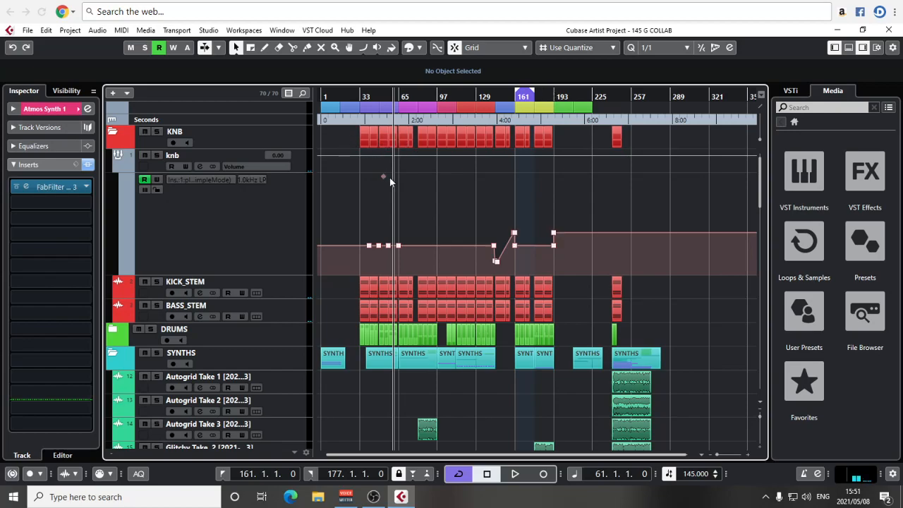
{"action": "left_click", "coordinate": [556, 94]}
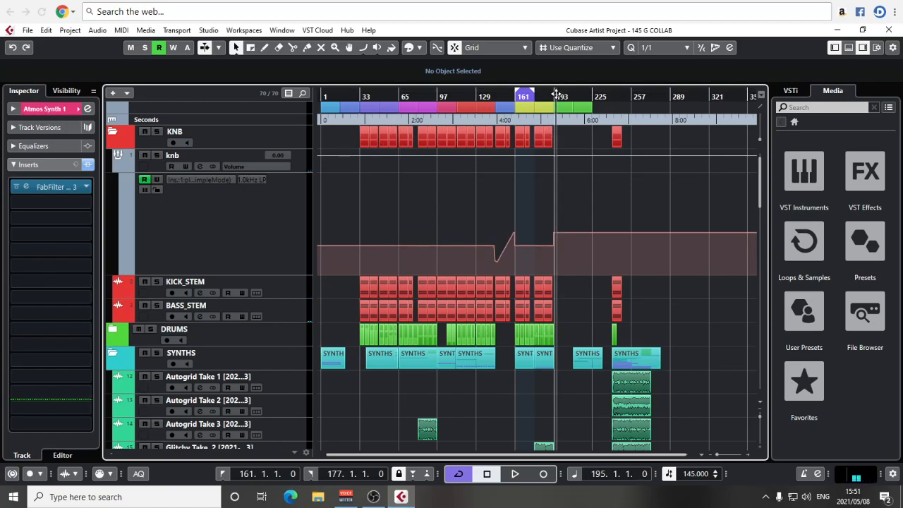
Select the range from bar 33 to bar 47 across the KNB folder, its filter automation and KICK_STEM.
{"action": "key", "text": "h"}
{"action": "key", "text": "h"}
{"action": "key", "text": "h"}
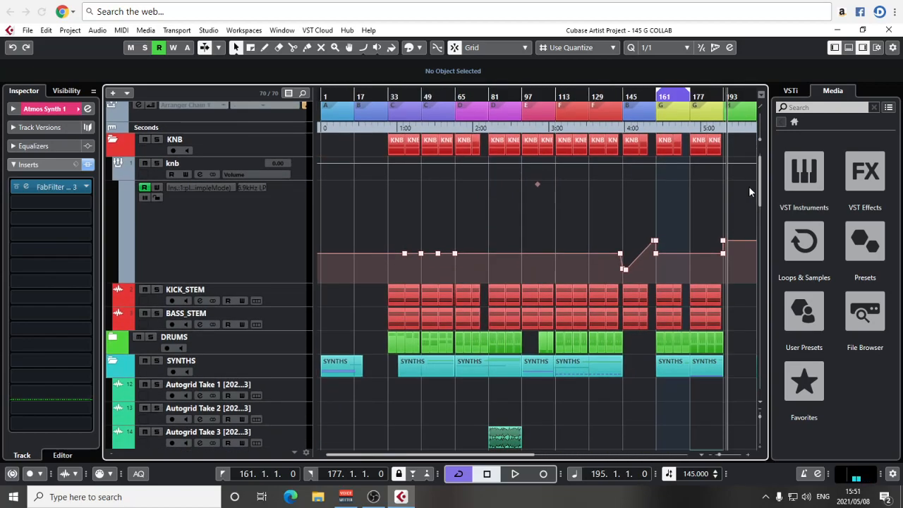
{"action": "right_click", "coordinate": [484, 187]}
{"action": "left_click", "coordinate": [495, 188]}
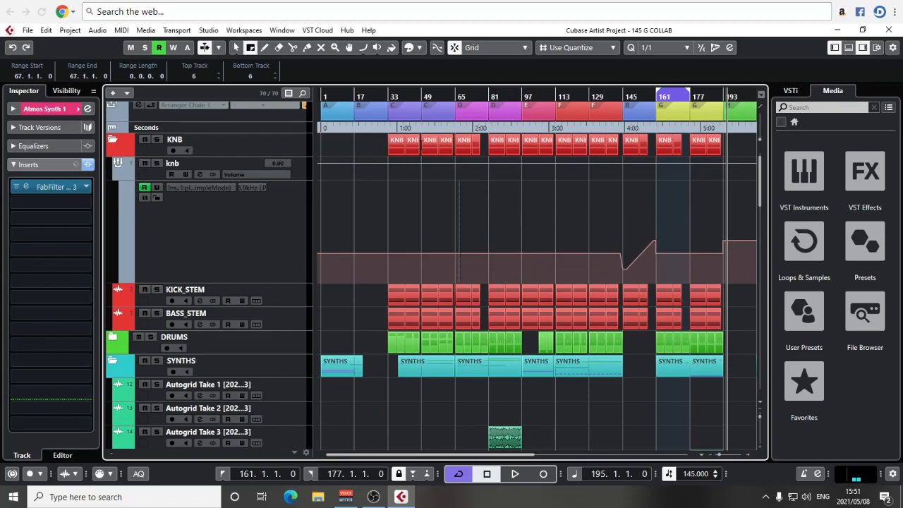
{"action": "left_click_drag", "start_coordinate": [390, 141], "coordinate": [416, 257]}
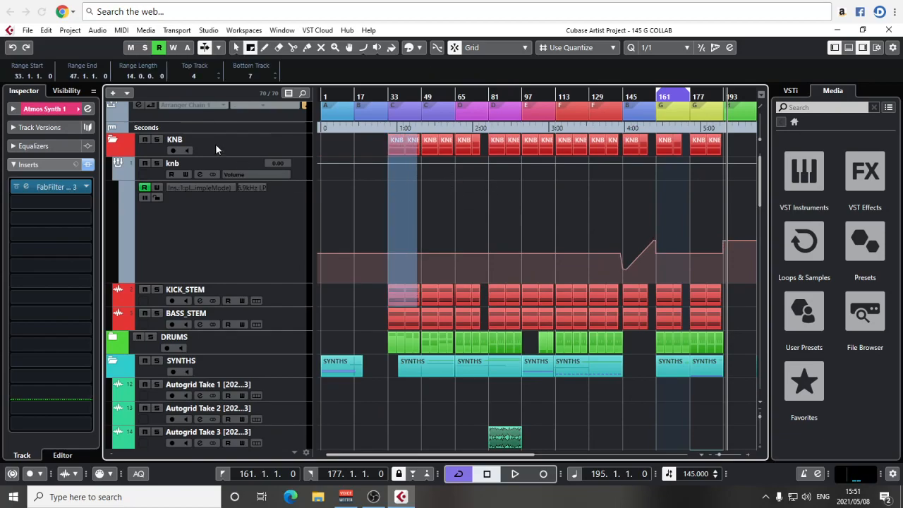
Collapse the open track folders and select the range from bar 33 to bar 65 across all tracks.
{"action": "left_click", "coordinate": [113, 141]}
{"action": "left_click", "coordinate": [111, 189]}
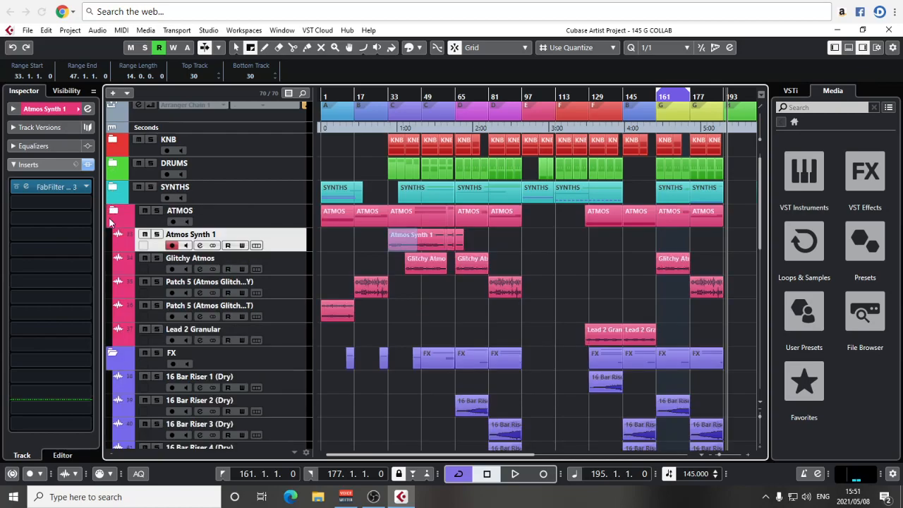
{"action": "left_click", "coordinate": [112, 212]}
{"action": "left_click", "coordinate": [113, 236]}
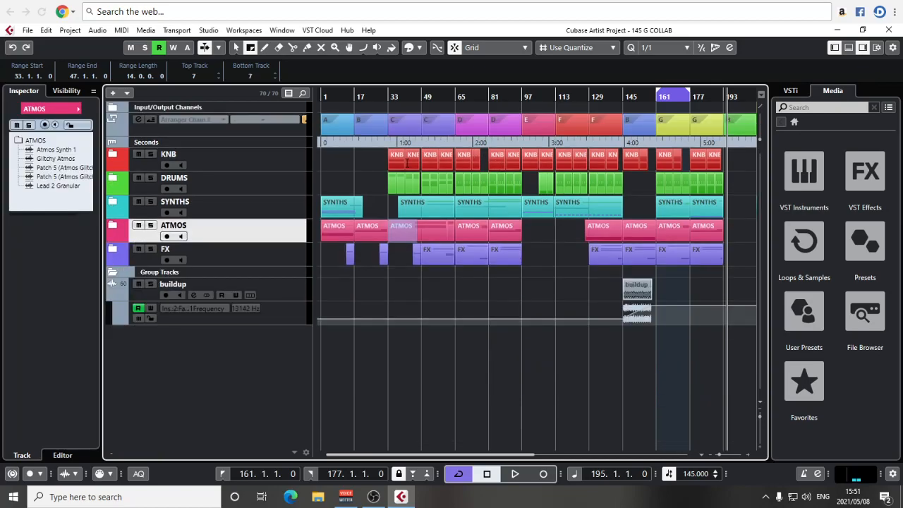
{"action": "left_click_drag", "start_coordinate": [389, 161], "coordinate": [452, 321]}
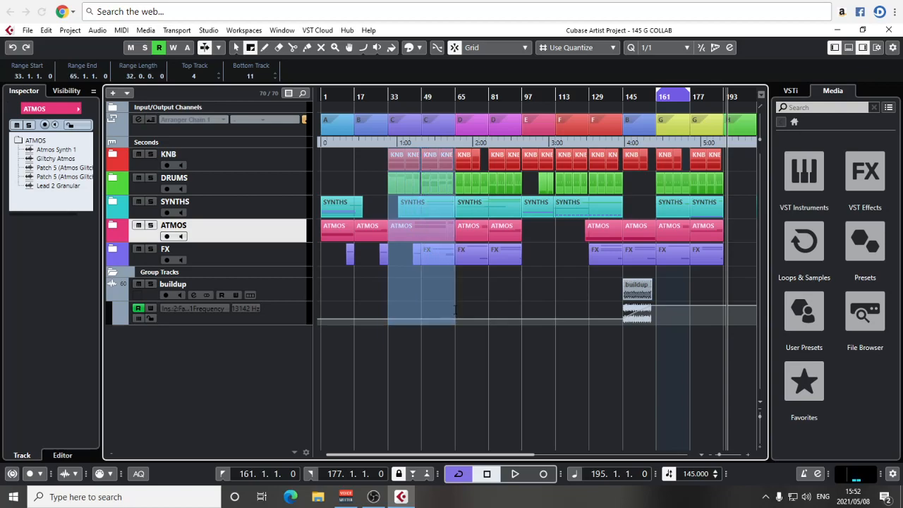
{"action": "key", "text": "g"}
{"action": "scroll", "coordinate": [465, 205], "scroll_direction": "left", "scroll_amount": 2}
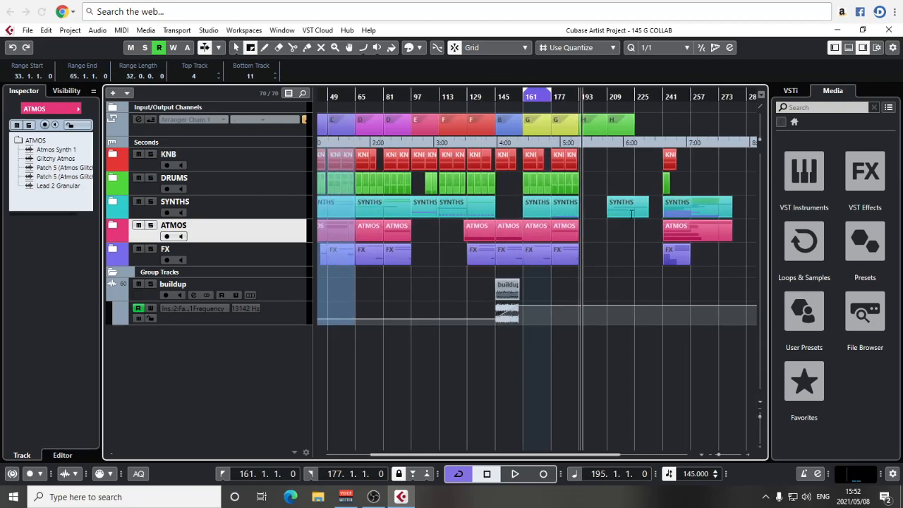
{"action": "key", "text": "1"}
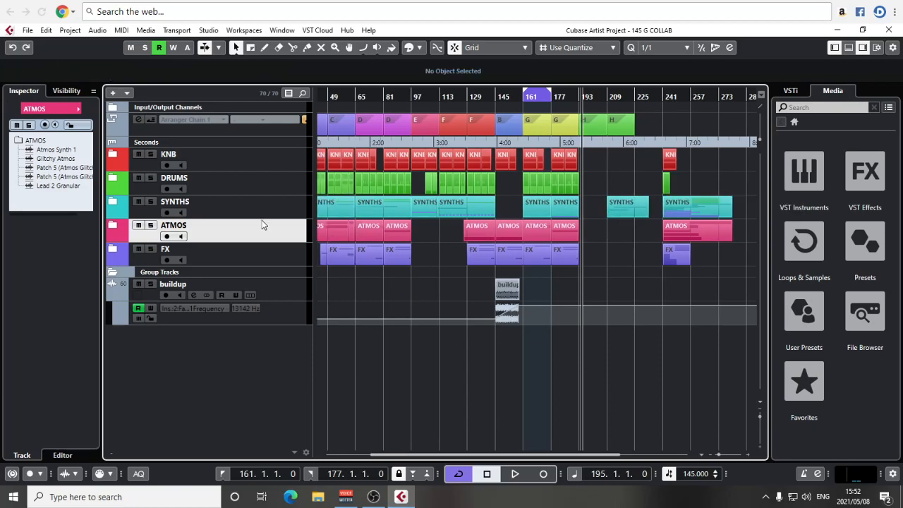
Move the Lead 2 Wet and Lead 3 Part 2 Wet clips in the SYNTHS folder to start at bar 197.
{"action": "left_click", "coordinate": [113, 202]}
{"action": "scroll", "coordinate": [613, 314], "scroll_direction": "down", "scroll_amount": 5}
{"action": "left_click_drag", "start_coordinate": [624, 240], "coordinate": [595, 240]}
{"action": "left_click_drag", "start_coordinate": [619, 313], "coordinate": [598, 313]}
{"action": "scroll", "coordinate": [209, 183], "scroll_direction": "up", "scroll_amount": 8}
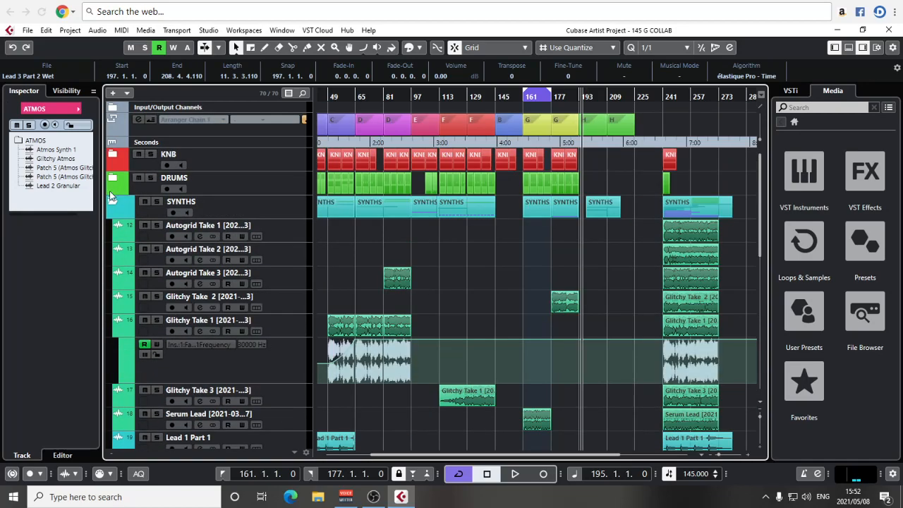
{"action": "left_click", "coordinate": [113, 202]}
Copy the range from bar 33 to bar 65 across all tracks to bar 193.
{"action": "right_click", "coordinate": [253, 189]}
{"action": "left_click", "coordinate": [377, 382]}
{"action": "right_click", "coordinate": [377, 382]}
{"action": "left_click", "coordinate": [393, 382]}
{"action": "scroll", "coordinate": [455, 348], "scroll_direction": "left", "scroll_amount": 2}
{"action": "left_click_drag", "start_coordinate": [381, 188], "coordinate": [664, 176]}
{"action": "key", "text": "h"}
{"action": "key", "text": "h"}
{"action": "key", "text": "h"}
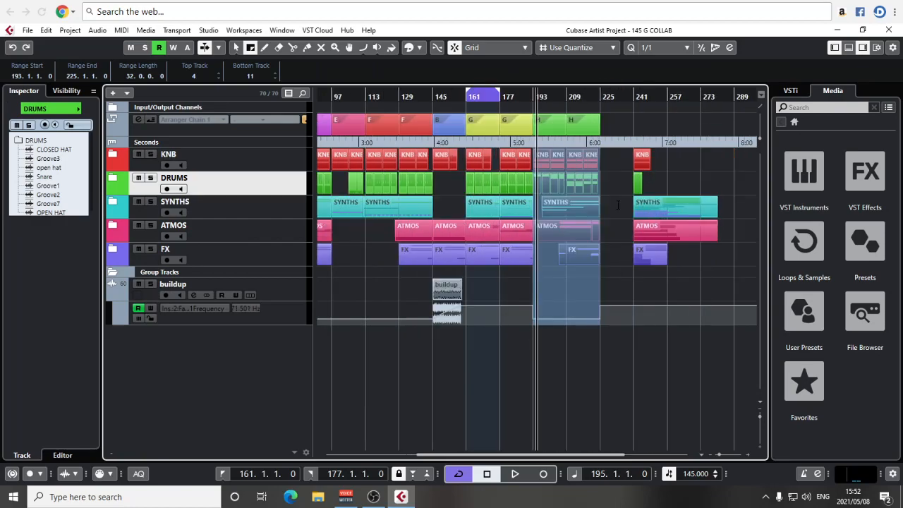
Move the Lead 1 Part 1, Lead 2 Wet and Lead 3 Part 2 Wet clips to start at bar 193.
{"action": "key", "text": "1"}
{"action": "left_click", "coordinate": [113, 203]}
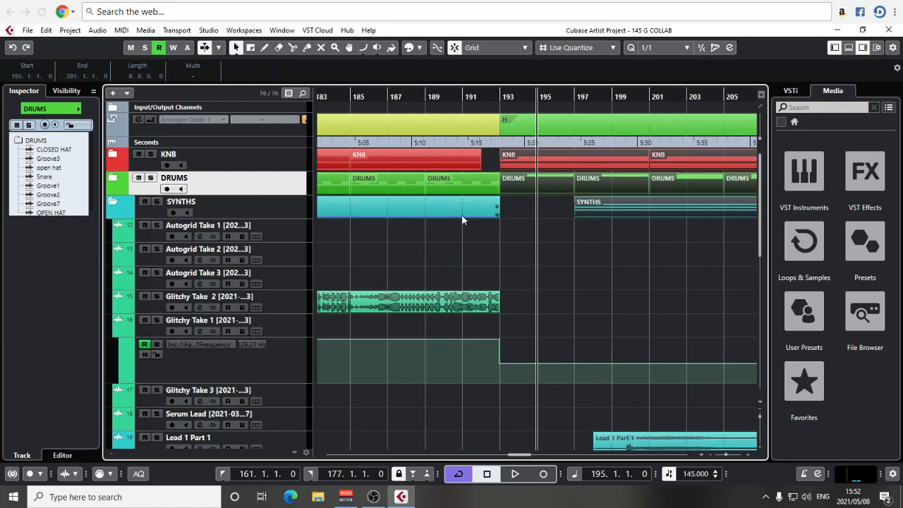
{"action": "scroll", "coordinate": [449, 215], "scroll_direction": "down", "scroll_amount": 10}
{"action": "key", "text": "g"}
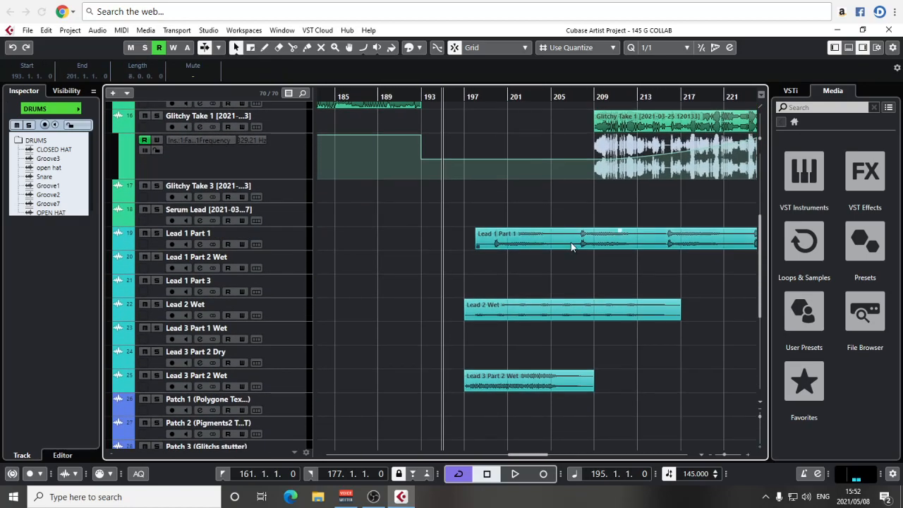
{"action": "key", "text": "g"}
{"action": "key", "text": "g"}
{"action": "key", "text": "g"}
{"action": "scroll", "coordinate": [472, 296], "scroll_direction": "right", "scroll_amount": 3}
{"action": "key", "text": "h"}
{"action": "key", "text": "h"}
{"action": "left_click_drag", "start_coordinate": [635, 248], "coordinate": [622, 253]}
{"action": "left_click_drag", "start_coordinate": [625, 306], "coordinate": [588, 312]}
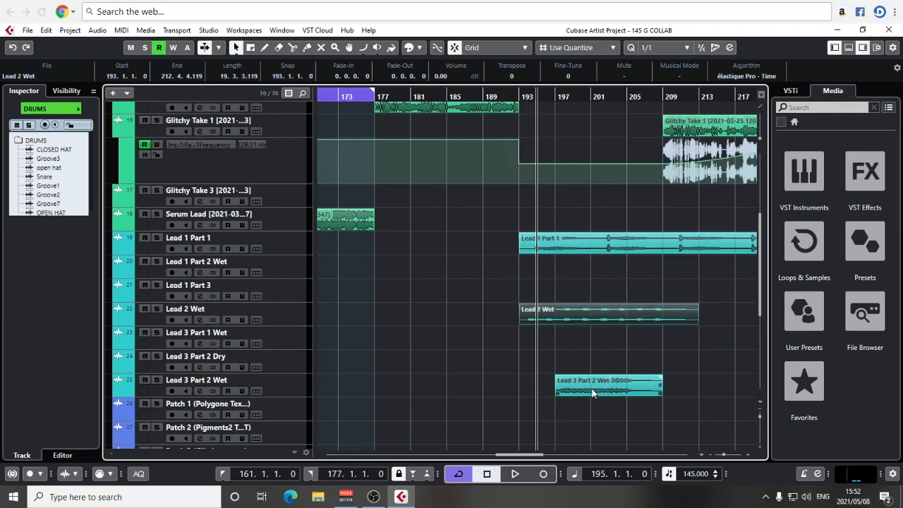
{"action": "scroll", "coordinate": [593, 393], "scroll_direction": "right", "scroll_amount": 3}
{"action": "left_click_drag", "start_coordinate": [516, 377], "coordinate": [477, 376]}
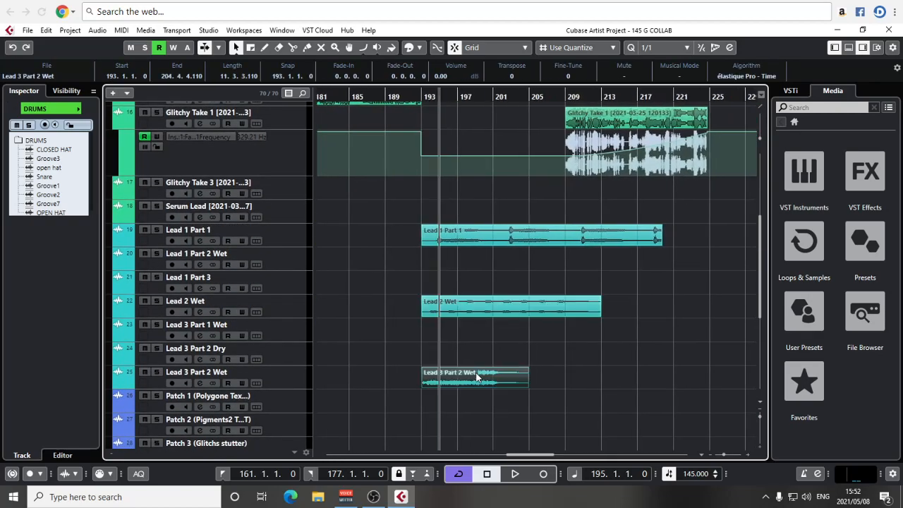
Place the playhead at bar 192 and move the Lead 2 Wet clip to start at bar 209.
{"action": "scroll", "coordinate": [463, 311], "scroll_direction": "up", "scroll_amount": 3}
{"action": "left_click", "coordinate": [415, 98]}
{"action": "scroll", "coordinate": [428, 295], "scroll_direction": "down", "scroll_amount": 5}
{"action": "mouse_move", "coordinate": [453, 241]}
{"action": "left_mouse_down"}
{"action": "mouse_move", "coordinate": [502, 237]}
{"action": "mouse_move", "coordinate": [455, 239]}
{"action": "left_mouse_up"}
{"action": "scroll", "coordinate": [455, 238], "scroll_direction": "up", "scroll_amount": 3}
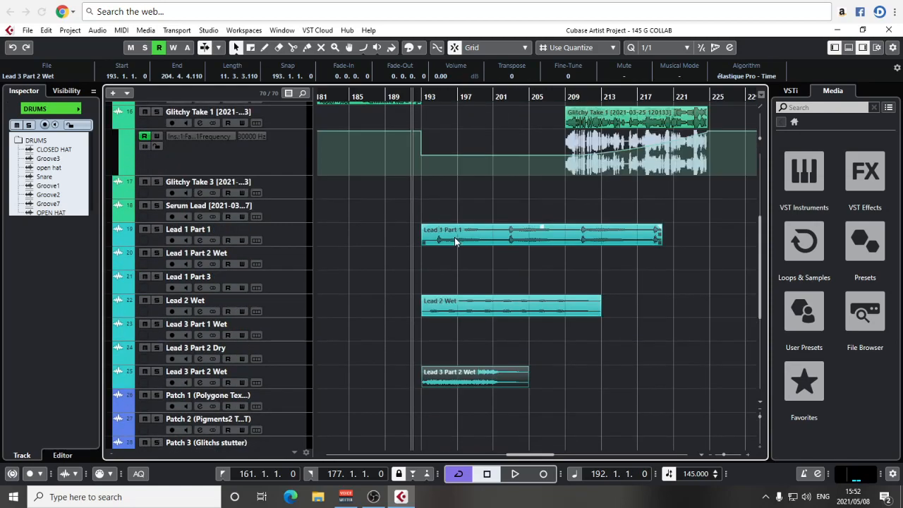
{"action": "left_click_drag", "start_coordinate": [446, 296], "coordinate": [593, 303]}
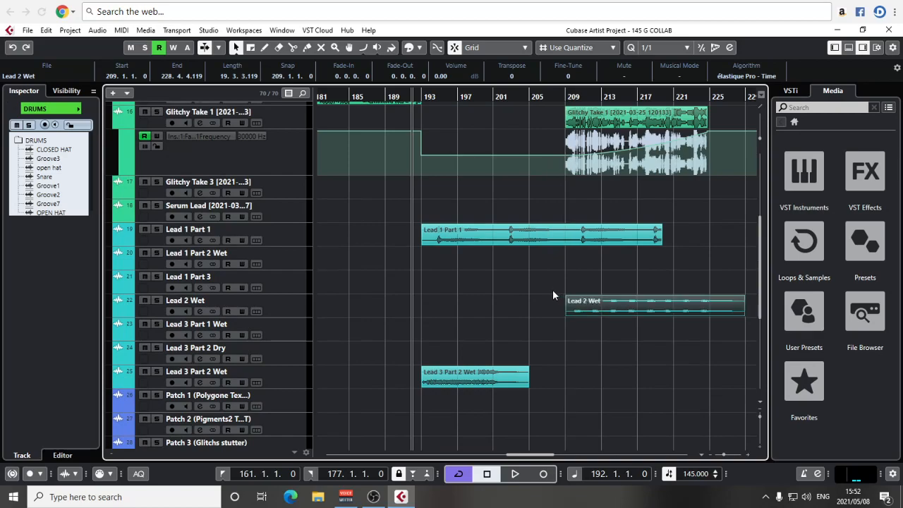
Delete the Glitchy Take 1 clip at bar 209 and start playback from bar 192.
{"action": "scroll", "coordinate": [537, 296], "scroll_direction": "right", "scroll_amount": 2}
{"action": "scroll", "coordinate": [536, 296], "scroll_direction": "up", "scroll_amount": 1}
{"action": "left_click", "coordinate": [557, 136]}
{"action": "left_click_drag", "start_coordinate": [677, 130], "coordinate": [468, 187]}
{"action": "key", "text": "Delete"}
{"action": "key", "text": "space"}
{"action": "scroll", "coordinate": [411, 328], "scroll_direction": "up", "scroll_amount": 4}
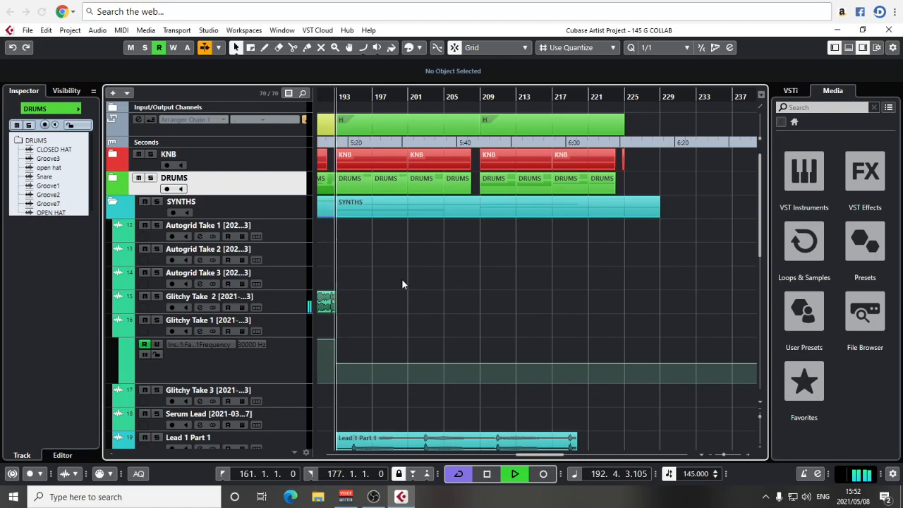
Expand the DRUMS folder and delete the Snare and Groove1 clips from bar 209 onward.
{"action": "left_click", "coordinate": [113, 178]}
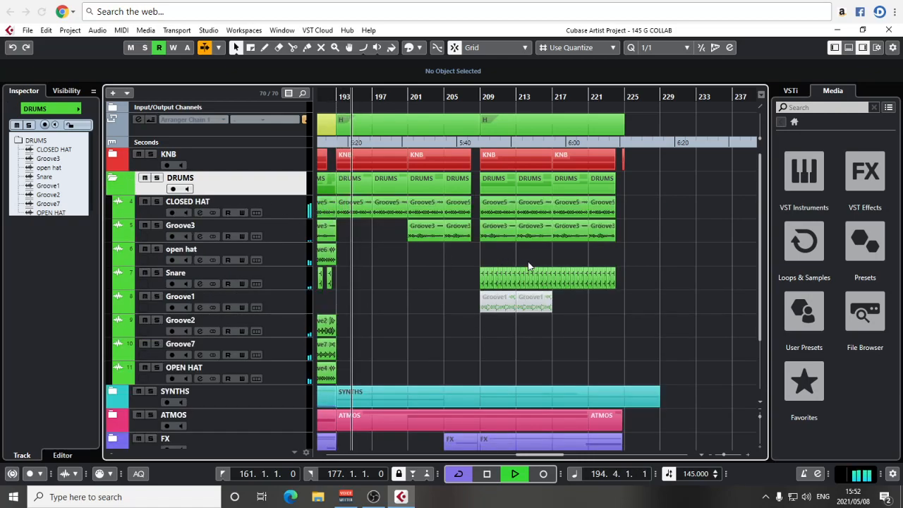
{"action": "right_click", "coordinate": [638, 269]}
{"action": "left_click", "coordinate": [652, 274]}
{"action": "right_click", "coordinate": [653, 273]}
{"action": "left_click", "coordinate": [651, 273]}
{"action": "left_click_drag", "start_coordinate": [636, 268], "coordinate": [453, 310]}
{"action": "key", "text": "Delete"}
Stop playback, fill bars 193 to 201 with copies of the Groove3 clip, and play from bar 192.
{"action": "key", "text": "space"}
{"action": "left_click", "coordinate": [410, 237]}
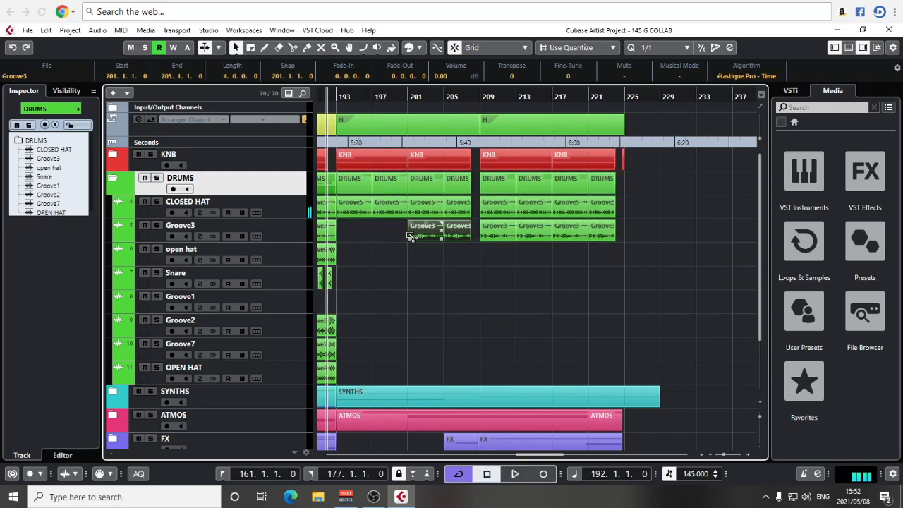
{"action": "left_click_drag", "start_coordinate": [422, 232], "coordinate": [354, 228]}
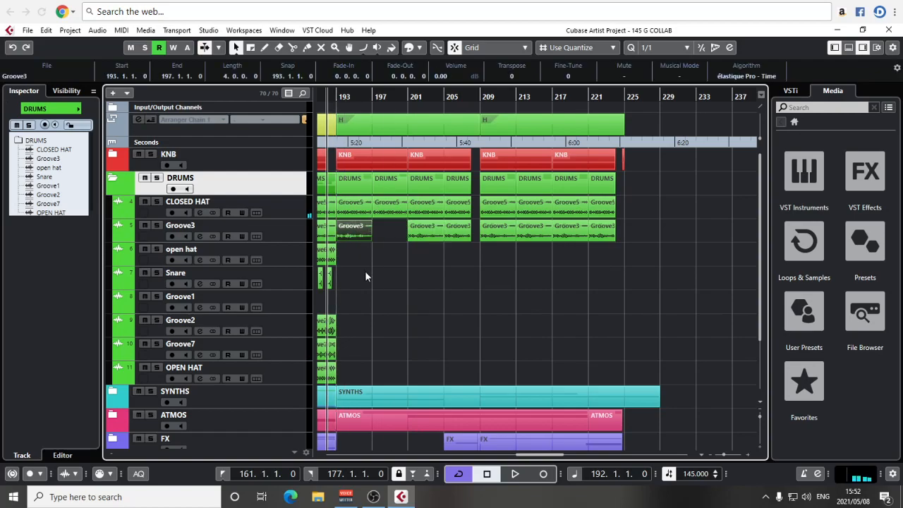
{"action": "left_click_drag", "start_coordinate": [367, 290], "coordinate": [428, 288]}
{"action": "left_click", "coordinate": [443, 282]}
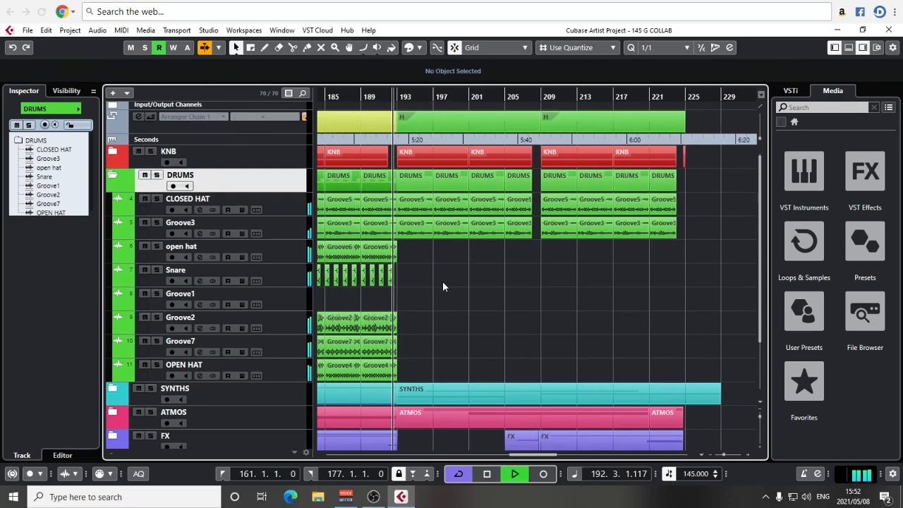
Audition Groove3 in solo and delete its clips from bar 209 onward.
{"action": "left_click_drag", "start_coordinate": [542, 267], "coordinate": [679, 229]}
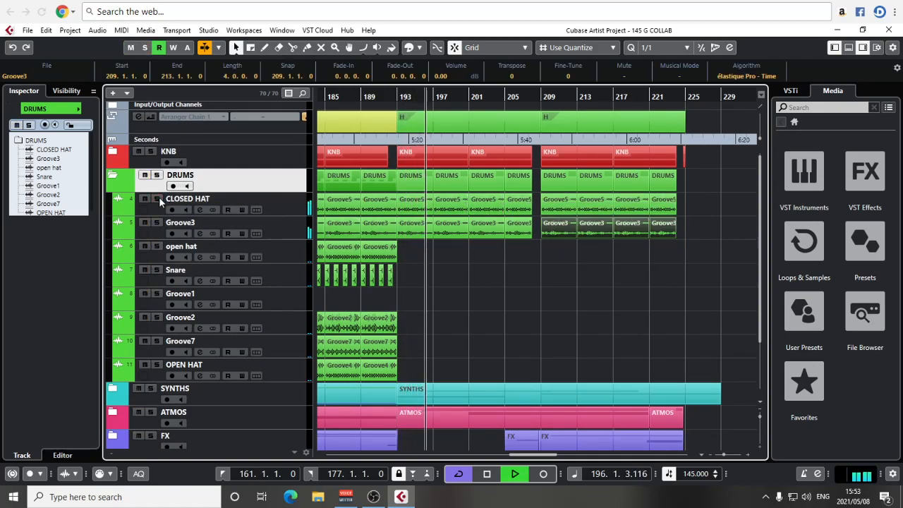
{"action": "left_click", "coordinate": [158, 222]}
{"action": "left_click", "coordinate": [157, 223]}
{"action": "mouse_move", "coordinate": [696, 228]}
{"action": "left_mouse_down"}
{"action": "mouse_move", "coordinate": [513, 238]}
{"action": "mouse_move", "coordinate": [579, 244]}
{"action": "mouse_move", "coordinate": [713, 227]}
{"action": "left_mouse_up"}
{"action": "key", "text": "Delete"}
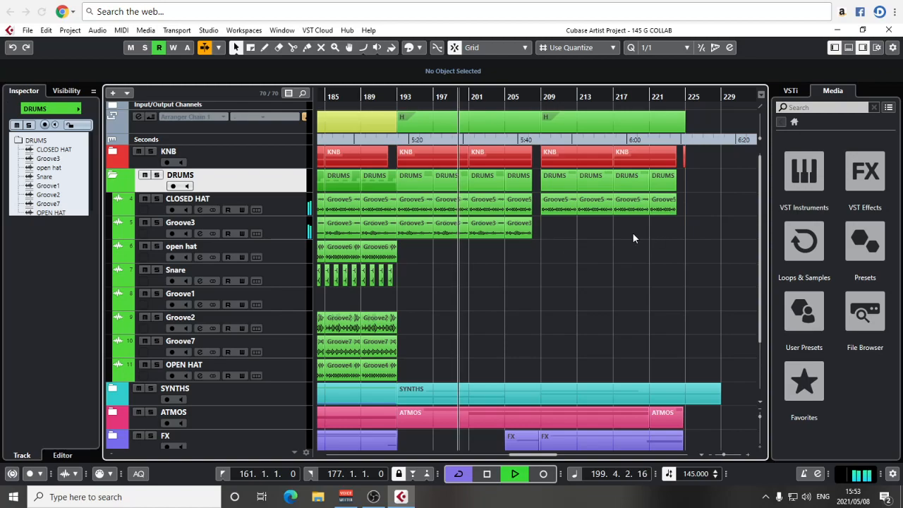
Expand the ATMOS and SYNTHS folders and examine their clips between bars 193 and 225 during playback.
{"action": "scroll", "coordinate": [558, 246], "scroll_direction": "down", "scroll_amount": 3}
{"action": "scroll", "coordinate": [513, 226], "scroll_direction": "down", "scroll_amount": 1}
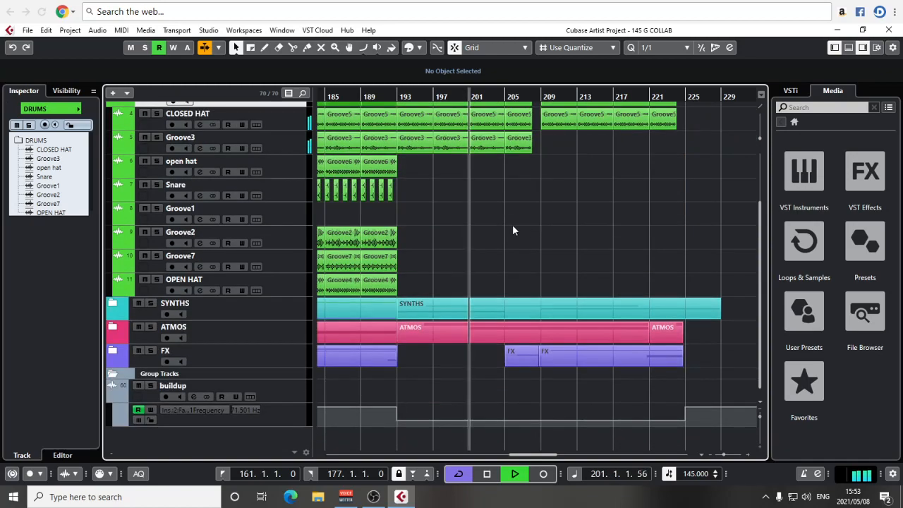
{"action": "left_click", "coordinate": [112, 327]}
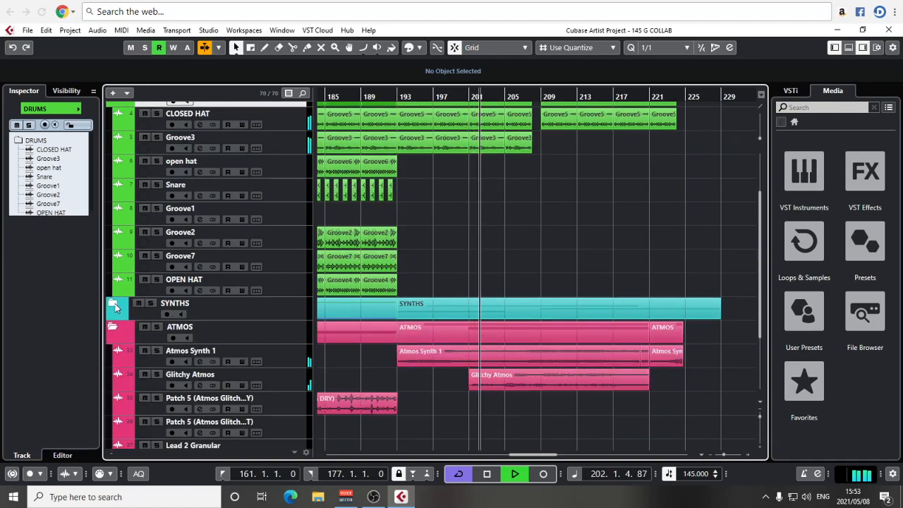
{"action": "left_click", "coordinate": [113, 304]}
{"action": "scroll", "coordinate": [460, 269], "scroll_direction": "down", "scroll_amount": 5}
{"action": "scroll", "coordinate": [526, 248], "scroll_direction": "down", "scroll_amount": 5}
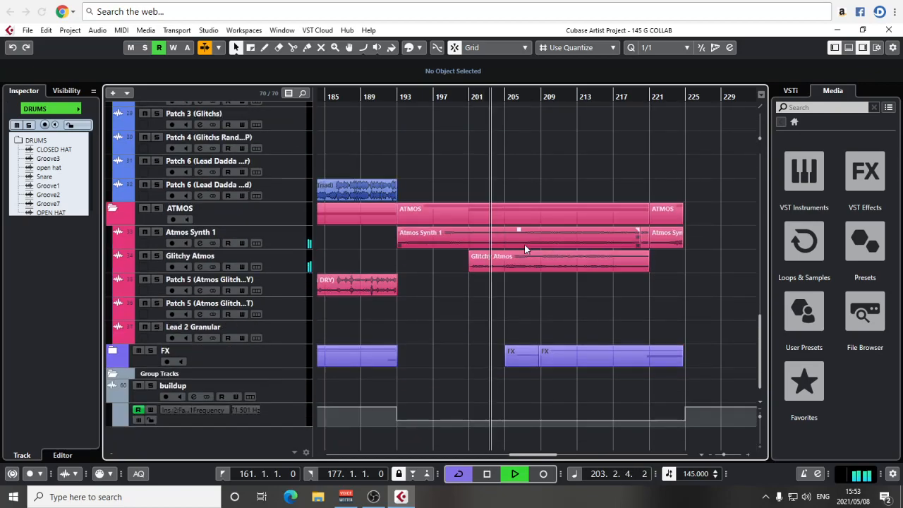
{"action": "scroll", "coordinate": [519, 243], "scroll_direction": "down", "scroll_amount": 6, "text": "ctrl"}
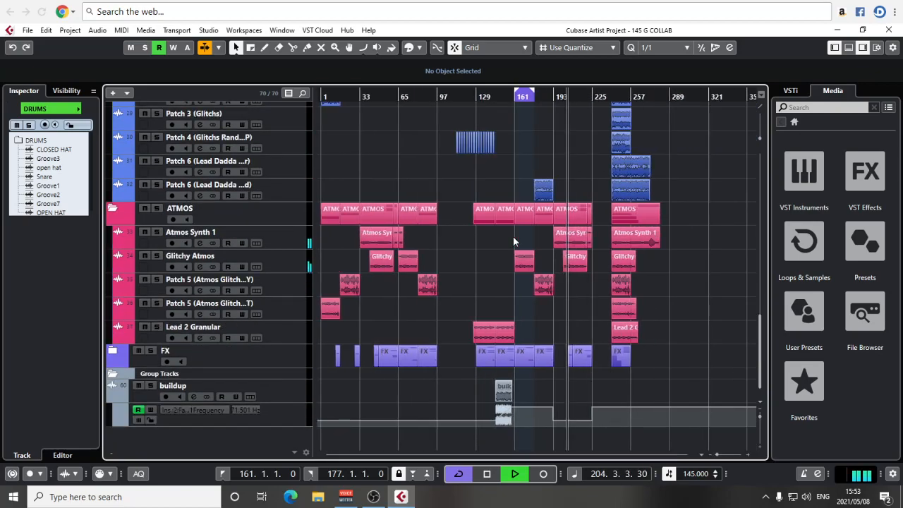
{"action": "scroll", "coordinate": [582, 244], "scroll_direction": "up", "scroll_amount": 6, "text": "ctrl"}
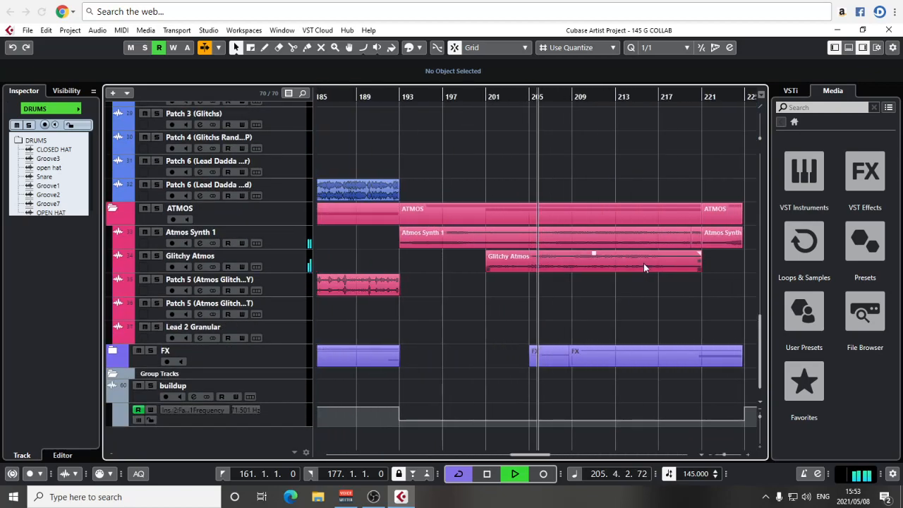
{"action": "scroll", "coordinate": [644, 263], "scroll_direction": "up", "scroll_amount": 1}
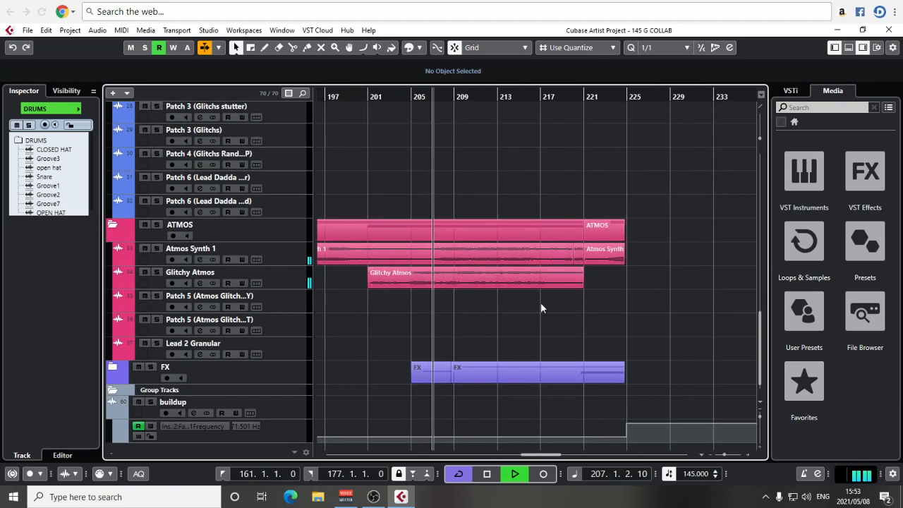
{"action": "scroll", "coordinate": [542, 307], "scroll_direction": "up", "scroll_amount": 3}
{"action": "scroll", "coordinate": [542, 307], "scroll_direction": "up", "scroll_amount": 7}
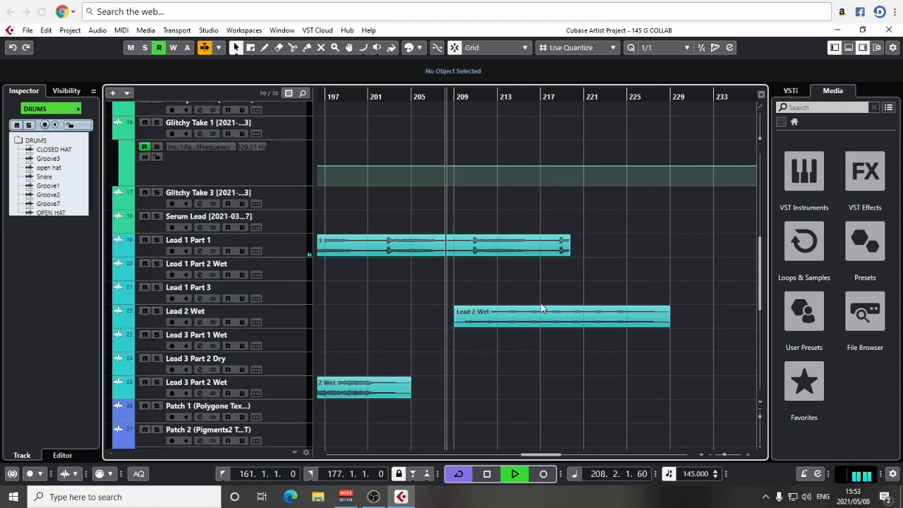
{"action": "scroll", "coordinate": [493, 319], "scroll_direction": "up", "scroll_amount": 11}
{"action": "scroll", "coordinate": [493, 319], "scroll_direction": "down", "scroll_amount": 17}
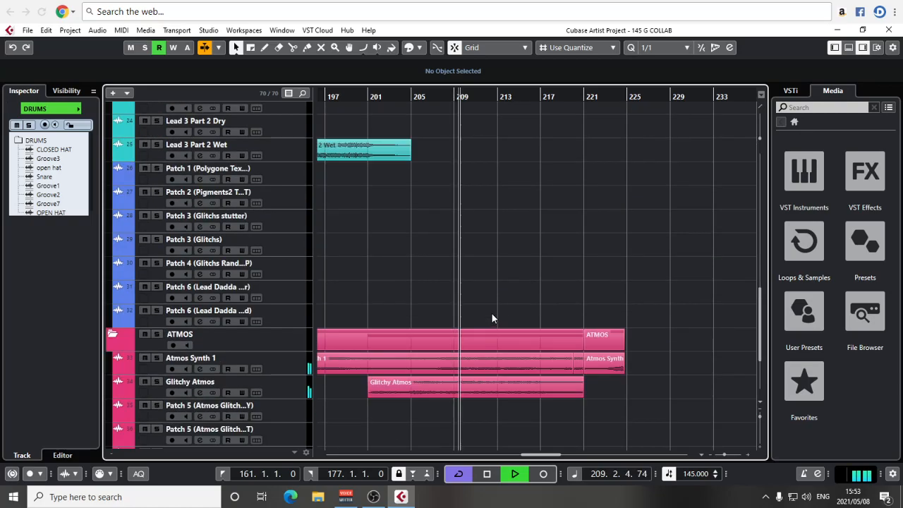
Review the drum and synth layers from bar 193 to bar 225 against the neighbouring sections while listening.
{"action": "scroll", "coordinate": [492, 314], "scroll_direction": "down", "scroll_amount": 3, "text": "ctrl"}
{"action": "scroll", "coordinate": [528, 241], "scroll_direction": "up", "scroll_amount": 15}
{"action": "scroll", "coordinate": [538, 218], "scroll_direction": "down", "scroll_amount": 6}
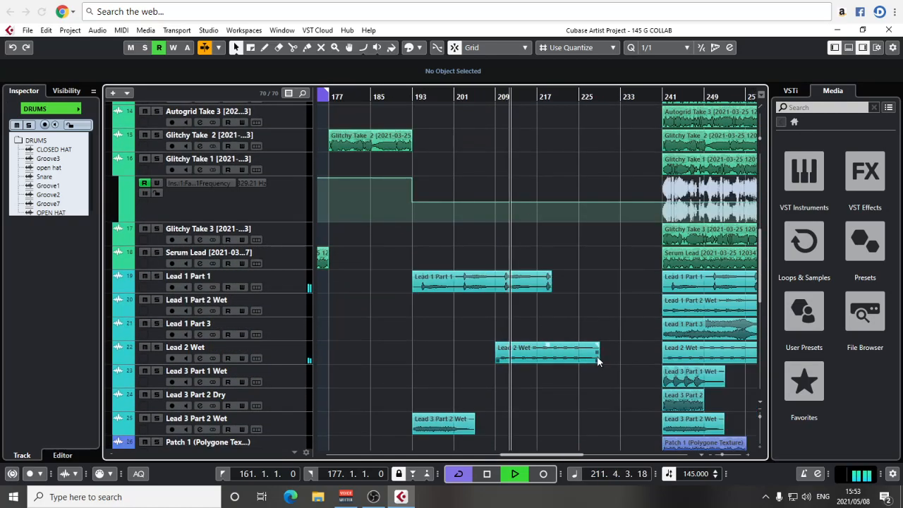
{"action": "scroll", "coordinate": [597, 356], "scroll_direction": "up", "scroll_amount": 15}
{"action": "scroll", "coordinate": [596, 352], "scroll_direction": "down", "scroll_amount": 3}
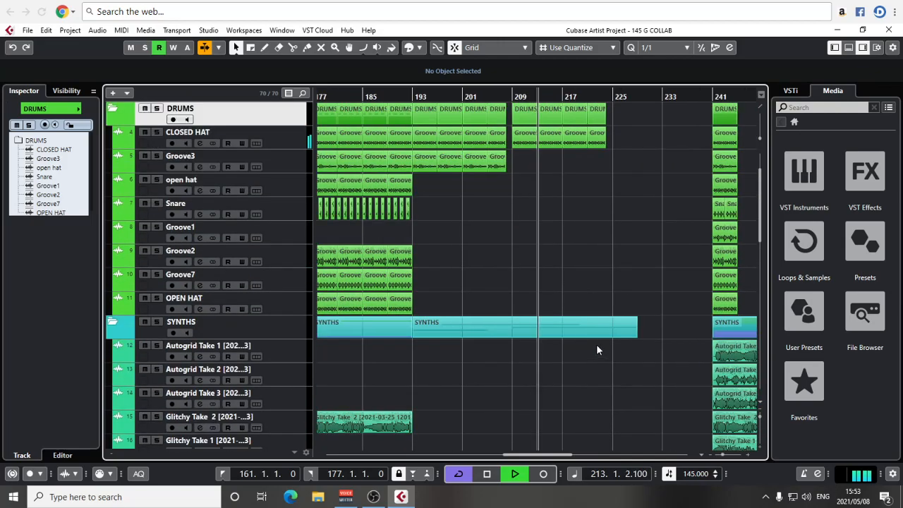
{"action": "scroll", "coordinate": [596, 347], "scroll_direction": "up", "scroll_amount": 5}
{"action": "scroll", "coordinate": [573, 278], "scroll_direction": "down", "scroll_amount": 2, "text": "ctrl"}
{"action": "scroll", "coordinate": [541, 289], "scroll_direction": "down", "scroll_amount": 4, "text": "ctrl"}
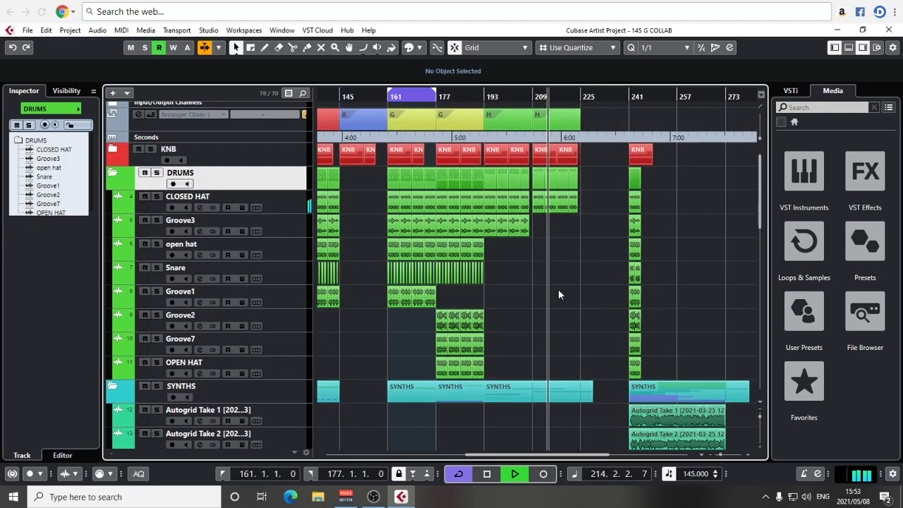
{"action": "scroll", "coordinate": [589, 286], "scroll_direction": "up", "scroll_amount": 4, "text": "ctrl"}
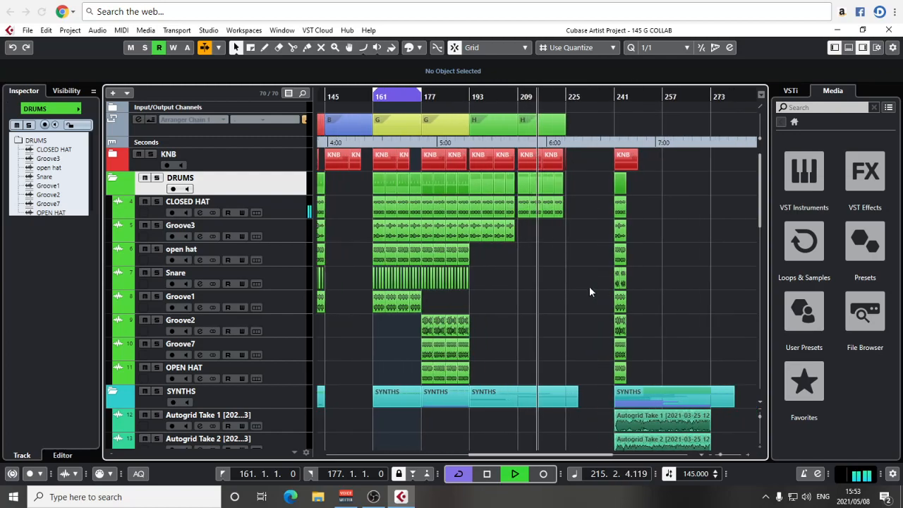
{"action": "scroll", "coordinate": [585, 275], "scroll_direction": "down", "scroll_amount": 3}
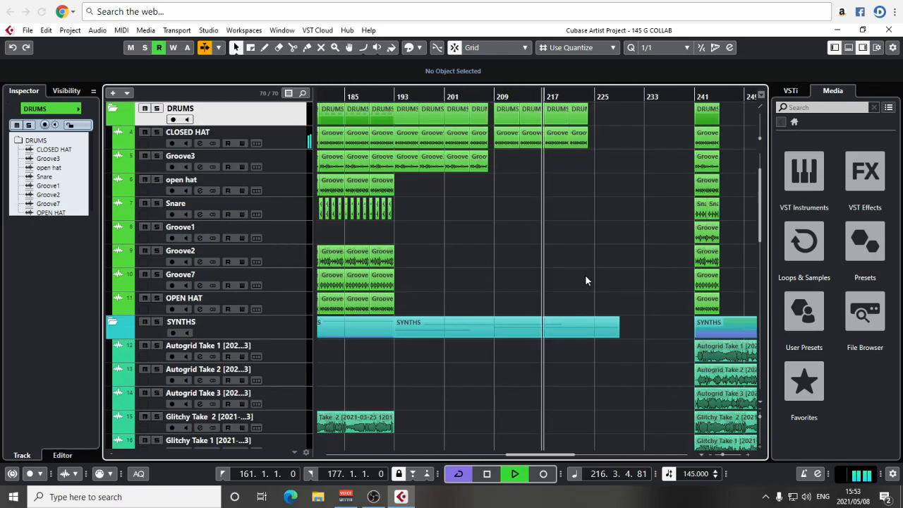
{"action": "scroll", "coordinate": [596, 243], "scroll_direction": "up", "scroll_amount": 3}
{"action": "scroll", "coordinate": [596, 244], "scroll_direction": "down", "scroll_amount": 2, "text": "ctrl"}
{"action": "scroll", "coordinate": [586, 247], "scroll_direction": "down", "scroll_amount": 4, "text": "ctrl"}
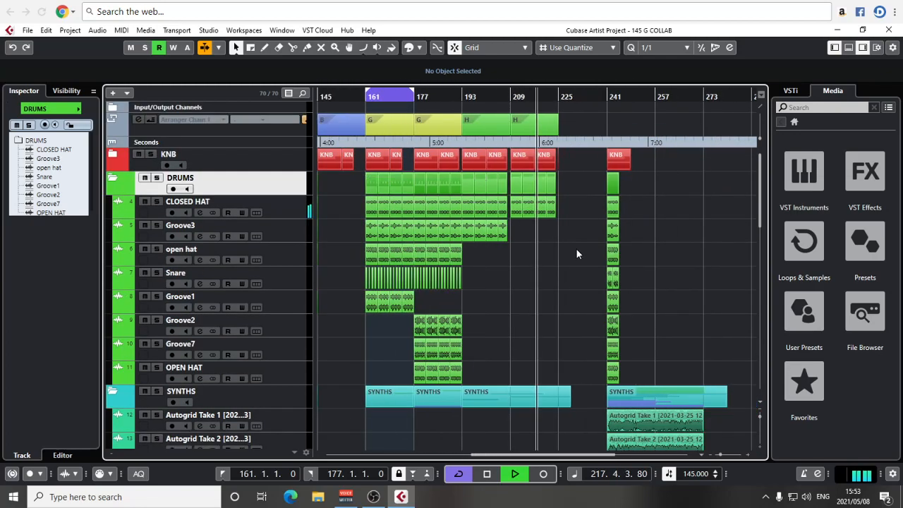
{"action": "scroll", "coordinate": [563, 250], "scroll_direction": "up", "scroll_amount": 9, "text": "ctrl"}
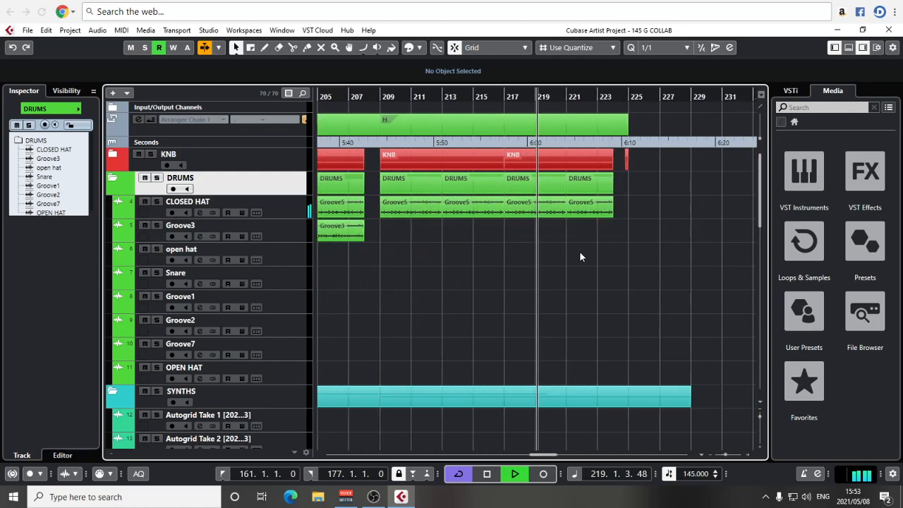
Play the ending from bar 223 and stop playback.
{"action": "left_click", "coordinate": [599, 94]}
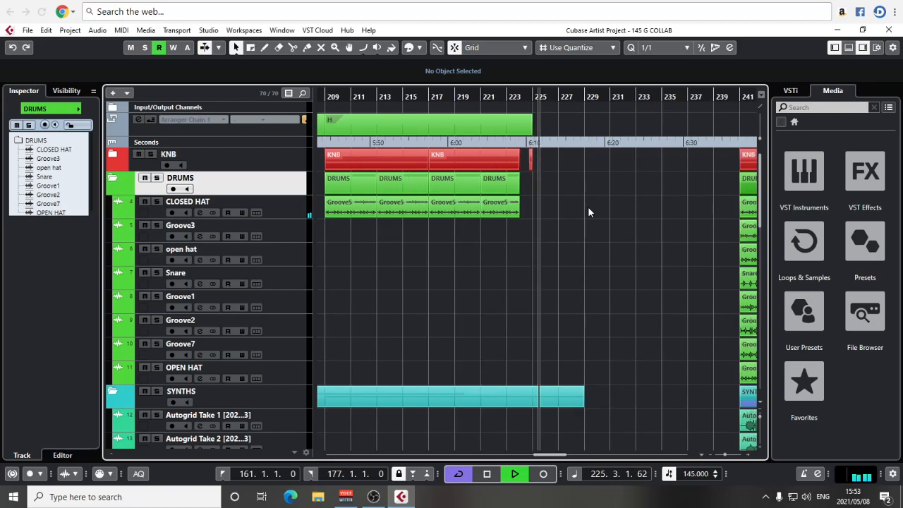
{"action": "scroll", "coordinate": [588, 206], "scroll_direction": "down", "scroll_amount": 12, "text": "ctrl"}
{"action": "key", "text": "space"}
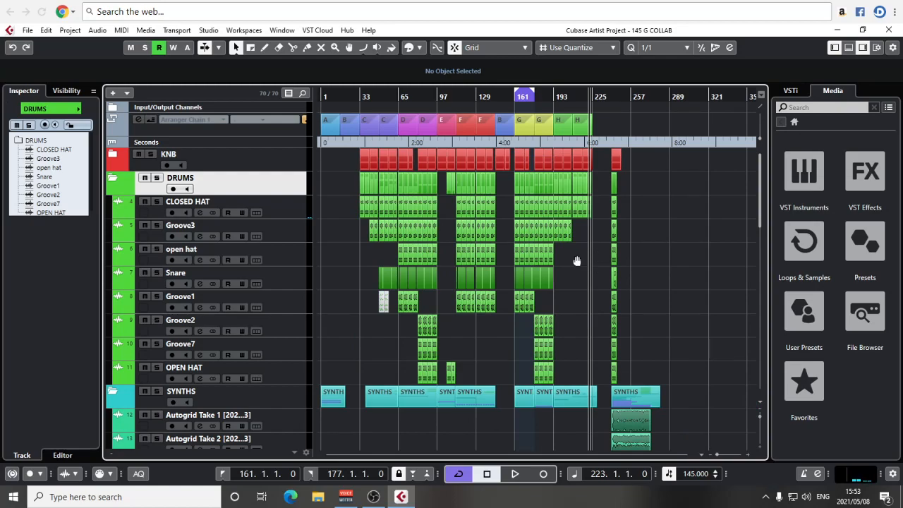
{"action": "scroll", "coordinate": [591, 252], "scroll_direction": "down", "scroll_amount": 1}
{"action": "scroll", "coordinate": [590, 252], "scroll_direction": "up", "scroll_amount": 2, "text": "ctrl"}
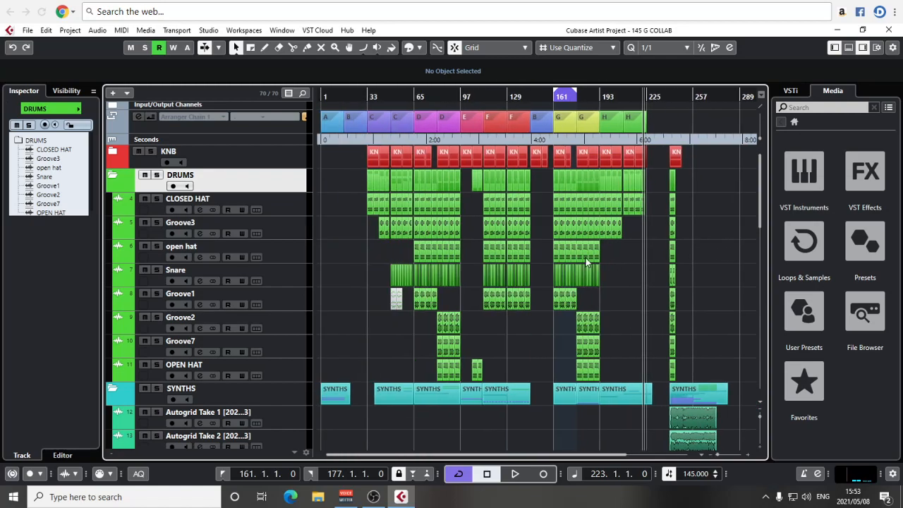
{"action": "scroll", "coordinate": [370, 217], "scroll_direction": "up", "scroll_amount": 9, "text": "ctrl"}
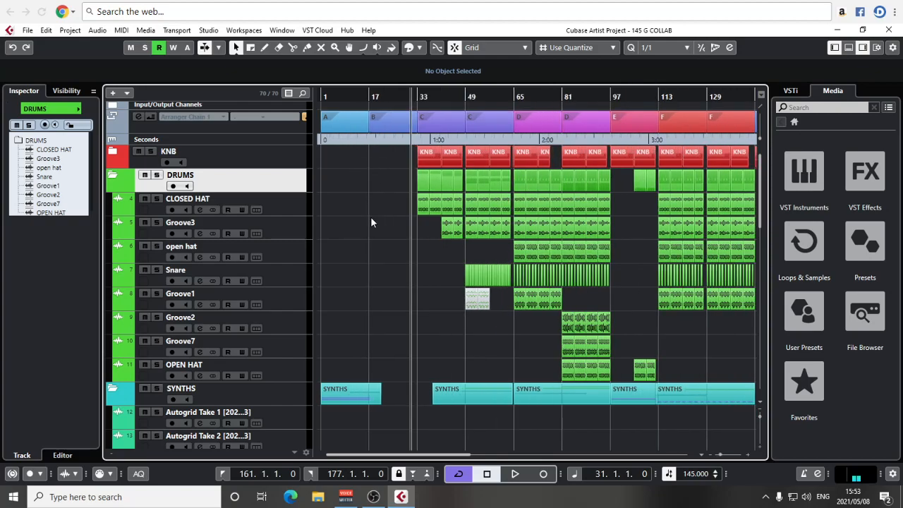
Place the playhead at bar 33 and review the drum and synth clips across the whole arrangement.
{"action": "scroll", "coordinate": [370, 216], "scroll_direction": "down", "scroll_amount": 3}
{"action": "scroll", "coordinate": [417, 184], "scroll_direction": "up", "scroll_amount": 3}
{"action": "left_click", "coordinate": [438, 115]}
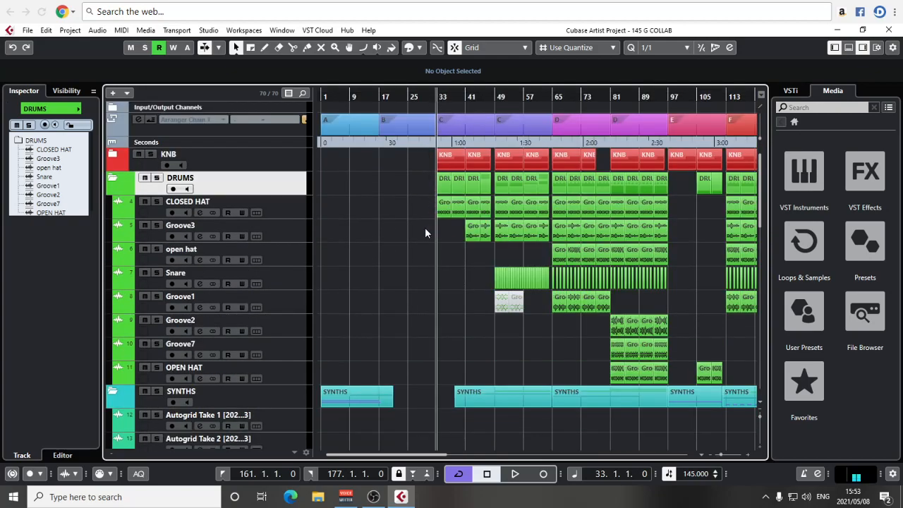
{"action": "scroll", "coordinate": [425, 234], "scroll_direction": "down", "scroll_amount": 8}
{"action": "scroll", "coordinate": [425, 239], "scroll_direction": "up", "scroll_amount": 8}
{"action": "scroll", "coordinate": [425, 238], "scroll_direction": "down", "scroll_amount": 8}
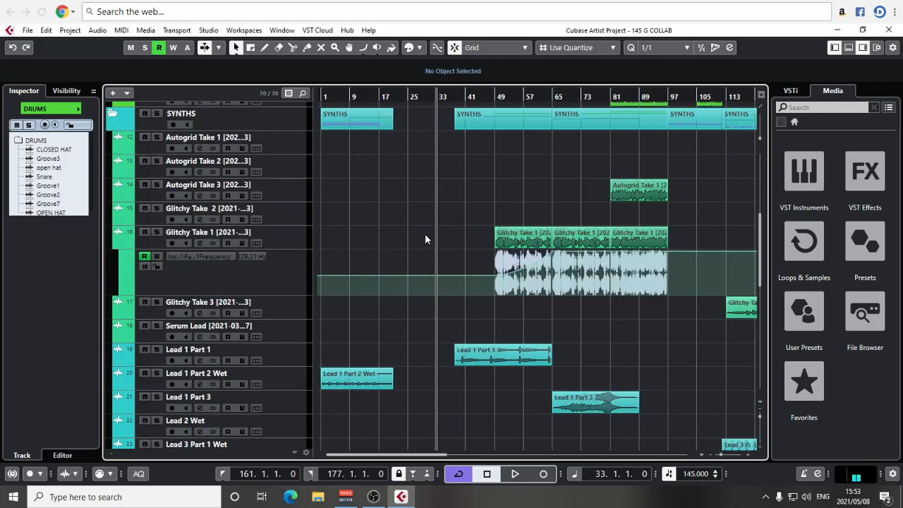
{"action": "scroll", "coordinate": [425, 238], "scroll_direction": "up", "scroll_amount": 8}
{"action": "scroll", "coordinate": [424, 239], "scroll_direction": "down", "scroll_amount": 3}
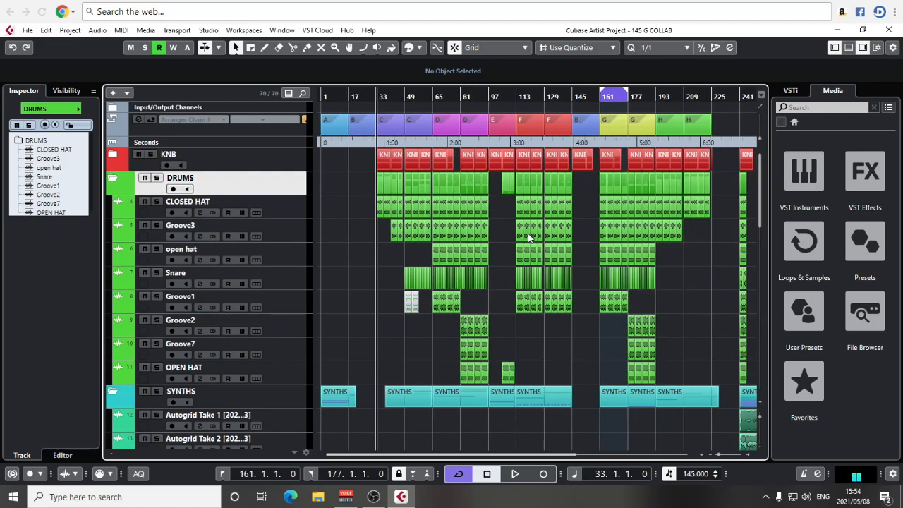
{"action": "scroll", "coordinate": [437, 224], "scroll_direction": "down", "scroll_amount": 8}
{"action": "scroll", "coordinate": [417, 227], "scroll_direction": "up", "scroll_amount": 8}
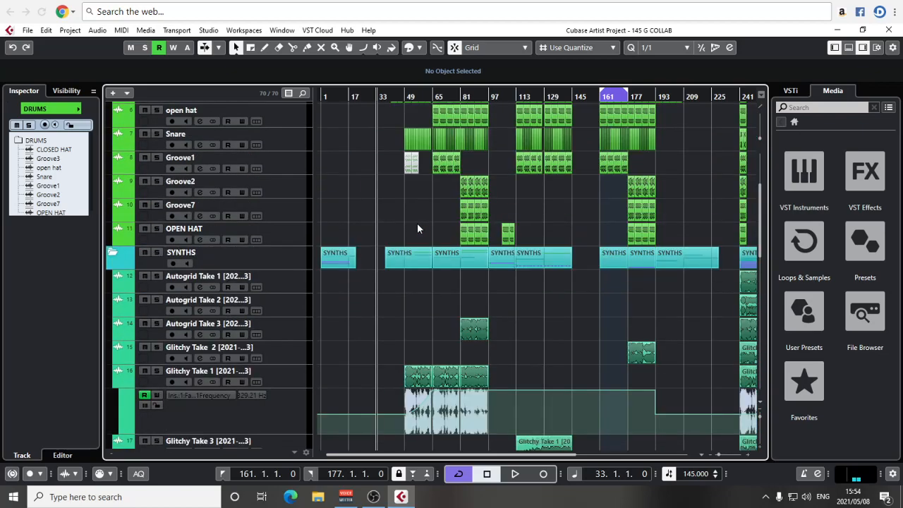
Set the locators around all arranger sections from bar 1 to bar 225 and start playback at bar 33.
{"action": "left_click", "coordinate": [346, 126]}
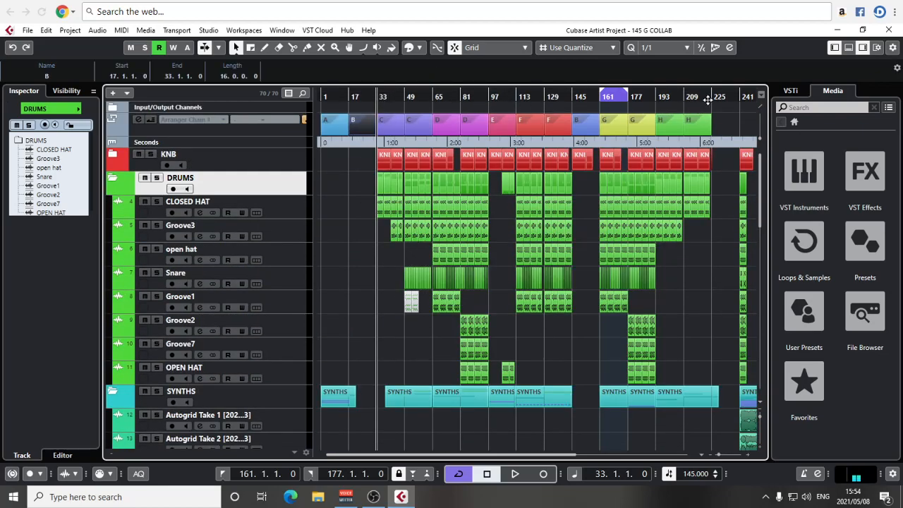
{"action": "key", "text": "g"}
{"action": "key", "text": "g"}
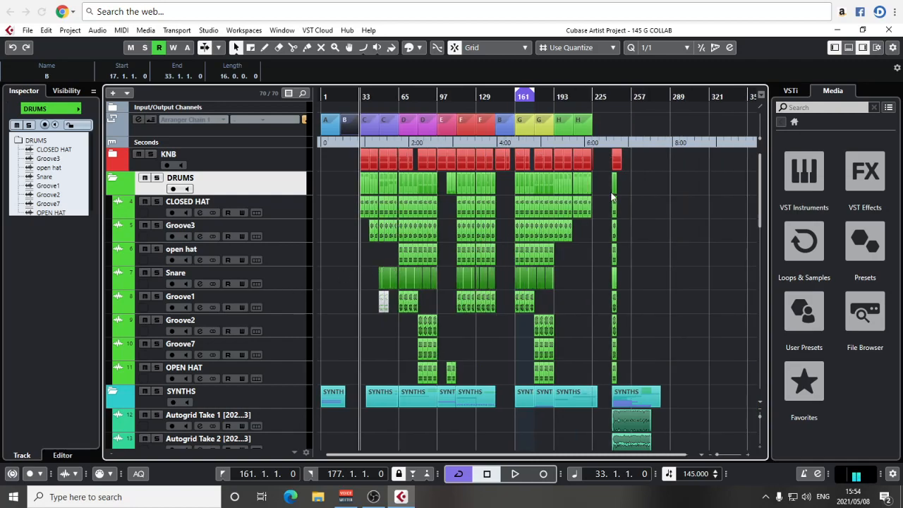
{"action": "left_click_drag", "start_coordinate": [615, 120], "coordinate": [328, 129]}
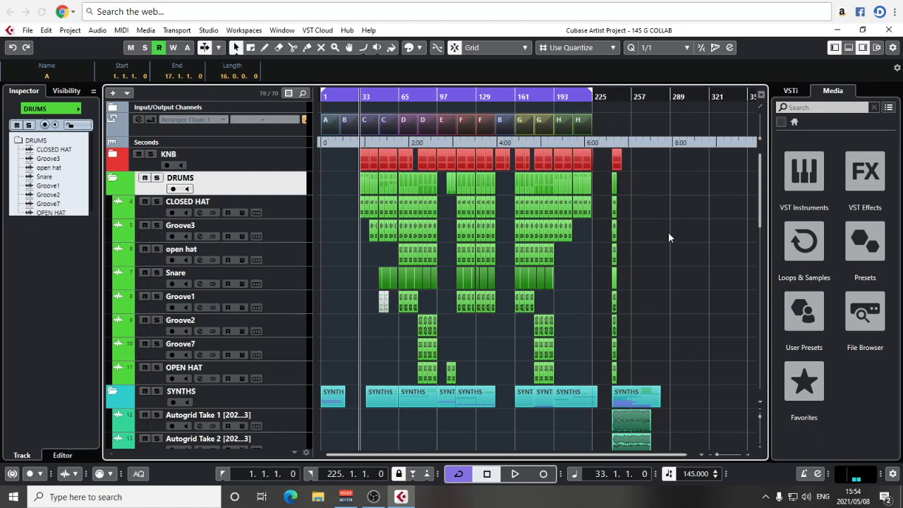
{"action": "key", "text": "space"}
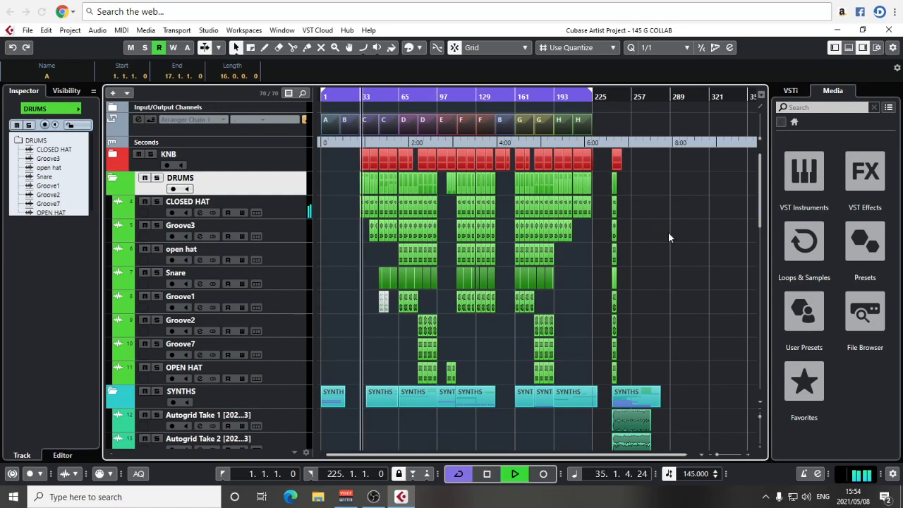
Zoom the tracks to one row each and review all layers of the arrangement during playback.
{"action": "left_click", "coordinate": [763, 408]}
{"action": "left_click", "coordinate": [791, 271]}
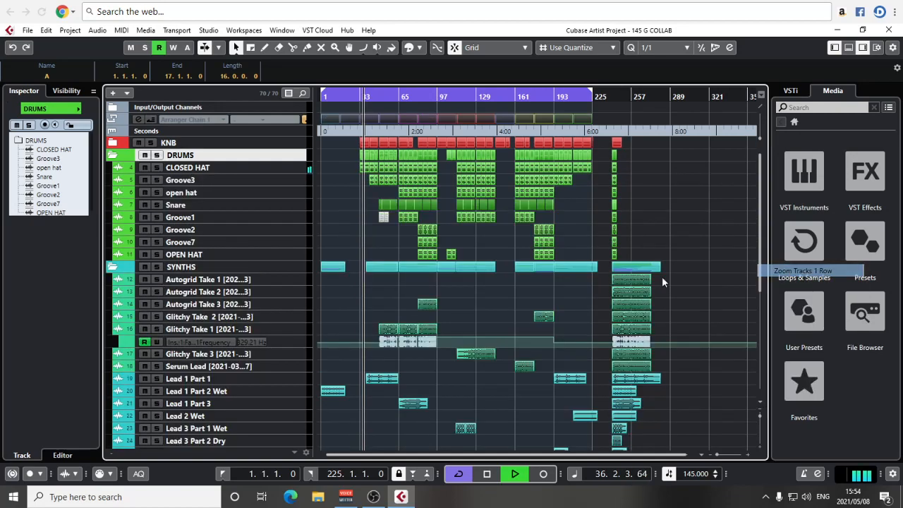
{"action": "left_click", "coordinate": [675, 238]}
{"action": "scroll", "coordinate": [676, 238], "scroll_direction": "down", "scroll_amount": 5}
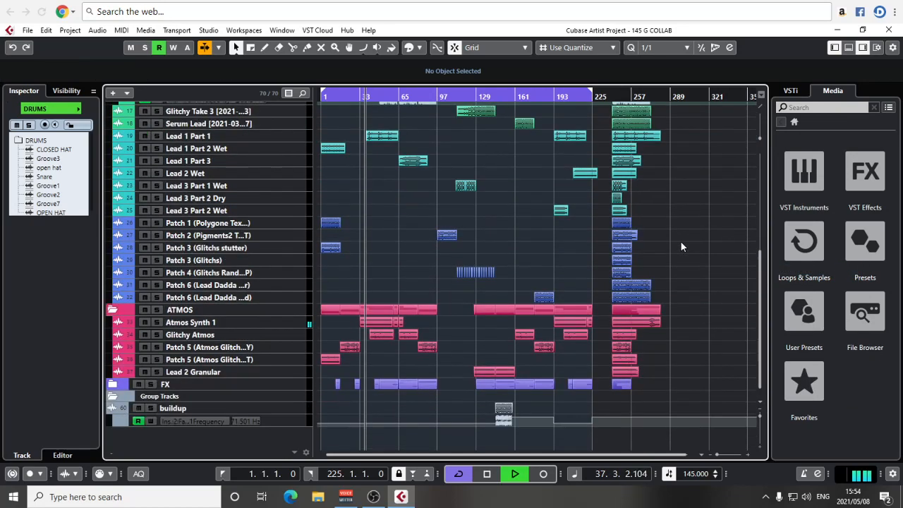
{"action": "scroll", "coordinate": [682, 245], "scroll_direction": "up", "scroll_amount": 6}
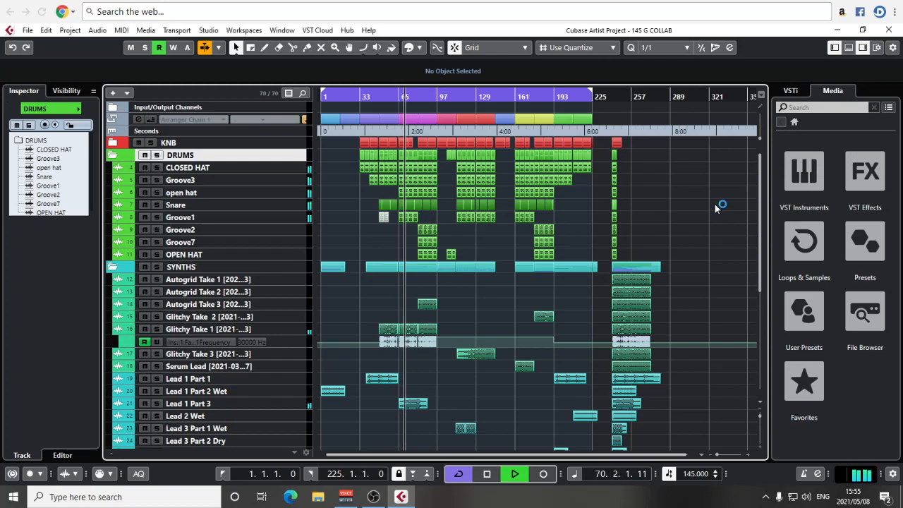
{"action": "scroll", "coordinate": [705, 212], "scroll_direction": "down", "scroll_amount": 5}
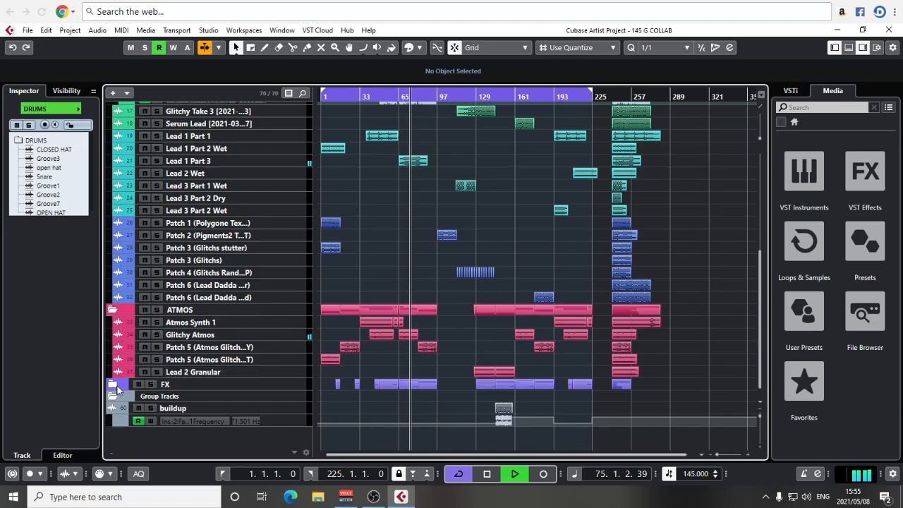
{"action": "scroll", "coordinate": [638, 315], "scroll_direction": "up", "scroll_amount": 3}
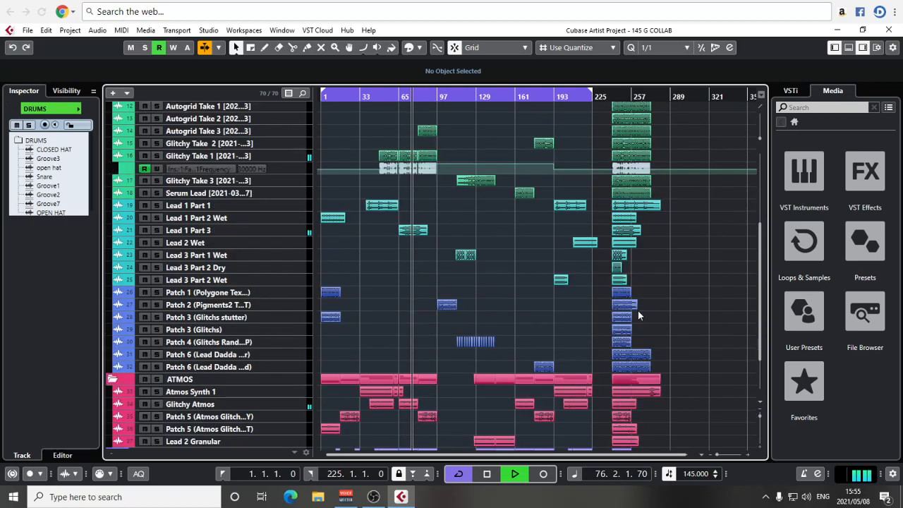
{"action": "scroll", "coordinate": [677, 295], "scroll_direction": "up", "scroll_amount": 3}
{"action": "scroll", "coordinate": [693, 307], "scroll_direction": "up", "scroll_amount": 5}
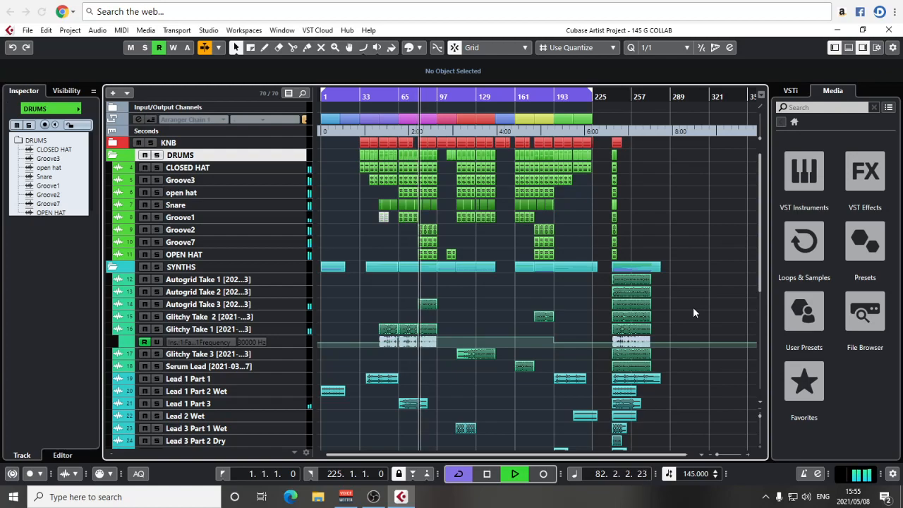
Audition Groove2 in solo within bars 81 to 97 and mute its track.
{"action": "key", "text": "h"}
{"action": "key", "text": "h"}
{"action": "key", "text": "h"}
{"action": "key", "text": "h"}
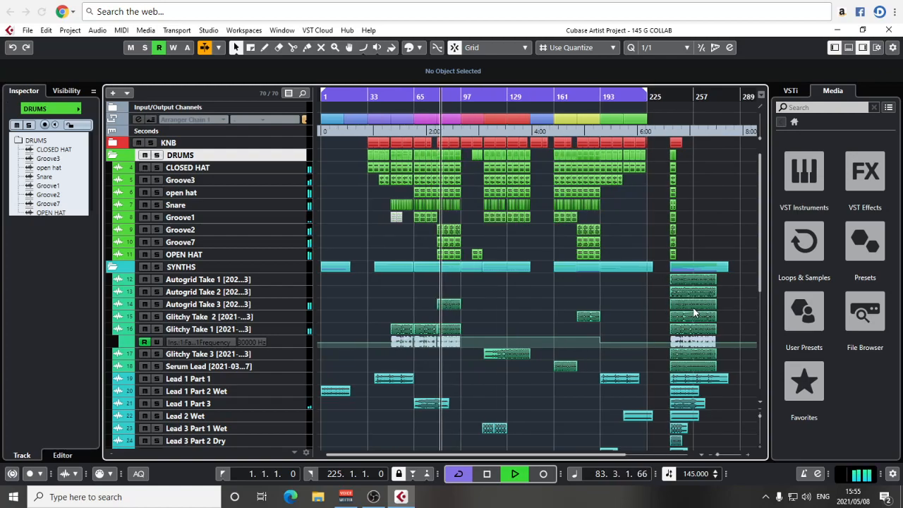
{"action": "key", "text": "h"}
{"action": "key", "text": "h"}
{"action": "key", "text": "h"}
{"action": "key", "text": "h"}
{"action": "key", "text": "h"}
{"action": "key", "text": "h"}
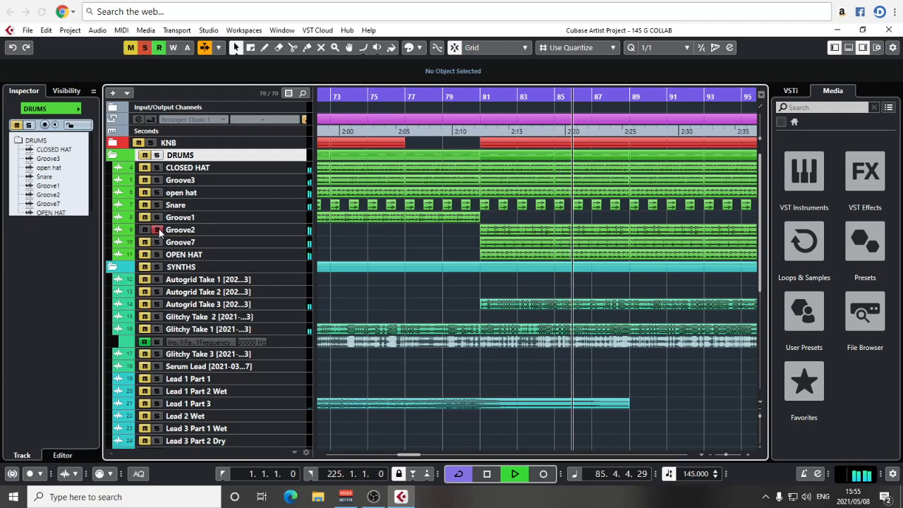
{"action": "left_click", "coordinate": [144, 230]}
Duplicate the Groove1 clips from bars 65–81 into bars 81–97 and delete the Groove2 clips there.
{"action": "key", "text": "g"}
{"action": "key", "text": "g"}
{"action": "key", "text": "g"}
{"action": "key", "text": "g"}
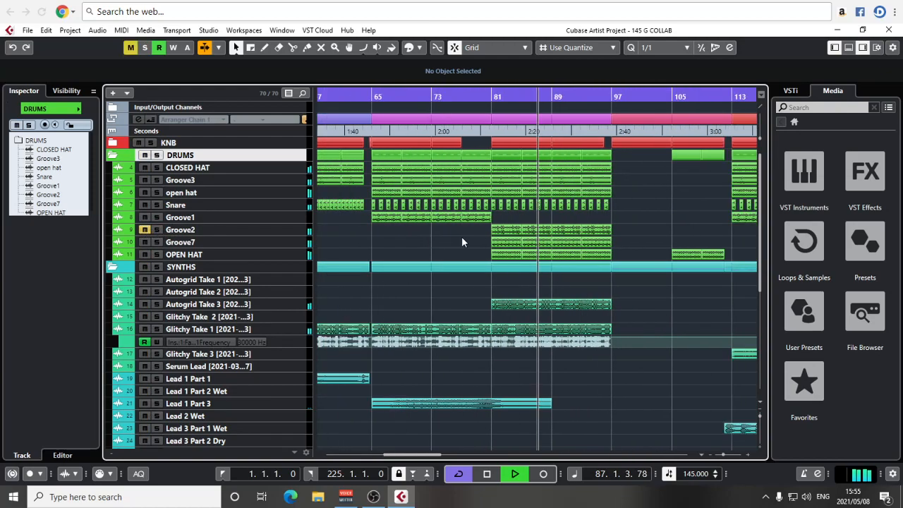
{"action": "left_click_drag", "start_coordinate": [499, 219], "coordinate": [388, 221]}
{"action": "key", "text": "ctrl+d"}
{"action": "left_click_drag", "start_coordinate": [633, 237], "coordinate": [508, 229]}
{"action": "key", "text": "Delete"}
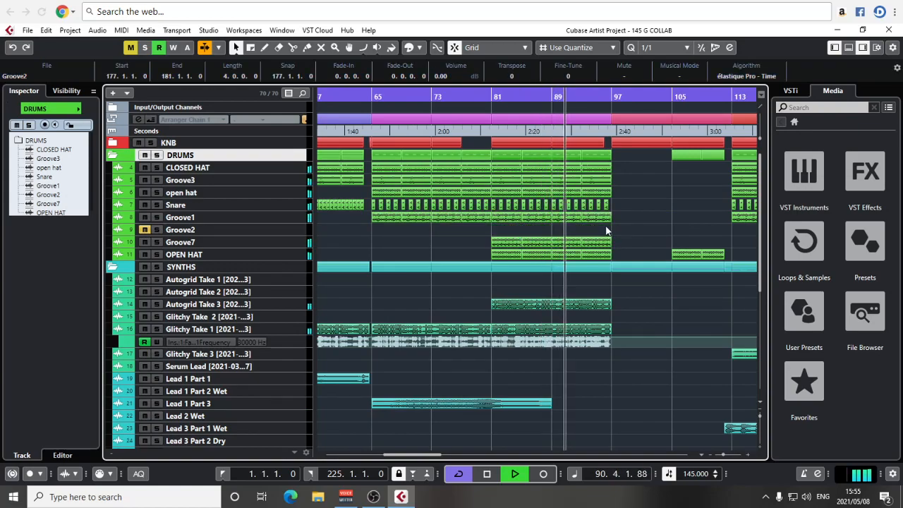
Duplicate the Groove1 clips from bars 161–177 into bars 177–193 and delete the Groove2 clips in that section.
{"action": "key", "text": "g"}
{"action": "key", "text": "g"}
{"action": "key", "text": "g"}
{"action": "key", "text": "g"}
{"action": "key", "text": "g"}
{"action": "key", "text": "g"}
{"action": "key", "text": "g"}
{"action": "scroll", "coordinate": [572, 232], "scroll_direction": "right", "scroll_amount": 4}
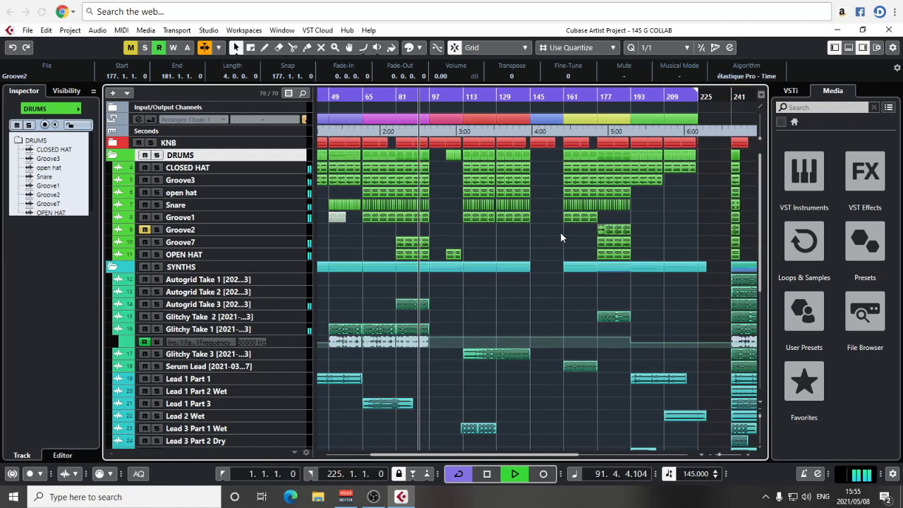
{"action": "key", "text": "h"}
{"action": "scroll", "coordinate": [476, 235], "scroll_direction": "right", "scroll_amount": 5}
{"action": "left_click_drag", "start_coordinate": [592, 222], "coordinate": [538, 219]}
{"action": "key", "text": "ctrl+d"}
{"action": "left_click_drag", "start_coordinate": [623, 231], "coordinate": [561, 233]}
{"action": "key", "text": "Delete"}
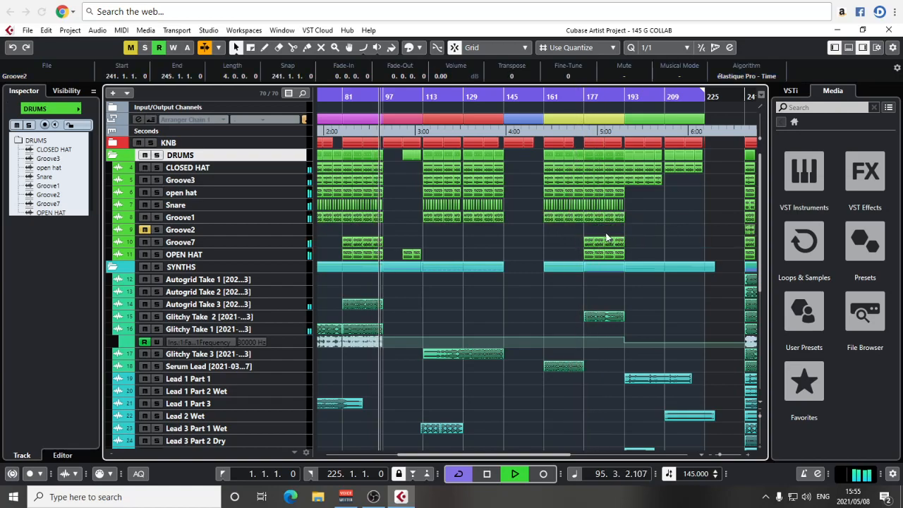
Bring the spare Patch 5 (Atmos Glitch WET) clip from bar 241 to bar 105.
{"action": "scroll", "coordinate": [482, 237], "scroll_direction": "right", "scroll_amount": 4}
{"action": "scroll", "coordinate": [480, 241], "scroll_direction": "left", "scroll_amount": 10}
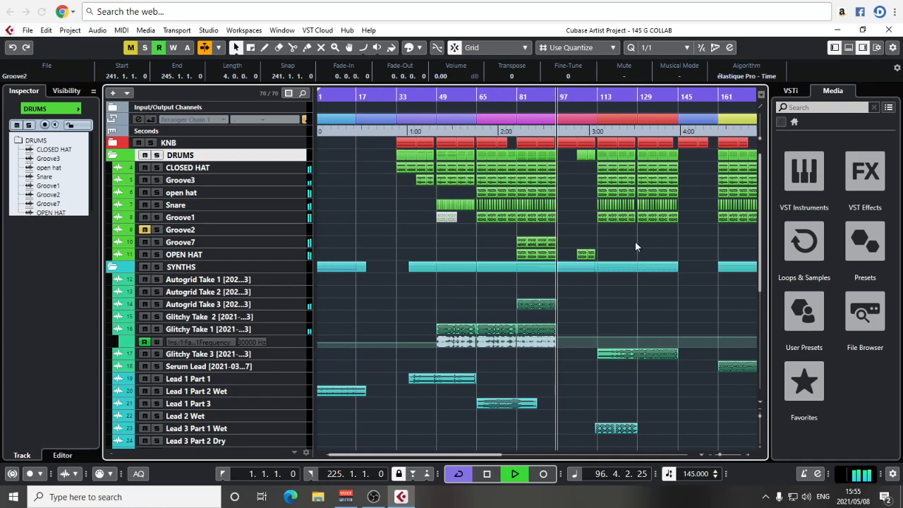
{"action": "left_click", "coordinate": [577, 300]}
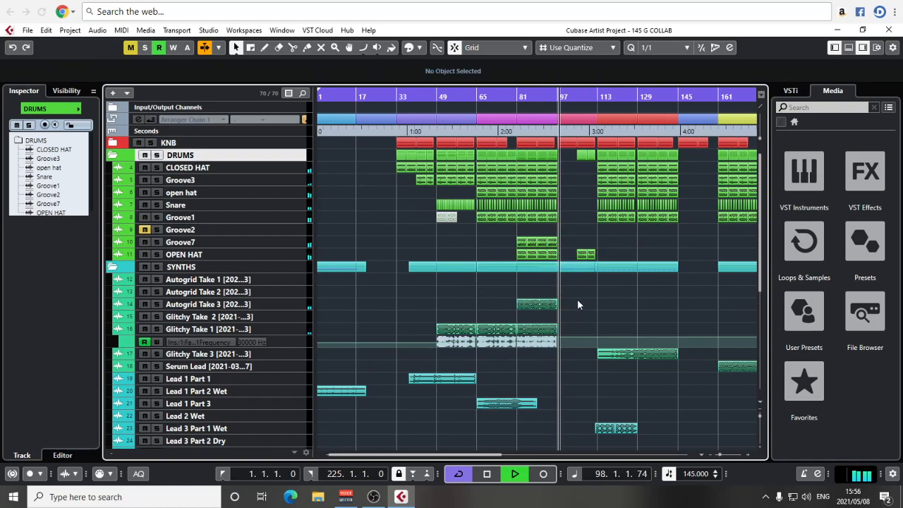
{"action": "scroll", "coordinate": [590, 286], "scroll_direction": "down", "scroll_amount": 6}
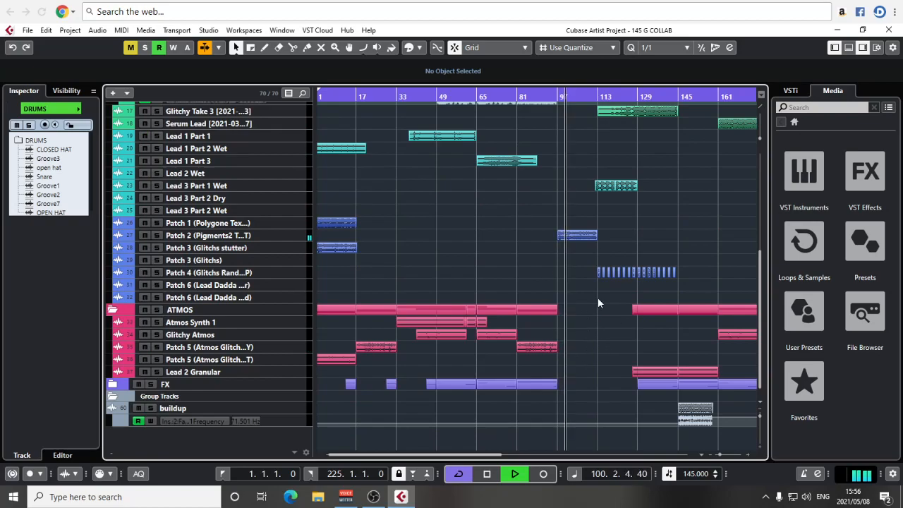
{"action": "scroll", "coordinate": [576, 313], "scroll_direction": "up", "scroll_amount": 2}
{"action": "scroll", "coordinate": [575, 313], "scroll_direction": "right", "scroll_amount": 1}
{"action": "key", "text": "g"}
{"action": "key", "text": "g"}
{"action": "key", "text": "g"}
{"action": "key", "text": "g"}
{"action": "key", "text": "h"}
{"action": "key", "text": "h"}
{"action": "left_click_drag", "start_coordinate": [619, 397], "coordinate": [546, 341]}
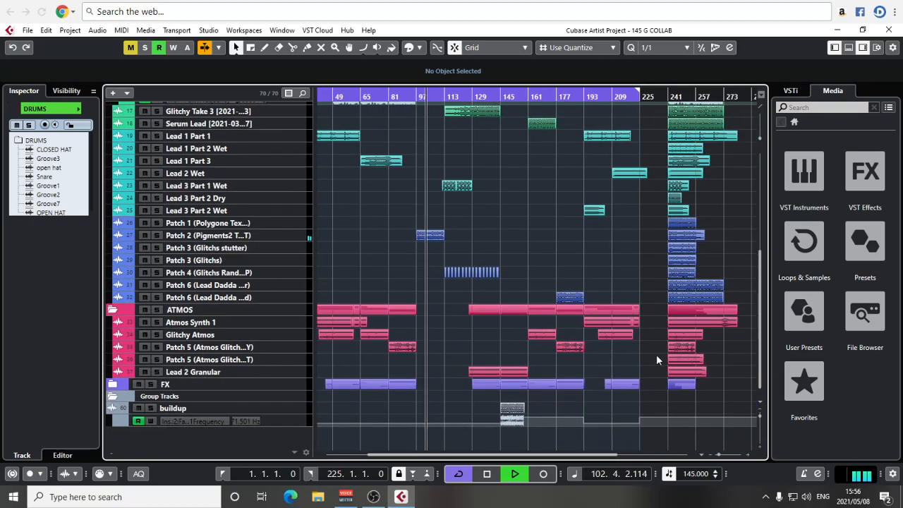
{"action": "left_click_drag", "start_coordinate": [676, 361], "coordinate": [440, 362]}
{"action": "key", "text": "h"}
{"action": "key", "text": "h"}
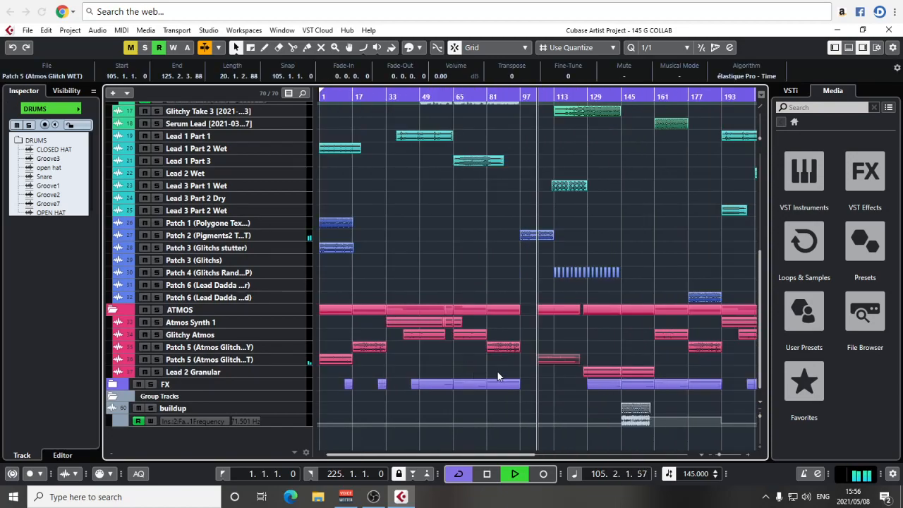
Move the Patch 5 (Atmos Glitch WET) clip to start at bar 97 and trim its end to bar 113.
{"action": "left_click_drag", "start_coordinate": [635, 363], "coordinate": [529, 363]}
{"action": "left_click_drag", "start_coordinate": [690, 360], "coordinate": [634, 362]}
{"action": "key", "text": "g"}
{"action": "key", "text": "g"}
{"action": "key", "text": "g"}
{"action": "key", "text": "g"}
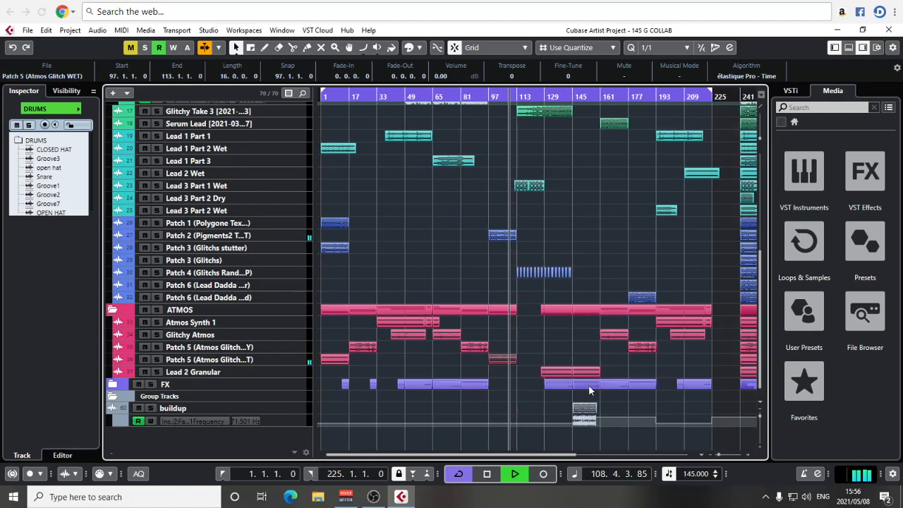
{"action": "left_click", "coordinate": [678, 355]}
Shorten the Patch 5 (Atmos Glitch WET) and Patch 2 clips to end at bar 112 and replay the transition.
{"action": "key", "text": "h"}
{"action": "key", "text": "h"}
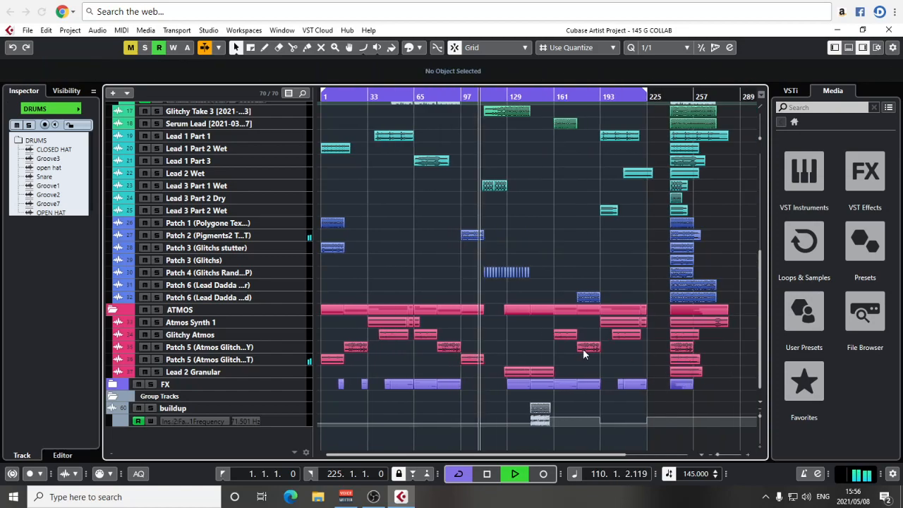
{"action": "key", "text": "h"}
{"action": "key", "text": "h"}
{"action": "key", "text": "h"}
{"action": "key", "text": "h"}
{"action": "key", "text": "g"}
{"action": "key", "text": "g"}
{"action": "key", "text": "g"}
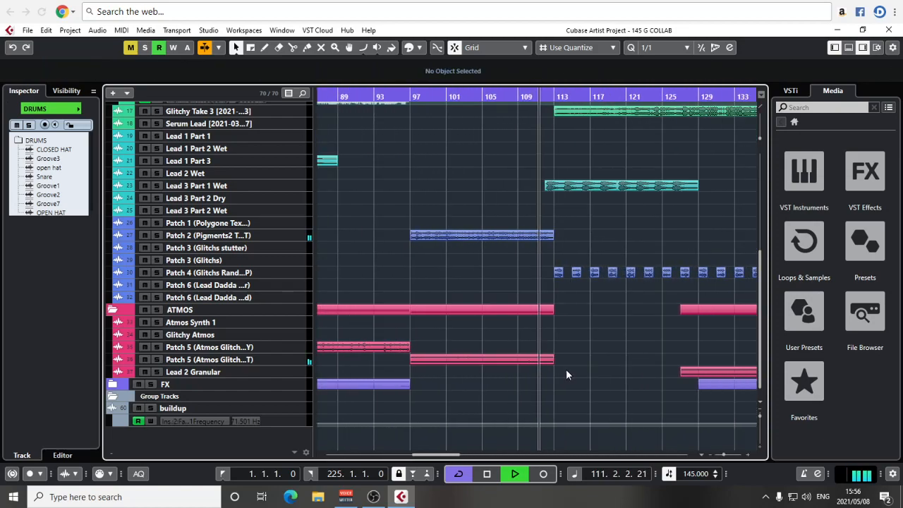
{"action": "key", "text": "h"}
{"action": "key", "text": "h"}
{"action": "key", "text": "h"}
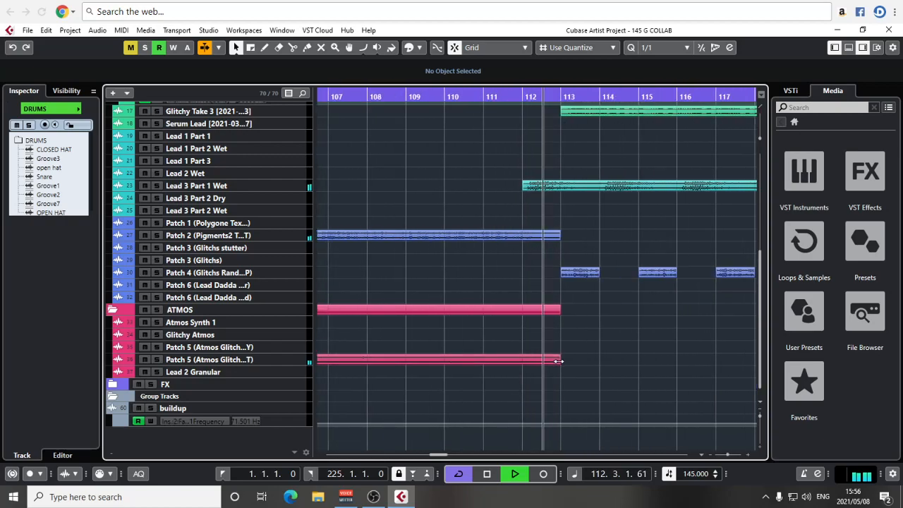
{"action": "left_click_drag", "start_coordinate": [559, 364], "coordinate": [522, 365]}
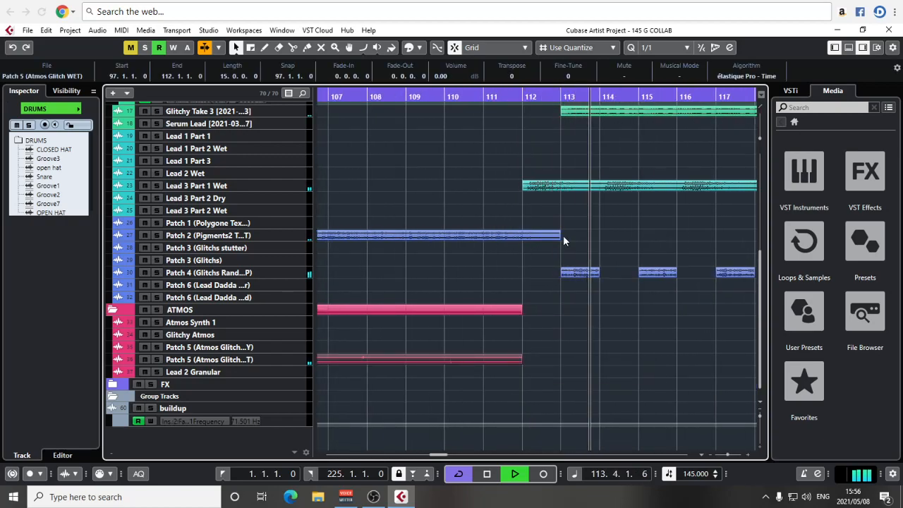
{"action": "left_click_drag", "start_coordinate": [558, 237], "coordinate": [523, 237]}
{"action": "left_click", "coordinate": [470, 97]}
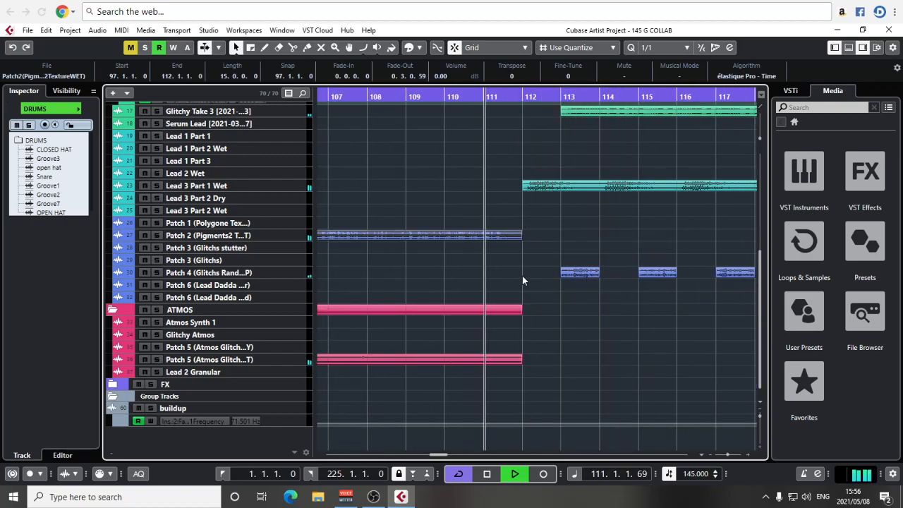
Review the drum, synth, patch and atmosphere tracks around the bar 112–113 transition during playback.
{"action": "left_click", "coordinate": [575, 374]}
{"action": "scroll", "coordinate": [576, 375], "scroll_direction": "up", "scroll_amount": 6}
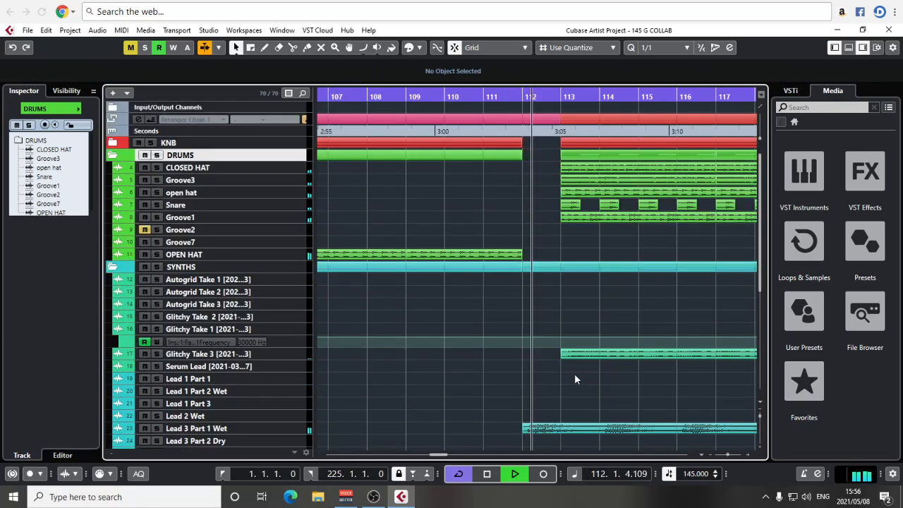
{"action": "key", "text": "g"}
{"action": "key", "text": "g"}
{"action": "key", "text": "g"}
{"action": "key", "text": "g"}
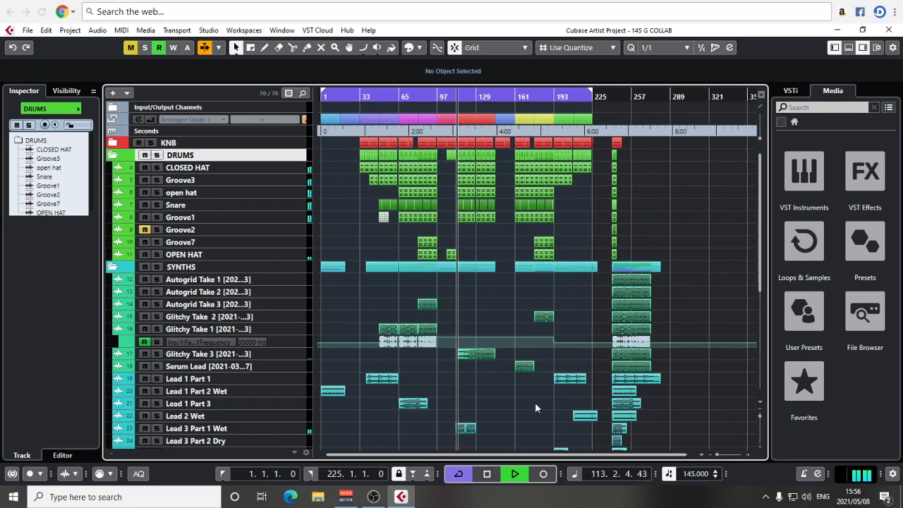
{"action": "scroll", "coordinate": [531, 398], "scroll_direction": "down", "scroll_amount": 5}
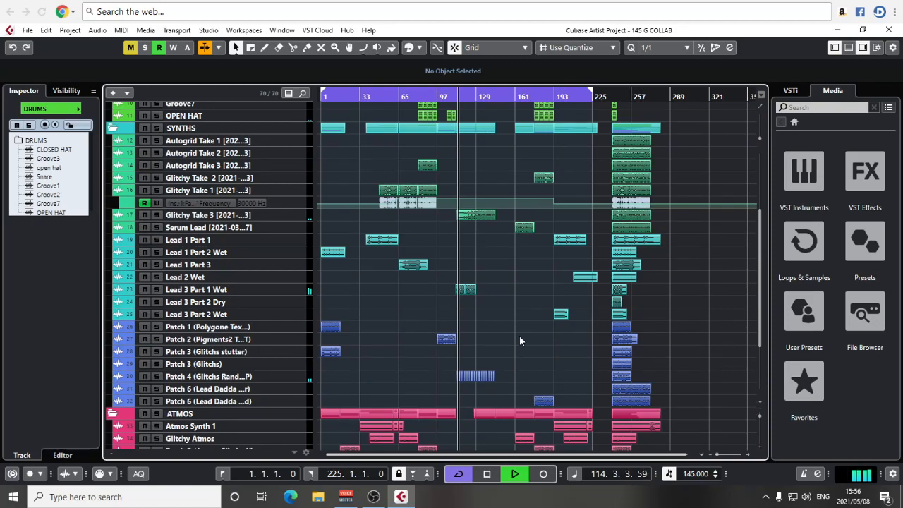
{"action": "key", "text": "h"}
{"action": "key", "text": "h"}
{"action": "key", "text": "h"}
{"action": "key", "text": "h"}
{"action": "scroll", "coordinate": [589, 278], "scroll_direction": "down", "scroll_amount": 4}
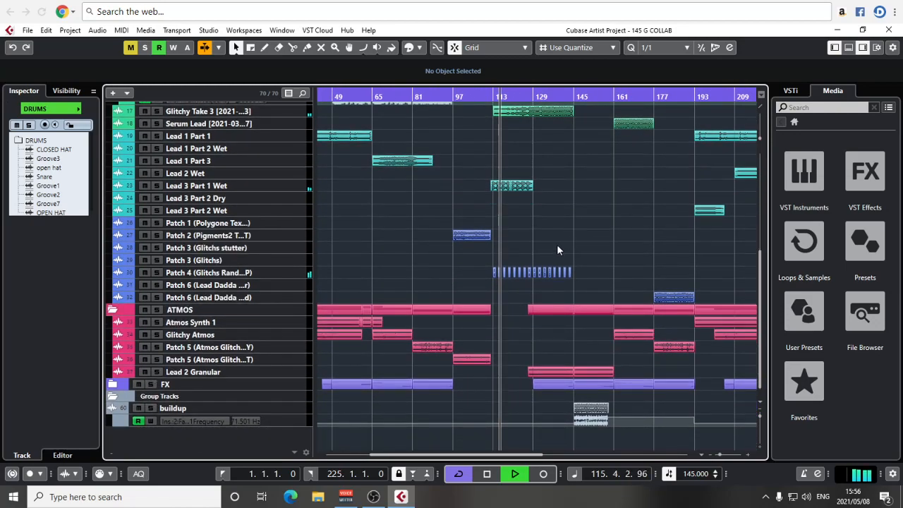
{"action": "key", "text": "g"}
{"action": "key", "text": "g"}
{"action": "key", "text": "h"}
{"action": "key", "text": "h"}
{"action": "key", "text": "h"}
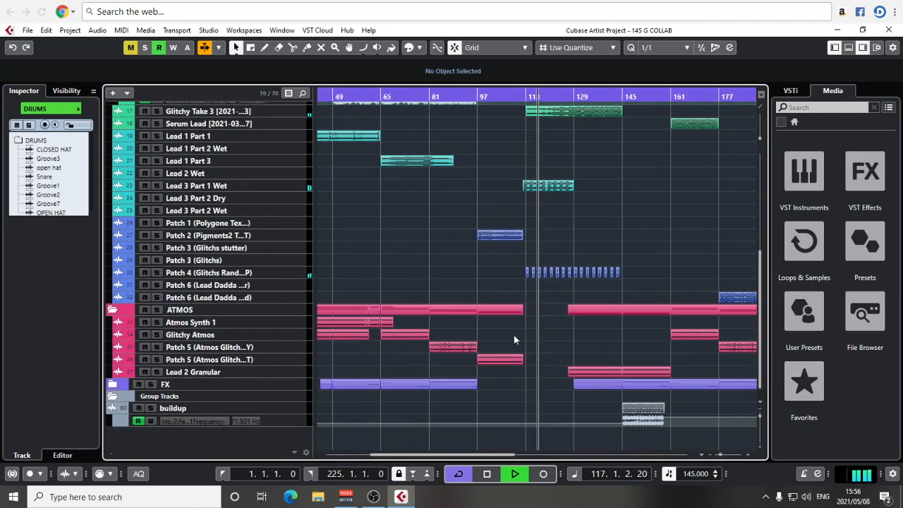
Copy the spare Patch 3 (Glitchs stutter) clip from bar 241 to bar 113 on its own track.
{"action": "left_click_drag", "start_coordinate": [522, 361], "coordinate": [554, 368]}
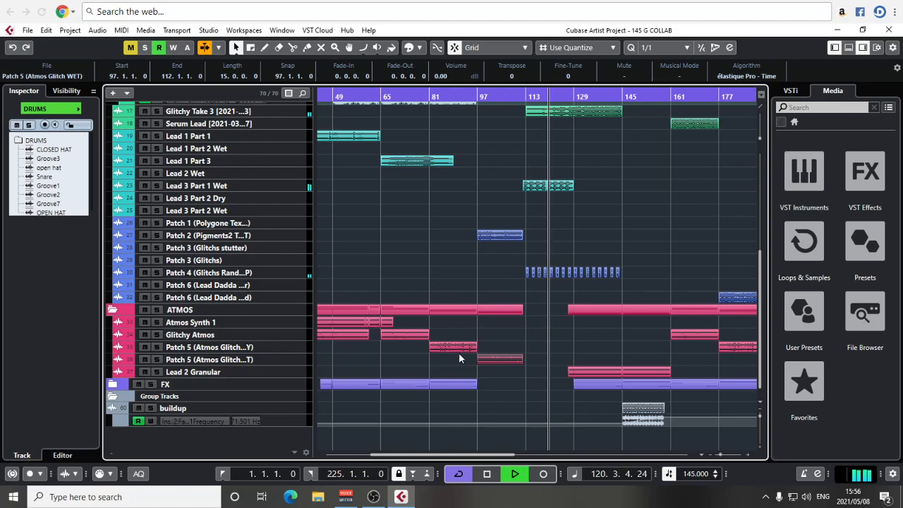
{"action": "key", "text": "g"}
{"action": "key", "text": "g"}
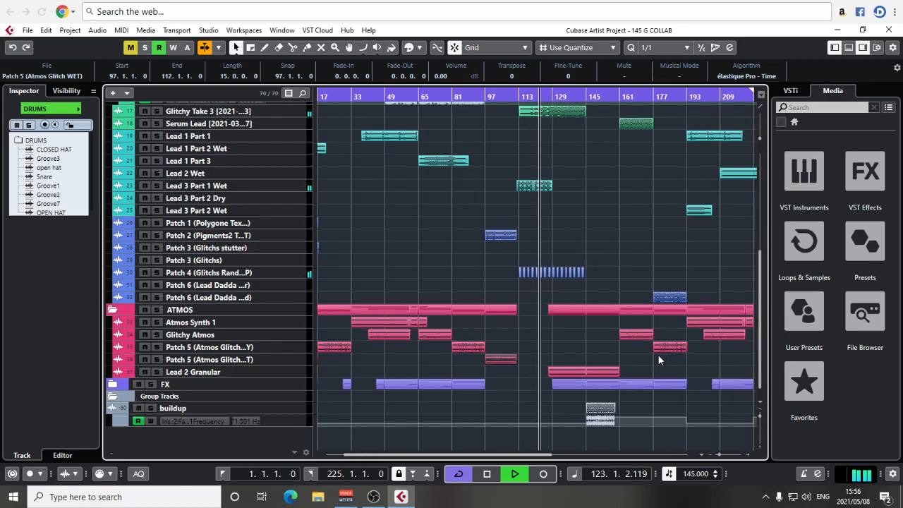
{"action": "key", "text": "g"}
{"action": "key", "text": "g"}
{"action": "key", "text": "g"}
{"action": "key", "text": "h"}
{"action": "key", "text": "h"}
{"action": "key", "text": "h"}
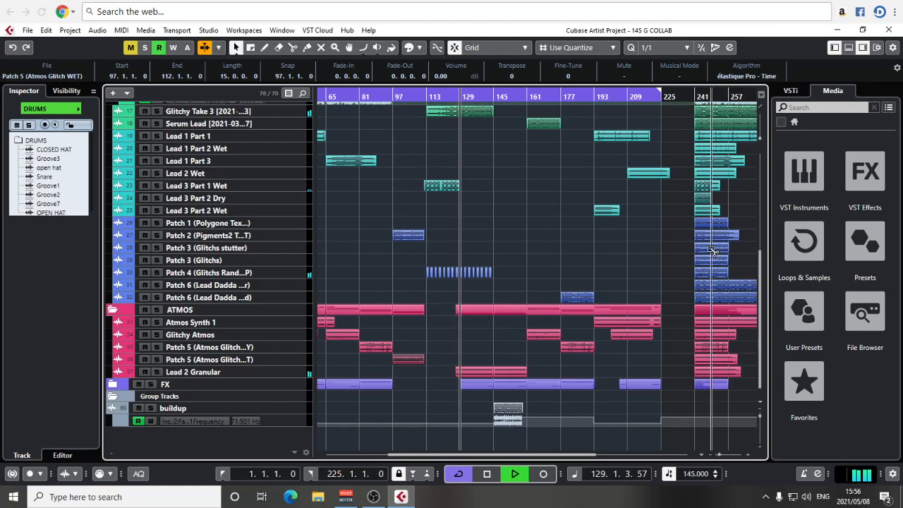
{"action": "mouse_move", "coordinate": [713, 250]}
{"action": "left_mouse_down"}
{"action": "mouse_move", "coordinate": [447, 254]}
{"action": "mouse_move", "coordinate": [454, 252]}
{"action": "mouse_move", "coordinate": [444, 244]}
{"action": "mouse_move", "coordinate": [713, 258]}
{"action": "left_mouse_up"}
{"action": "key", "text": "h"}
{"action": "key", "text": "h"}
{"action": "key", "text": "h"}
{"action": "key", "text": "h"}
{"action": "key", "text": "h"}
{"action": "key", "text": "h"}
{"action": "key", "text": "h"}
{"action": "key", "text": "h"}
{"action": "key", "text": "h"}
{"action": "key", "text": "h"}
{"action": "key", "text": "h"}
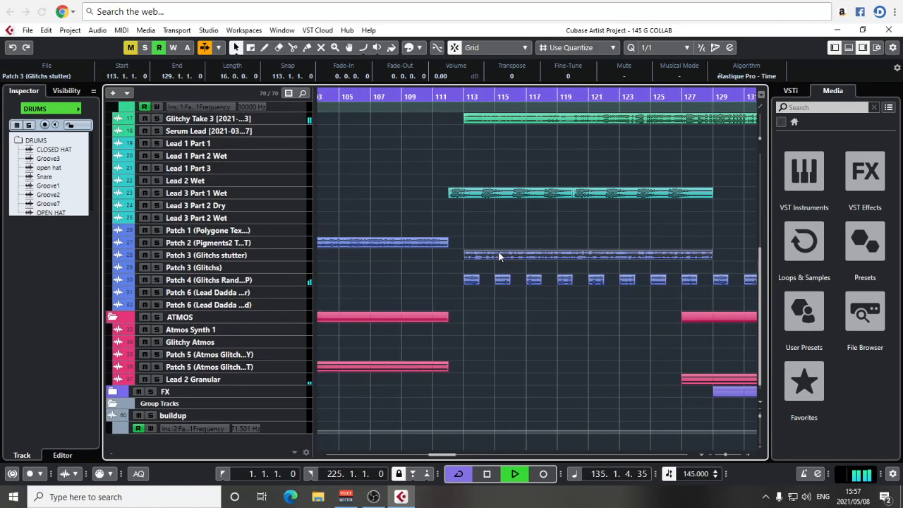
Apply a 16-bar fade-in across the Patch 3 (Glitchs stutter) clip at bar 113 and return the tracks to one-row height.
{"action": "left_click", "coordinate": [297, 257]}
{"action": "left_click_drag", "start_coordinate": [297, 263], "coordinate": [303, 295]}
{"action": "left_click_drag", "start_coordinate": [466, 252], "coordinate": [747, 245]}
{"action": "left_click", "coordinate": [760, 402]}
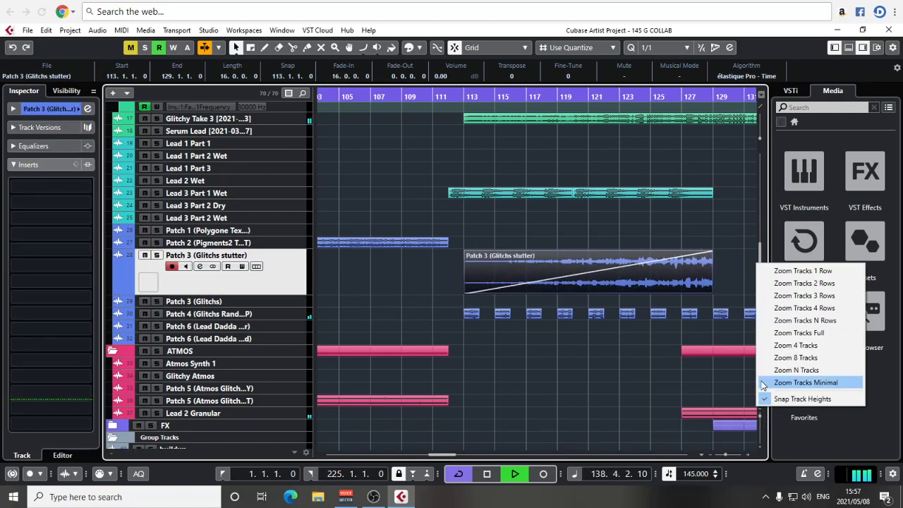
{"action": "left_click", "coordinate": [812, 273]}
Listen to the arrangement from bar 140 to bar 193 while checking the overview of all sections.
{"action": "key", "text": "g"}
{"action": "key", "text": "g"}
{"action": "key", "text": "g"}
{"action": "key", "text": "g"}
{"action": "key", "text": "g"}
{"action": "key", "text": "g"}
{"action": "key", "text": "g"}
{"action": "key", "text": "g"}
{"action": "key", "text": "g"}
{"action": "key", "text": "g"}
{"action": "key", "text": "g"}
{"action": "key", "text": "g"}
{"action": "key", "text": "g"}
{"action": "key", "text": "g"}
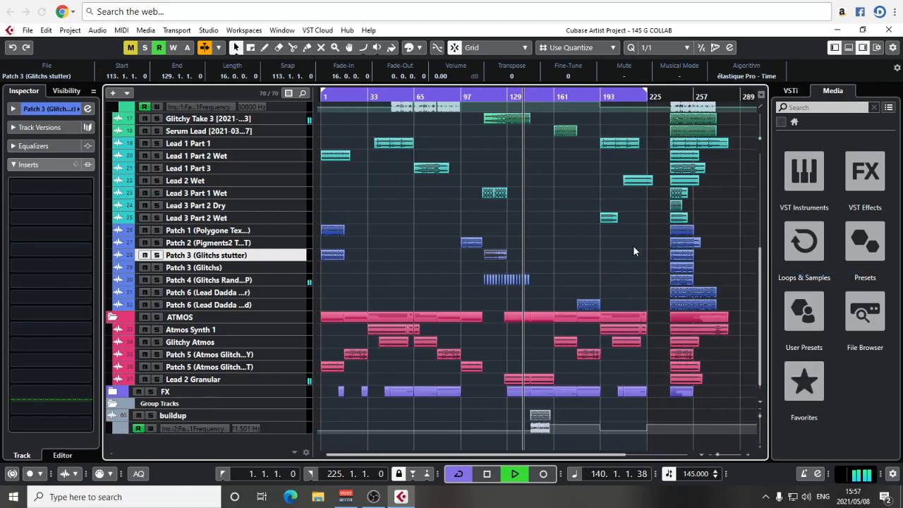
{"action": "left_click", "coordinate": [516, 251]}
{"action": "scroll", "coordinate": [516, 250], "scroll_direction": "up", "scroll_amount": 5}
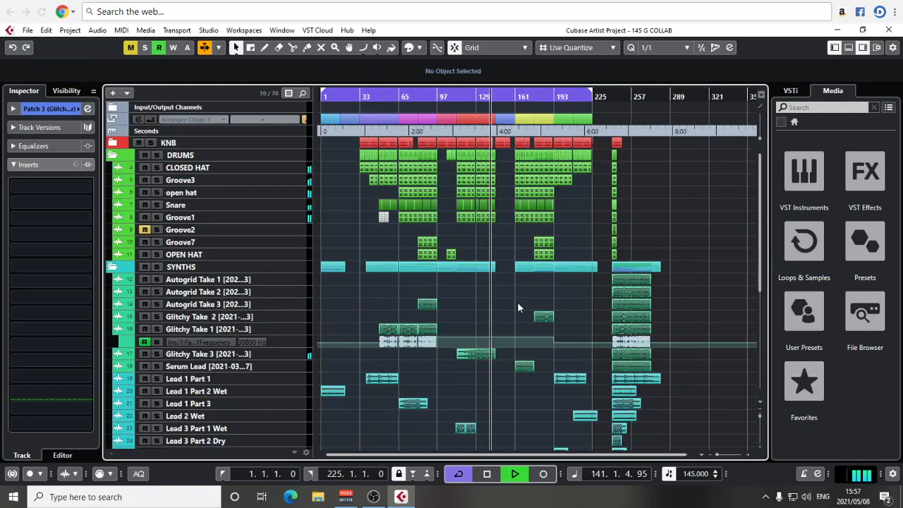
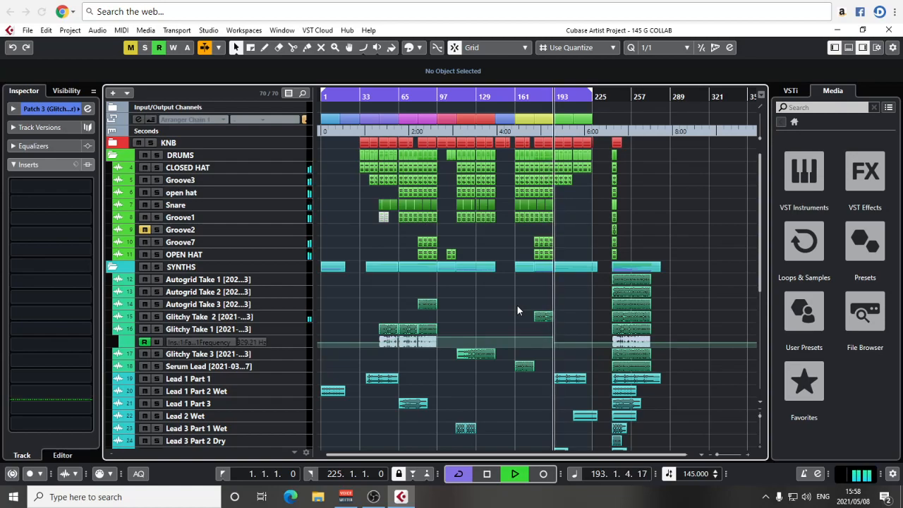
Replay from bar 191 to check the drum gap and the transition into the section at bar 193.
{"action": "key", "text": "h"}
{"action": "key", "text": "h"}
{"action": "key", "text": "h"}
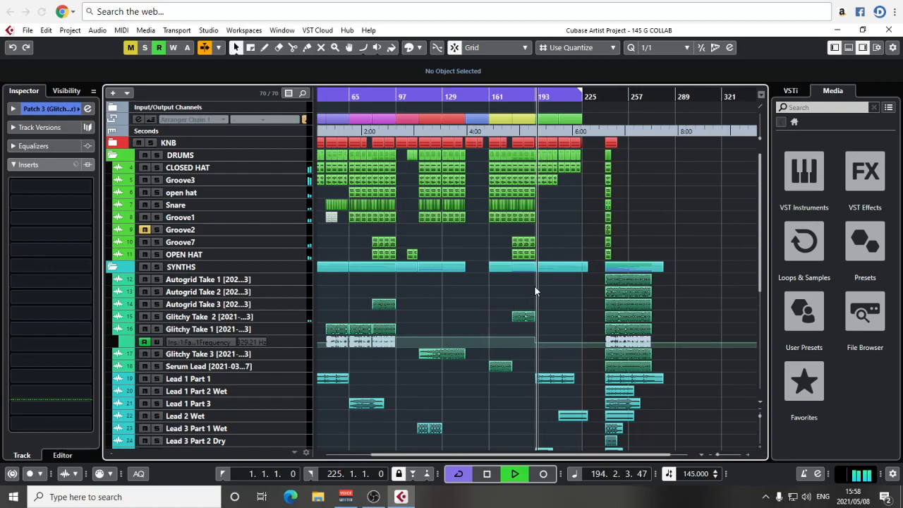
{"action": "left_click_drag", "start_coordinate": [486, 159], "coordinate": [463, 161]}
{"action": "left_click", "coordinate": [431, 97]}
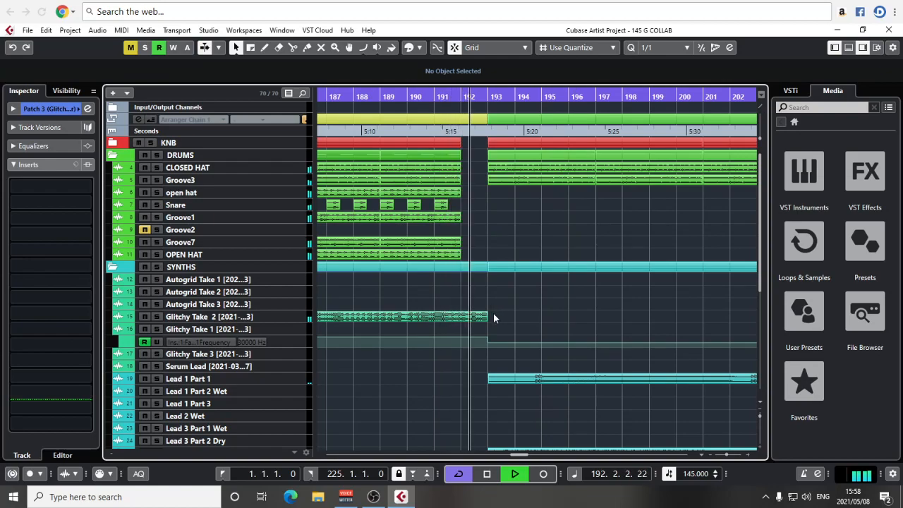
{"action": "left_click", "coordinate": [660, 48]}
{"action": "left_click", "coordinate": [666, 63]}
{"action": "scroll", "coordinate": [662, 177], "scroll_direction": "down", "scroll_amount": 1}
{"action": "scroll", "coordinate": [622, 305], "scroll_direction": "down", "scroll_amount": 3}
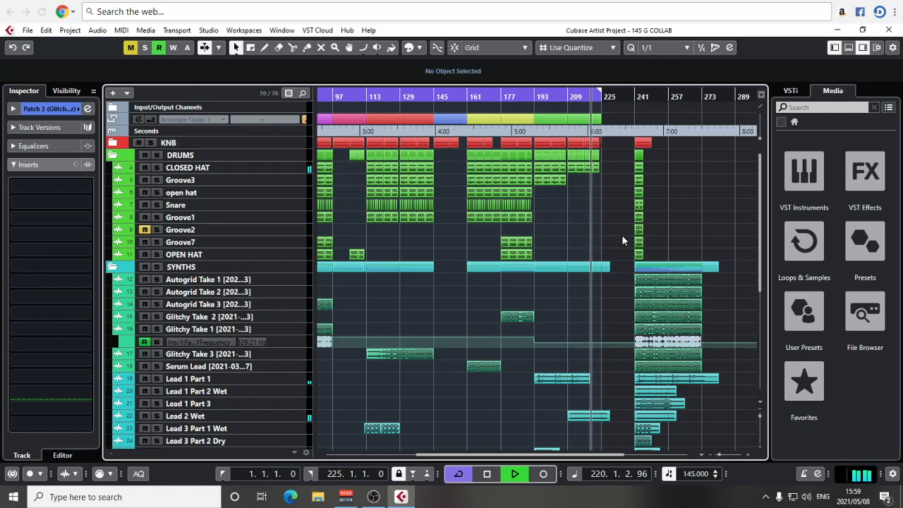
Examine the track's ending from bar 220 to 225 during playback, and stop playback.
{"action": "key", "text": "h"}
{"action": "key", "text": "h"}
{"action": "key", "text": "h"}
{"action": "key", "text": "h"}
{"action": "key", "text": "h"}
{"action": "key", "text": "h"}
{"action": "key", "text": "h"}
{"action": "key", "text": "h"}
{"action": "key", "text": "h"}
{"action": "key", "text": "h"}
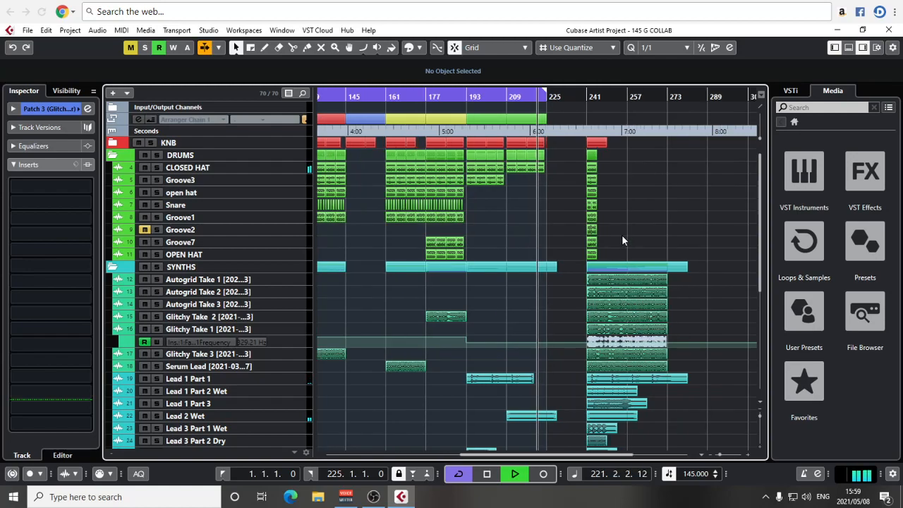
{"action": "key", "text": "h"}
{"action": "key", "text": "h"}
{"action": "key", "text": "h"}
{"action": "key", "text": "h"}
{"action": "key", "text": "h"}
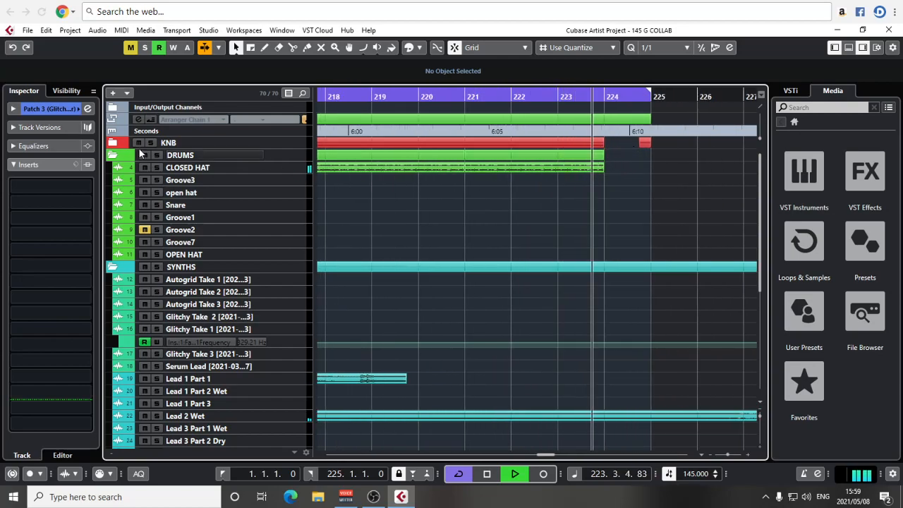
{"action": "key", "text": "g"}
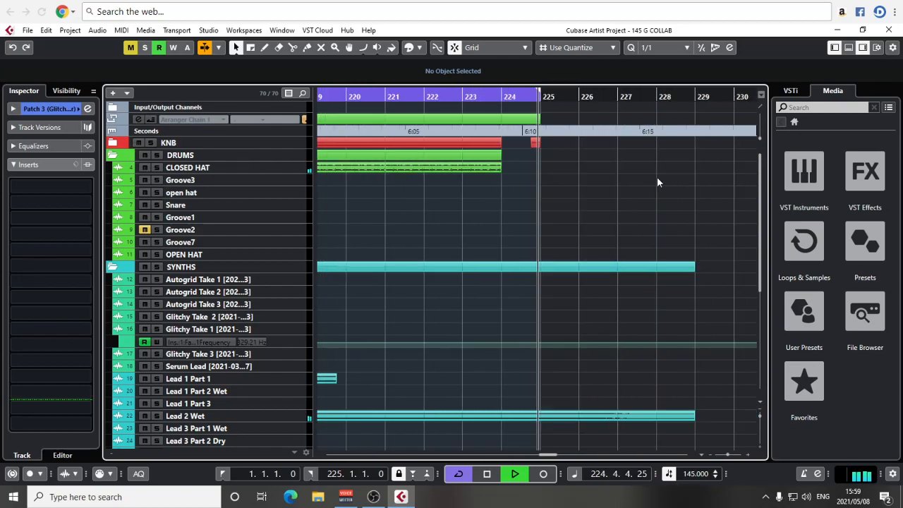
{"action": "key", "text": "space"}
Examine the clip layout of every track group across the whole arrangement from bar 1 to bar 225.
{"action": "key", "text": "g"}
{"action": "key", "text": "g"}
{"action": "key", "text": "g"}
{"action": "key", "text": "g"}
{"action": "key", "text": "g"}
{"action": "key", "text": "g"}
{"action": "key", "text": "g"}
{"action": "key", "text": "g"}
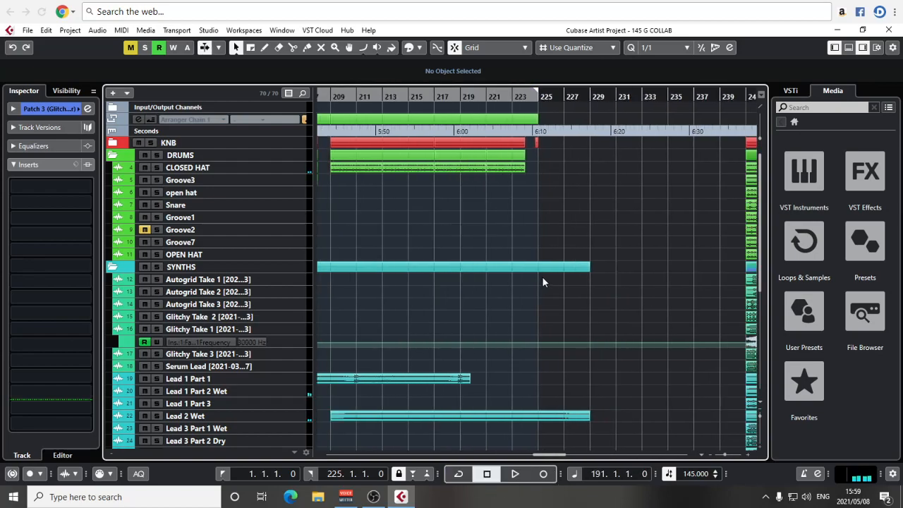
{"action": "key", "text": "g"}
{"action": "key", "text": "g"}
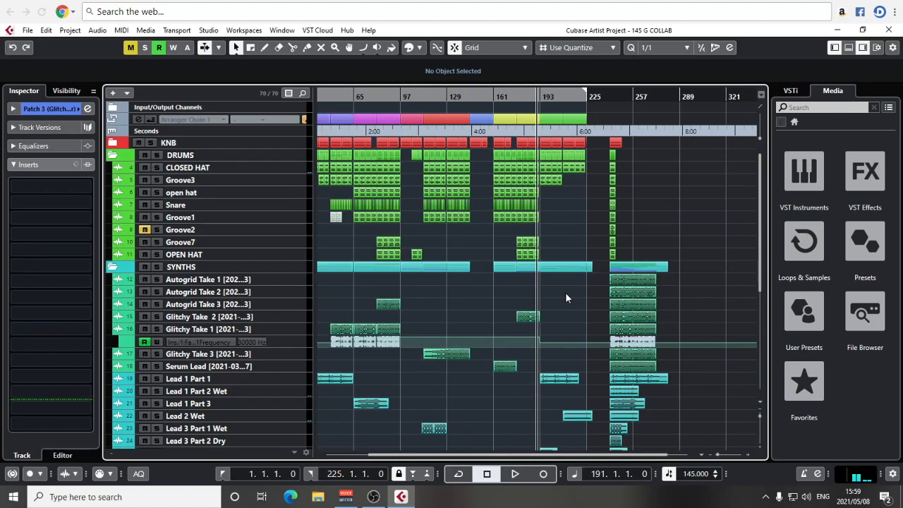
{"action": "scroll", "coordinate": [572, 305], "scroll_direction": "left", "scroll_amount": 3}
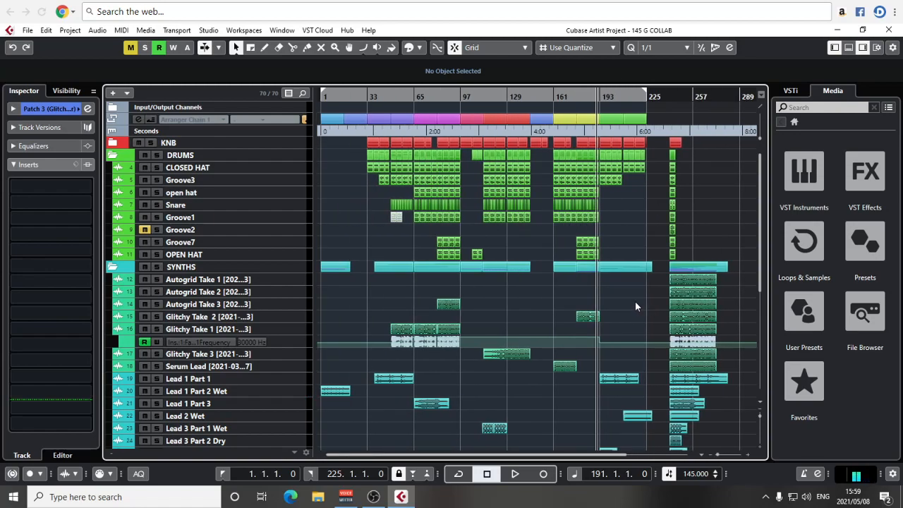
{"action": "scroll", "coordinate": [636, 302], "scroll_direction": "down", "scroll_amount": 3}
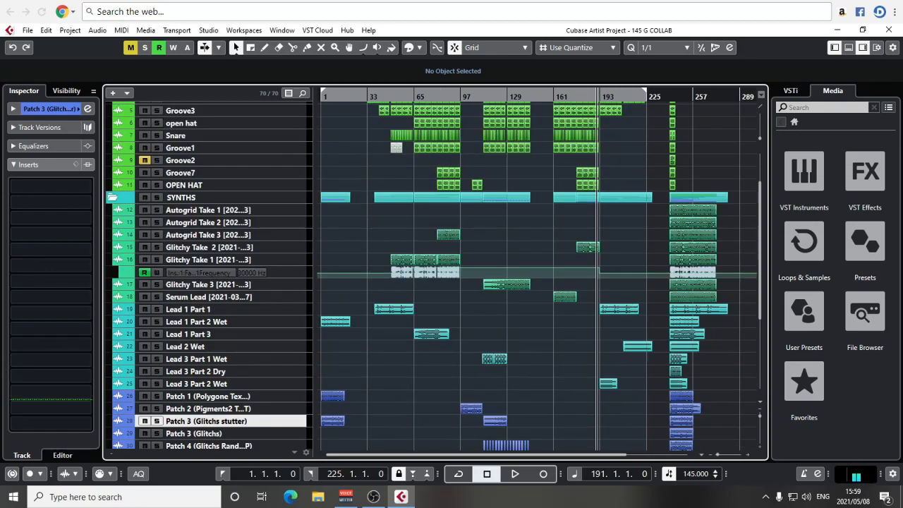
{"action": "scroll", "coordinate": [549, 398], "scroll_direction": "down", "scroll_amount": 8}
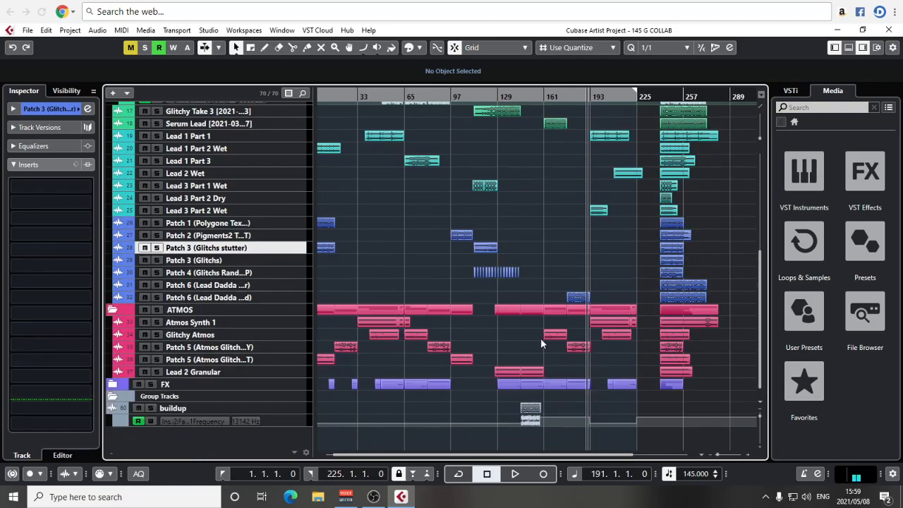
{"action": "scroll", "coordinate": [572, 365], "scroll_direction": "left", "scroll_amount": 1}
{"action": "scroll", "coordinate": [582, 362], "scroll_direction": "up", "scroll_amount": 15}
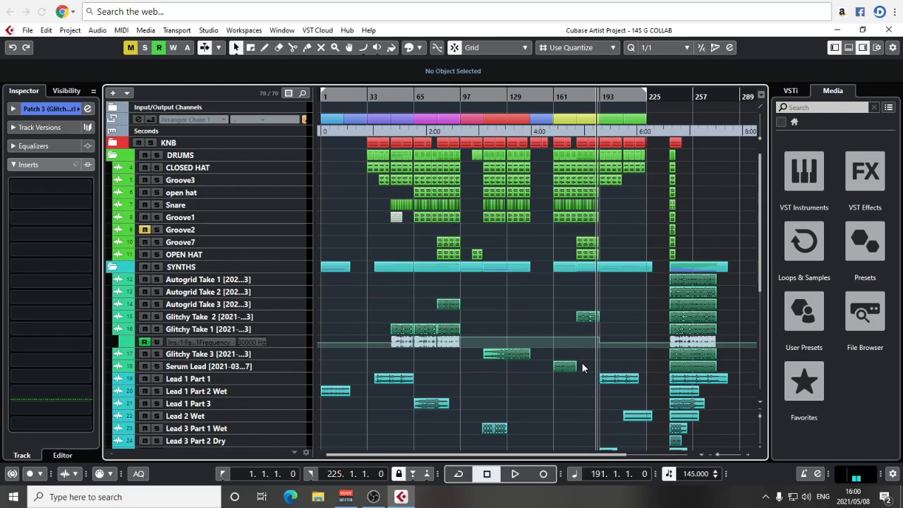
{"action": "scroll", "coordinate": [582, 386], "scroll_direction": "down", "scroll_amount": 2}
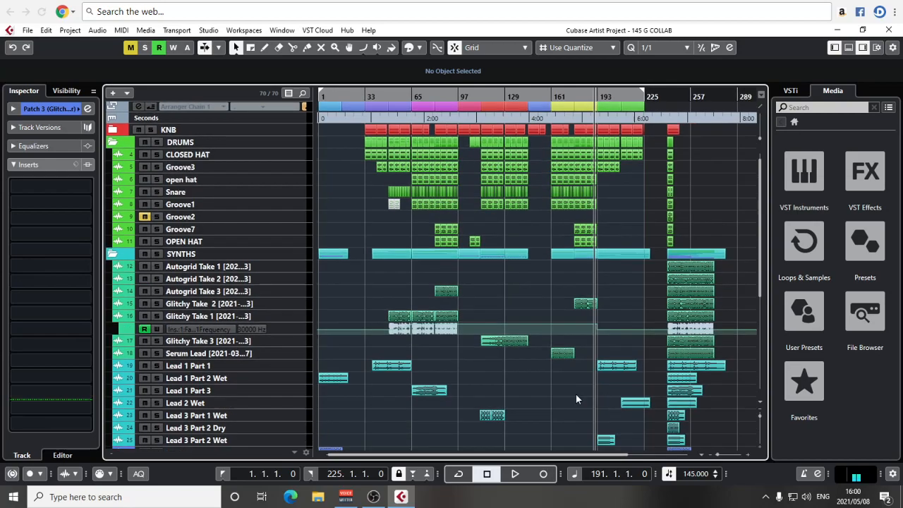
{"action": "scroll", "coordinate": [592, 379], "scroll_direction": "up", "scroll_amount": 2}
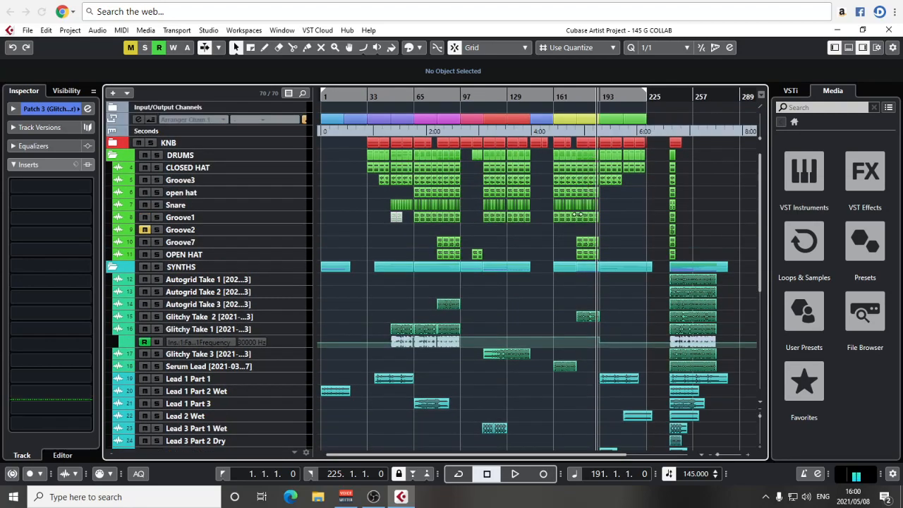
{"action": "scroll", "coordinate": [472, 309], "scroll_direction": "down", "scroll_amount": 4}
{"action": "scroll", "coordinate": [470, 297], "scroll_direction": "down", "scroll_amount": 4}
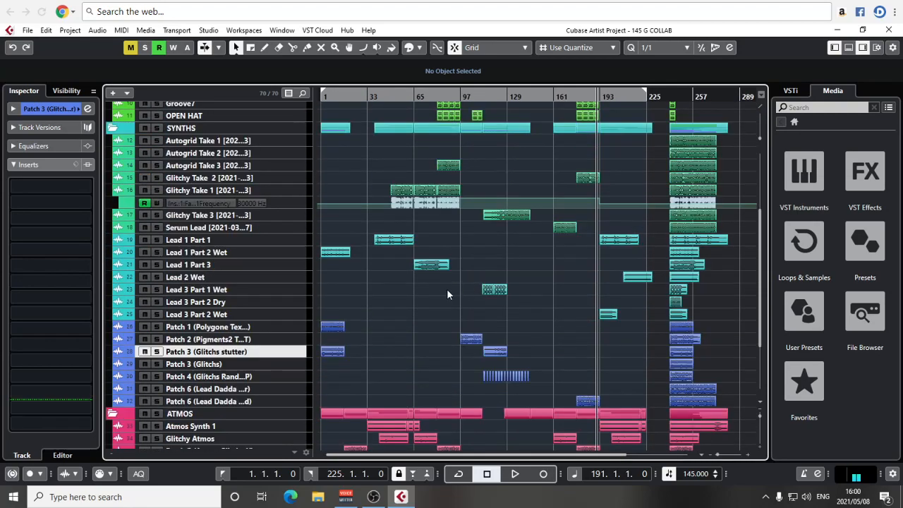
{"action": "scroll", "coordinate": [540, 341], "scroll_direction": "down", "scroll_amount": 6}
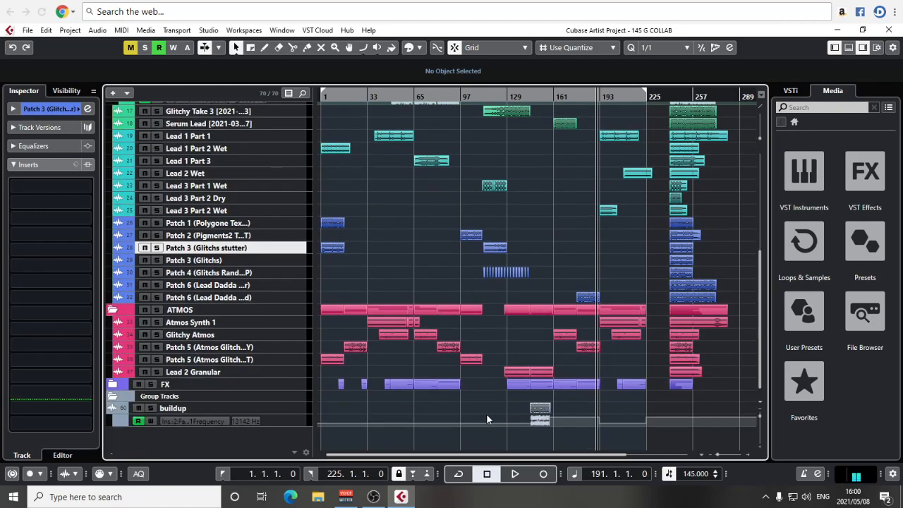
{"action": "scroll", "coordinate": [525, 323], "scroll_direction": "up", "scroll_amount": 14}
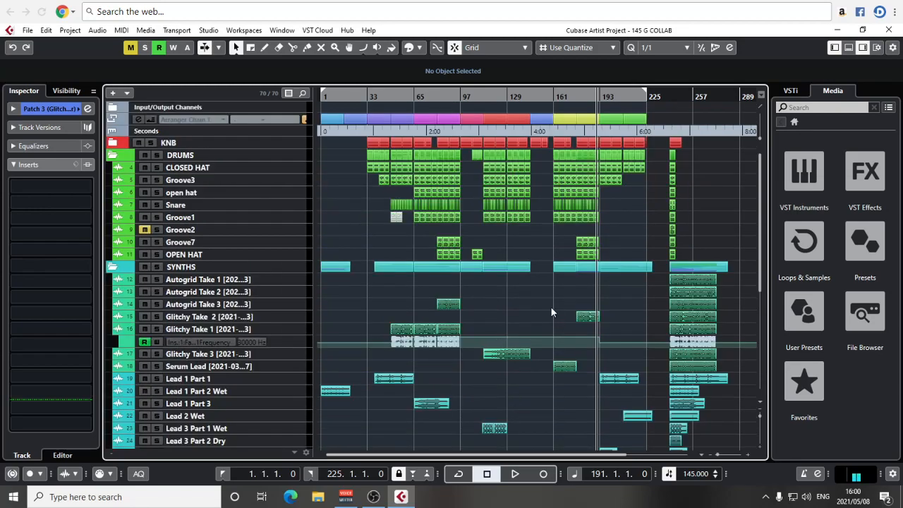